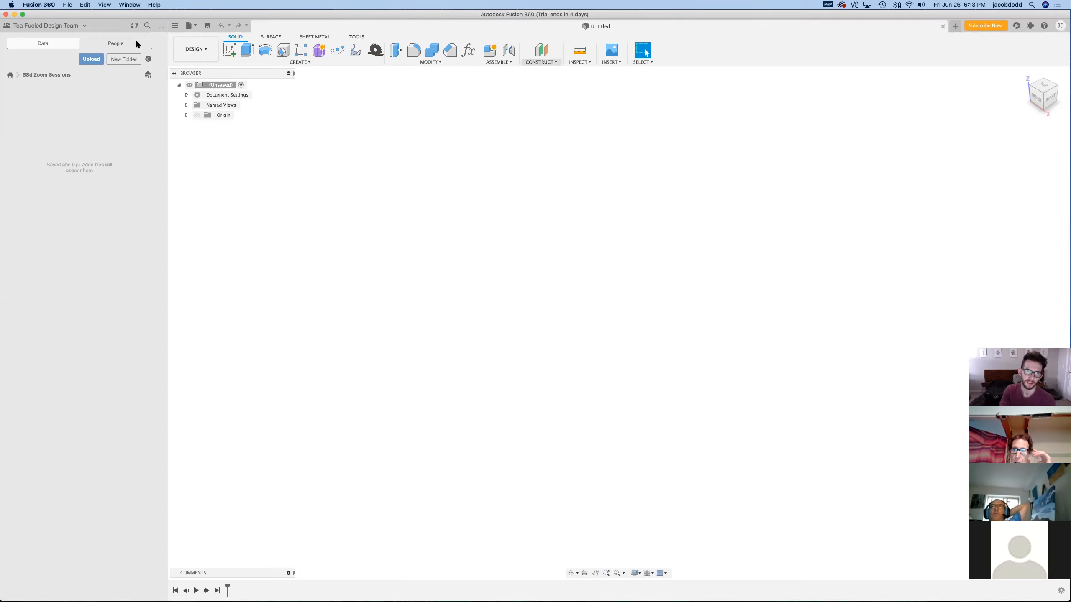
Save the untitled design as "Session 1" in the SSd Zoom Sessions project
left_click(134, 25)
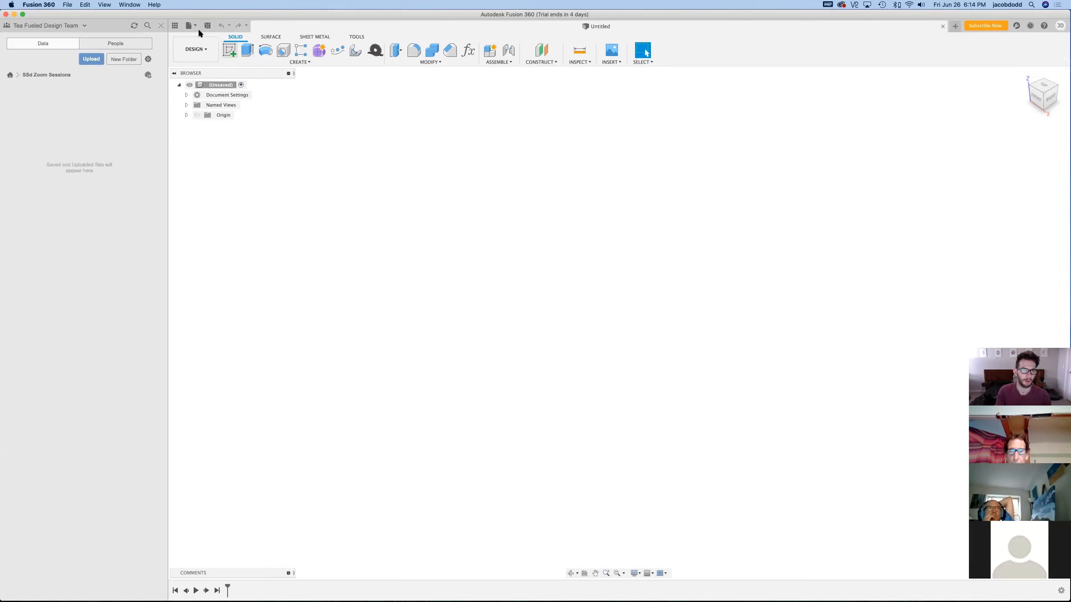
key("super+s")
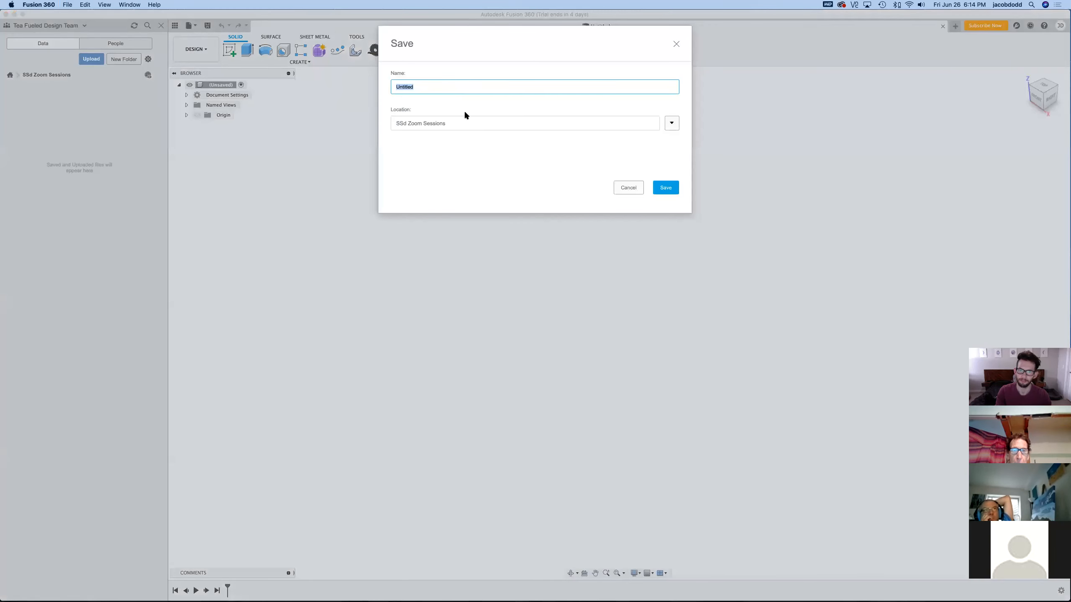
type("Session 1")
key("Return")
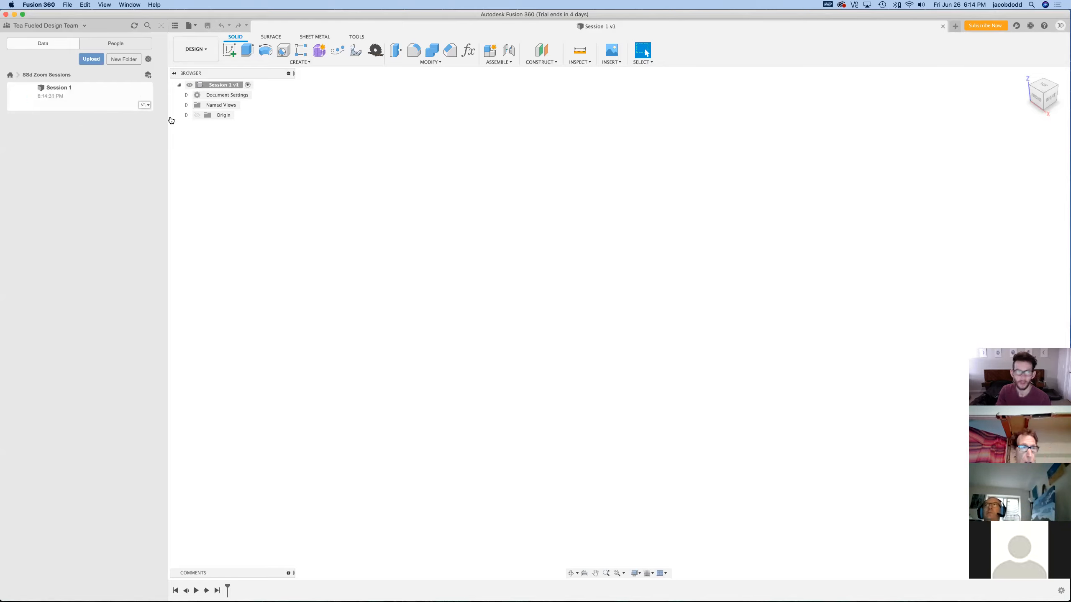
Examine the file types available for exporting the Session 1 design, without exporting it
right_click(72, 92)
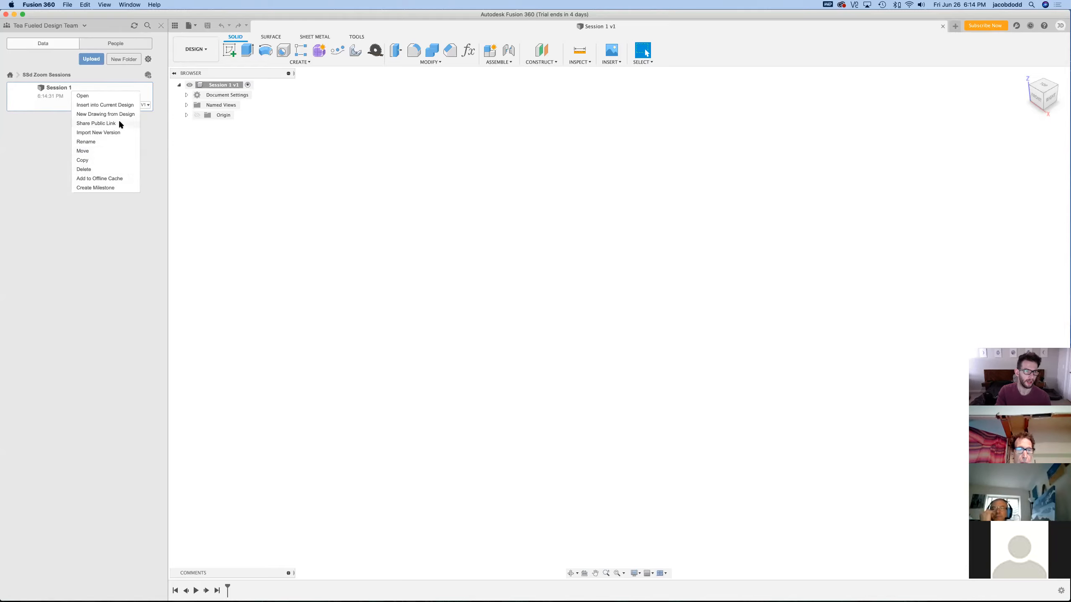
left_click(67, 5)
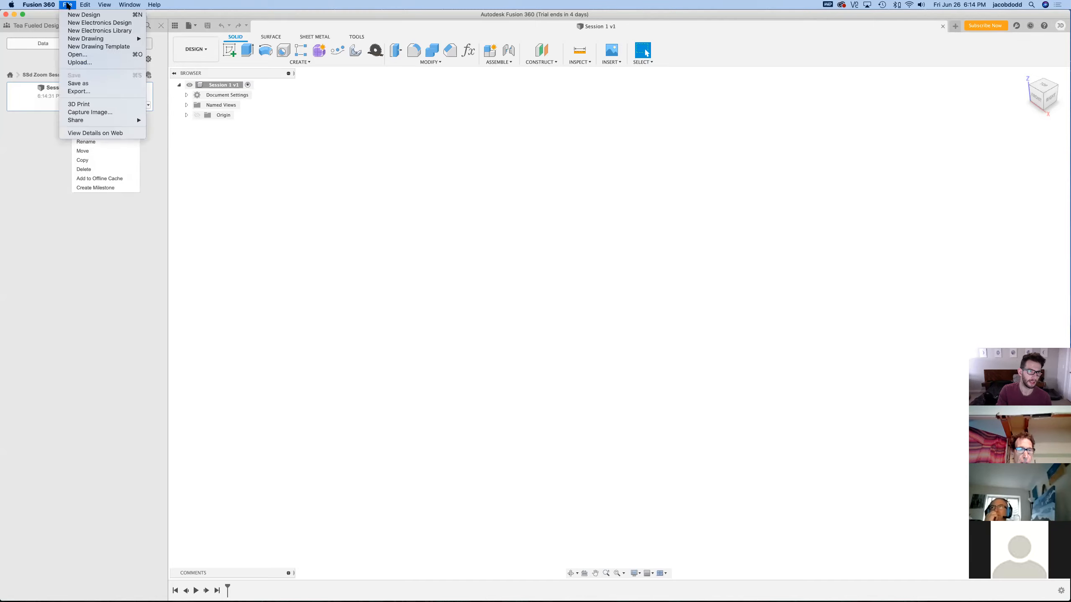
left_click(108, 92)
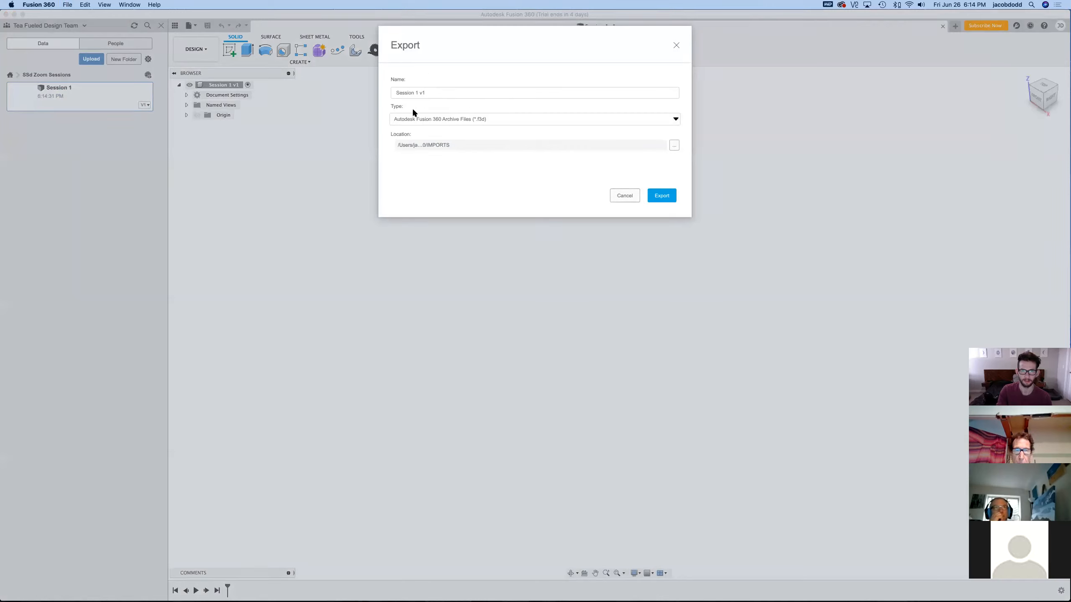
left_click(669, 122)
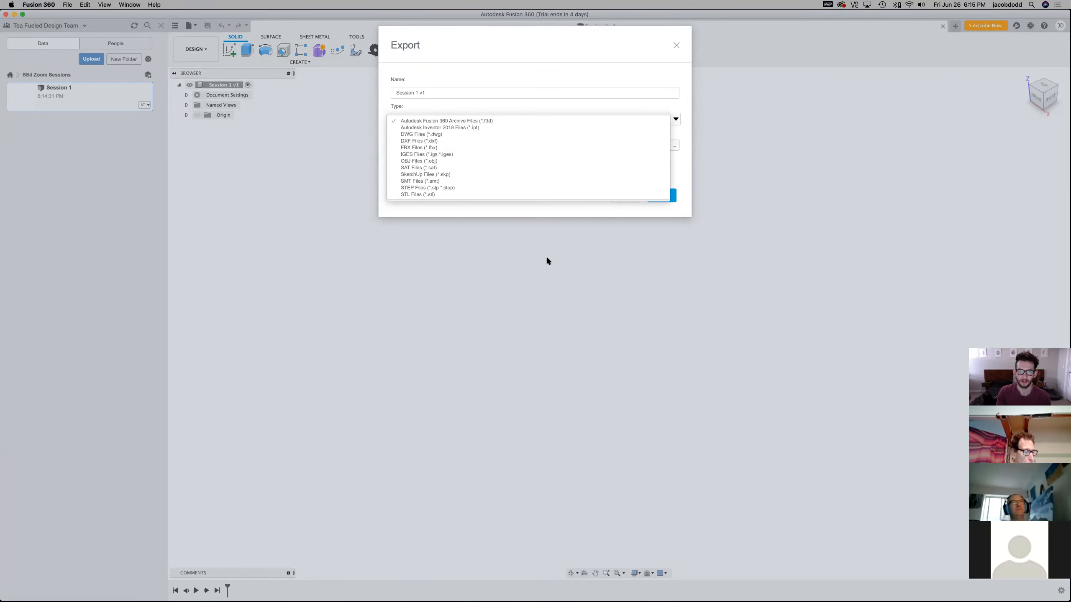
left_click(437, 220)
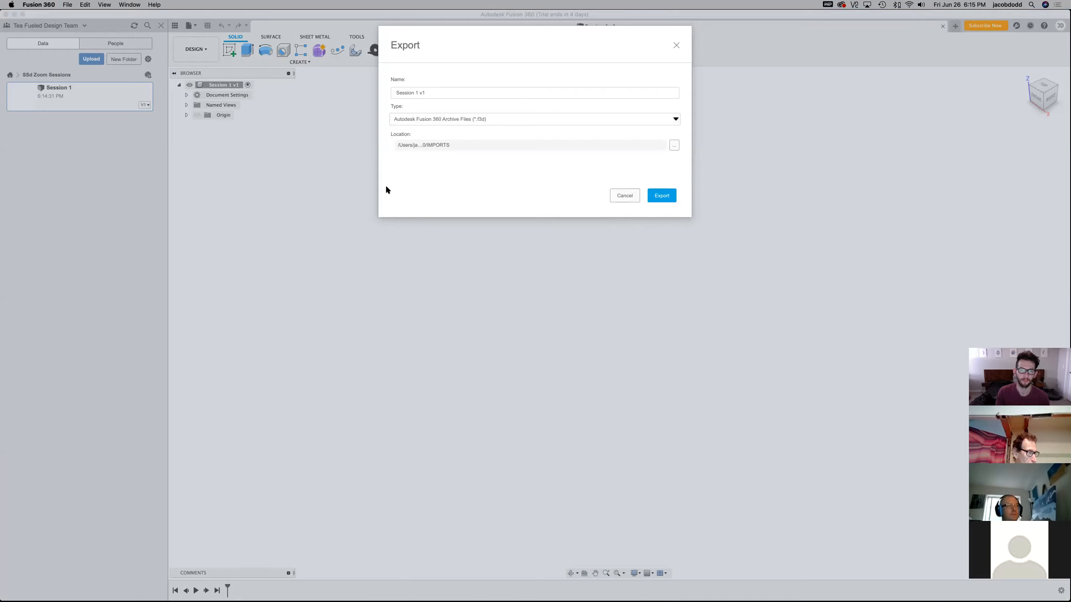
left_click(626, 195)
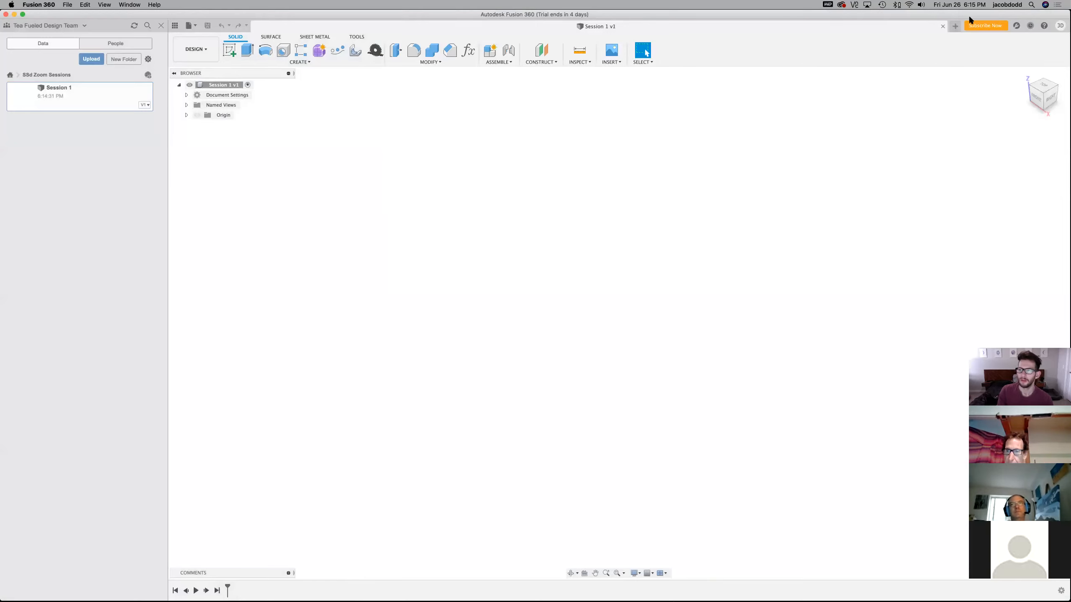
left_click(112, 6)
mouse_move(68, 6)
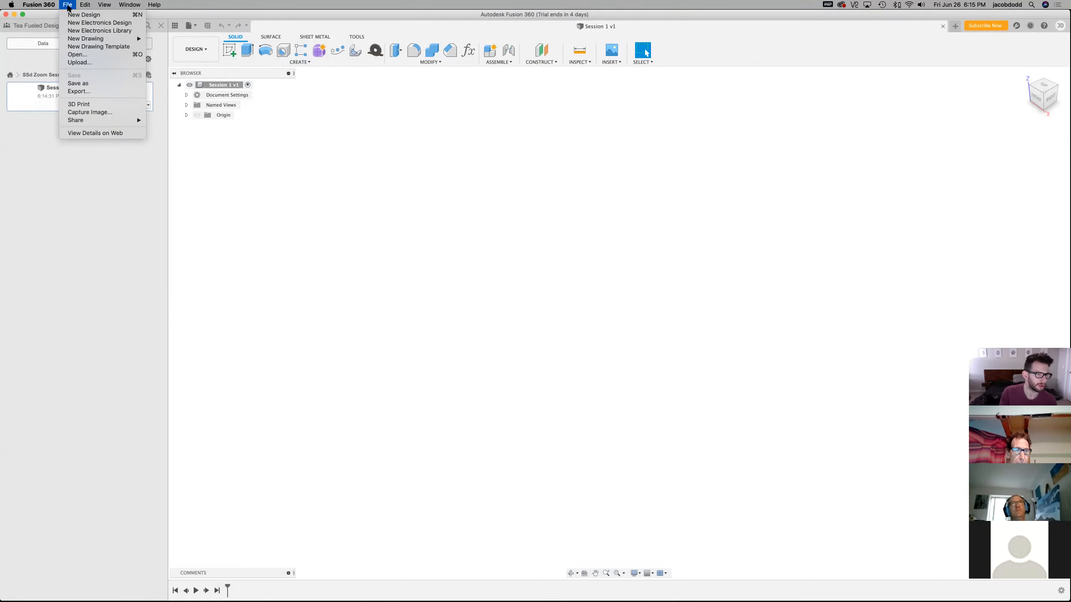
left_click(67, 6)
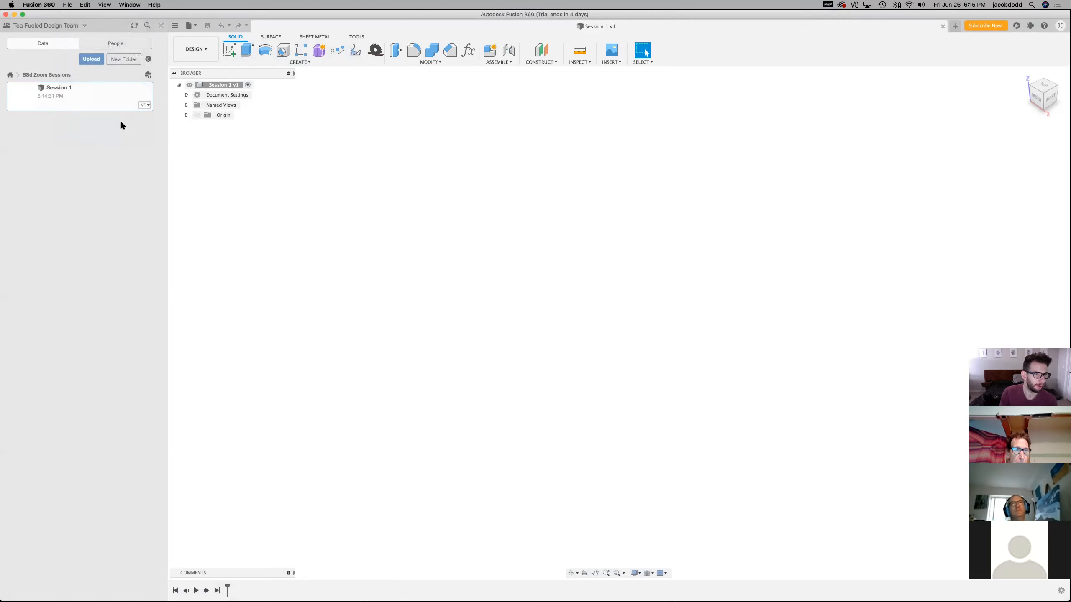
Cache the SSd Zoom Sessions project for offline use and check the offline cache view option
left_click(148, 58)
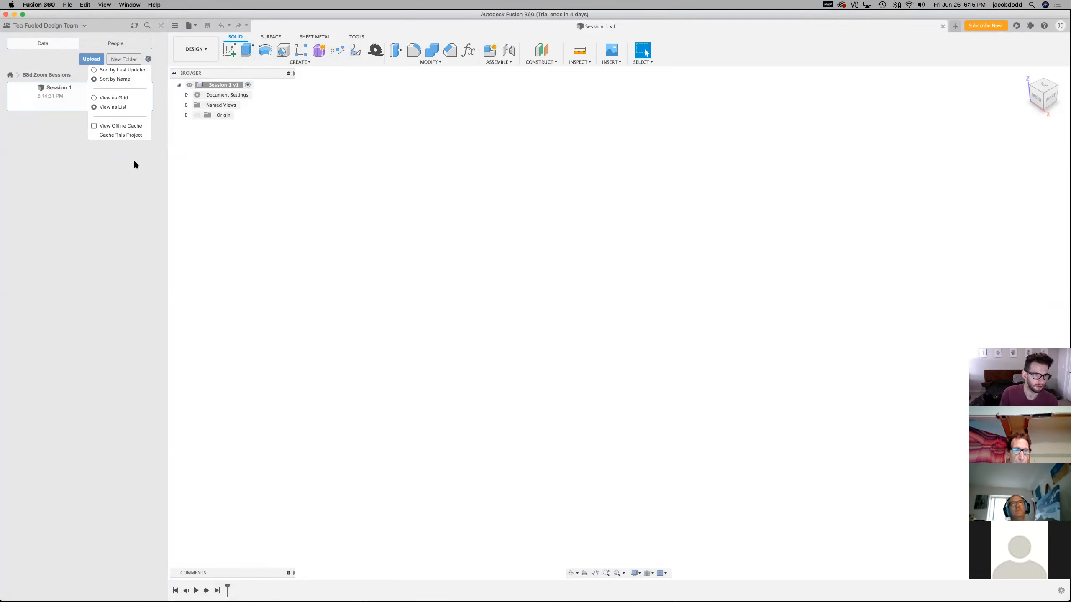
left_click(122, 135)
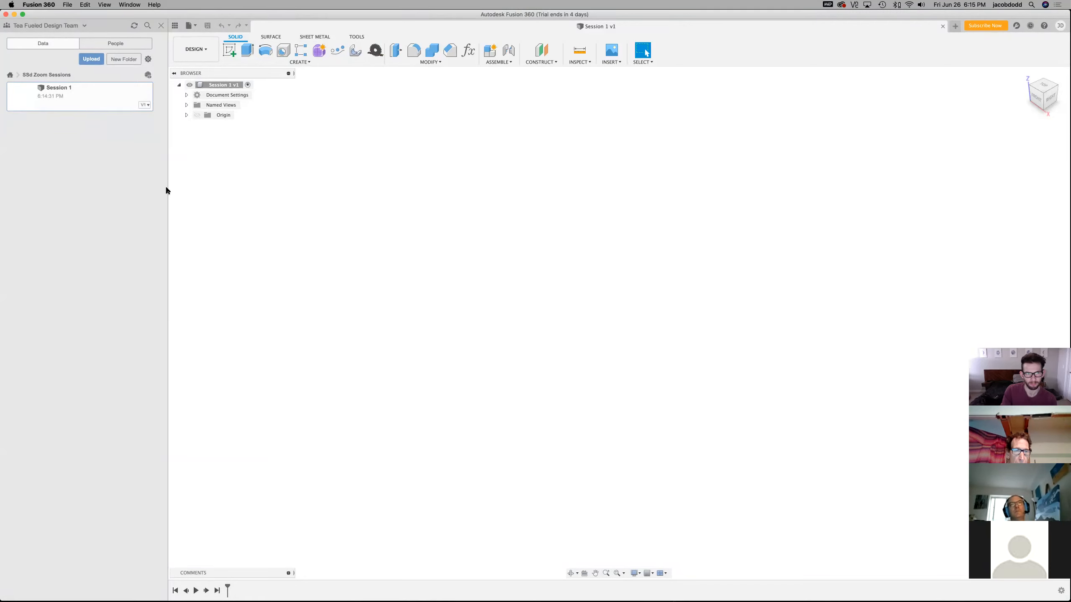
left_click(148, 59)
left_click(173, 153)
left_click(149, 59)
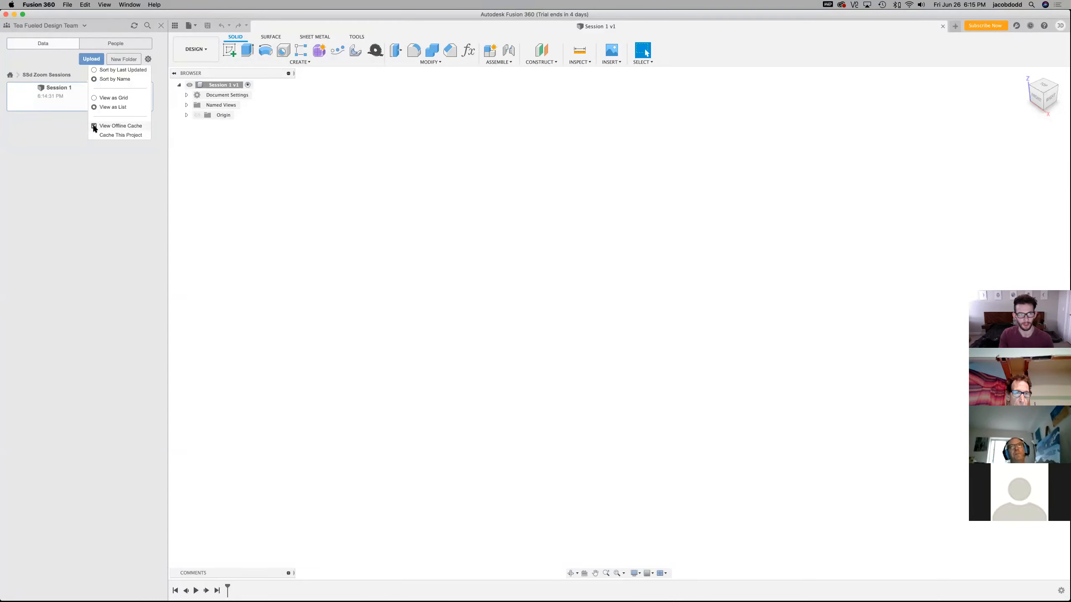
left_click(95, 127)
left_click(148, 59)
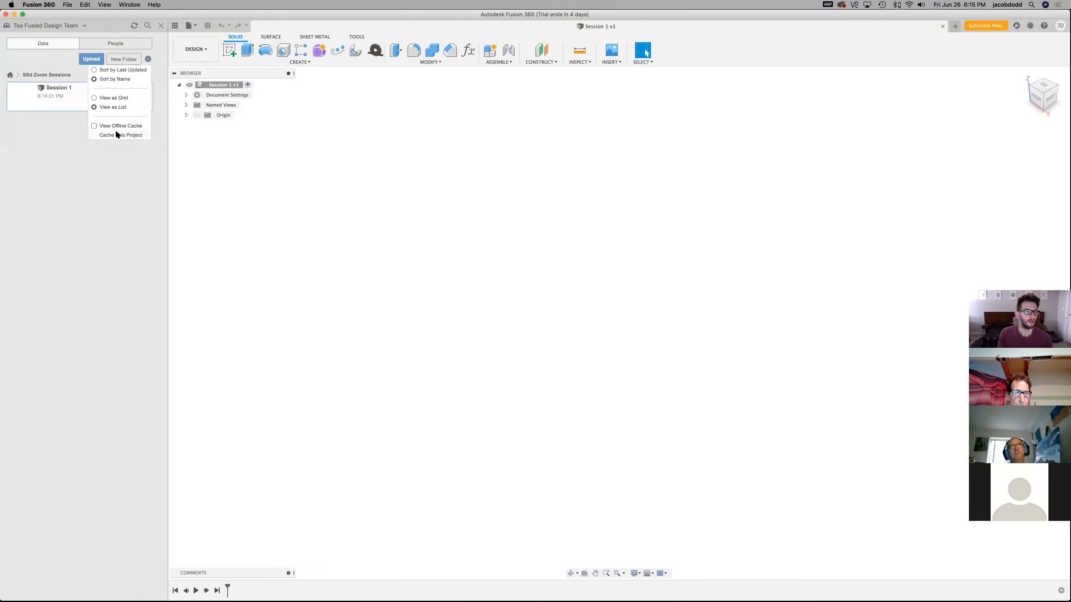
left_click(90, 198)
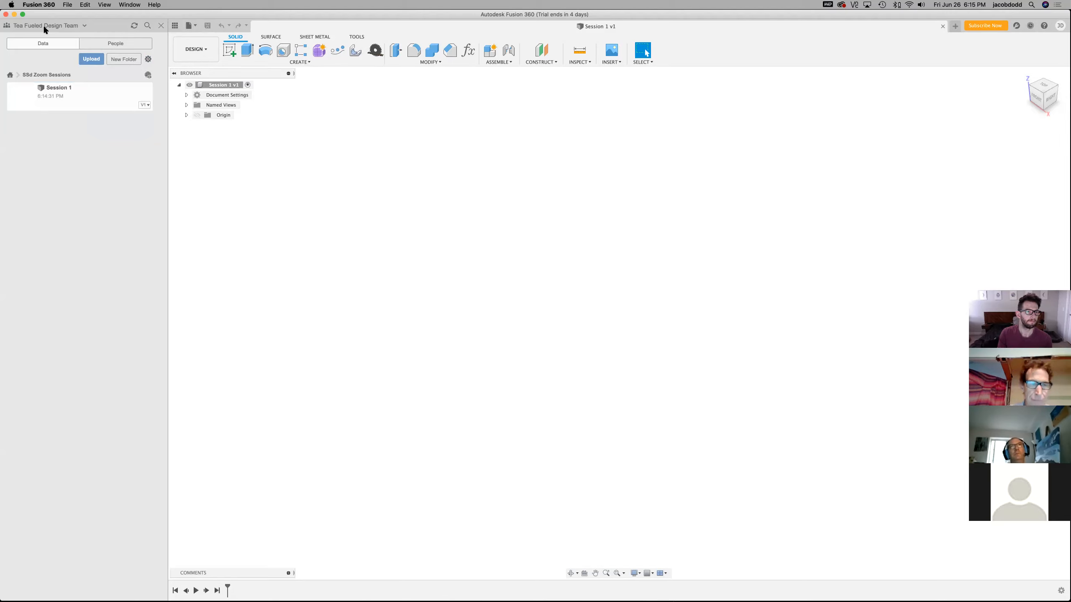
Look over the file commands and the version history of the Session 1 design
left_click(64, 5)
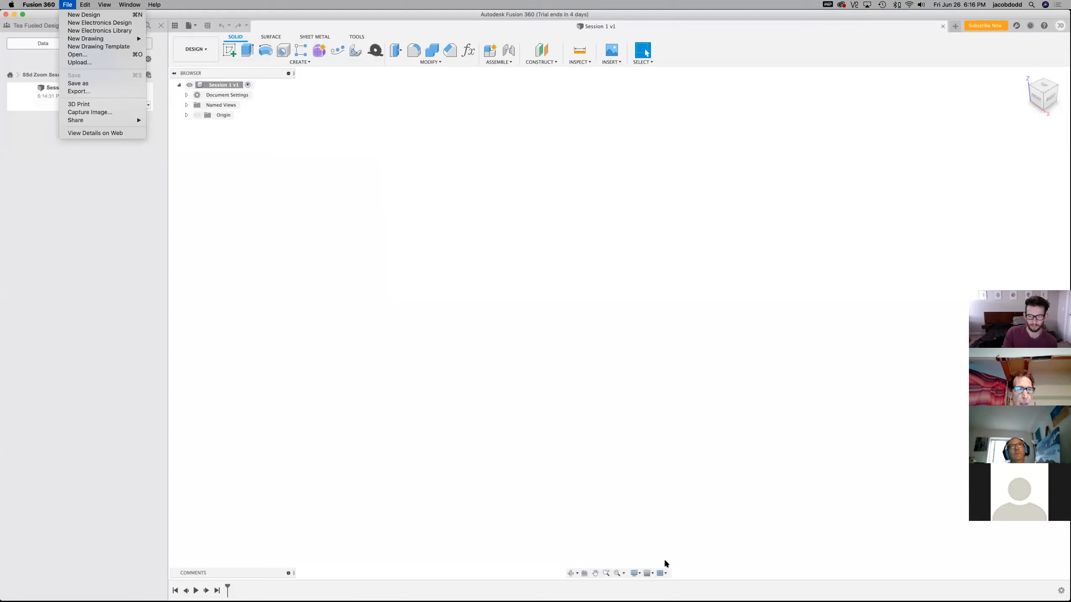
left_click(702, 586)
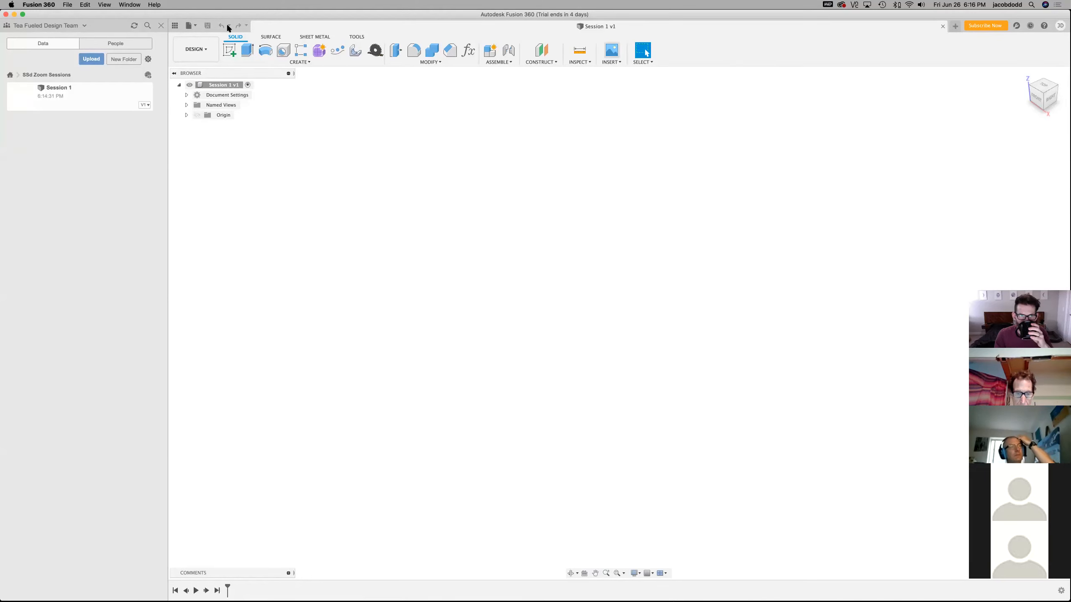
left_click(189, 25)
mouse_move(225, 152)
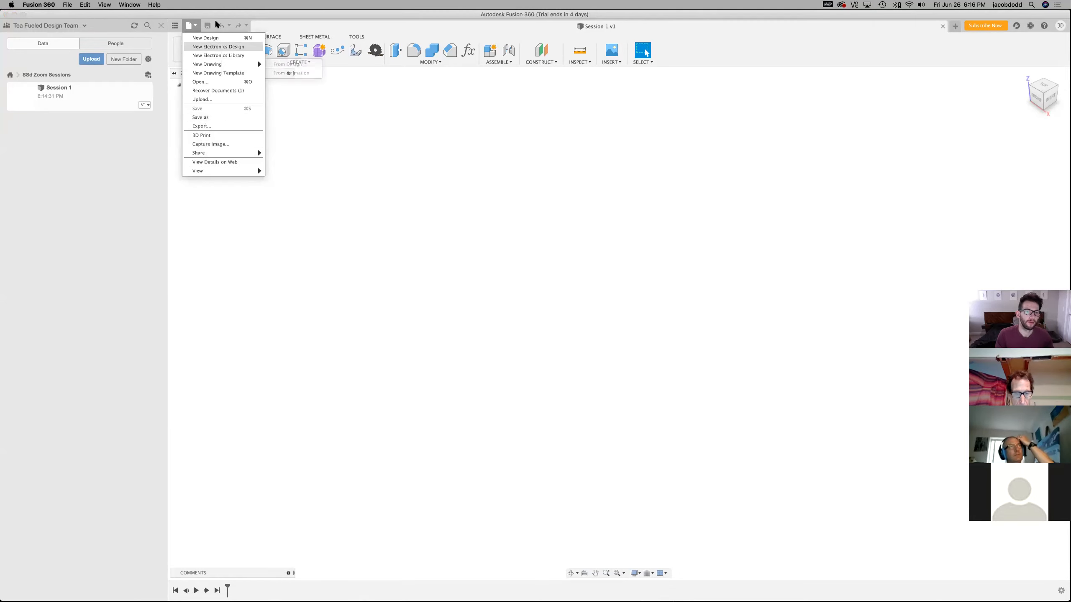
left_click(116, 28)
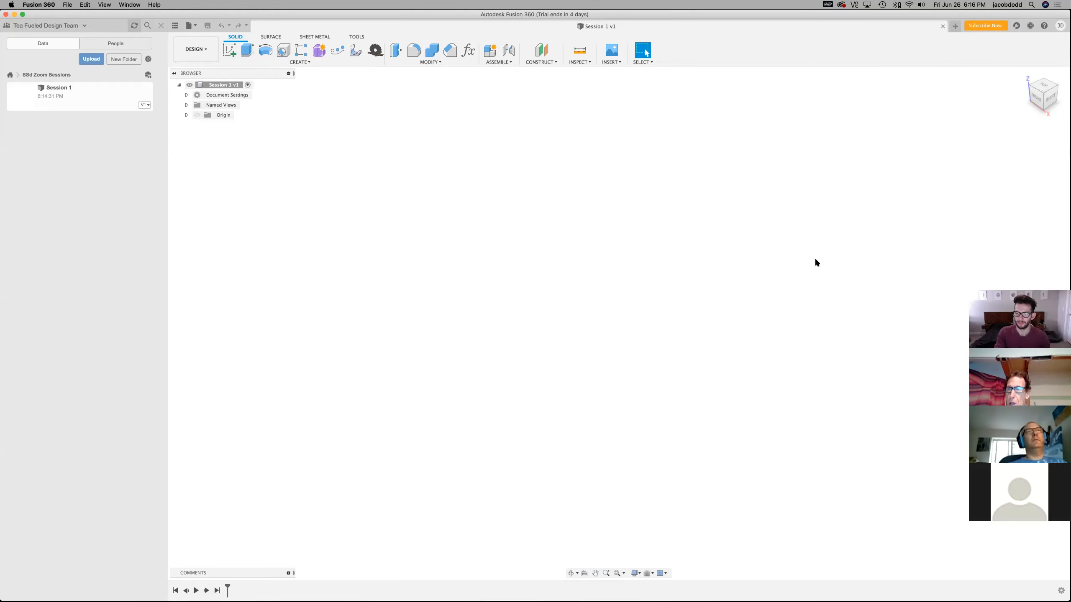
left_click(148, 108)
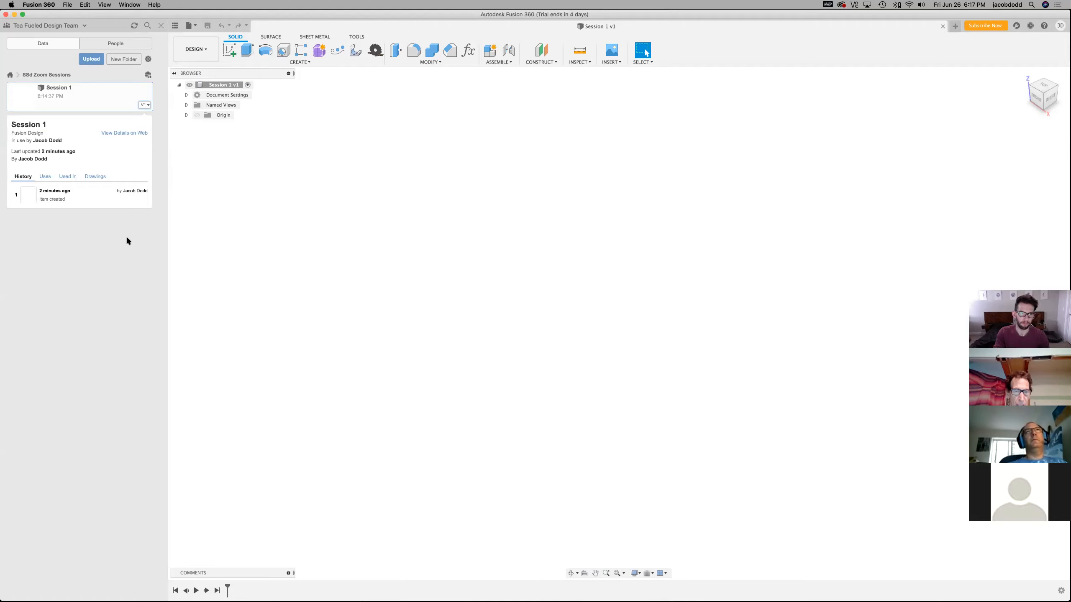
left_click(150, 241)
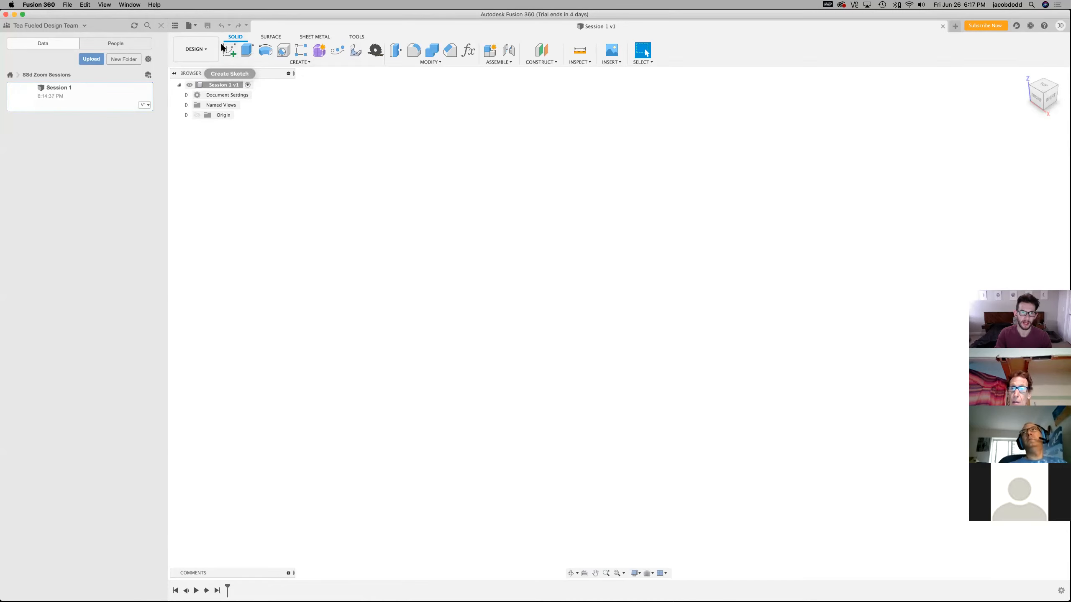
Review the solid creation commands and the list of available workspaces, staying in the Design workspace
left_click(248, 61)
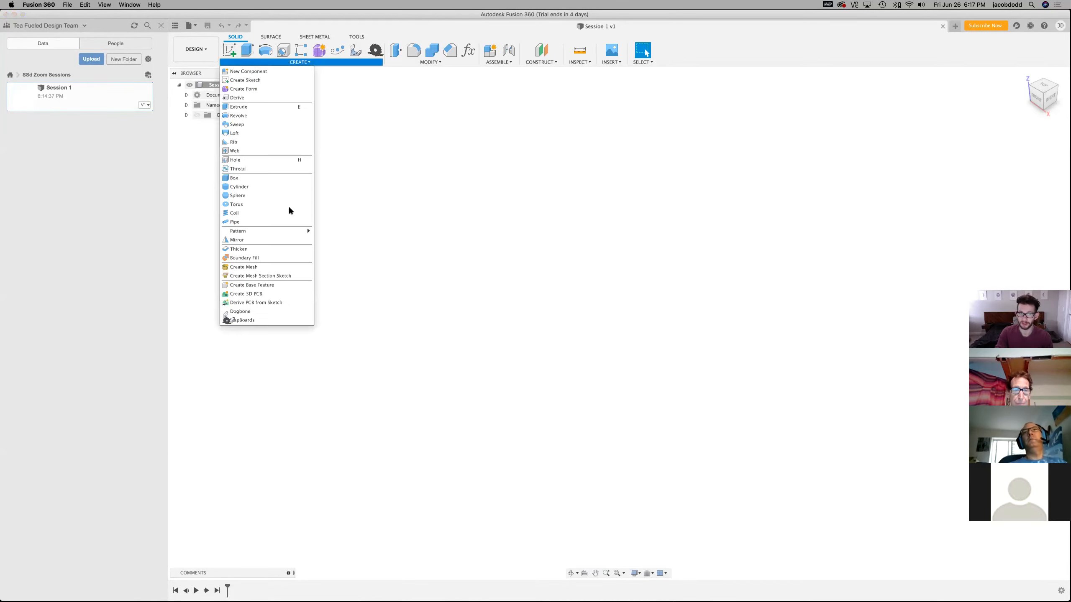
left_click(274, 62)
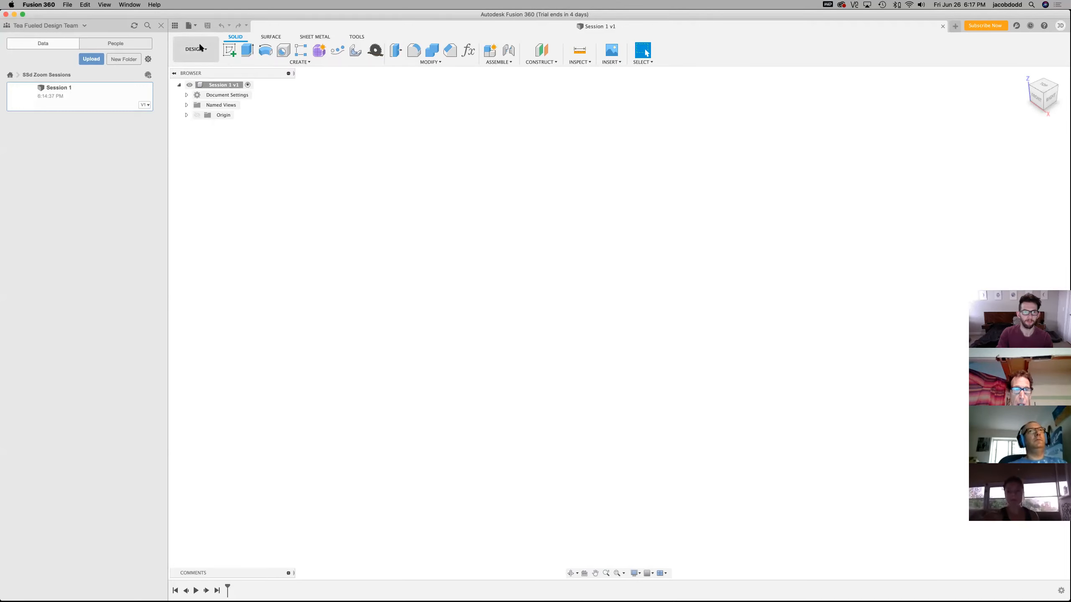
left_click(204, 49)
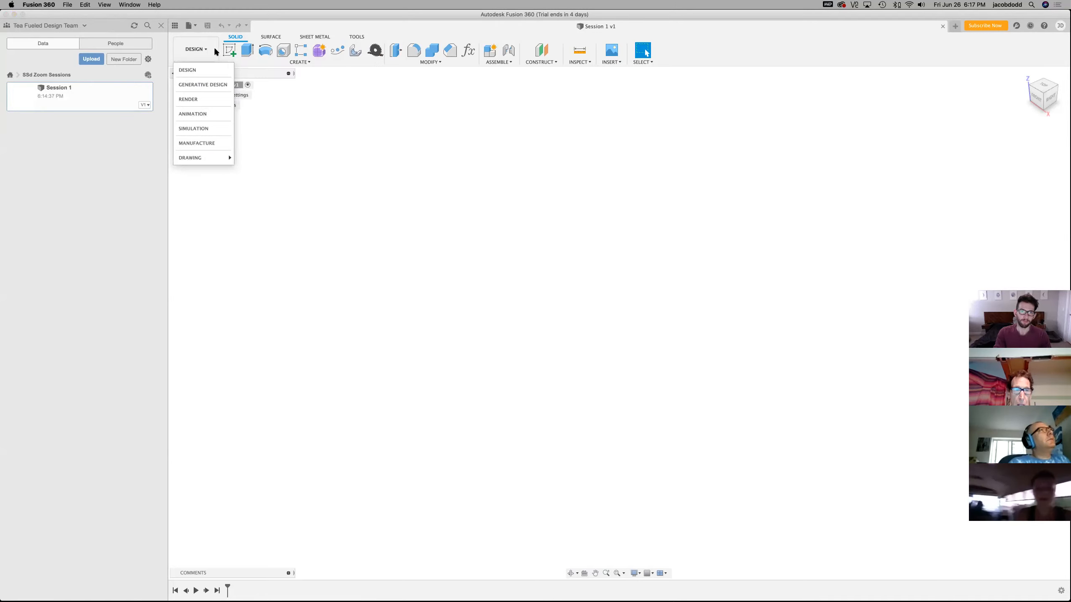
left_click(277, 26)
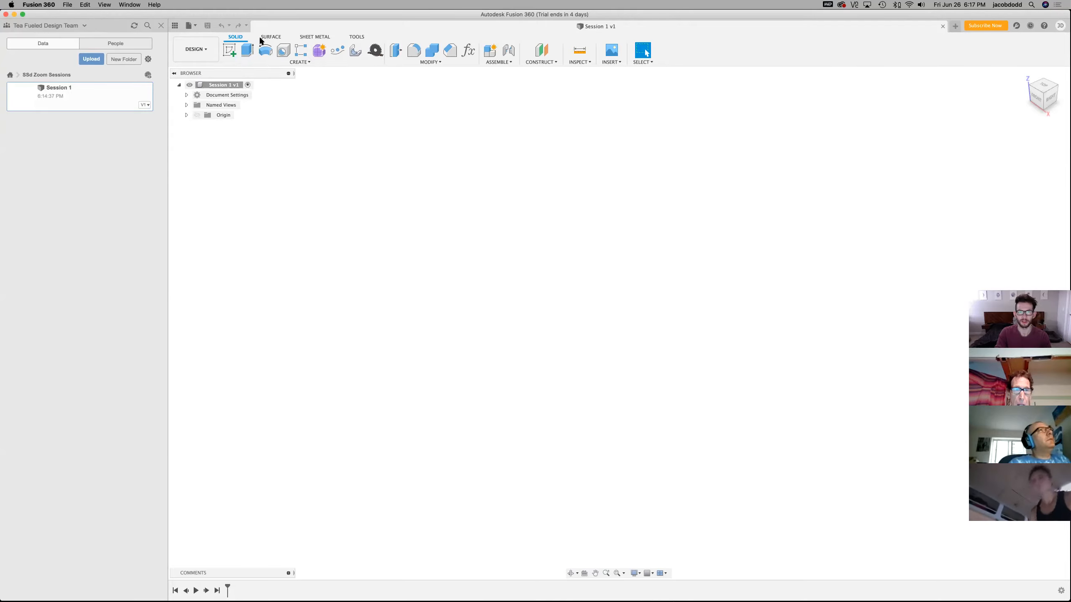
Examine the utility, sheet metal and surface toolsets, and return to the solid modelling creation commands
left_click(358, 37)
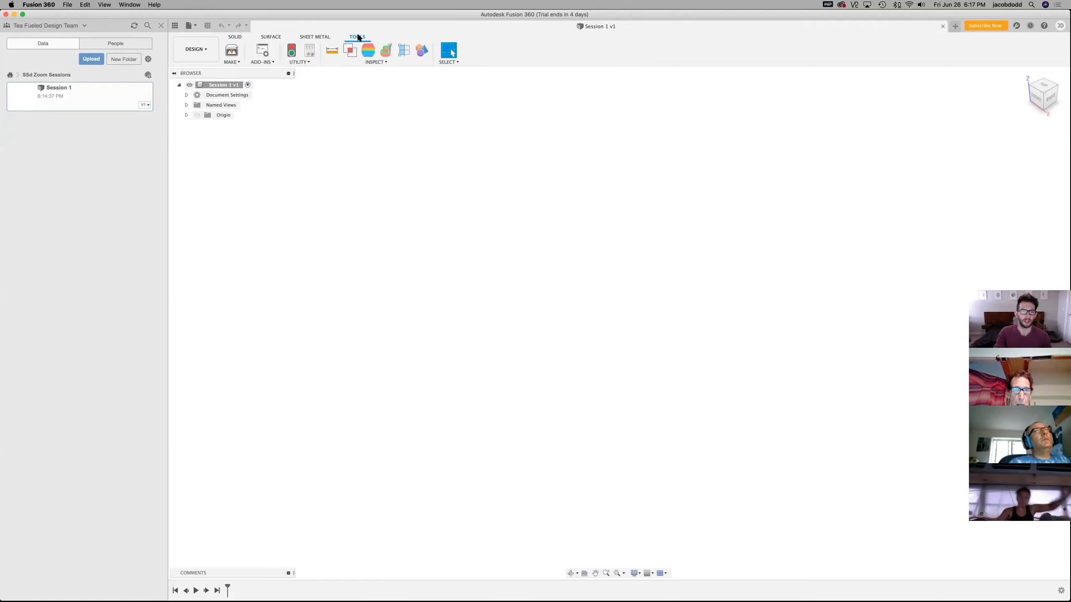
left_click(236, 63)
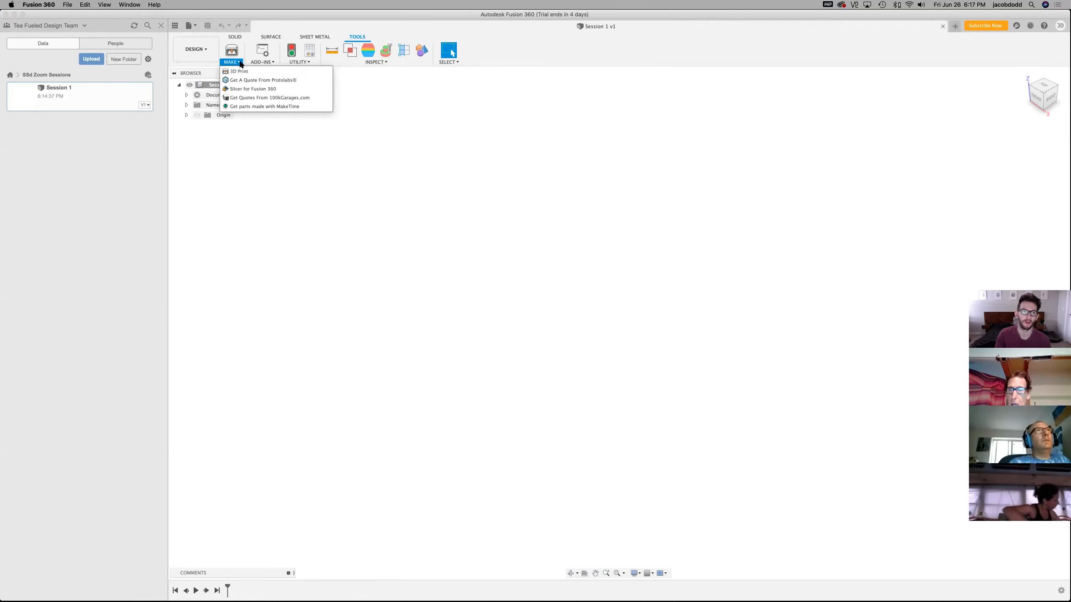
left_click(266, 62)
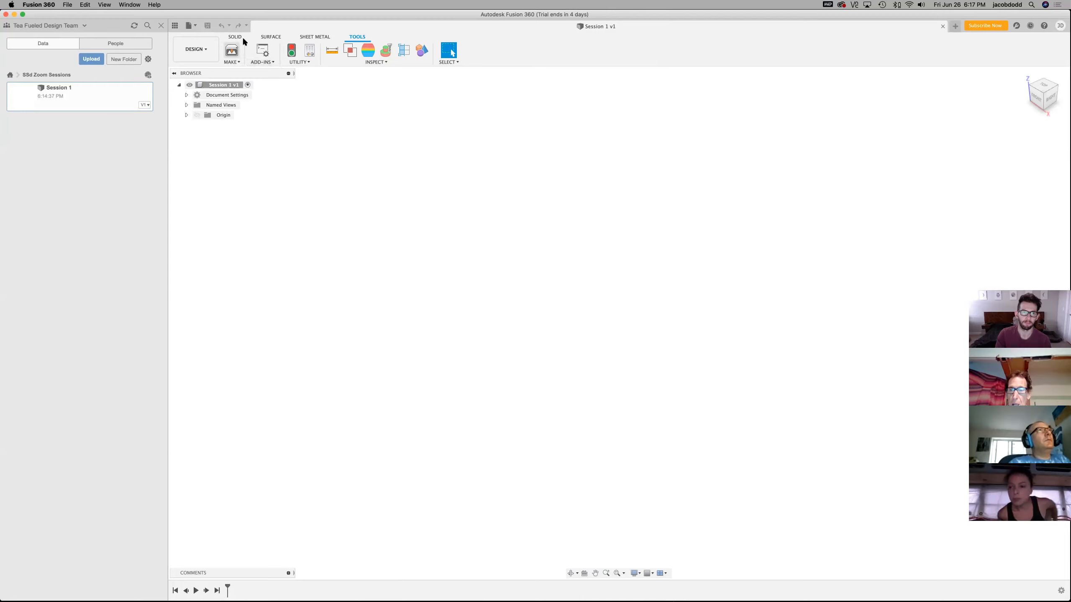
left_click(312, 37)
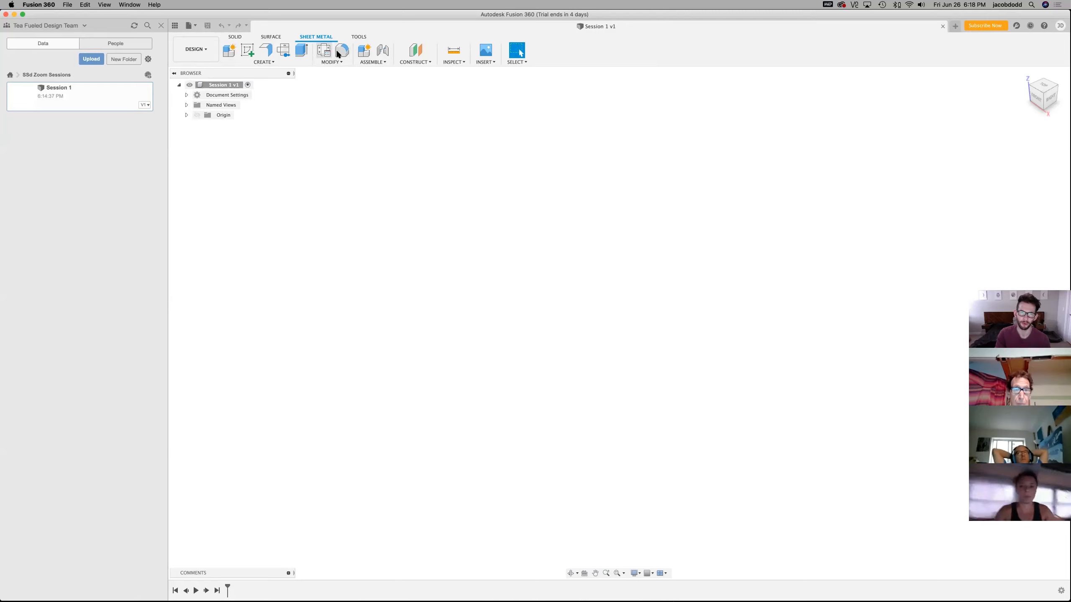
left_click(345, 63)
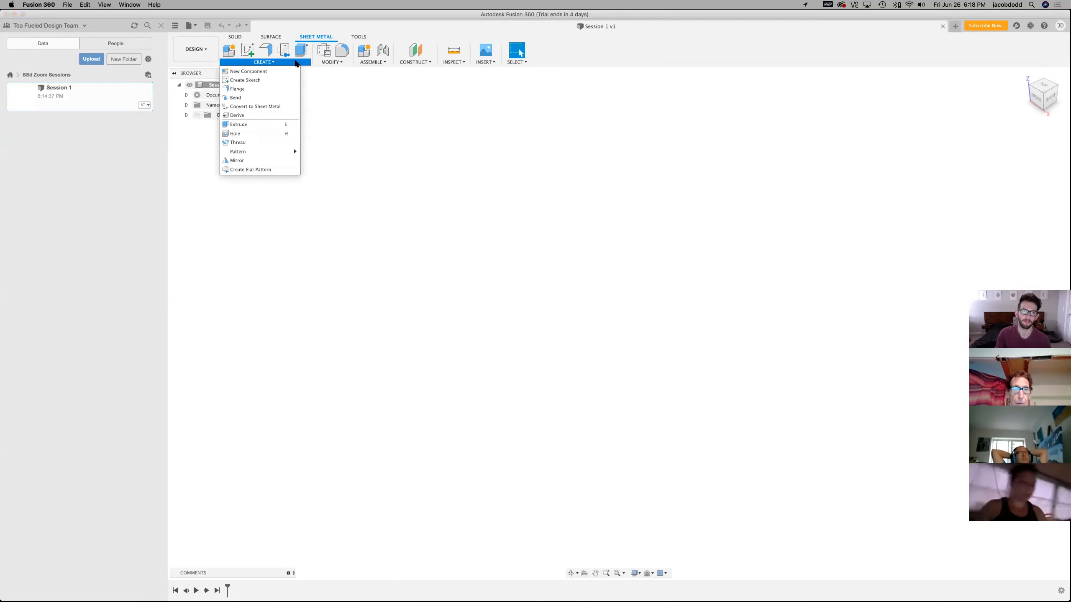
left_click(278, 63)
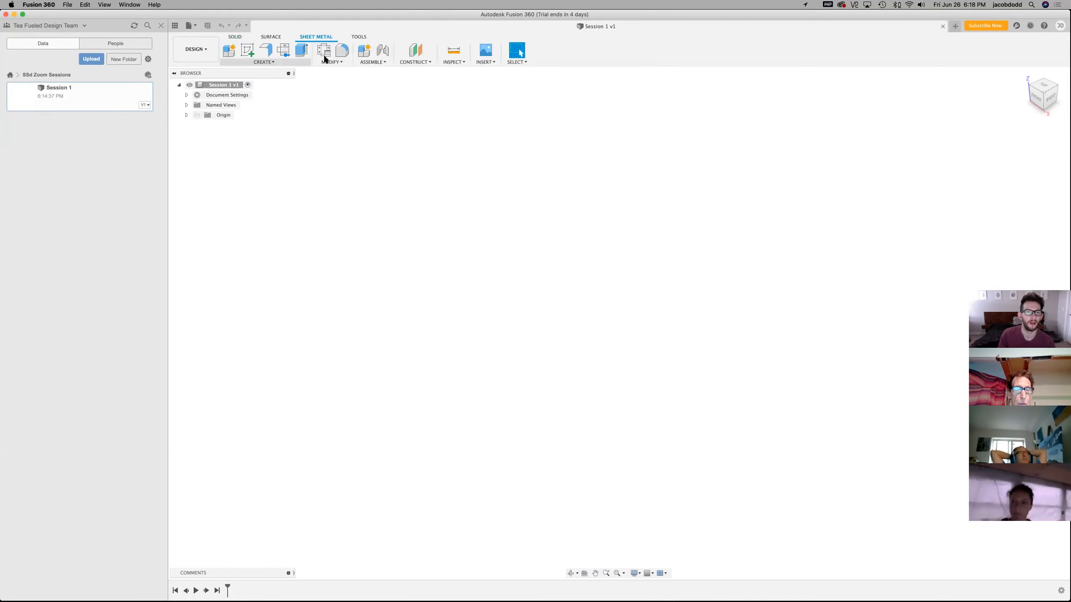
left_click(268, 37)
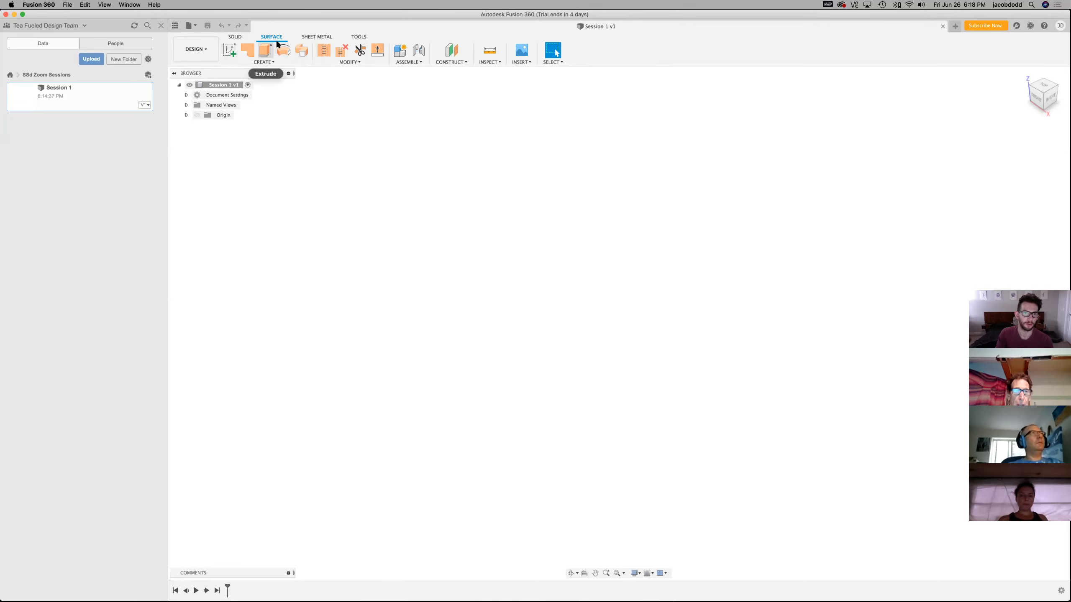
left_click(235, 38)
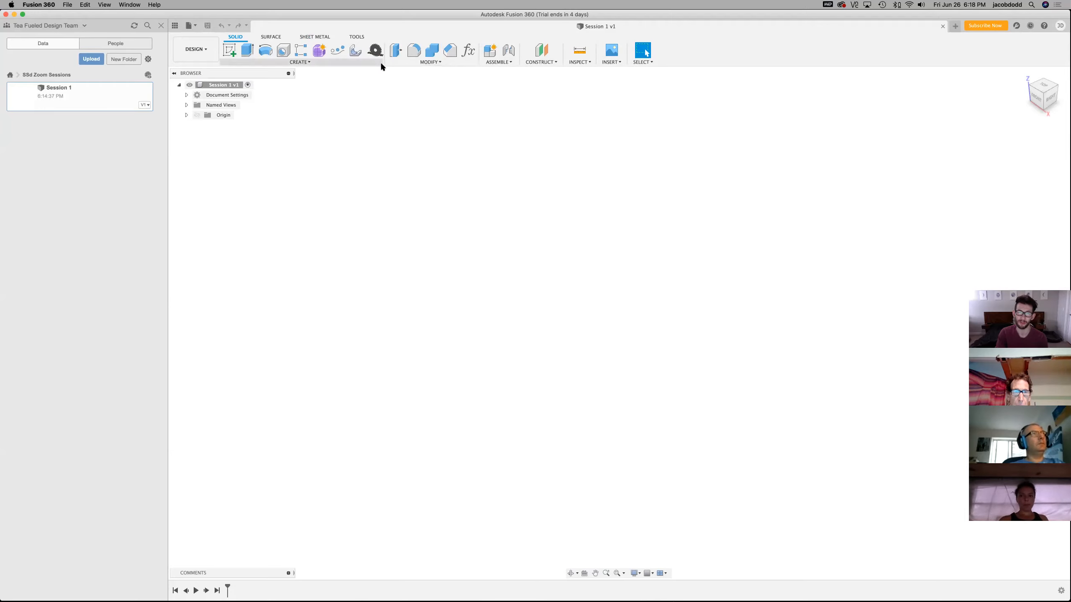
left_click(331, 62)
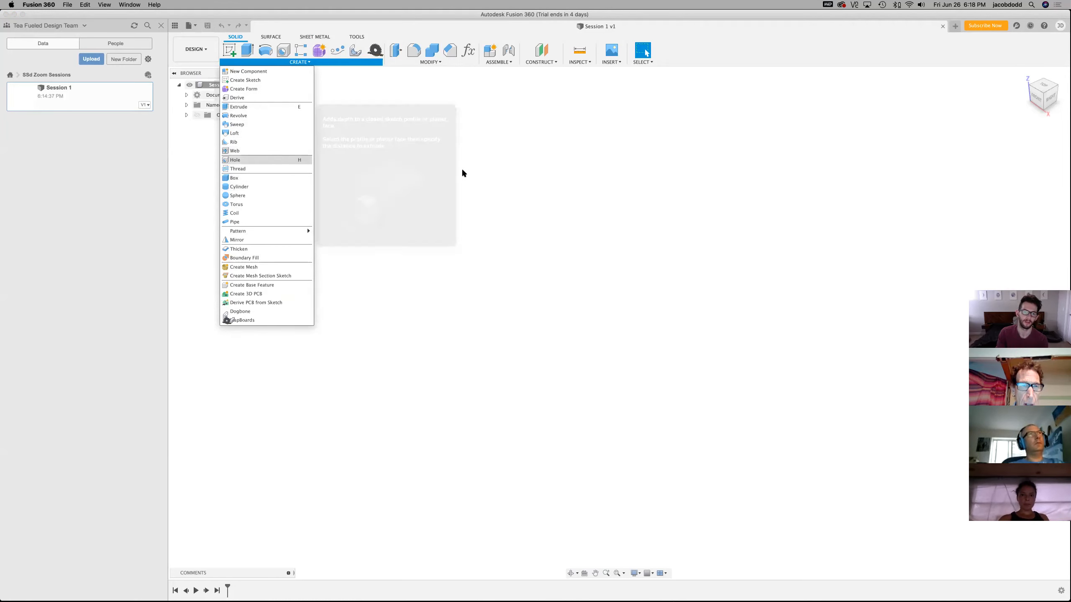
Look over the commands for modifying solids, including the option to change parameters
left_click(420, 62)
left_click(420, 63)
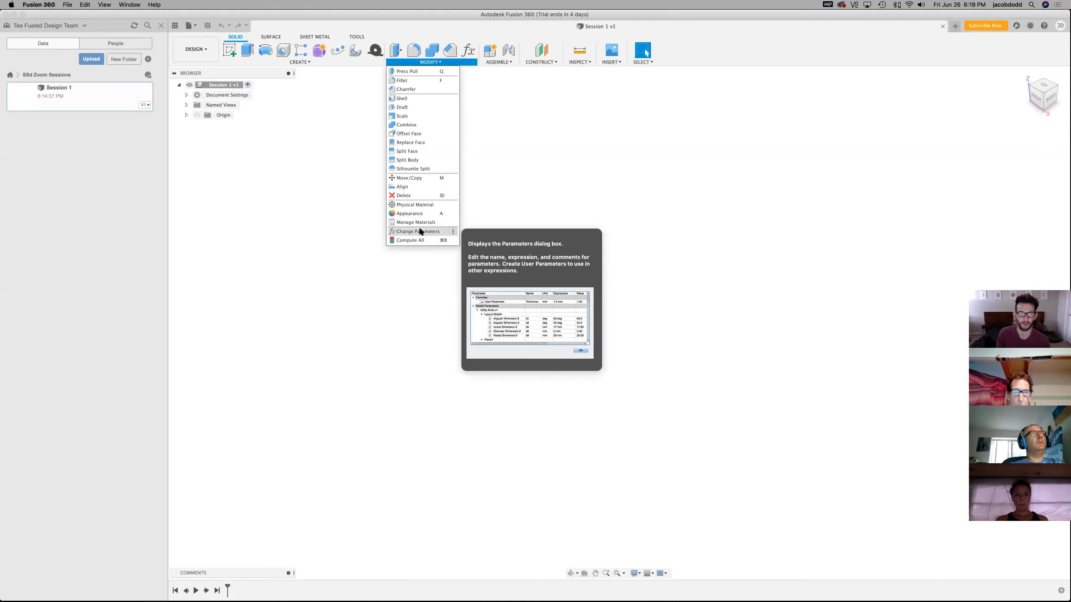
left_click(459, 28)
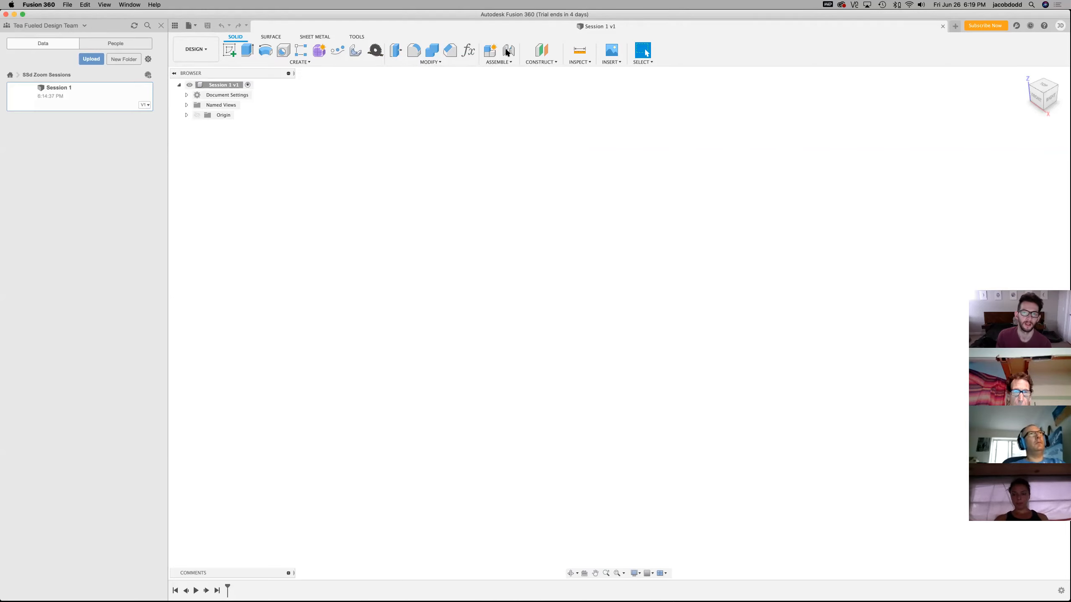
Open the design's parameters and start a new user parameter with its unit set to mm
left_click(459, 61)
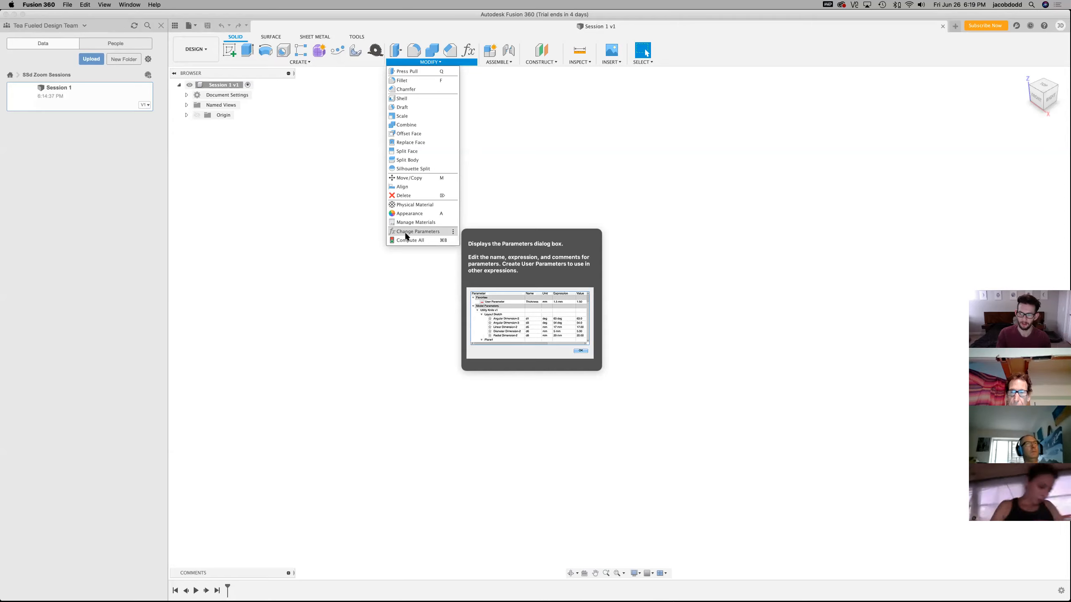
left_click(427, 232)
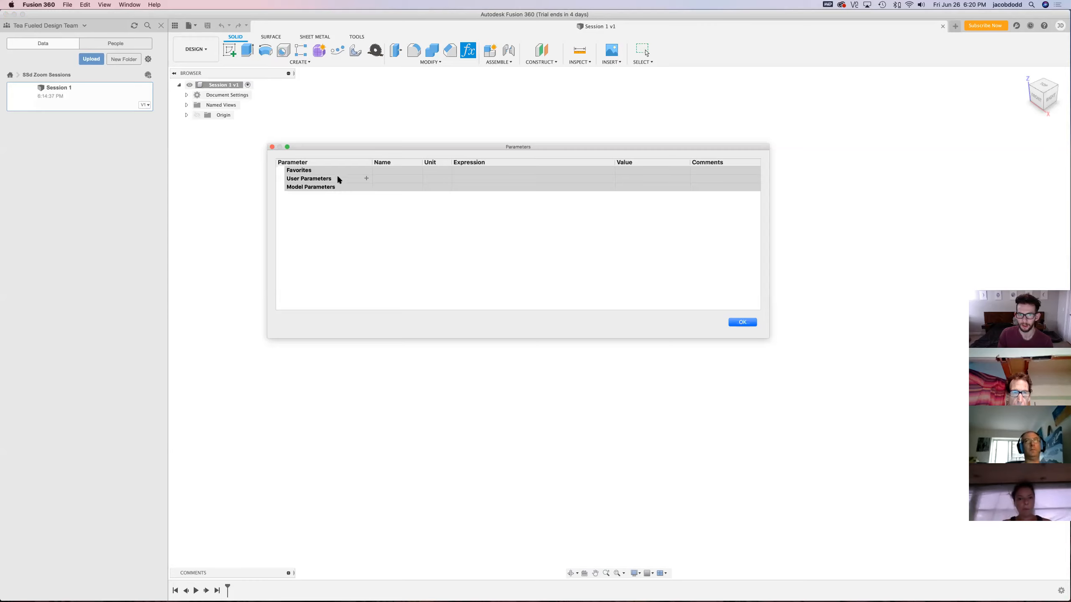
left_click(366, 178)
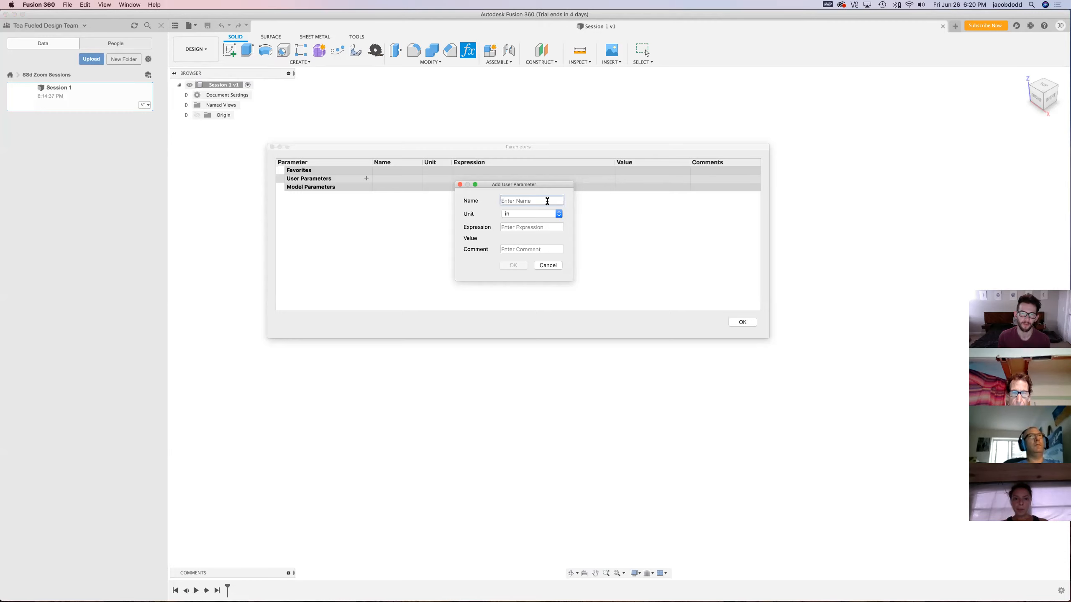
left_click(528, 212)
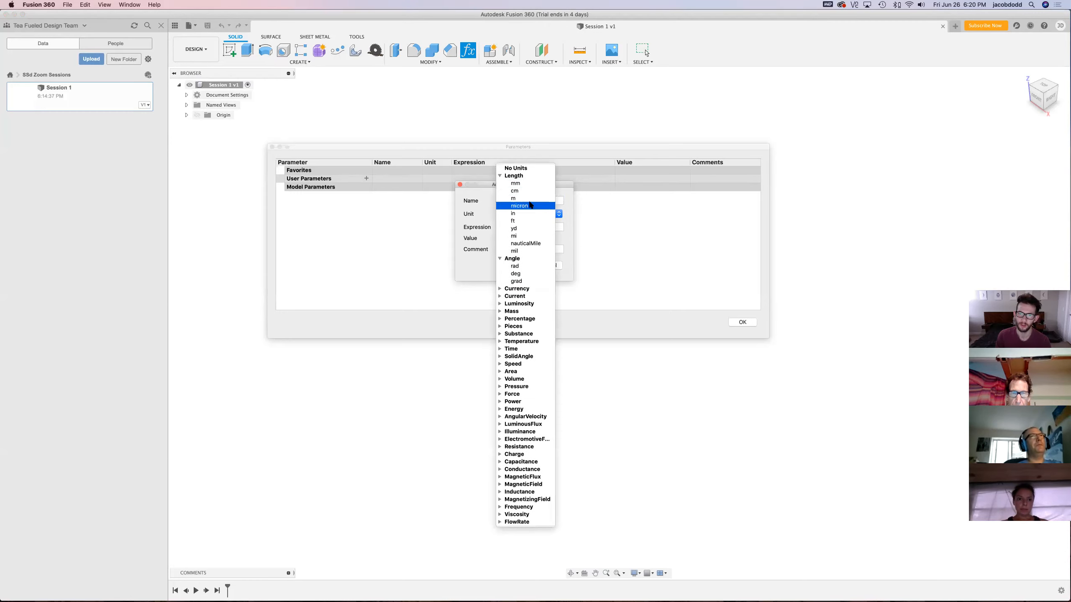
left_click(515, 183)
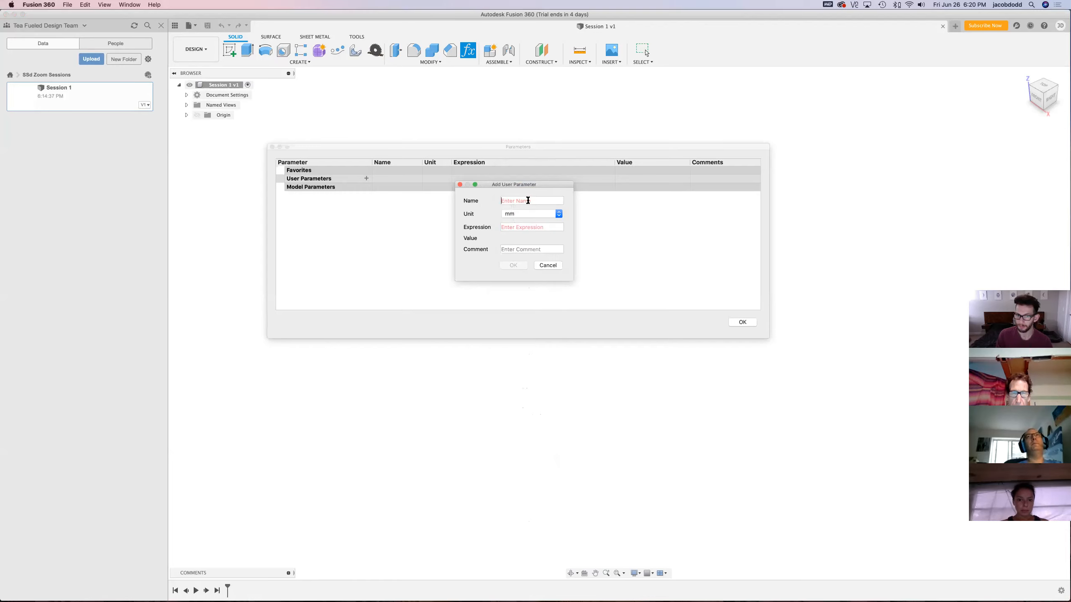
left_click(528, 200)
type("3/4")
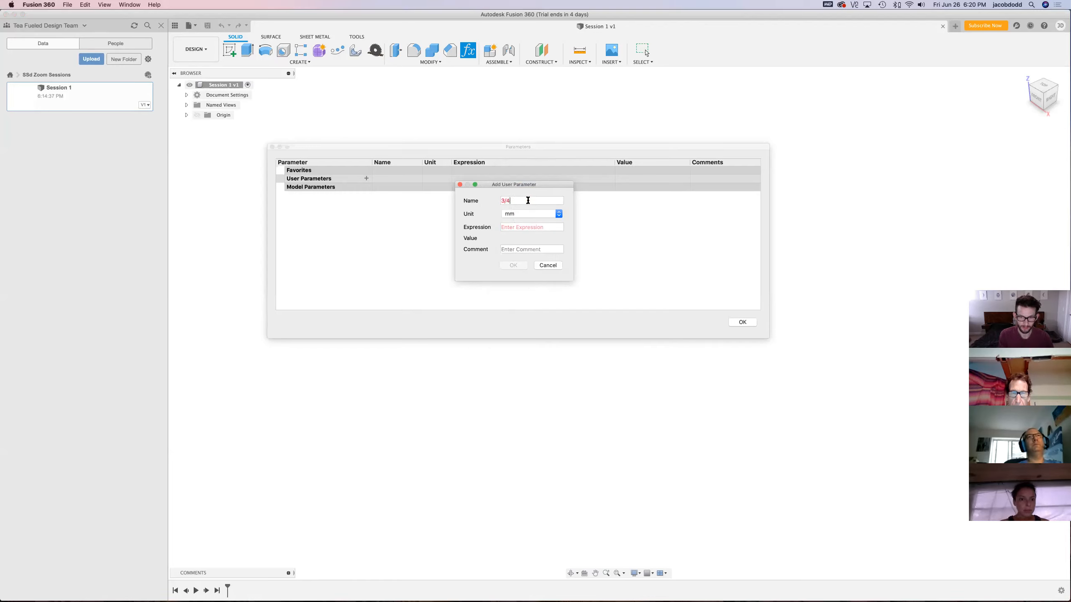
type("in")
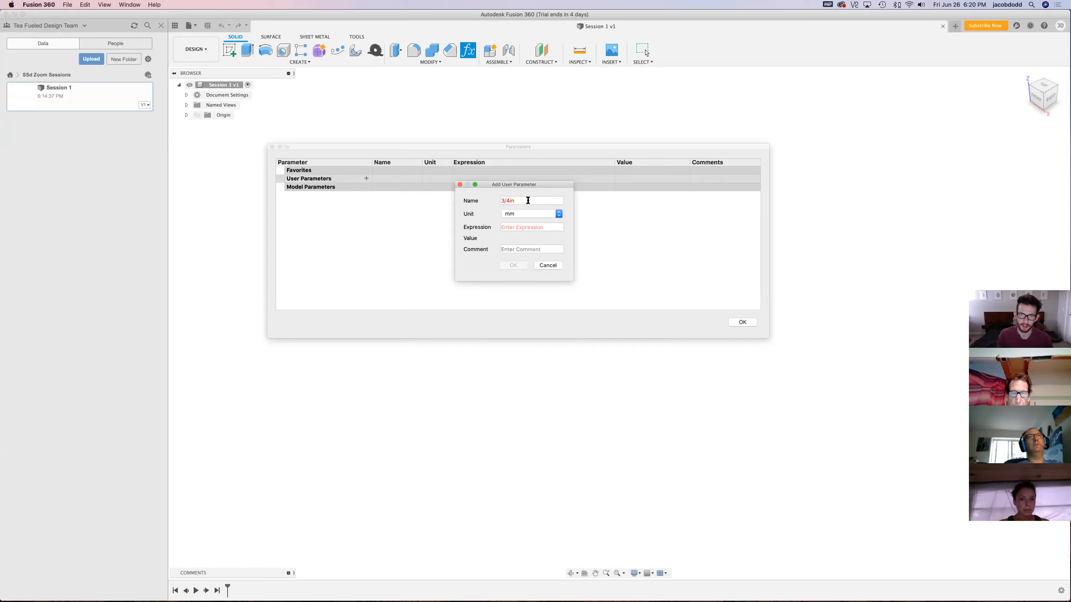
key("BackSpace")
key("BackSpace")
key("BackSpace")
key("BackSpace")
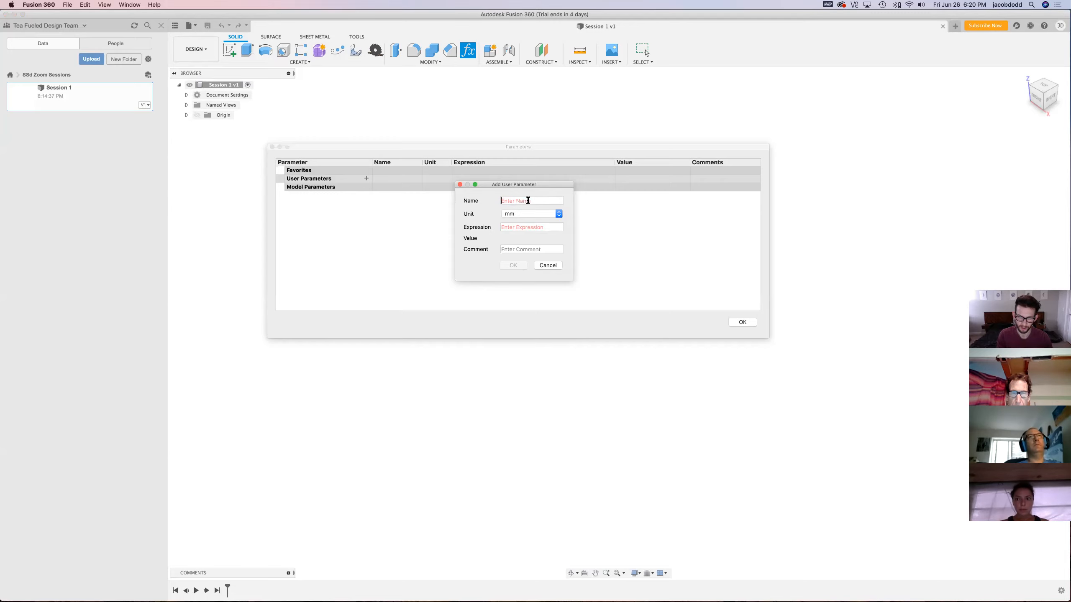
Name the new user parameter thickness and enter 3/4 * 1in as its expression
type("thickness")
key("Tab")
type("3/4 ")
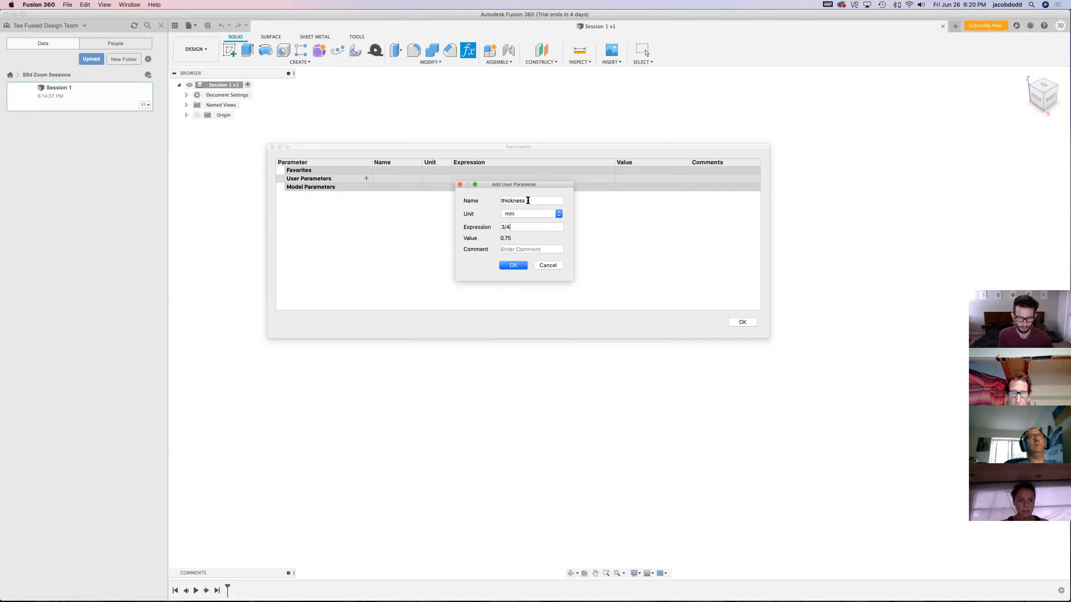
type("in")
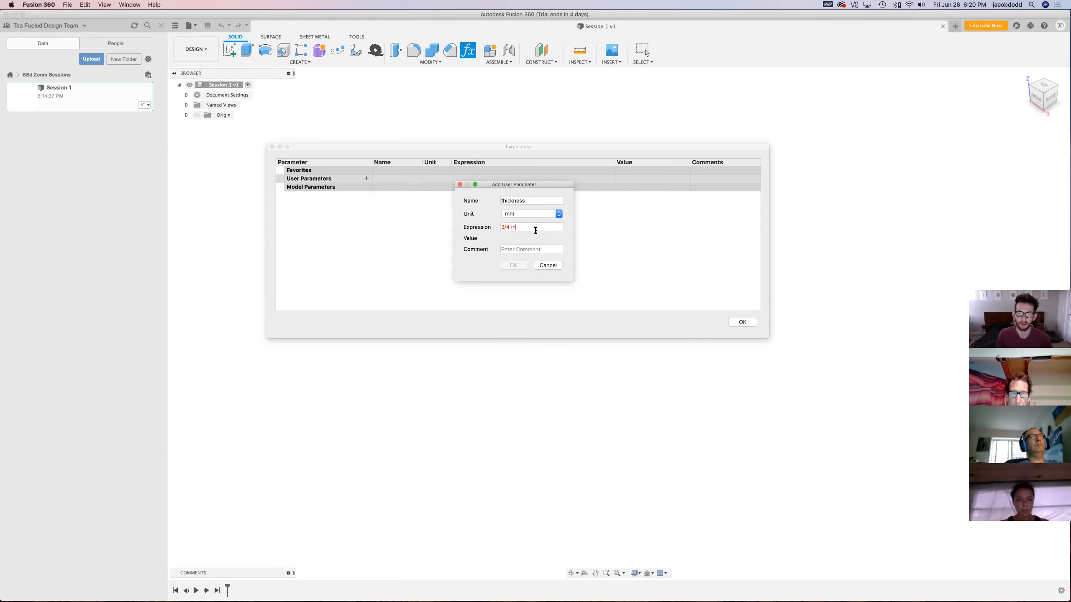
key("BackSpace")
key("BackSpace")
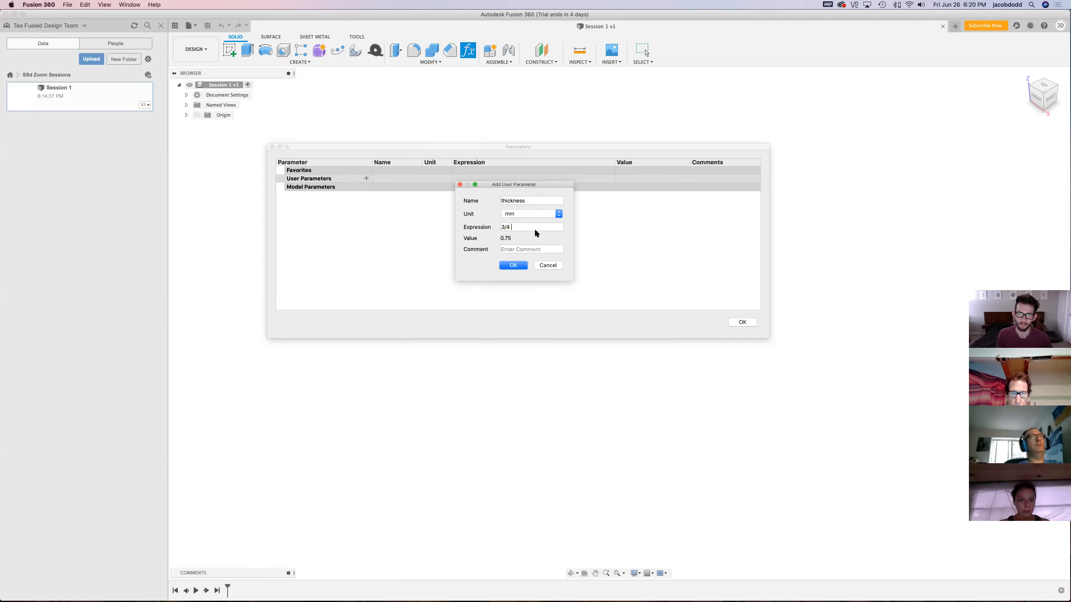
left_click(505, 215)
left_click(512, 235)
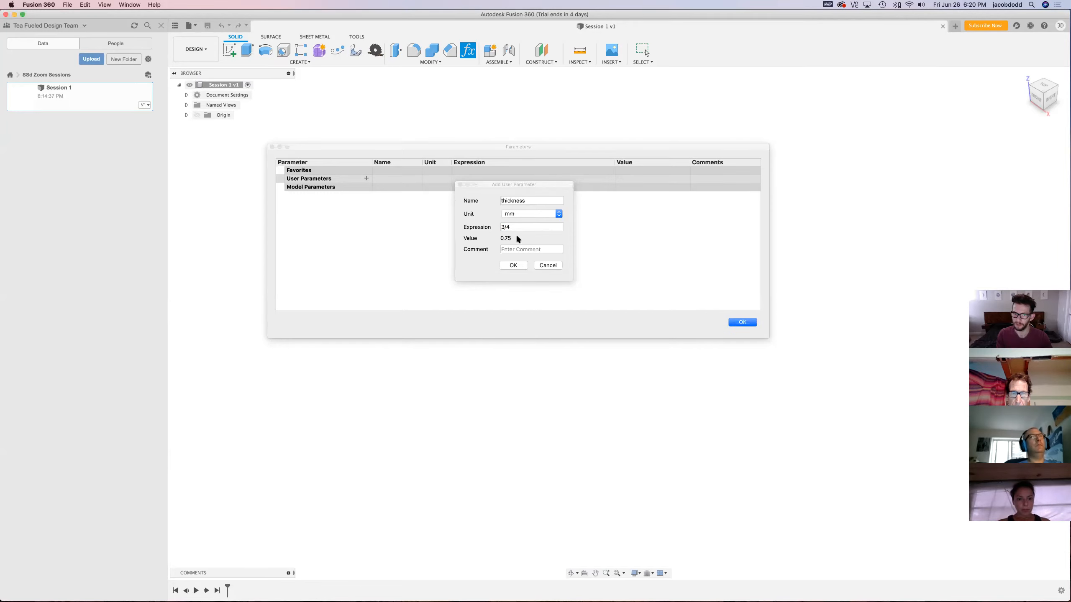
left_click(519, 221)
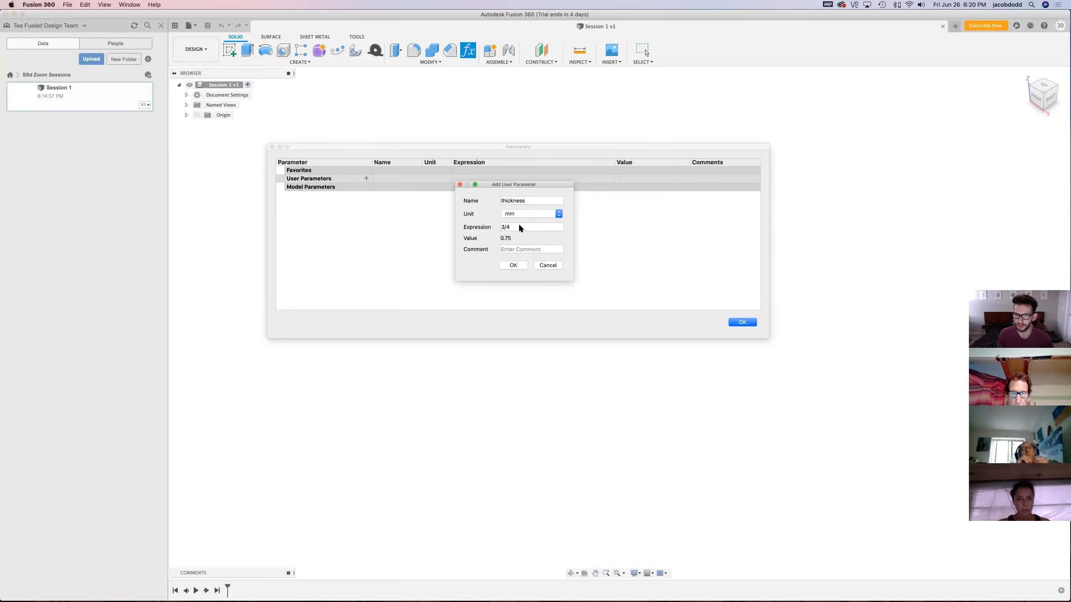
type("* 1in")
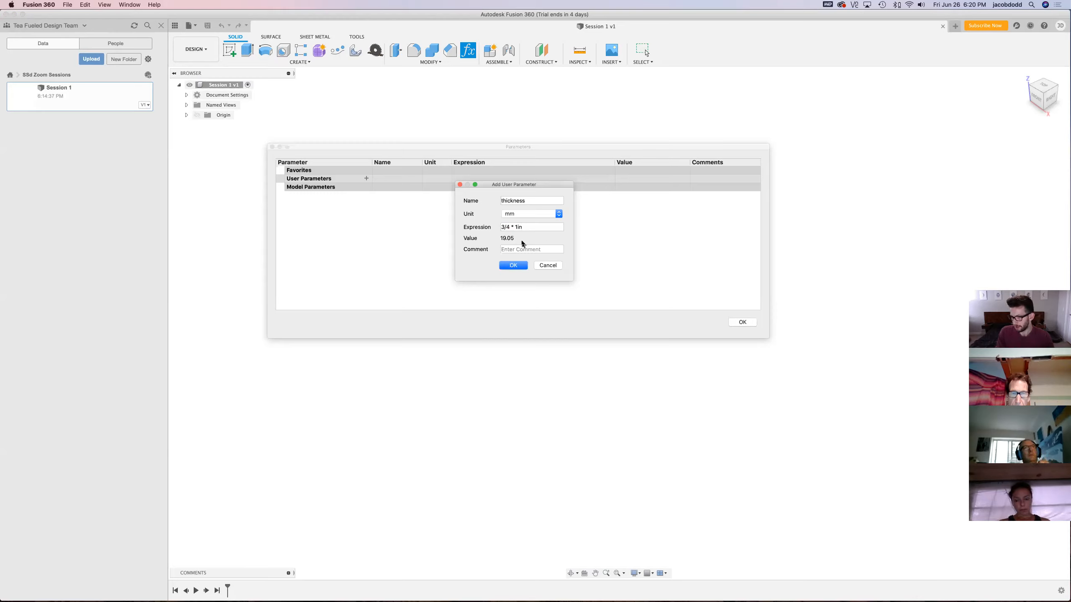
Change the thickness parameter's unit to in and try 19mm as its expression
left_click(521, 213)
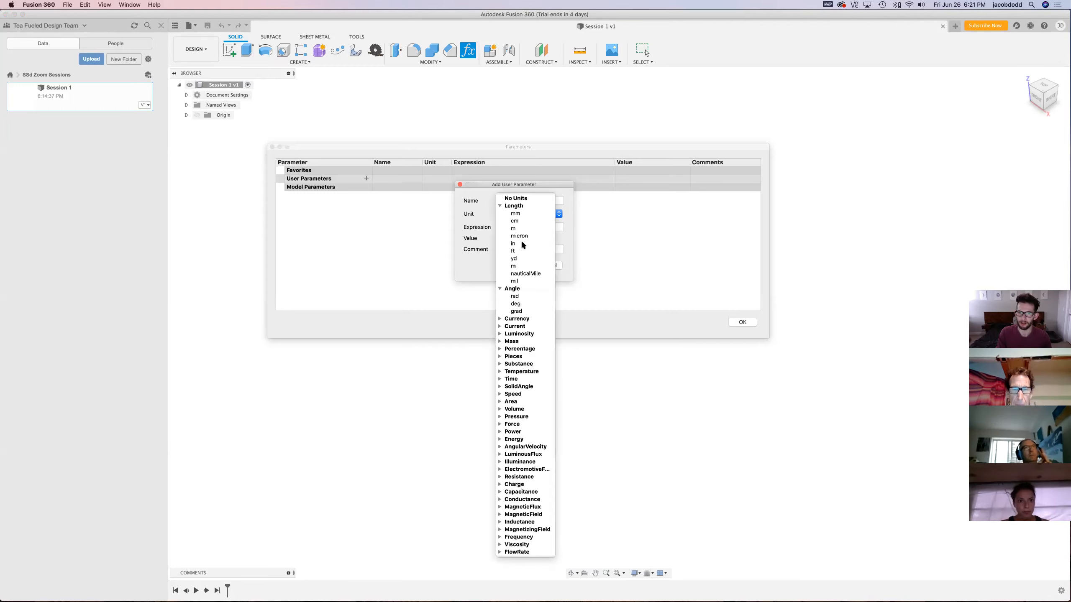
left_click(515, 244)
left_click_drag(540, 228, 495, 224)
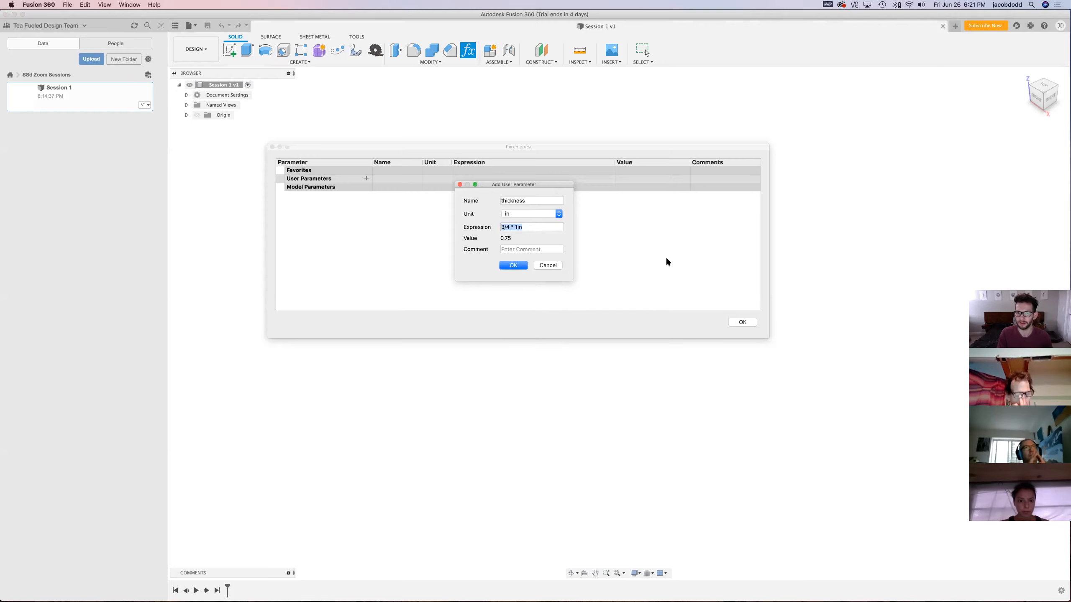
type("19mm")
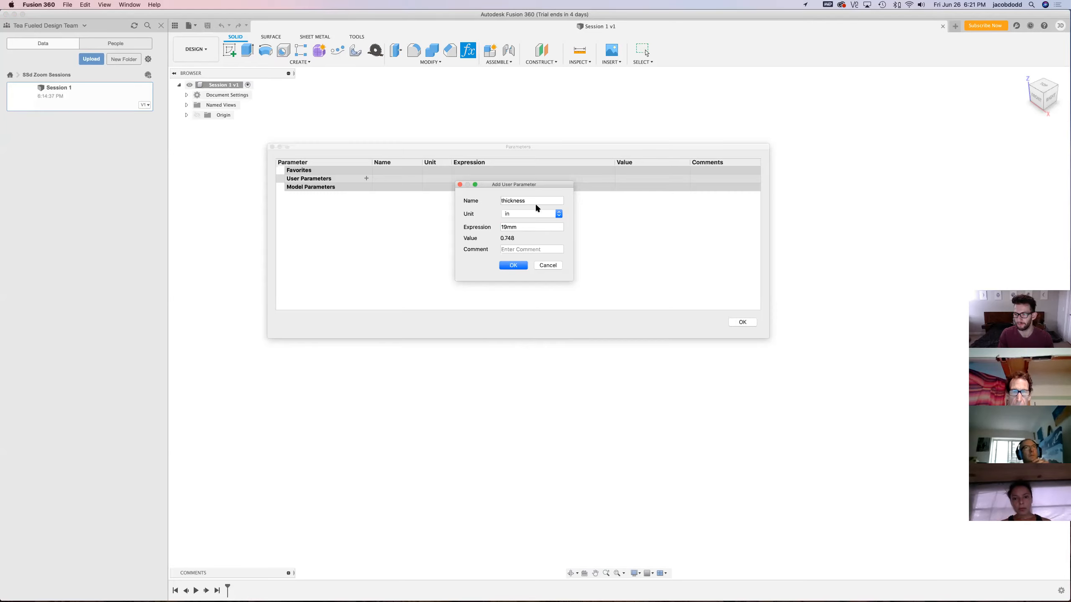
Set the thickness expression to 3/4 and add the parameter to the design
left_click_drag(533, 224, 502, 227)
type("3/4")
left_click(505, 266)
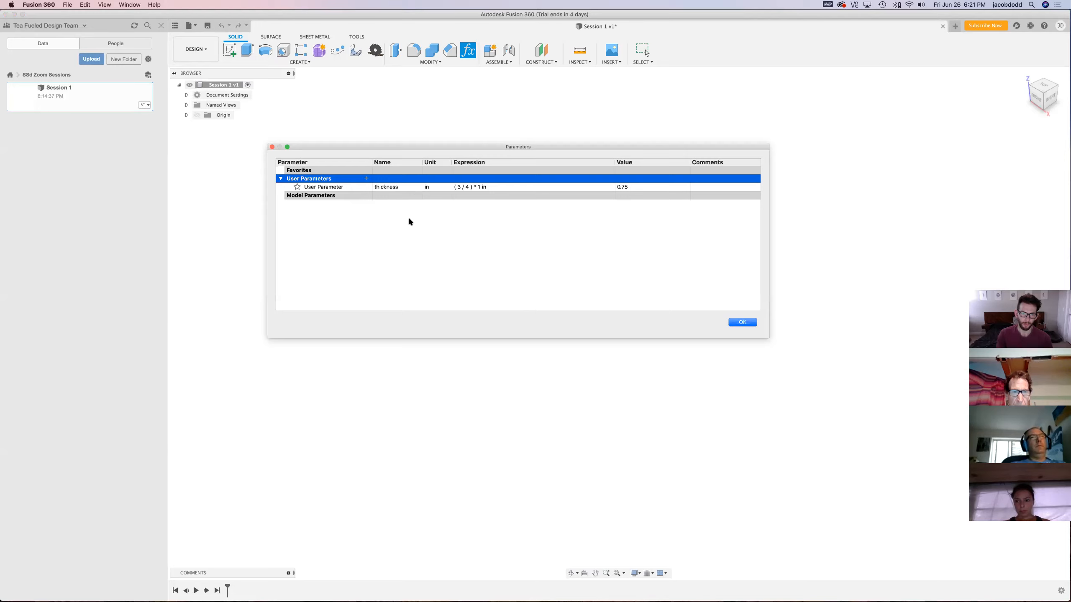
Start a second user parameter in inches named shelfdepth with the expression 10
left_click(366, 178)
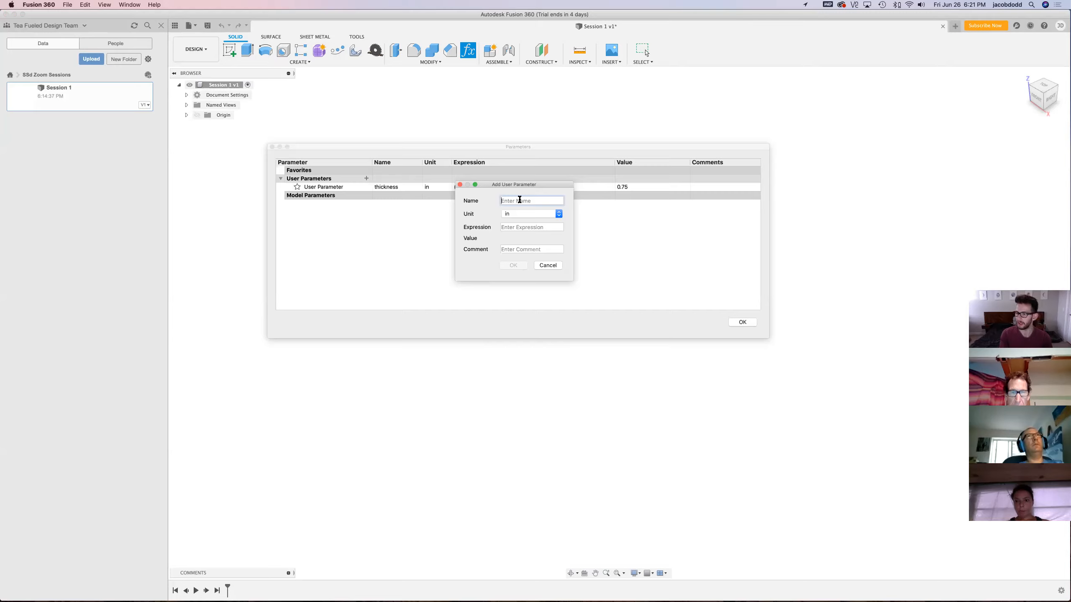
type("l")
key("BackSpace")
type("l")
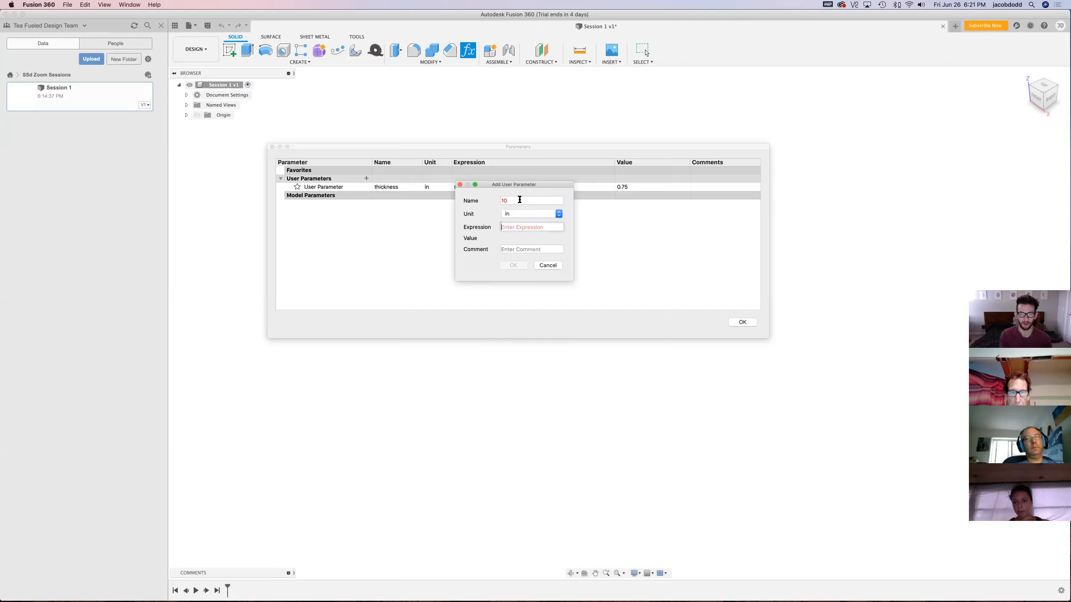
double_click(520, 200)
type("shelfdepth")
key("Tab")
type("10")
Give shelfdepth the comment "front to back of the shelf" and add the parameter
left_click(529, 249)
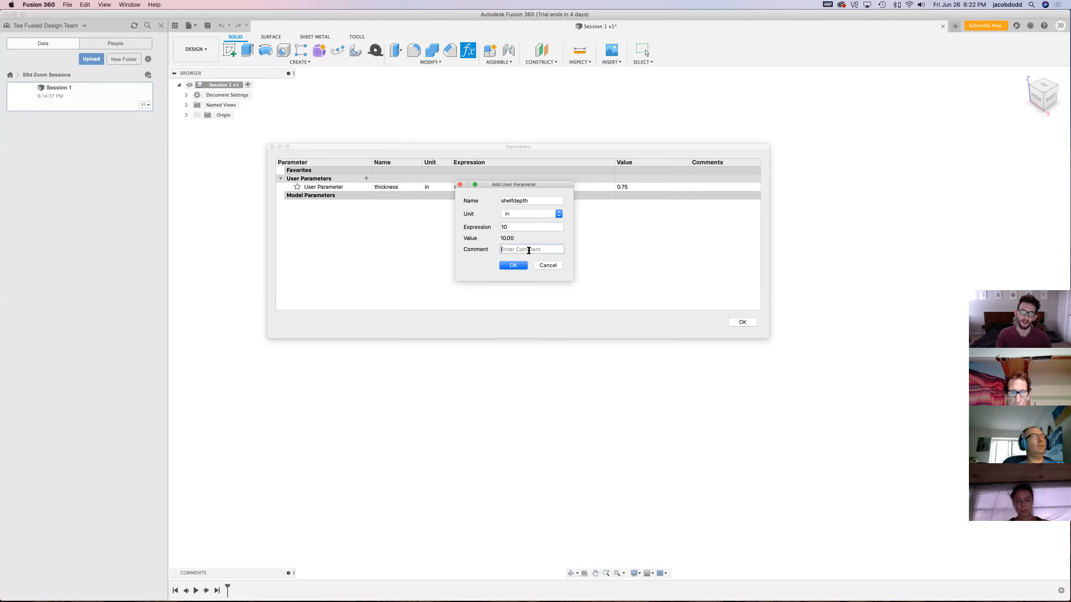
type("front to back of the shelf")
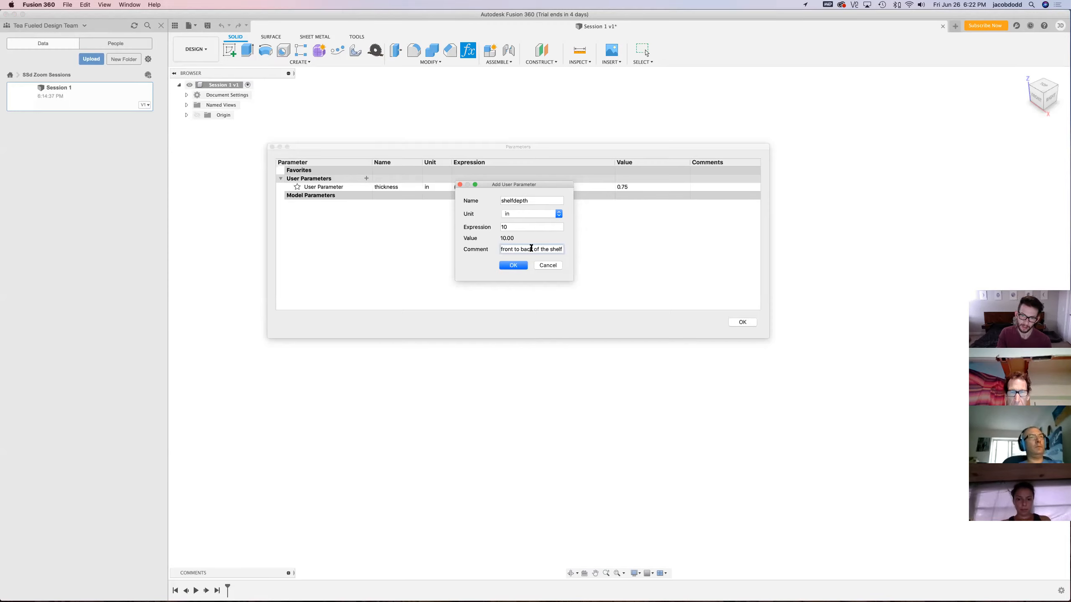
left_click_drag(531, 249, 624, 259)
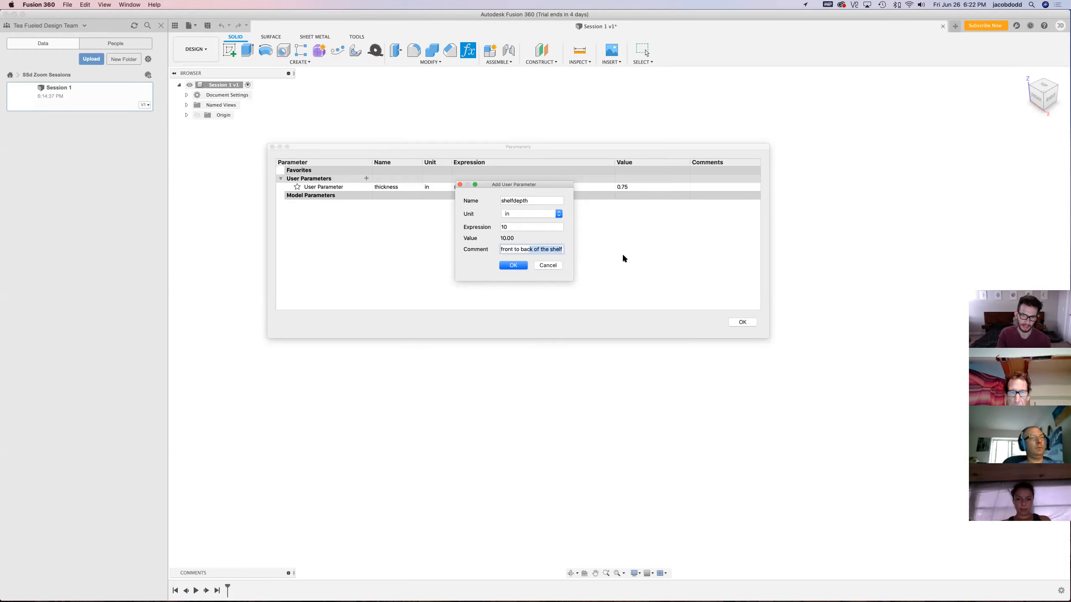
left_click(514, 266)
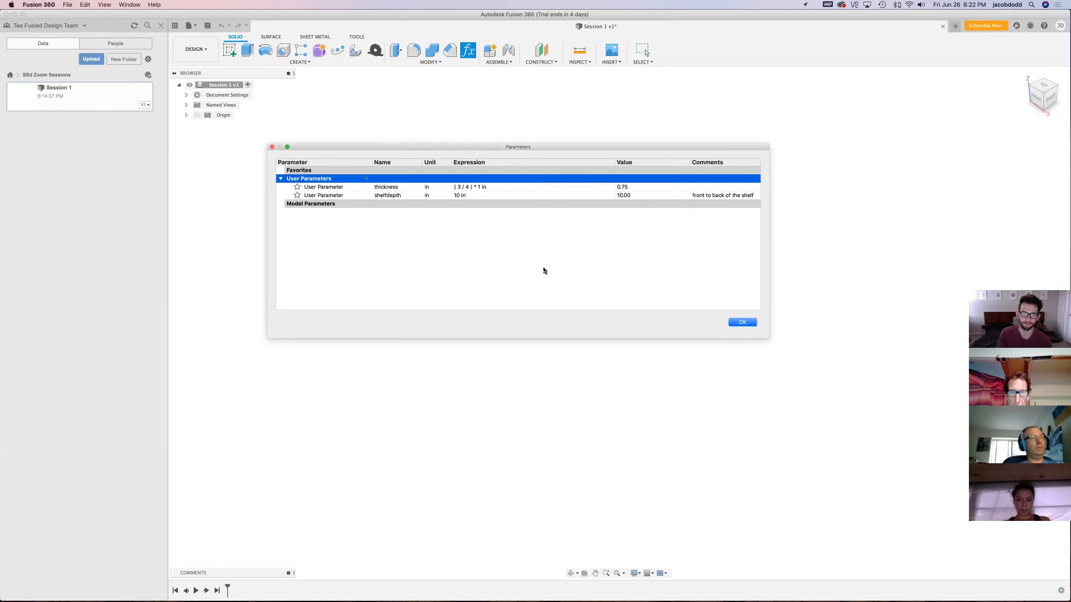
Start a third user parameter in inches named shelflength with the expression 3 ft
left_click(366, 180)
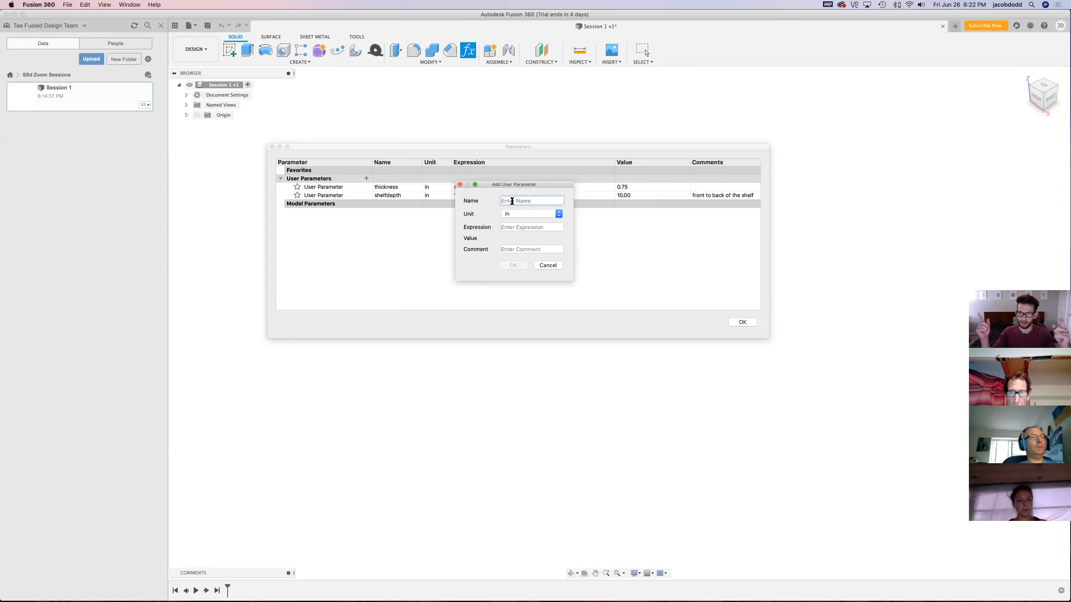
type("shelflen")
key("Tab")
key("shift+Tab")
key("Right")
key("BackSpace")
key("BackSpace")
type("th")
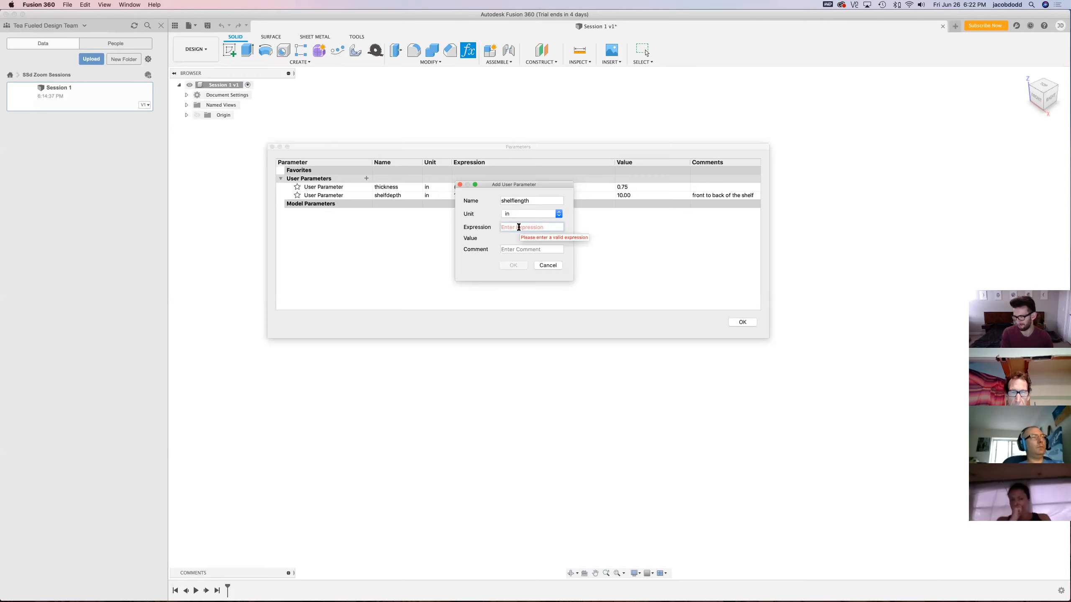
type("3 ft")
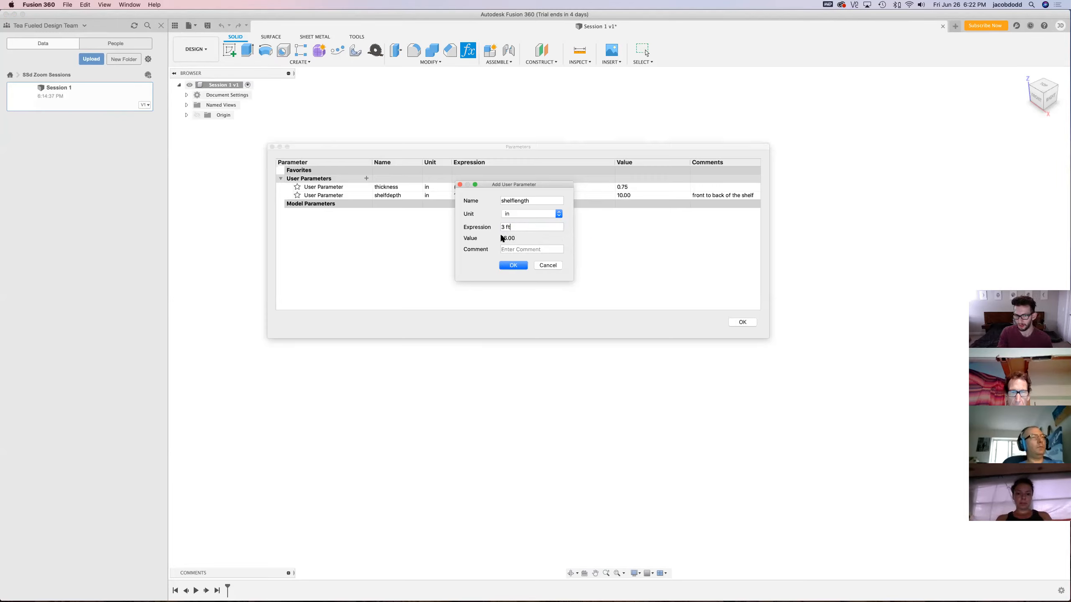
Give shelflength the comment "side to side length of the shelf" and add the parameter
left_click(505, 249)
type("side ")
type("to sid")
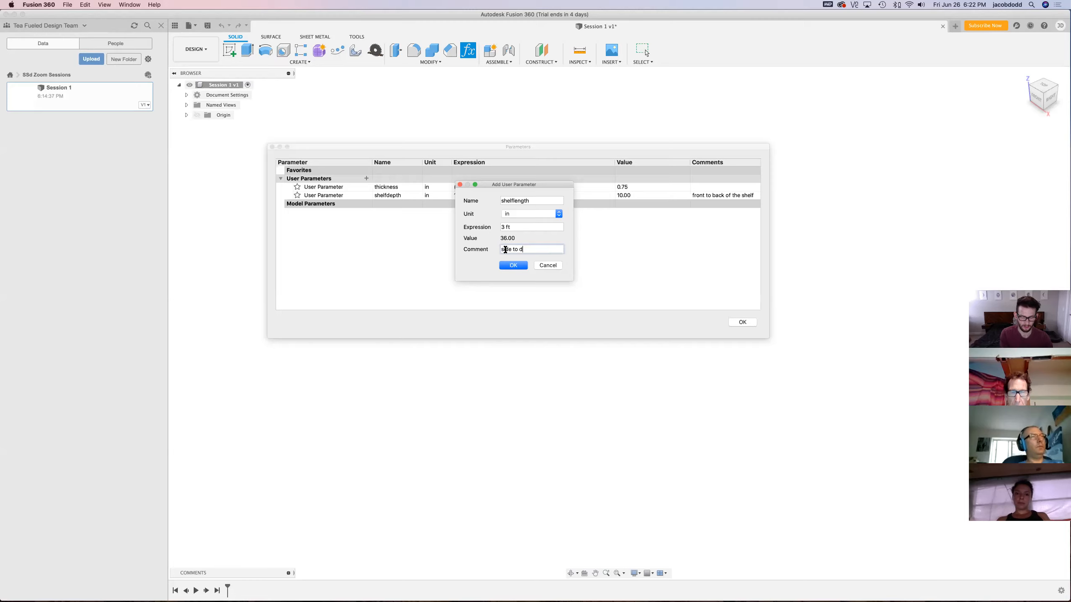
type("e length o")
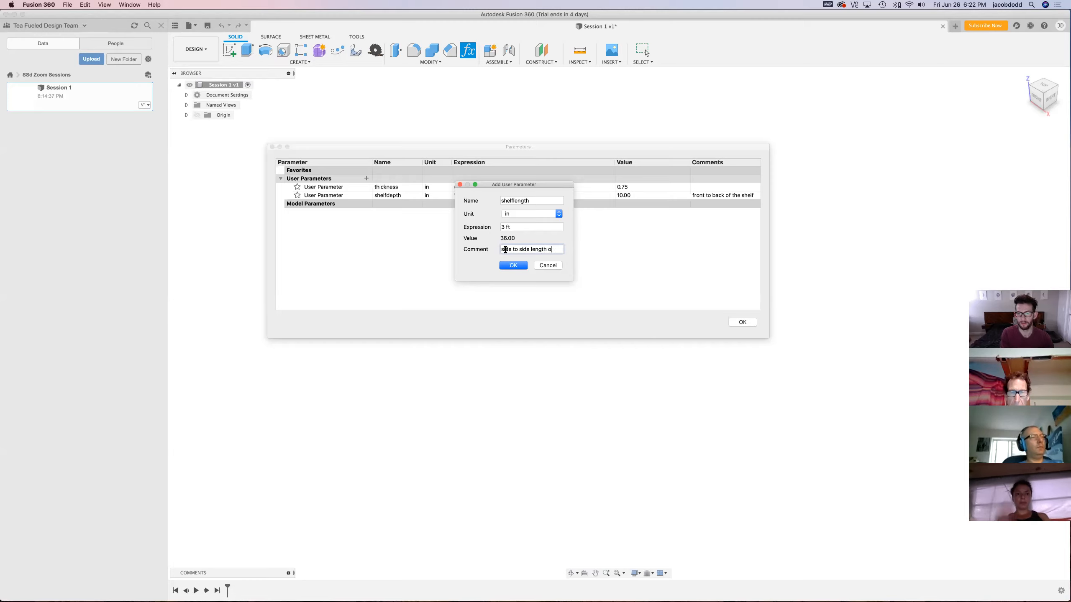
type("f the shelf")
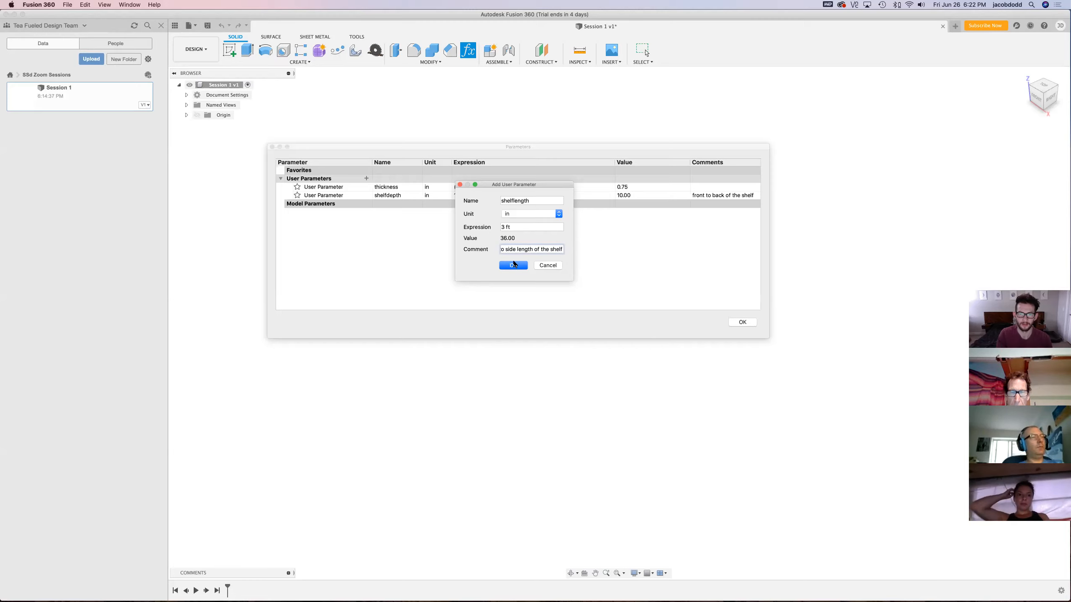
key("Return")
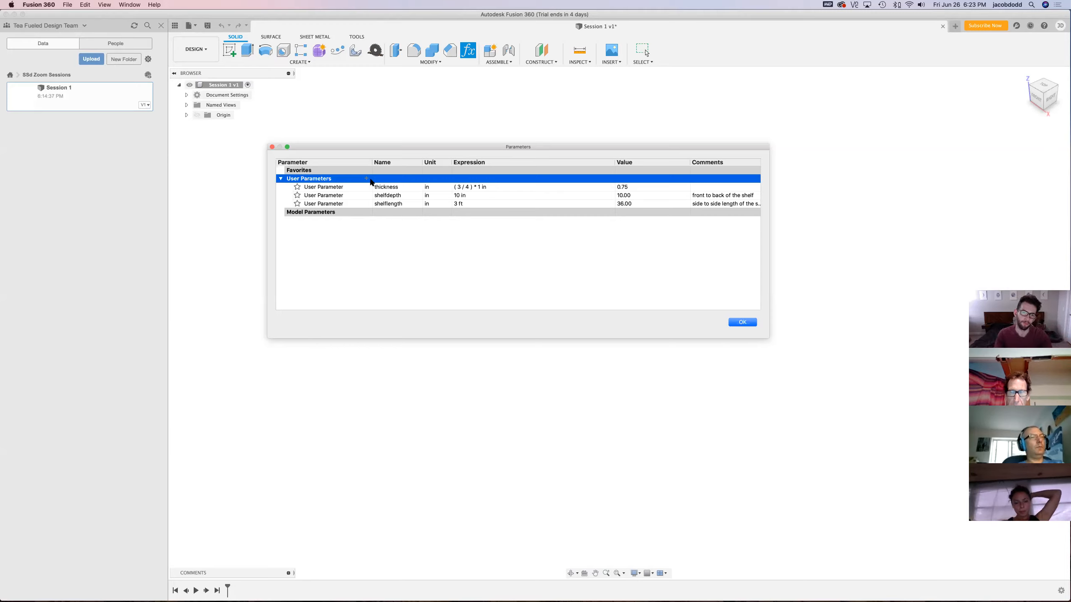
Add a fourth user parameter in inches named backerheight with the expression 6
left_click(366, 178)
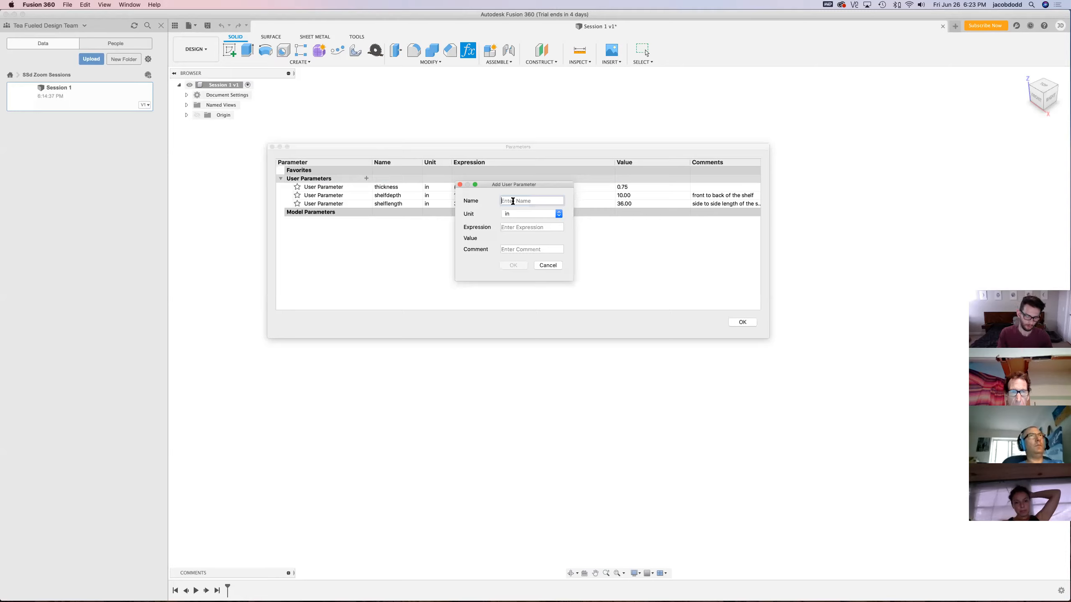
type("ba")
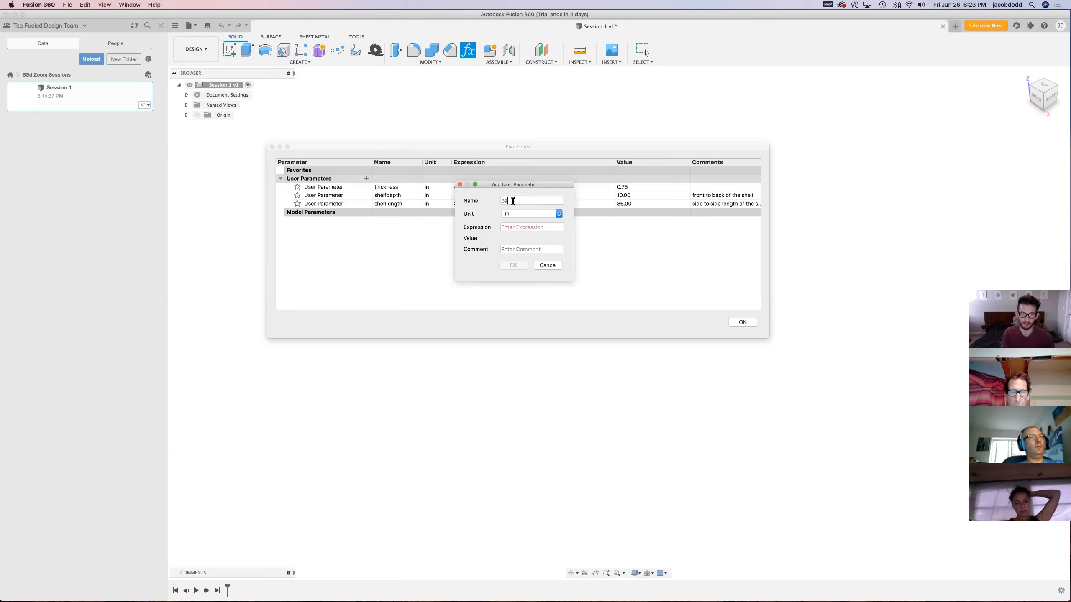
type("ckerheigh")
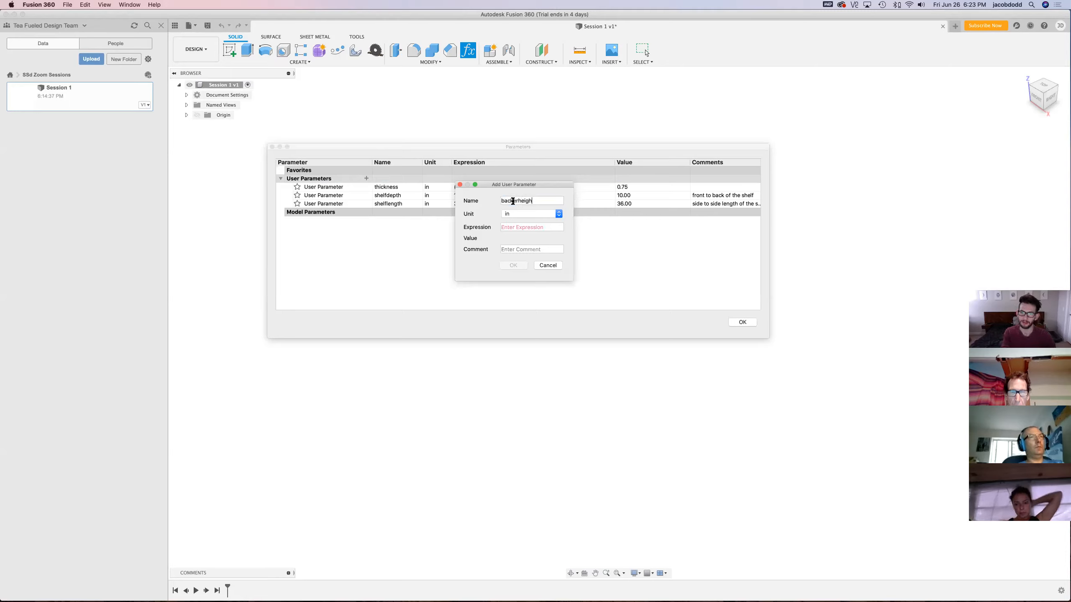
type("t")
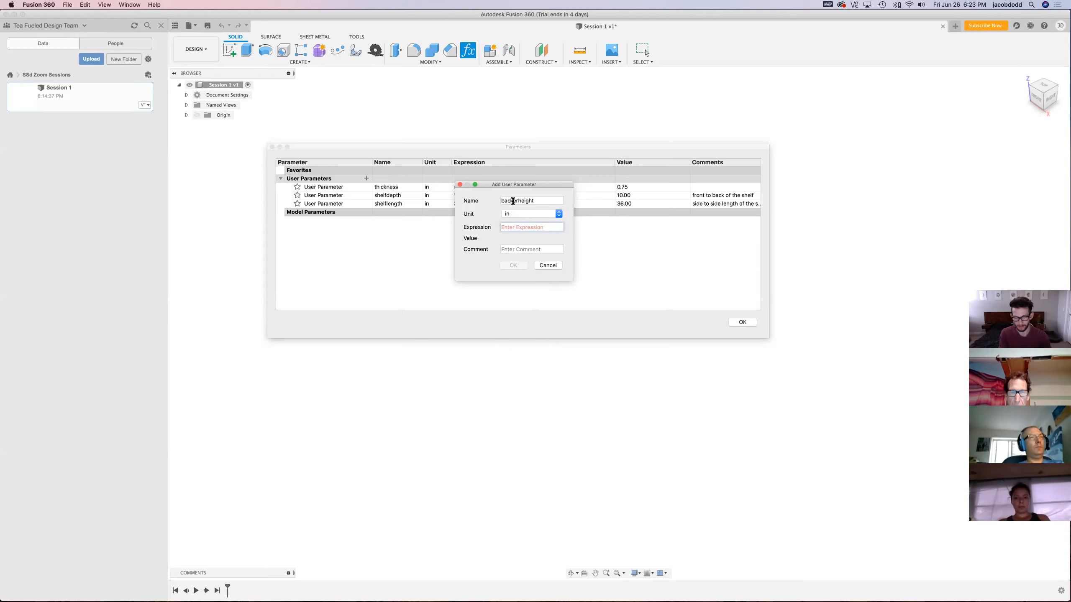
key("Tab")
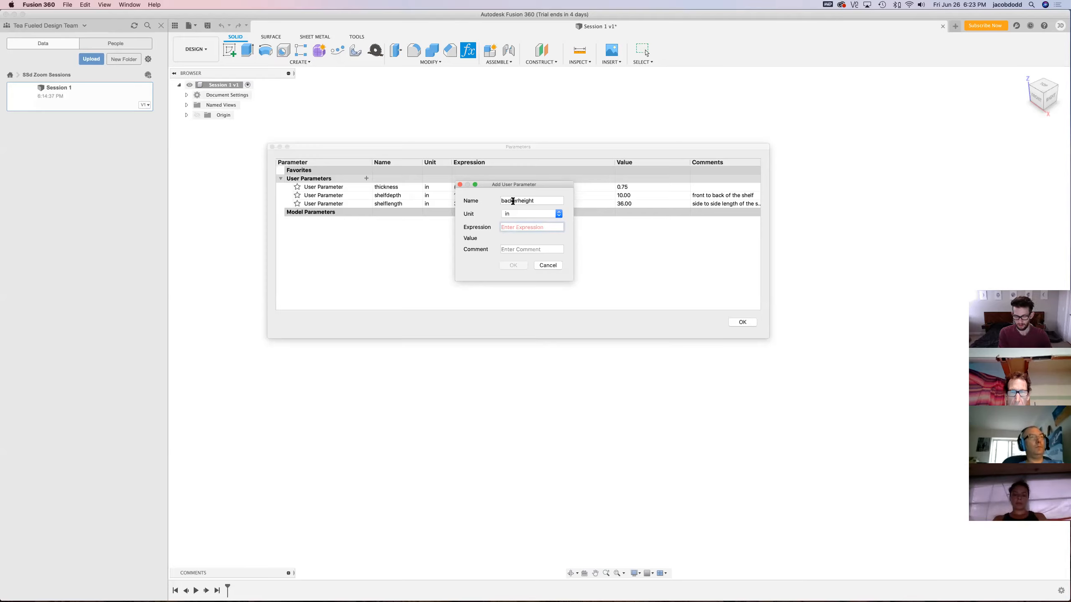
type("6")
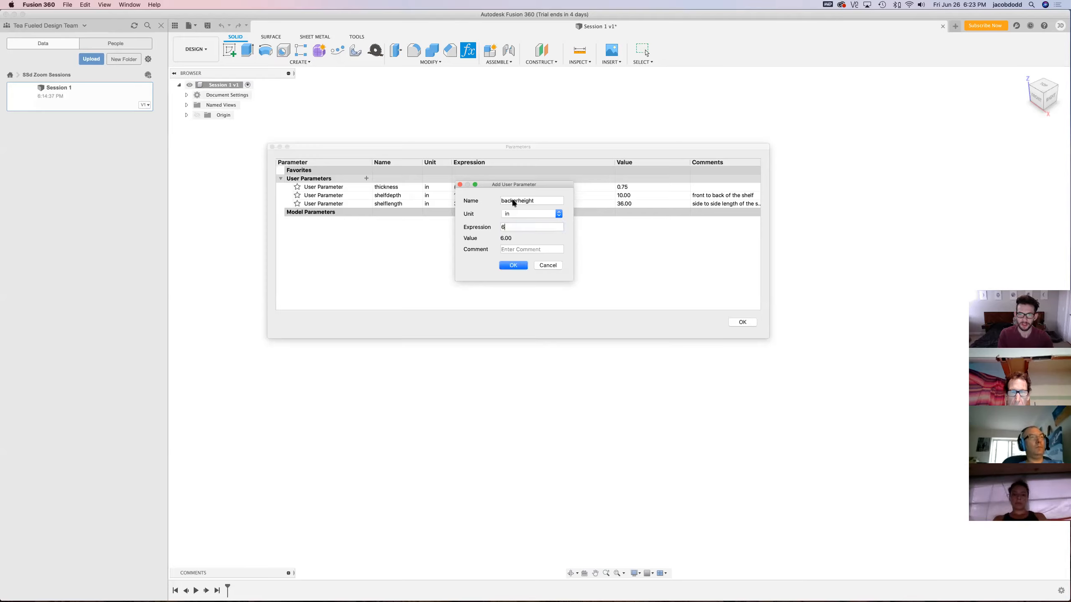
key("Return")
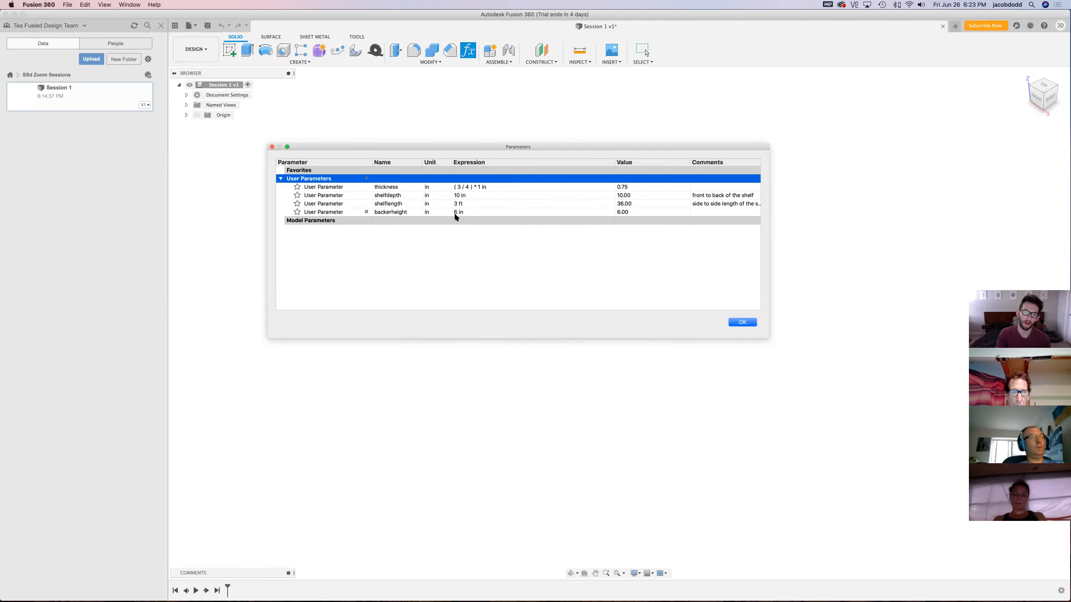
Start a fifth user parameter in inches and name it bracketcurve
left_click(366, 179)
left_click_drag(507, 187, 614, 283)
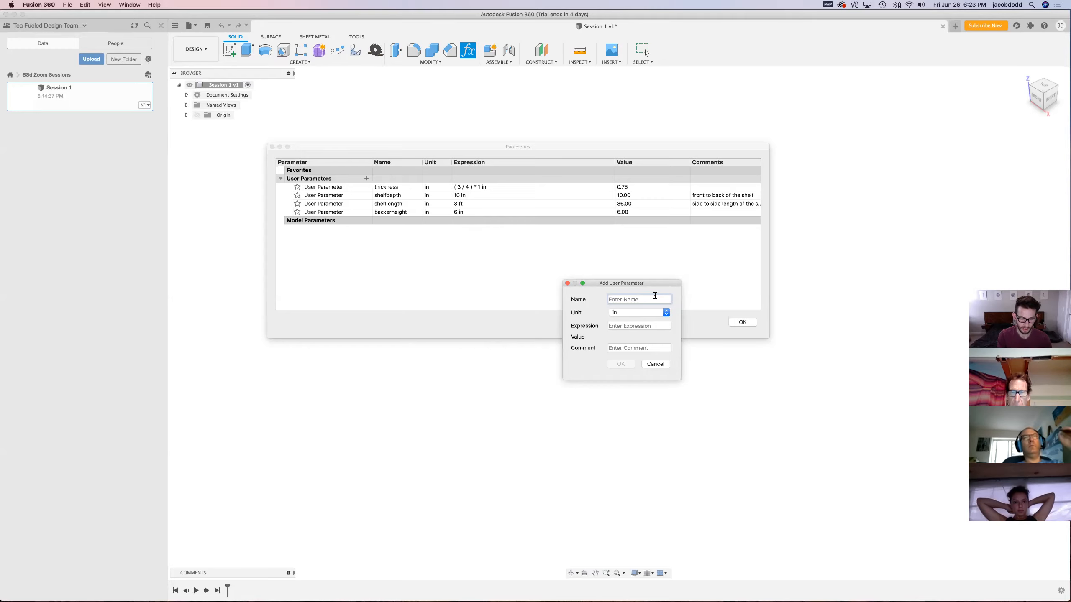
type("bracket")
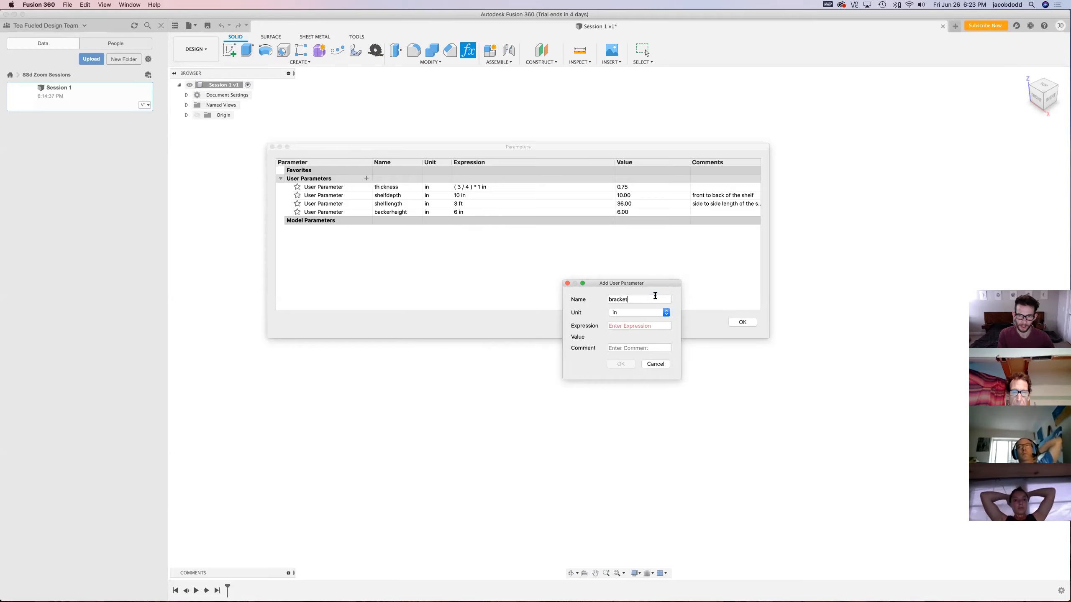
type("radius")
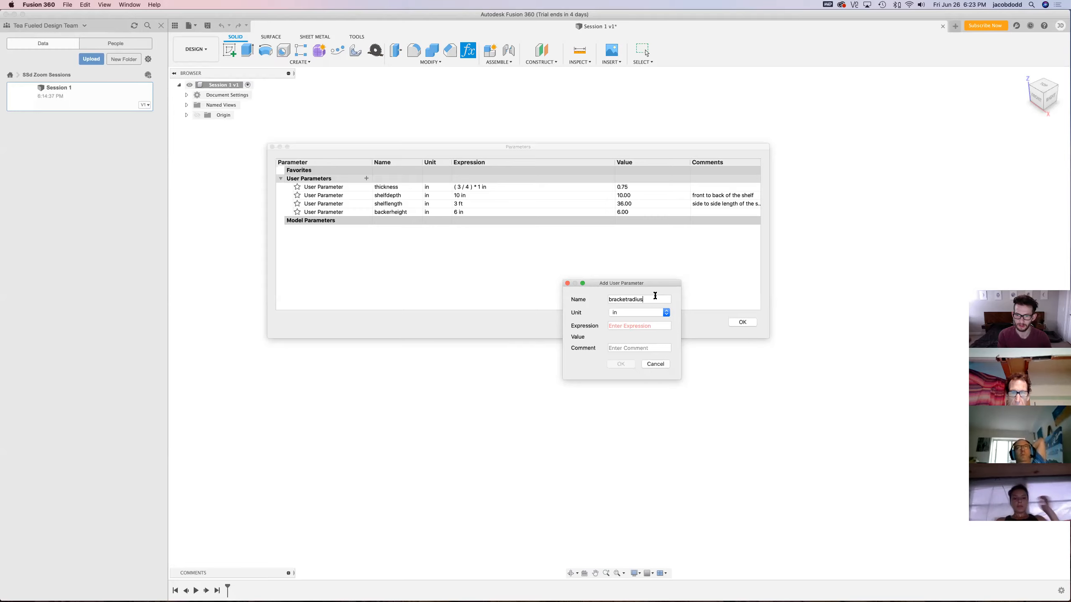
type("dcurve")
key("Tab")
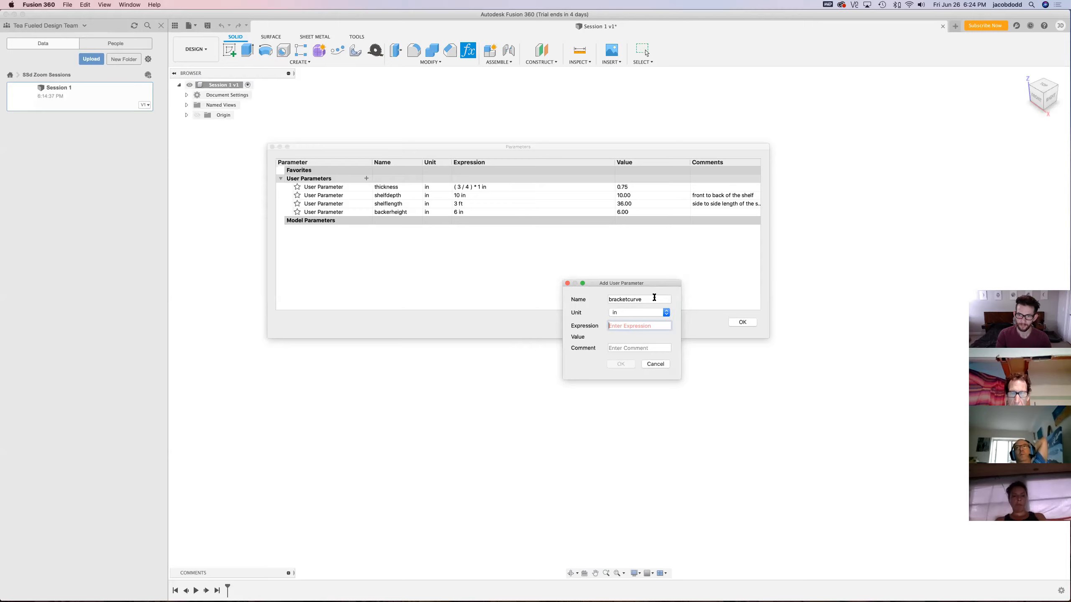
Replace the new parameter's name with bracketlength
left_click_drag(652, 298, 573, 293)
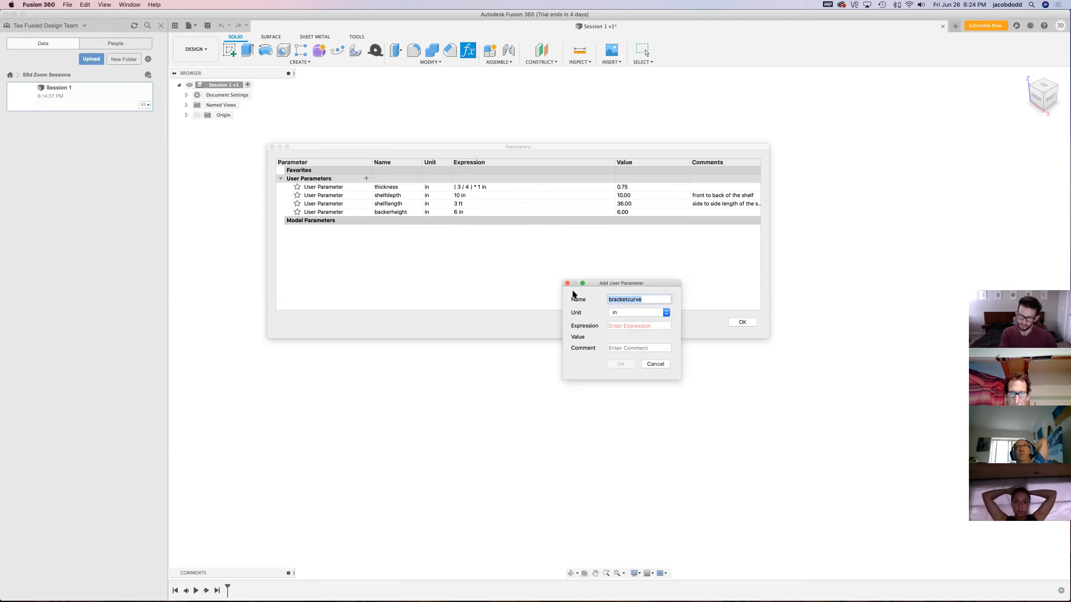
type("br")
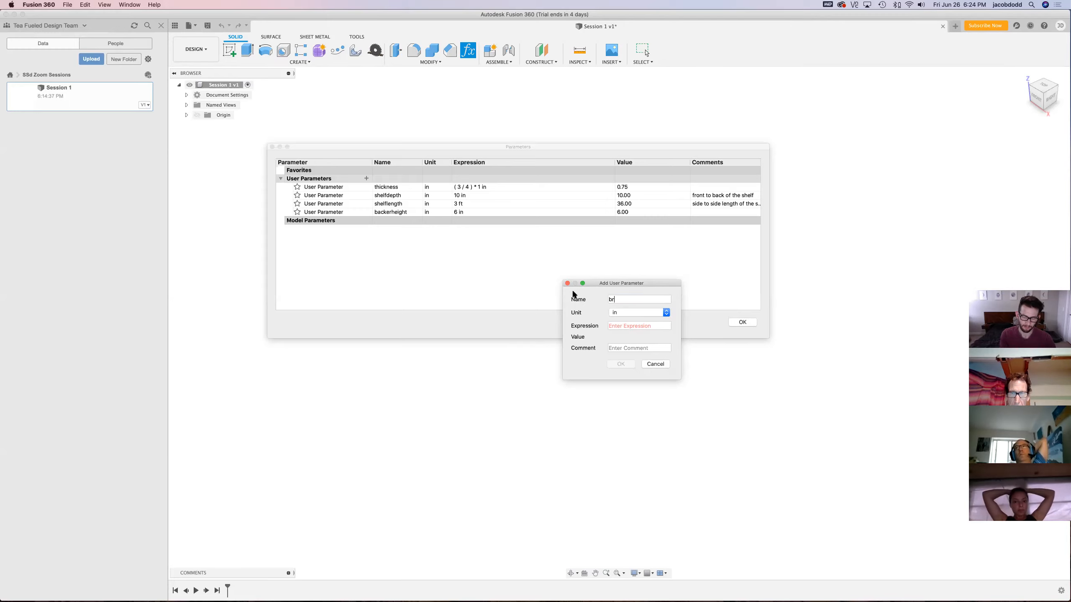
type("acket")
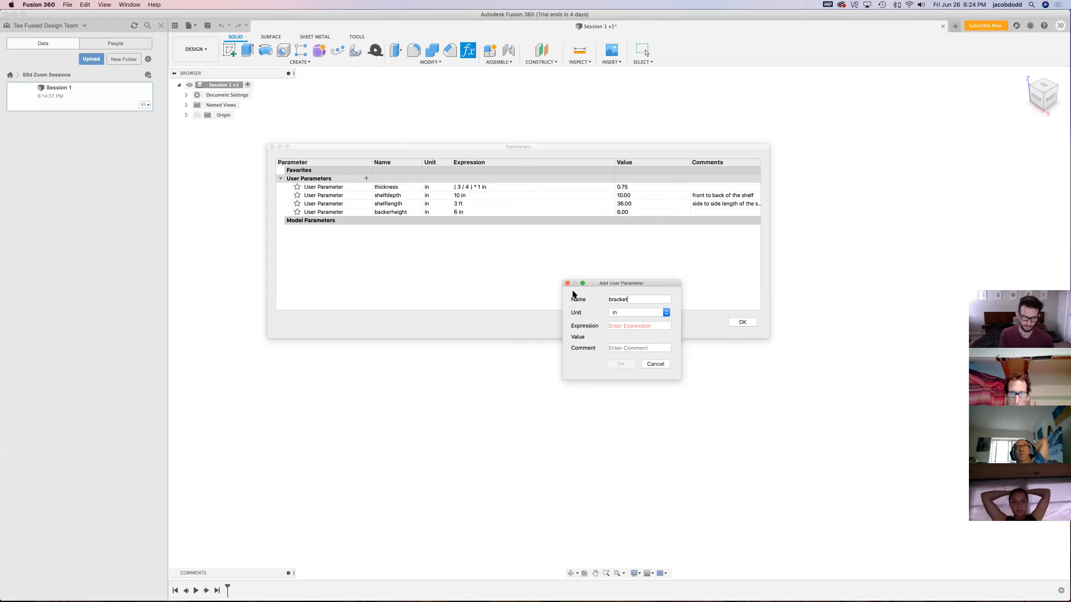
type("length")
key("Tab")
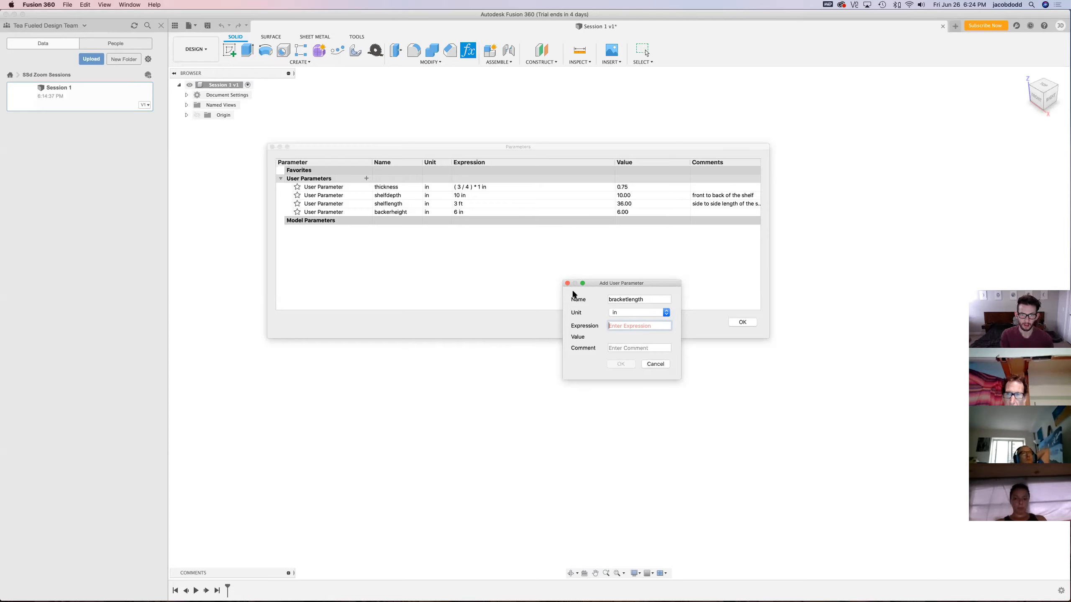
Set the bracketlength expression to shelfdepth - thickness - 1, using the existing shelf parameters
type("shel")
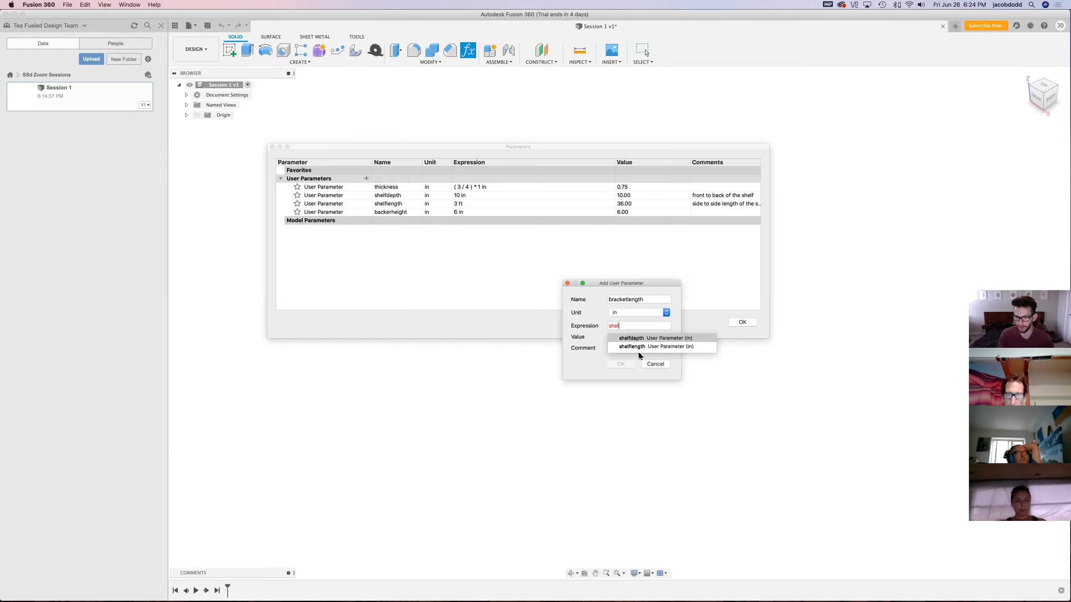
left_click(653, 339)
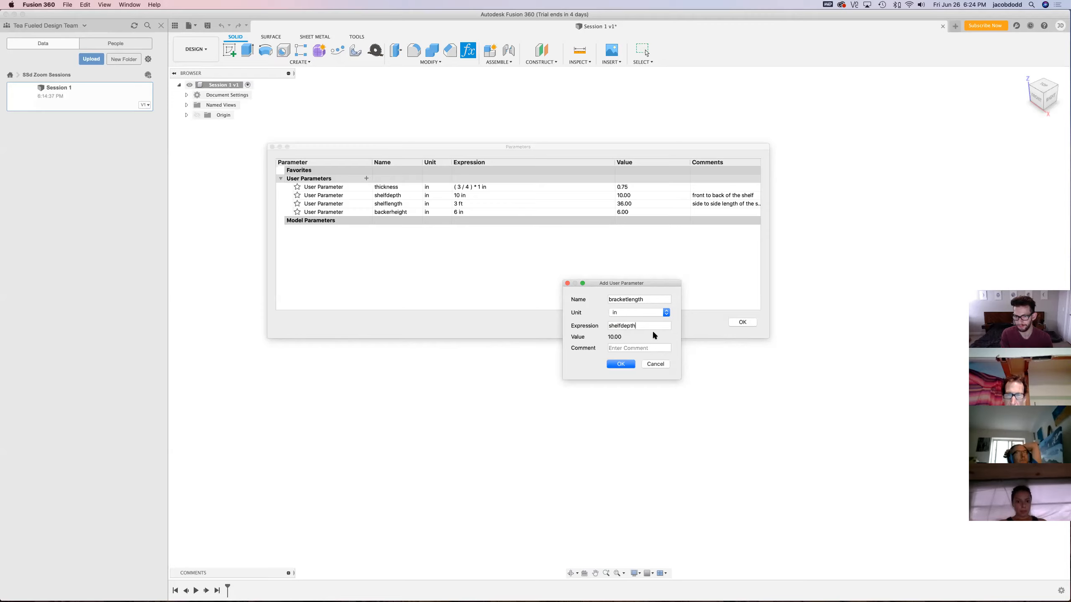
type("- thi")
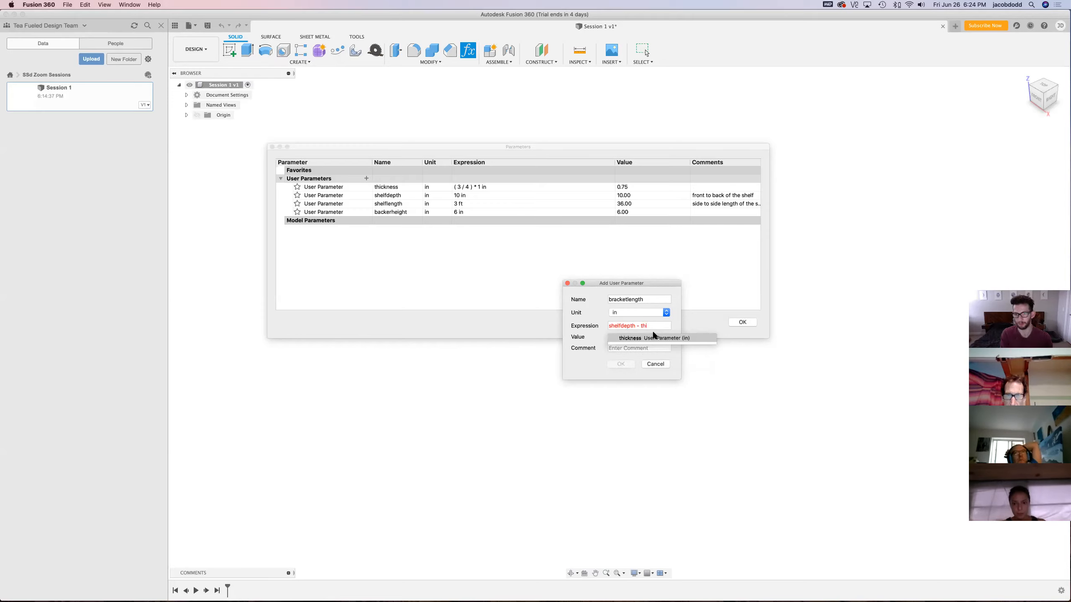
left_click(654, 338)
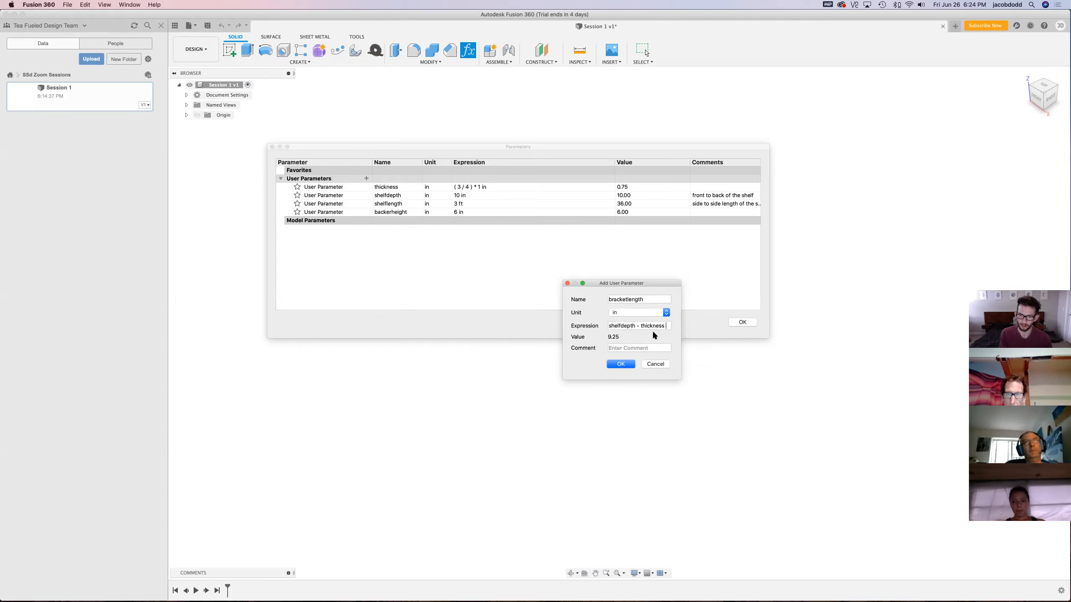
type("-")
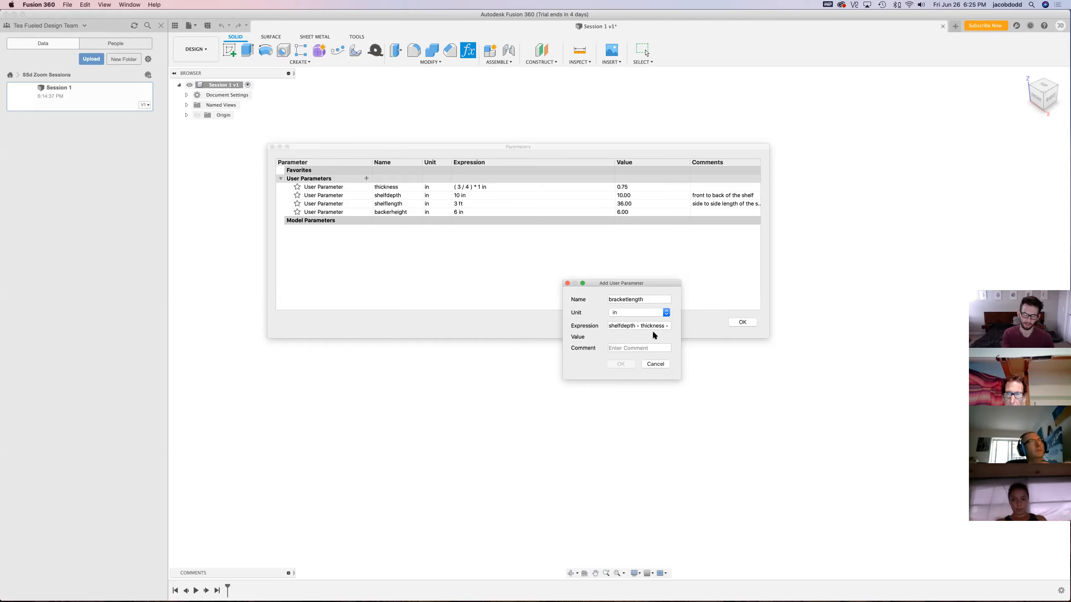
type("1")
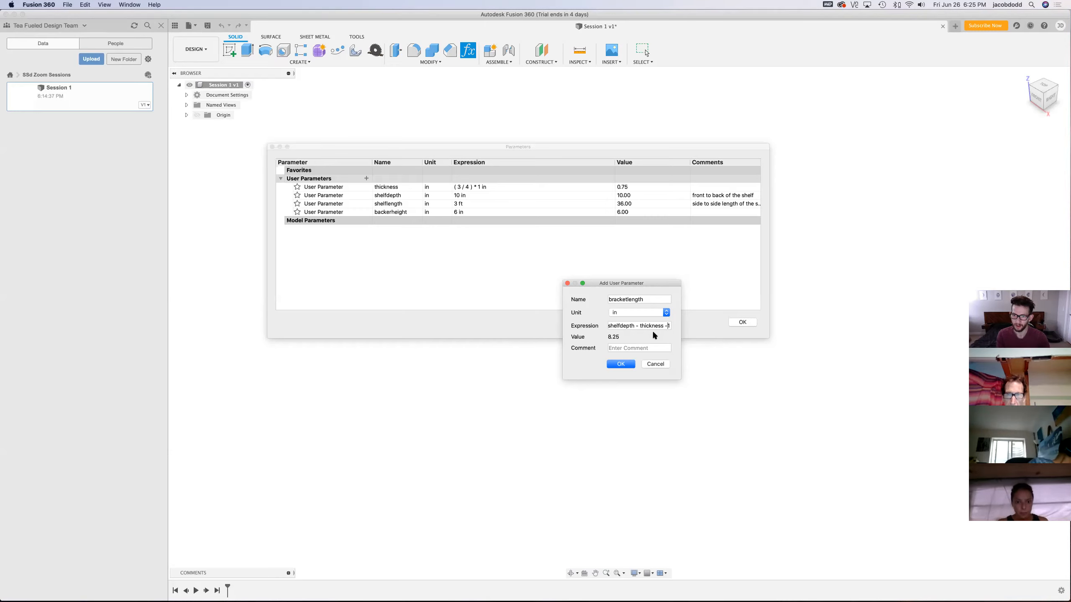
Rework the bracketlength expression to shelfdepth - (thickness + 1) and add the parameter
key("BackSpace")
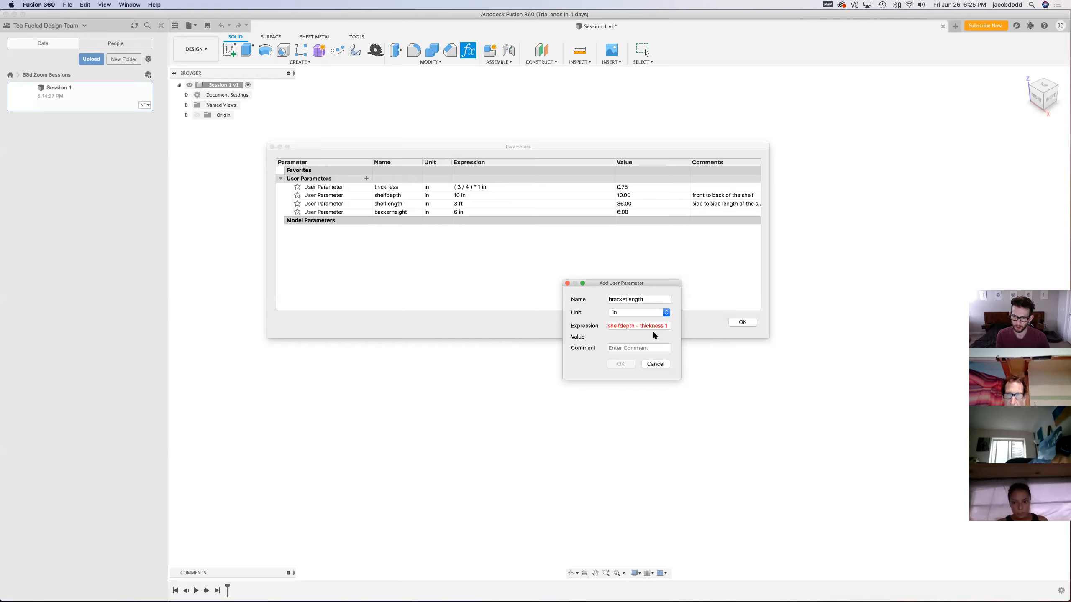
type("+ 1")
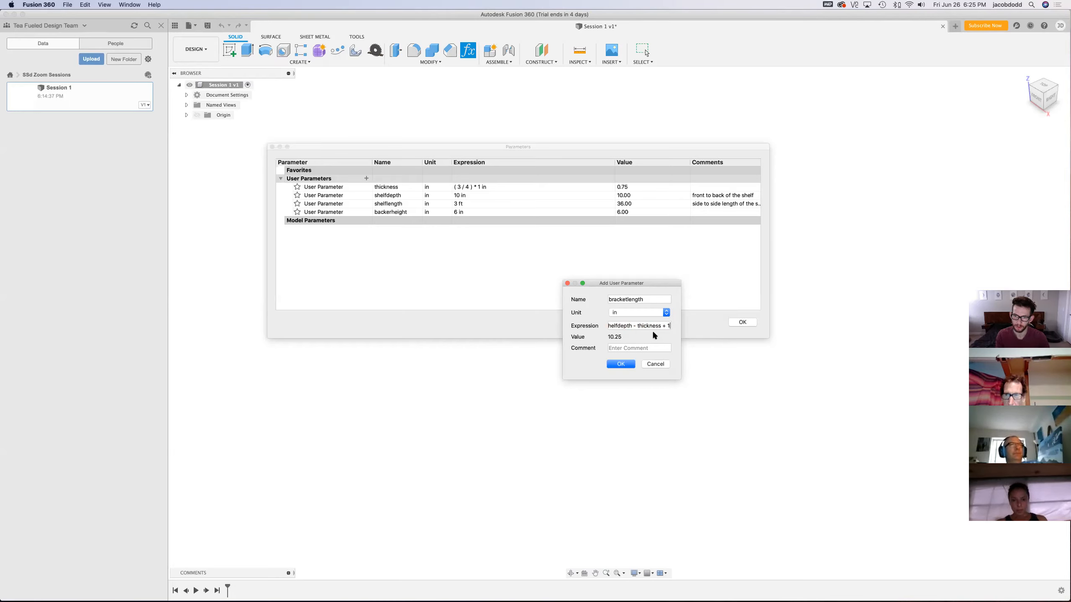
type(")")
key("Left")
key("Left")
key("Left")
key("Left")
key("Left")
key("Left")
key("Left")
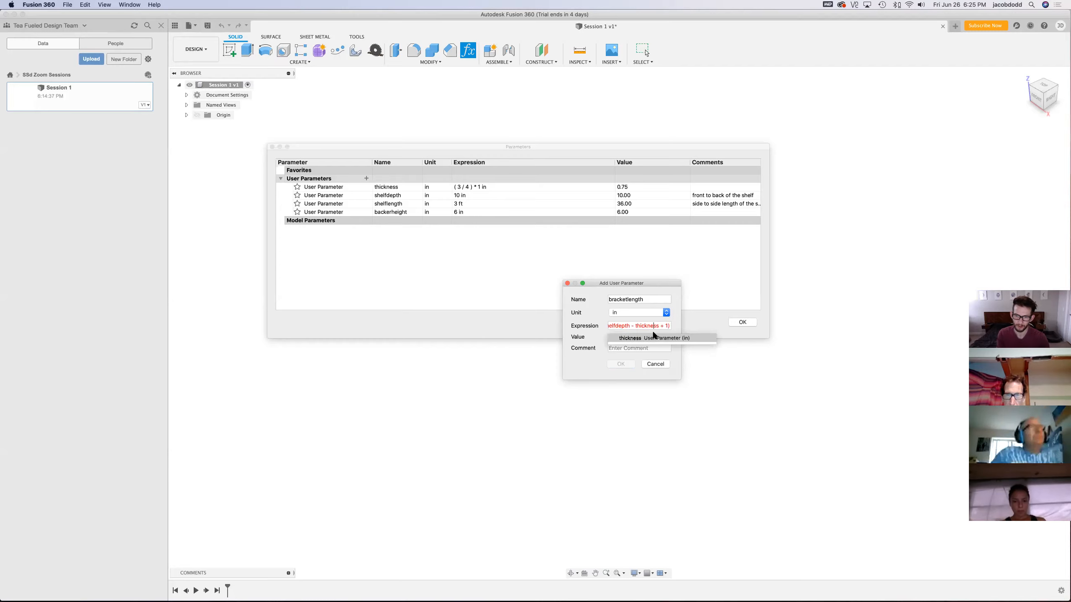
key("Left")
key("Left")
key("Left")
key("Left")
key("Left")
key("Left")
key("Left")
type("(")
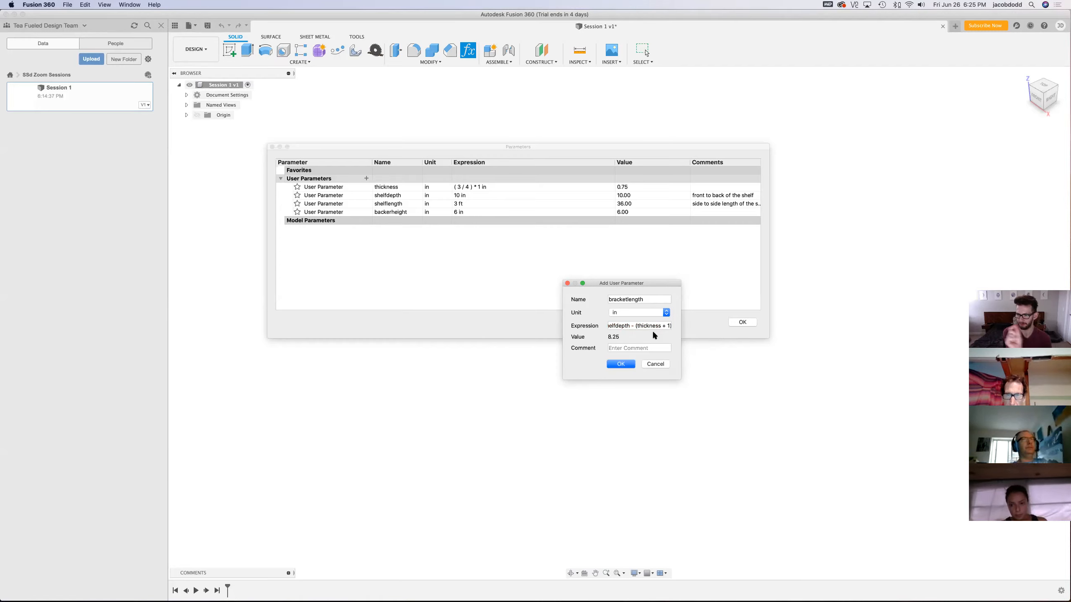
left_click(630, 365)
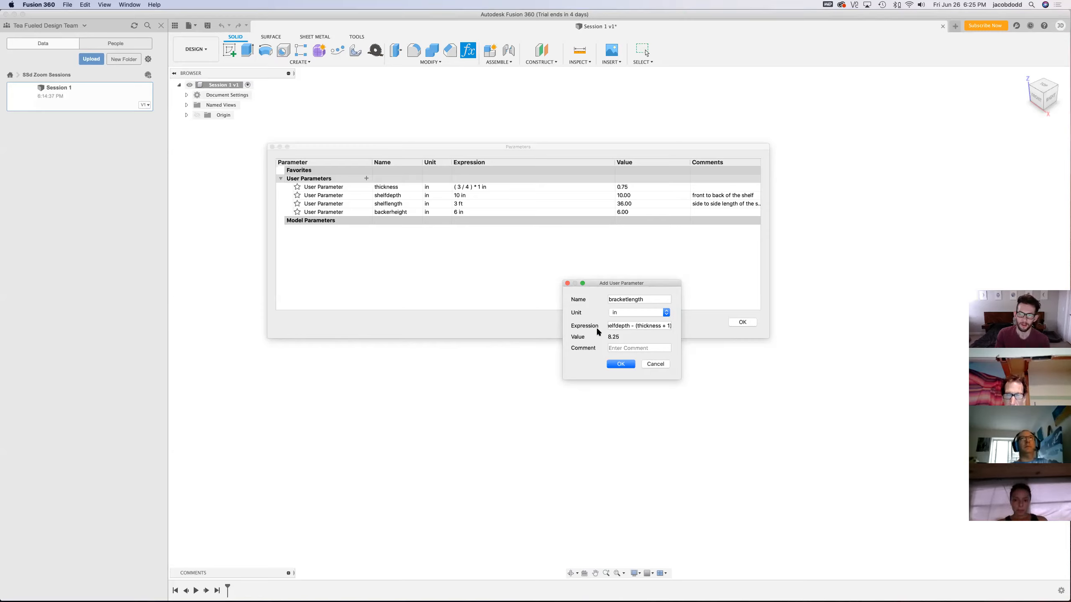
left_click(623, 365)
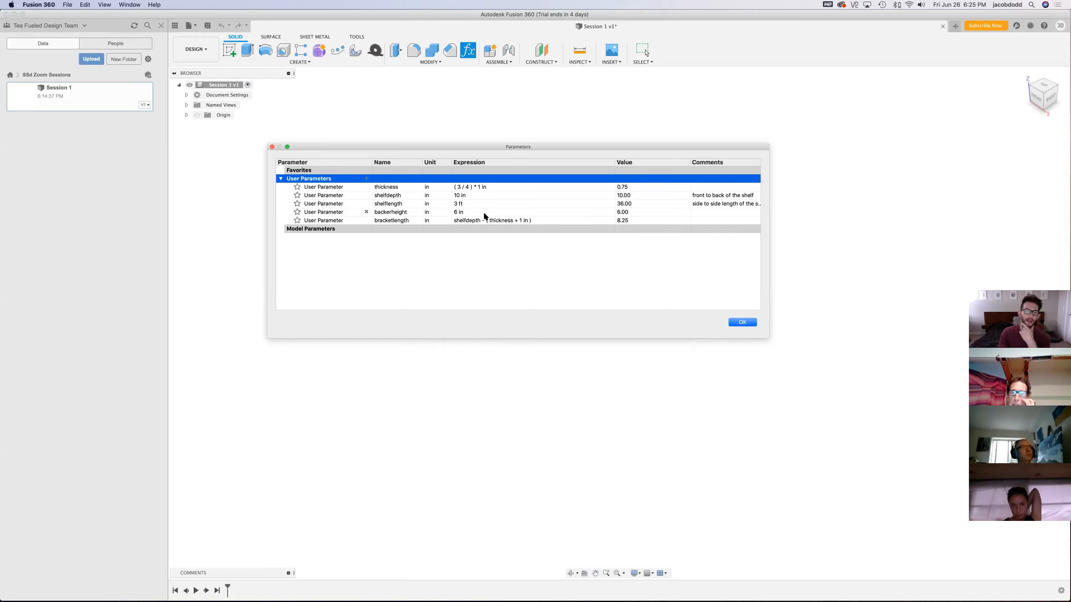
Finish editing the parameters and save the Session 1 design as a new version
left_click(754, 326)
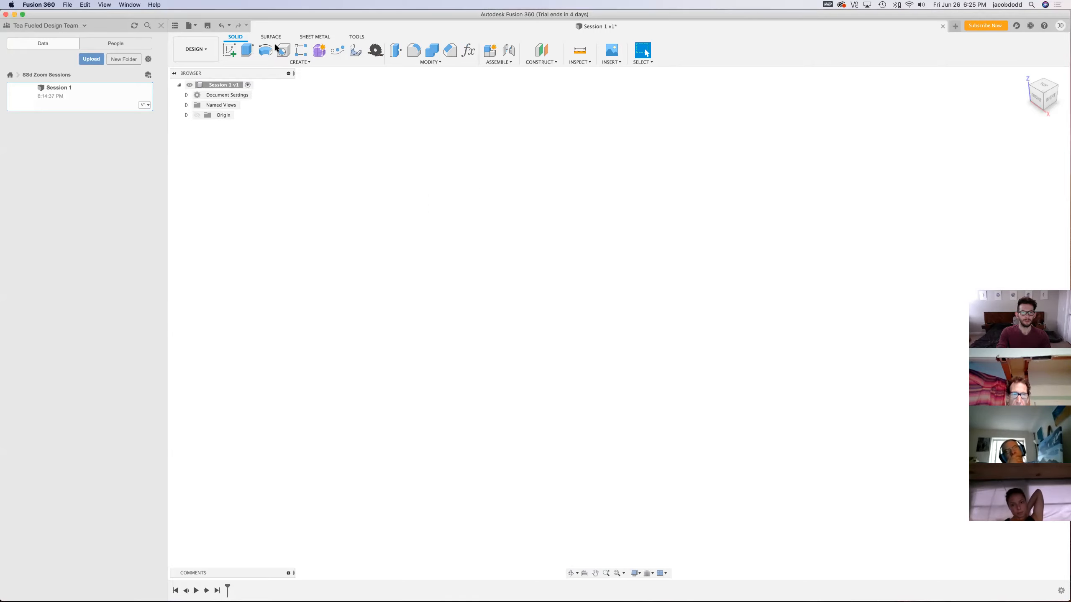
left_click(468, 50)
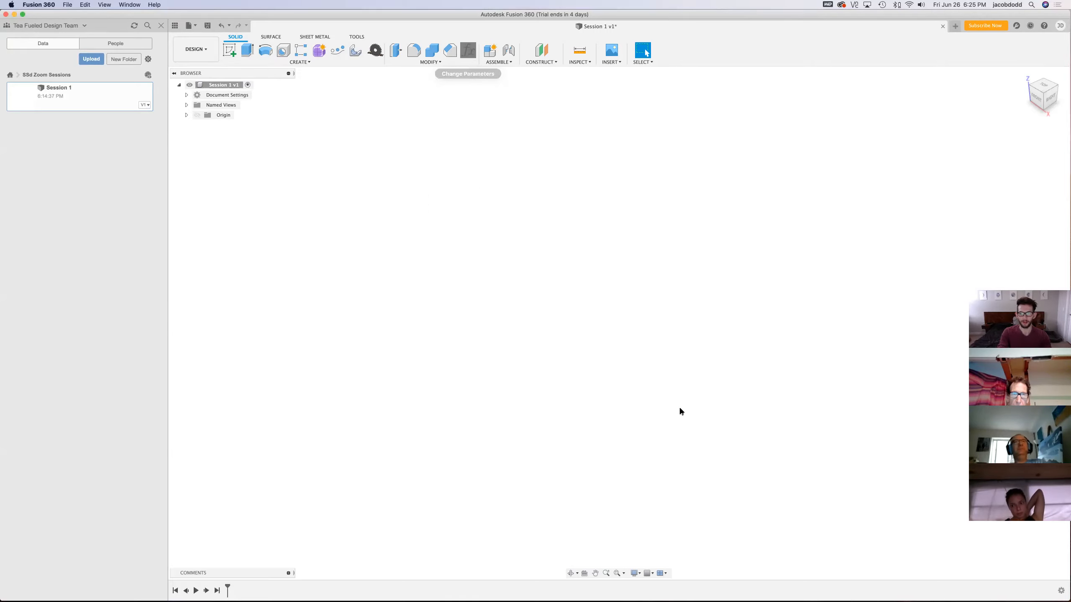
left_click(742, 324)
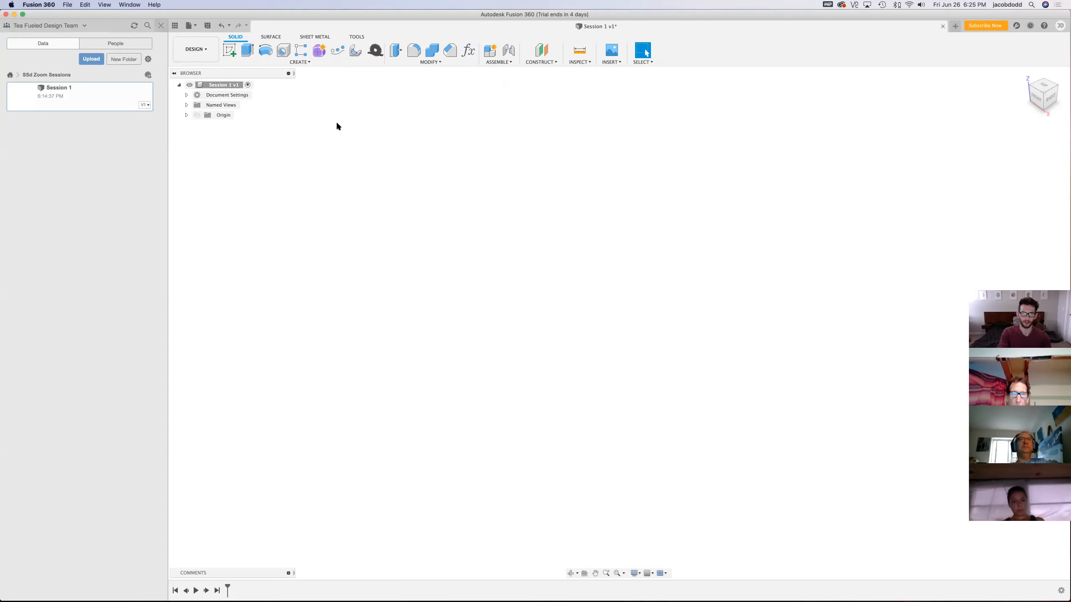
key("super+s")
key("Return")
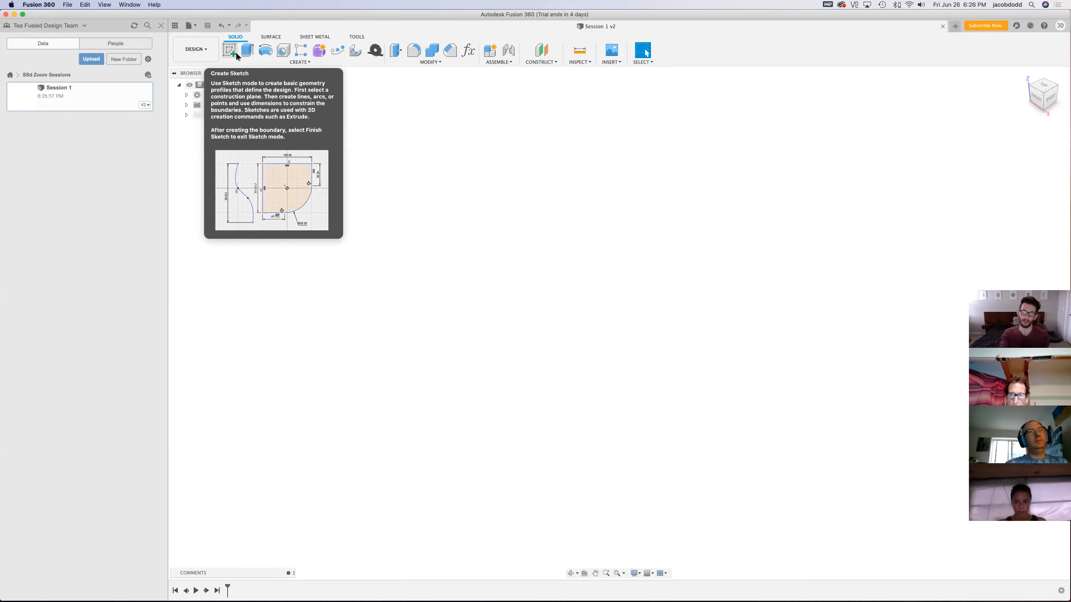
Create a sketch on the horizontal origin plane and draw a wide two-point rectangle enclosing the origin
left_click(236, 51)
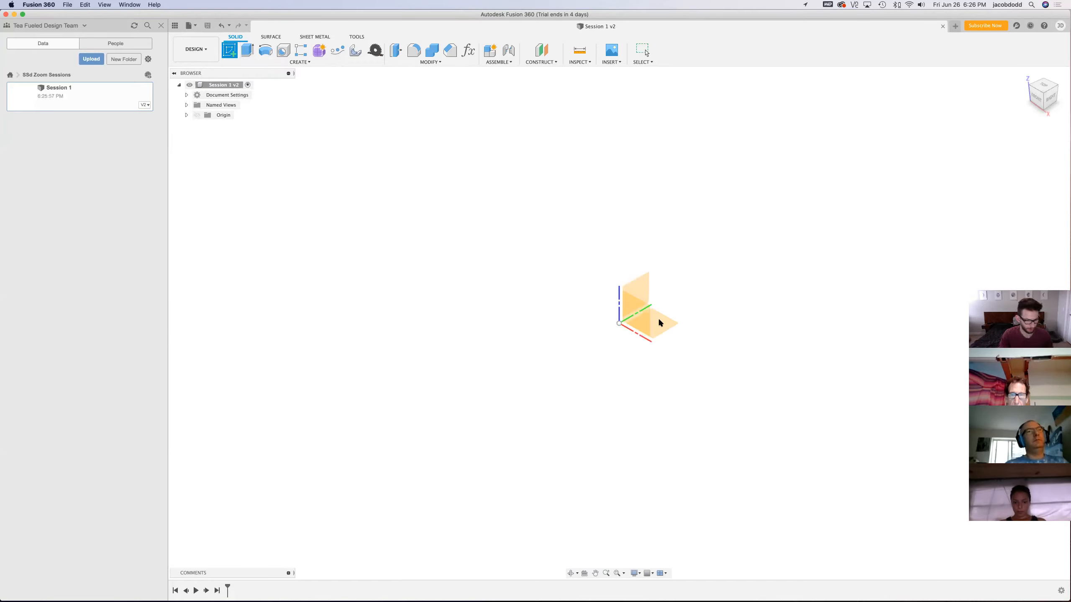
left_click(662, 324)
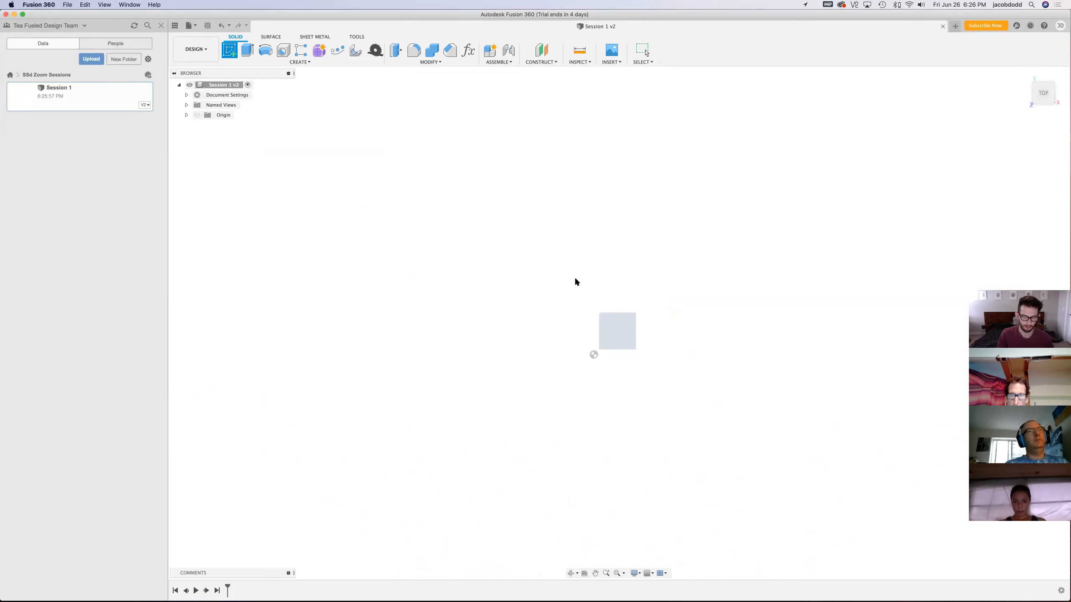
key("r")
left_click(517, 366)
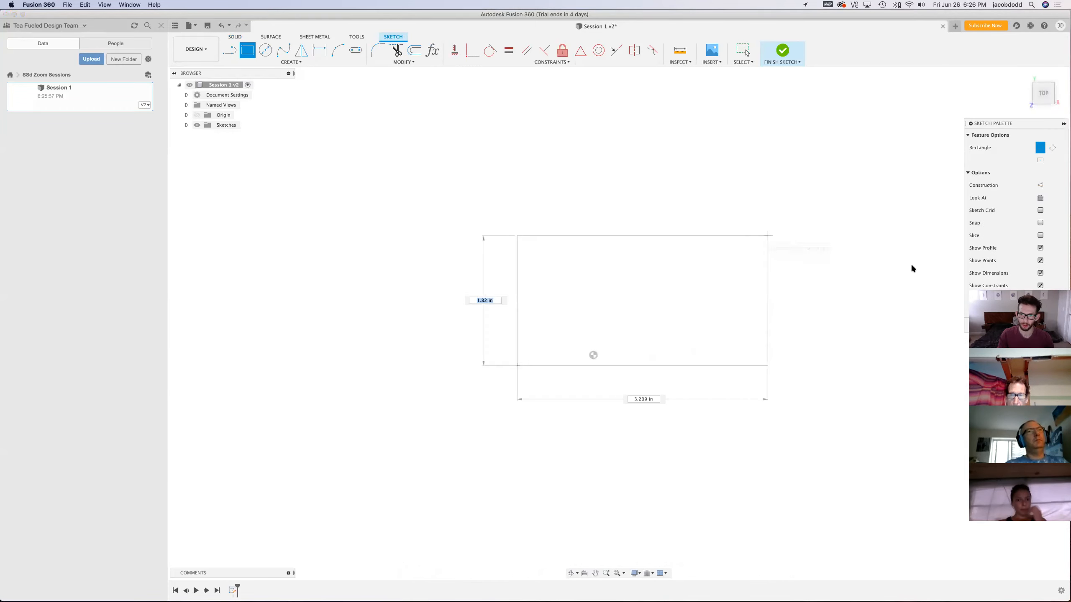
left_click(887, 249)
Draw a second, shallower two-point rectangle just below the first one, slightly inset from its ends
left_click(523, 378)
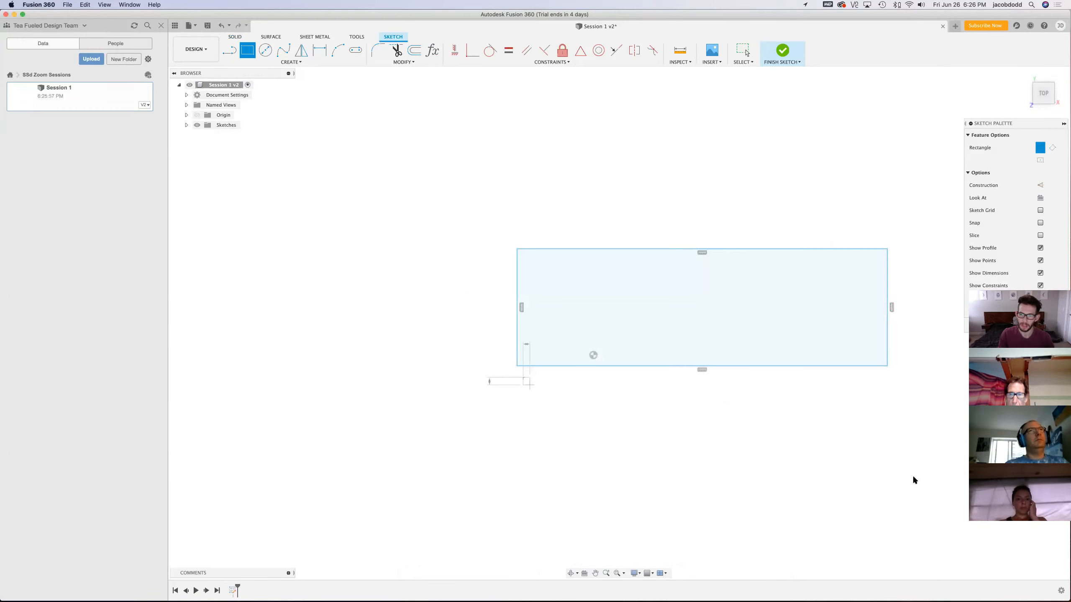
key("Return")
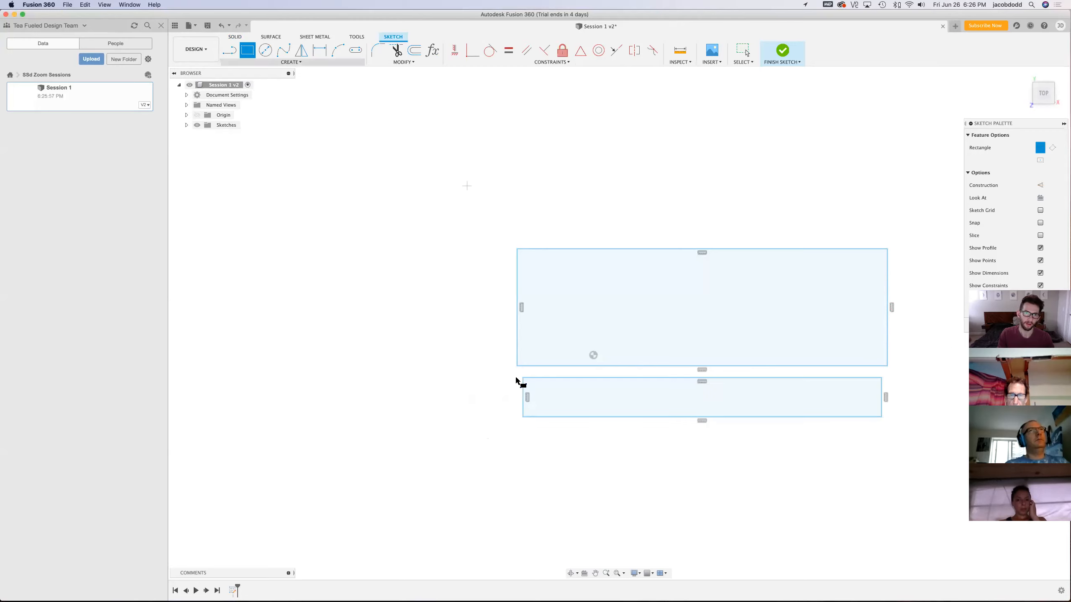
Draw an L of two lines below the rectangles, a vertical one and a longer horizontal one from its lower end
left_click(230, 52)
left_click(531, 442)
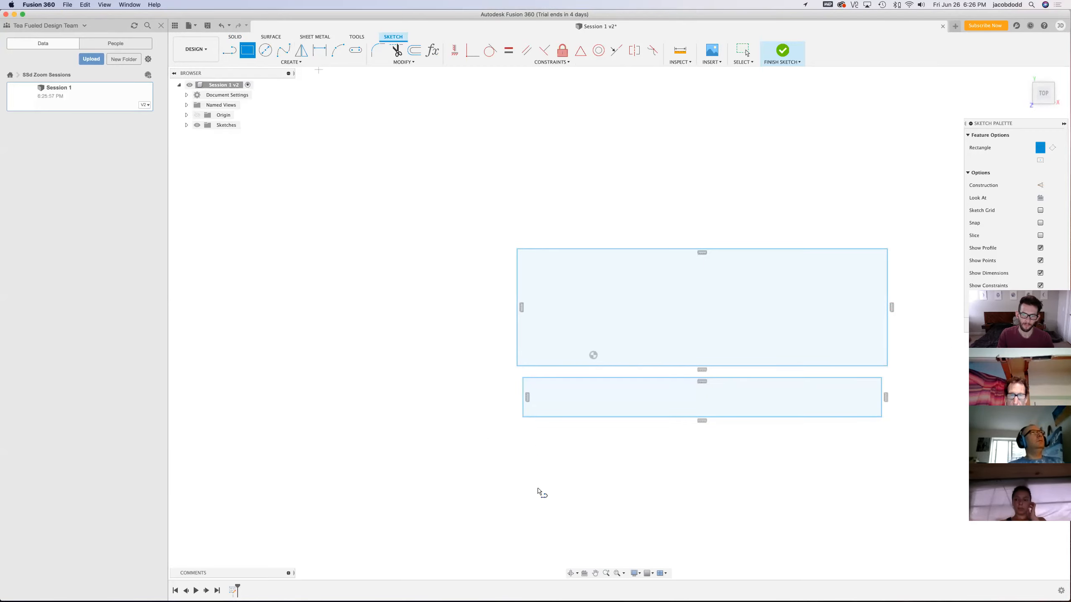
left_click(533, 508)
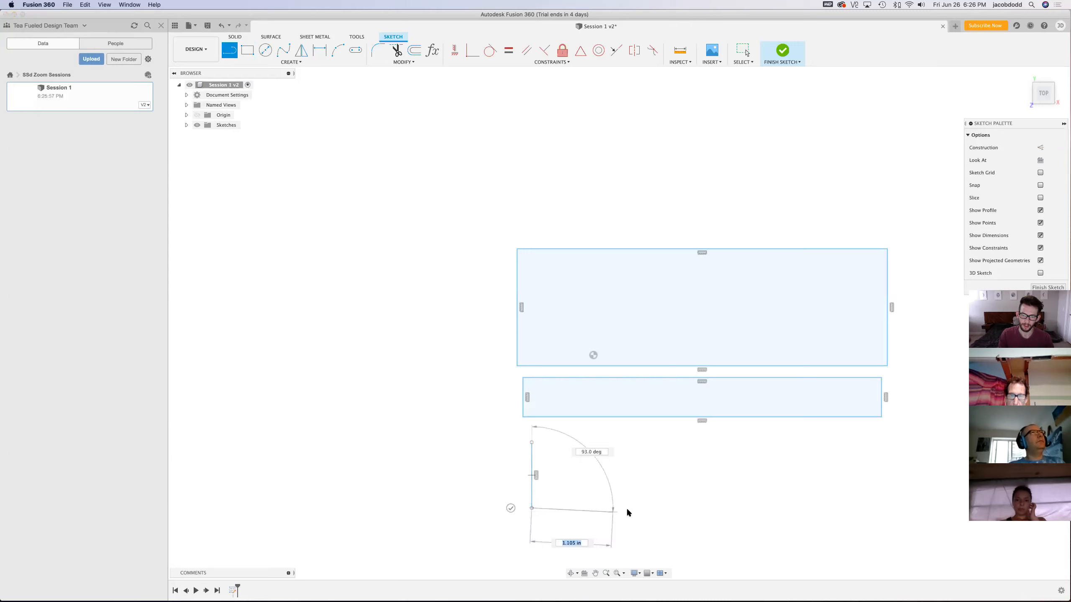
left_click(668, 509)
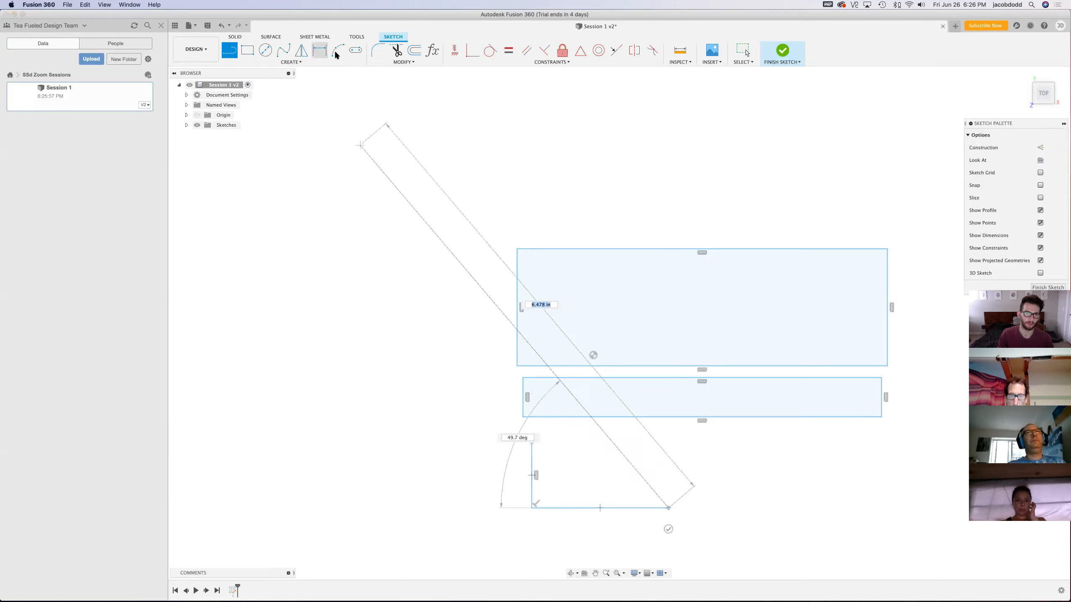
key("Escape")
key("Escape")
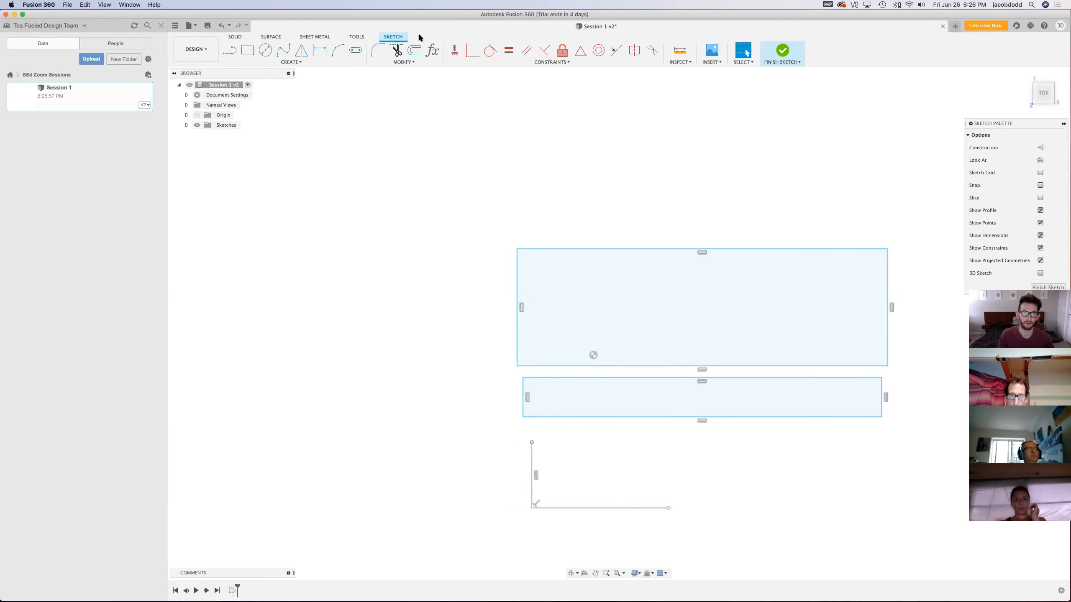
Close the L-shaped bracket outline with an outward-bulging three-point arc between its two free endpoints
left_click(337, 50)
left_click(532, 443)
left_click(668, 508)
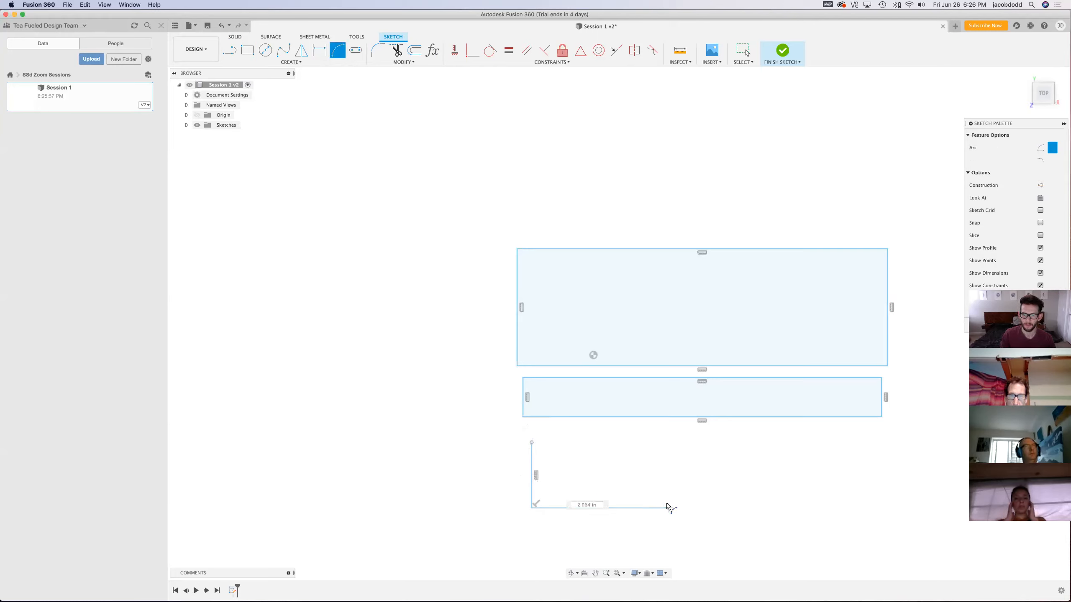
left_click(649, 483)
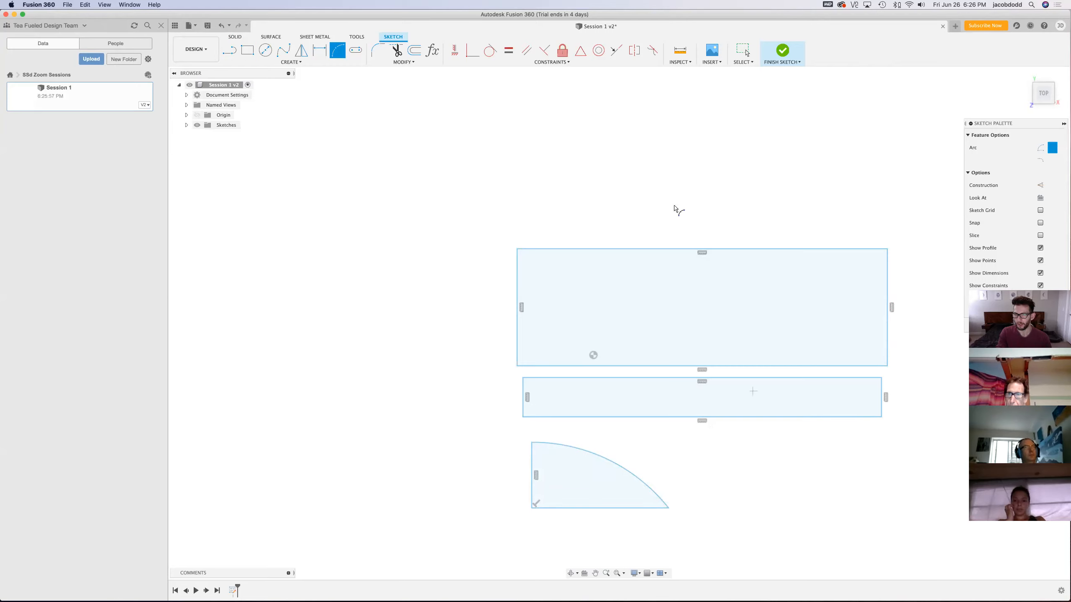
Undo the bracket's arc and lines and both rectangles until the sketch is empty
key("super+z")
key("super+z")
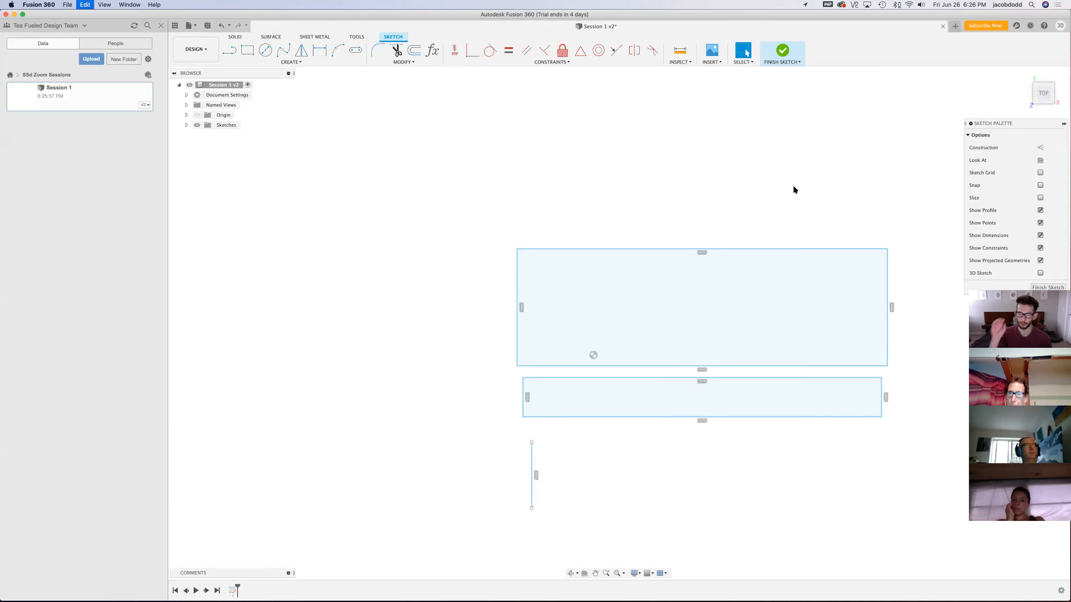
key("super+z")
key("super+z")
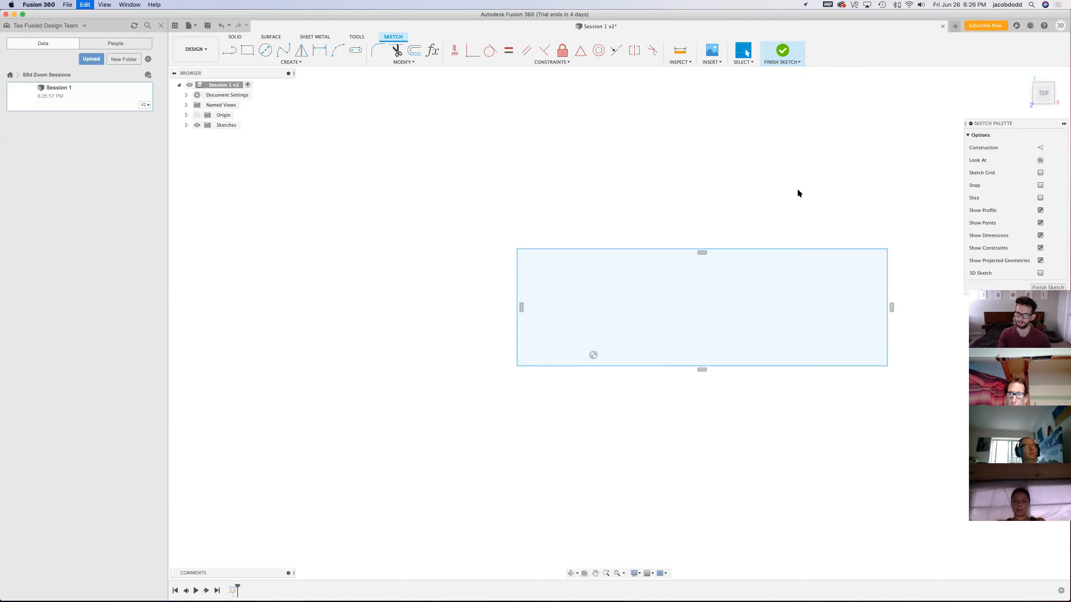
key("super+z")
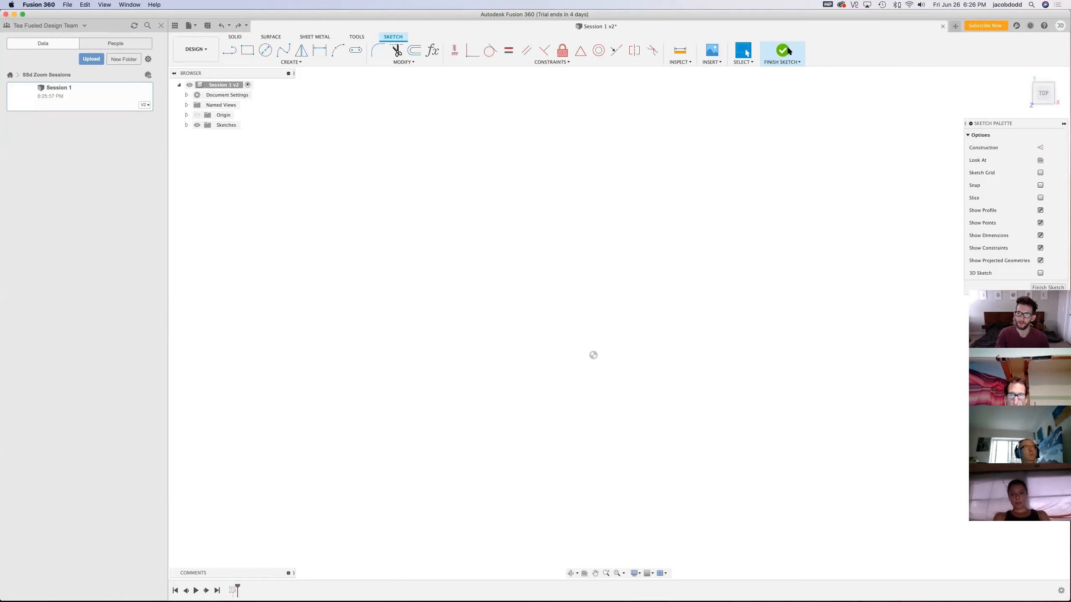
Finish the empty sketch and create a new one on the vertical origin plane seen from the right
left_click(785, 67)
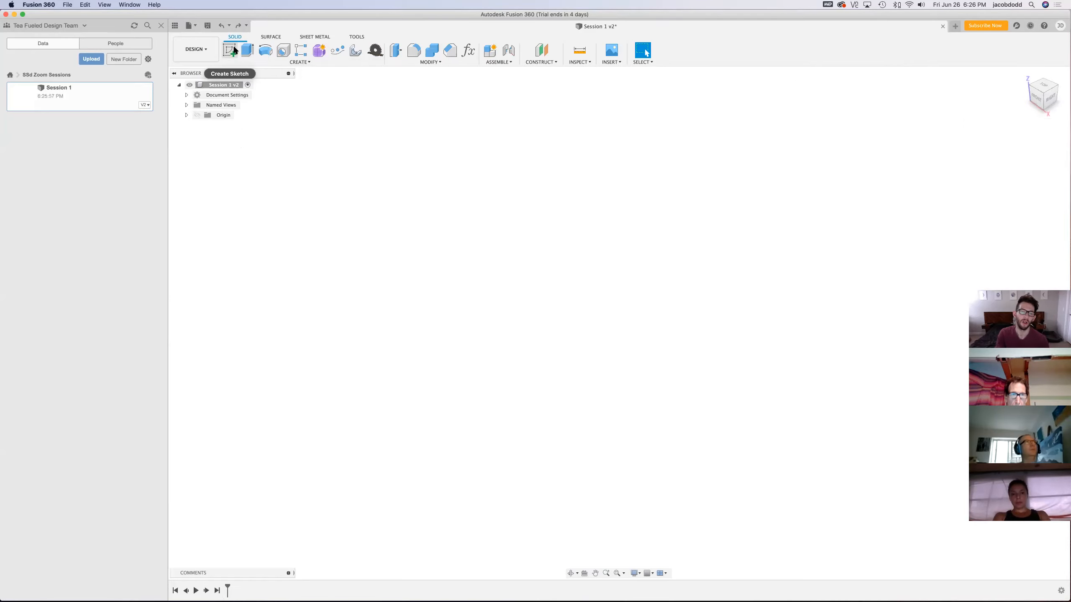
left_click(228, 50)
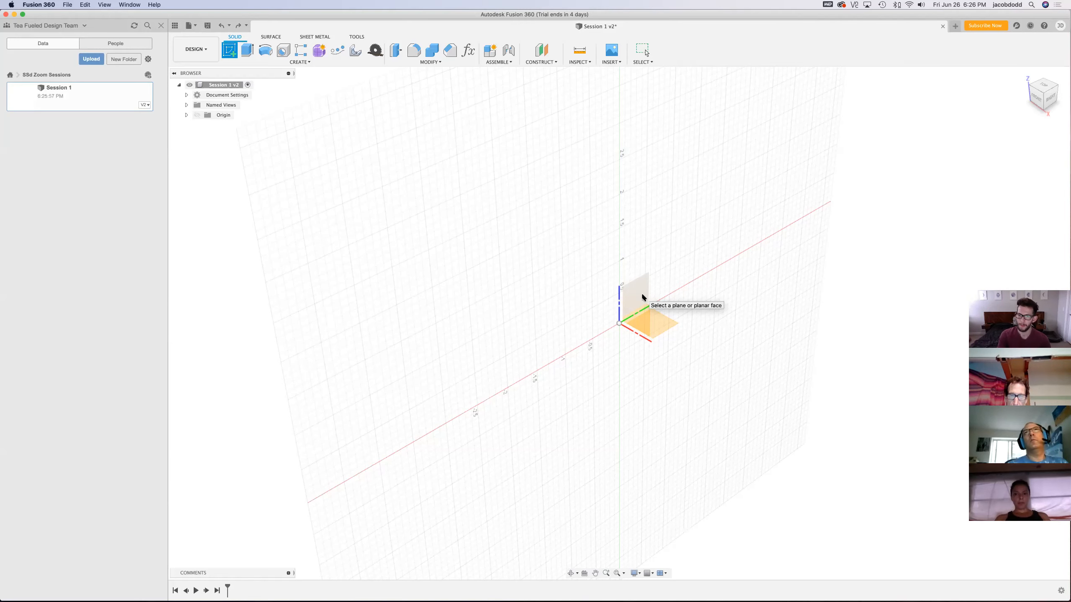
left_click(644, 297)
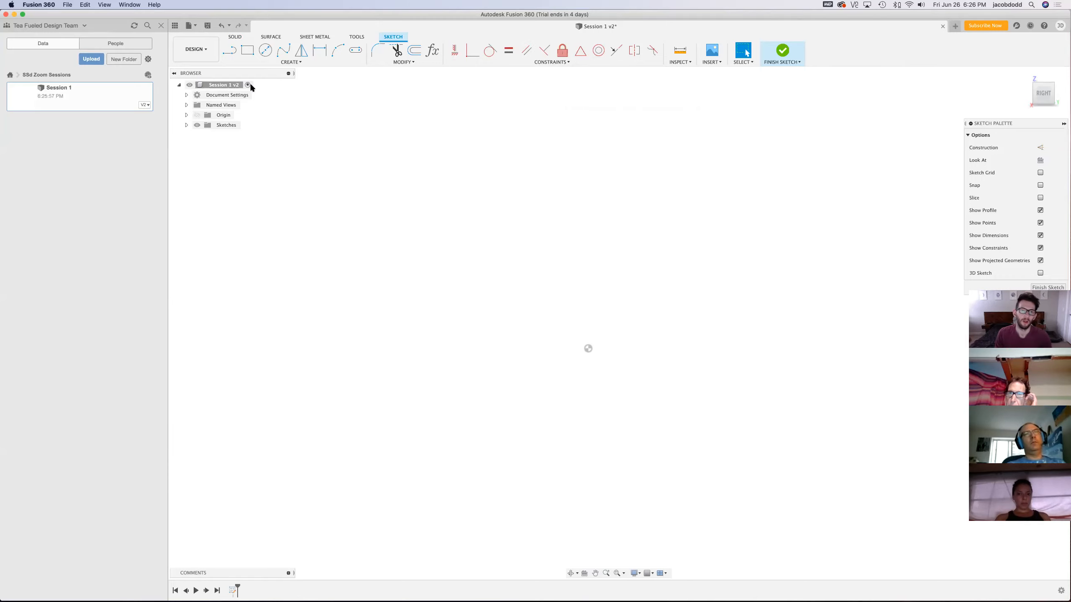
Draw a two-point rectangle about 2.92 in wide above the origin and stretch its lower edge below the origin, about 2.84 in tall
left_click(253, 55)
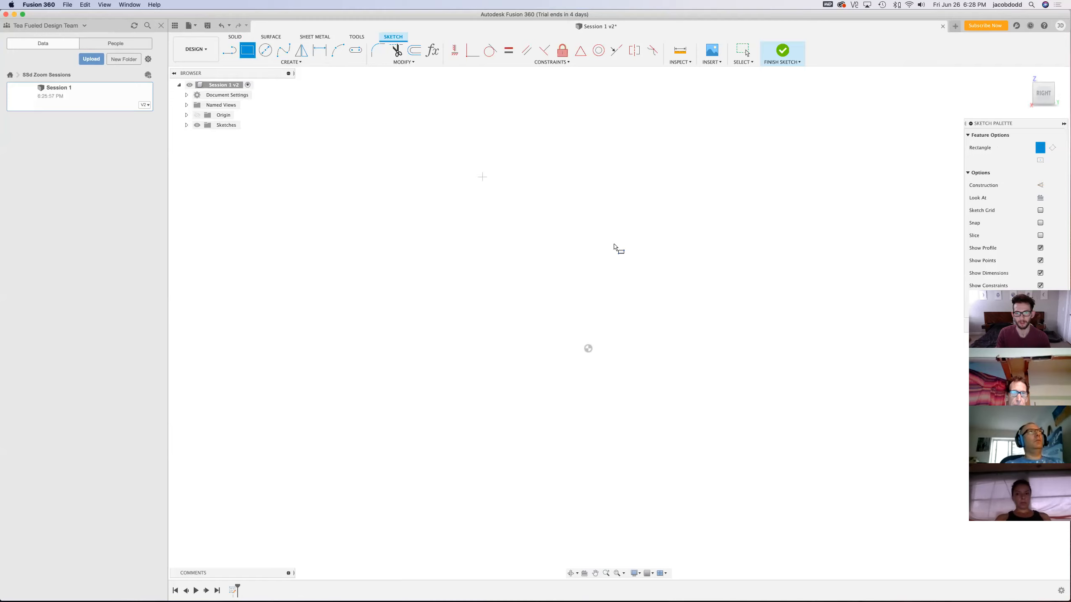
left_click(516, 186)
left_click(729, 285)
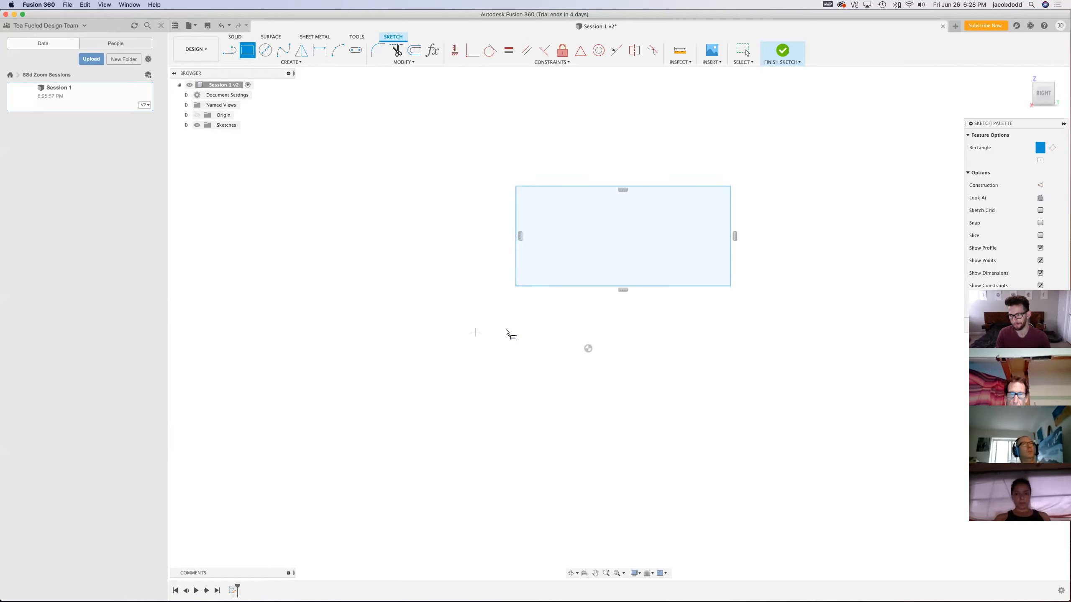
key("Escape")
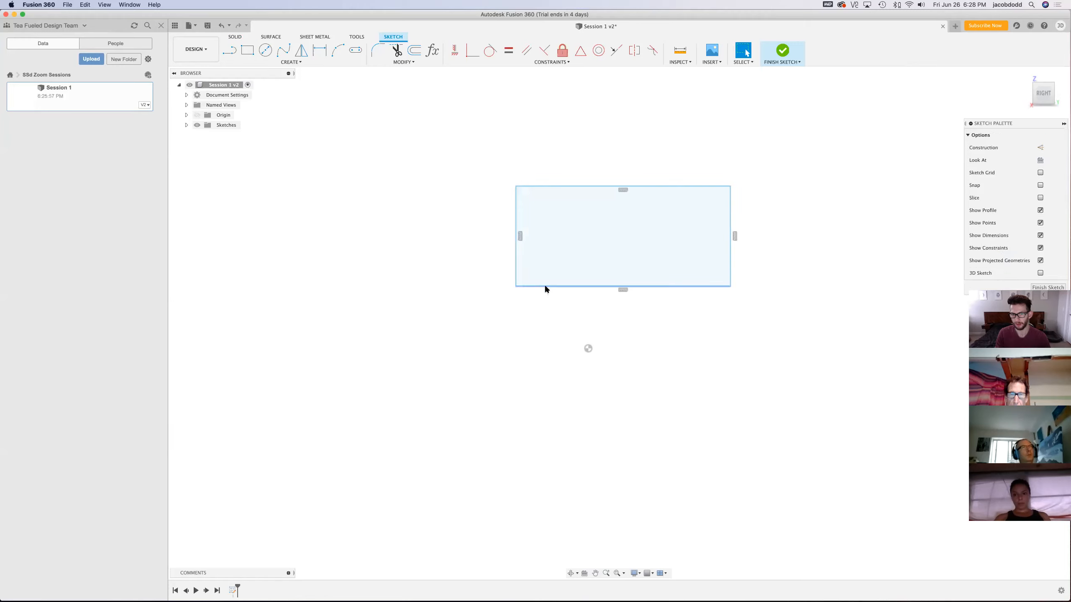
left_click(581, 287)
left_click_drag(601, 398, 600, 395)
Try resizing the rectangle by stretching its left edge outward and pulling its upper-right corner inward
left_click_drag(516, 314, 344, 331)
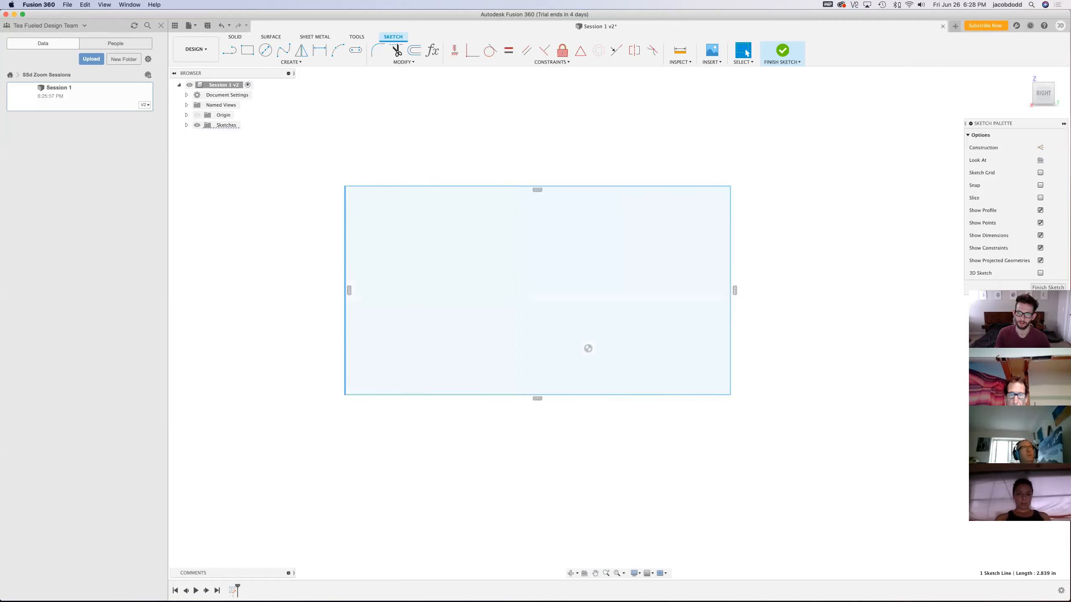
left_click(930, 440)
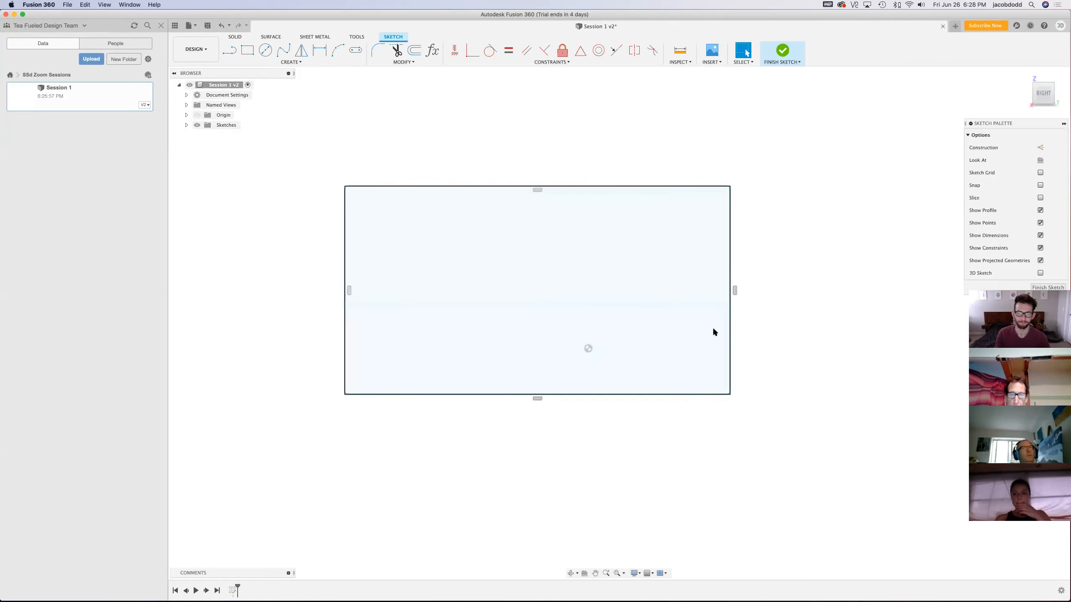
mouse_move(730, 224)
left_mouse_down()
mouse_move(815, 196)
mouse_move(850, 124)
mouse_move(436, 307)
mouse_move(669, 286)
mouse_move(698, 215)
left_mouse_up()
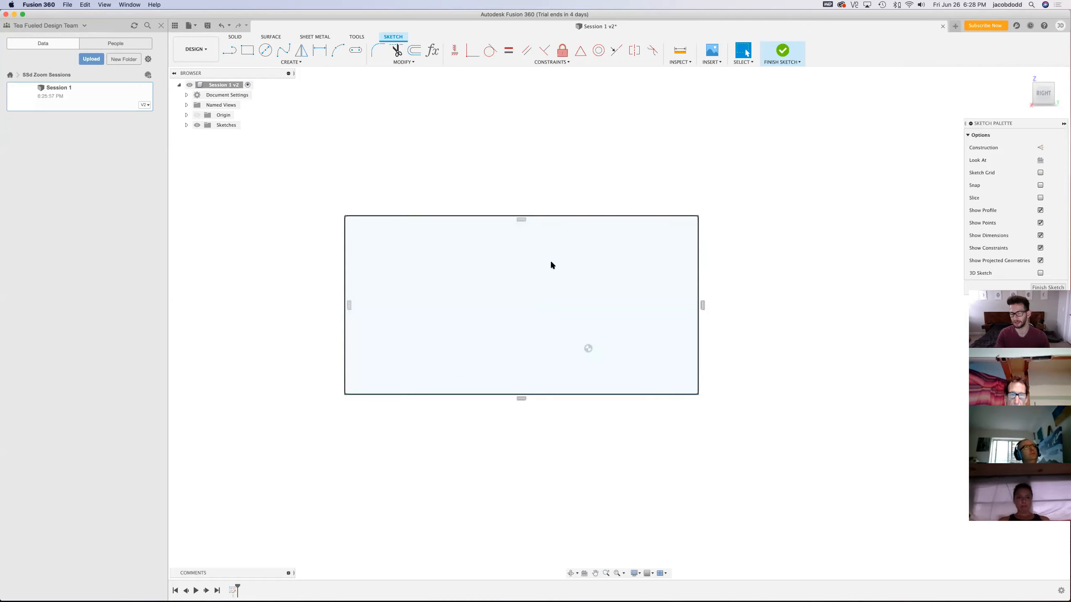
key("d")
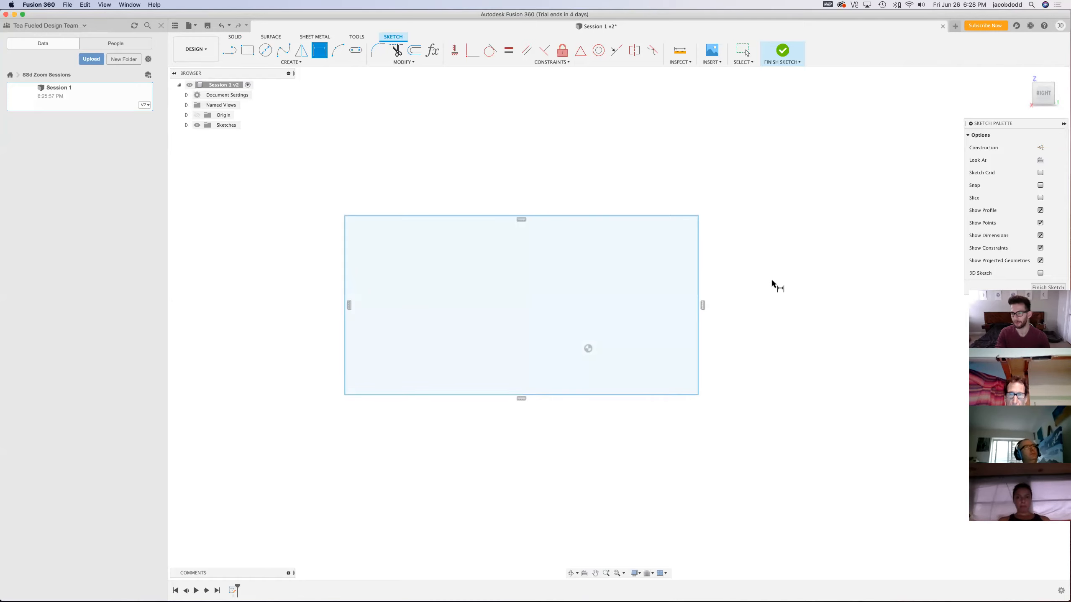
key("Escape")
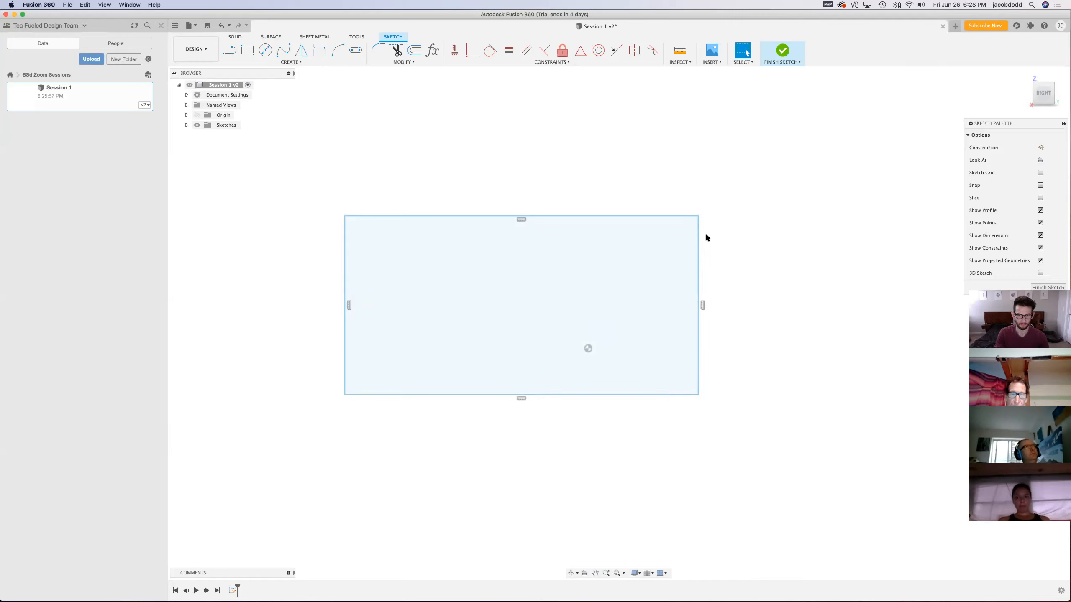
key("s")
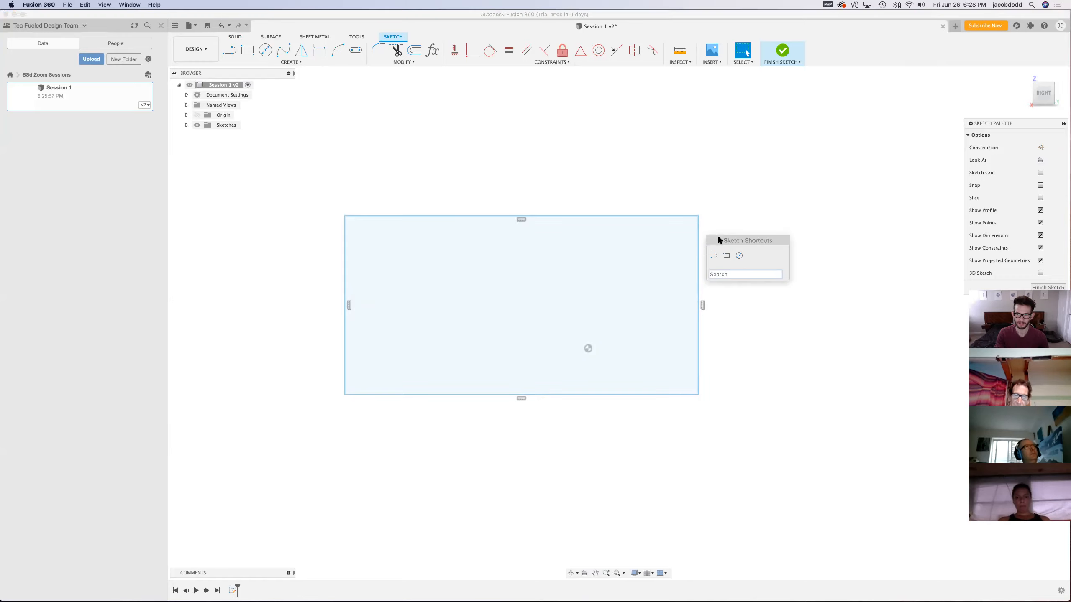
left_click_drag(749, 243, 776, 144)
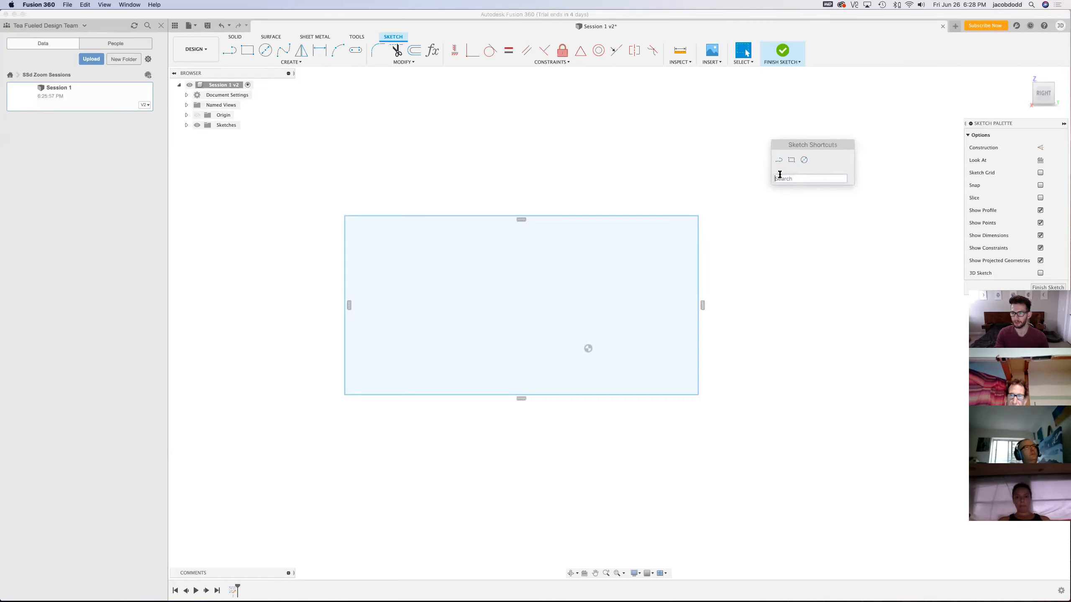
type("dim")
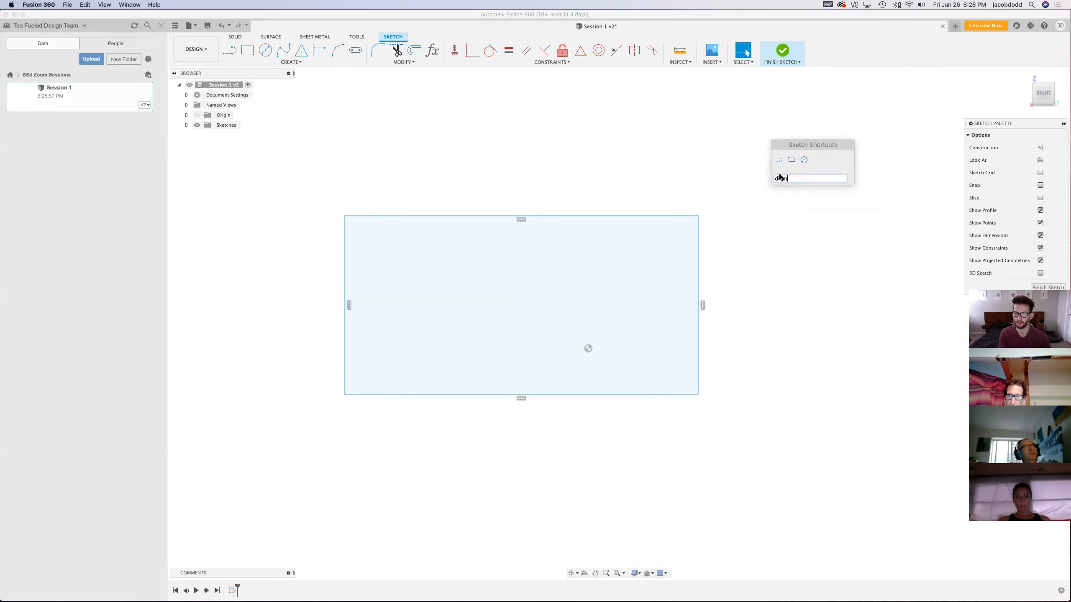
key("Return")
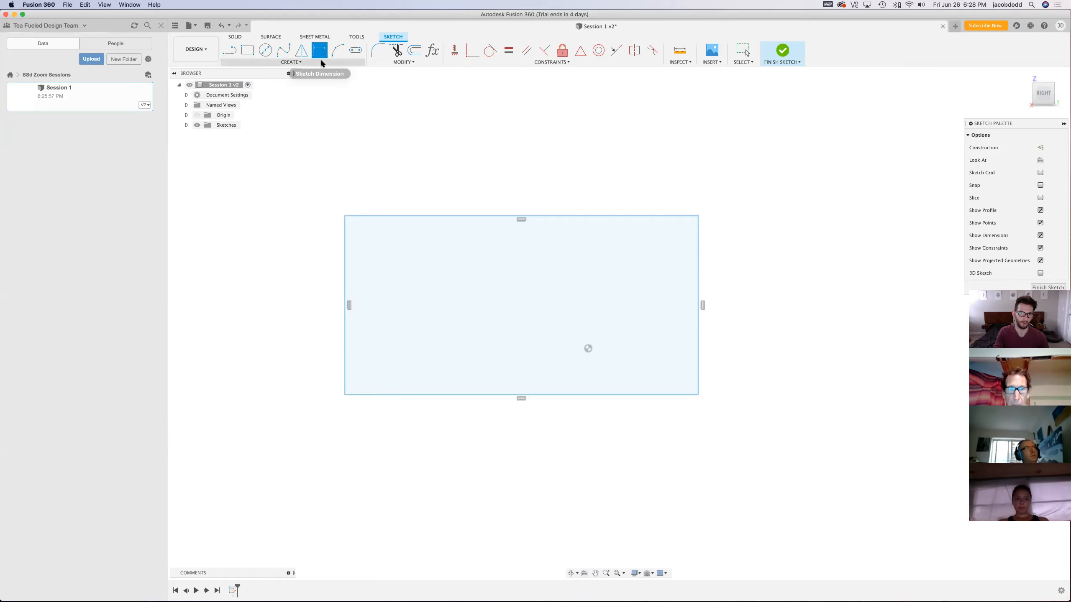
left_click(291, 62)
mouse_move(284, 126)
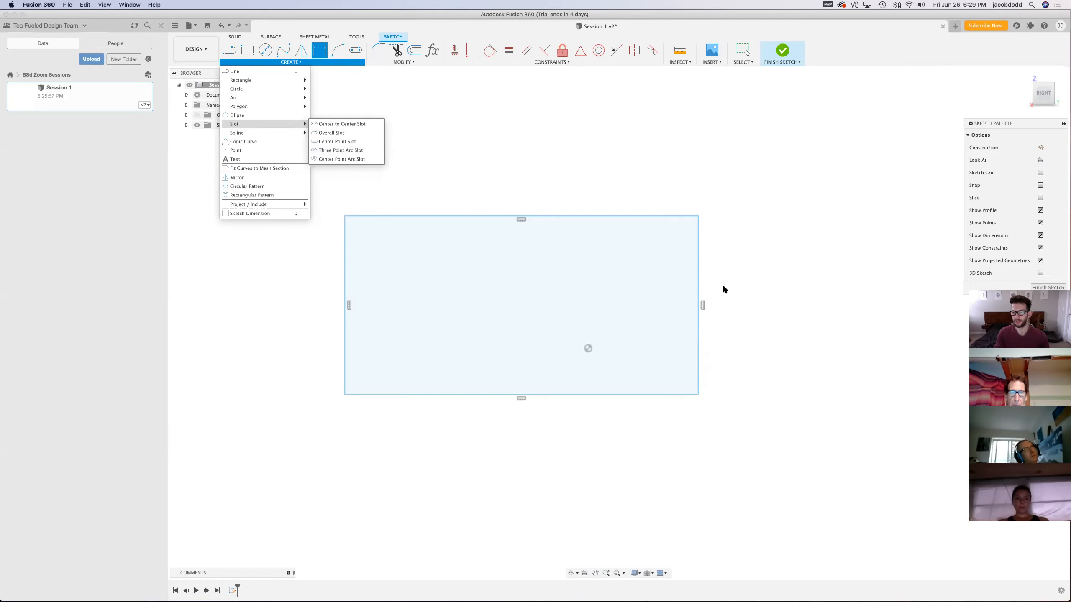
key("Escape")
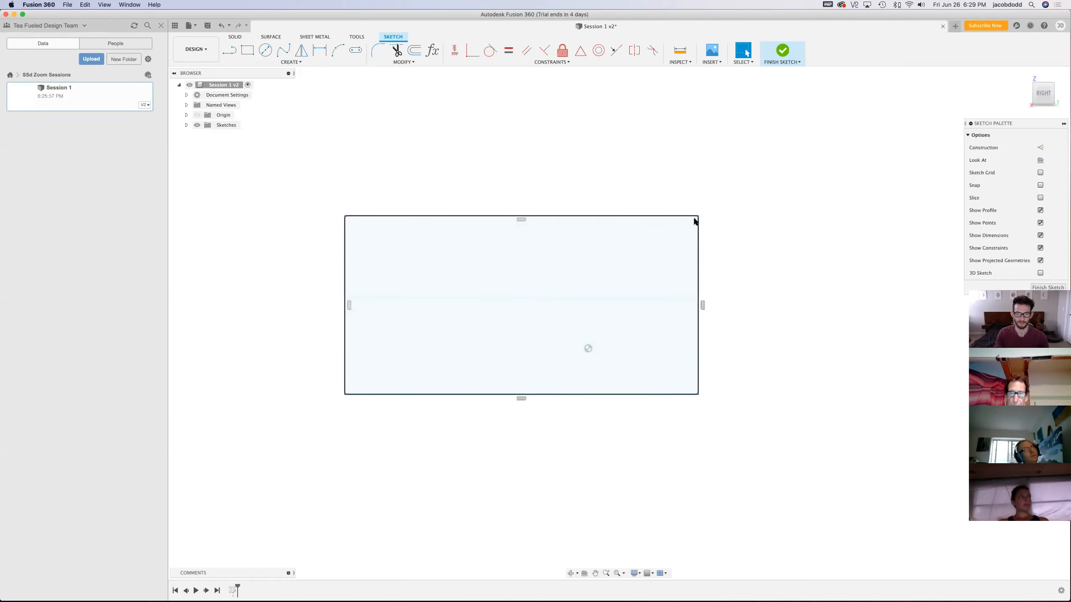
Find Sketch Dimension by searching for dim, and dimension the rectangle's lower edge inside the profile without changing its length
type("s")
type("dim")
key("Return")
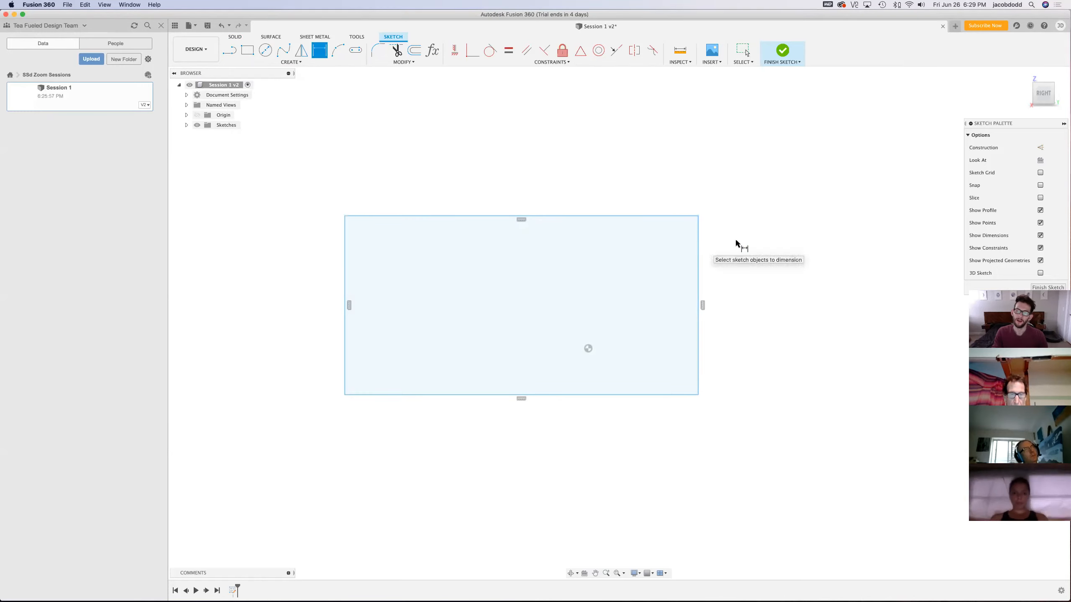
left_click(538, 215)
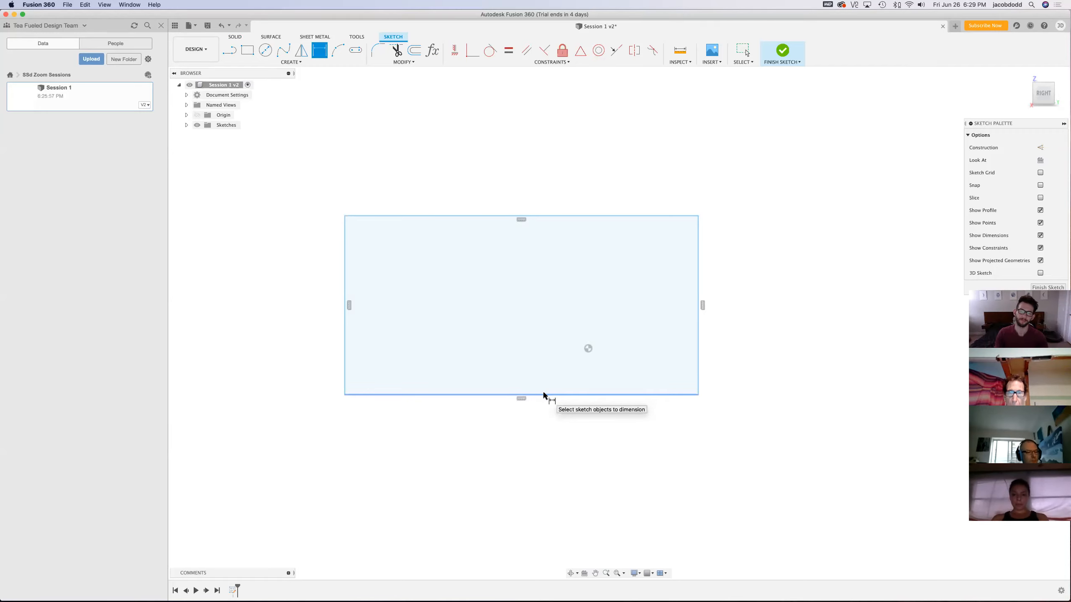
left_click(499, 397)
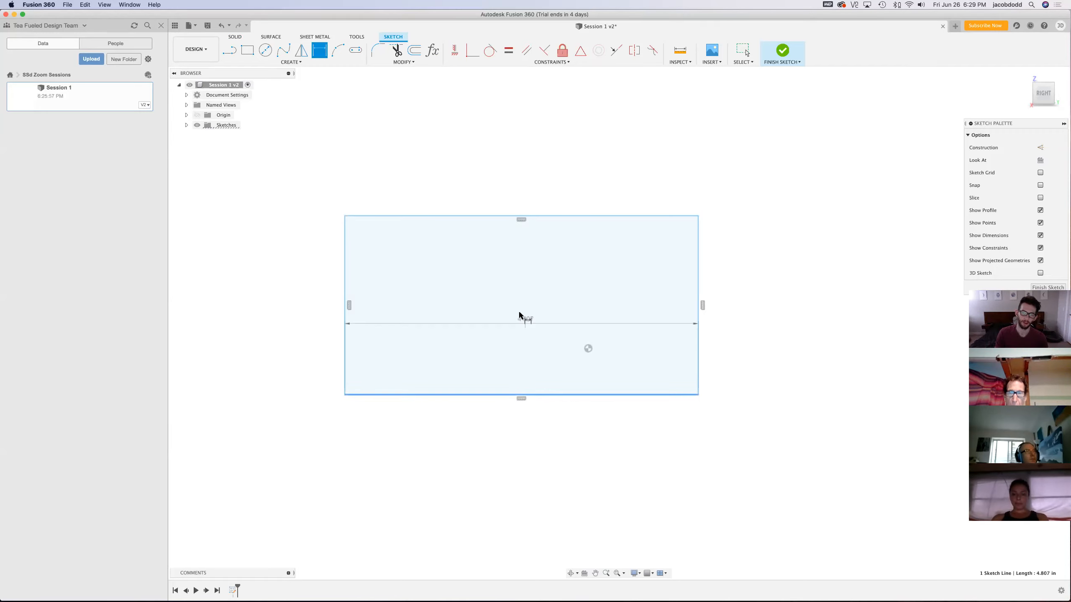
left_click(515, 370)
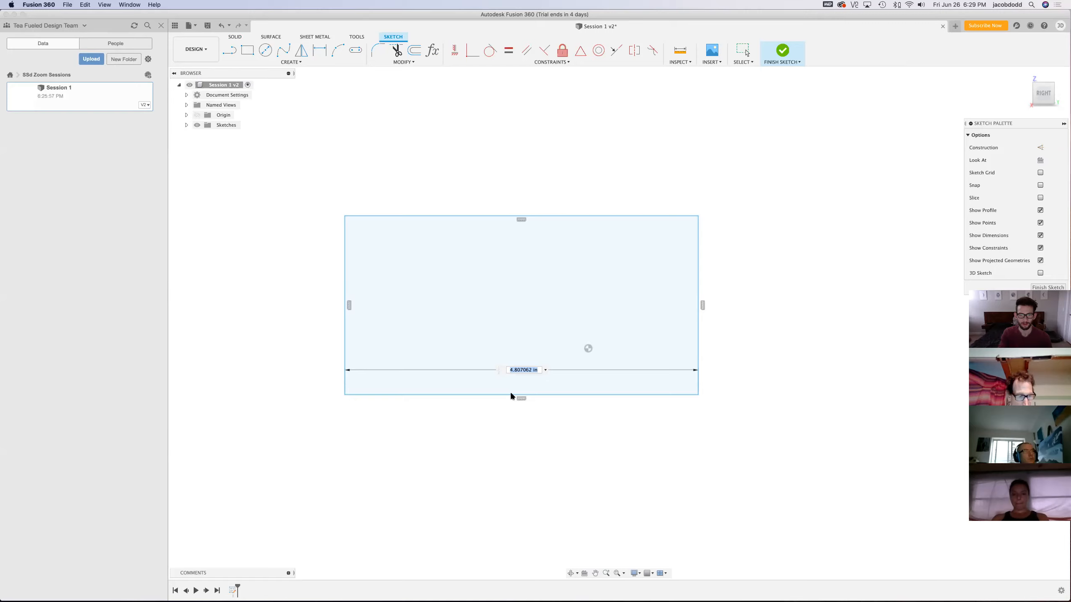
key("Return")
key("Escape")
Undo the lower edge's dimension and the rectangle's last two freehand resizes
key("super+z")
key("super+z")
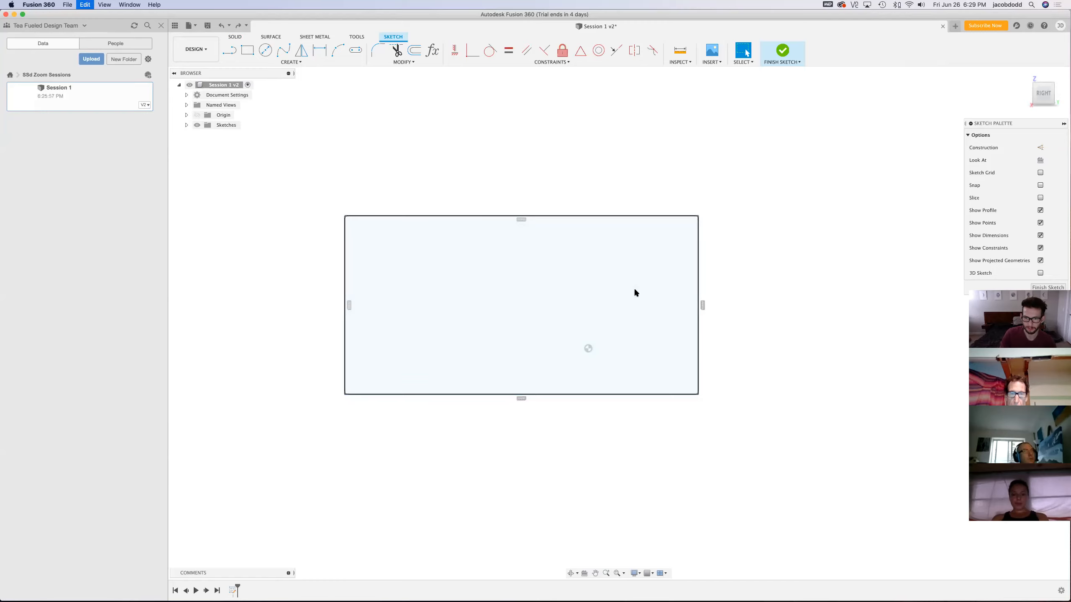
key("super+z")
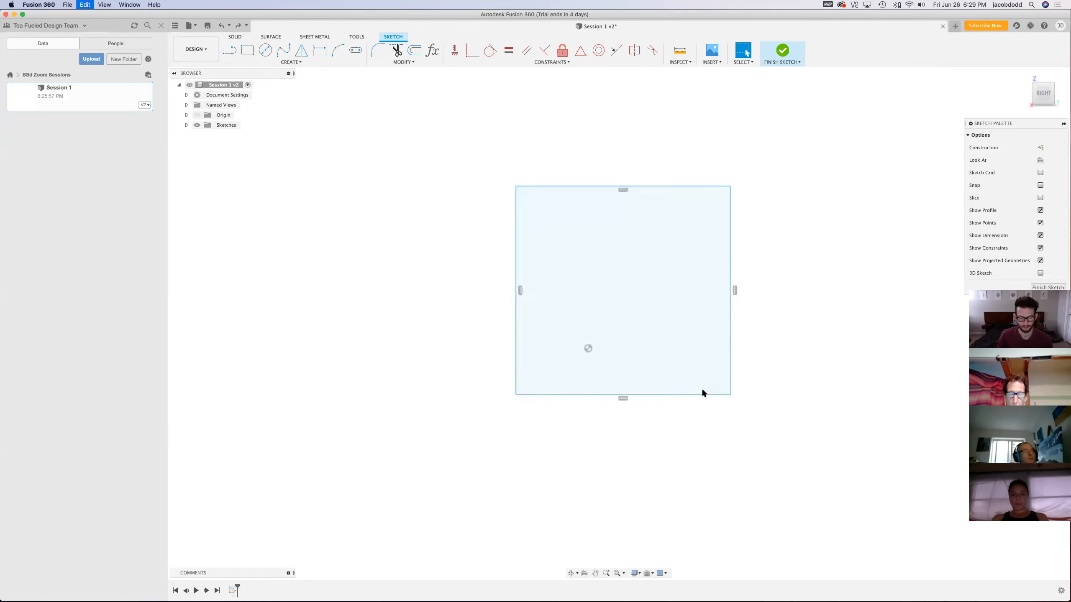
Dimension the rectangle's lower edge below the profile with the shelfdepth parameter
key("d")
left_click(695, 398)
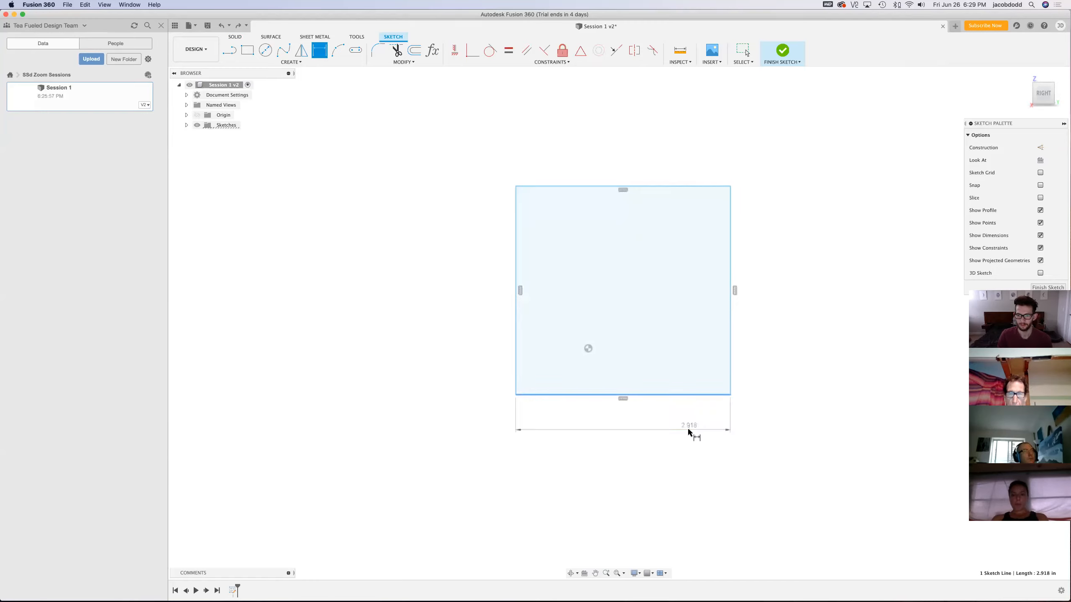
left_click(689, 431)
type("shelf")
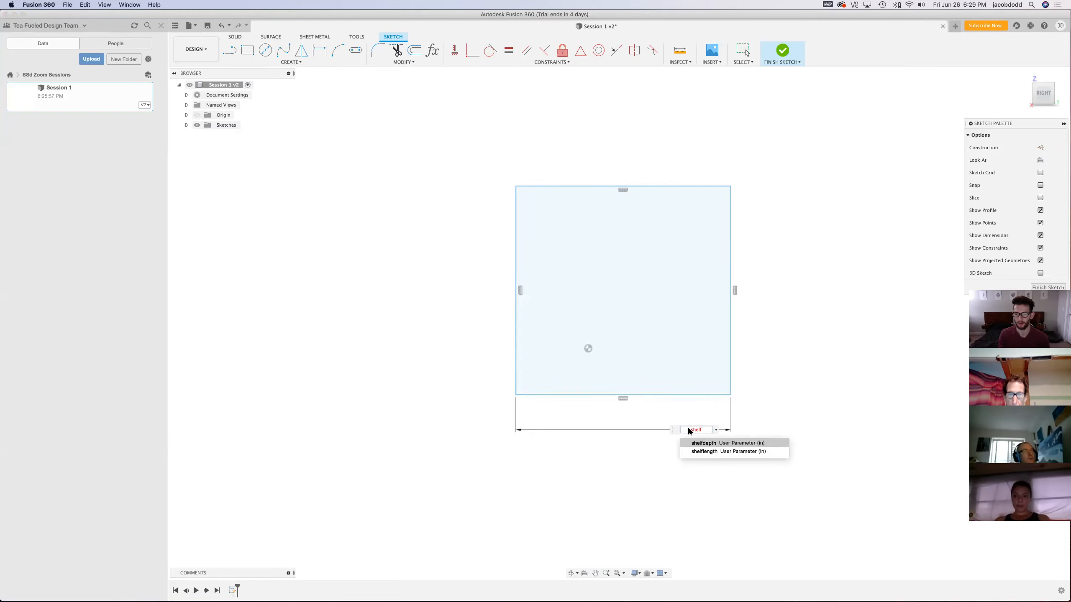
key("Return")
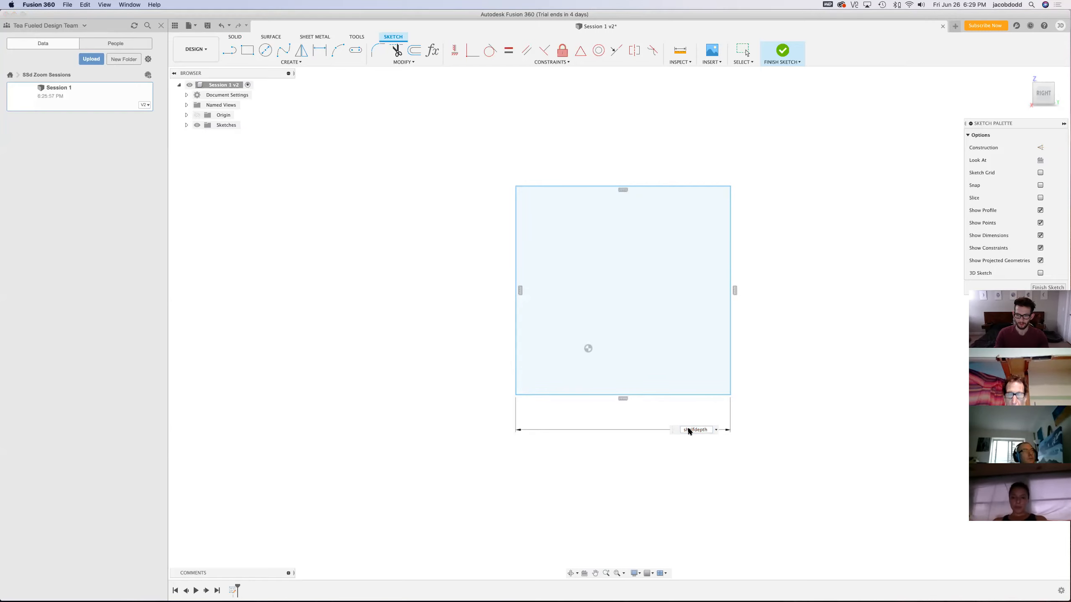
key("Return")
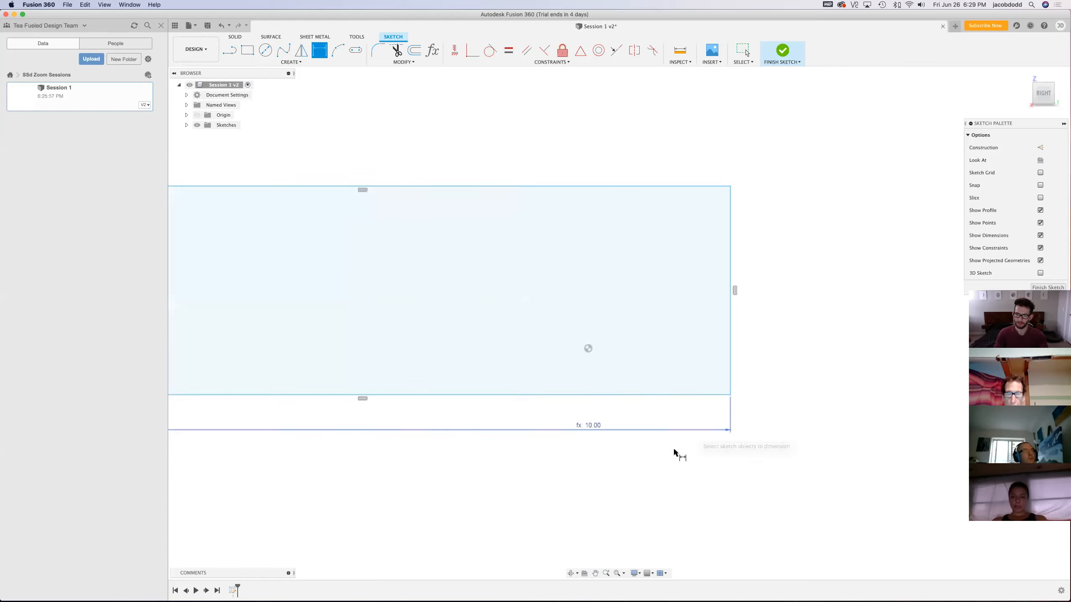
scroll(812, 484, "down", 3)
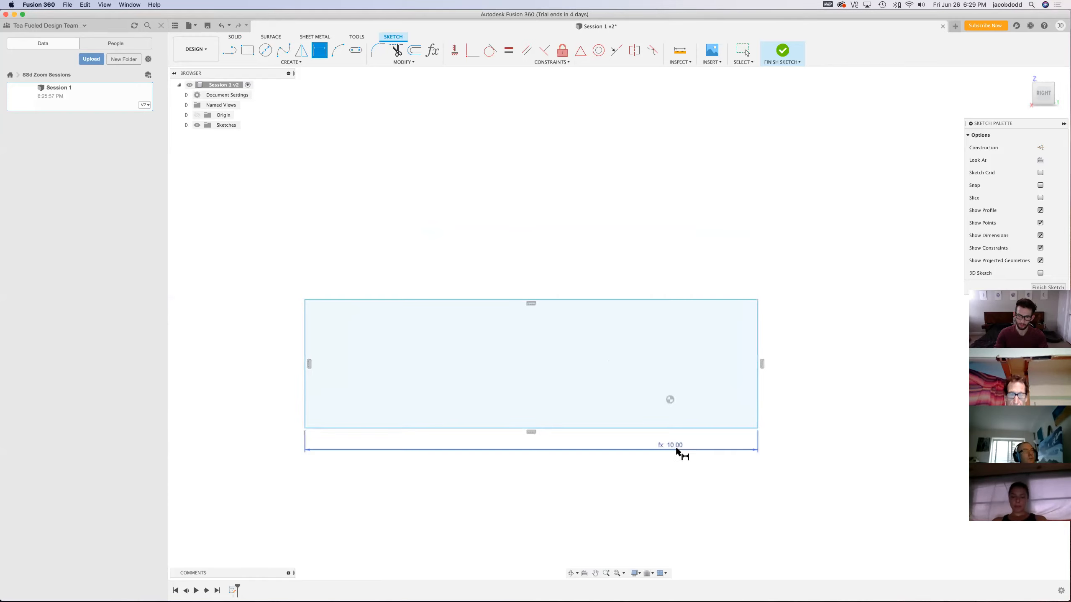
scroll(674, 464, "up", 2)
scroll(668, 453, "up", 1)
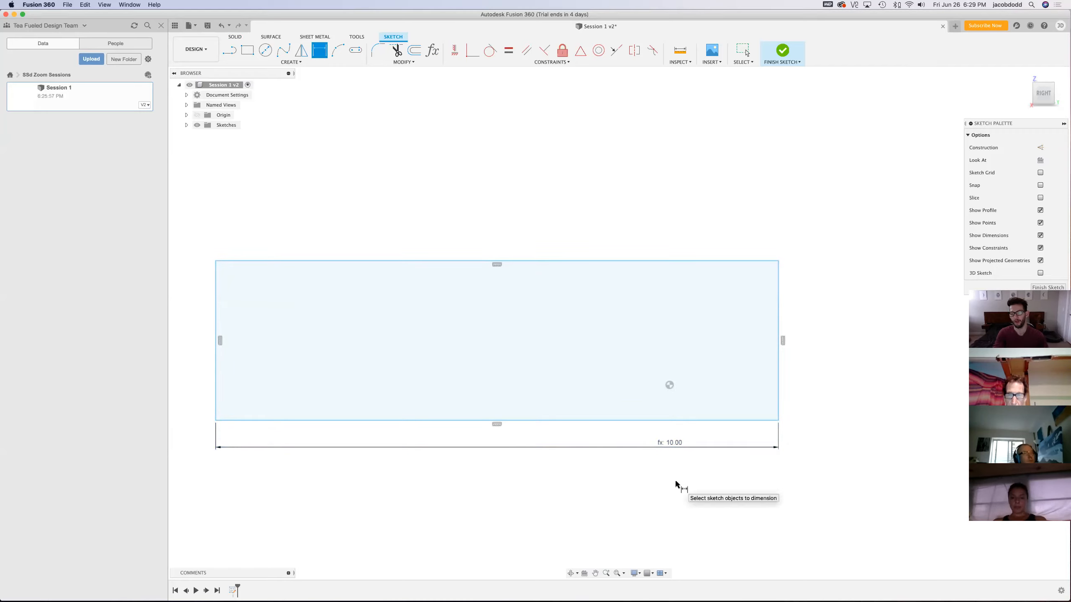
Change the lower edge's dimension to a plain 10 in value and set it back to the shelfdepth parameter
double_click(667, 442)
key("Return")
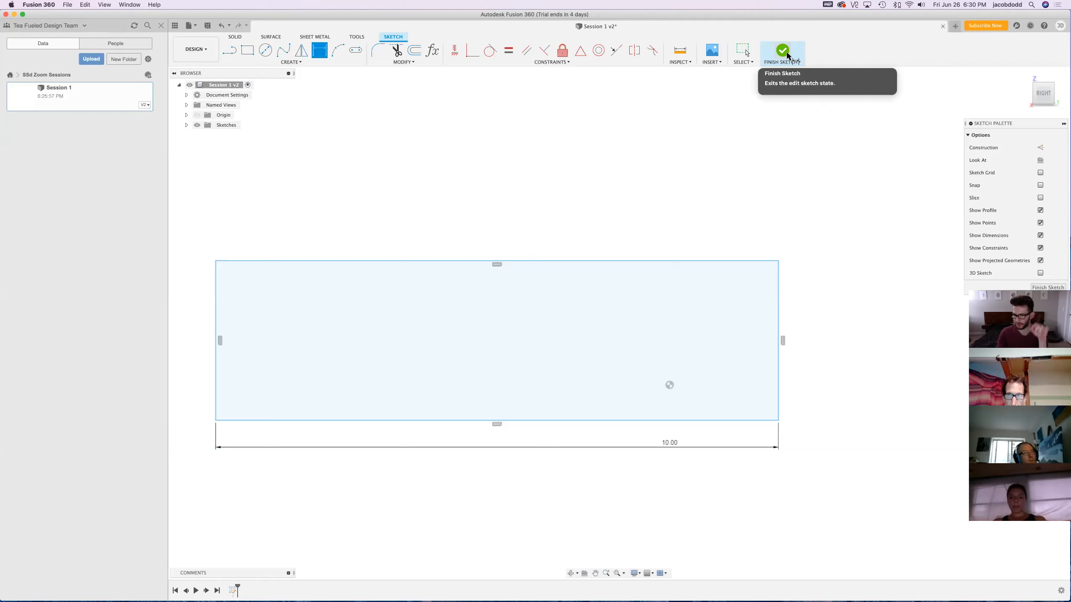
double_click(673, 448)
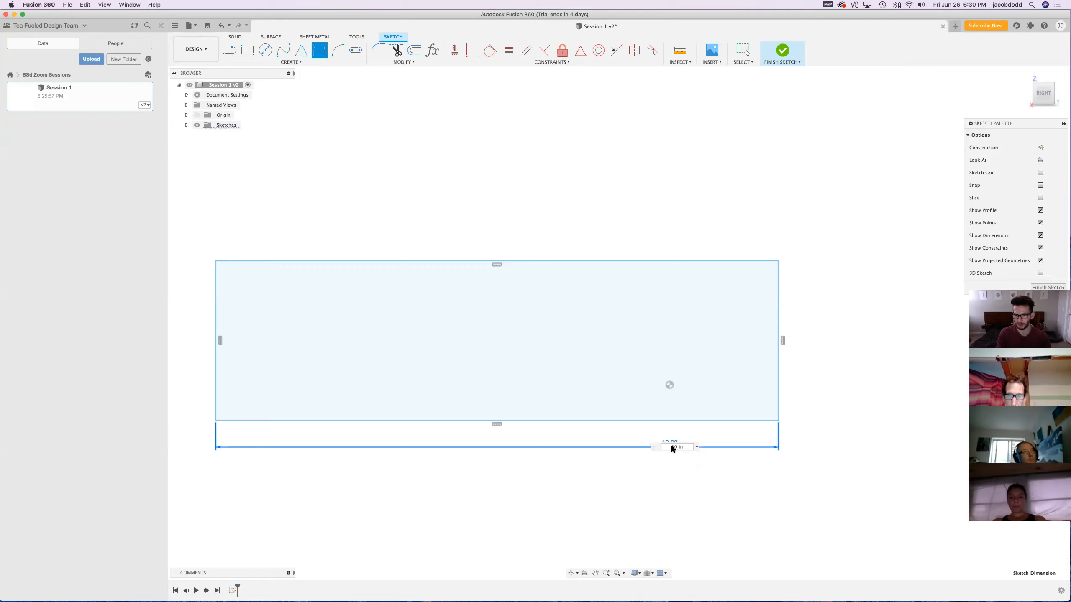
type("shel")
key("Return")
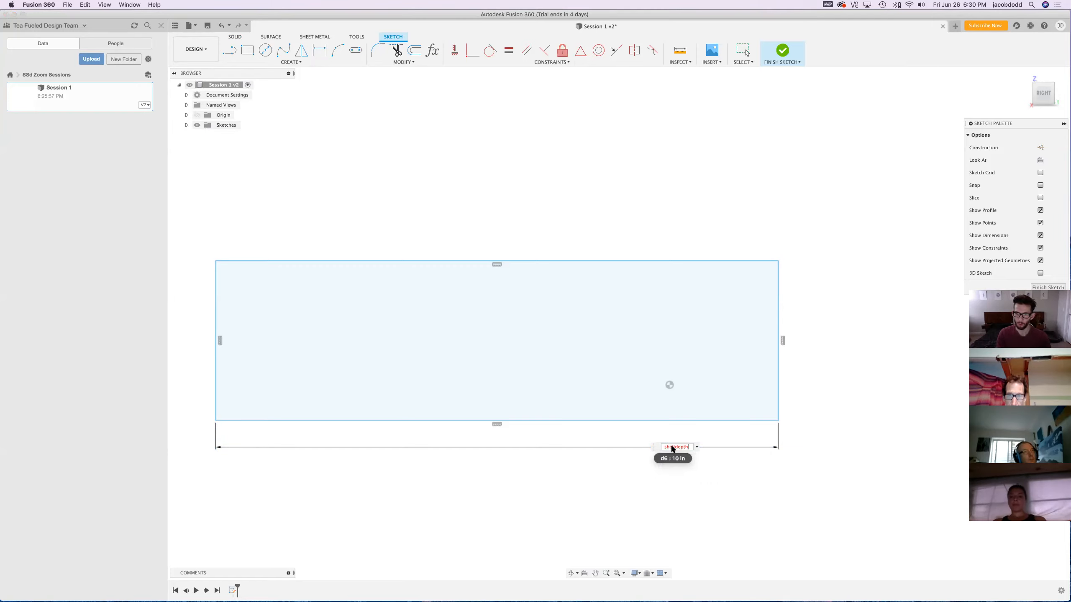
key("Return")
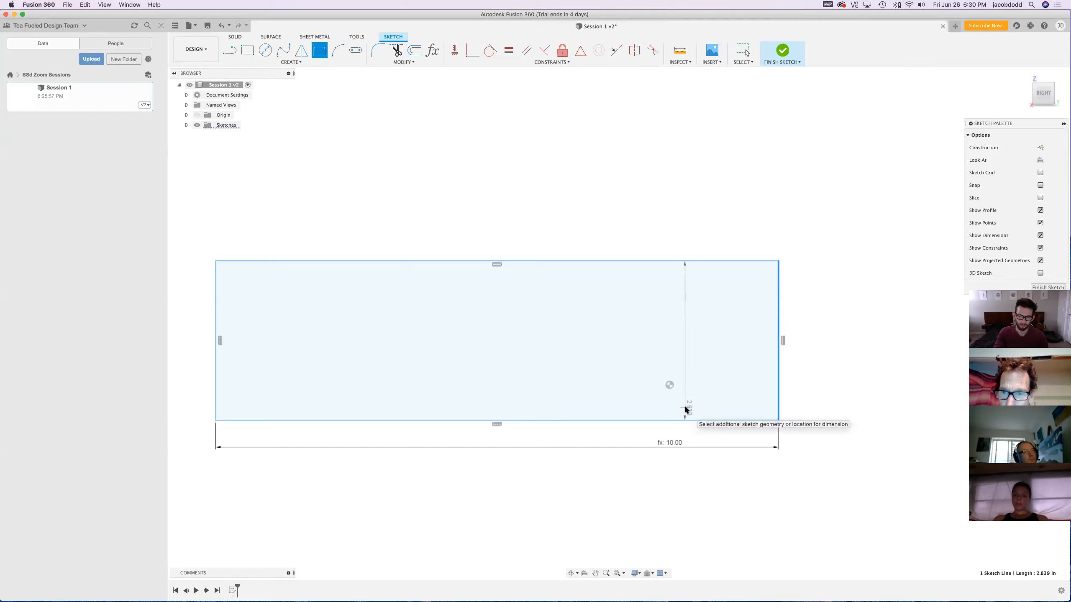
Dimension the distance between the rectangle's upper and lower edges with the thickness parameter, placing it inside the profile
key("Escape")
key("Escape")
key("d")
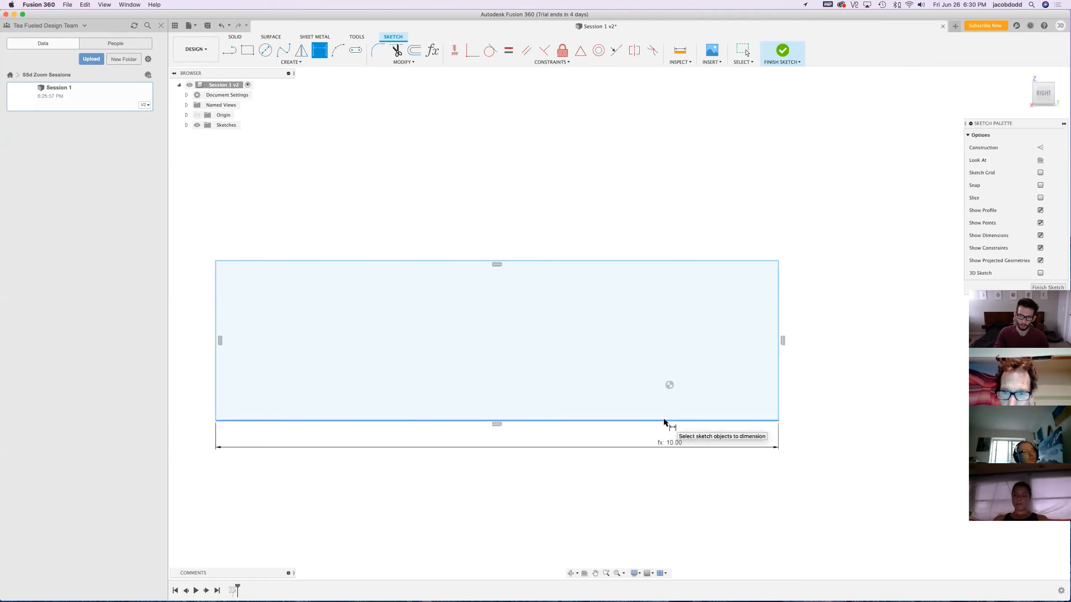
left_click(695, 262)
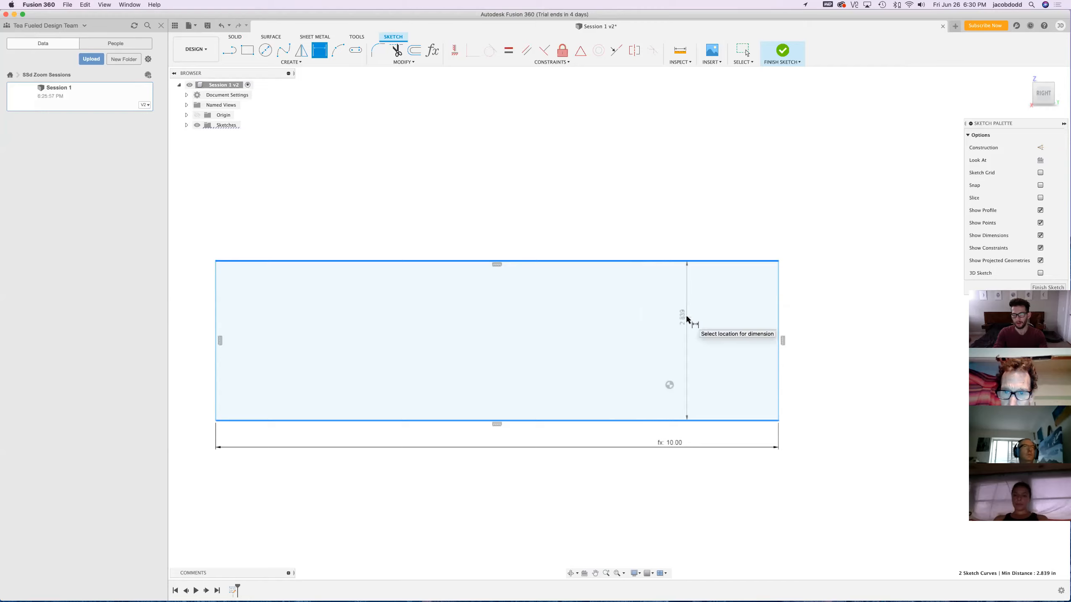
left_click(706, 328)
type("thickness")
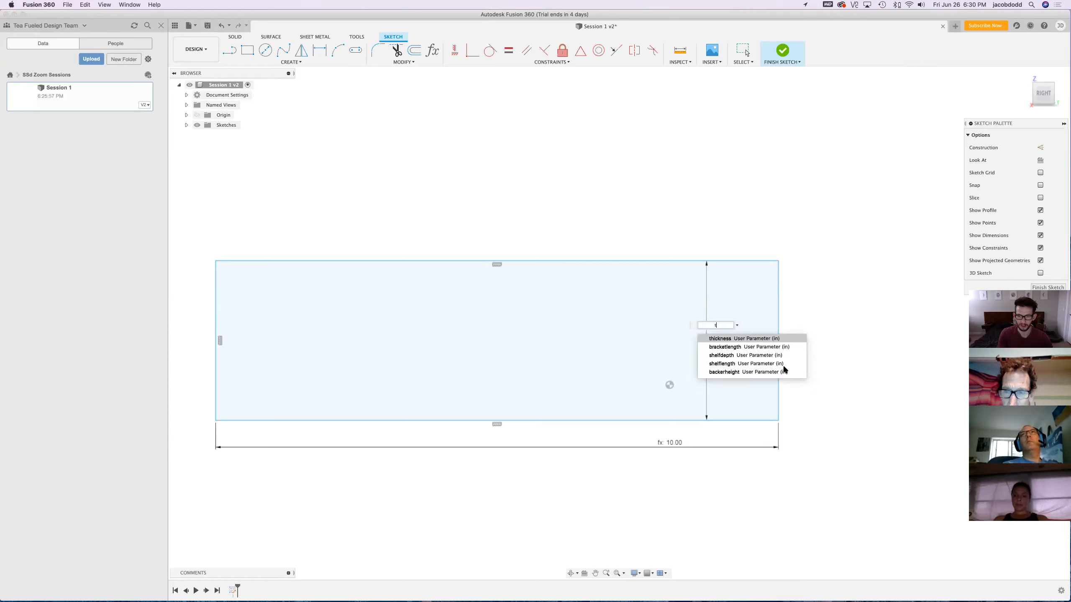
key("Return")
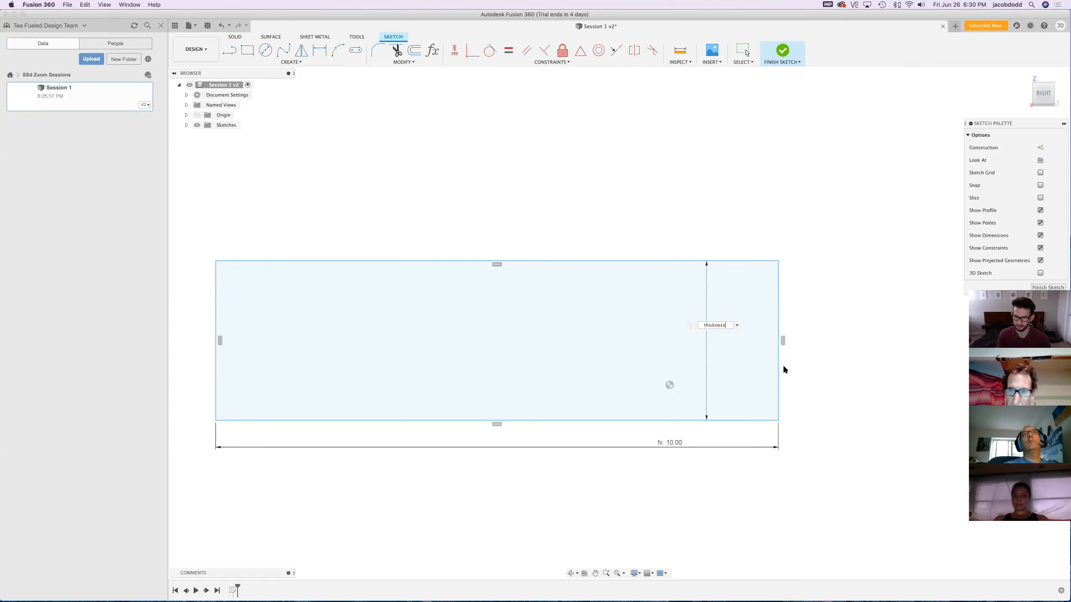
key("Return")
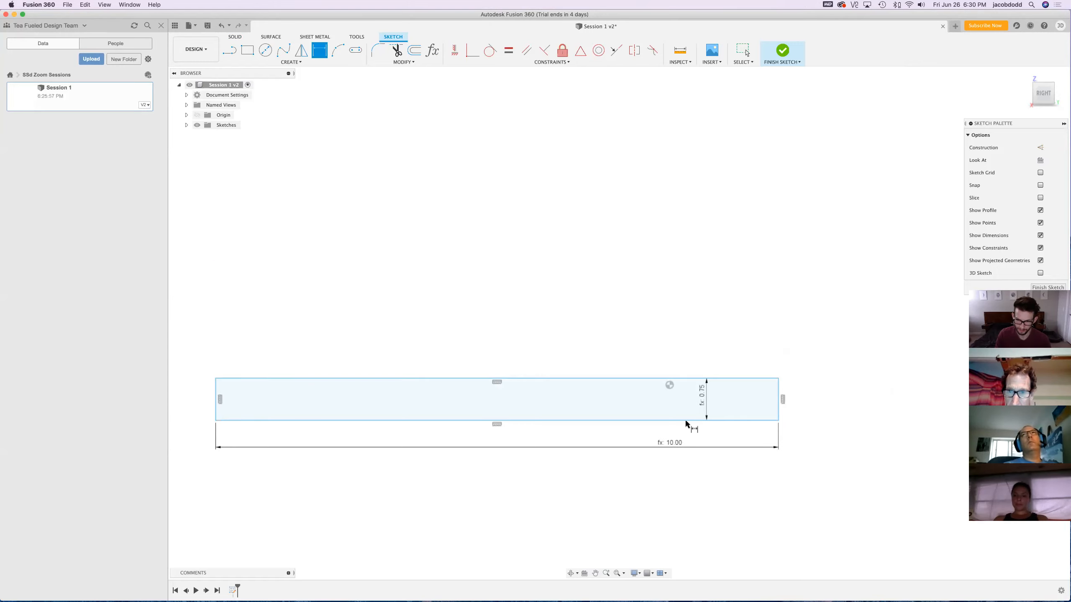
key("Escape")
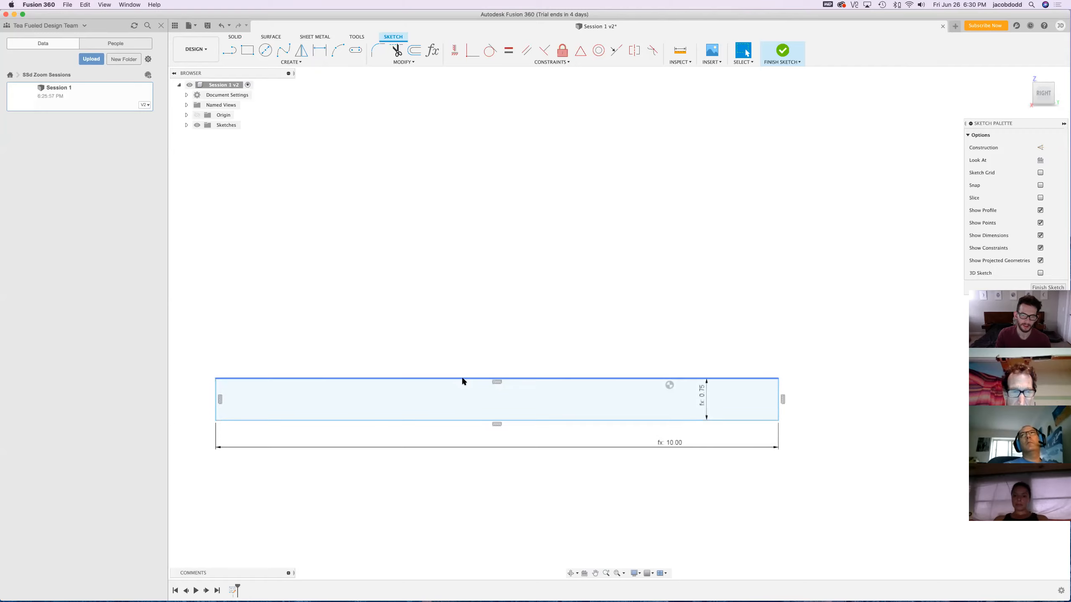
Move the dimensioned rectangle freely up and clear of the origin point
mouse_move(736, 379)
left_mouse_down()
mouse_move(782, 261)
mouse_move(898, 283)
mouse_move(911, 299)
mouse_move(862, 317)
mouse_move(892, 263)
mouse_move(848, 278)
mouse_move(851, 244)
mouse_move(849, 258)
mouse_move(693, 284)
mouse_move(810, 280)
left_mouse_up()
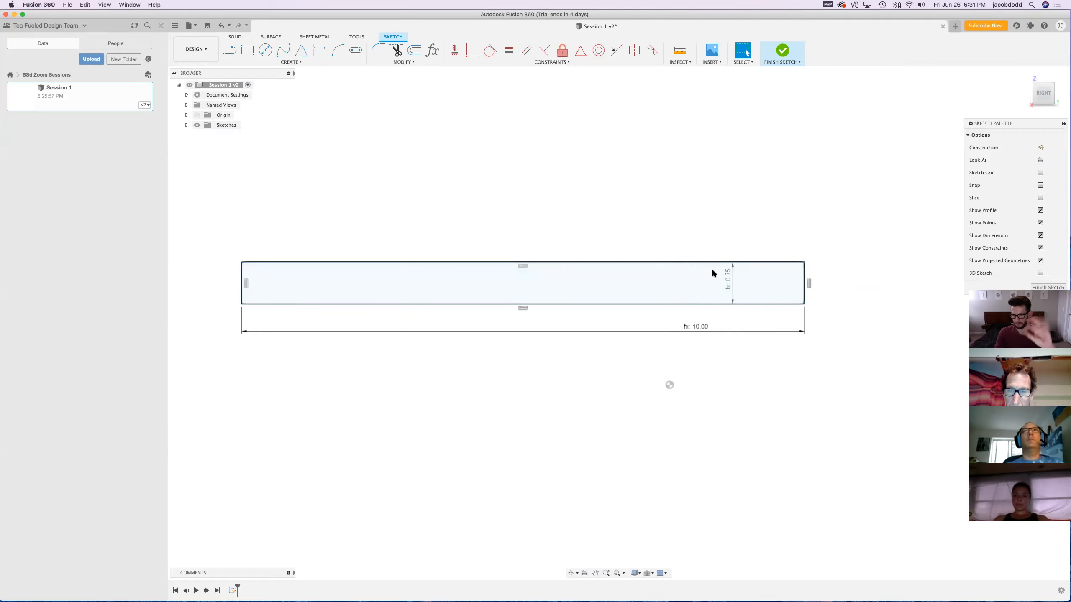
left_click(724, 274)
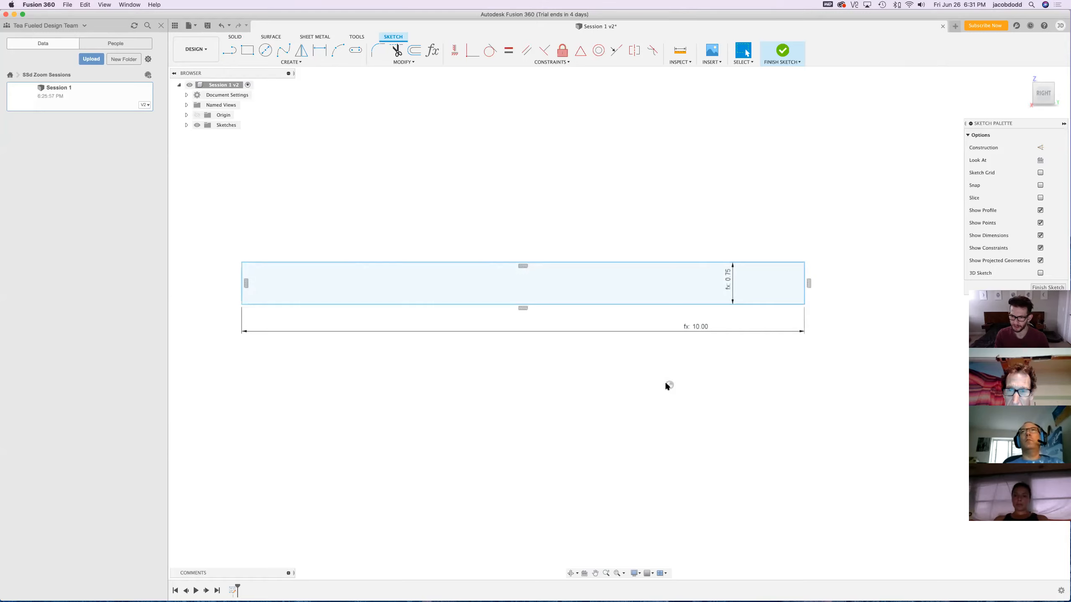
Snap the rectangle's lower-right corner onto the sketch origin to lock its position
scroll(668, 385, "up", 5)
scroll(674, 386, "up", 2)
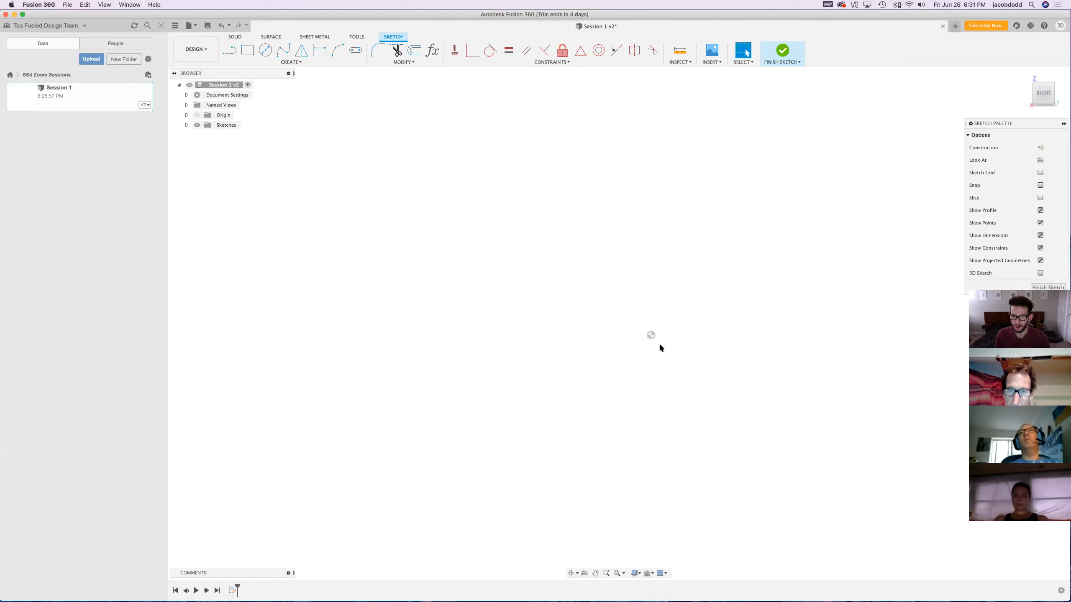
scroll(623, 424, "down", 4)
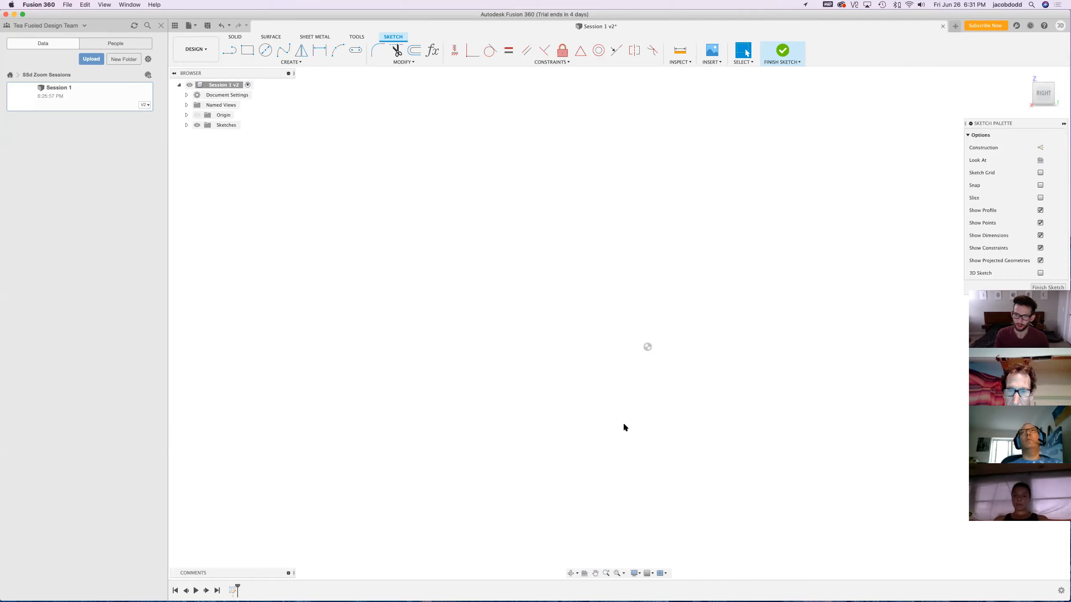
scroll(639, 438, "down", 5)
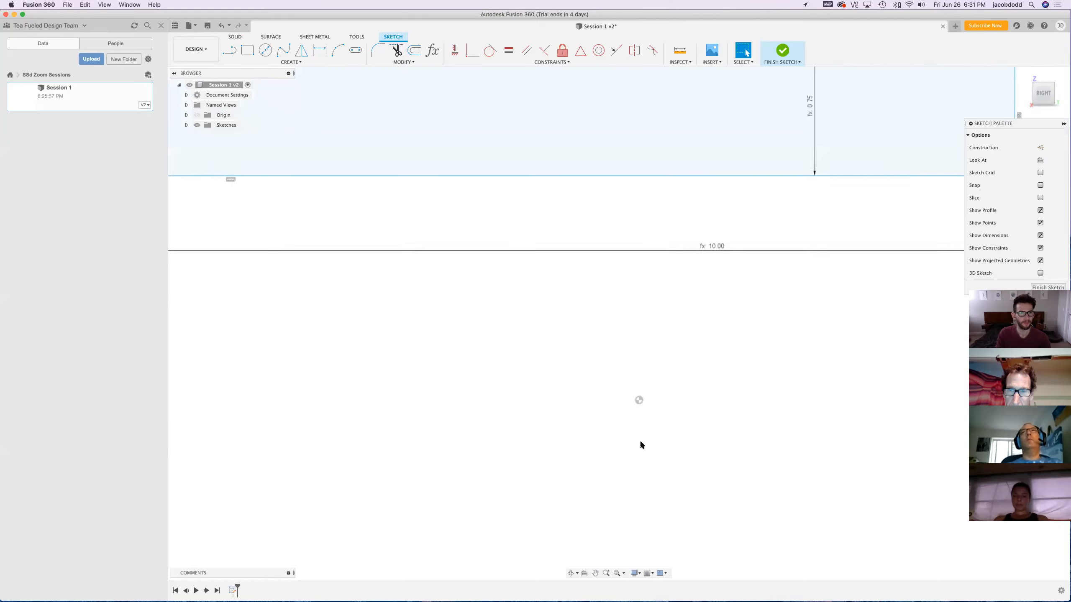
left_click(197, 114)
left_click(197, 115)
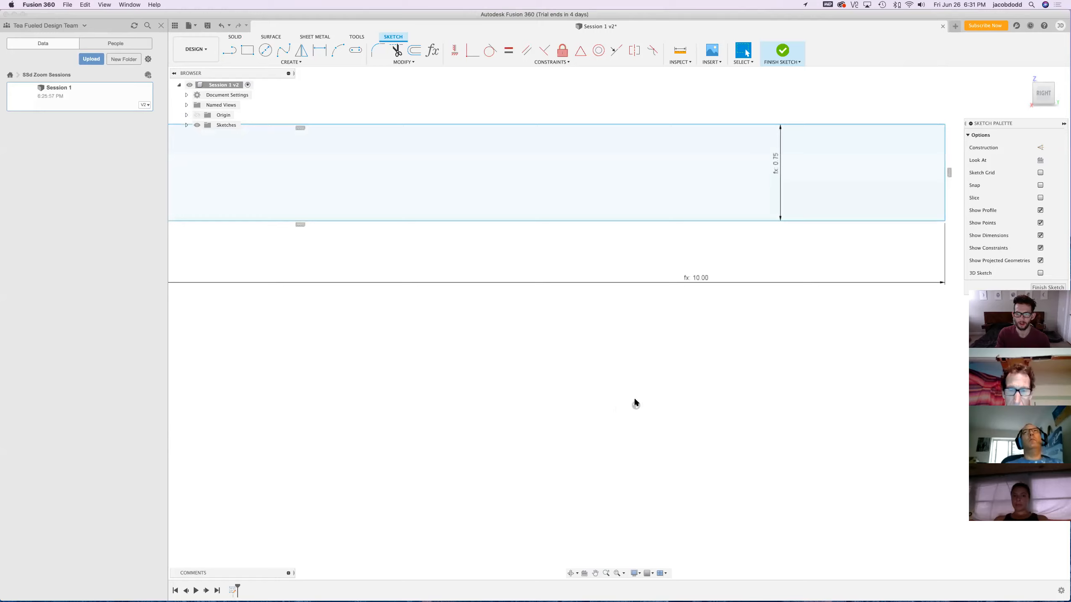
scroll(637, 463, "down", 5)
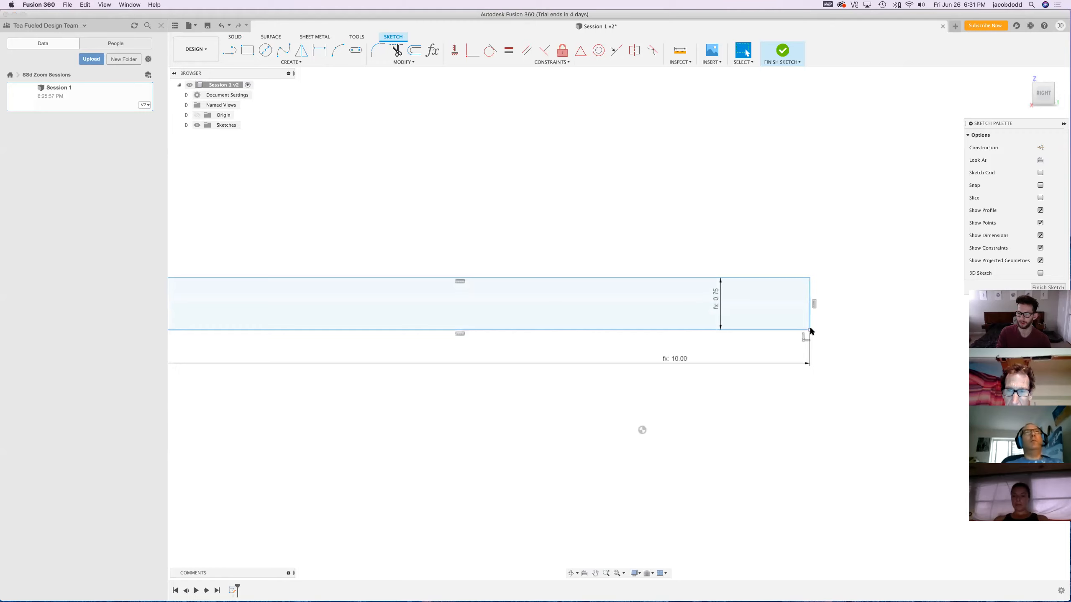
mouse_move(810, 329)
left_mouse_down()
mouse_move(736, 352)
mouse_move(645, 431)
left_mouse_up()
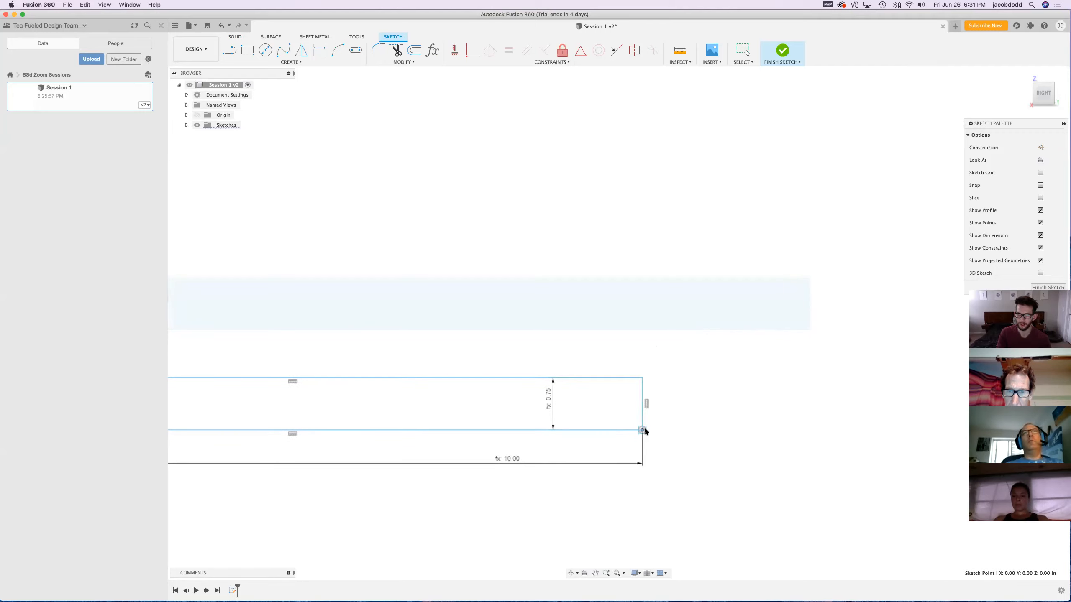
scroll(645, 431, "up", 1)
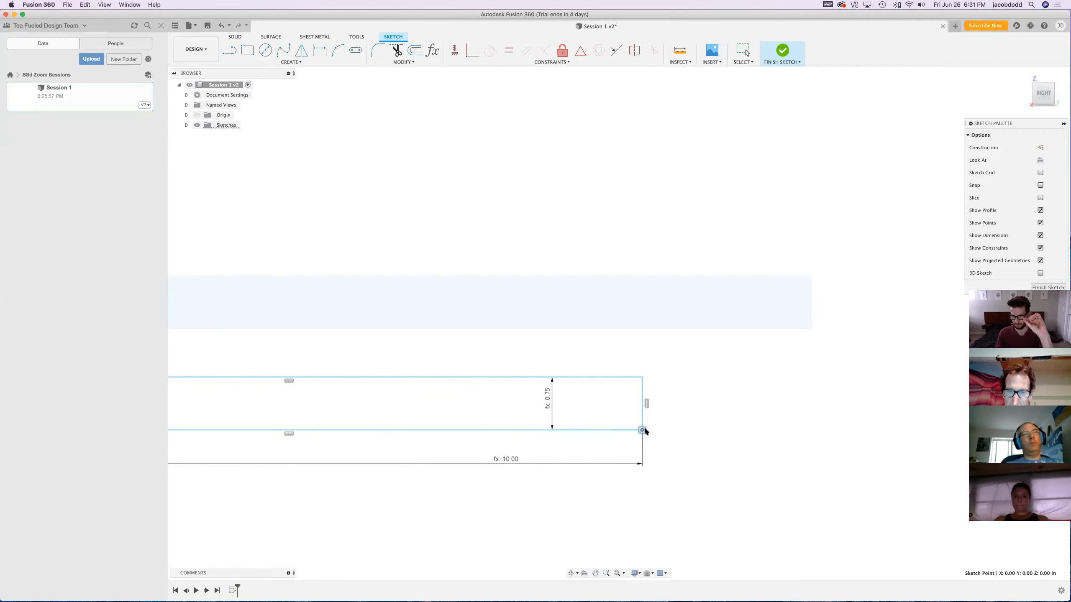
key("Escape")
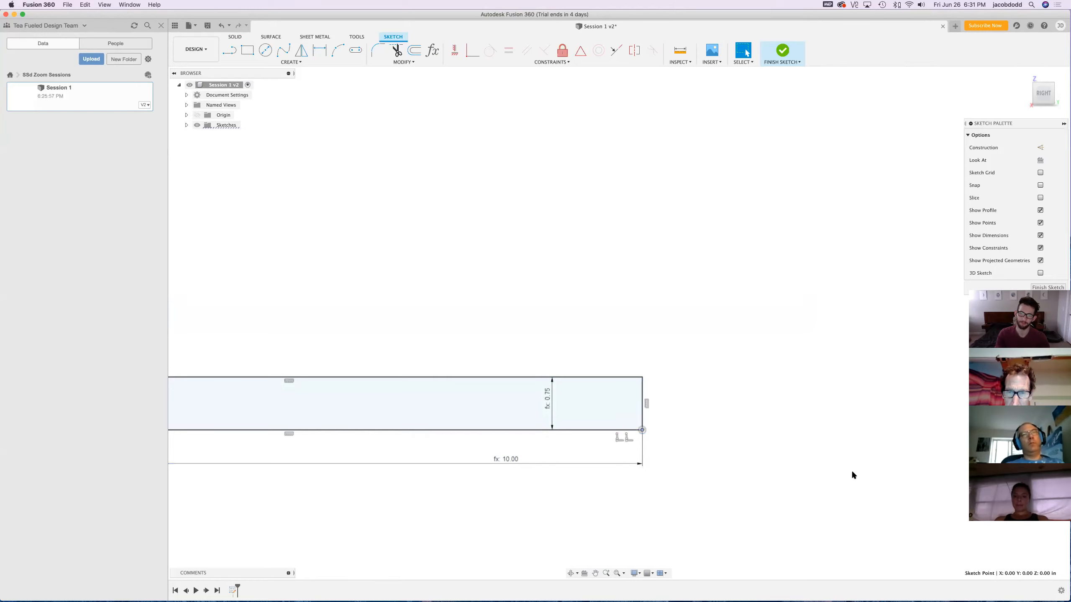
Test whether the rectangle's top edge, left edge and upper-left corner can still be moved
scroll(851, 470, "down", 3)
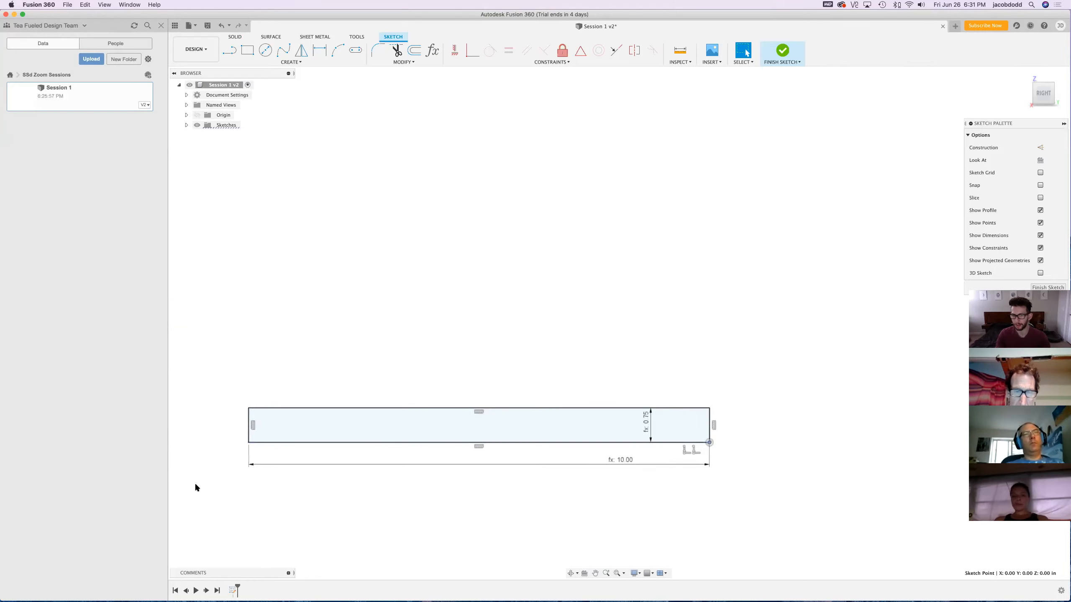
scroll(195, 488, "up", 5)
scroll(253, 476, "down", 2)
scroll(313, 468, "down", 2)
left_click(425, 379)
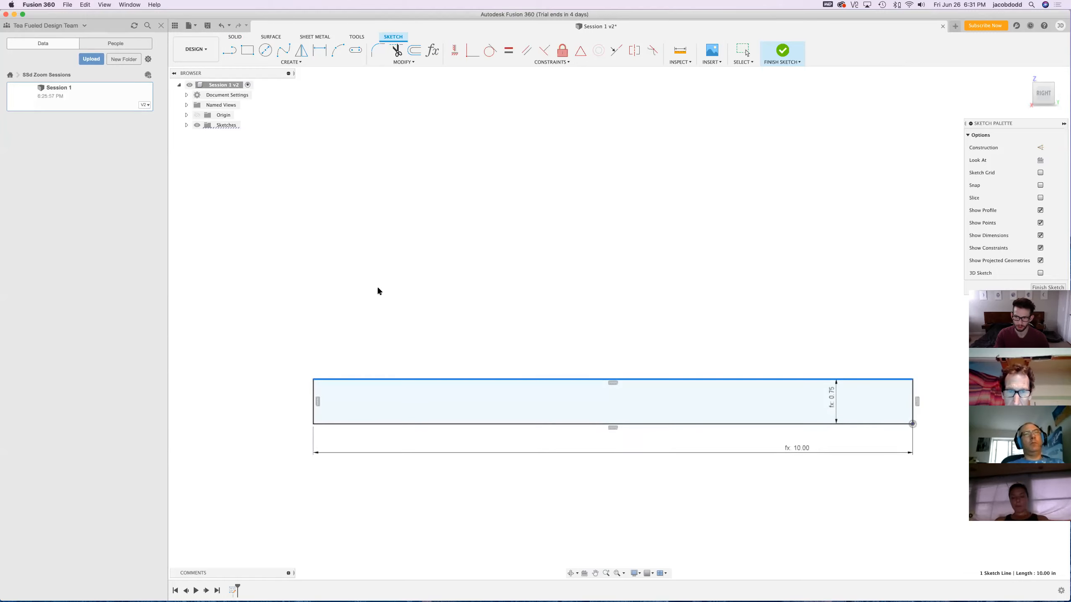
left_click(313, 404)
left_click(313, 379)
left_click(423, 259)
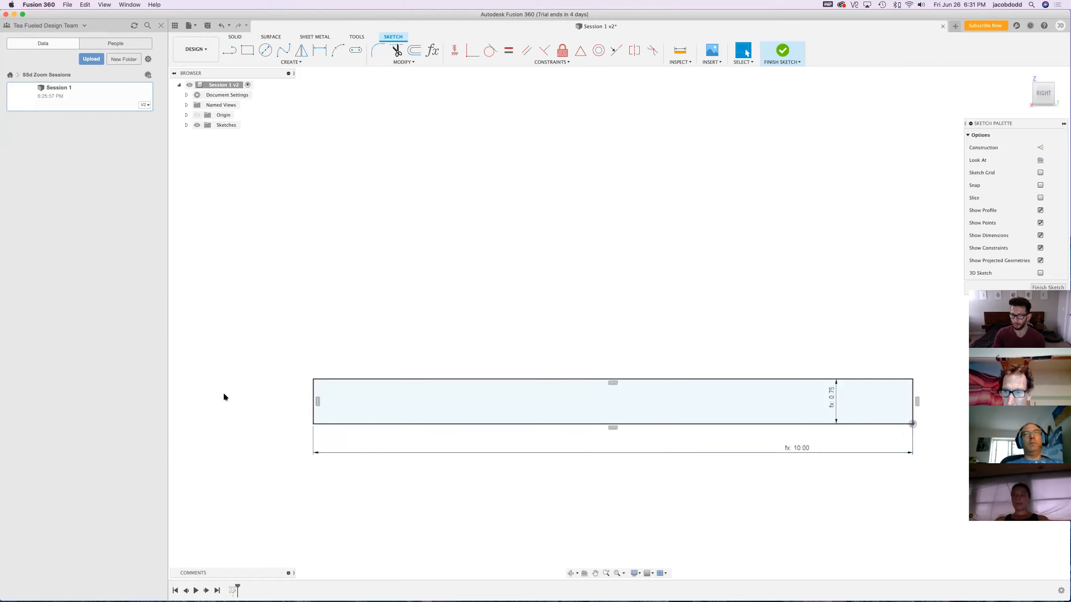
Save the Session 1 design as a new version with the sketch still open
scroll(222, 392, "down", 3)
scroll(858, 258, "down", 2)
scroll(857, 258, "down", 1)
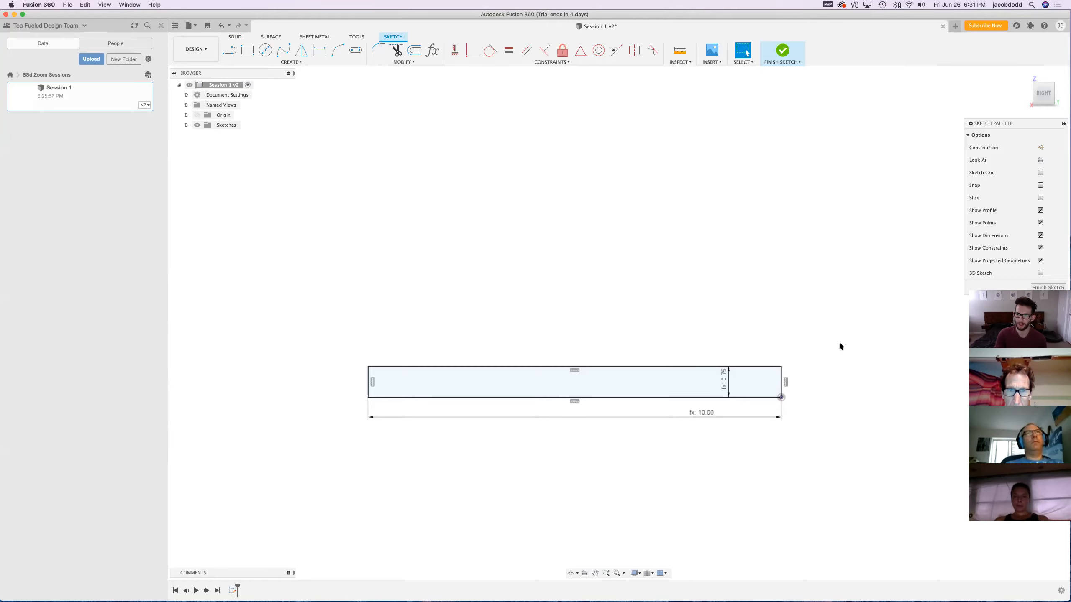
key("super+s")
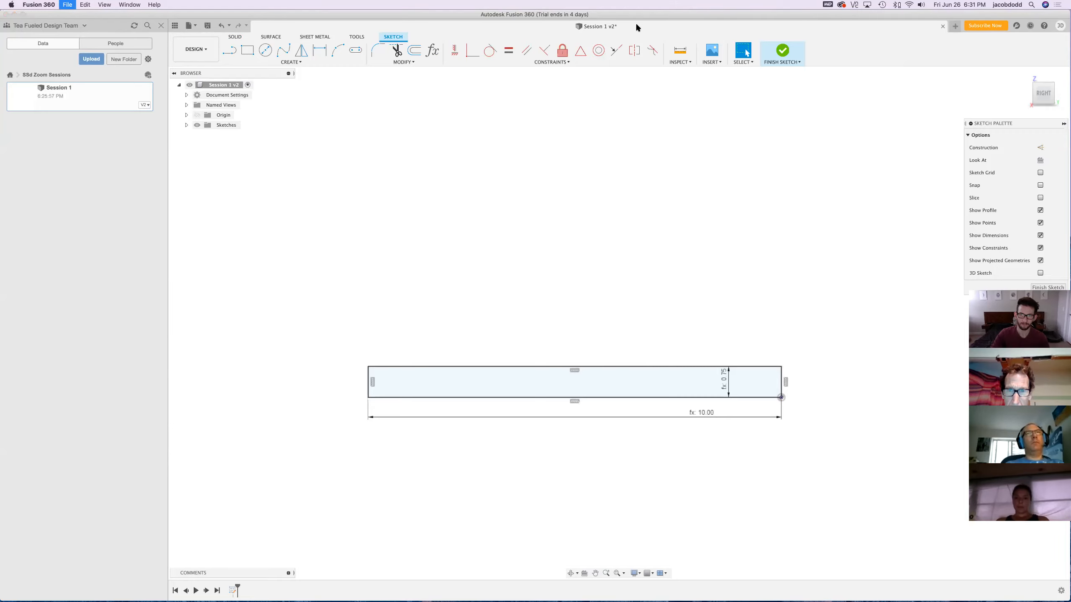
key("Return")
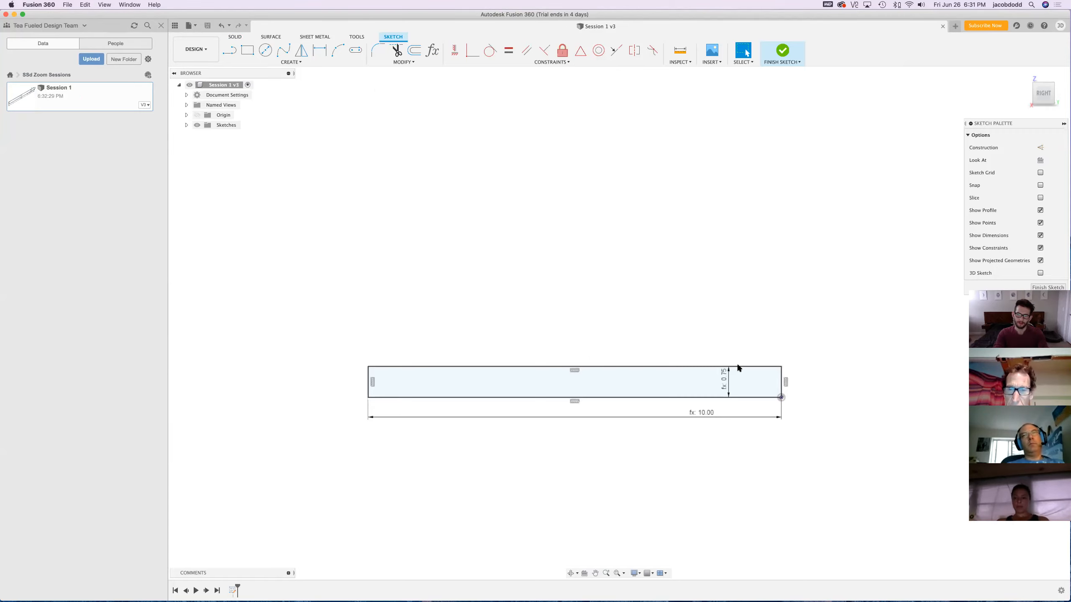
Review the Session 1 design's version history and the options available for its earlier versions
scroll(770, 225, "down", 1)
scroll(629, 502, "up", 2)
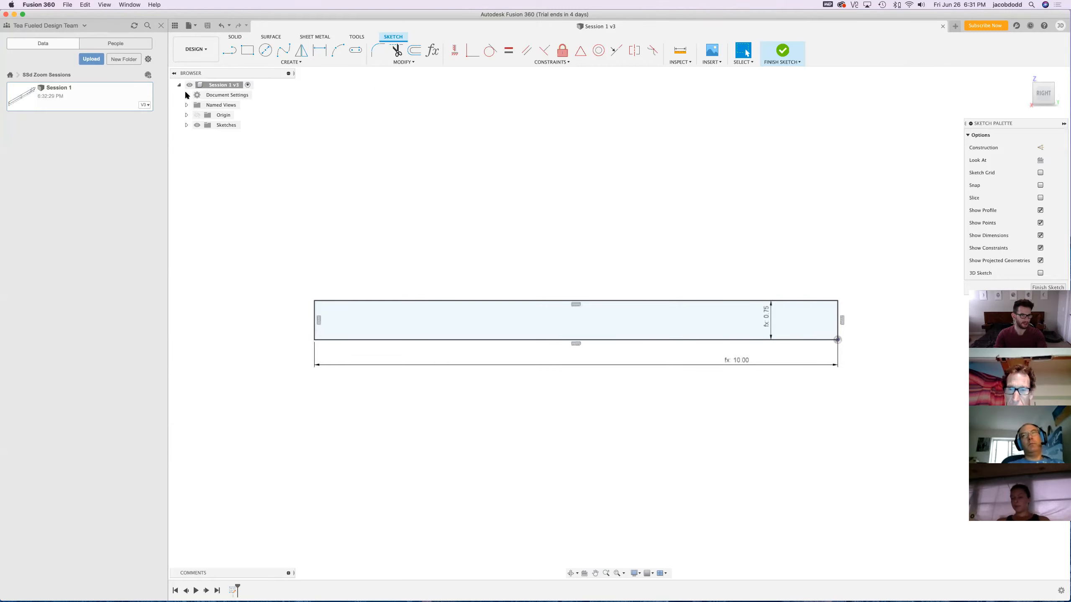
left_click(147, 109)
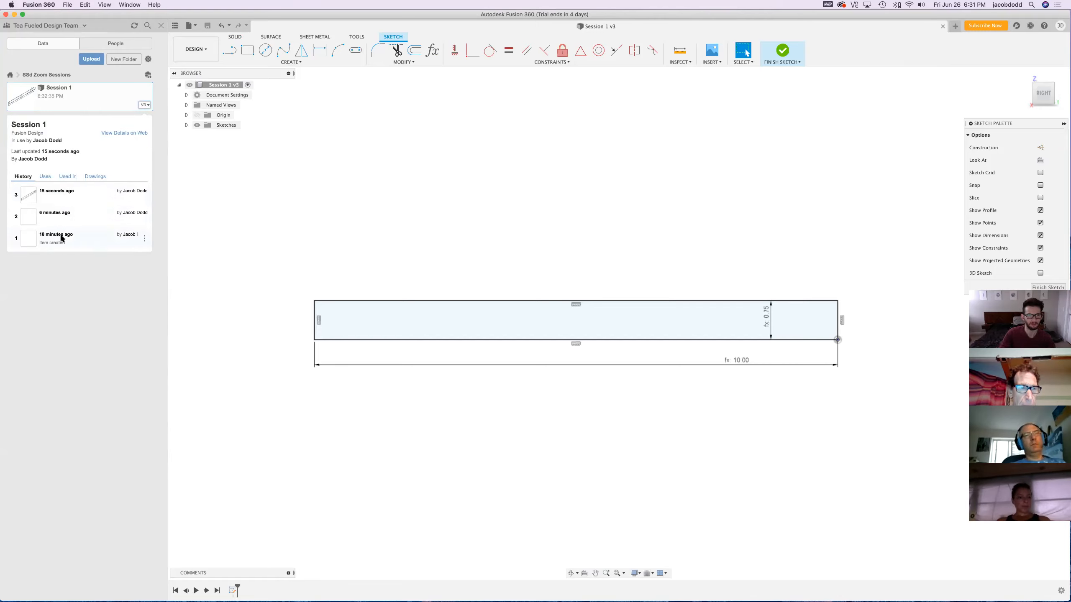
left_click(144, 238)
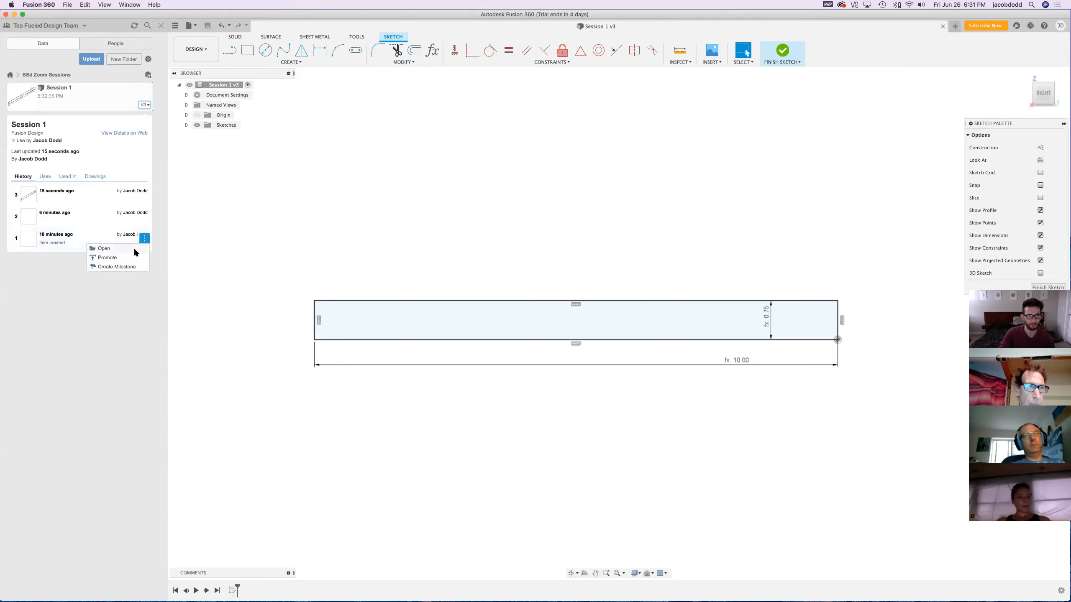
left_click(158, 195)
left_click(145, 218)
left_click(147, 218)
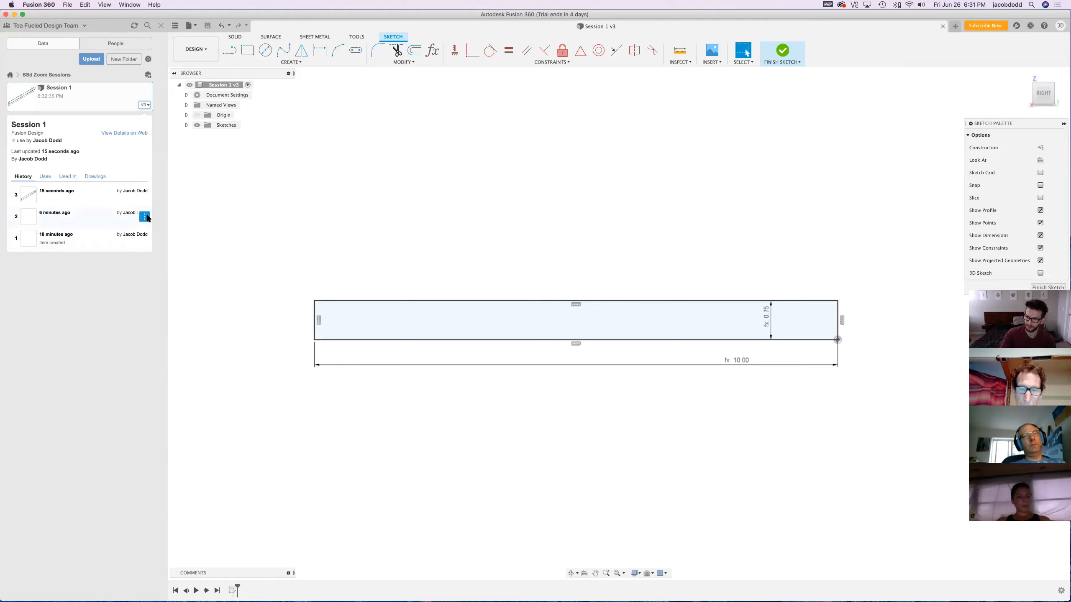
left_click(117, 260)
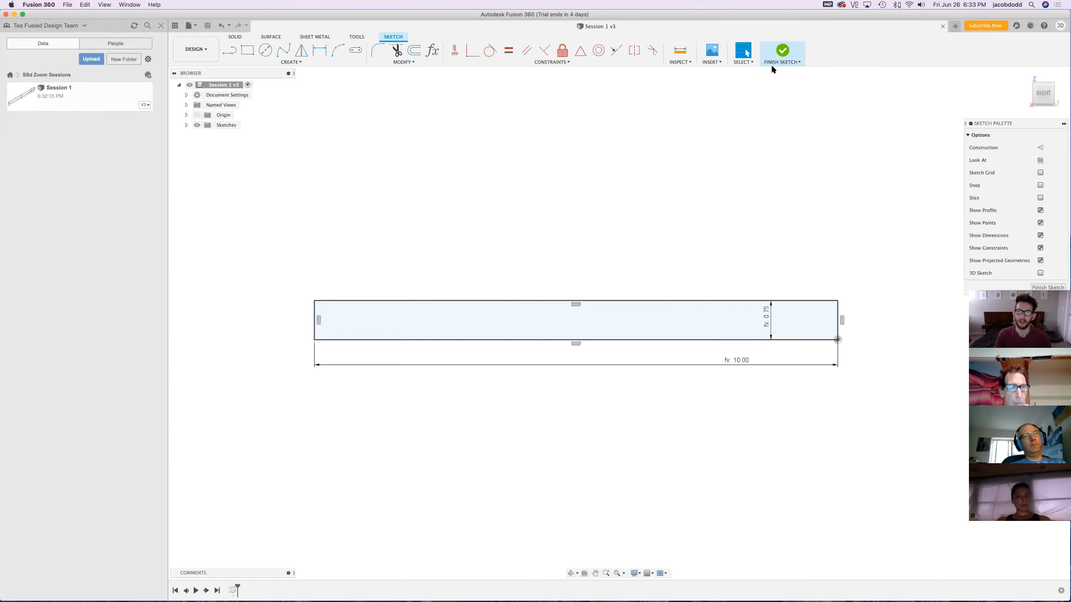
Draw a line downward from the rectangle's lower-right corner at the origin, with length backerheight and an 85° angle
scroll(333, 240, "down", 2)
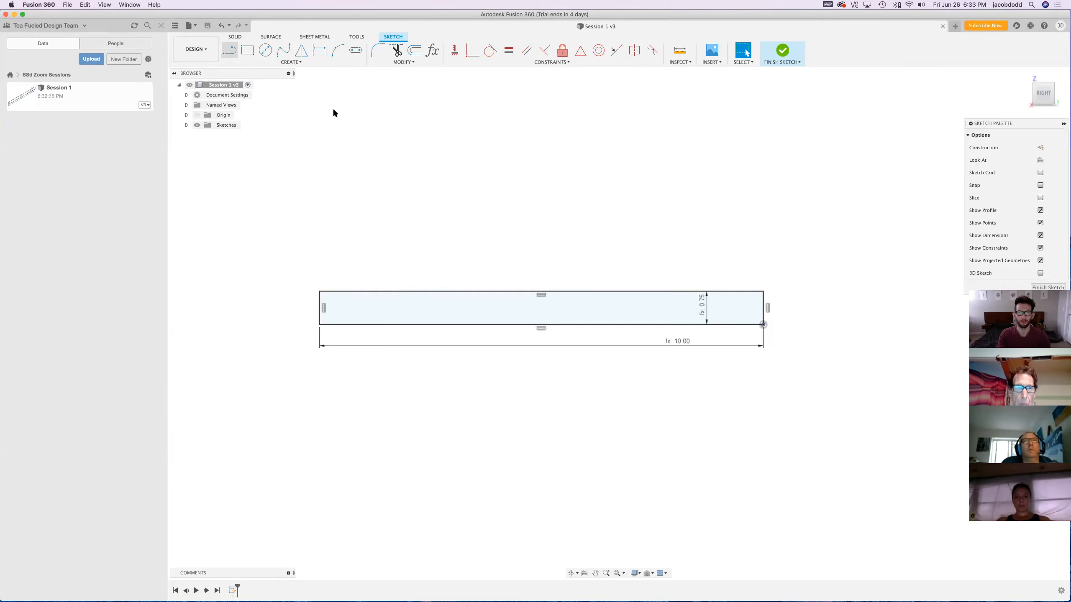
left_click(231, 53)
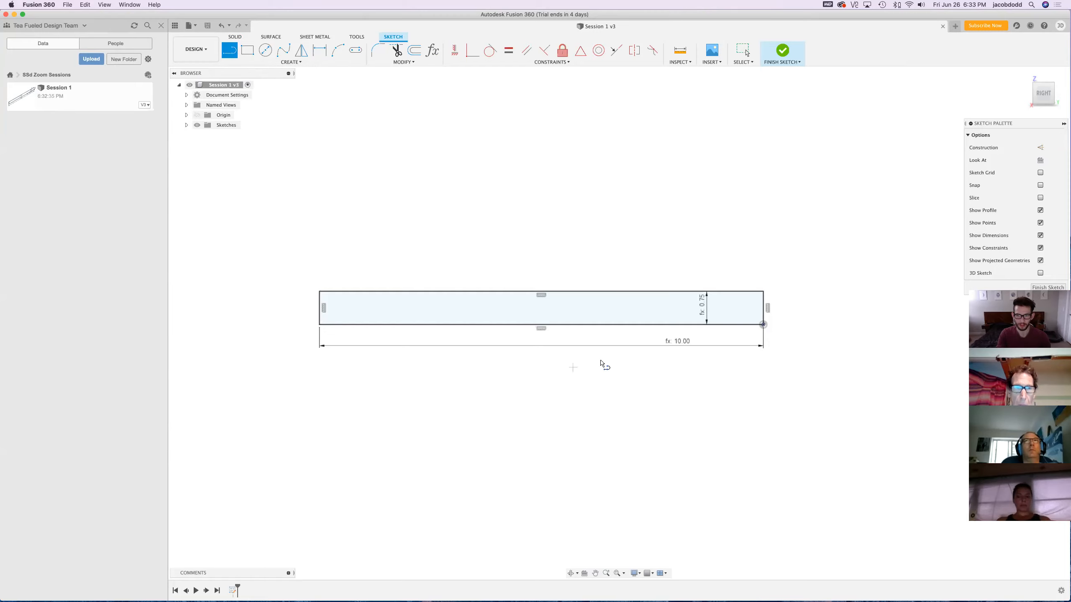
type("sline")
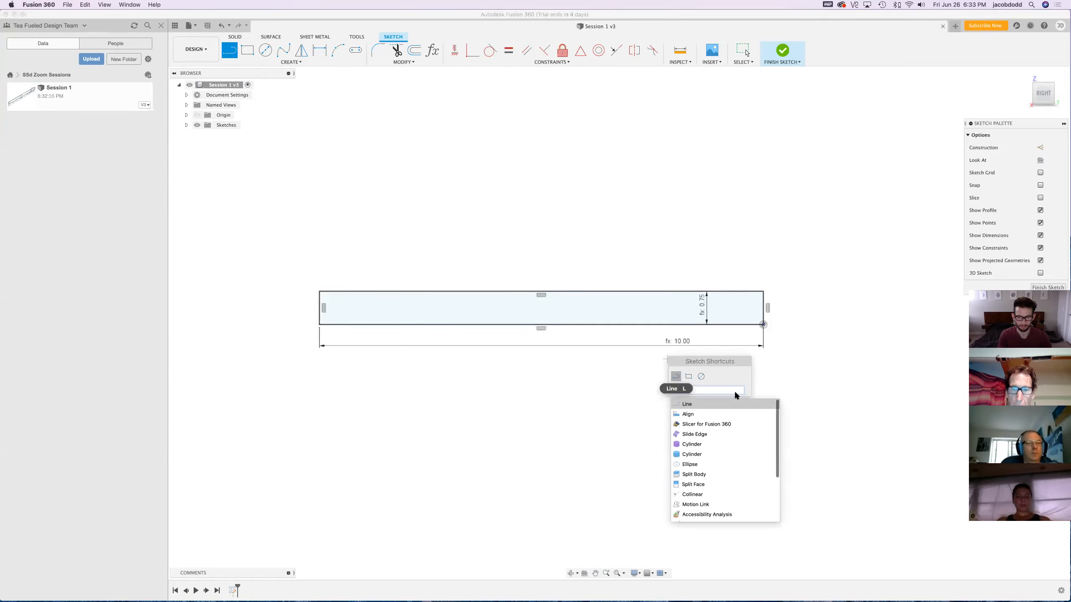
left_click(731, 401)
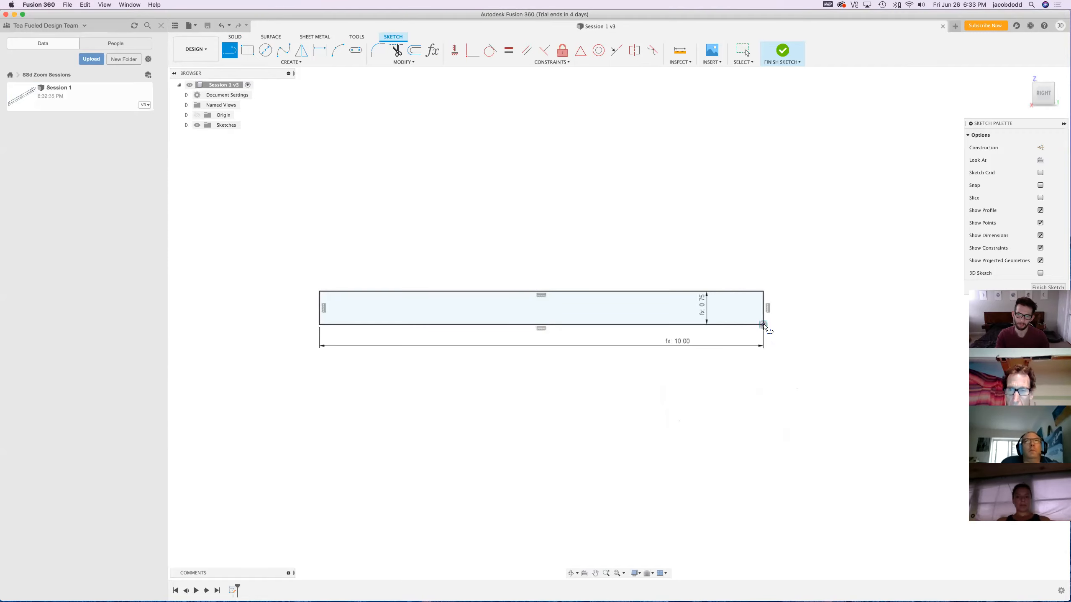
scroll(766, 328, "up", 5)
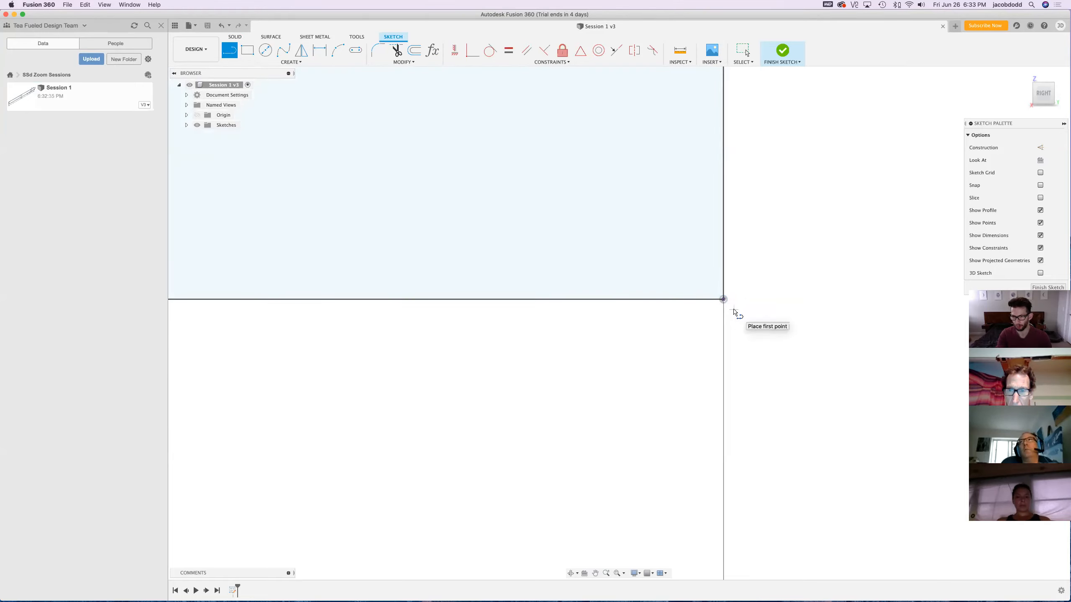
left_click(724, 300)
scroll(571, 336, "down", 3)
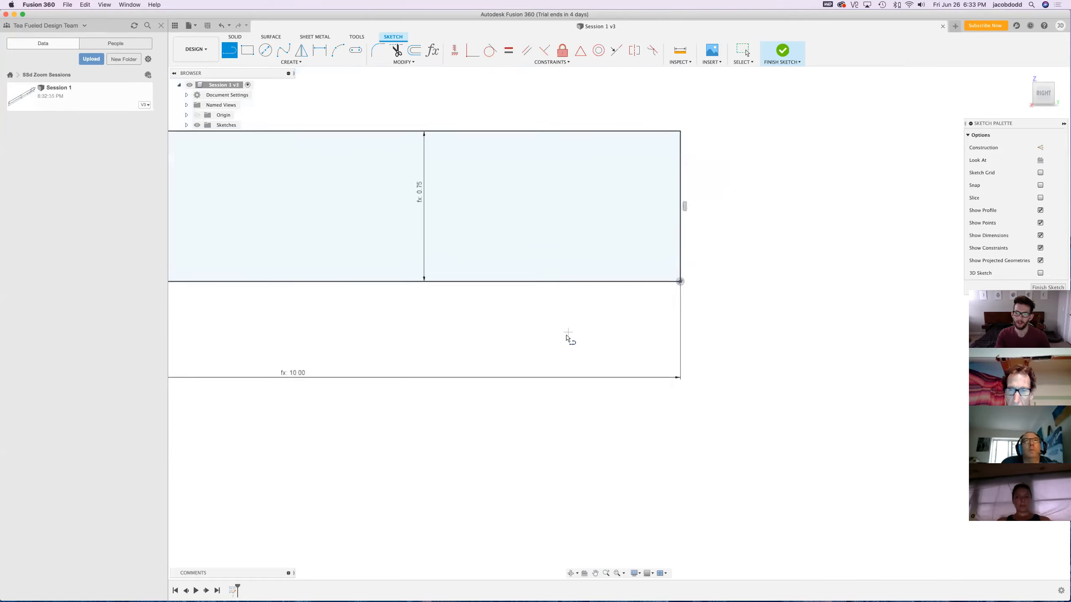
scroll(249, 487, "down", 3)
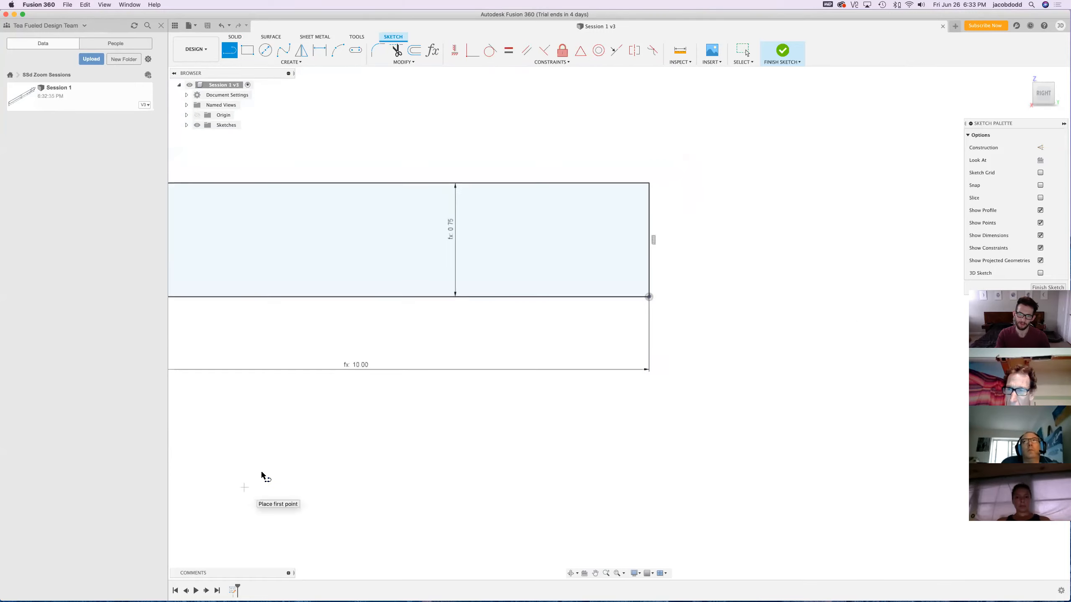
scroll(672, 210, "down", 4)
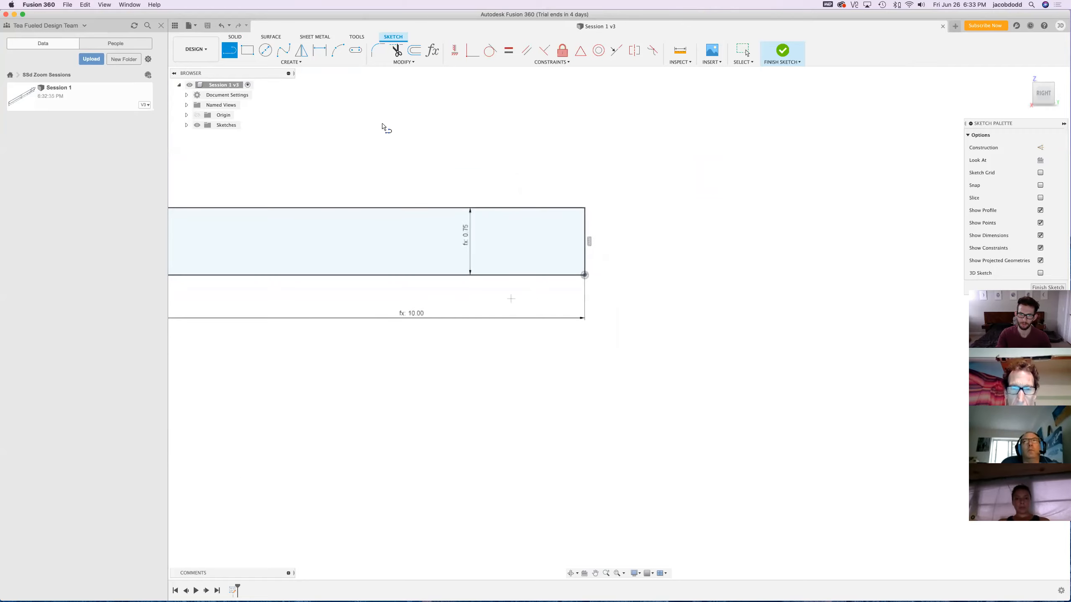
scroll(382, 125, "down", 2)
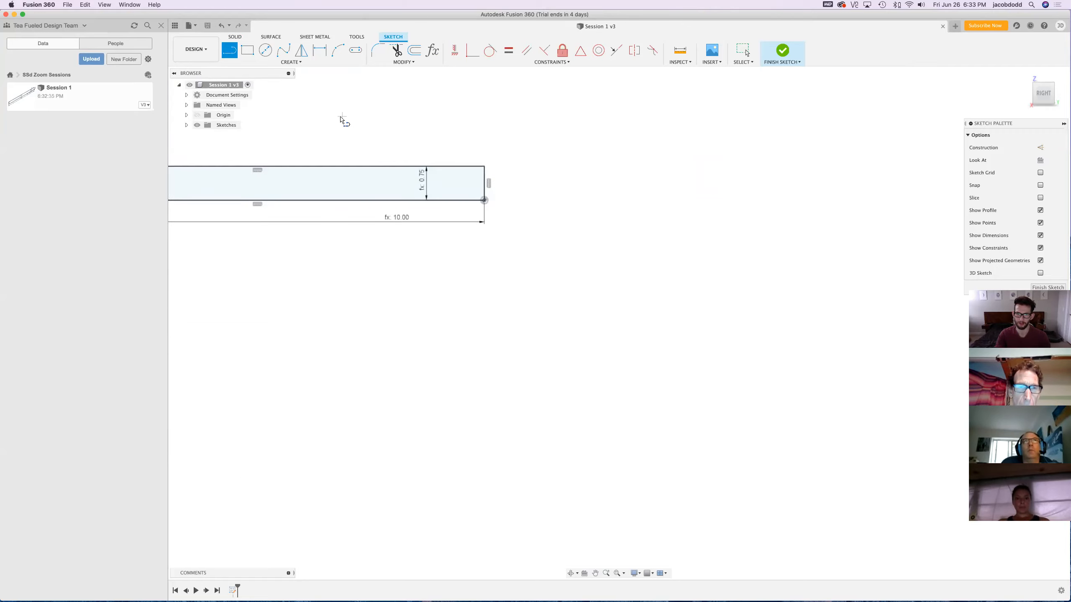
scroll(342, 119, "up", 2)
scroll(763, 139, "up", 2)
scroll(887, 129, "down", 2)
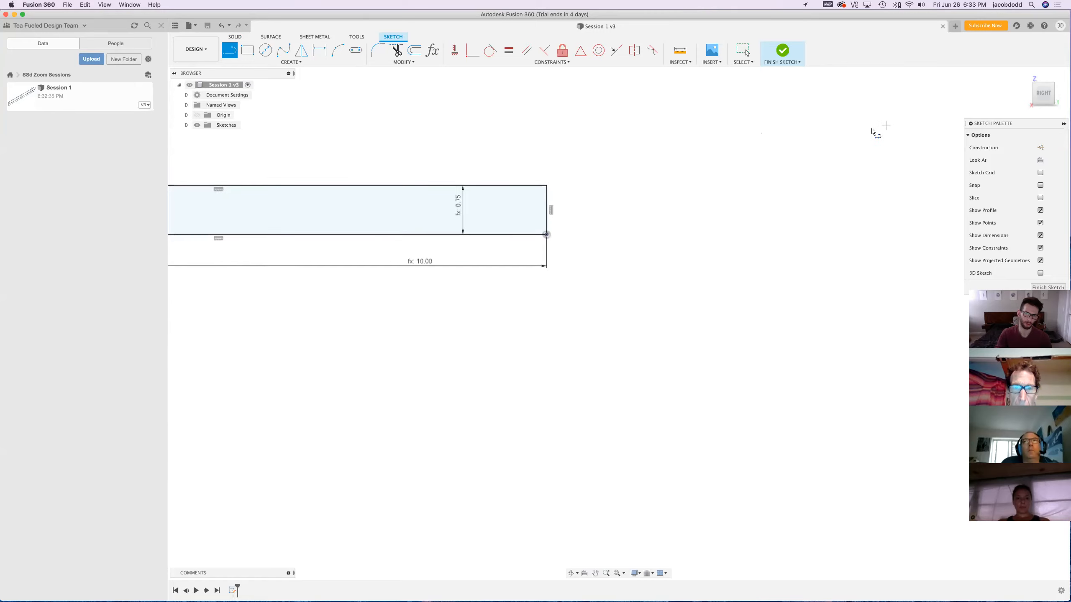
scroll(858, 168, "down", 4)
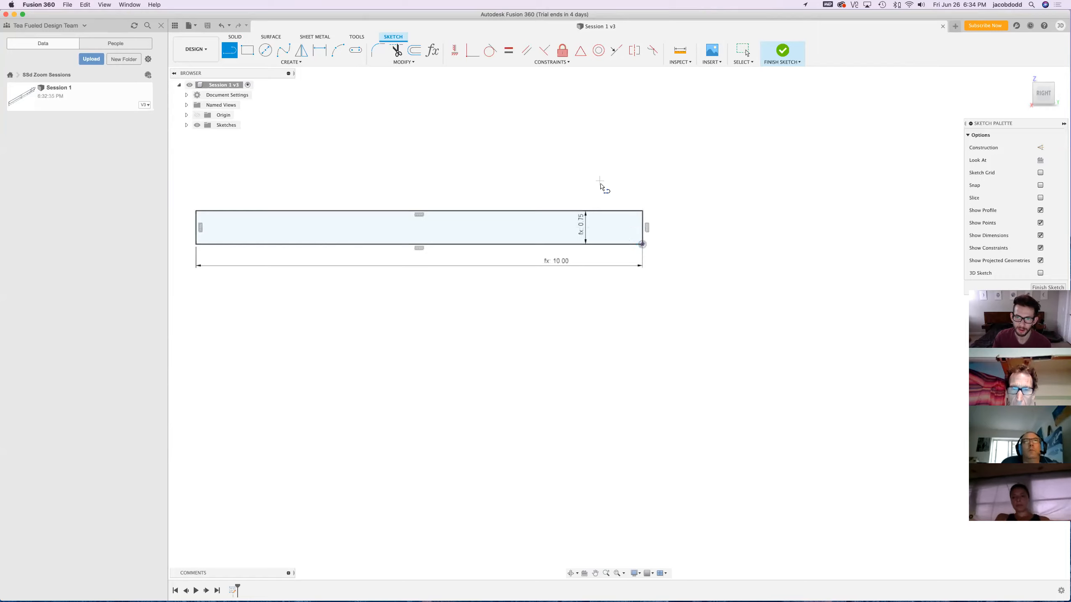
left_click(641, 244)
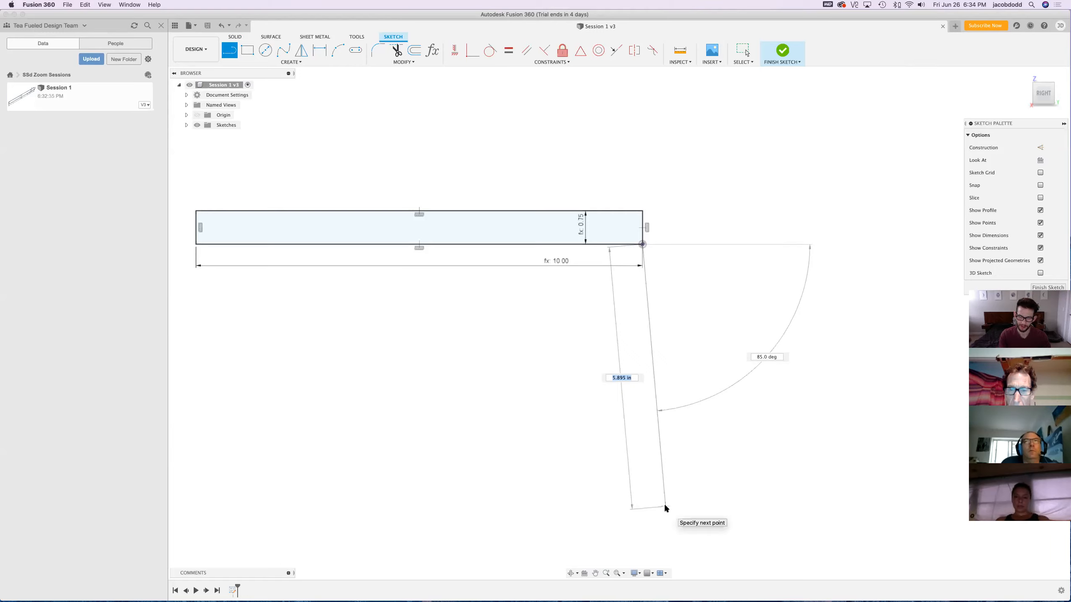
type("back")
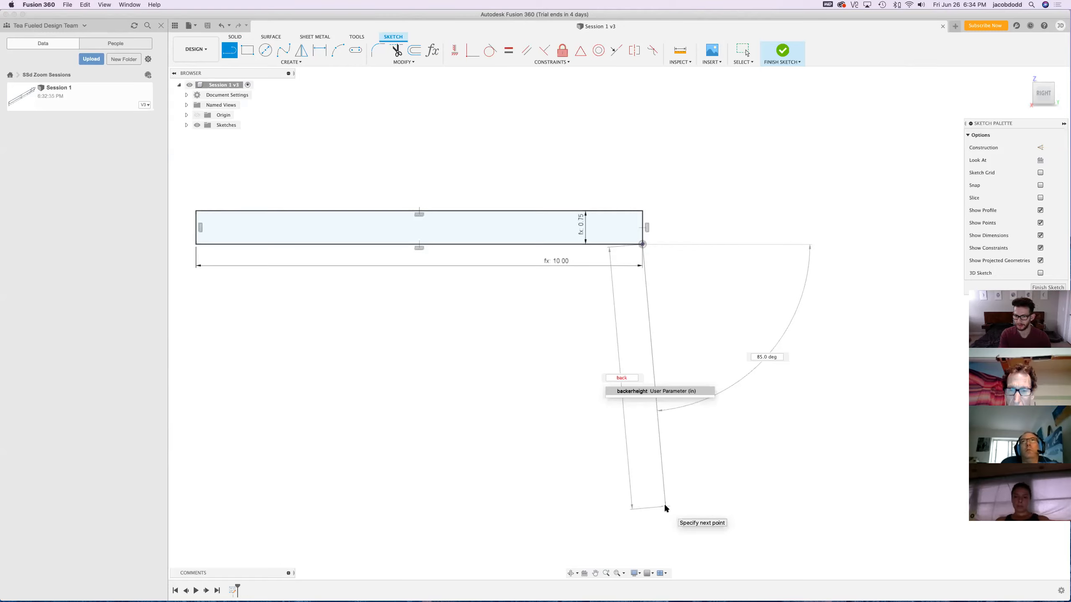
key("Return")
key("Tab")
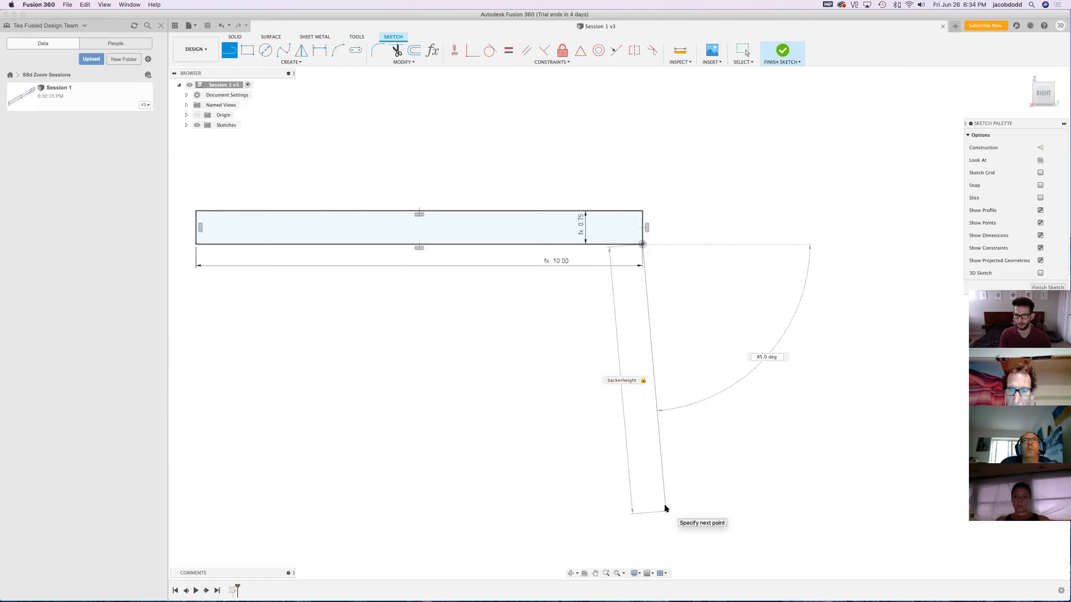
key("Return")
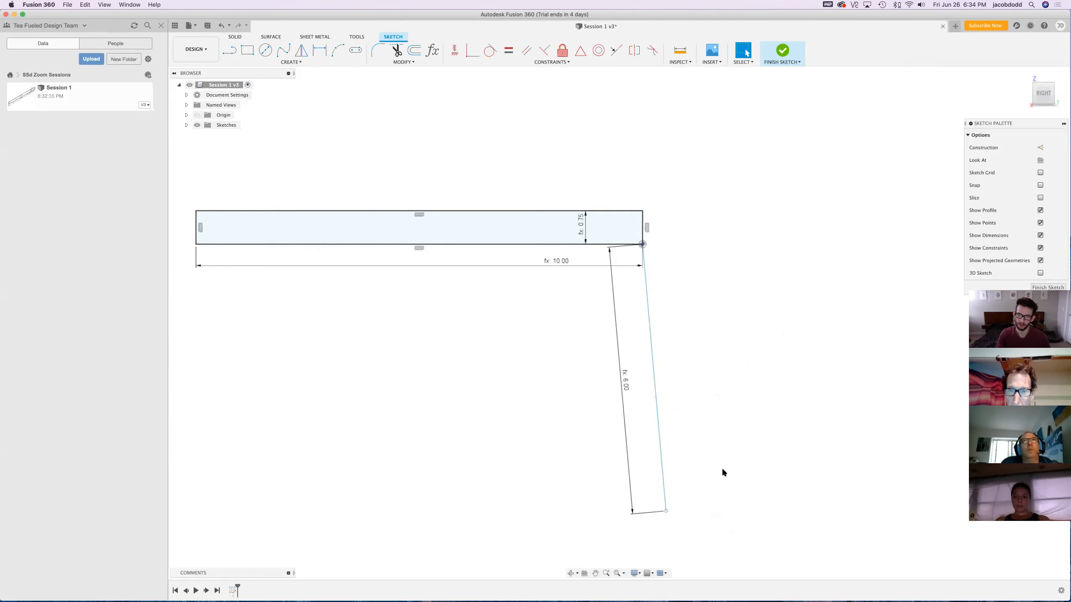
Swing the backer line's free end around the origin and move its length dimension to the line's upper-right side
mouse_move(662, 489)
left_mouse_down()
mouse_move(711, 475)
mouse_move(640, 517)
mouse_move(714, 452)
mouse_move(469, 472)
mouse_move(917, 432)
mouse_move(920, 502)
left_mouse_up()
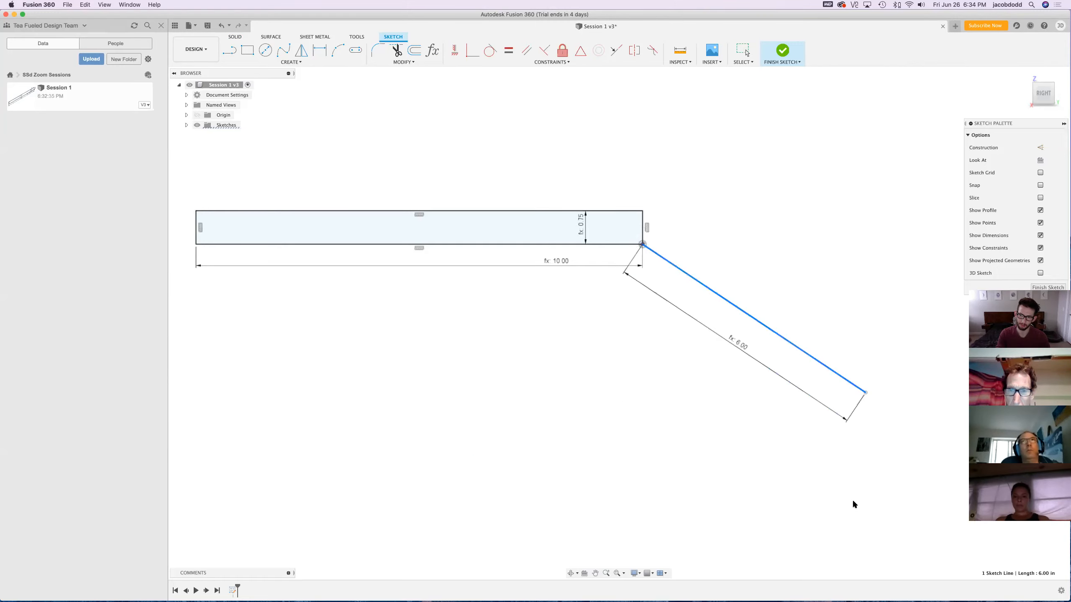
left_click_drag(808, 397, 841, 343)
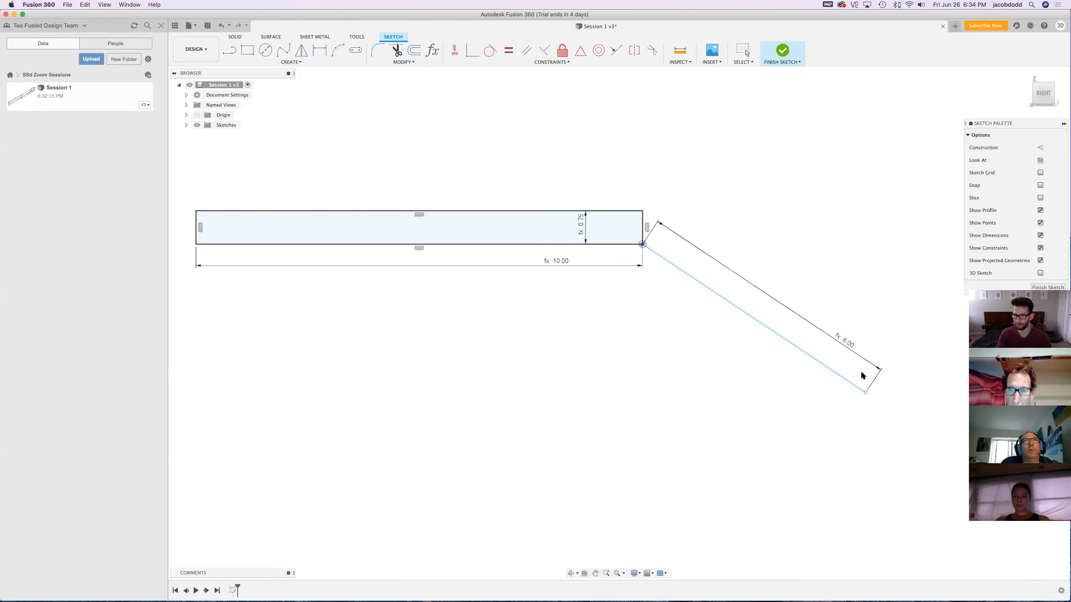
left_click_drag(865, 390, 803, 443)
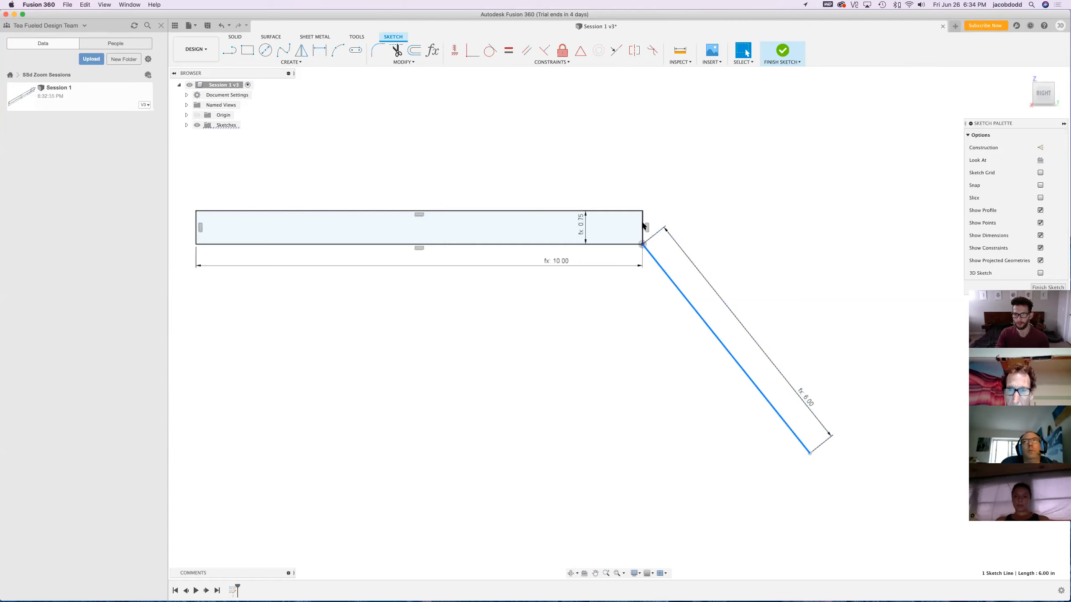
left_click(666, 197)
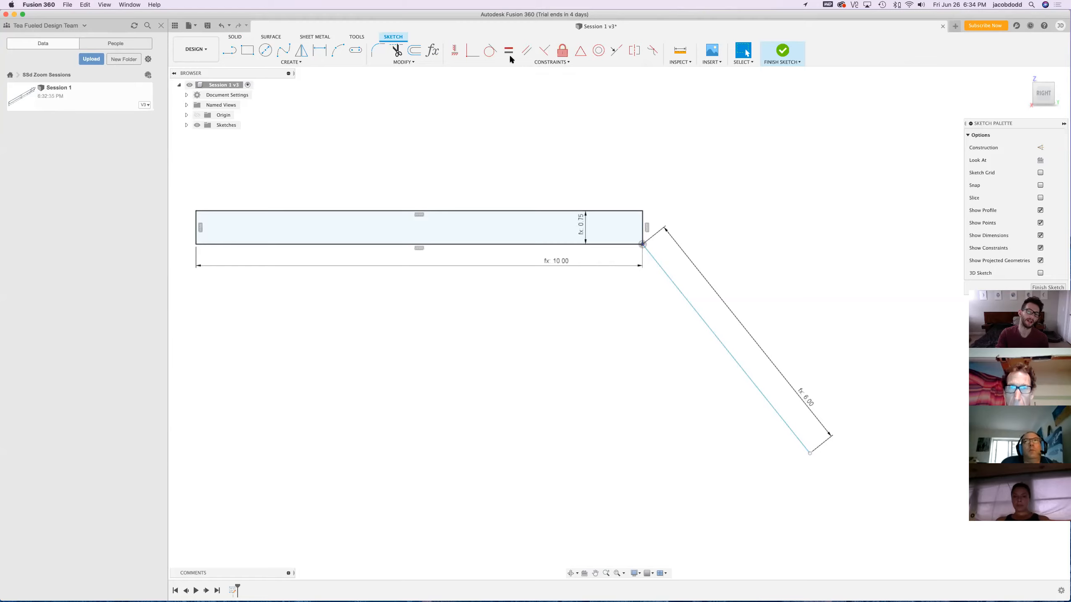
Try the Horizontal/Vertical constraint on the steeply sloping backer line, and undo it
left_click(517, 63)
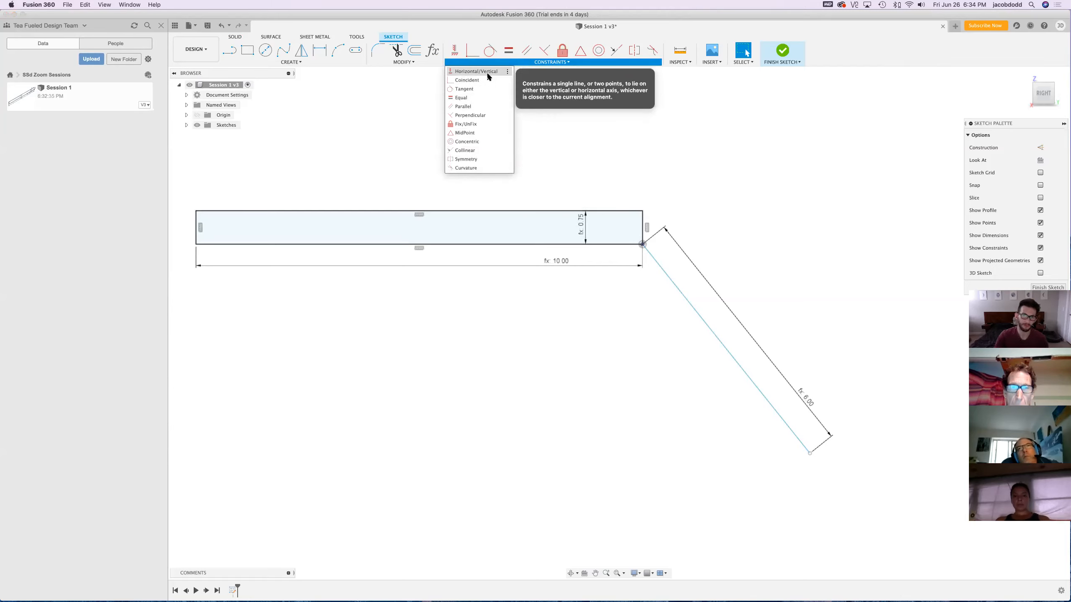
left_click(449, 52)
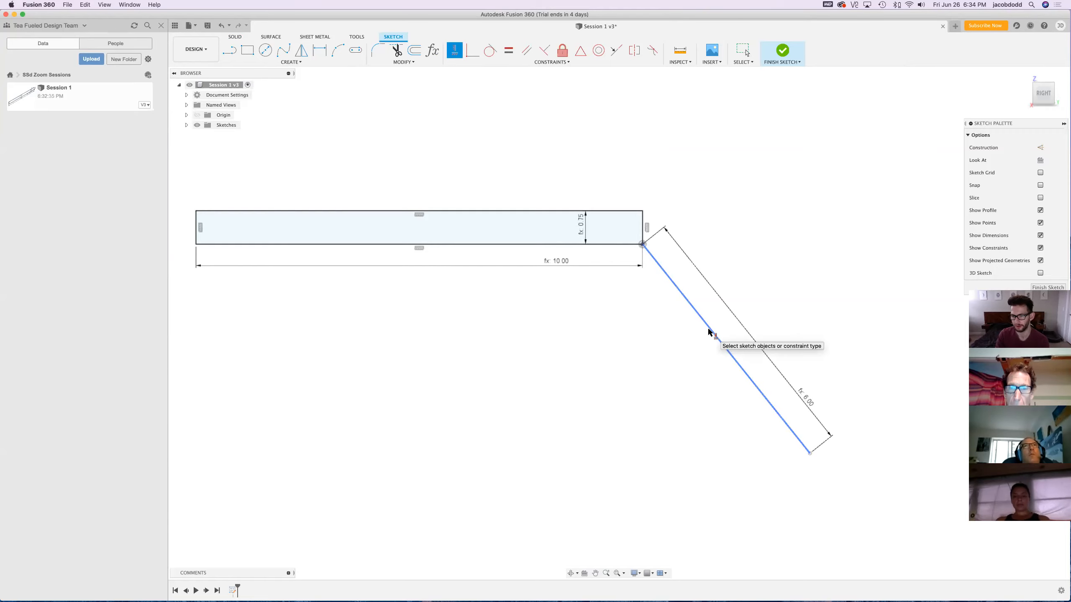
left_click(708, 330)
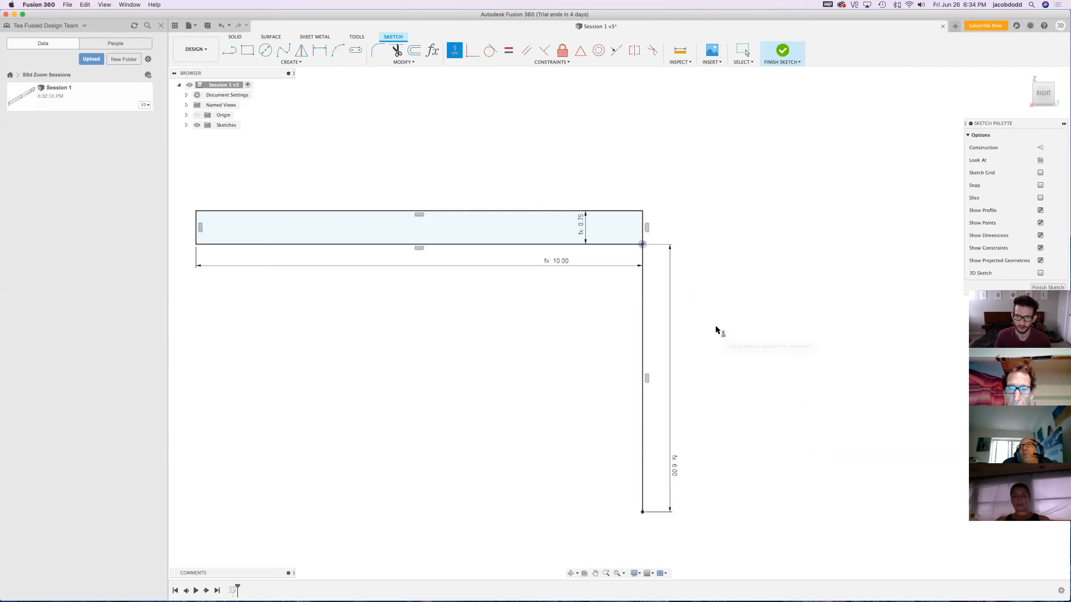
key("super+z")
key("super+z")
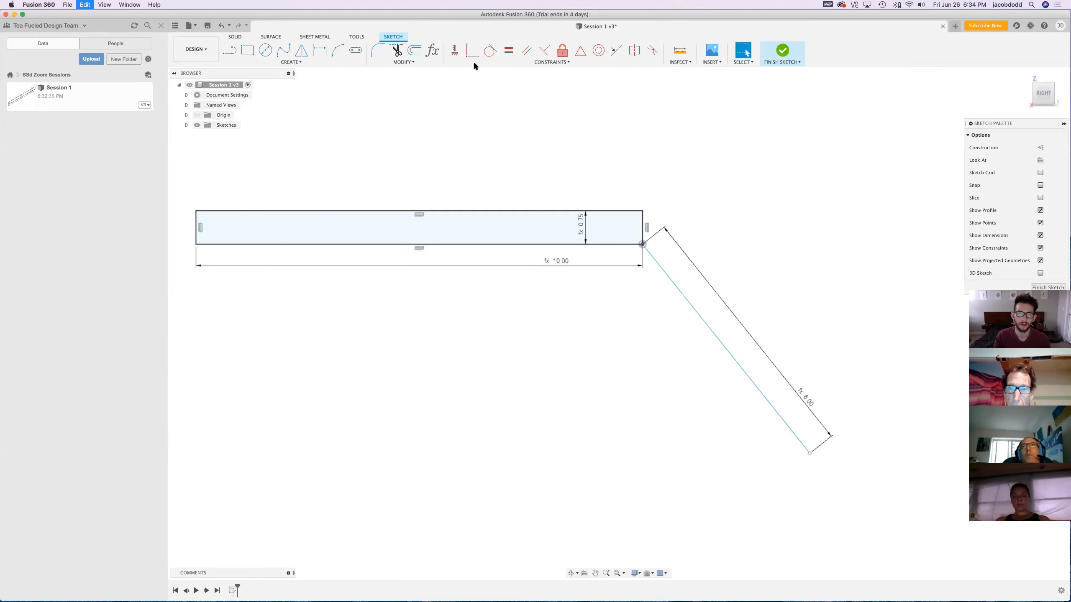
Swing the backer line to a shallow angle, try the Horizontal/Vertical constraint on it again, and undo that constraint
mouse_move(786, 423)
left_mouse_down()
mouse_move(822, 375)
mouse_move(843, 306)
left_mouse_up()
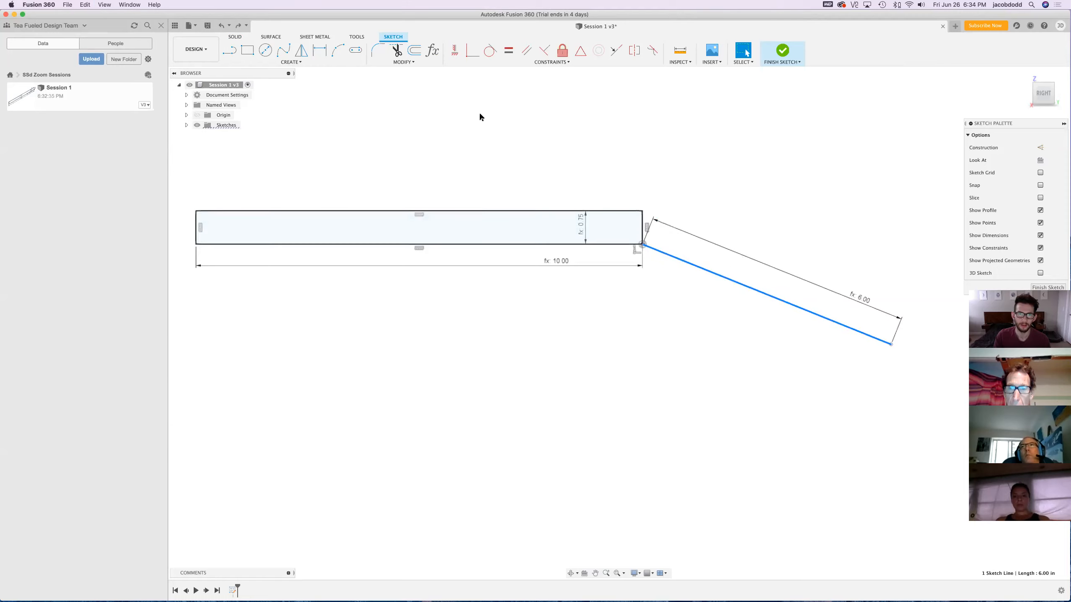
left_click(455, 49)
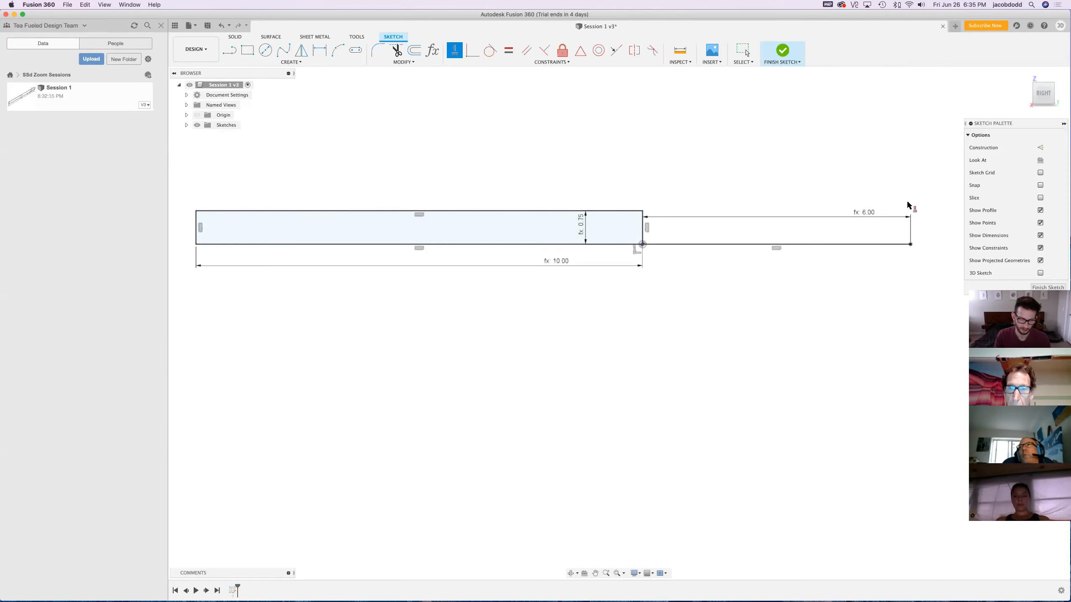
key("Escape")
key("super+z")
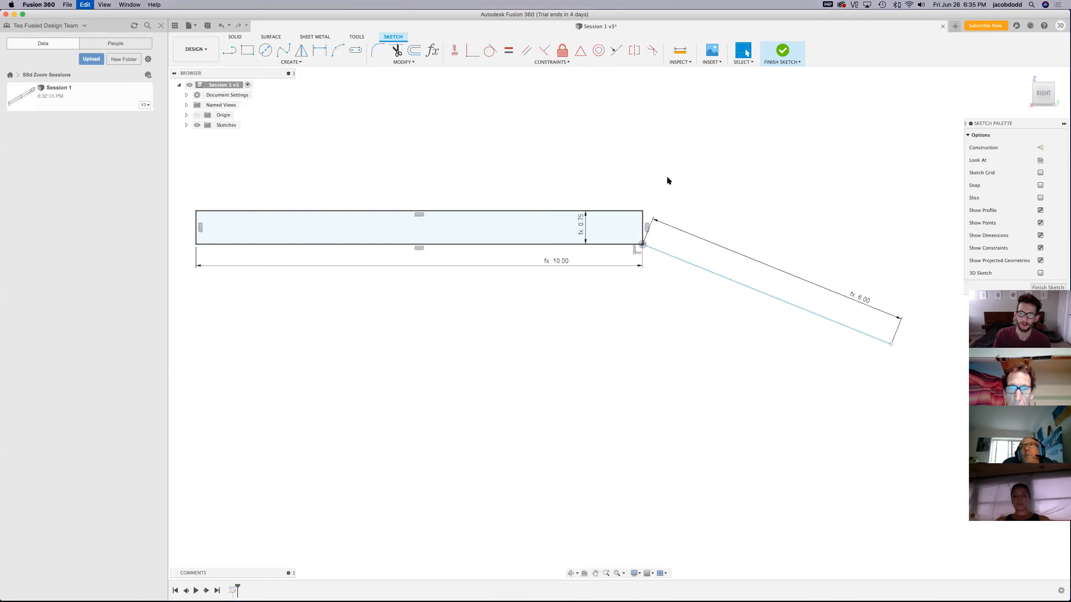
Swing the backer line to a steeper slope and try a Coincident constraint between its free end and the rectangle's bottom edge
left_click(852, 329)
left_click_drag(787, 384, 716, 402)
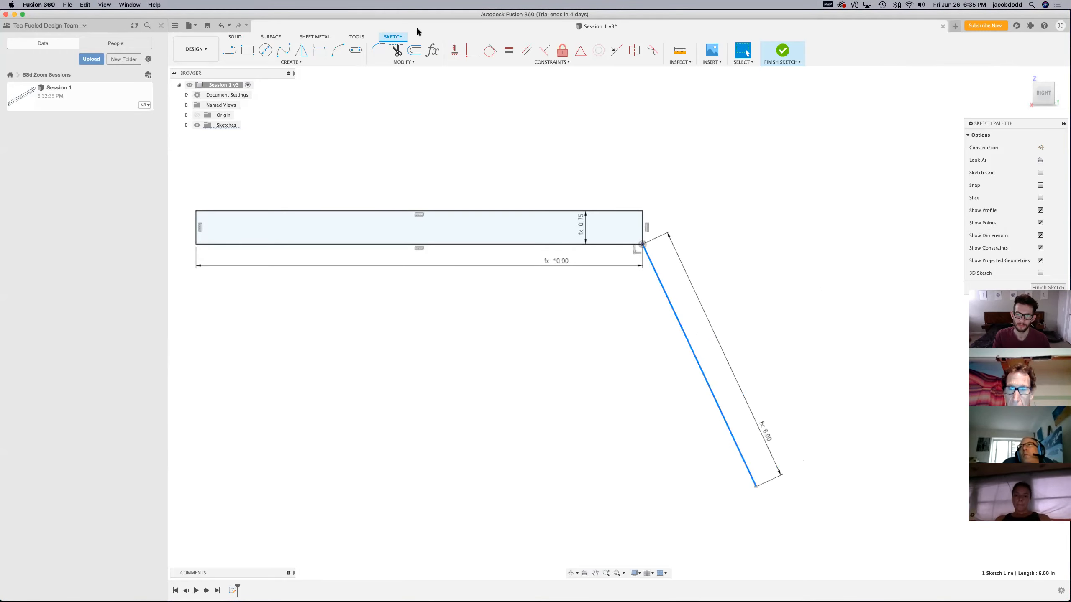
left_click(474, 52)
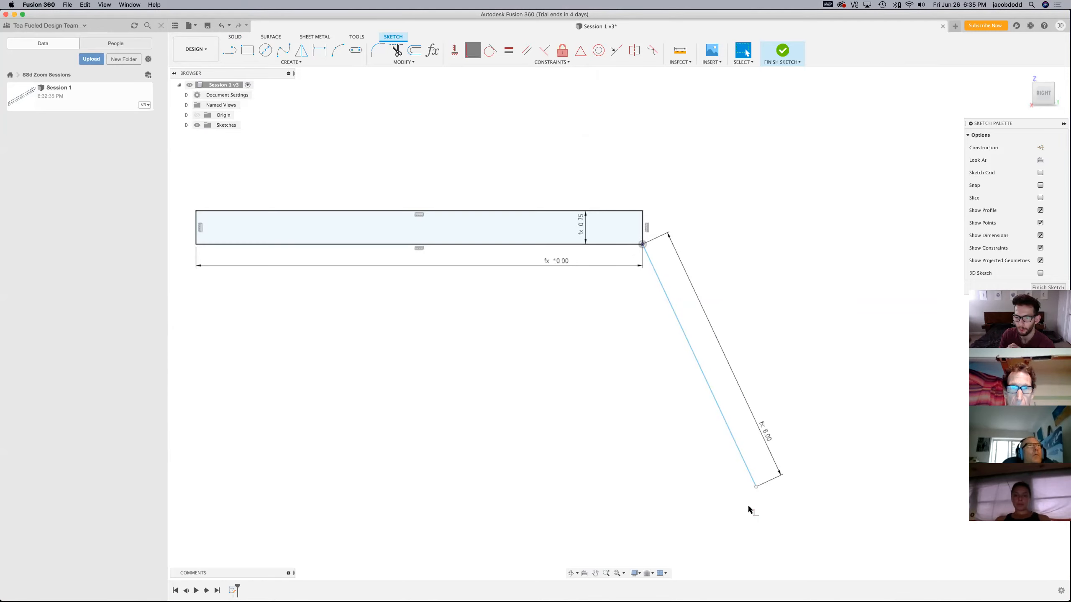
scroll(755, 488, "up", 5)
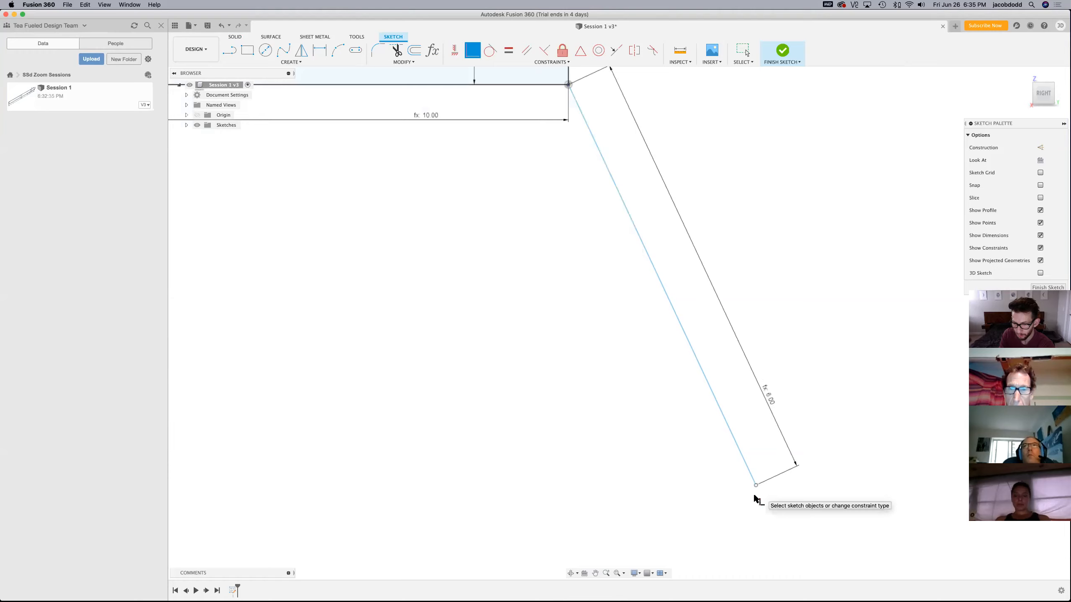
scroll(764, 517, "down", 2)
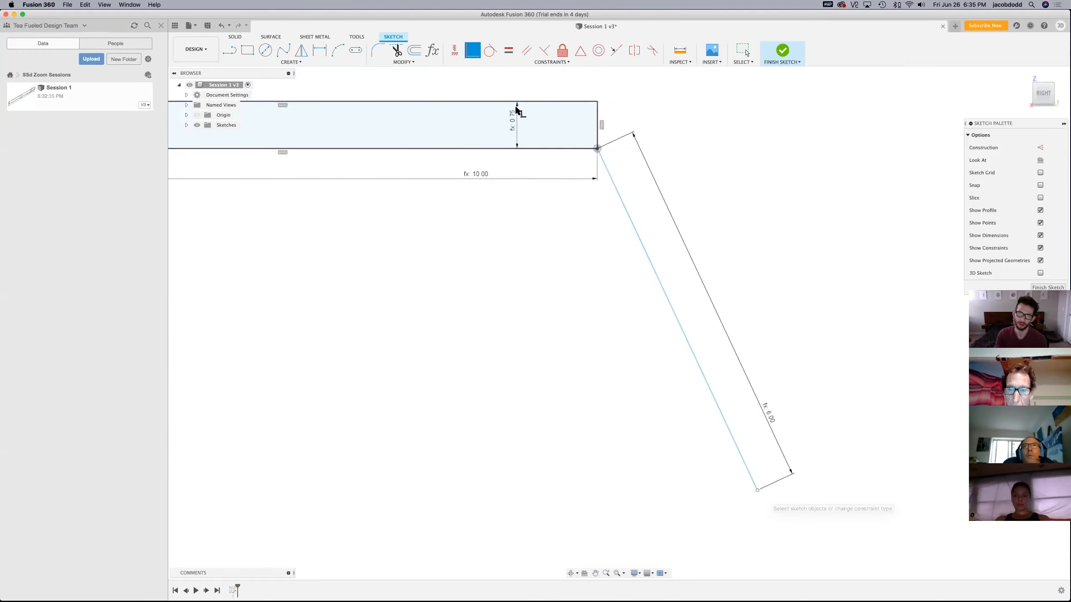
left_click(757, 490)
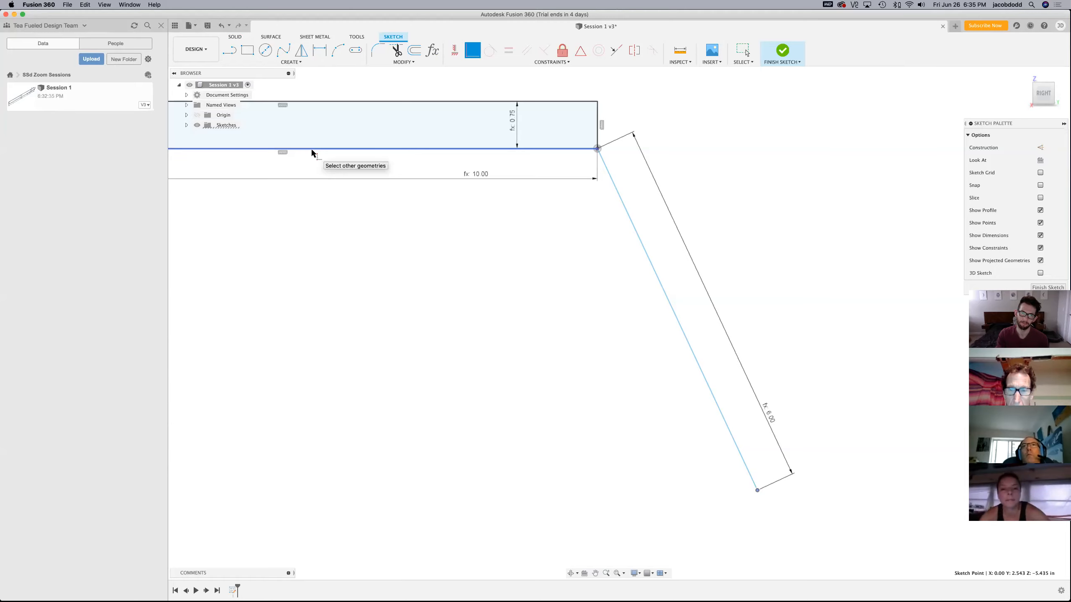
left_click(377, 148)
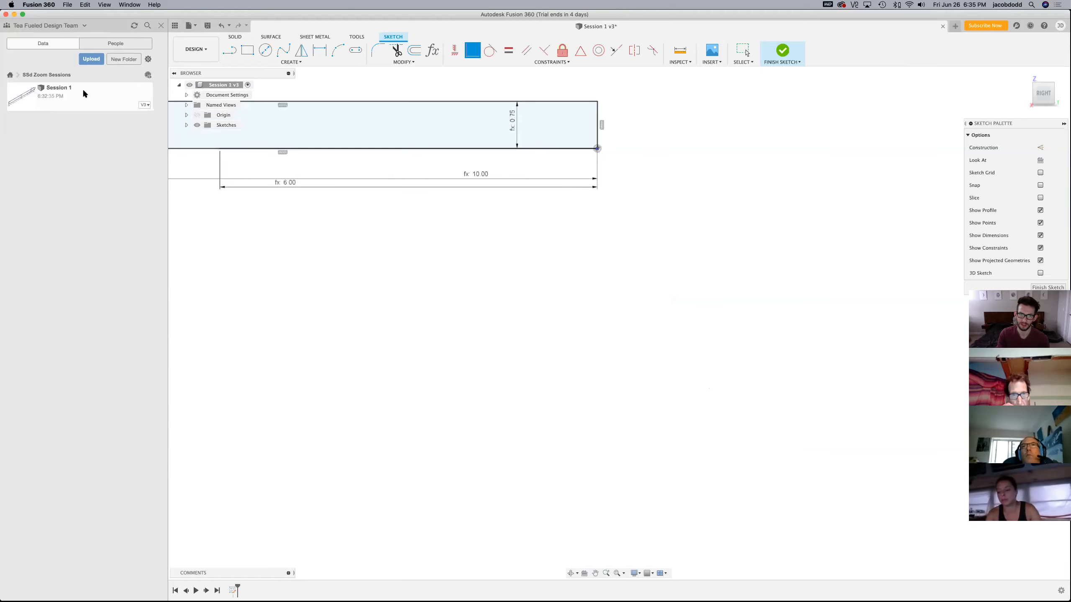
Inspect the backer line overlapping the rectangle's bottom edge, and undo the Coincident constraint
scroll(695, 330, "down", 2)
scroll(306, 184, "up", 3)
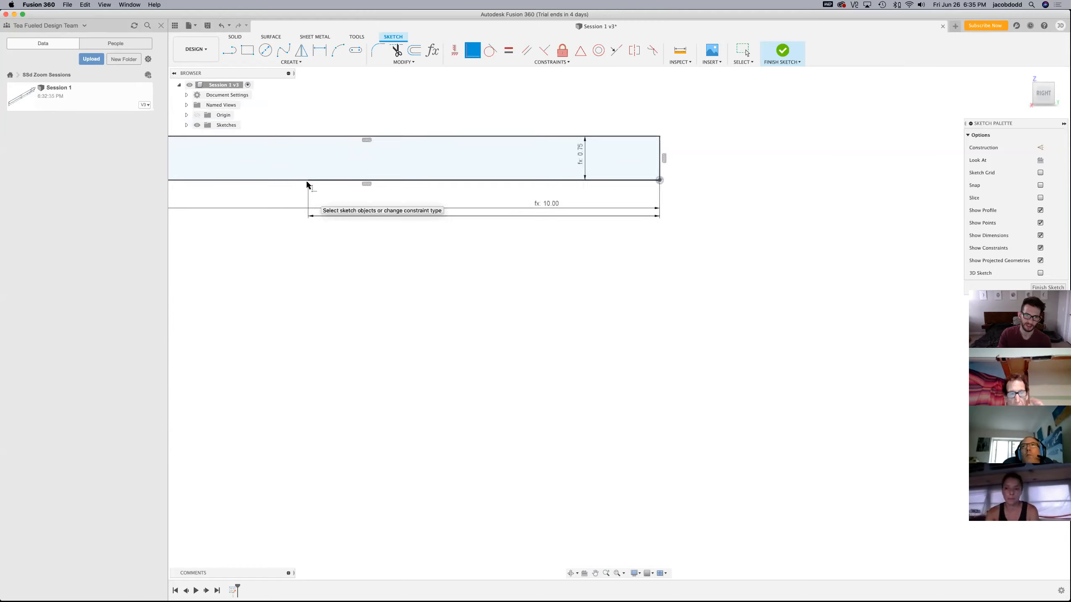
scroll(309, 180, "up", 4)
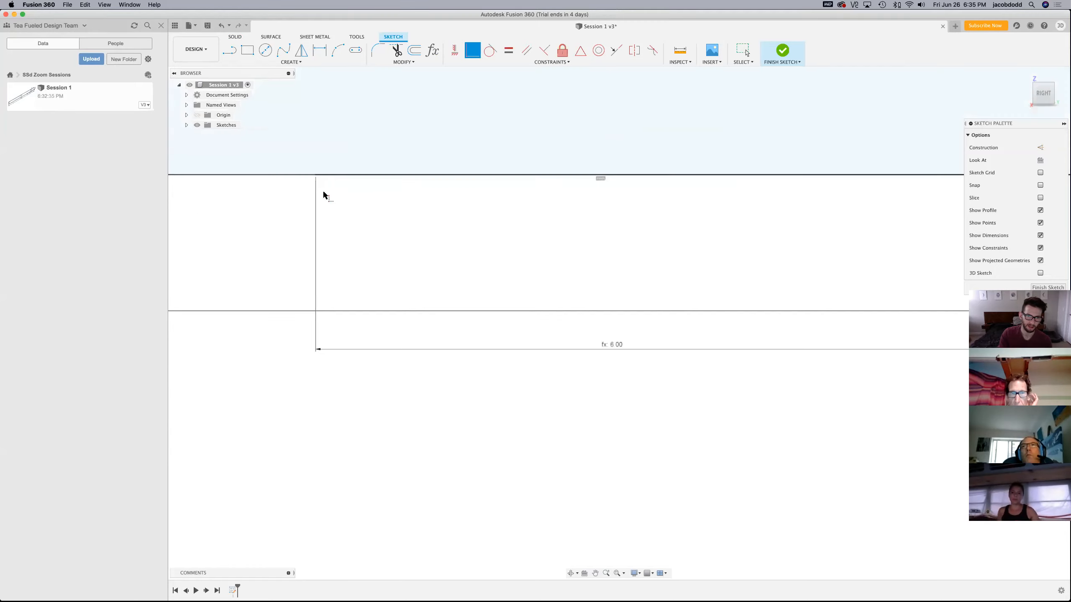
left_click(342, 171)
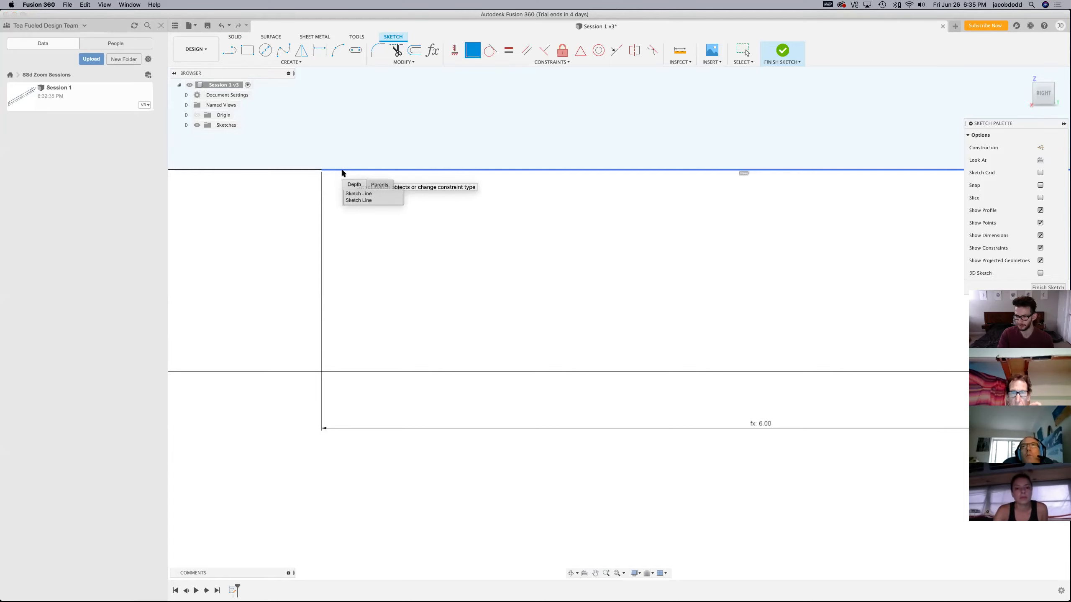
key("Escape")
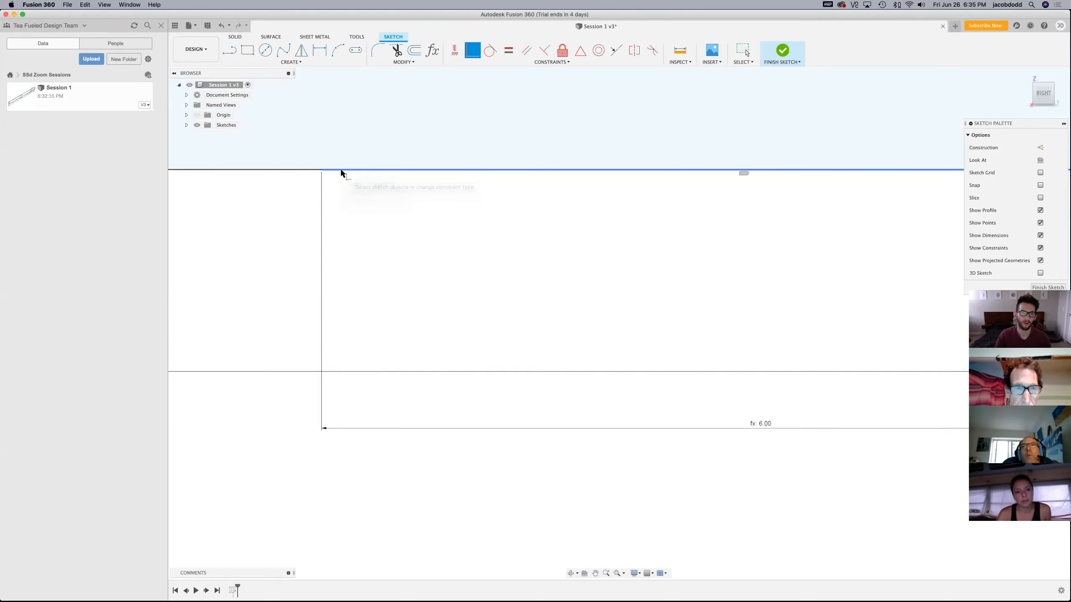
key("super+z")
key("super+z")
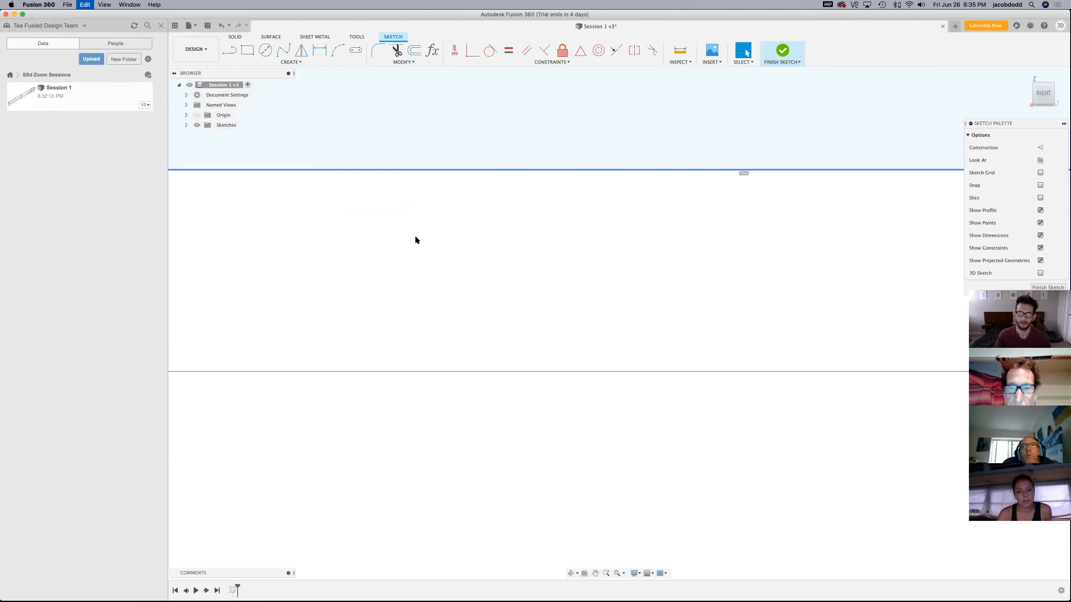
scroll(338, 251, "down", 10)
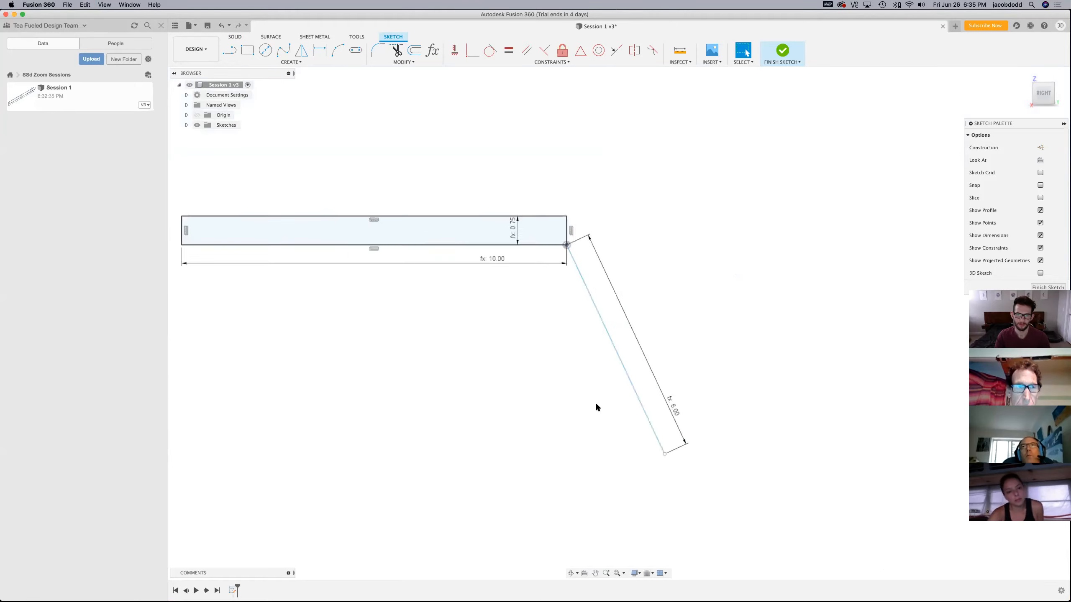
Sketch a small circle below the rectangle's lower-right corner, beside the backer line
scroll(313, 433, "up", 1)
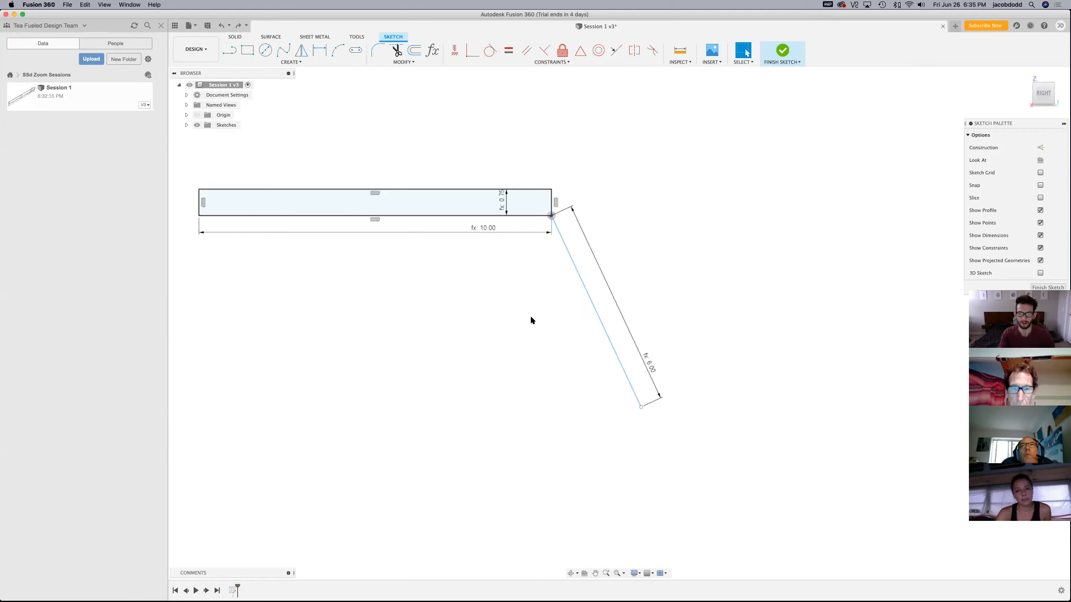
key("c")
left_click(553, 339)
key("Escape")
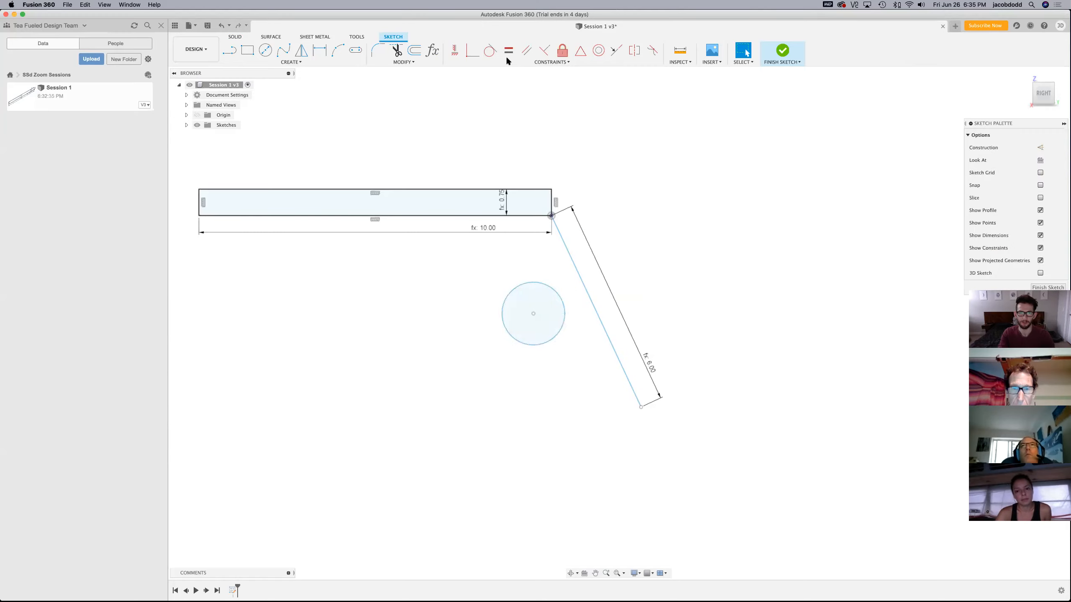
Try the Tangent constraint between the circle and the backer line, move both to test it, and undo the circle
left_click(557, 290)
left_click(591, 297)
key("Escape")
left_click_drag(569, 336, 546, 358)
left_click_drag(729, 291, 643, 377)
key("super+z")
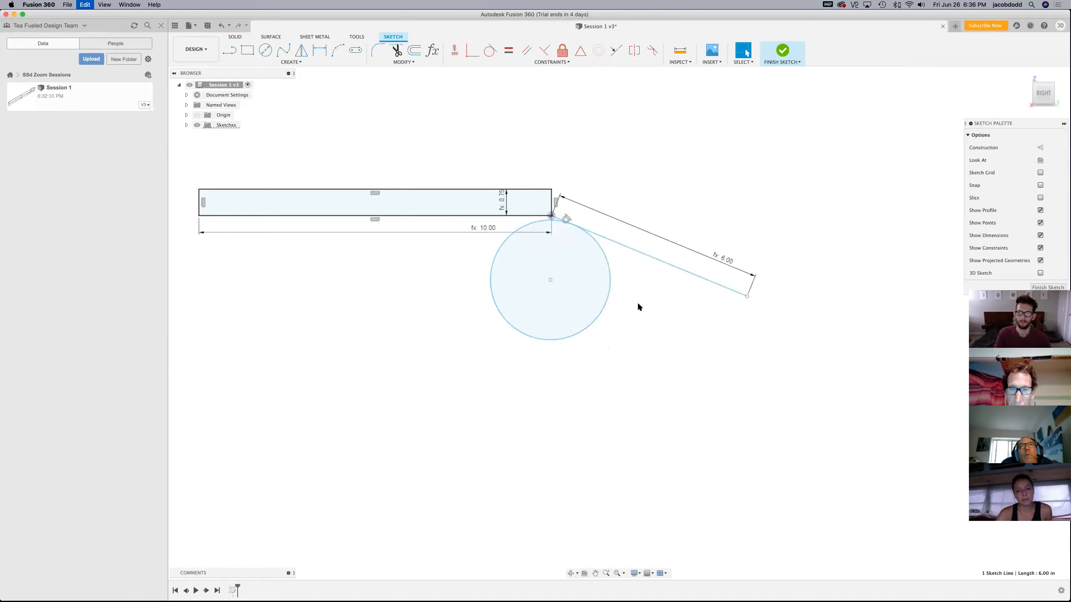
key("super+z")
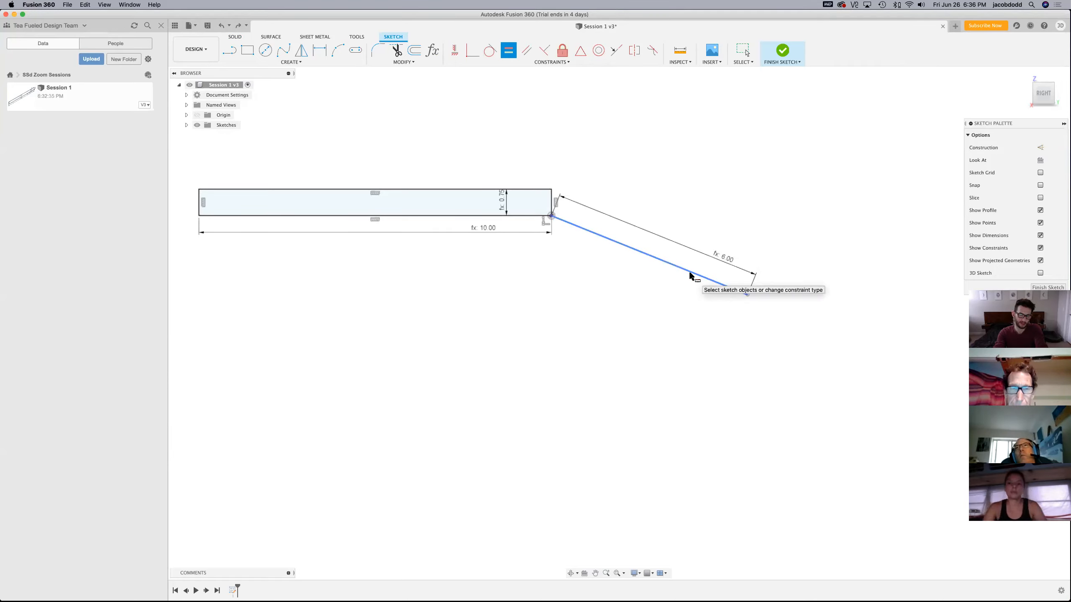
Sketch two separate circles of clearly different sizes below the rectangle, the larger one overlapping its lower-right corner
key("Escape")
key("c")
left_click(337, 309)
left_click(382, 333)
left_click(547, 325)
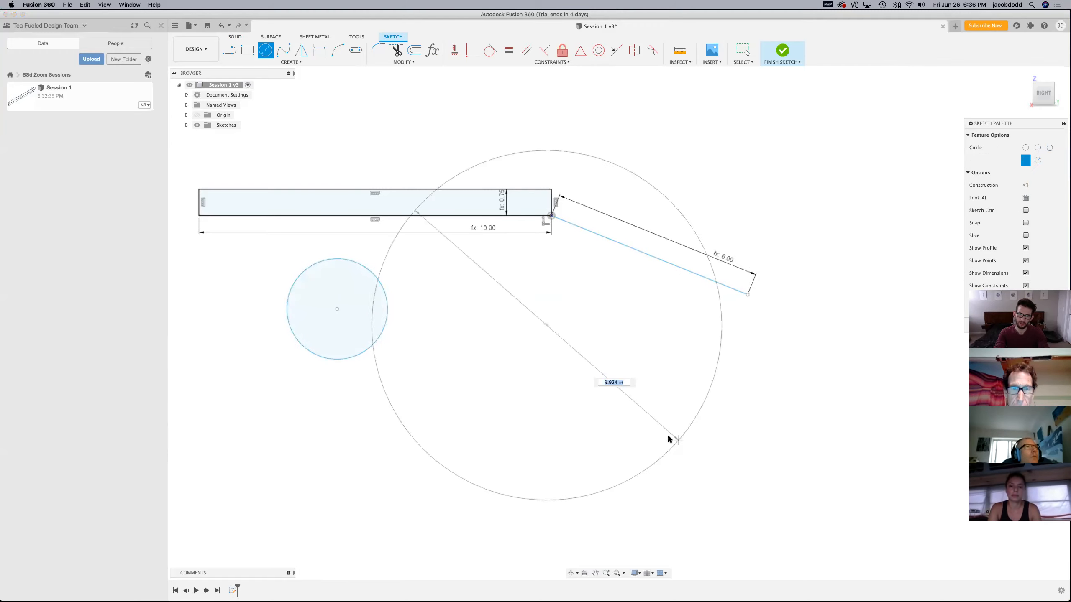
left_click(645, 411)
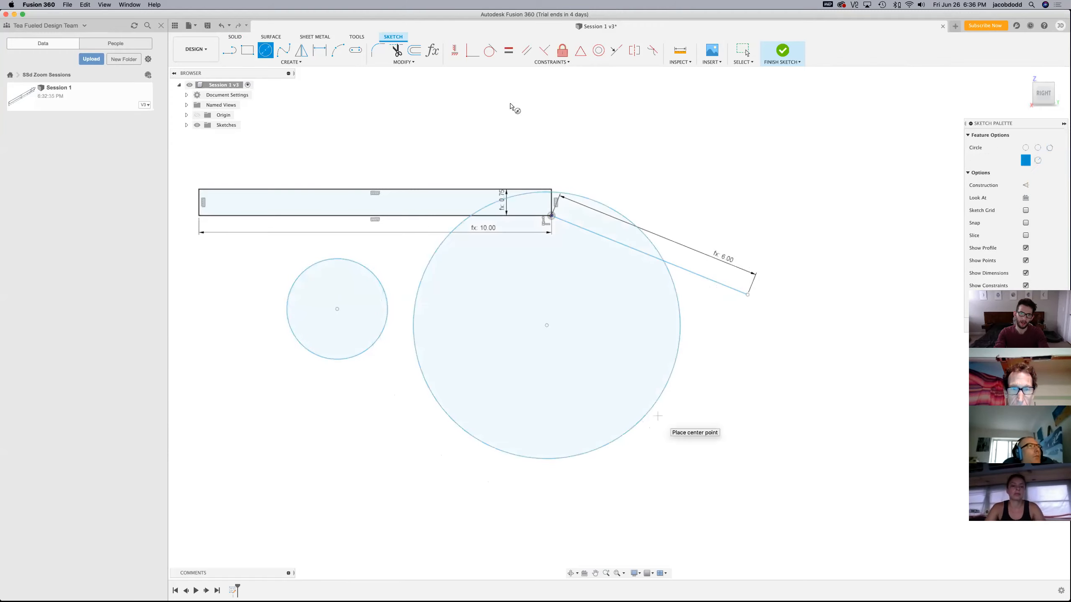
Apply the Equal constraint to the two circles and resize one of them to test it
left_click(510, 51)
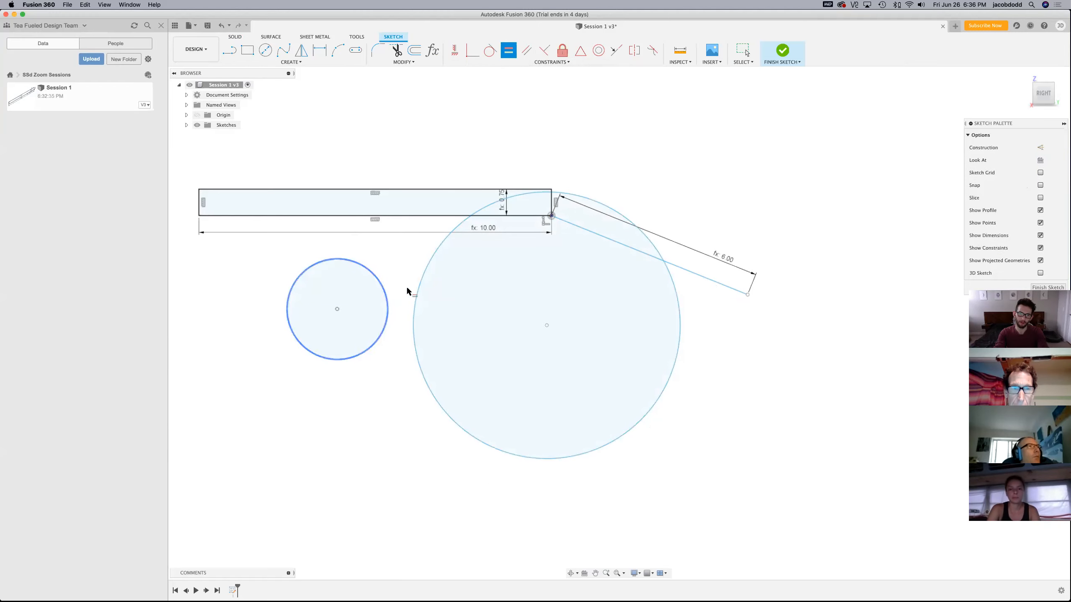
left_click(431, 316)
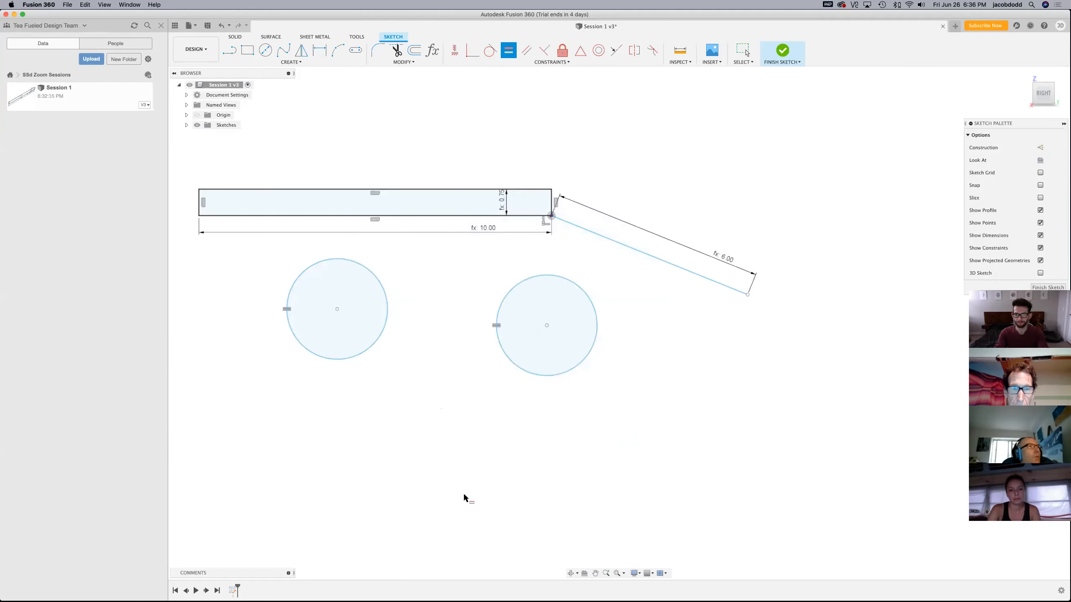
key("Escape")
left_click_drag(549, 371, 557, 393)
Undo the resize and the Equal constraint, and remove both circles from the sketch
key("super+z")
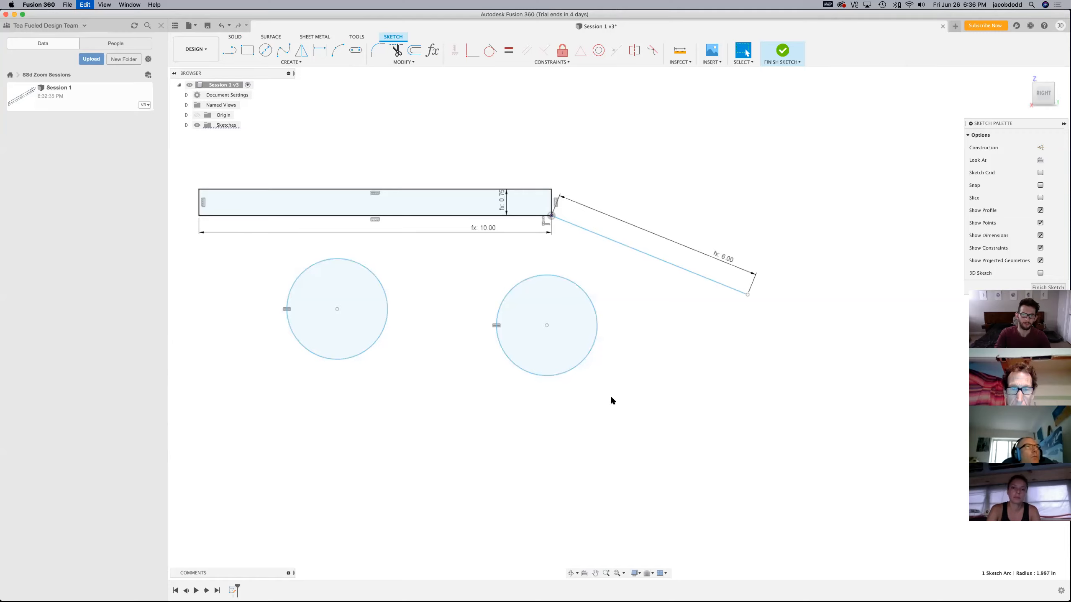
key("Delete")
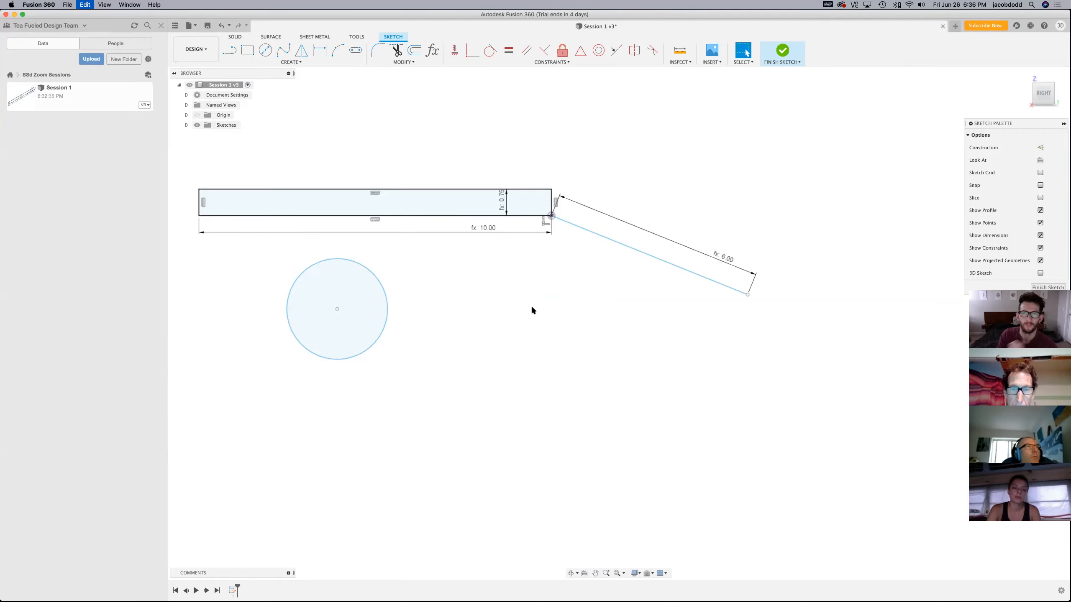
key("super+z")
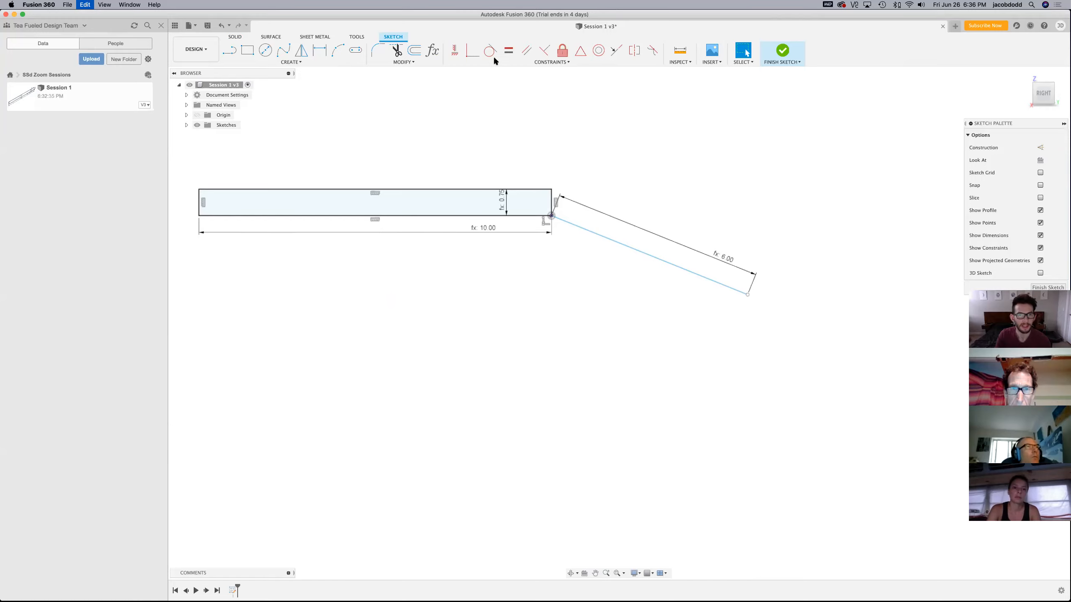
Try the Perpendicular constraint between the backer line and the rectangle's right edge, and undo it
left_click(522, 50)
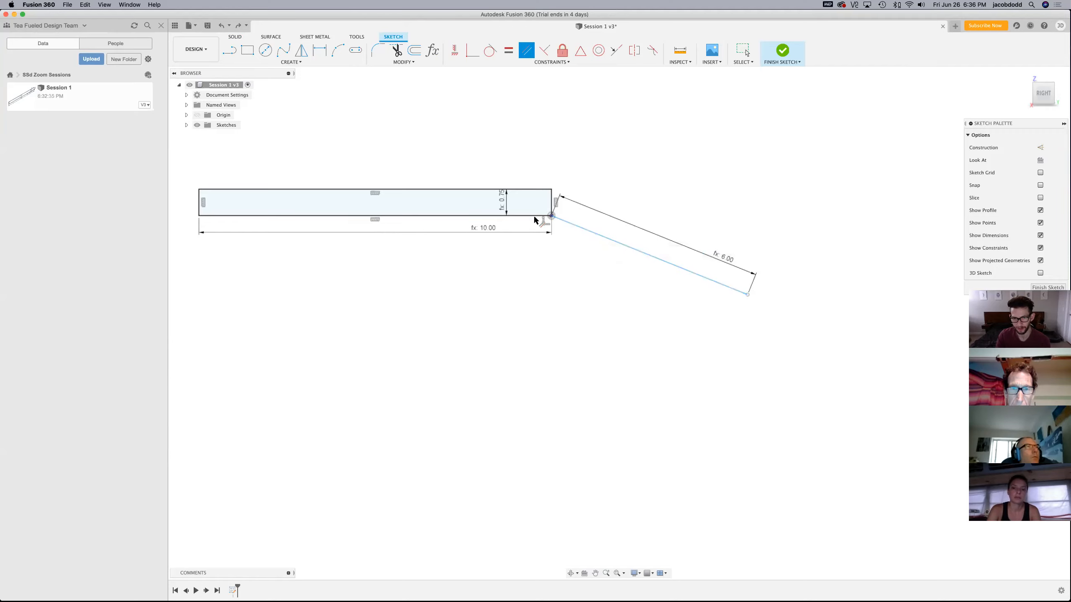
left_click(543, 49)
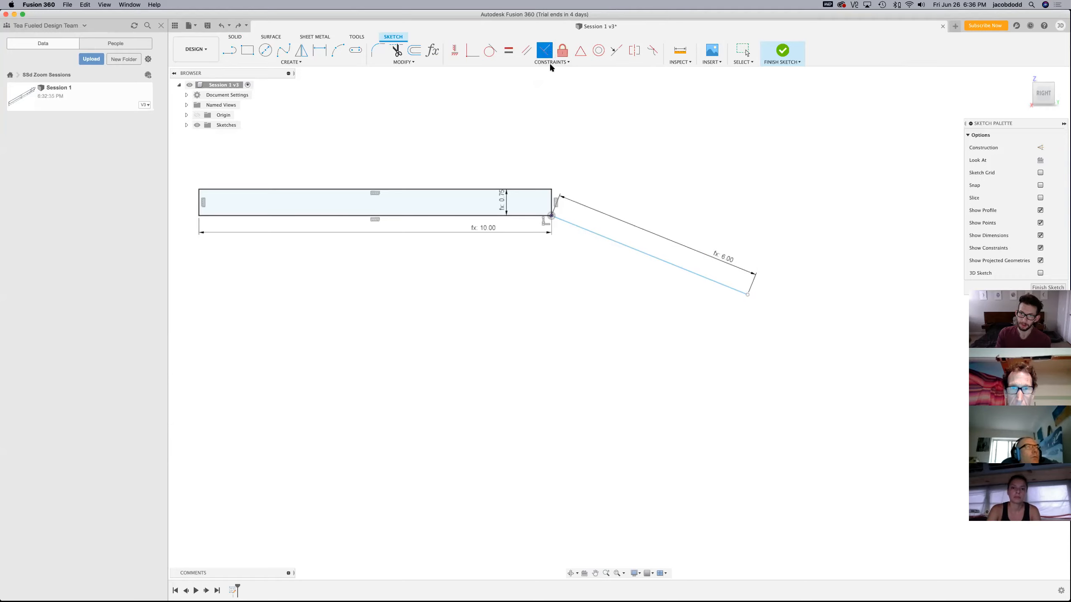
left_click(609, 238)
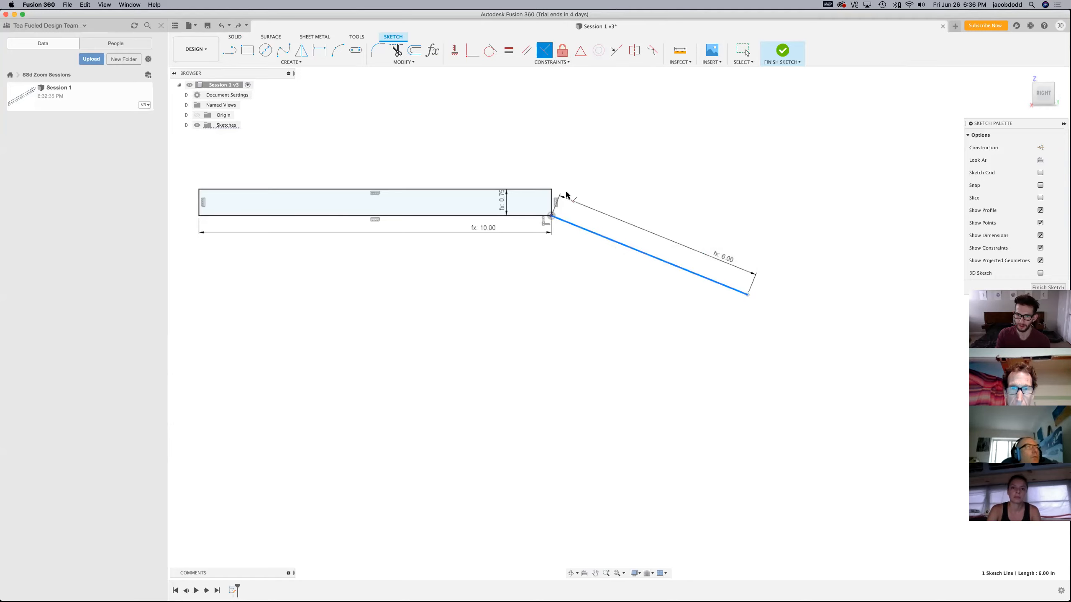
left_click(552, 205)
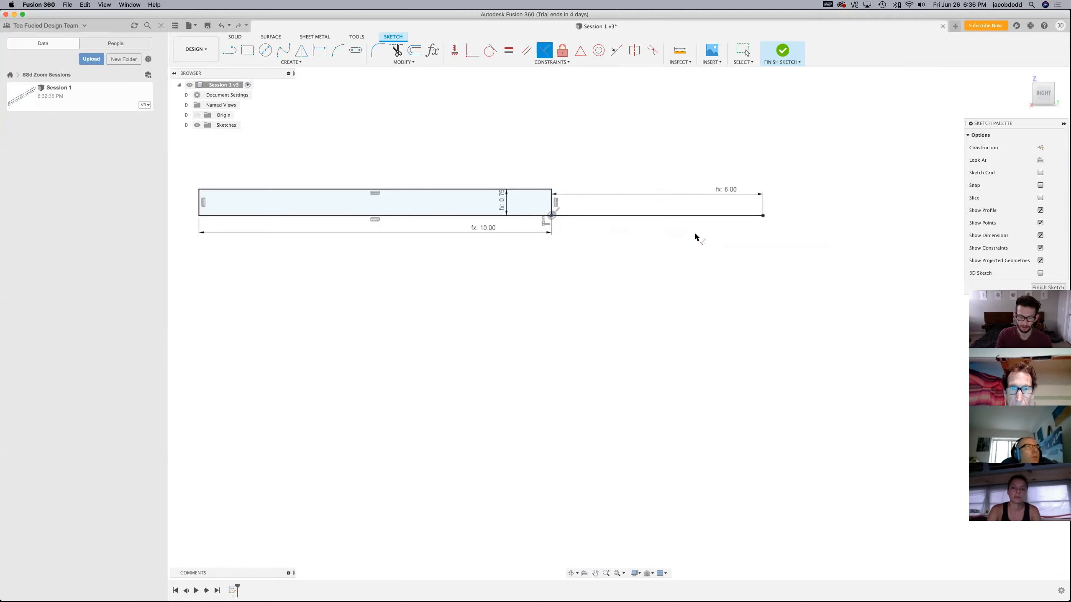
key("Escape")
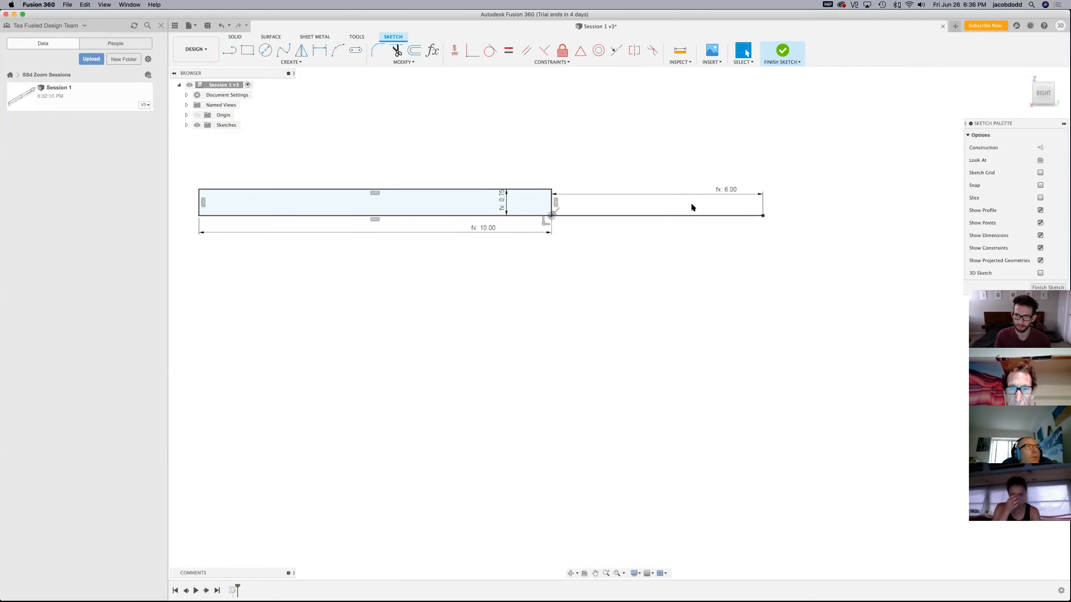
Swing the backer line downward, try the Perpendicular constraint between it and the rectangle's bottom edge, and undo that constraint
mouse_move(699, 212)
left_mouse_down()
mouse_move(712, 280)
mouse_move(632, 326)
left_mouse_up()
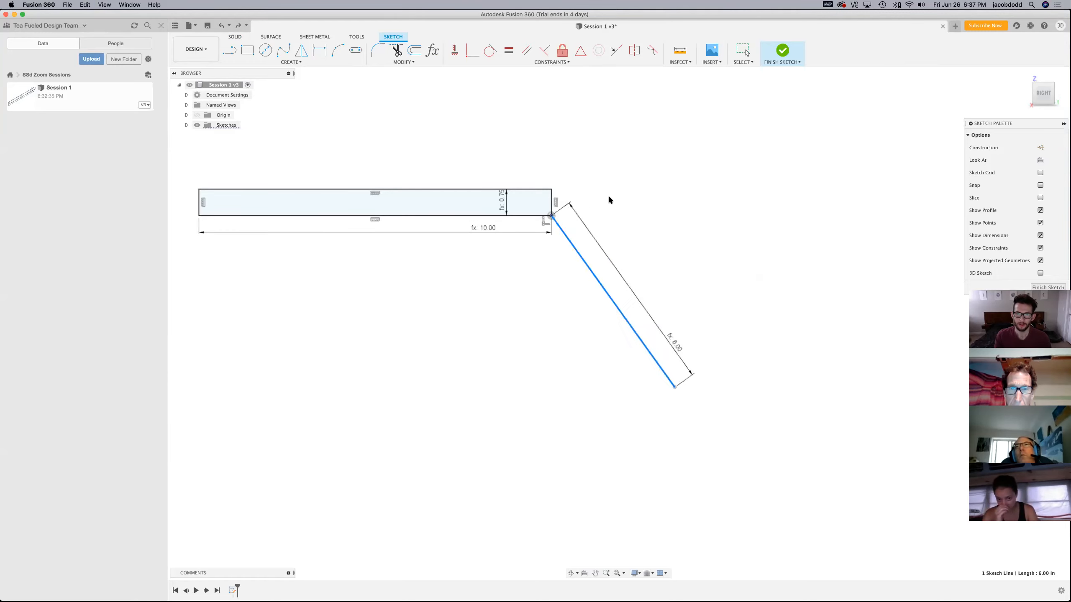
left_click(542, 51)
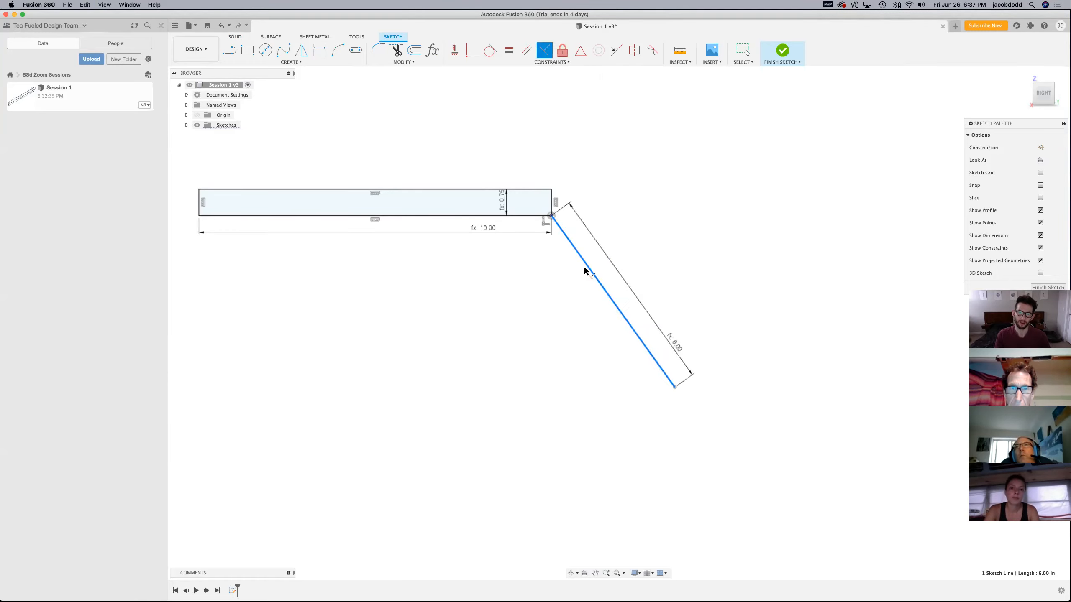
left_click(534, 215)
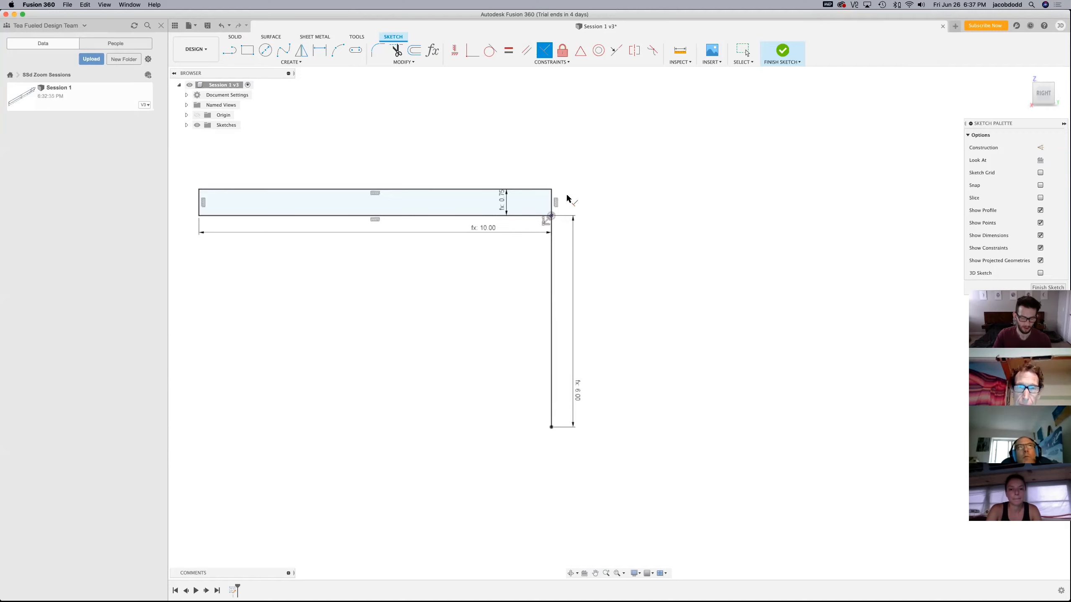
key("Escape")
key("super+z")
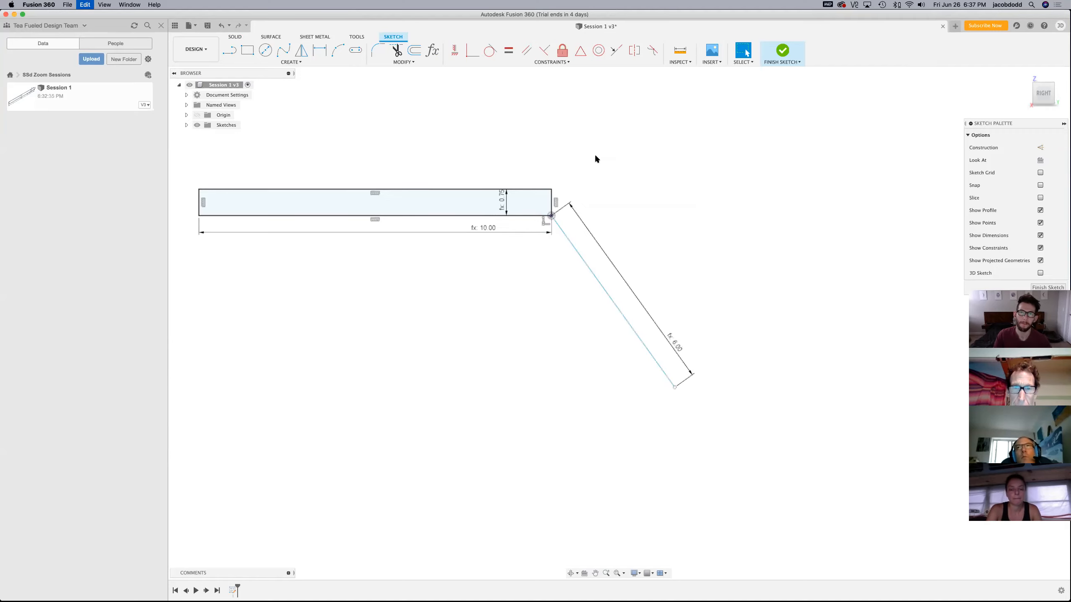
Sketch a free, slightly sloping line below the rectangle for trying out the Midpoint constraint
left_click(583, 56)
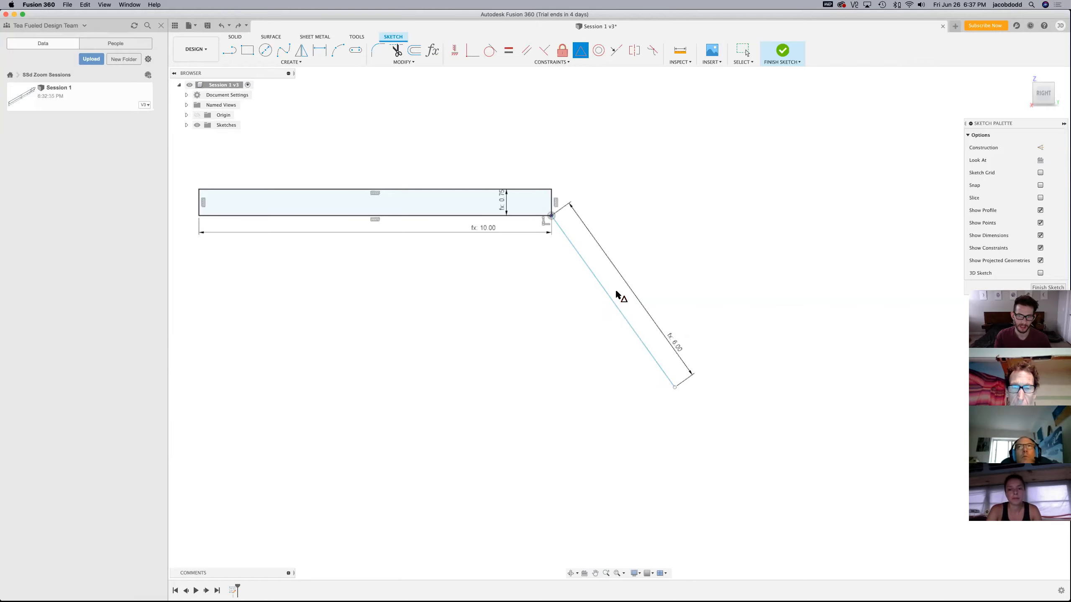
key("Escape")
key("l")
left_click(379, 336)
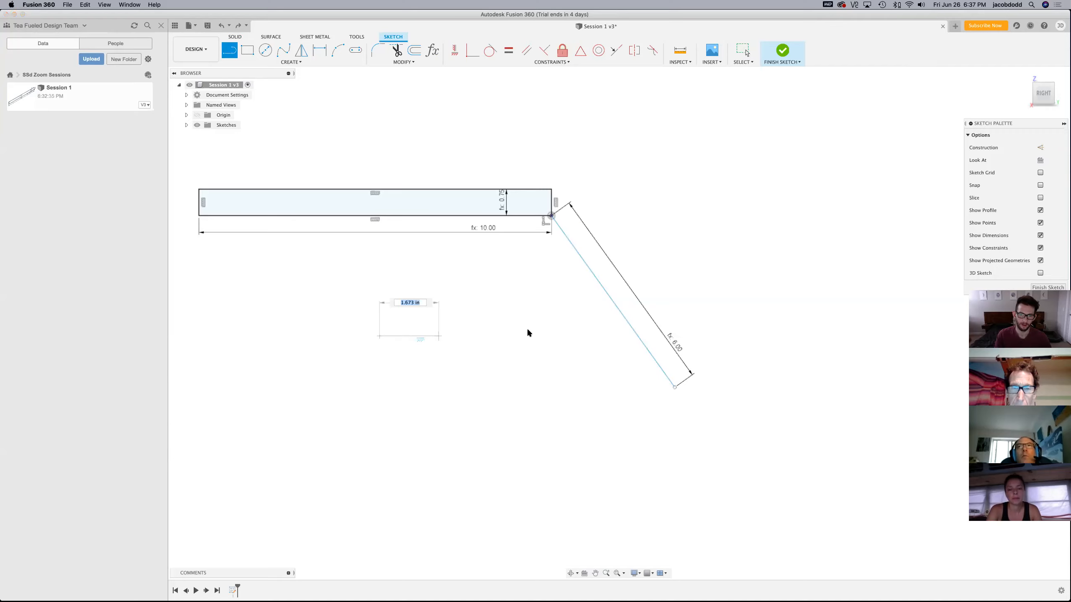
left_click(528, 330)
key("Escape")
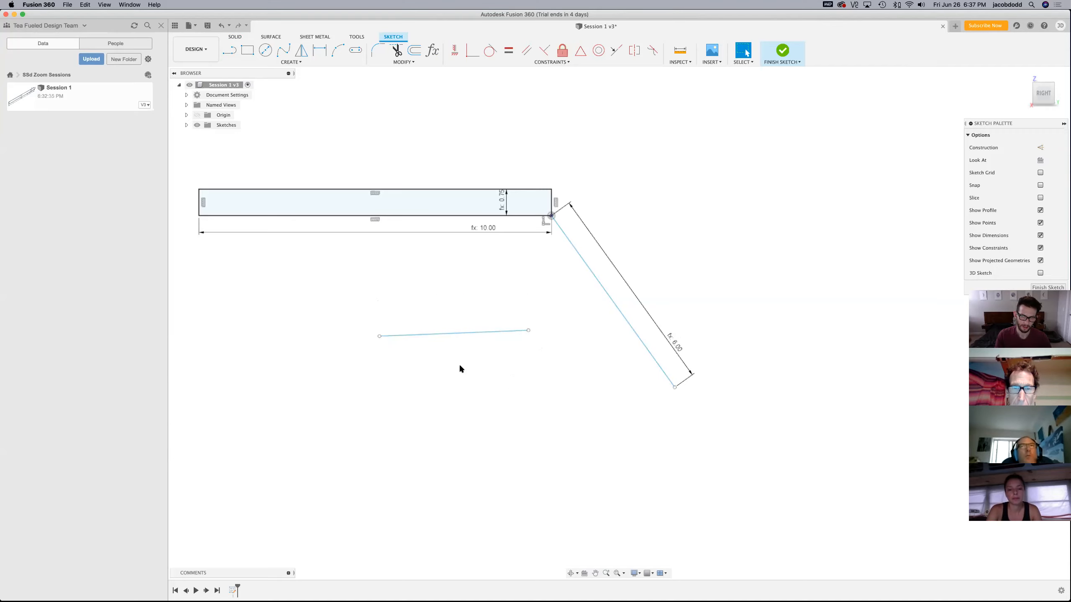
Sketch a near-vertical line about 1.8 in long below the middle of the sloping line
key("l")
left_click(460, 365)
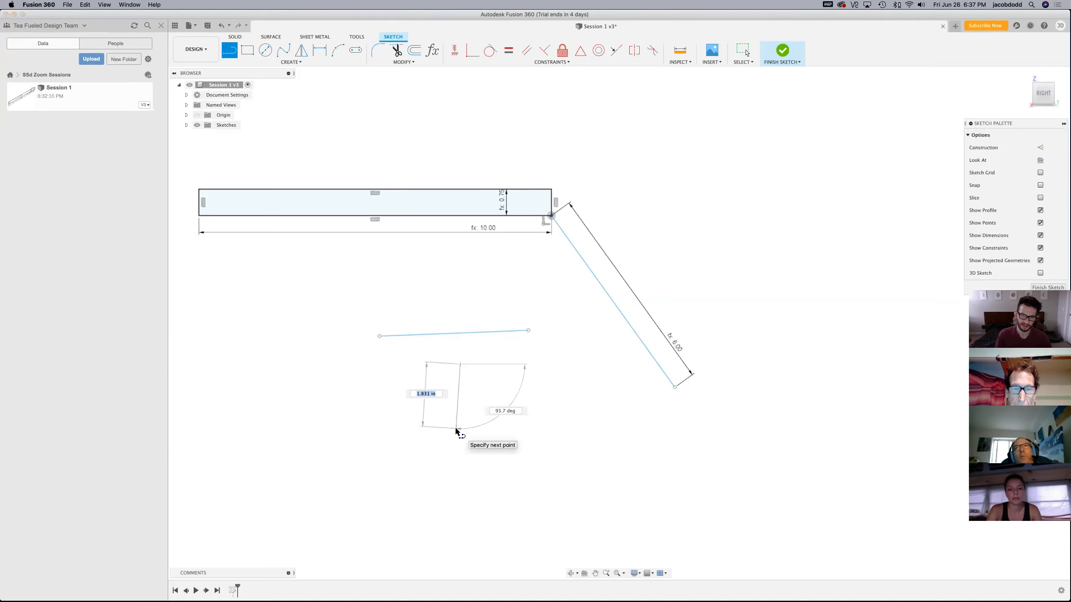
left_click(455, 429)
key("Escape")
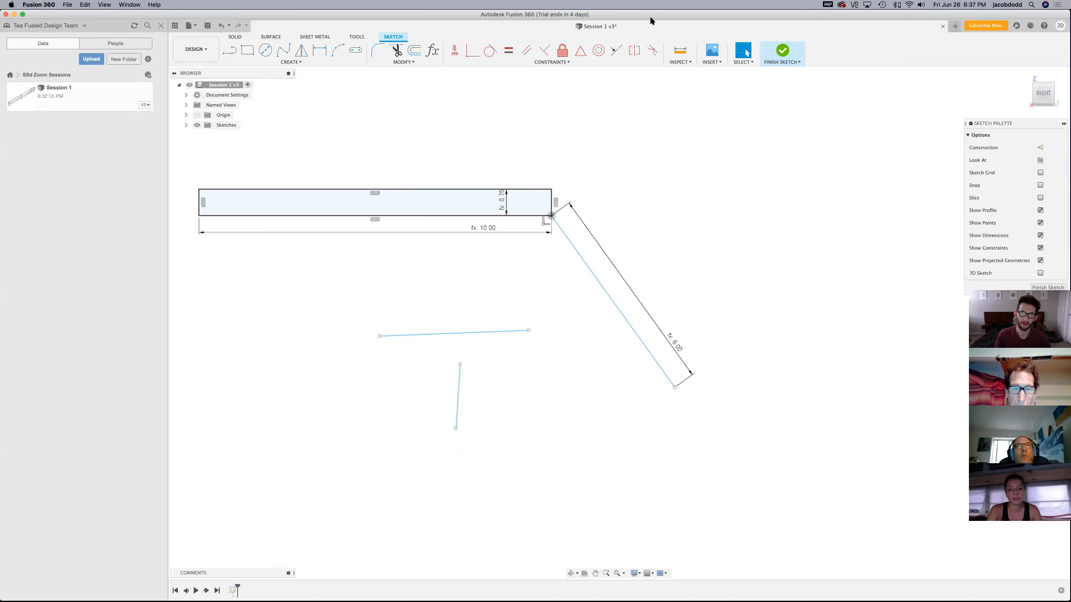
Apply the Midpoint constraint between the short line's upper endpoint and the sloping line
left_click(578, 49)
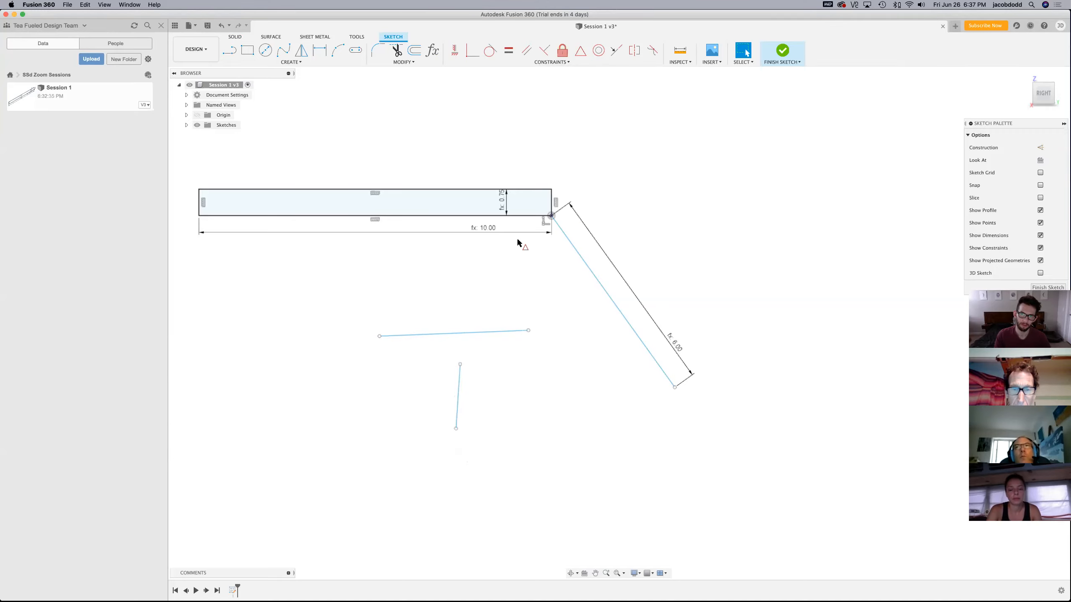
left_click(460, 364)
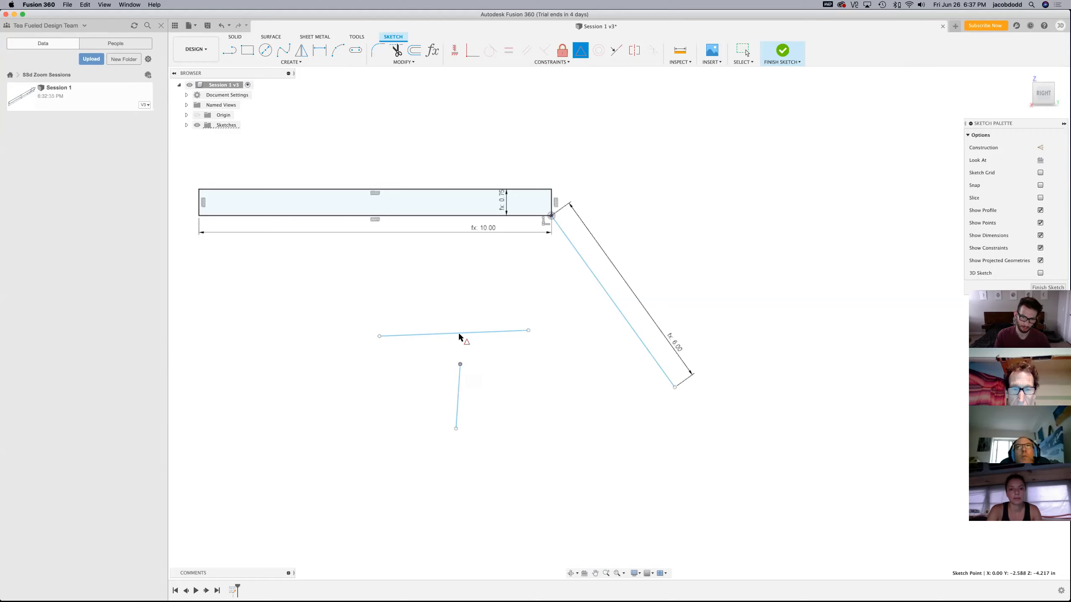
left_click(459, 336)
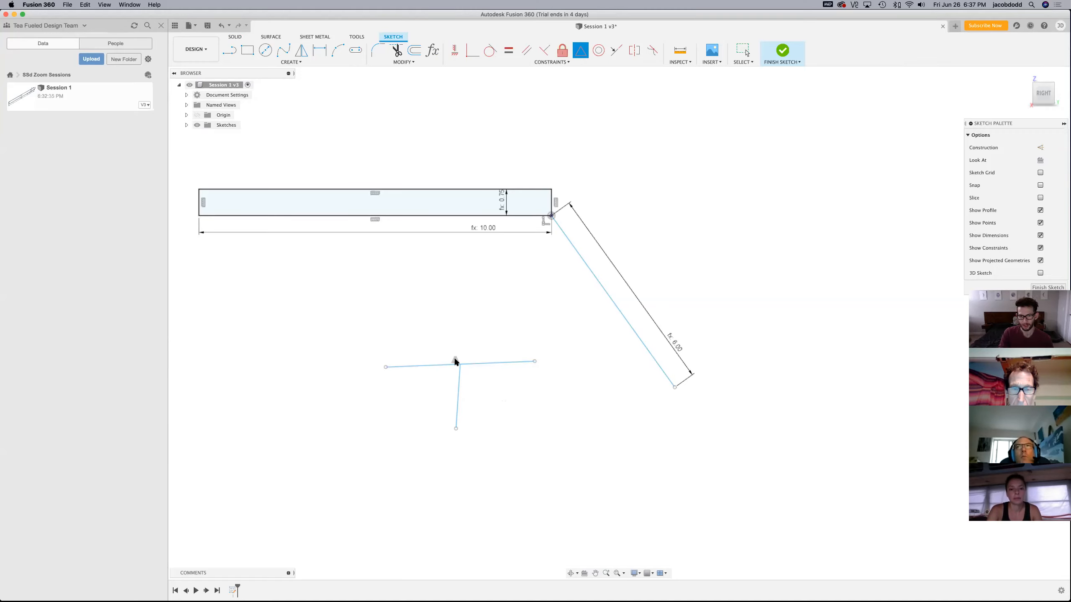
key("Escape")
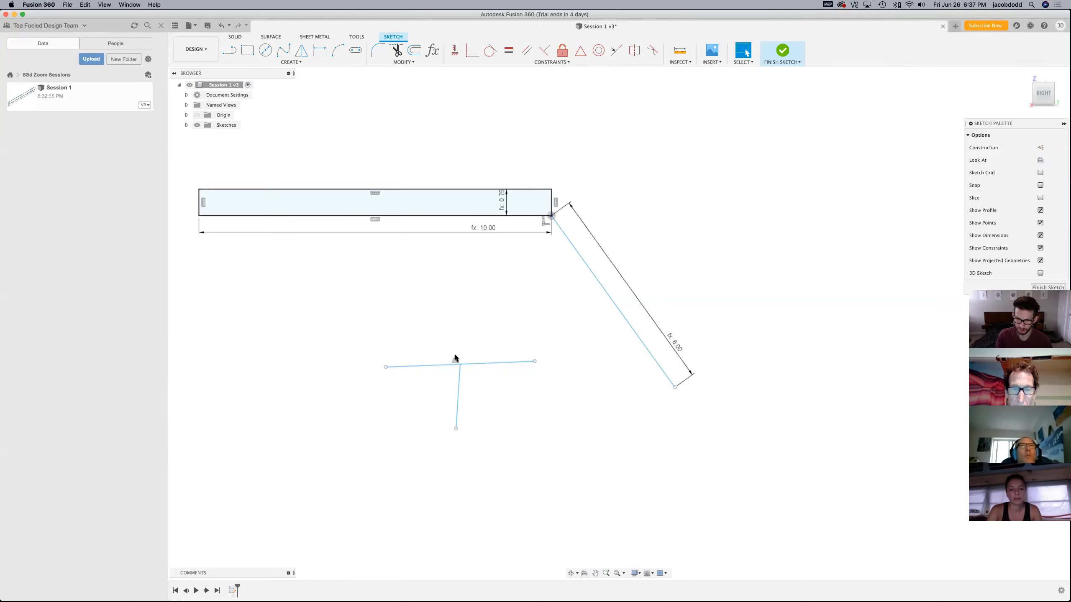
Pull the short line away from the sloping line's midpoint, and delete both practice lines
scroll(455, 360, "up", 5)
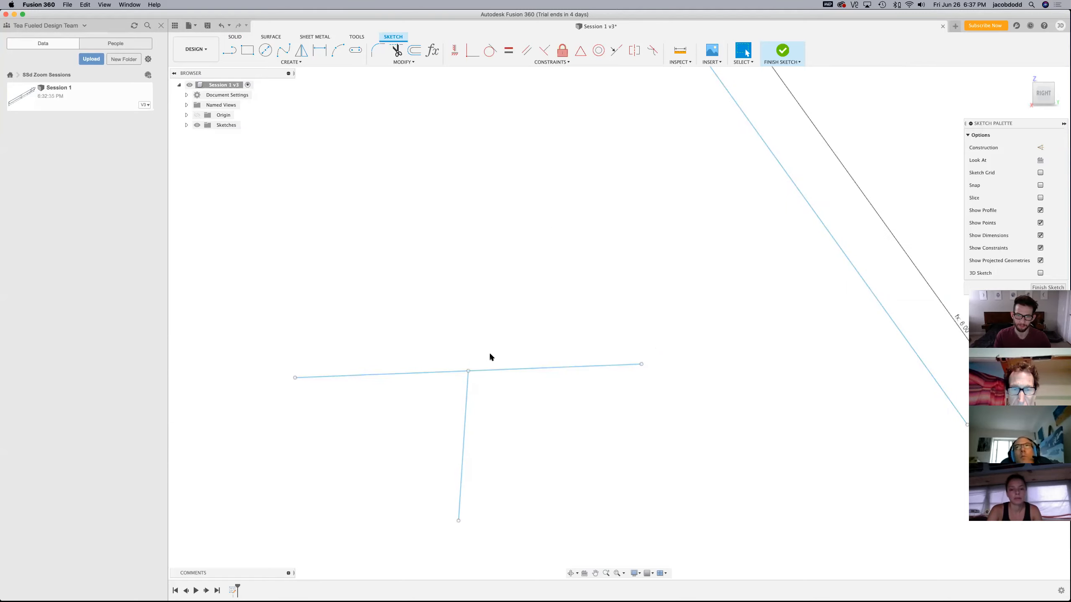
left_click_drag(469, 382, 540, 391)
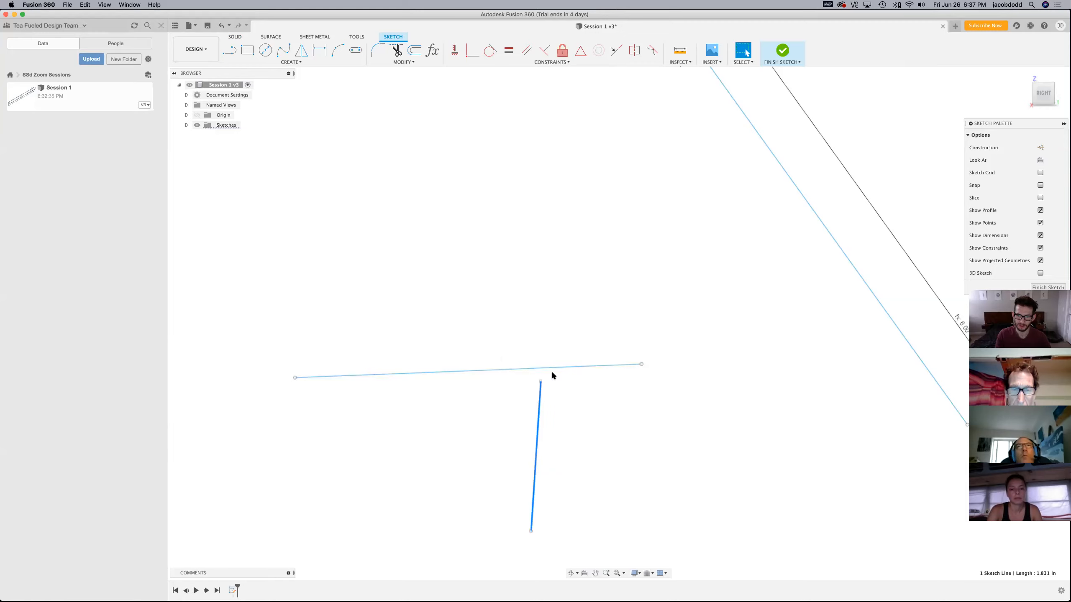
mouse_move(247, 306)
left_mouse_down()
mouse_move(824, 529)
mouse_move(803, 543)
mouse_move(823, 542)
left_mouse_up()
key("Delete")
scroll(572, 506, "down", 10)
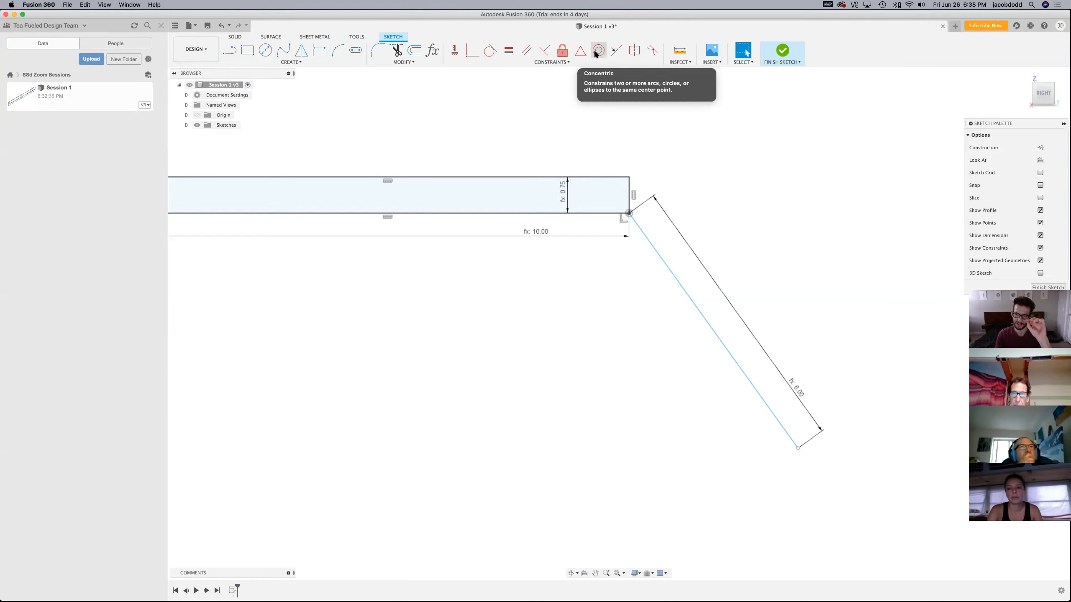
Try the Collinear constraint between the backer line and the rectangle's right edge, and undo it
left_click(615, 50)
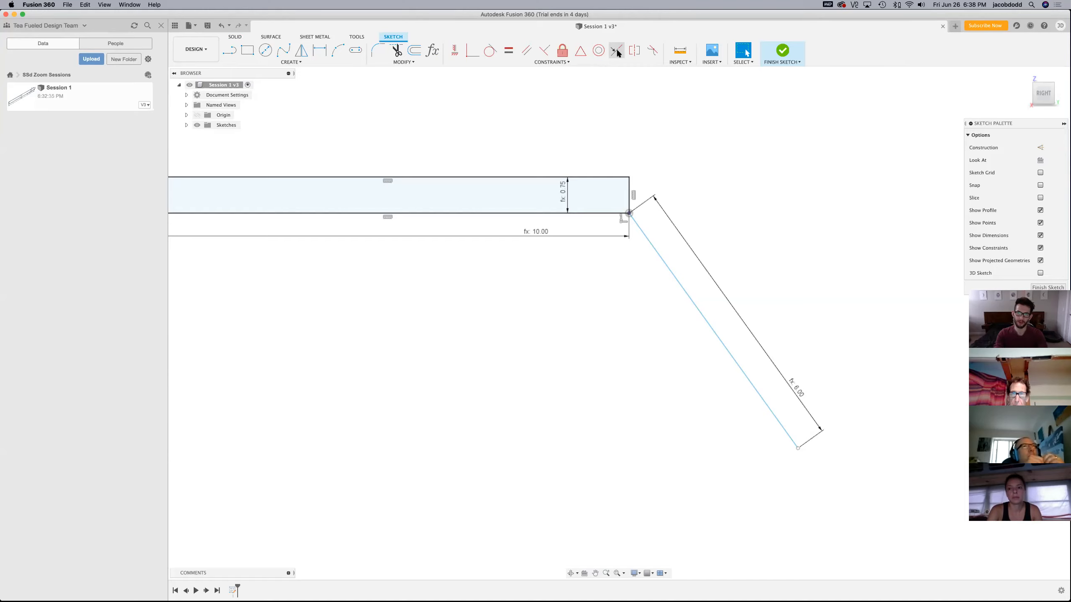
left_click(669, 262)
left_click(629, 196)
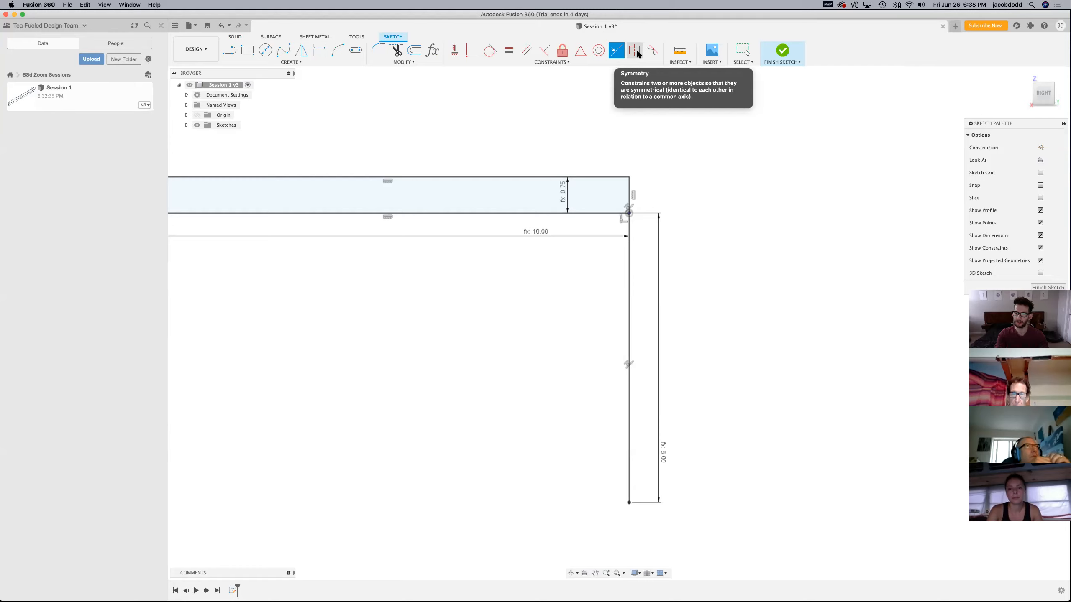
key("Escape")
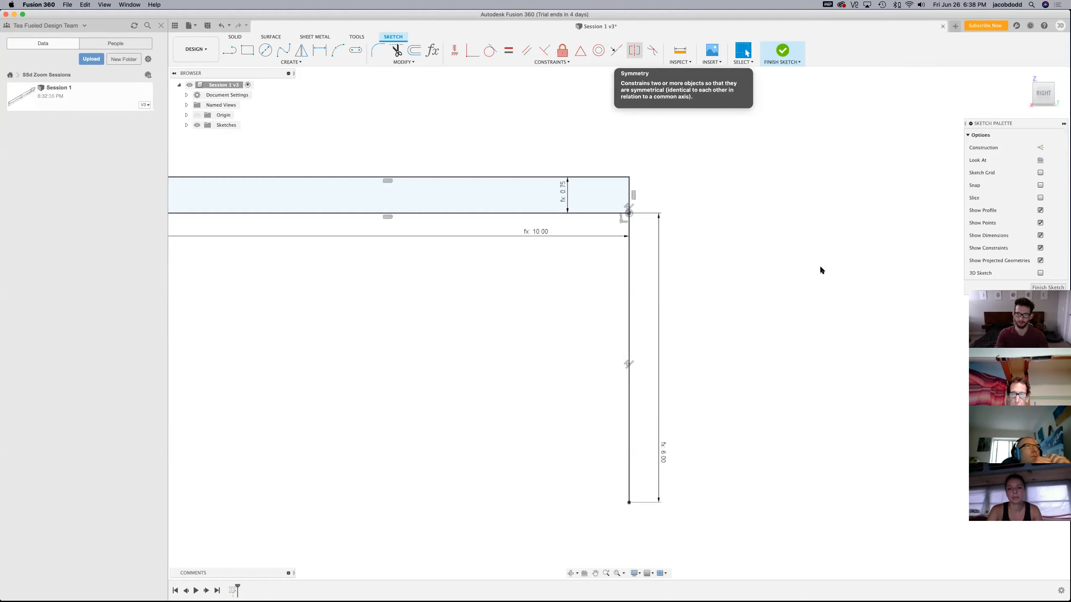
key("super+z")
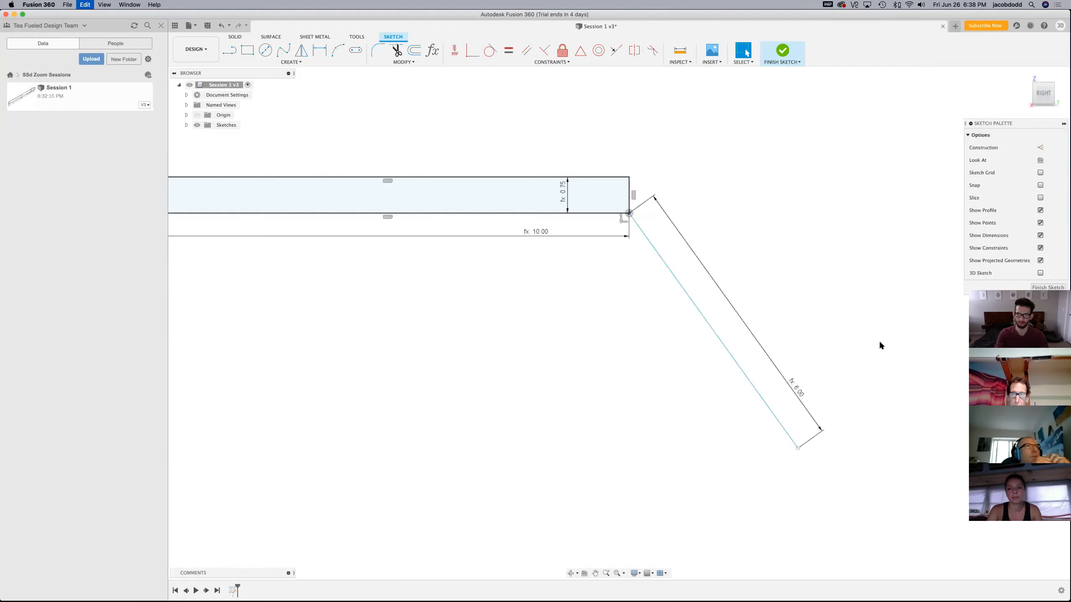
Sketch a vertical line about 4.1 in long below the rectangle as an axis for trying the Symmetry constraint
left_click(636, 52)
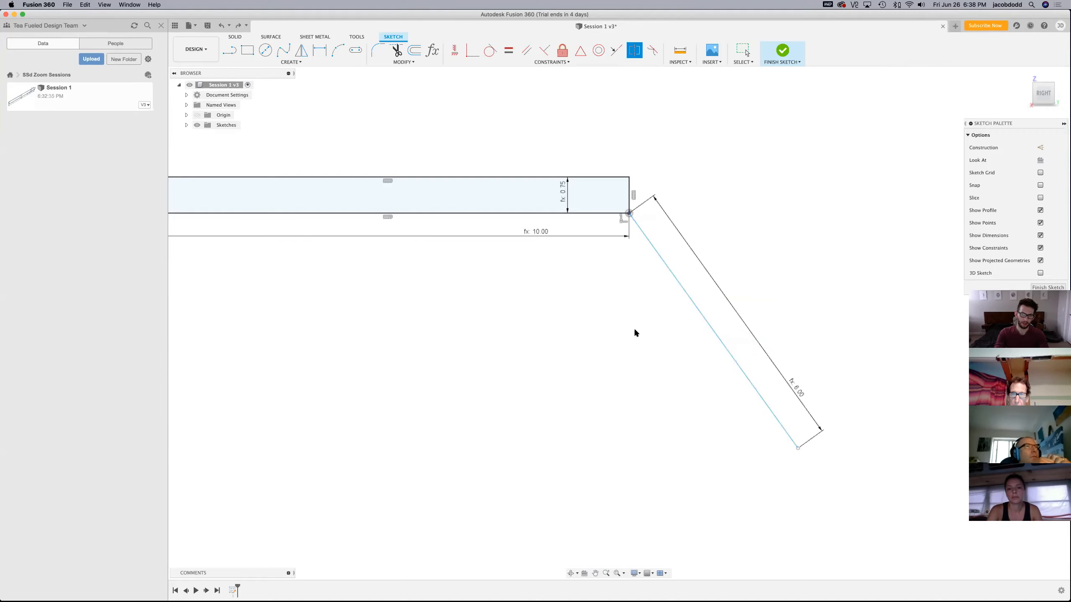
key("Escape")
key("l")
left_click(369, 305)
left_click(371, 504)
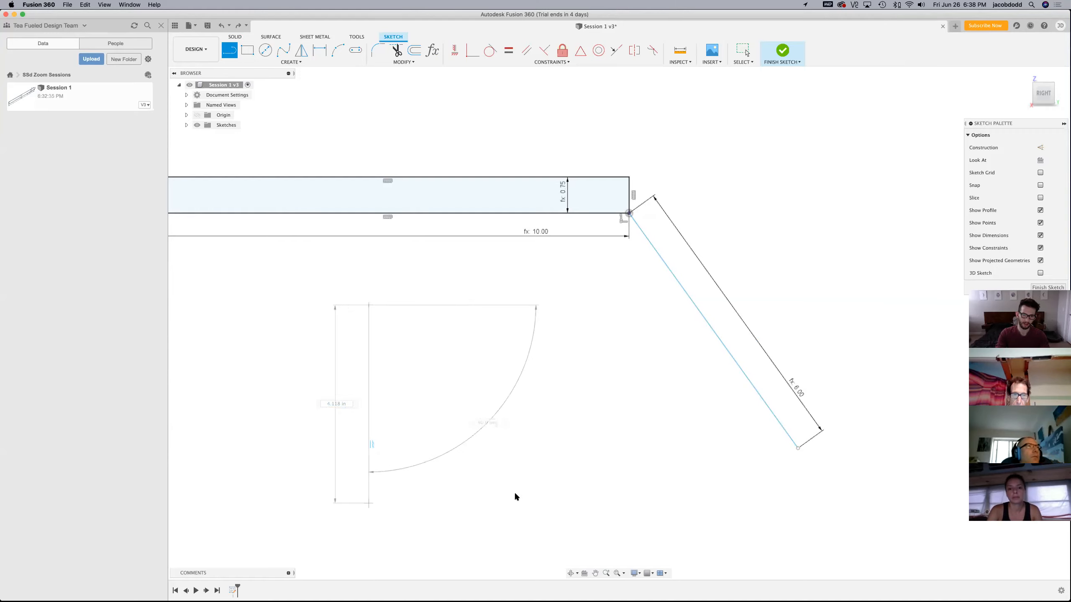
key("Escape")
Sketch a circle about 3 in in diameter right of the vertical line and one about 1.7 in in diameter left of it
key("c")
left_click(496, 400)
left_click(557, 453)
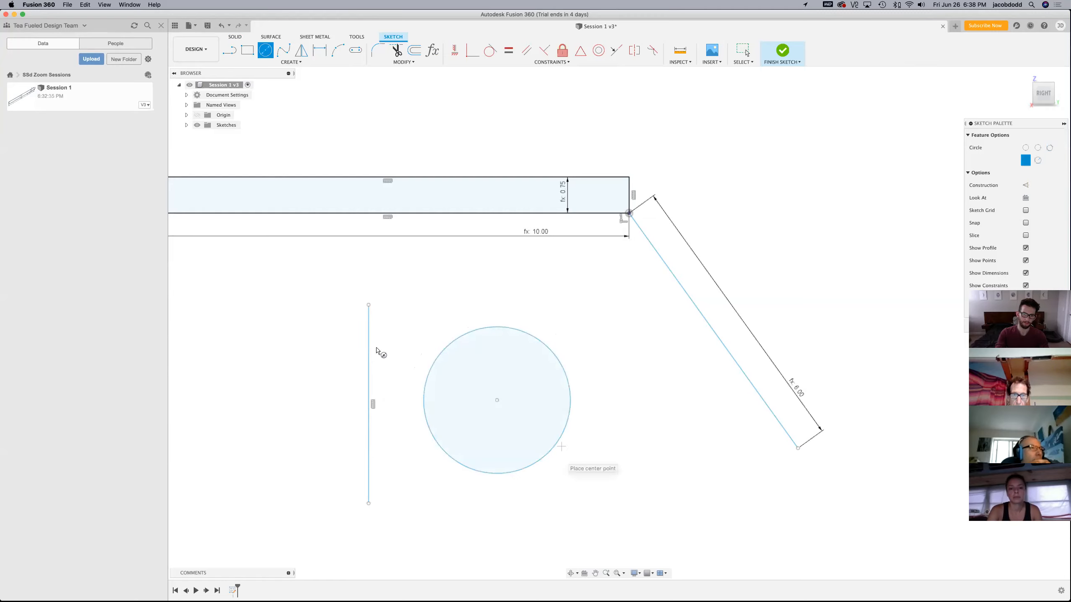
left_click(230, 387)
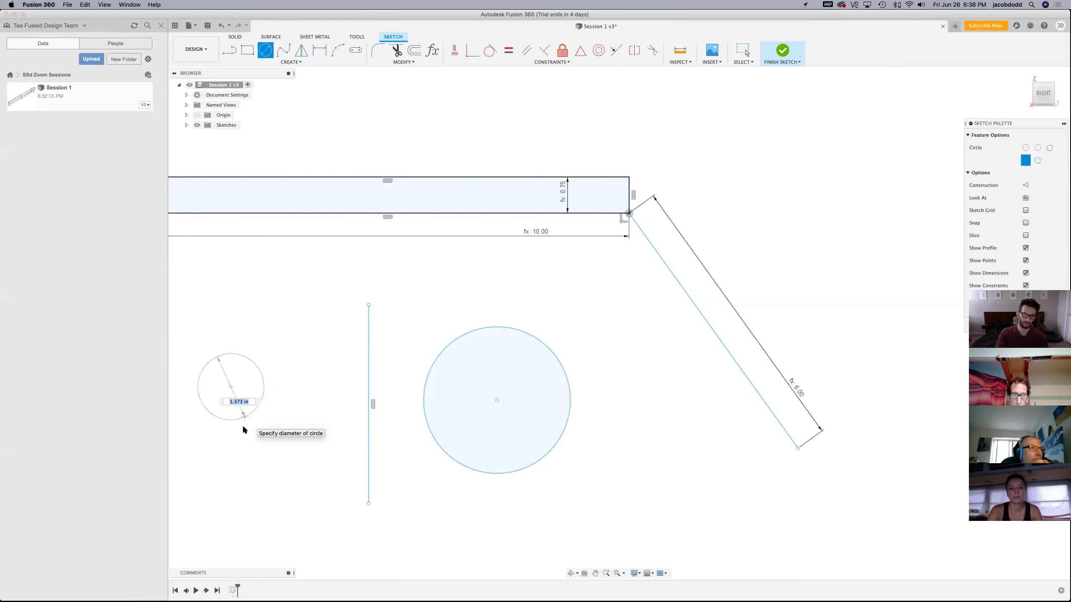
left_click(241, 426)
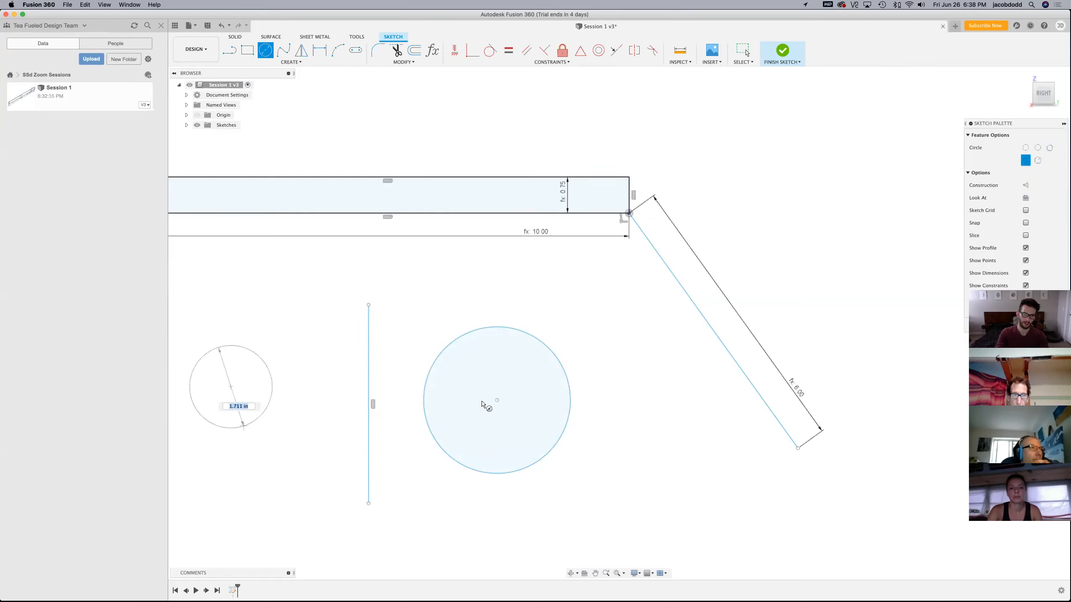
Apply the Symmetry constraint to the two circles about the vertical line
left_click(634, 51)
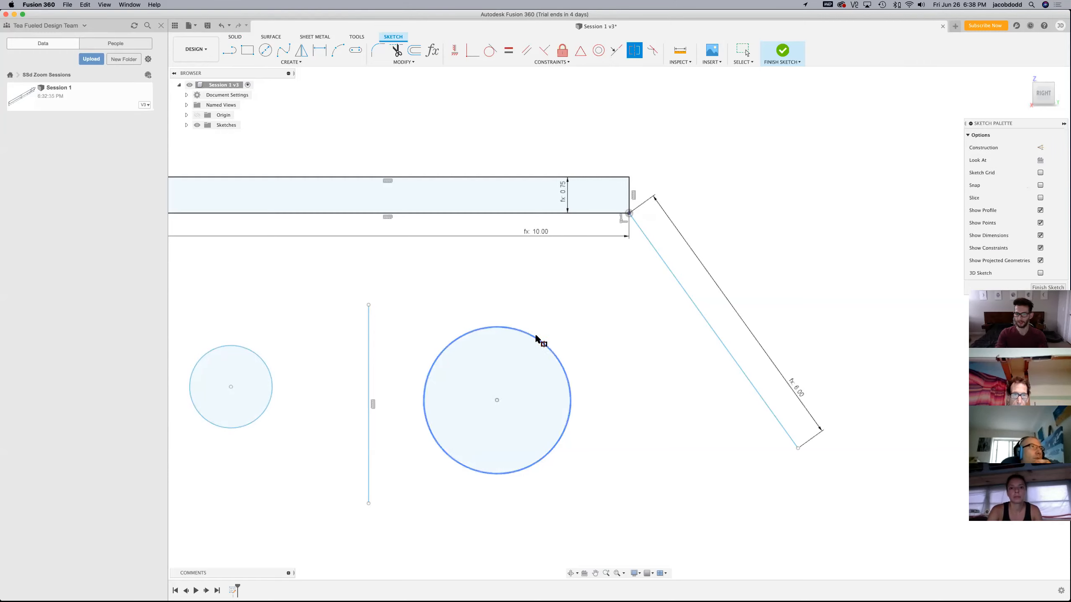
left_click(539, 334)
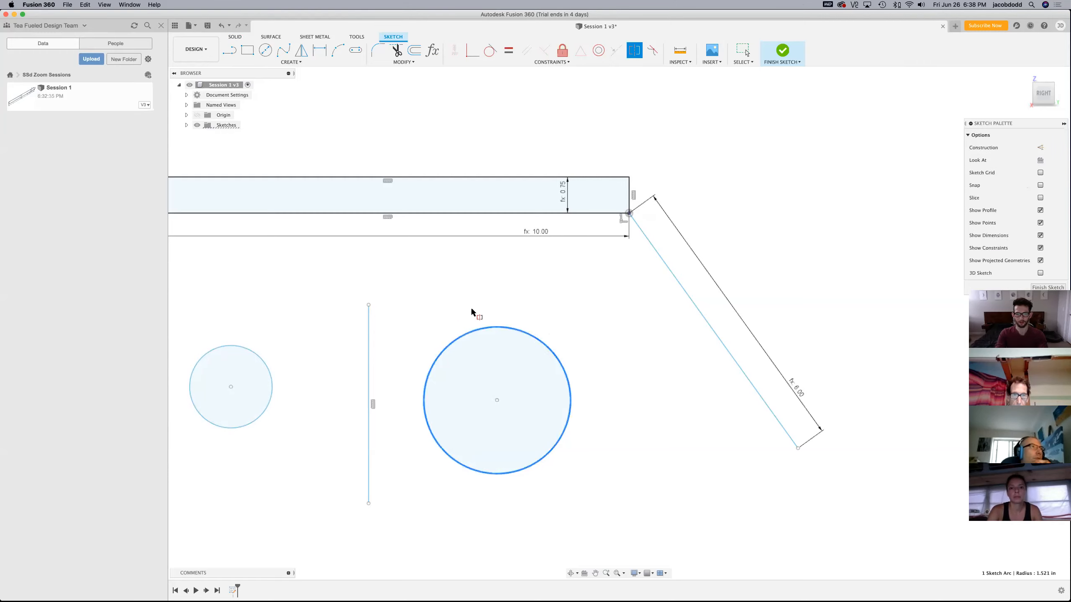
left_click(273, 379)
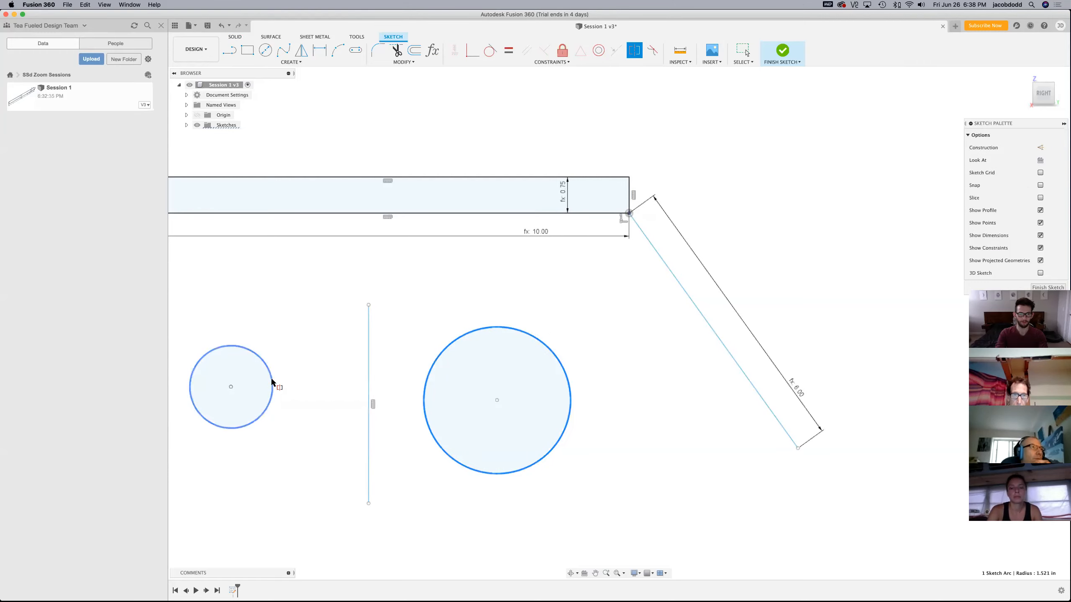
left_click(367, 353)
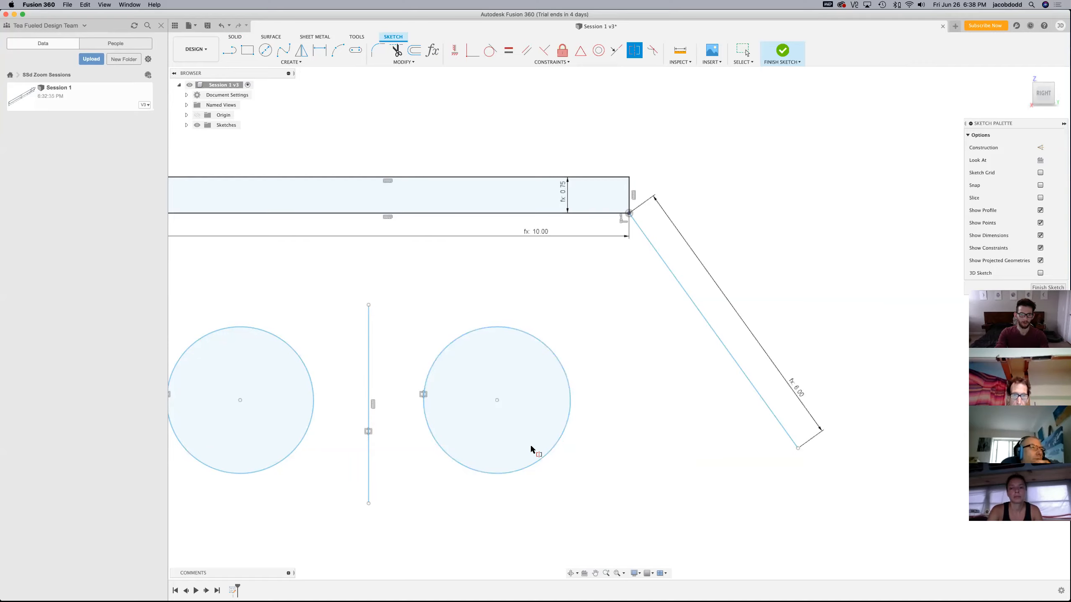
Undo the Symmetry constraint, both circles and the vertical line
key("super+z")
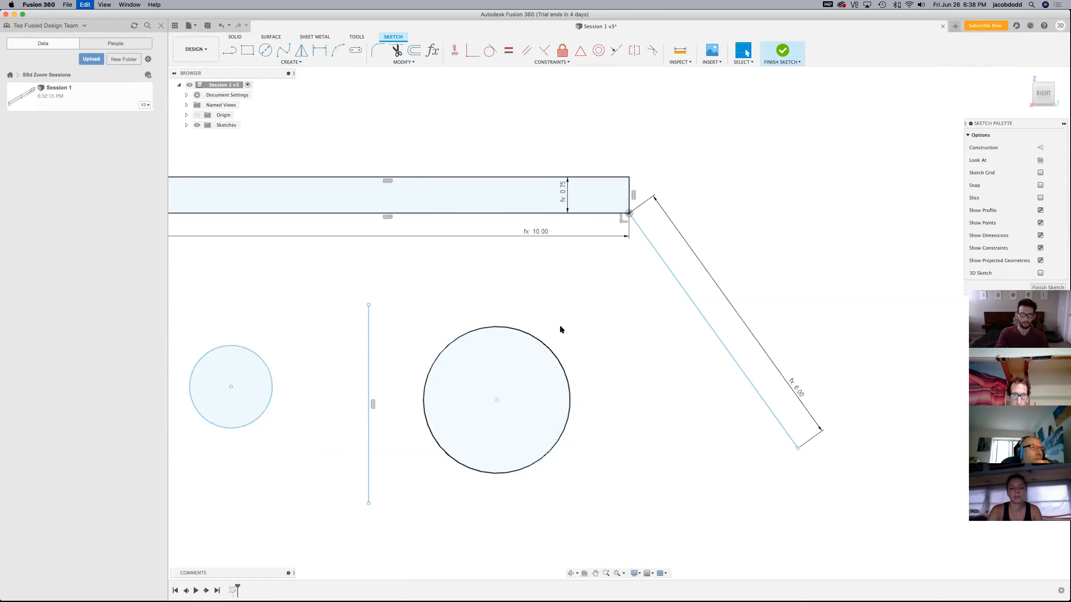
key("super+z")
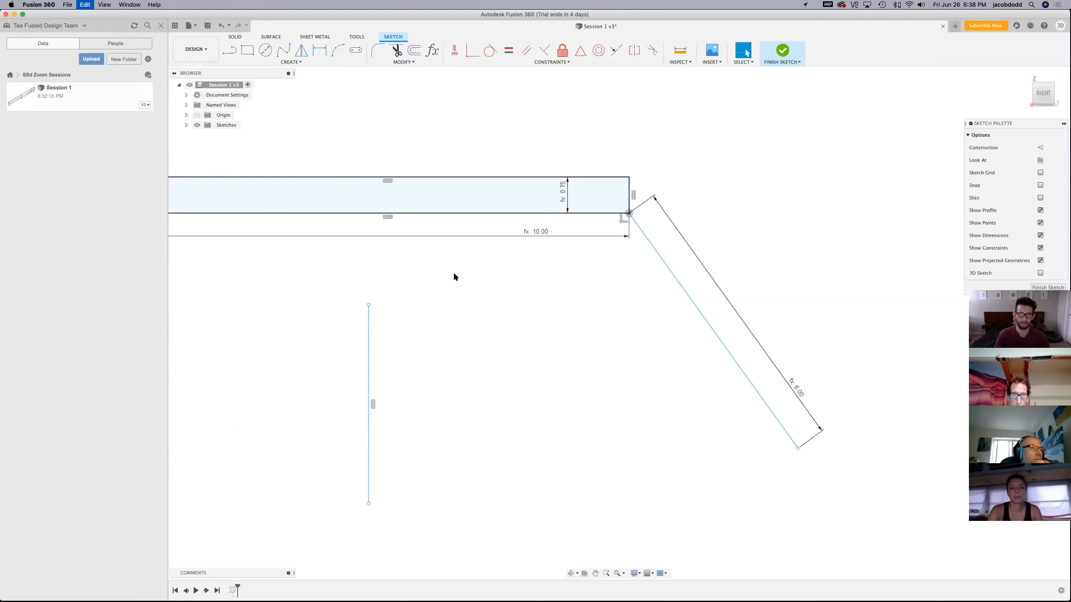
key("super+z")
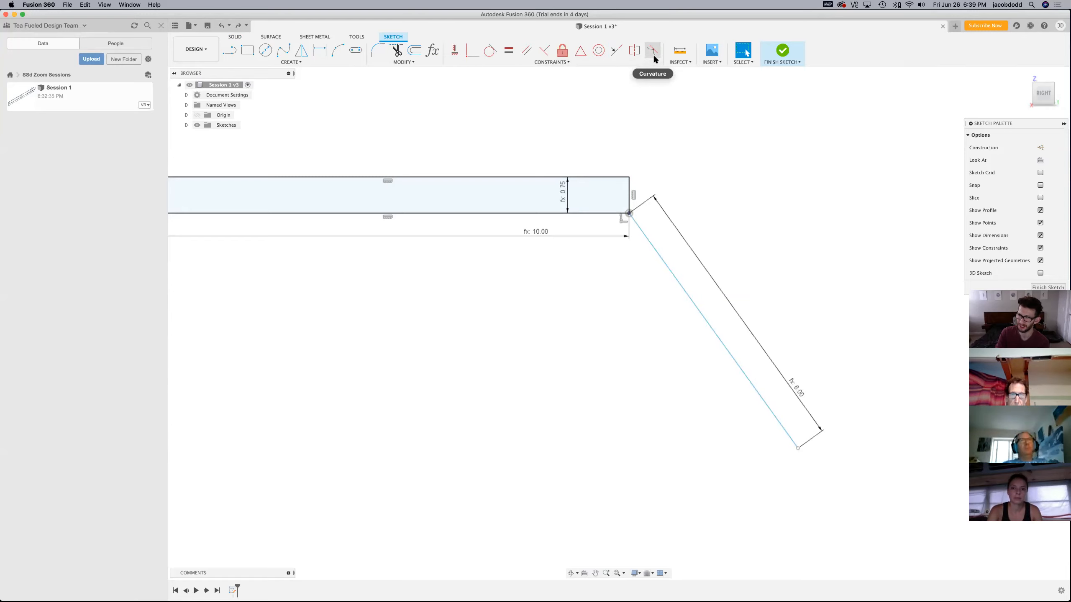
Save the design, and apply the Collinear constraint between the backer line and the rectangle's right edge
left_click(651, 62)
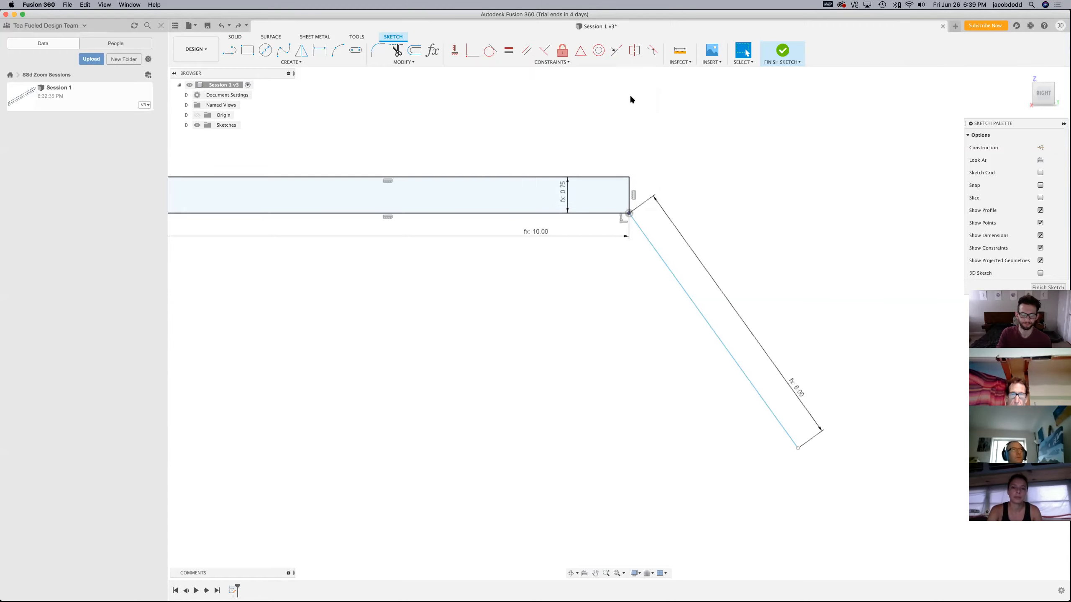
key("super+s")
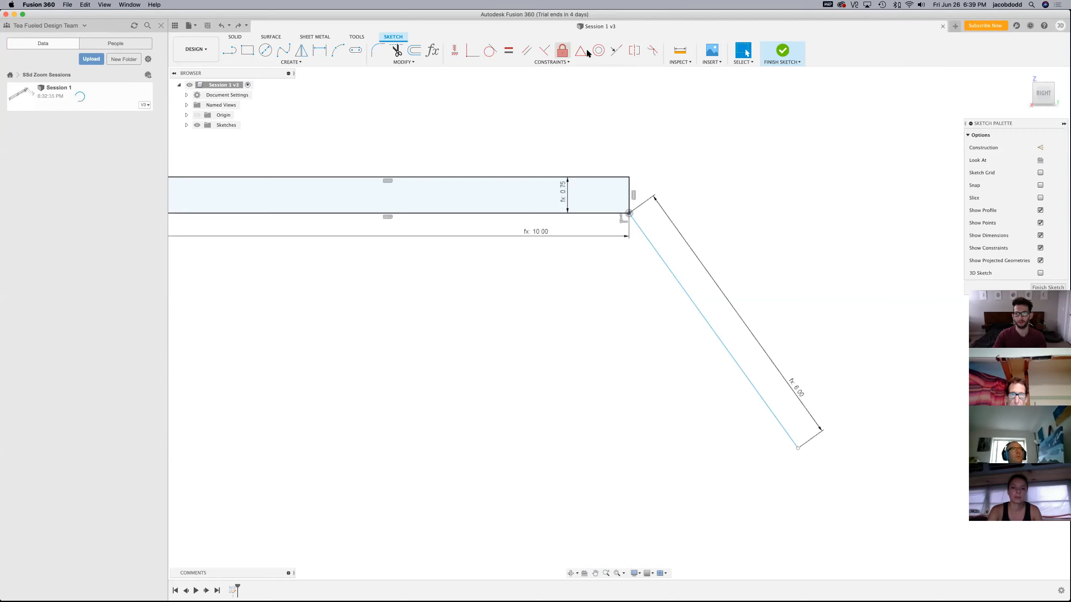
left_click(614, 50)
left_click(670, 270)
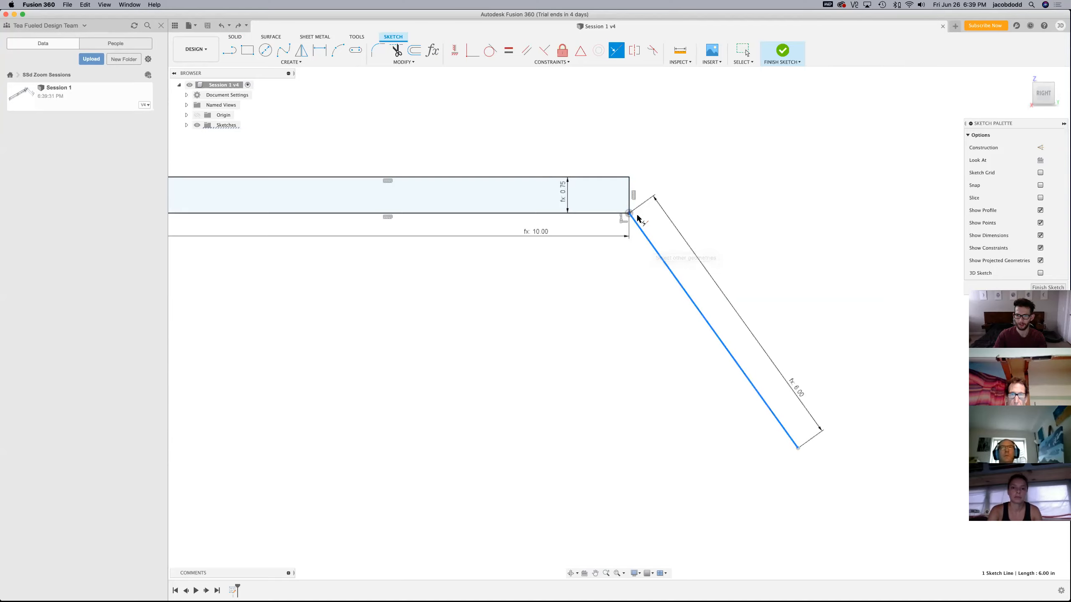
left_click(629, 198)
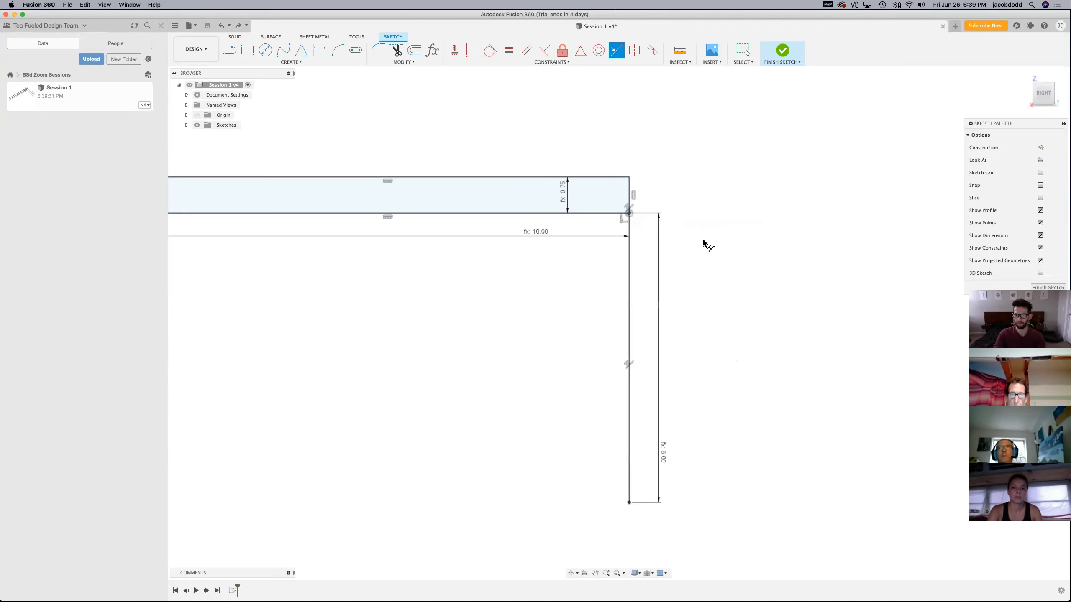
scroll(839, 233, "down", 2)
key("Escape")
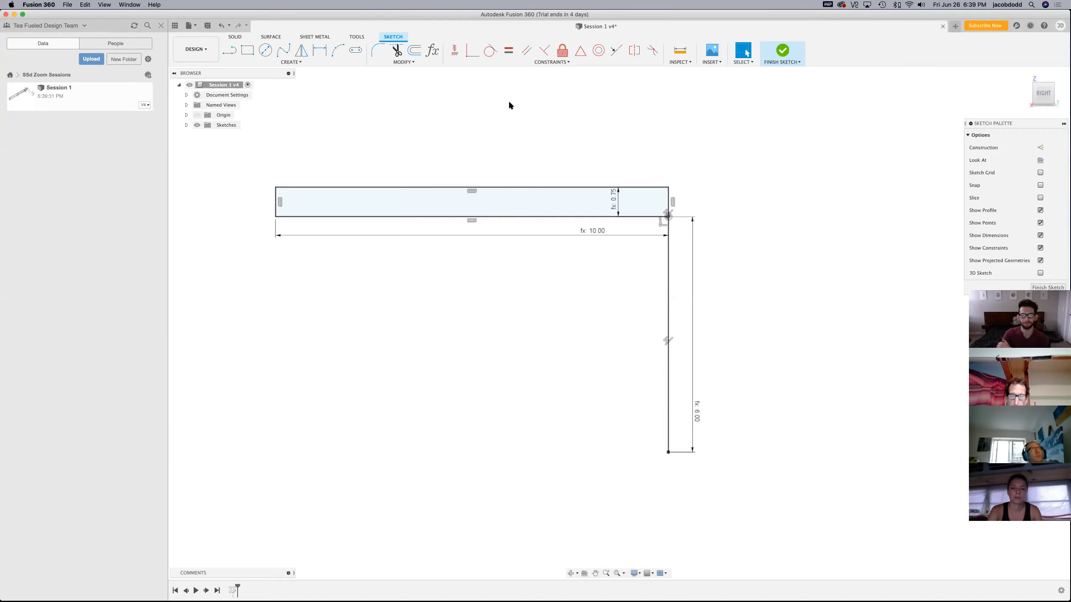
Sketch a horizontal line leftward from the backer line's lower endpoint, with its length set to the thickness parameter at 180 degrees
key("l")
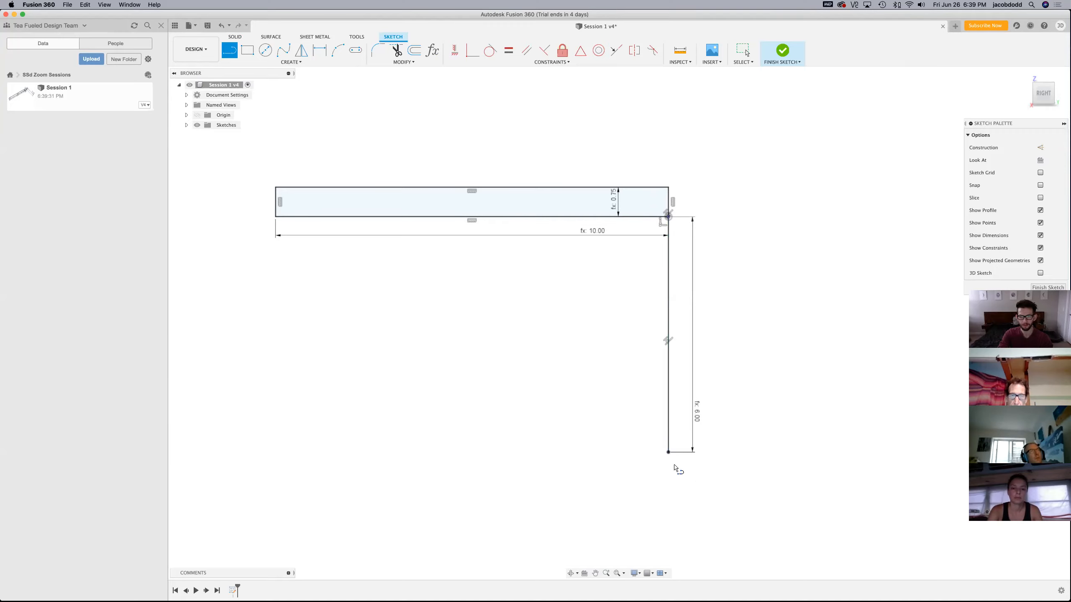
left_click(668, 452)
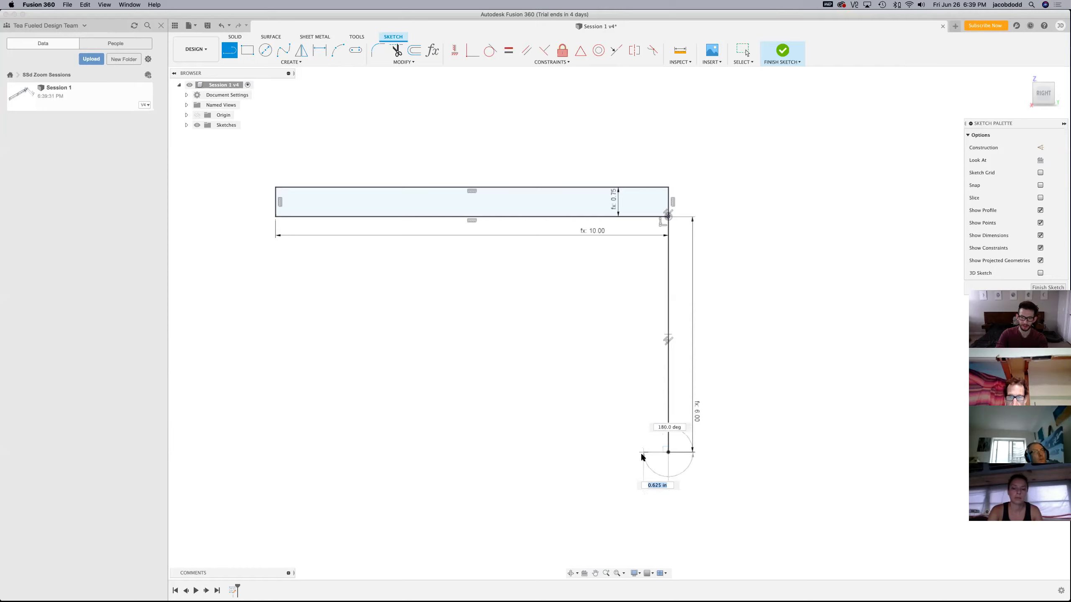
scroll(644, 455, "up", 4)
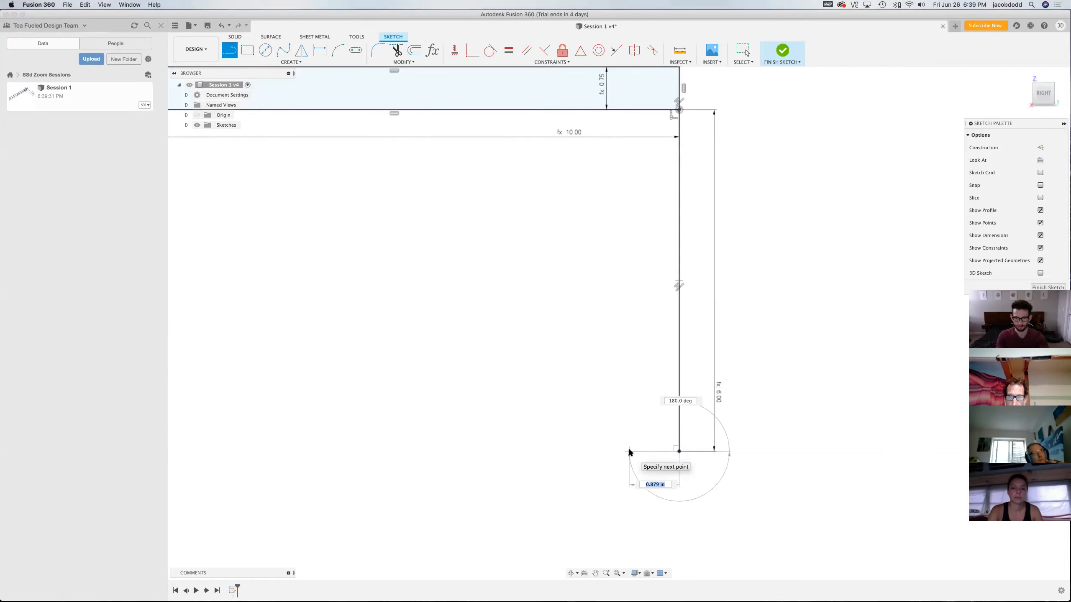
type("thci")
key("BackSpace")
type("o")
key("BackSpace")
type("ickness")
key("Tab")
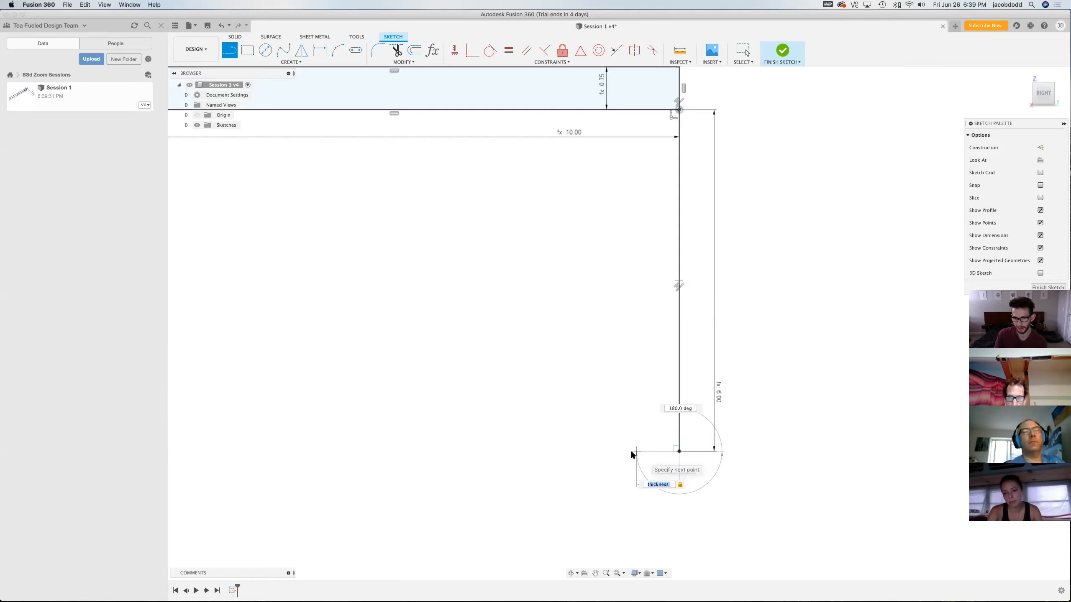
key("Return")
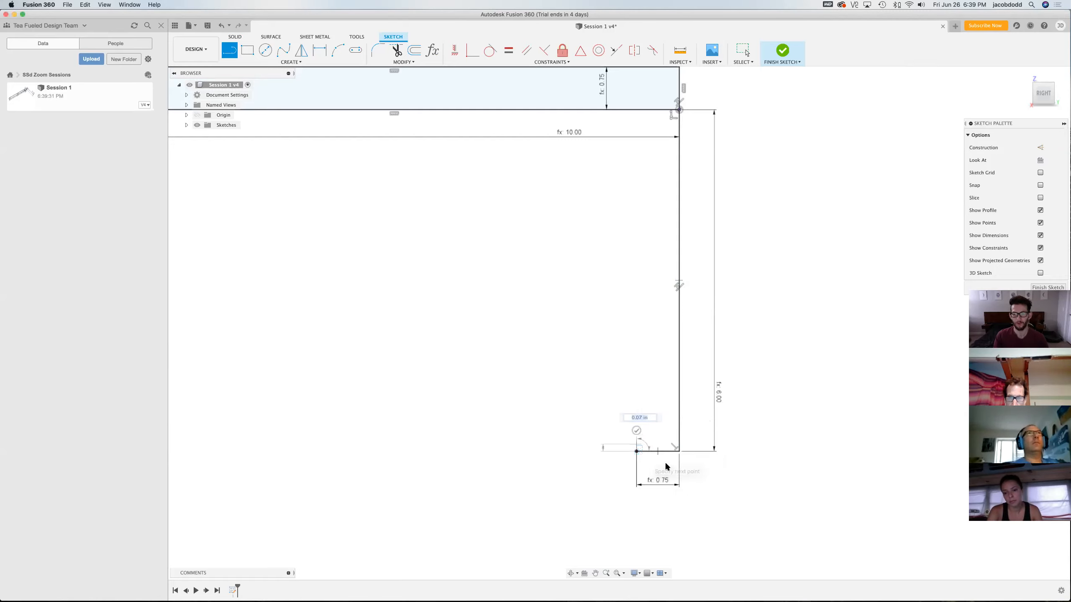
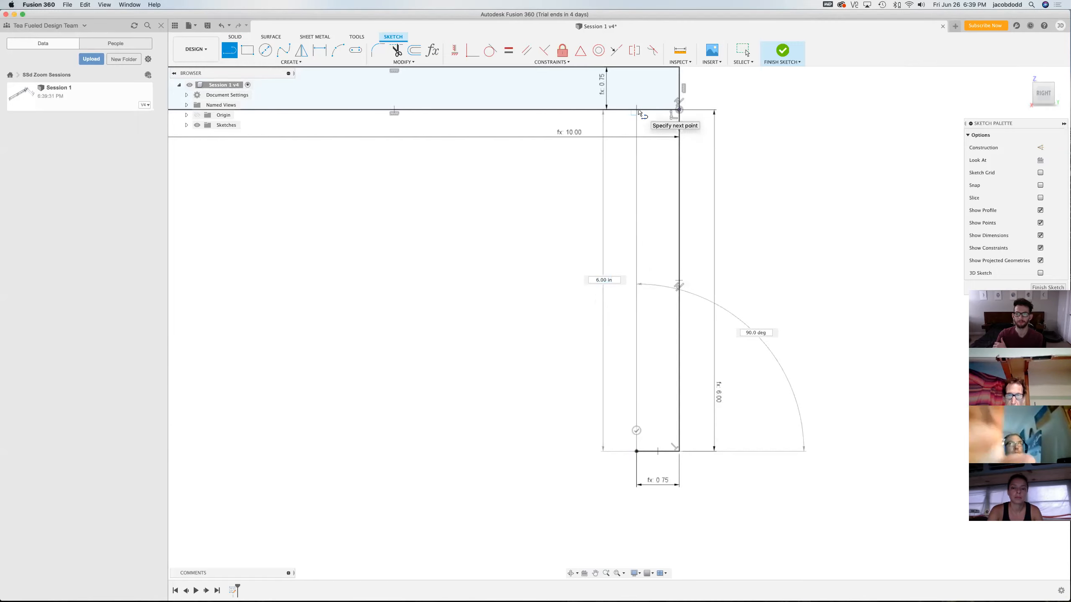
Close the backer outline with a vertical line up to the shelf top's lower edge, and save the design
double_click(637, 110)
scroll(846, 373, "down", 3)
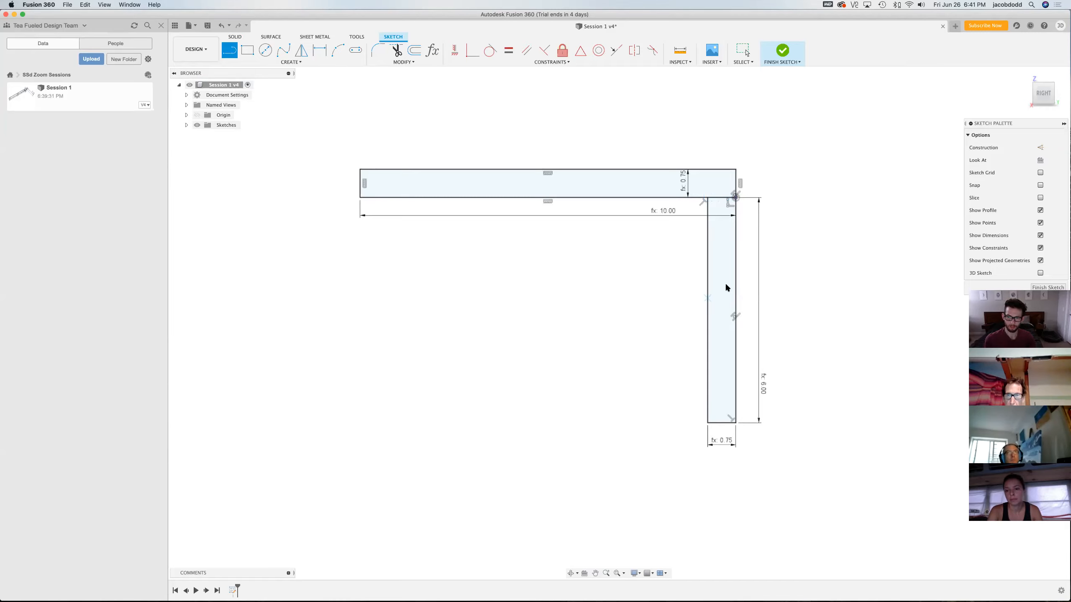
key("Escape")
double_click(707, 227)
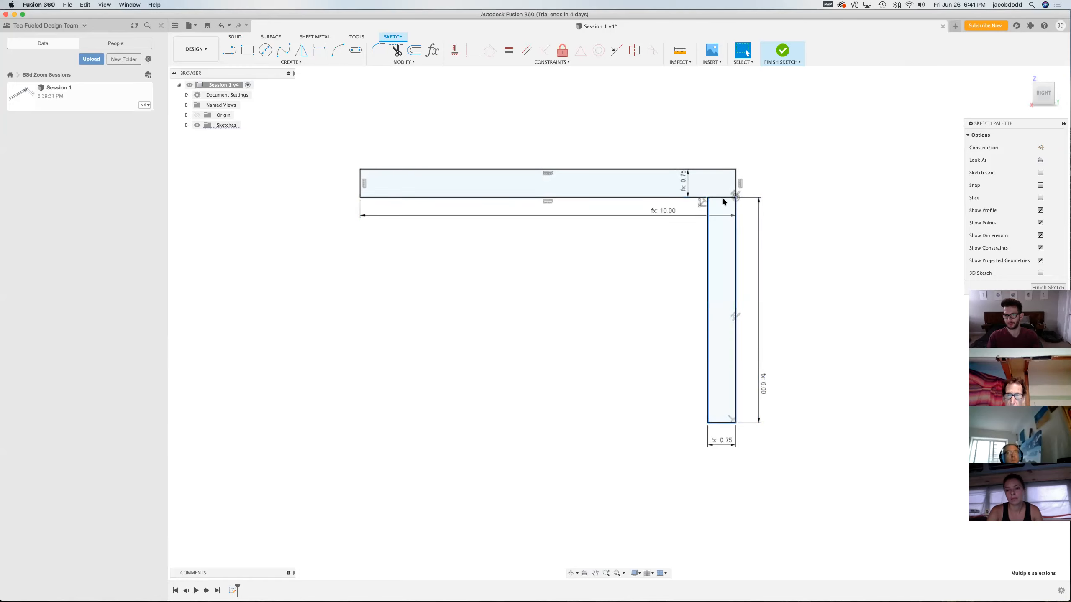
left_click(613, 198, "shift")
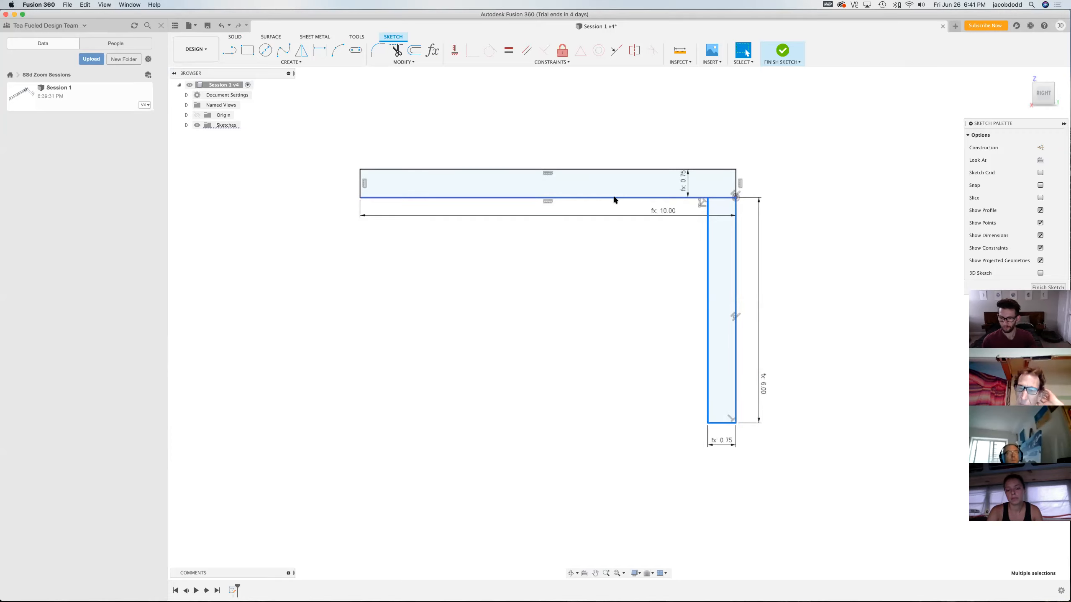
key("Escape")
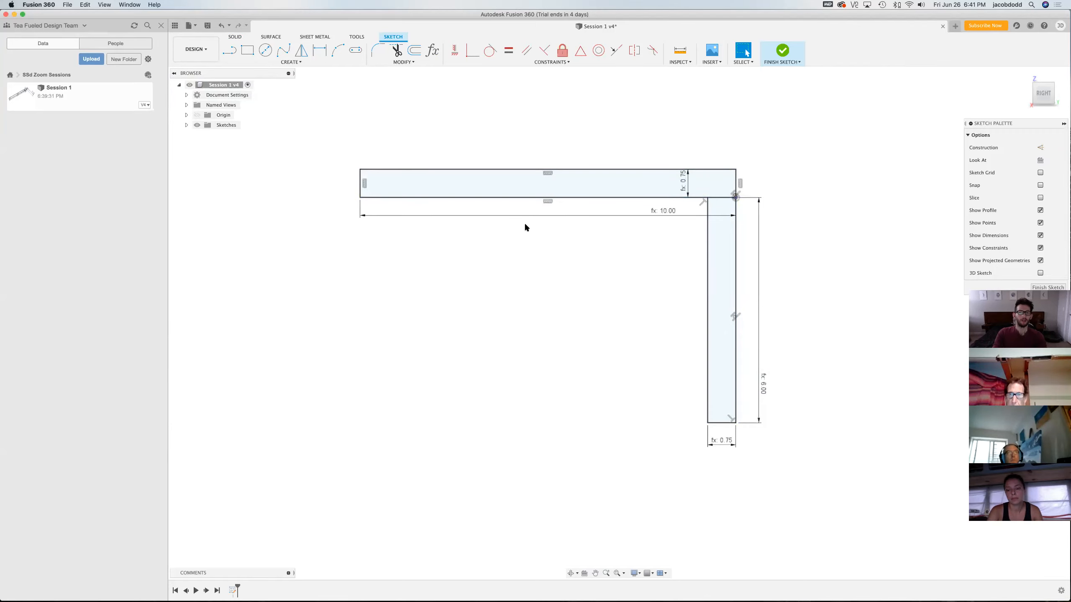
key("super+s")
key("Return")
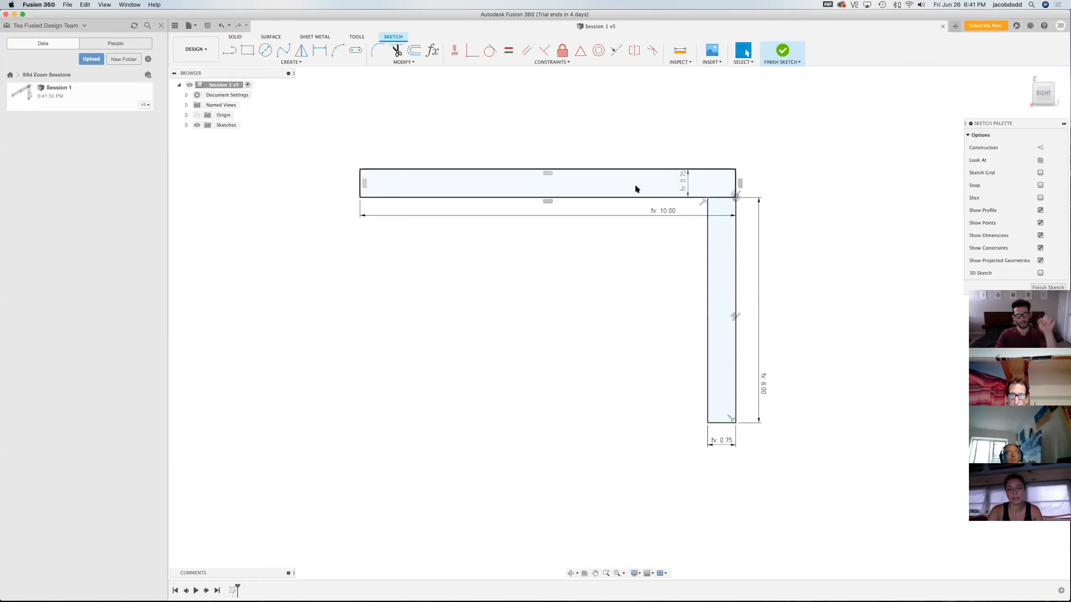
Try a diagonal brace line from the shelf top's lower edge to the backer's inner edge, and undo it
left_click(229, 50)
left_click(435, 197)
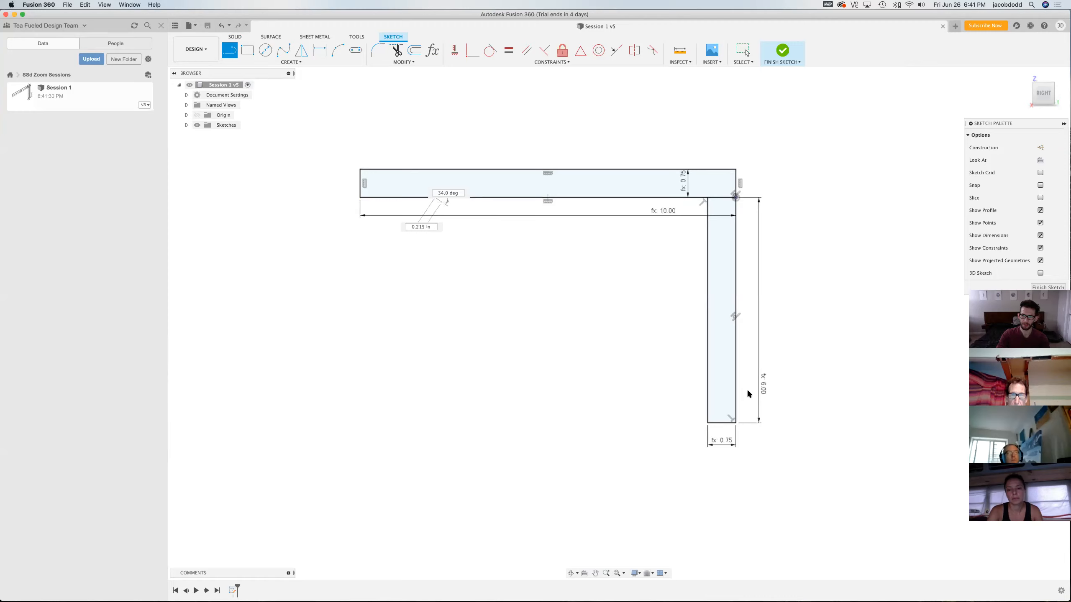
left_click(721, 371)
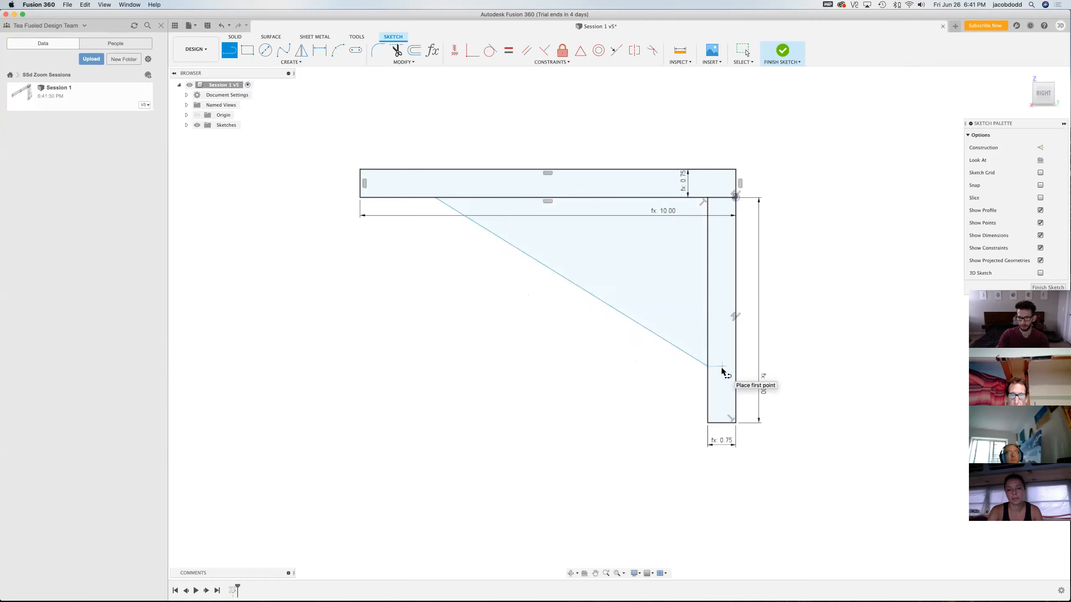
key("Escape")
key("super+z")
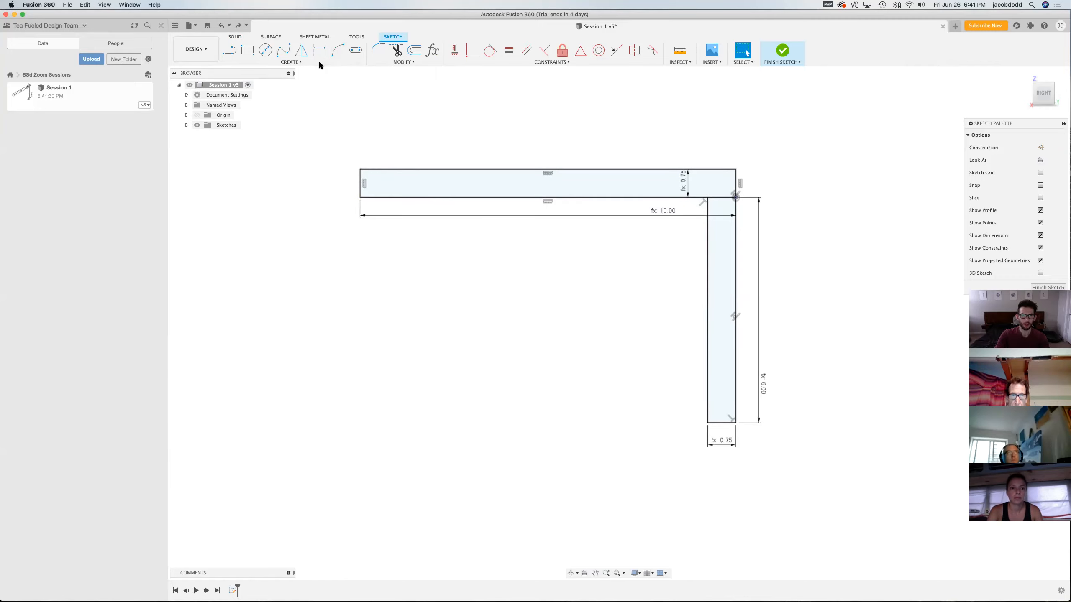
Sketch a 3-Point Arc bulging downward from the shelf top's lower edge to the backer's inner edge, and pull the arc slightly inward
left_click(327, 60)
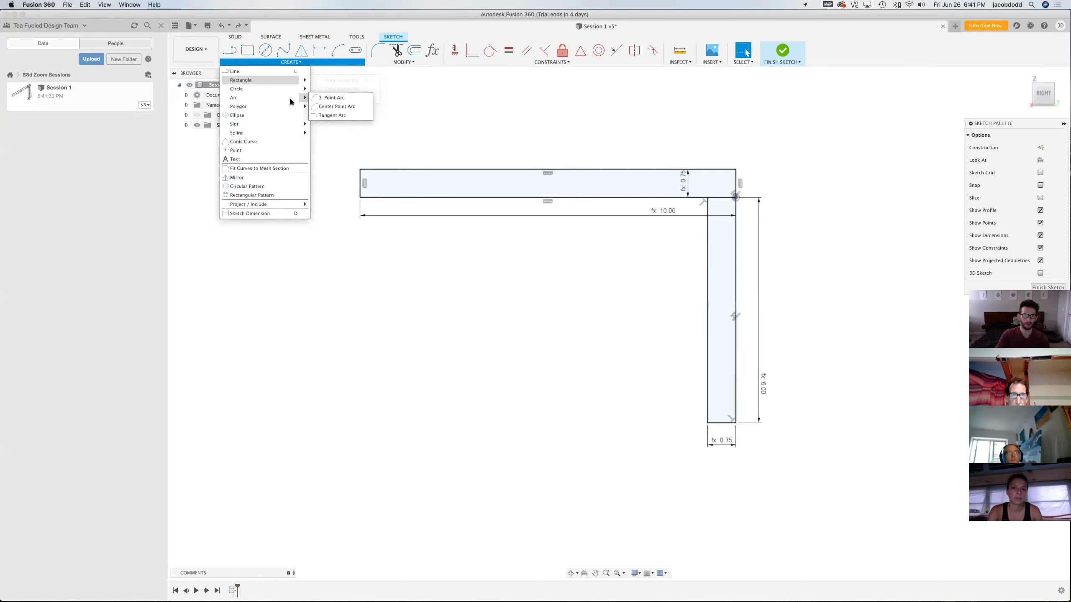
mouse_move(300, 98)
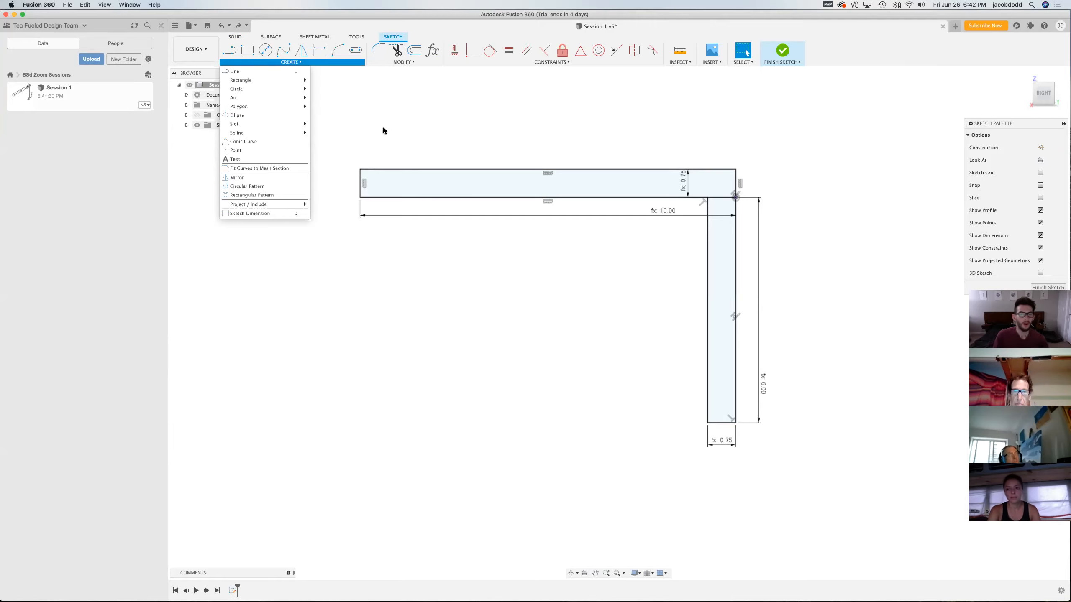
left_click(334, 64)
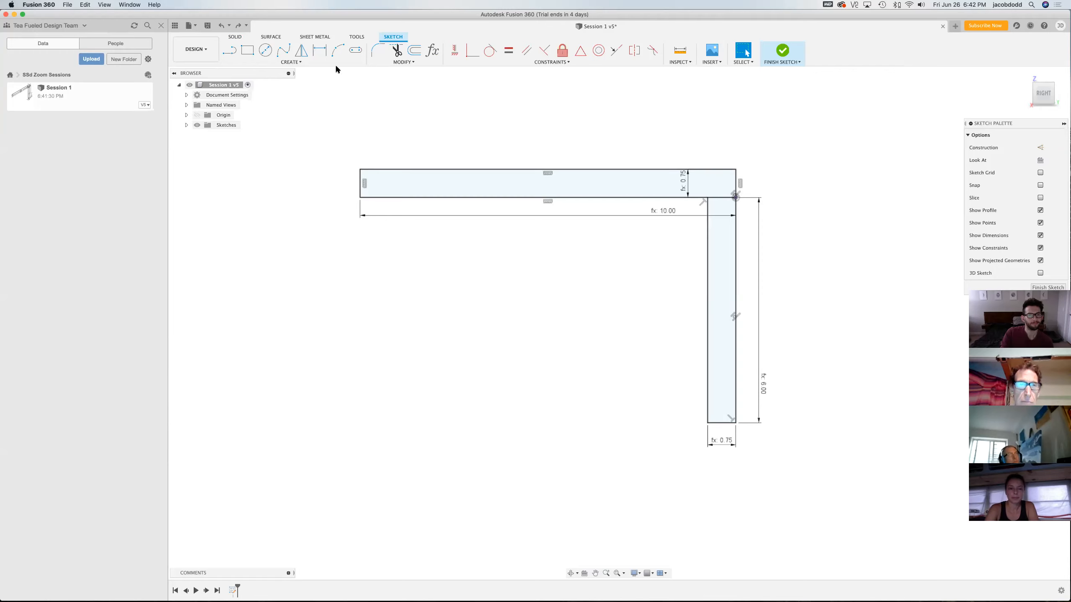
left_click(334, 63)
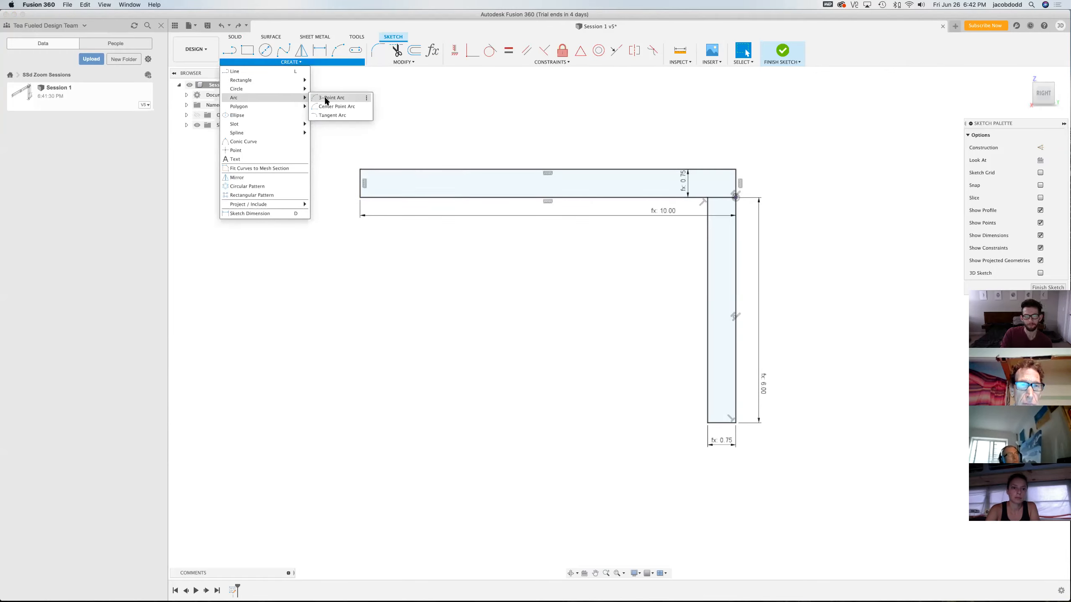
left_click(325, 99)
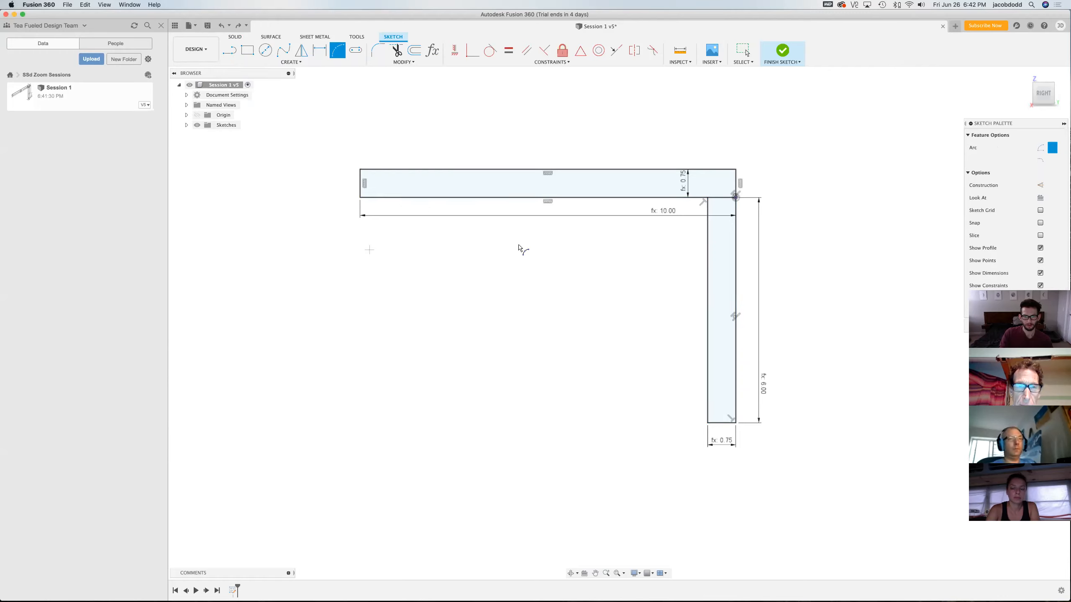
left_click(400, 198)
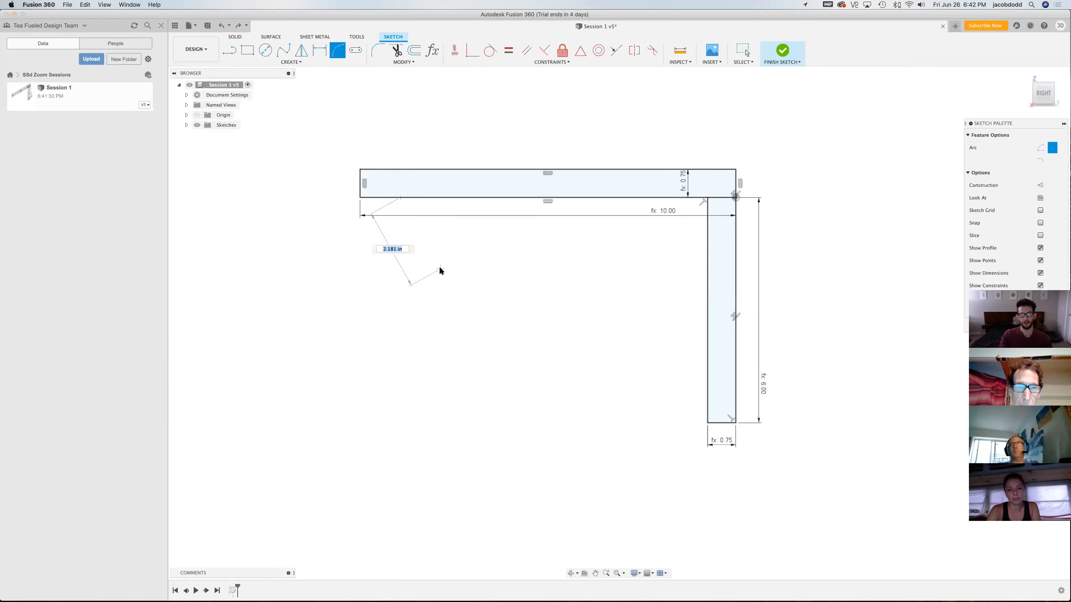
left_click(707, 356)
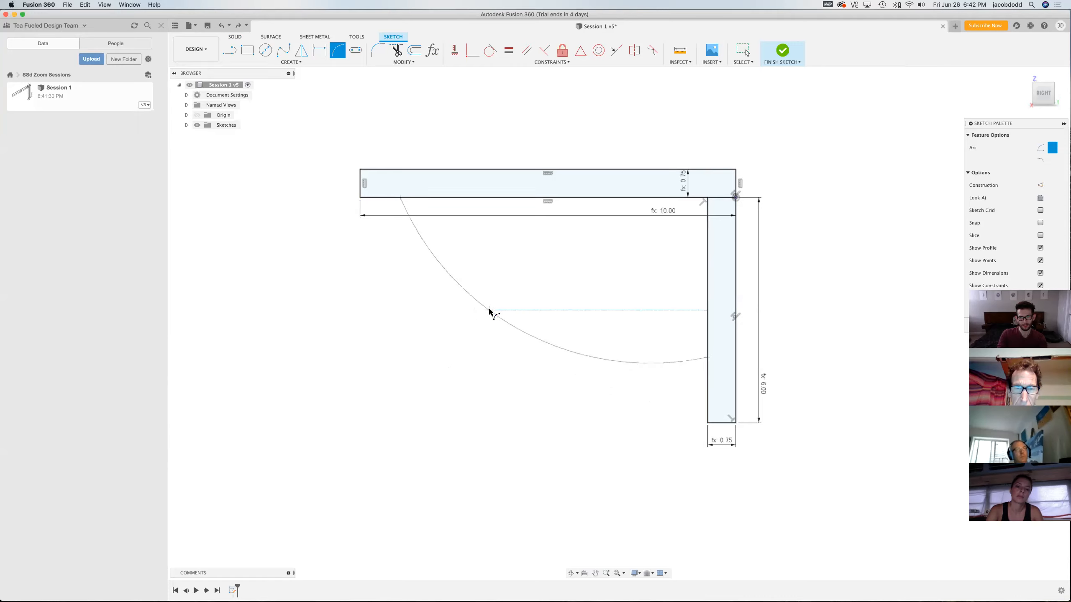
left_click(481, 302)
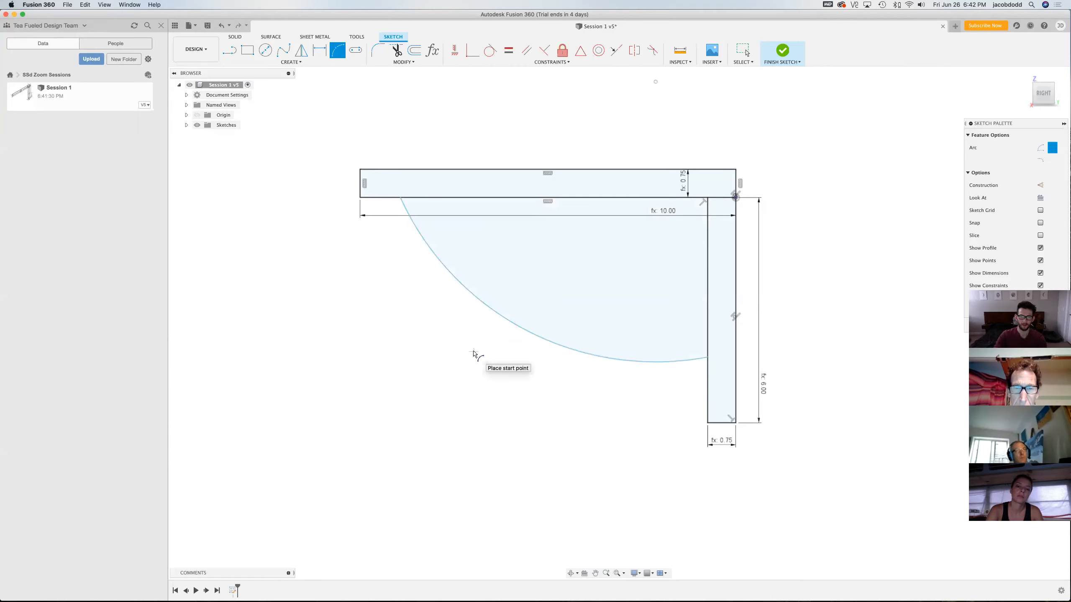
key("Escape")
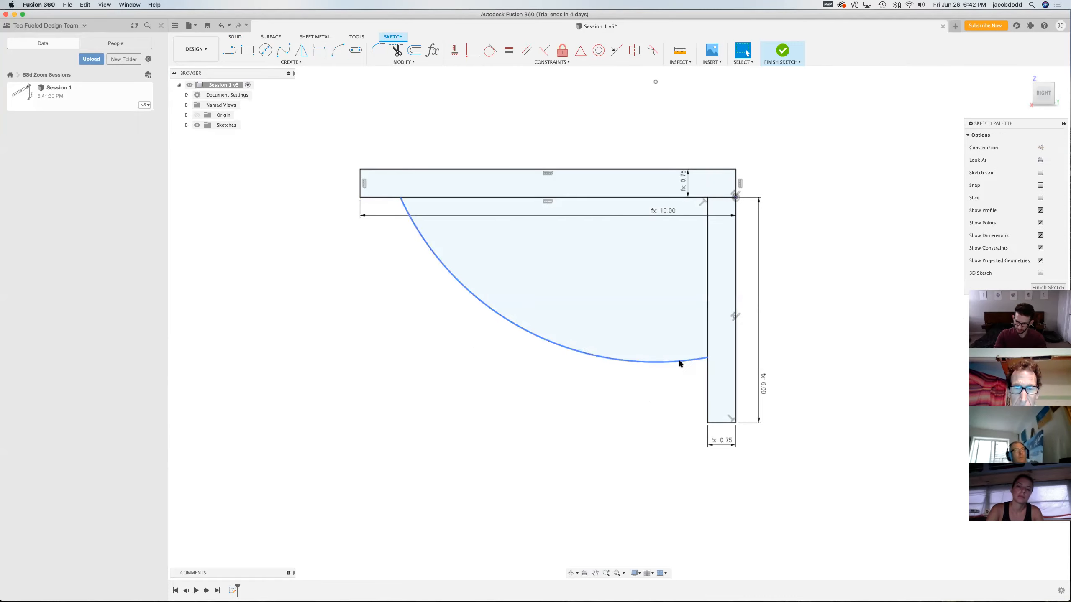
mouse_move(642, 359)
left_mouse_down()
mouse_move(639, 380)
mouse_move(652, 353)
left_mouse_up()
left_click(674, 381)
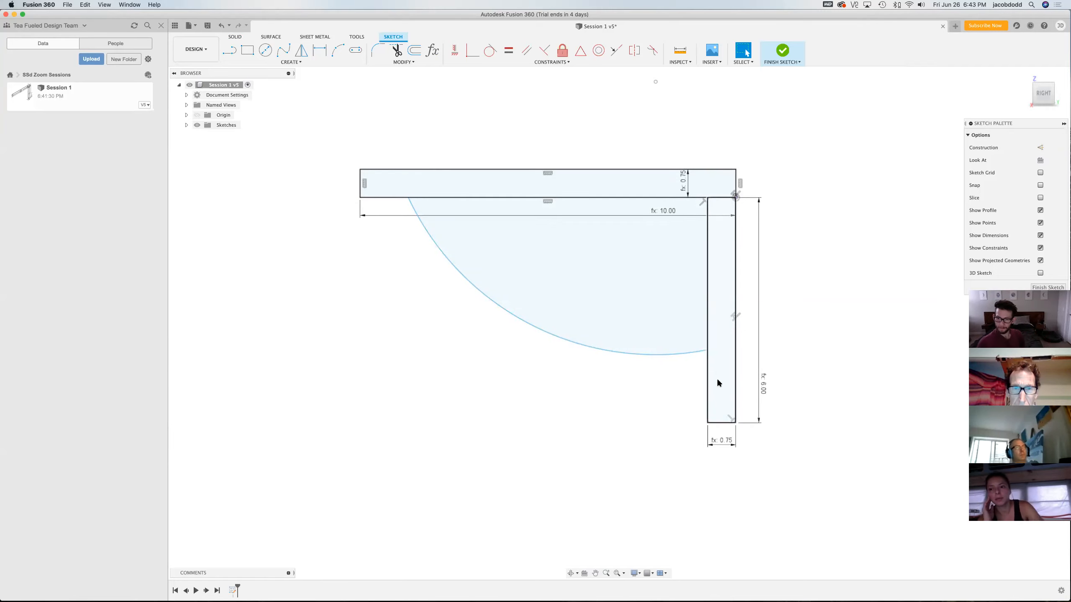
left_click(702, 353)
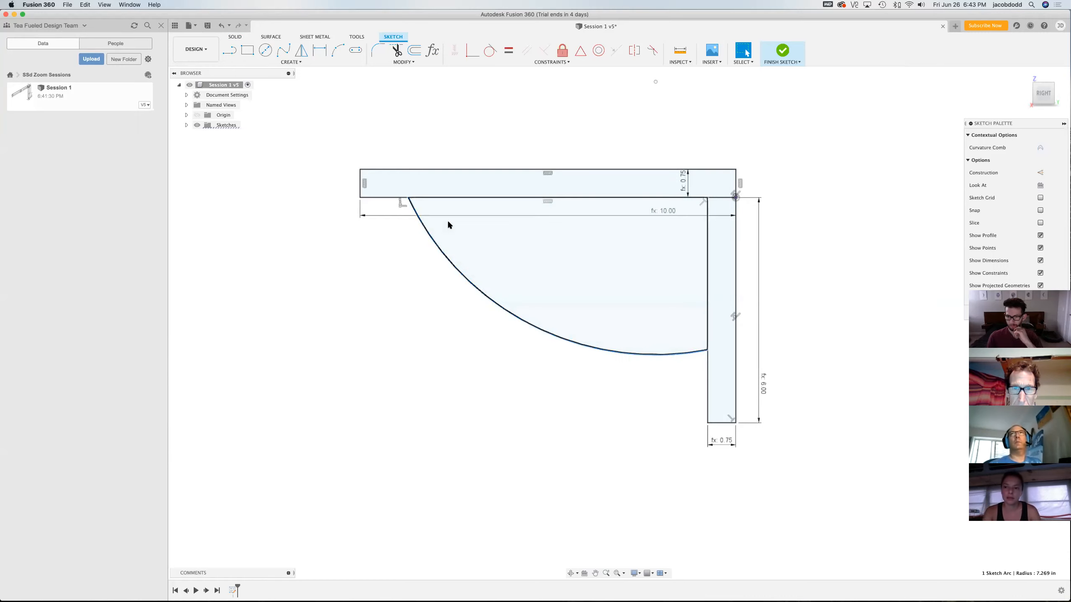
Delete the backer outline and the arc, leaving only the shelf top rectangle
left_click(708, 206)
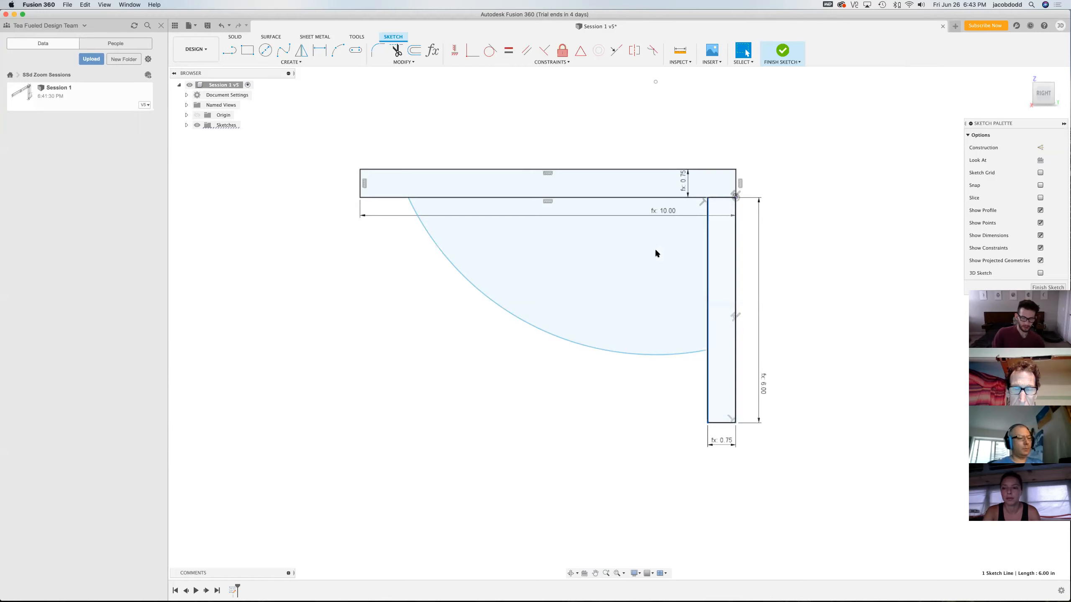
double_click(706, 258)
key("Delete")
mouse_move(688, 354)
left_mouse_down()
mouse_move(531, 375)
mouse_move(705, 381)
left_mouse_up()
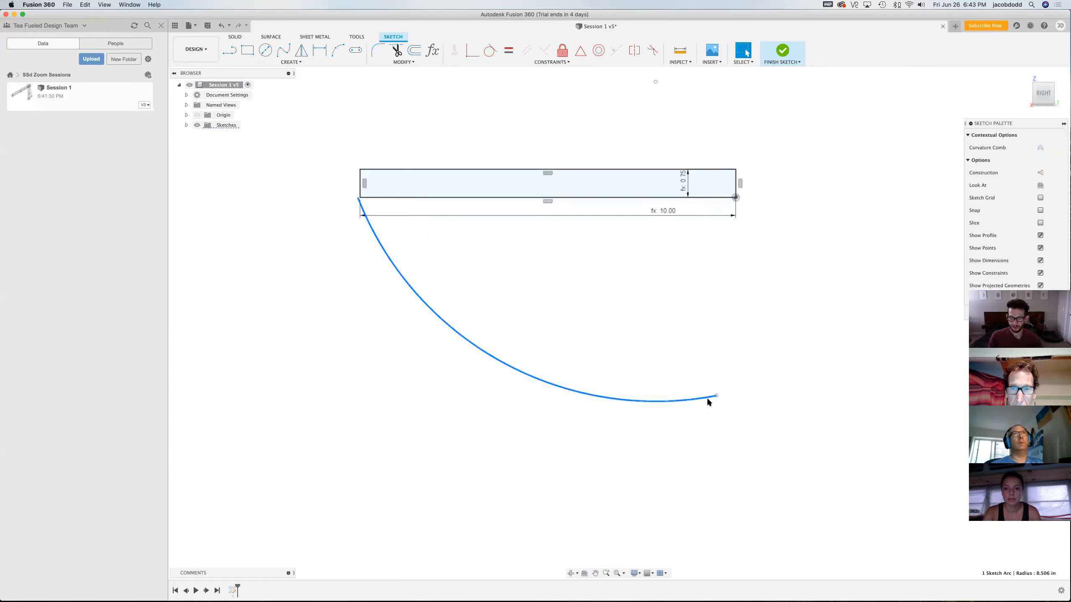
key("Delete")
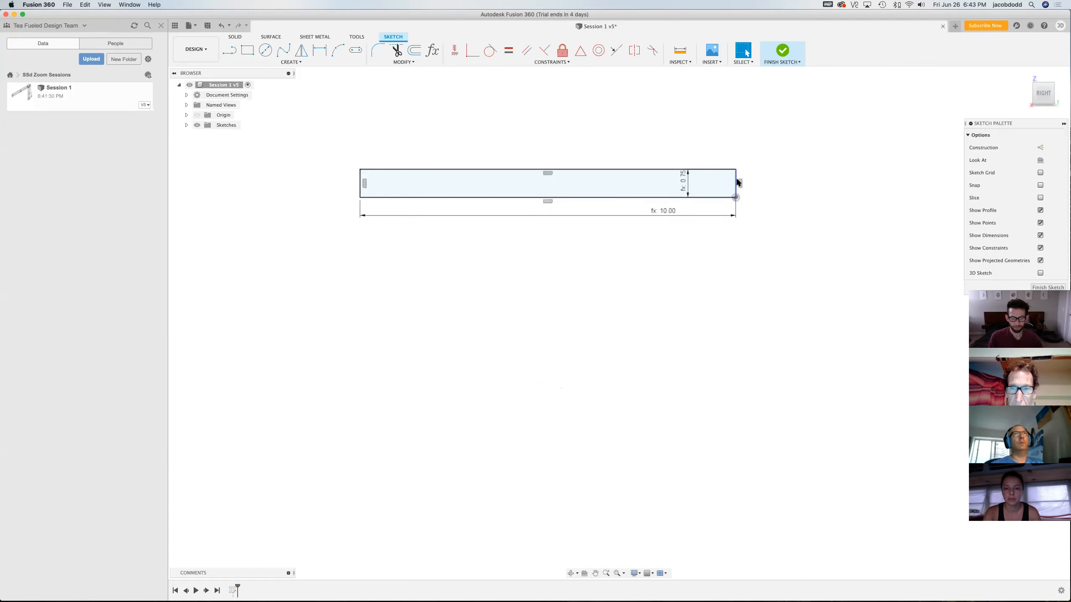
Sketch a vertical line down from the shelf top's lower edge, inset from its right end, with its length set to backerheight
key("l")
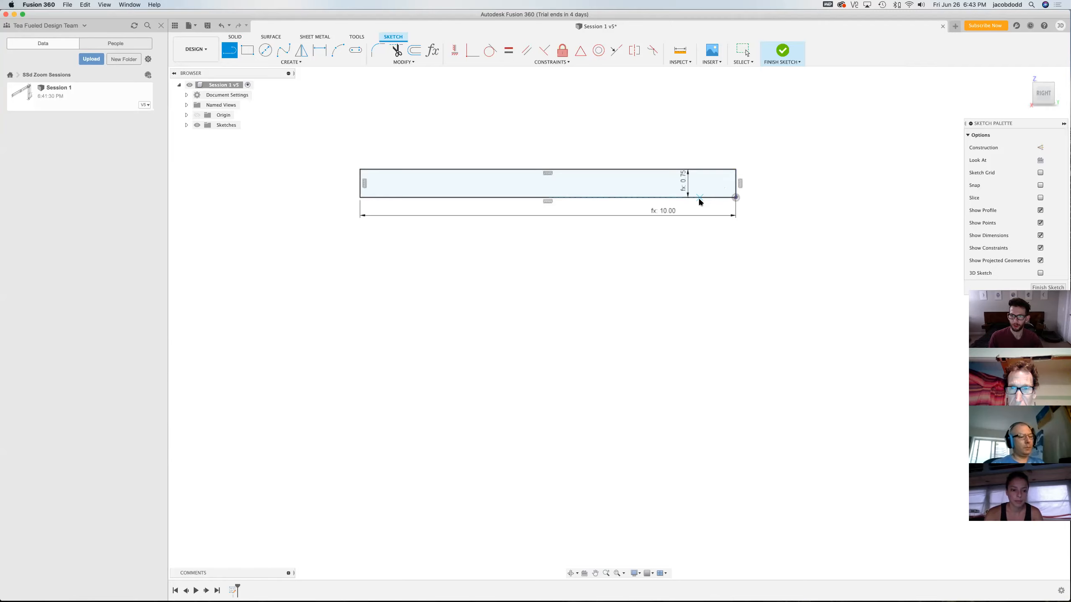
left_click(699, 197)
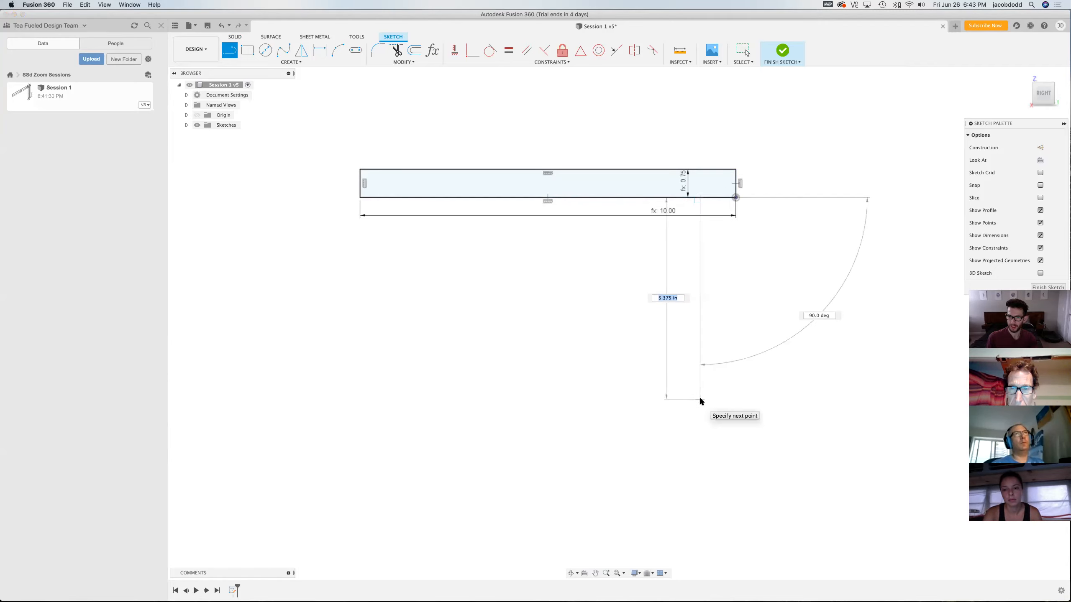
type("backerheight")
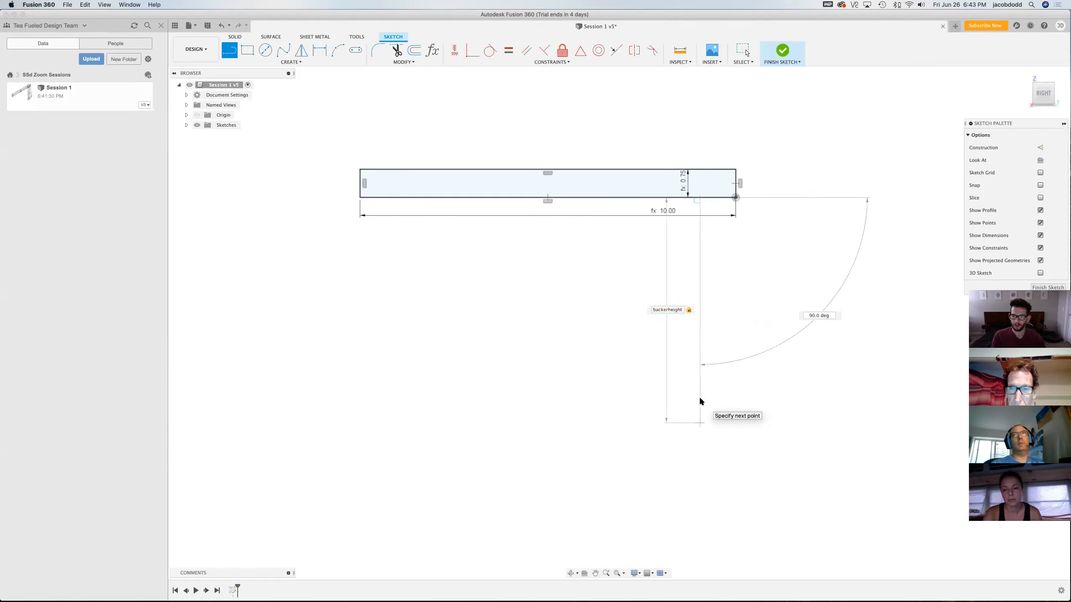
key("Return")
key("Escape")
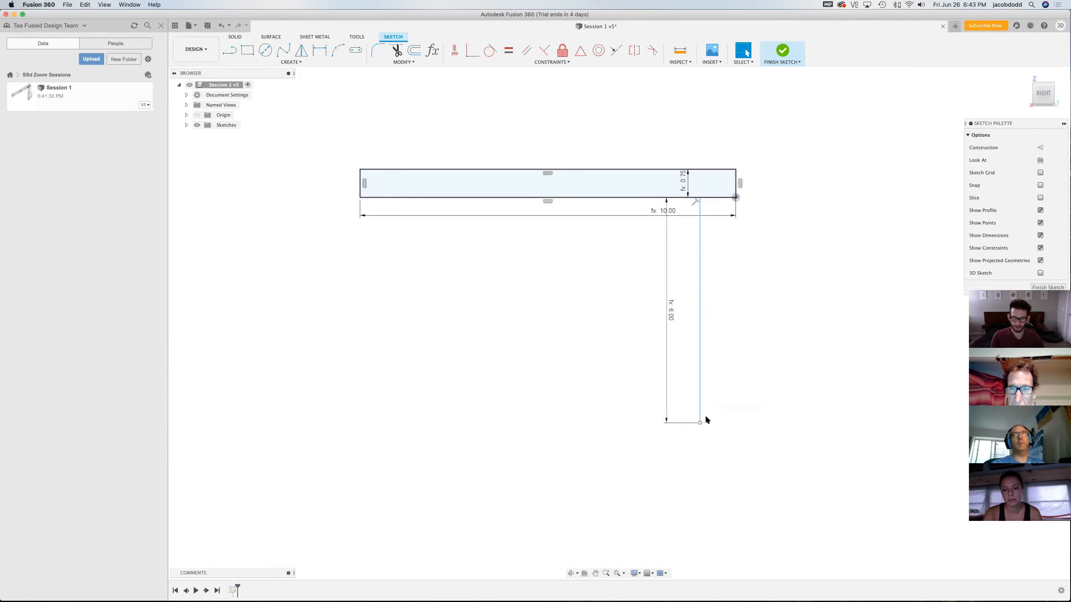
Add a horizontal line leftward from the vertical line's lower end at the thickness parameter, and close the backer up to the shelf top
left_click(699, 422)
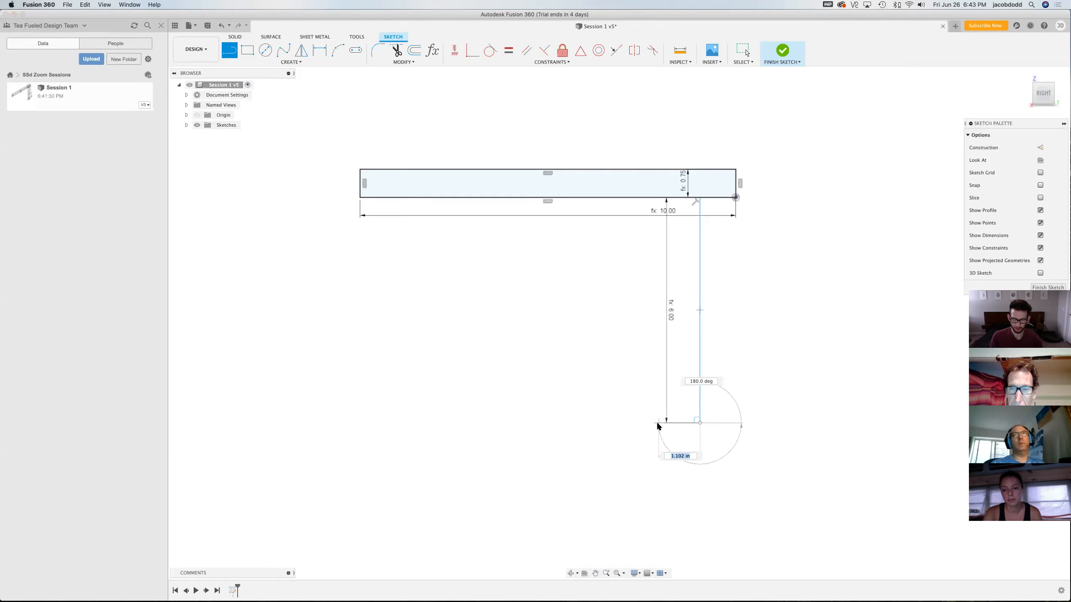
type("t")
key("Return")
key("Tab")
left_click(670, 420)
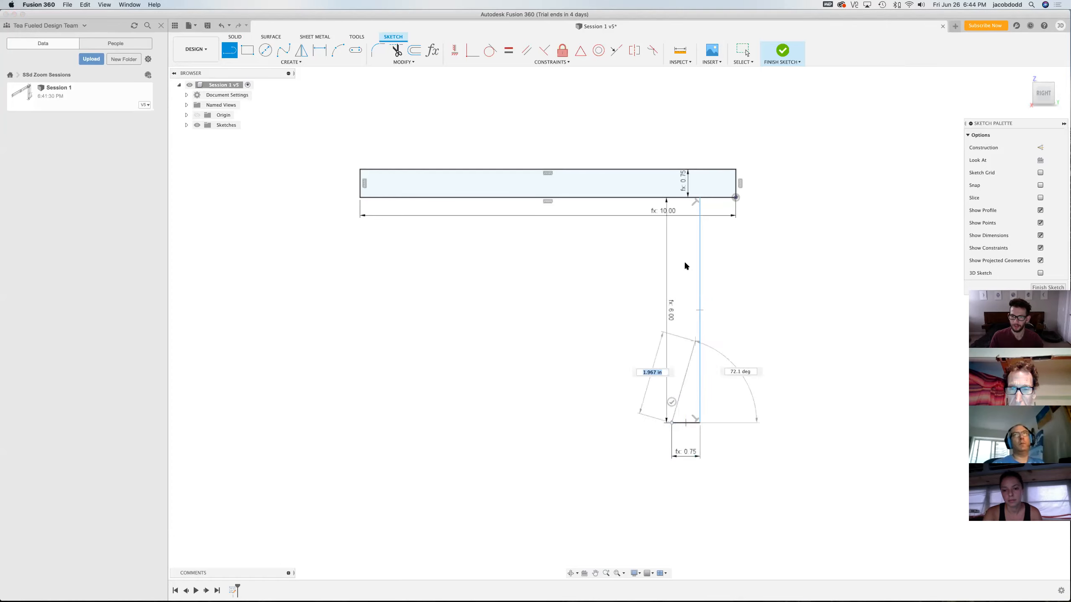
left_click(672, 198)
key("Escape")
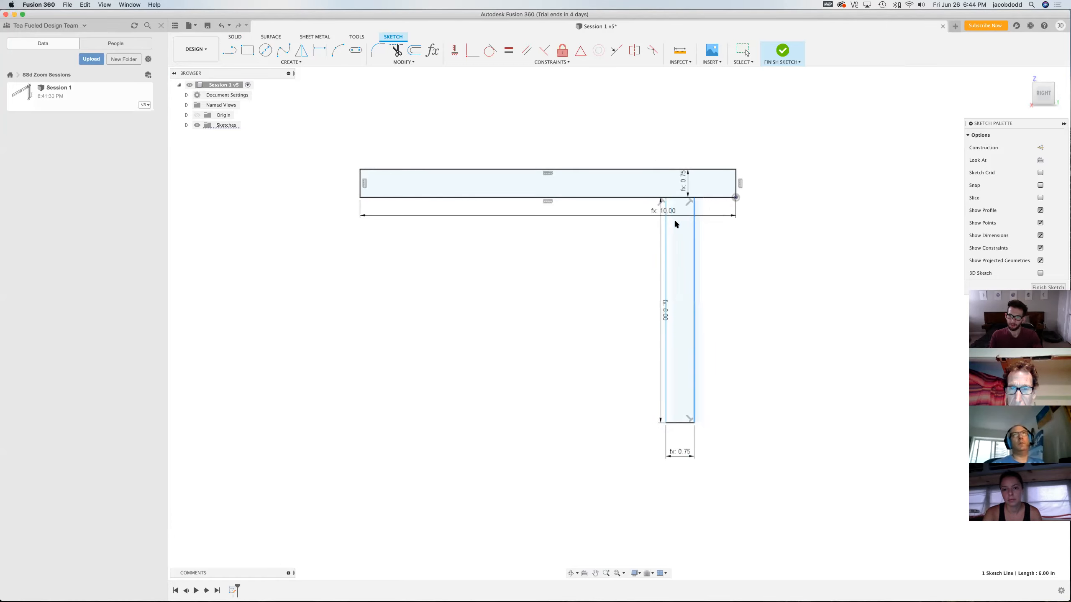
Slide the backer leftward along the shelf top, and dimension its right edge 3 in from the top's right edge
left_click_drag(694, 233, 651, 241)
left_click_drag(634, 422, 635, 379)
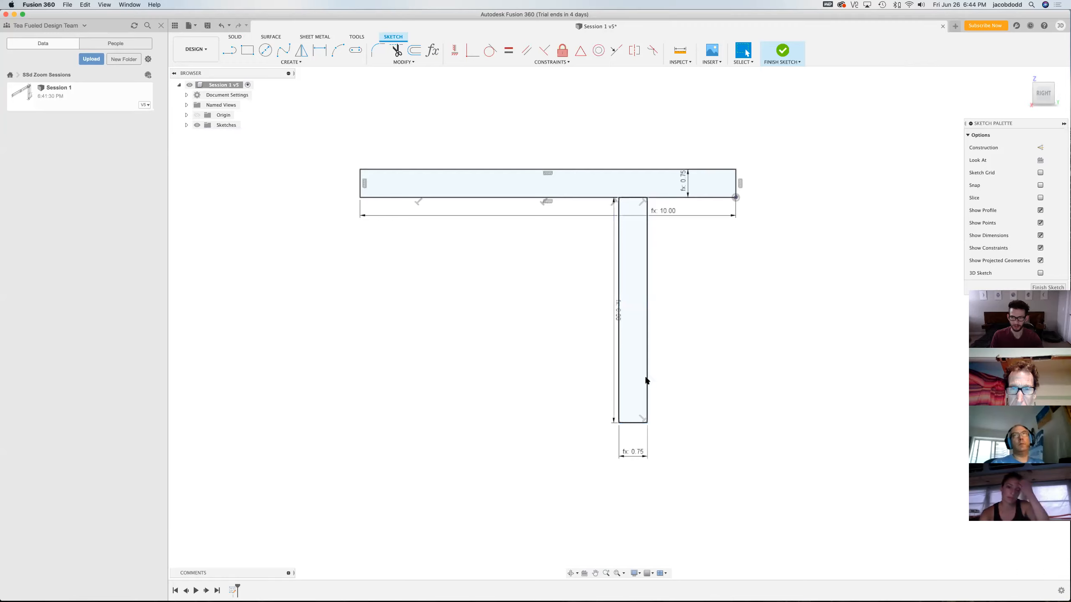
key("d")
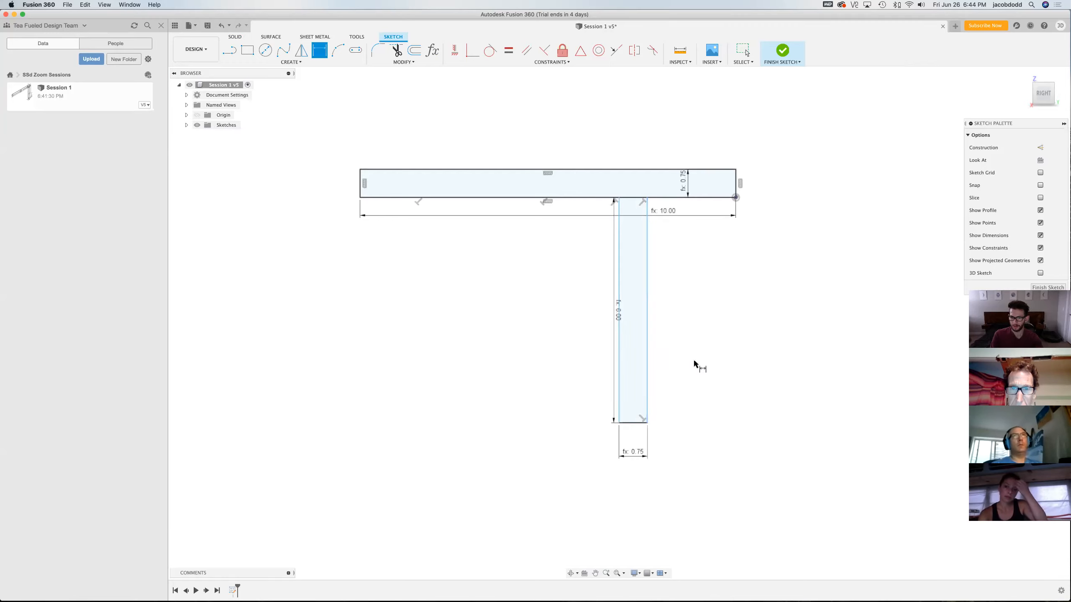
left_click(649, 349)
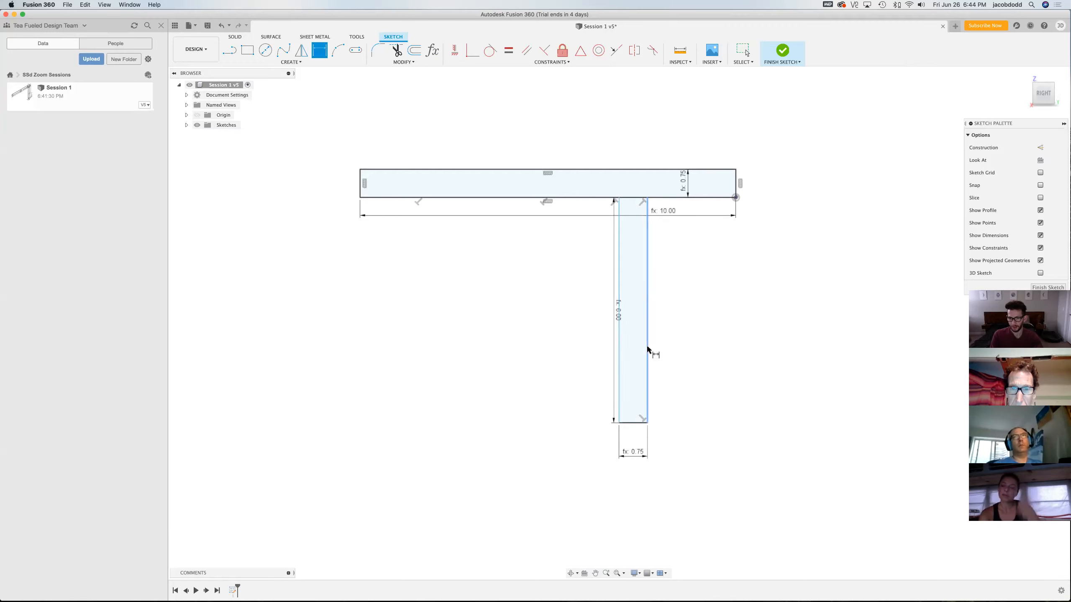
left_click(735, 188)
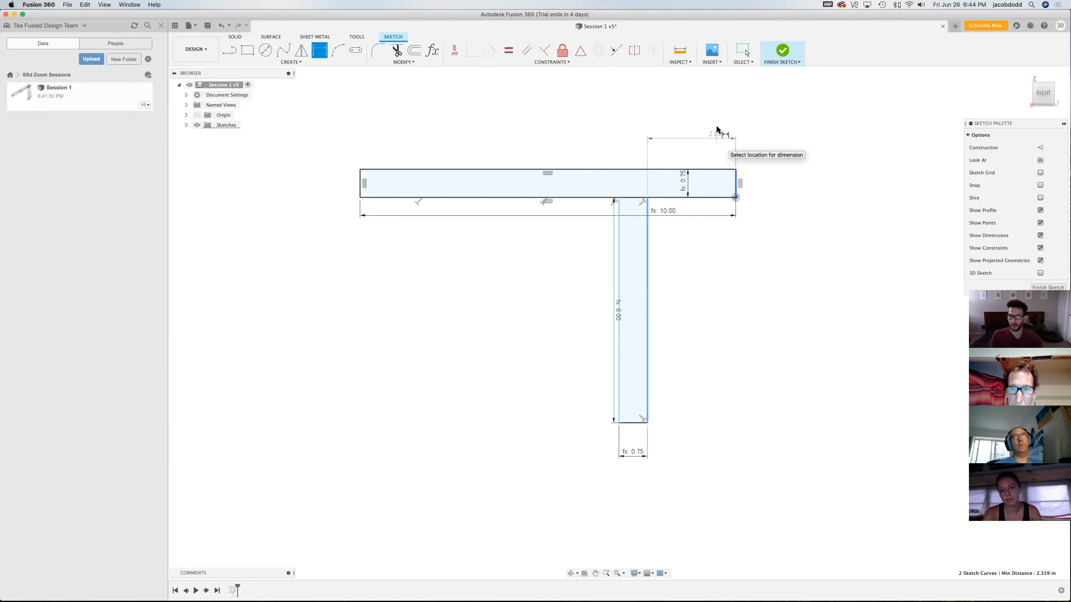
left_click(716, 110)
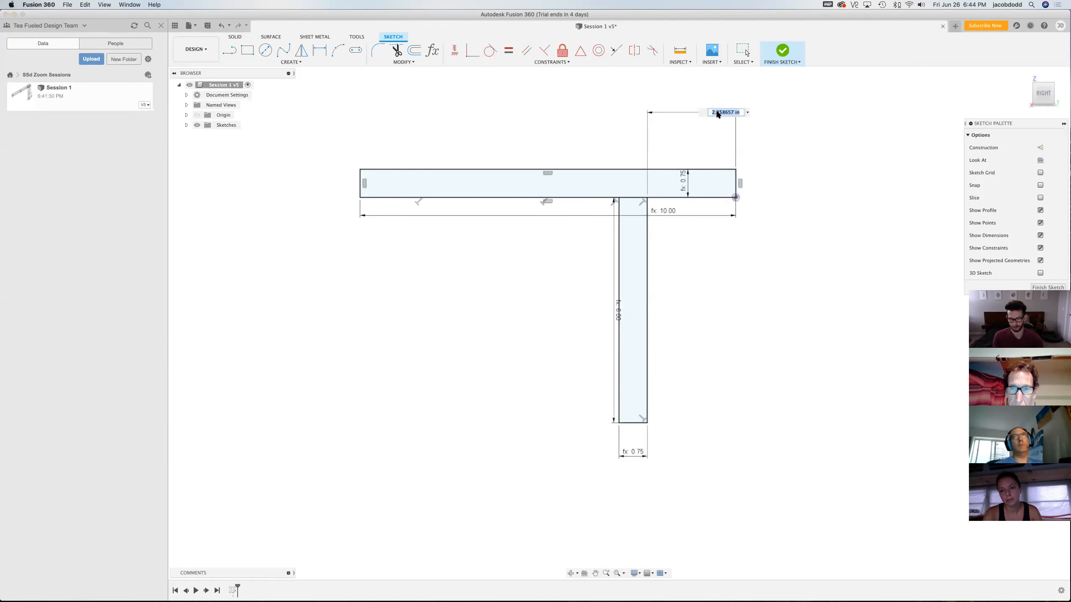
type("3")
key("Return")
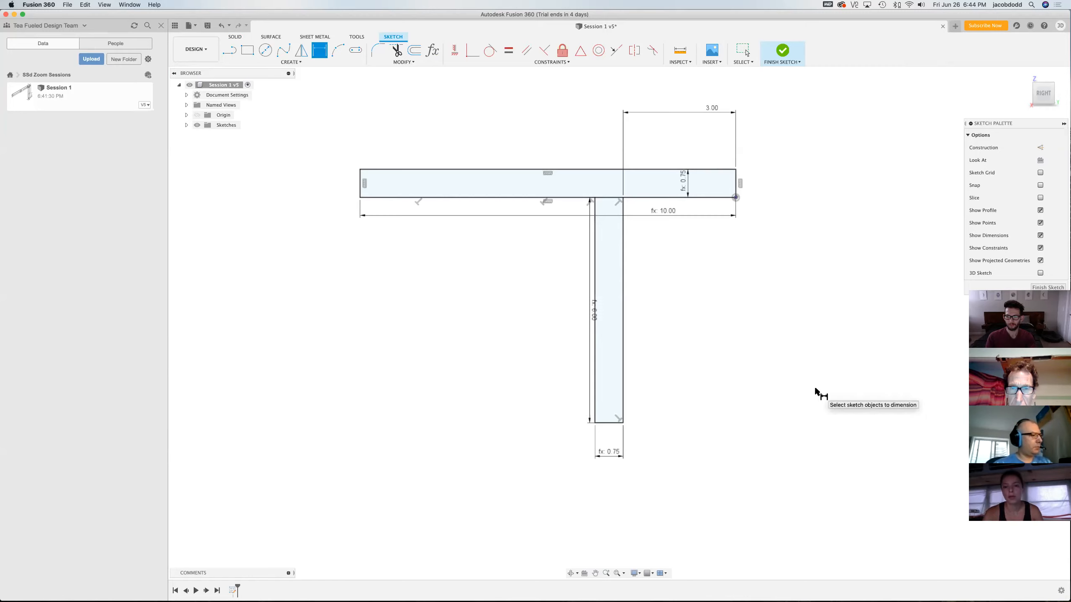
key("Escape")
left_click(707, 110)
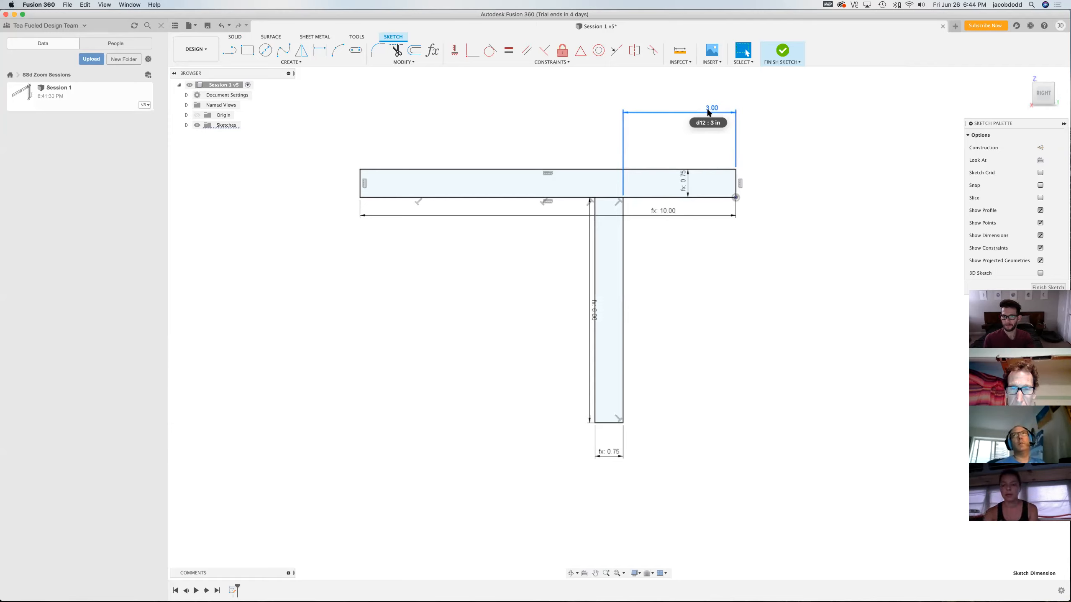
Delete the 3-inch offset dimension and move the vertical backer flush with the shelf's back end
key("Delete")
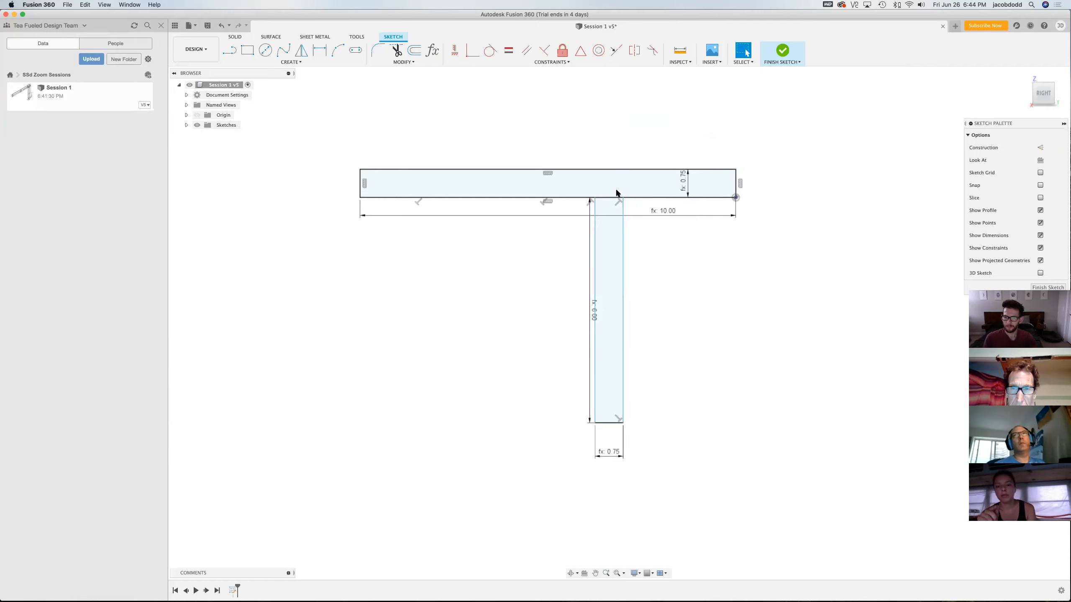
left_click_drag(694, 199, 735, 197)
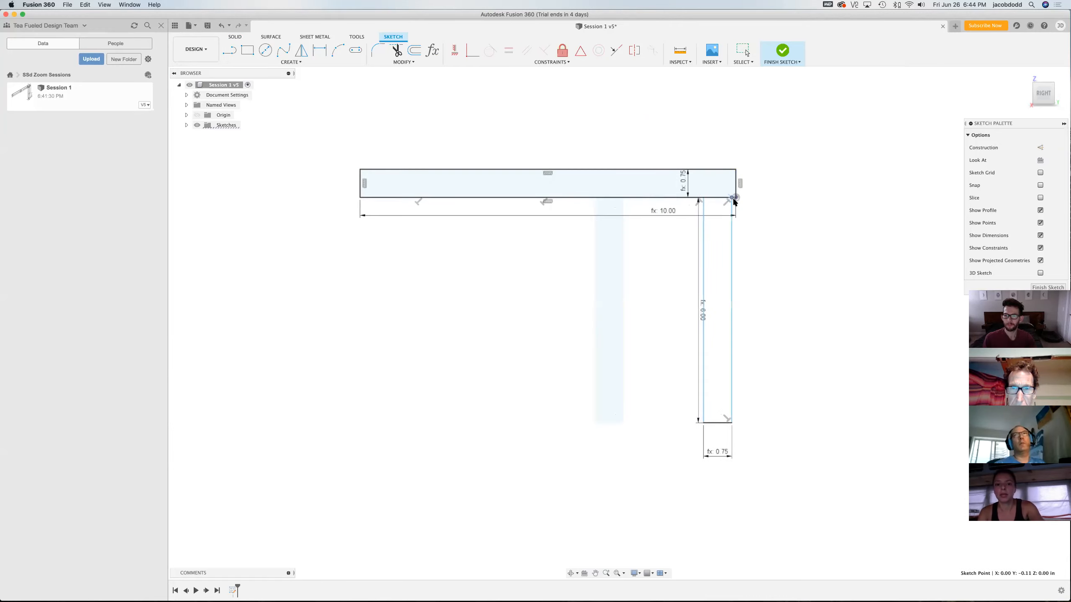
Sketch a three-point arc bulging outward from the shelf's underside near its front to the backer's inner face near its lower end
left_click(338, 49)
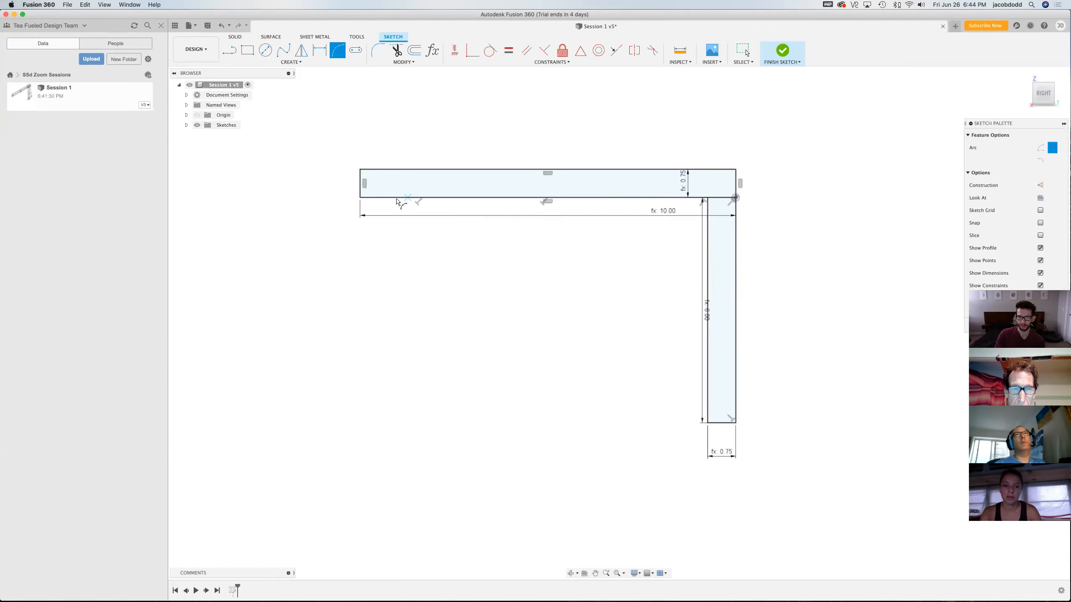
left_click(396, 198)
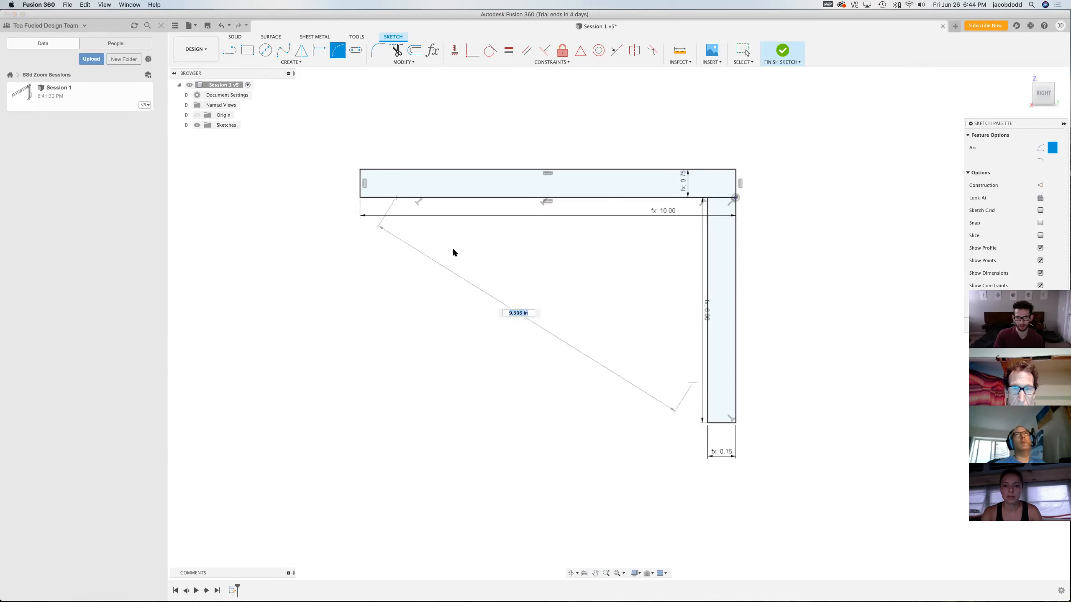
left_click(707, 408)
left_click(615, 396)
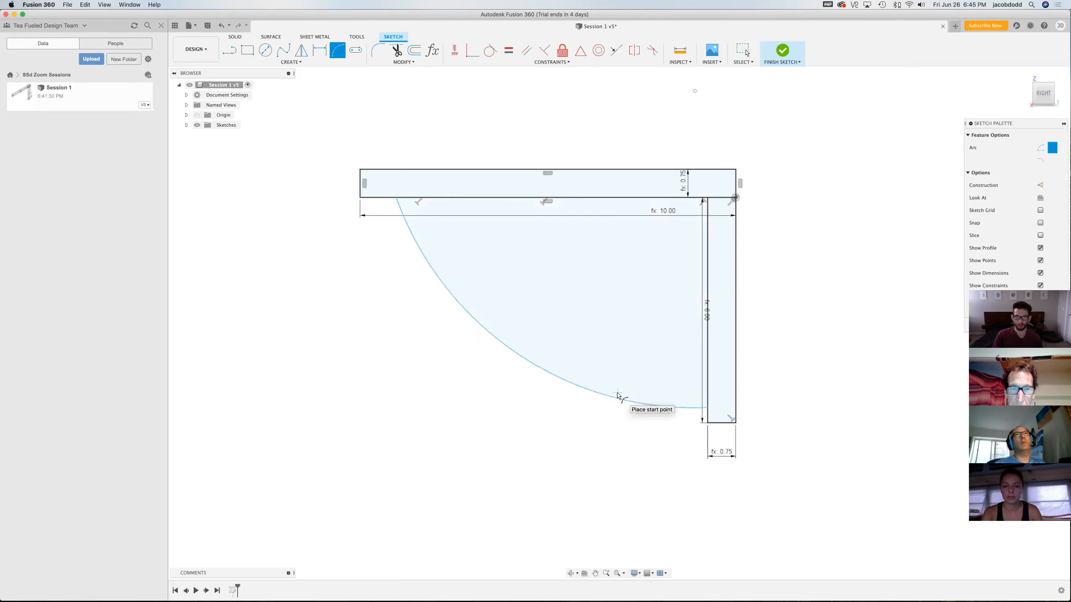
Dimension the arc's front endpoint 8 in from the shelf's lower back corner
key("d")
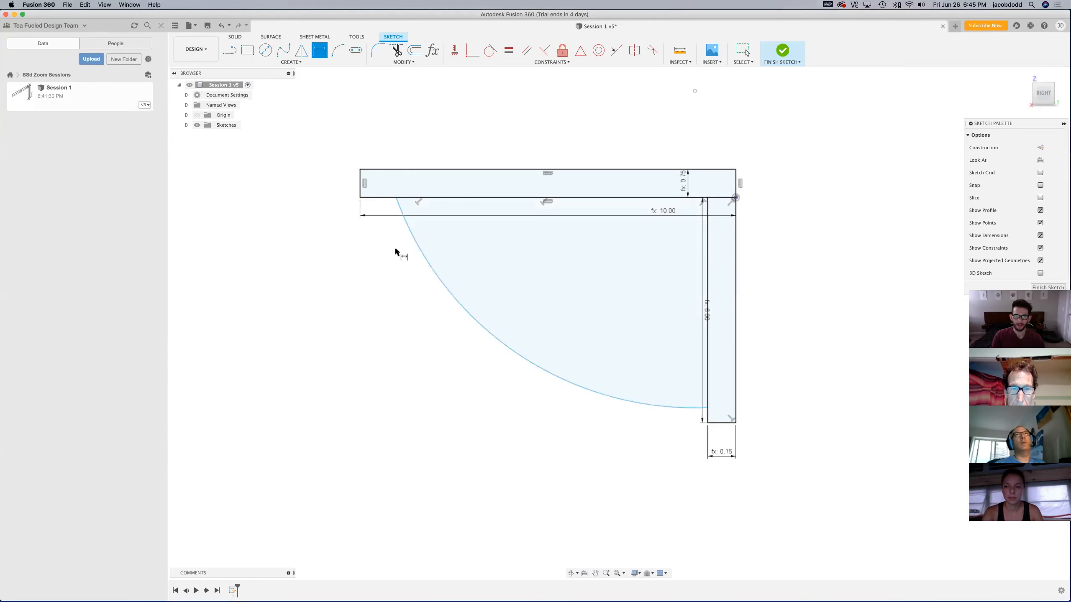
key("Escape")
type("sdim")
key("Return")
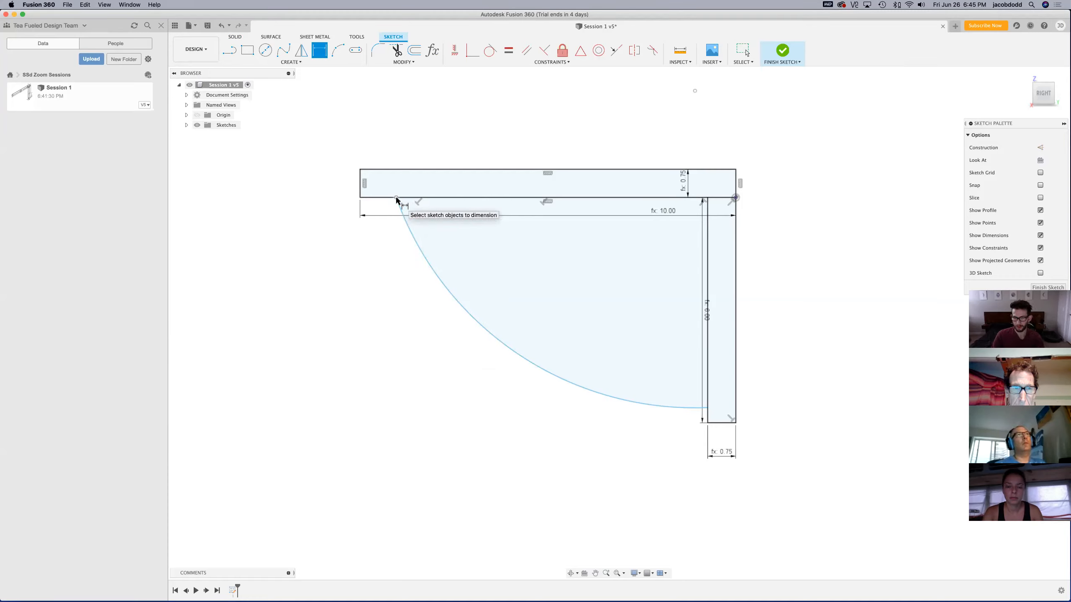
left_click(397, 198)
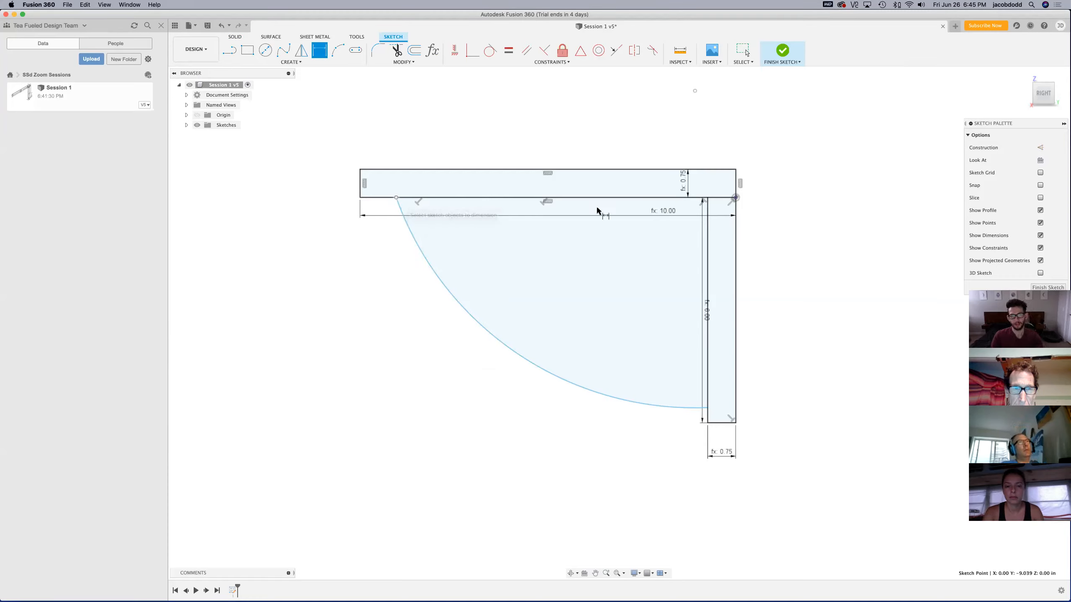
left_click(736, 197)
left_click(729, 147)
type("8")
key("Return")
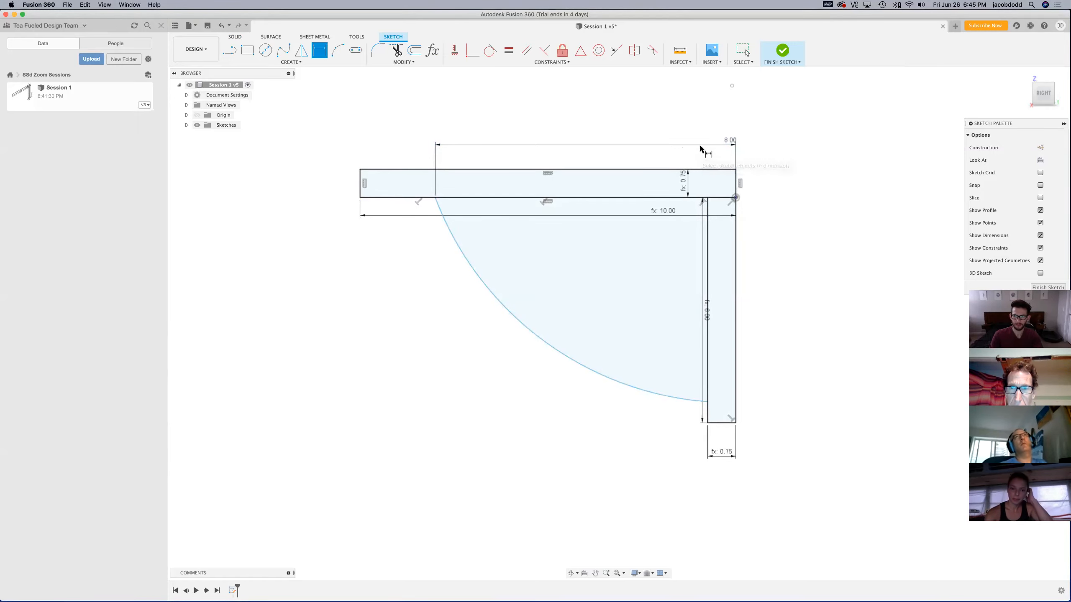
Delete the 8 in dimension between the arc's endpoint and the shelf's back corner
left_click_drag(732, 141, 742, 158)
left_click(737, 155)
key("Delete")
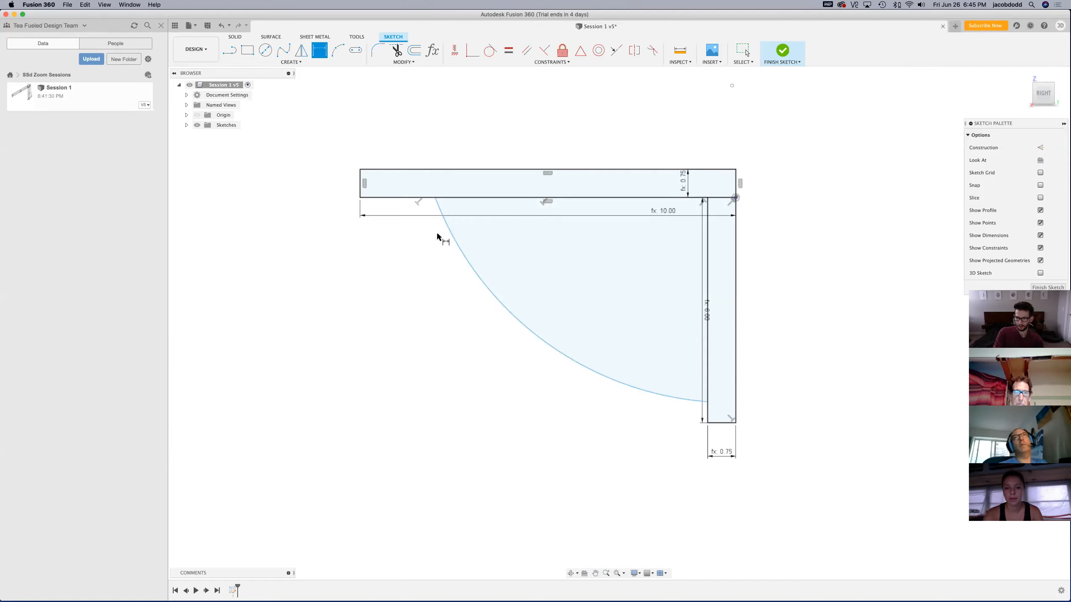
Slide the arc's front endpoint along the shelf's underside toward the backer
key("Escape")
left_click(435, 197)
mouse_move(410, 201)
left_mouse_down()
mouse_move(453, 195)
mouse_move(375, 198)
mouse_move(672, 206)
mouse_move(394, 213)
mouse_move(619, 206)
mouse_move(546, 258)
mouse_move(524, 261)
mouse_move(660, 209)
mouse_move(514, 297)
mouse_move(421, 331)
mouse_move(533, 249)
mouse_move(599, 228)
mouse_move(522, 261)
mouse_move(592, 230)
mouse_move(554, 205)
mouse_move(454, 249)
left_mouse_up()
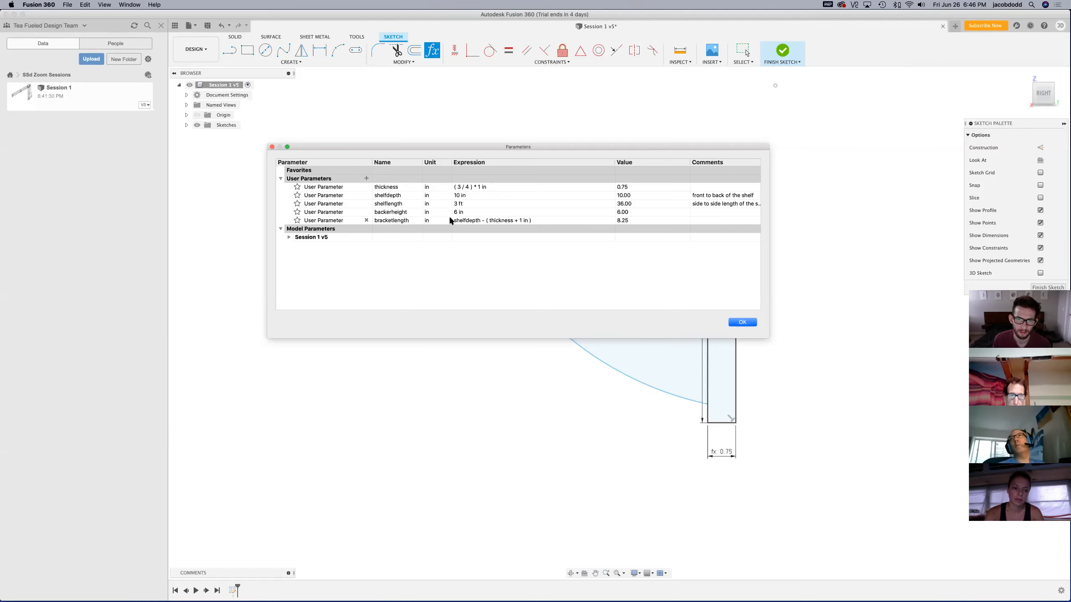
Dimension the distance from the arc's front endpoint to the backer's inner face using the bracketlength parameter
scroll(407, 222, "right", 1)
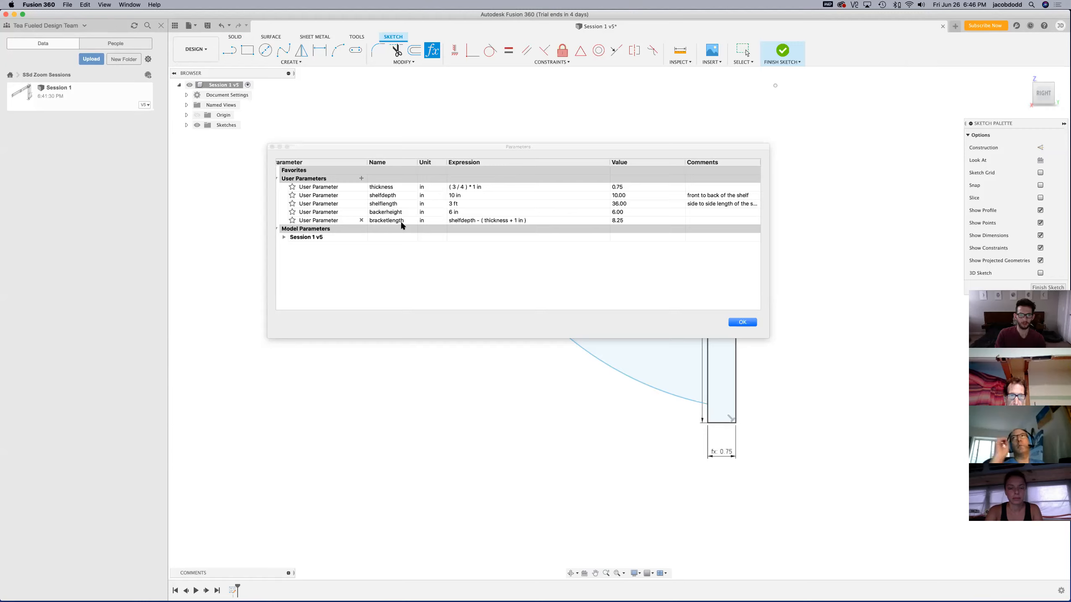
key("Return")
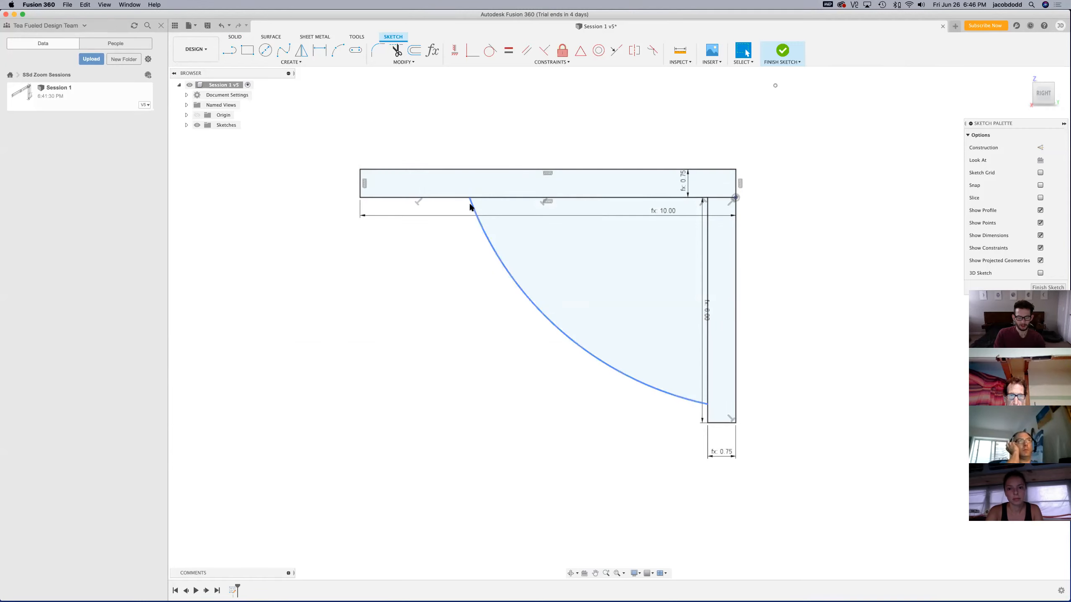
key("d")
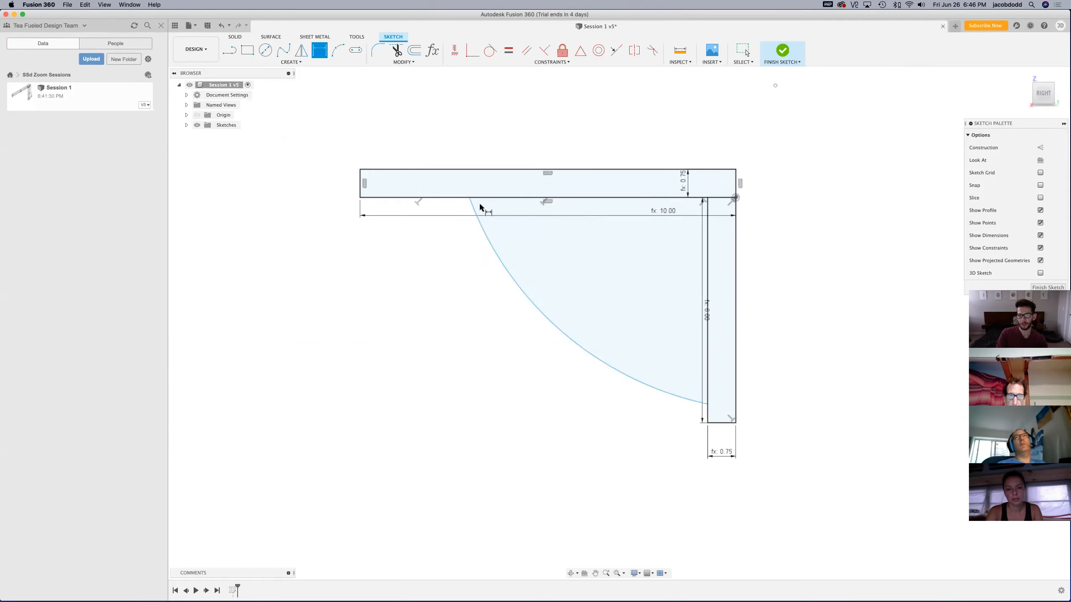
left_click(469, 197)
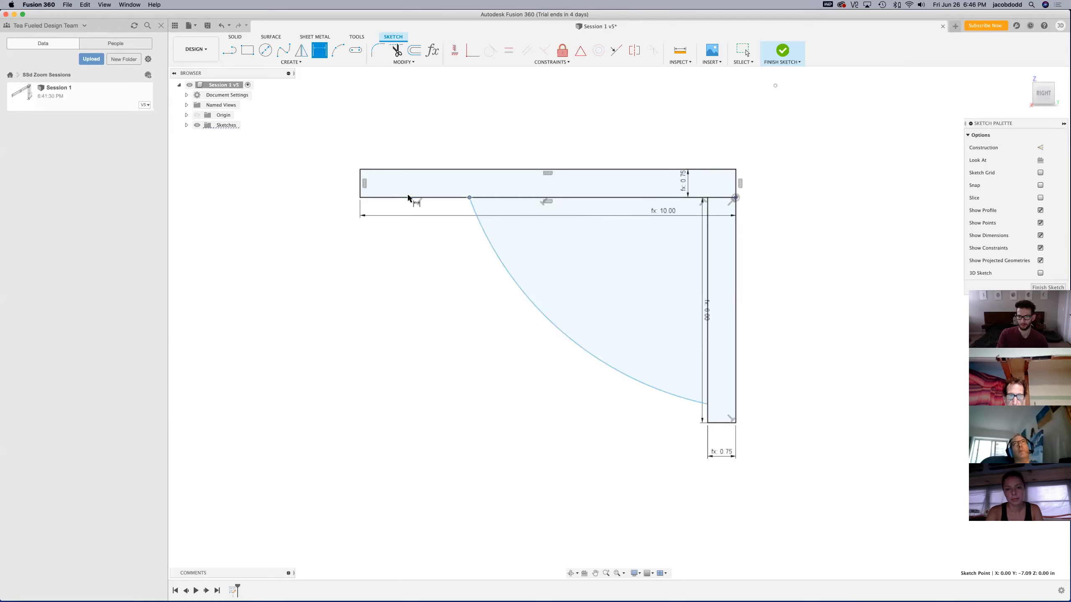
left_click(707, 207)
left_click(650, 527)
type("bracketlength")
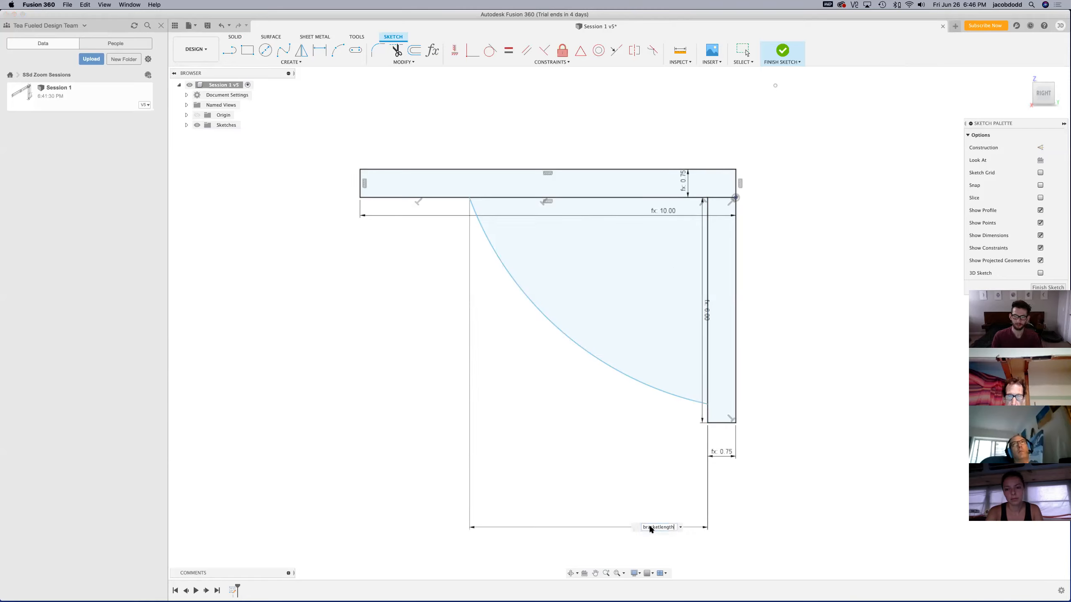
key("Return")
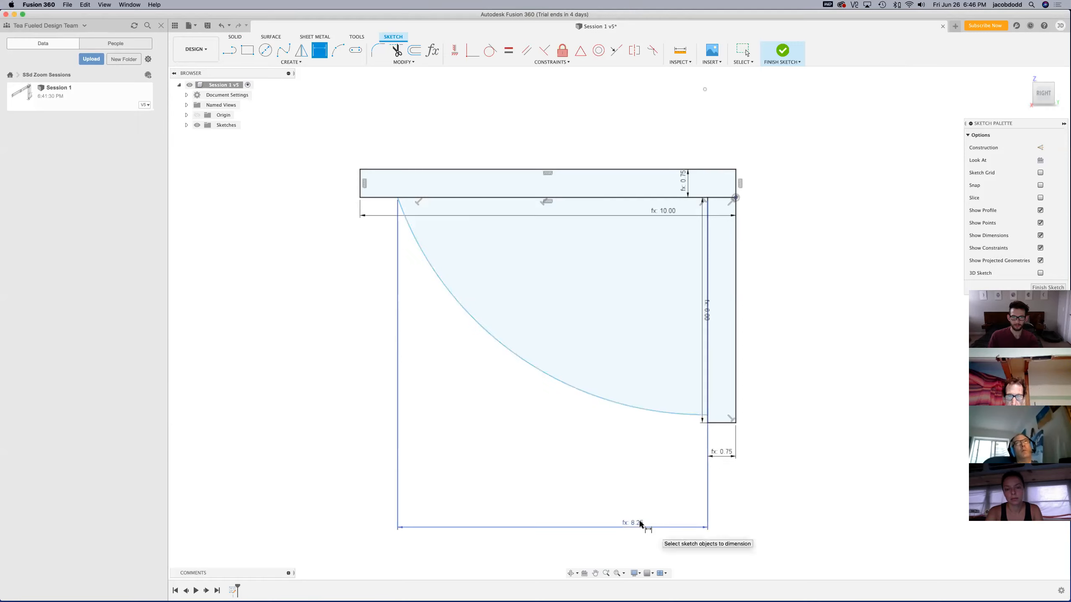
Add a driven dimension between the arc's front endpoint and the shelf's lower front corner
left_click(397, 198)
left_click(360, 198)
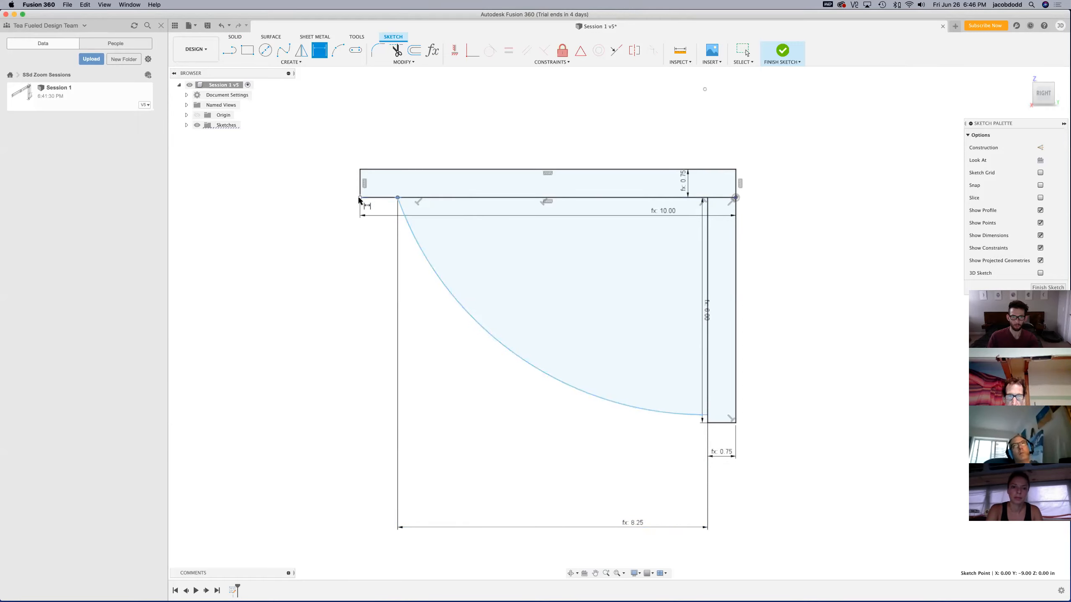
left_click(357, 274)
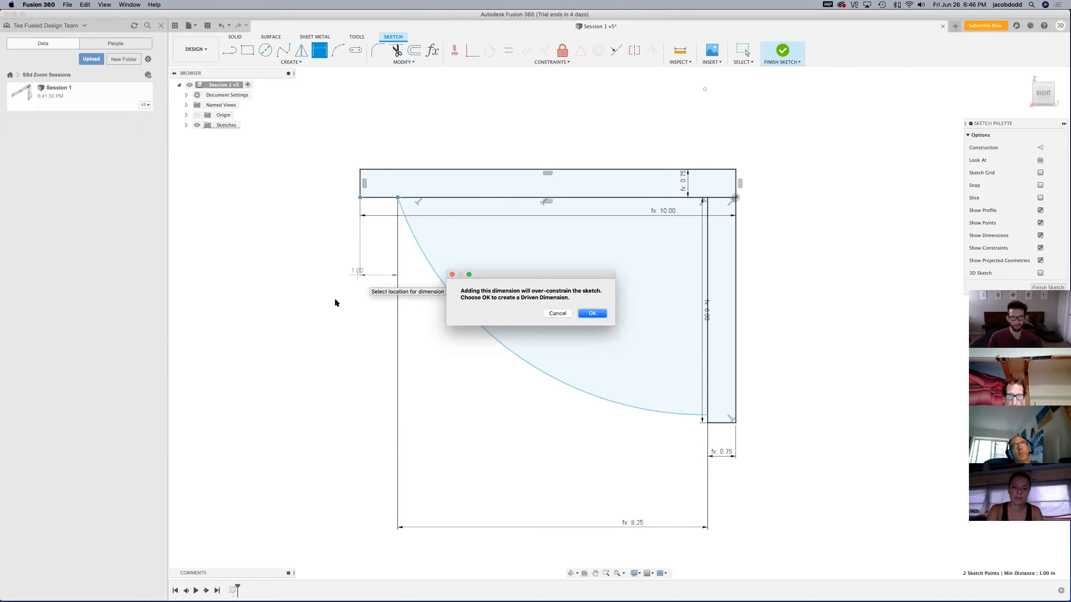
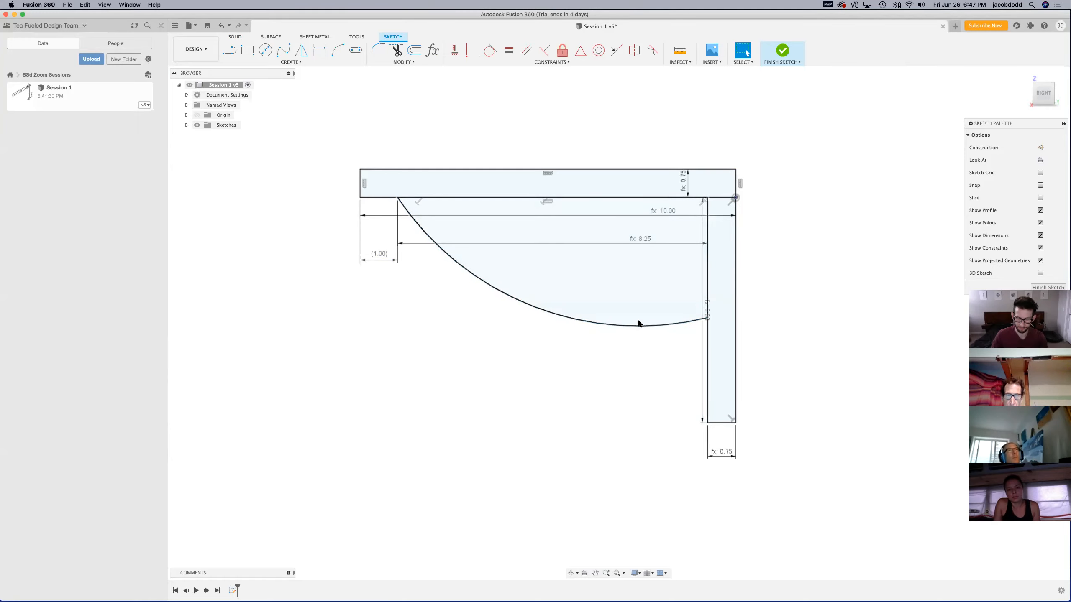
left_click(654, 325)
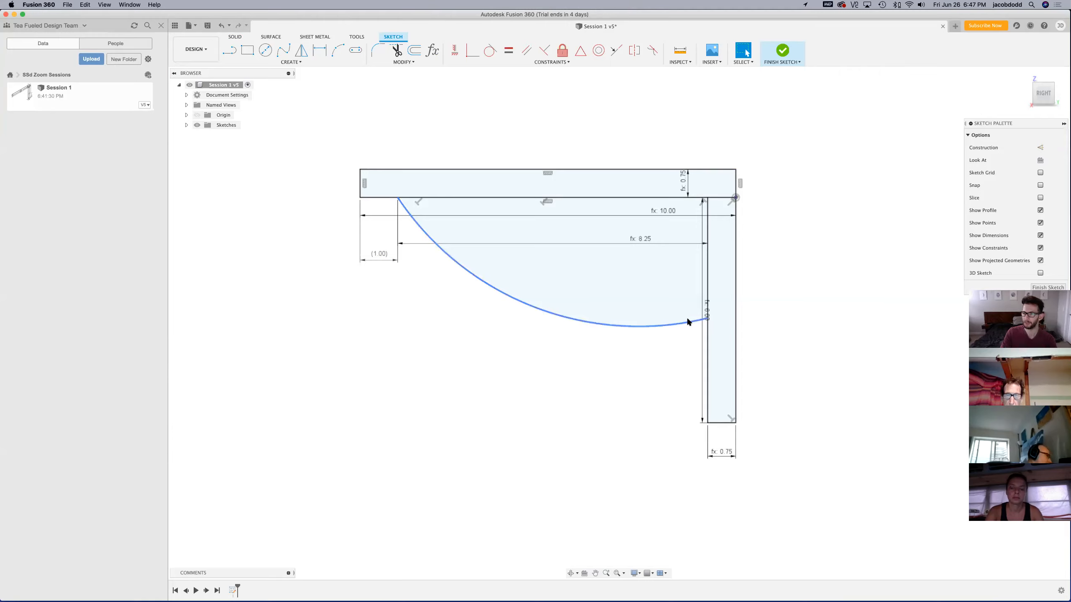
left_click(642, 298)
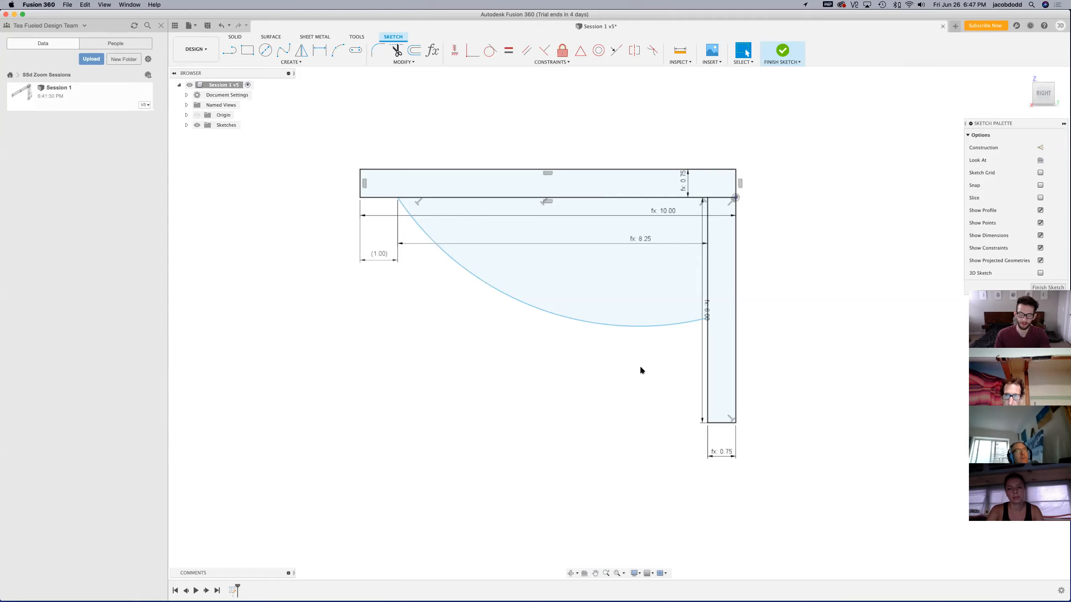
Start the Line tool and switch it to construction geometry
key("l")
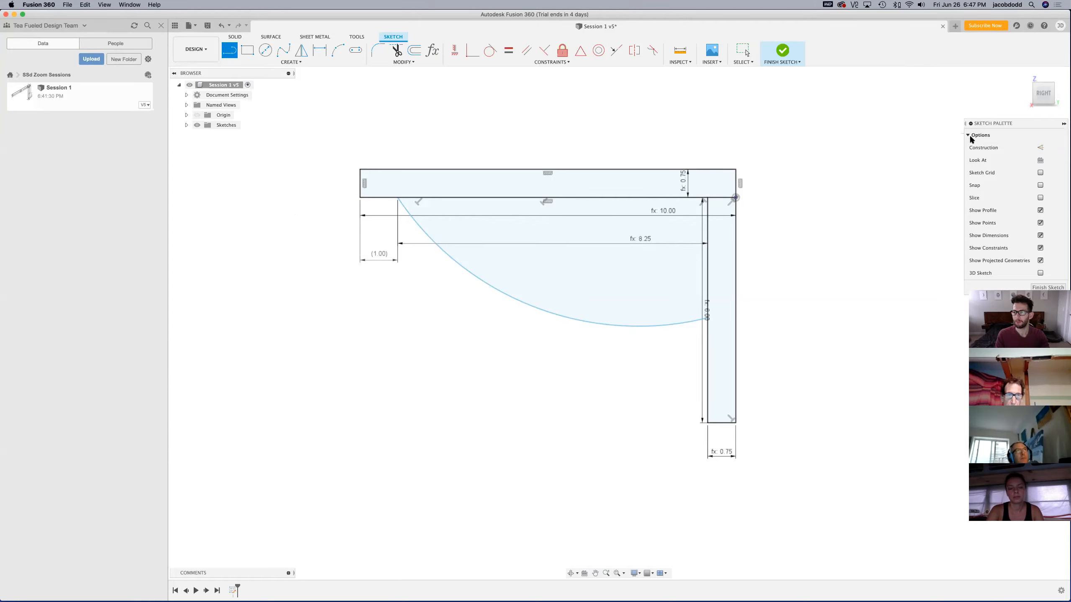
mouse_move(1012, 124)
left_mouse_down()
mouse_move(833, 156)
mouse_move(887, 133)
mouse_move(1066, 123)
left_mouse_up()
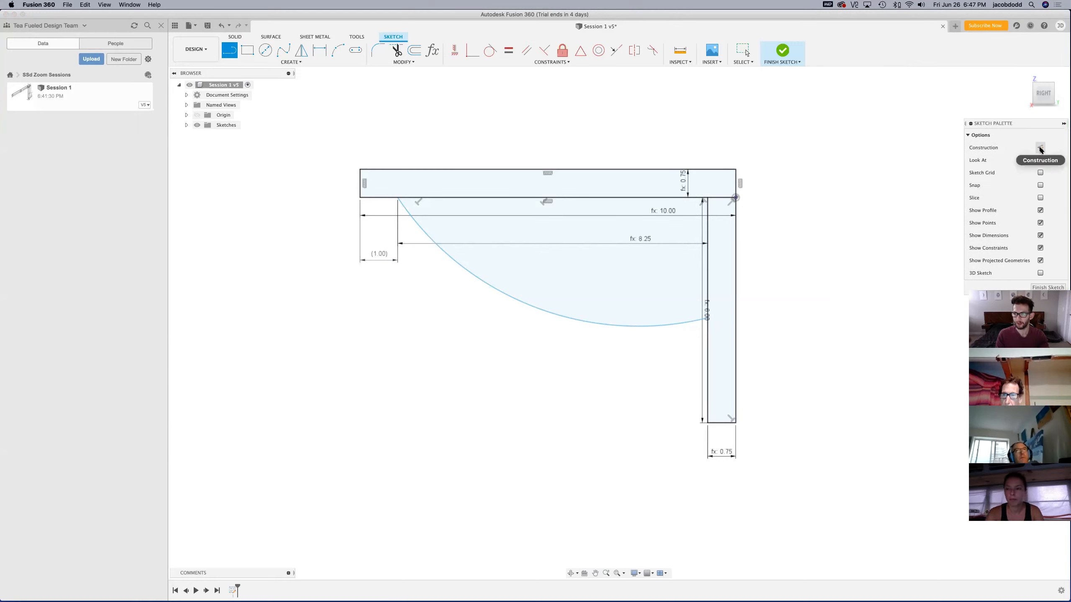
left_click(1039, 148)
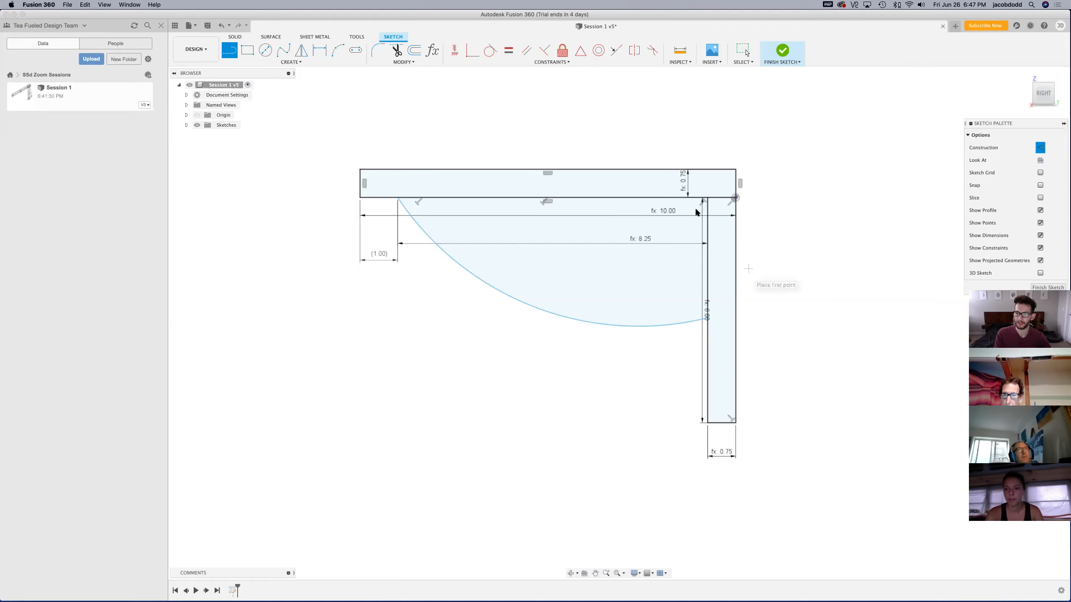
key("x")
key("x")
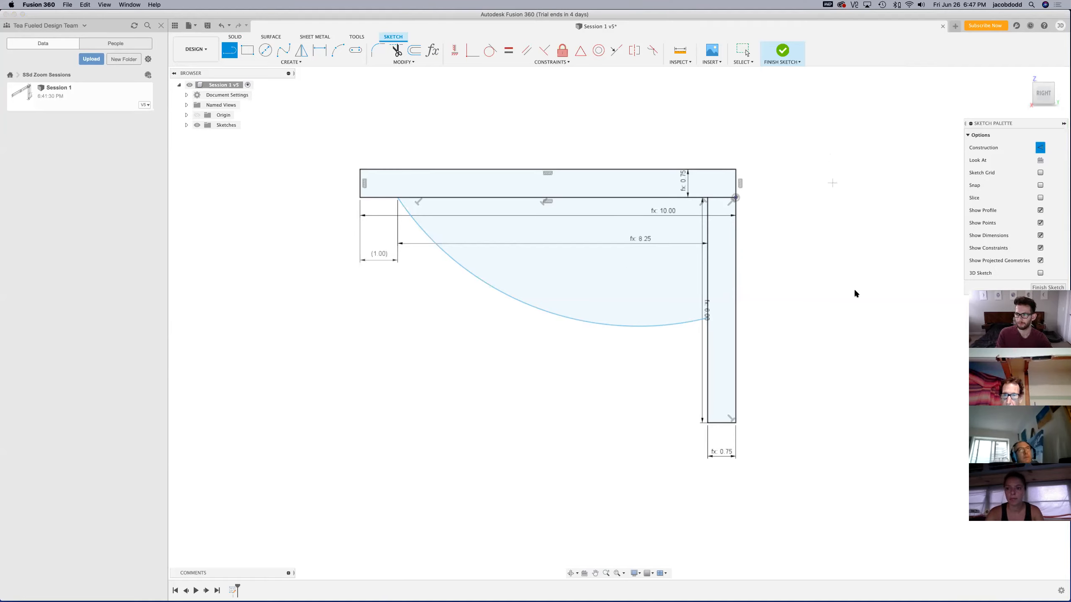
Try out a nearly horizontal freehand construction line below the arc, and undo it
left_click(652, 382)
left_click(379, 374)
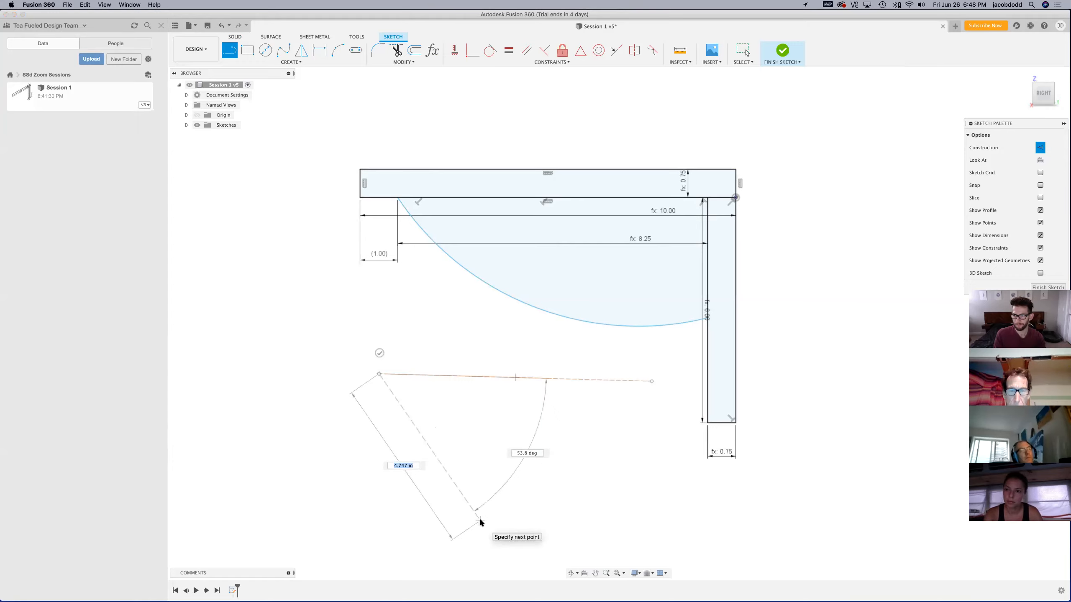
key("Escape")
key("Escape")
key("Escape")
key("super+z")
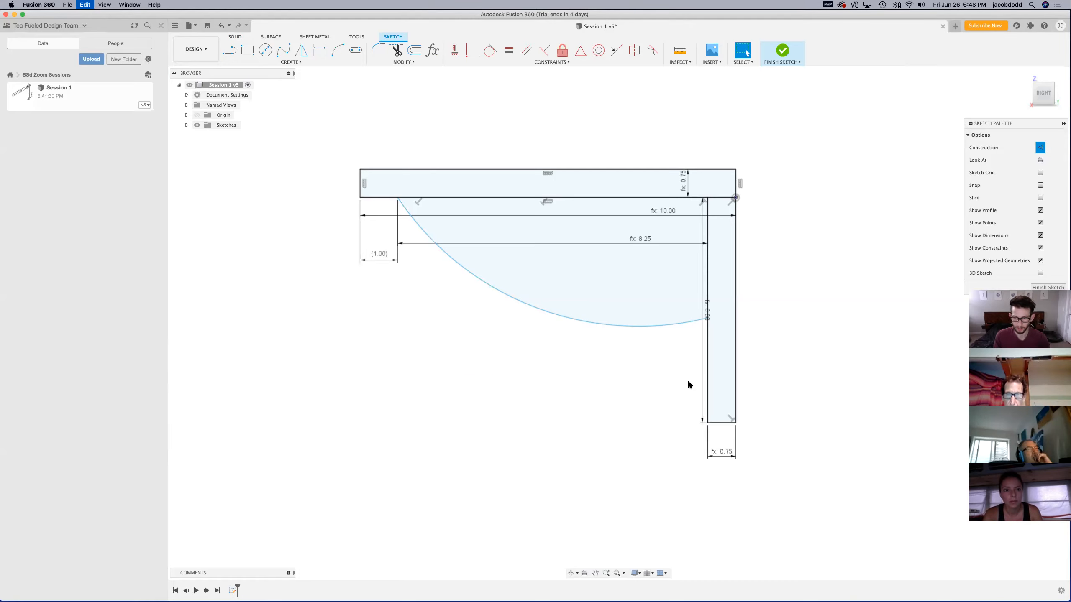
Sketch a horizontal construction line below the arc from the backer's inner face to beyond the shelf's front end
key("l")
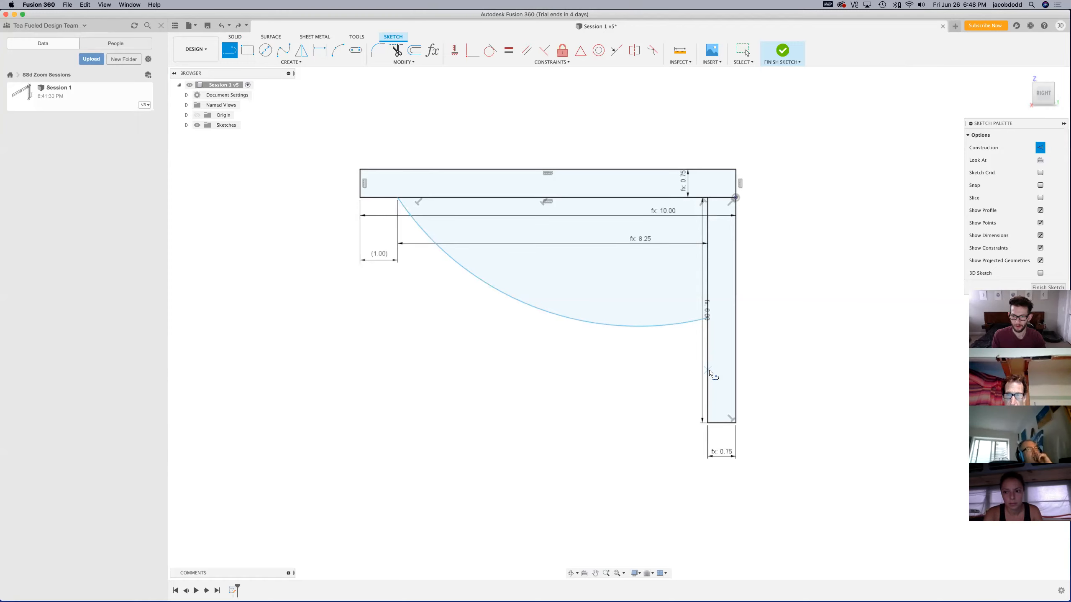
left_click(707, 370)
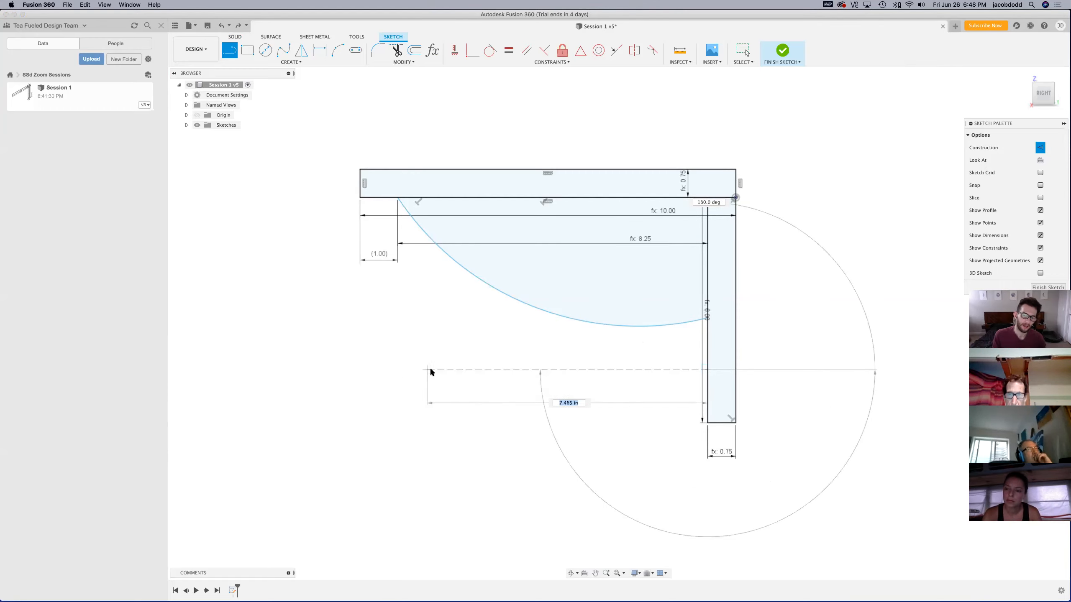
left_click(298, 370)
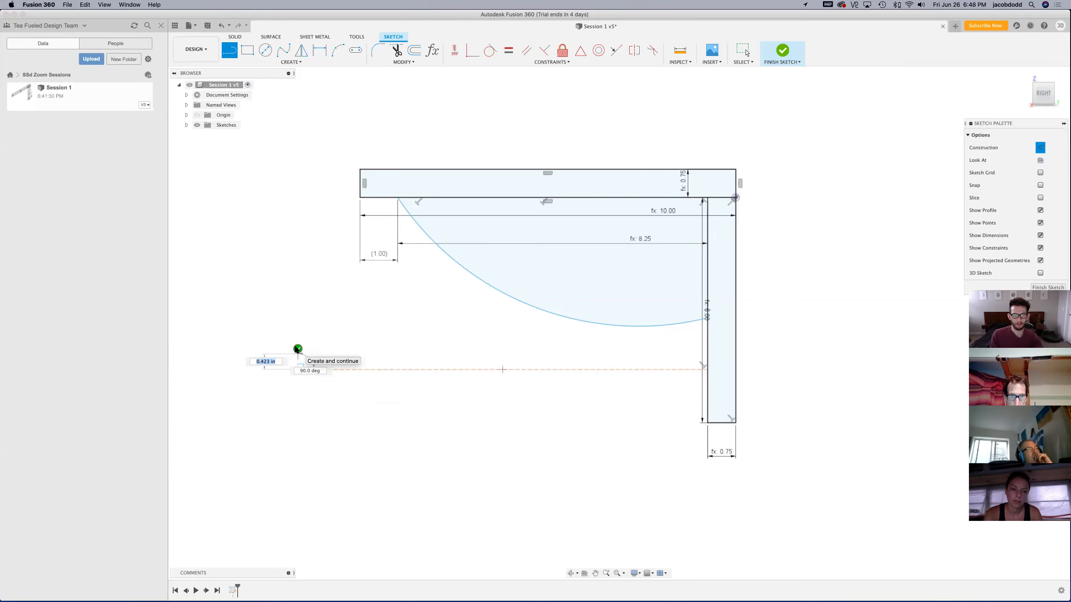
key("Escape")
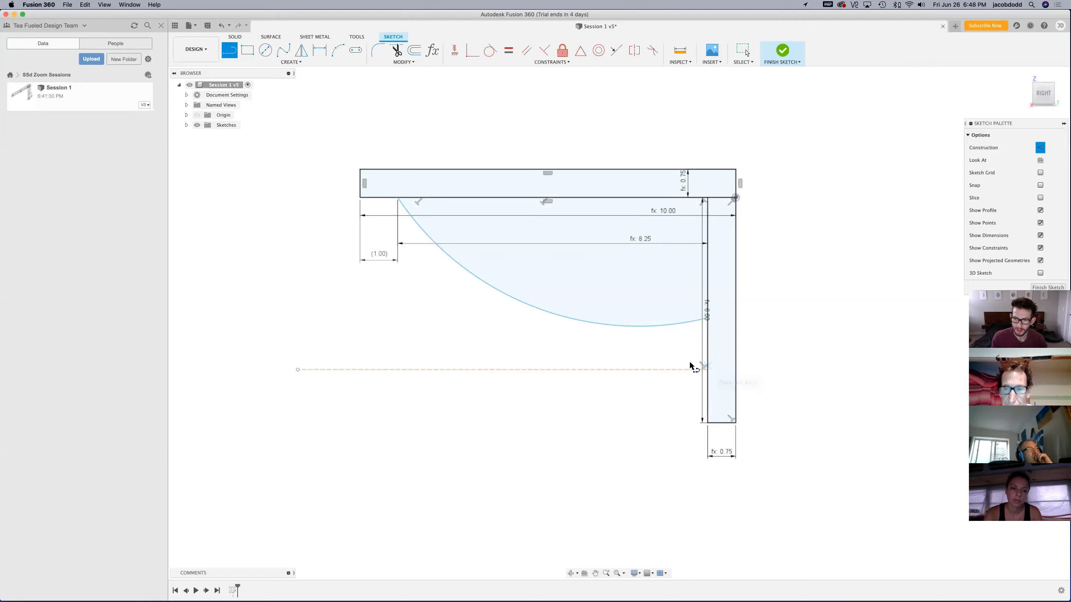
key("Escape")
Reposition the backer's 6.00 height dimension inside the backer profile
left_click(706, 369)
left_click_drag(704, 356, 727, 355)
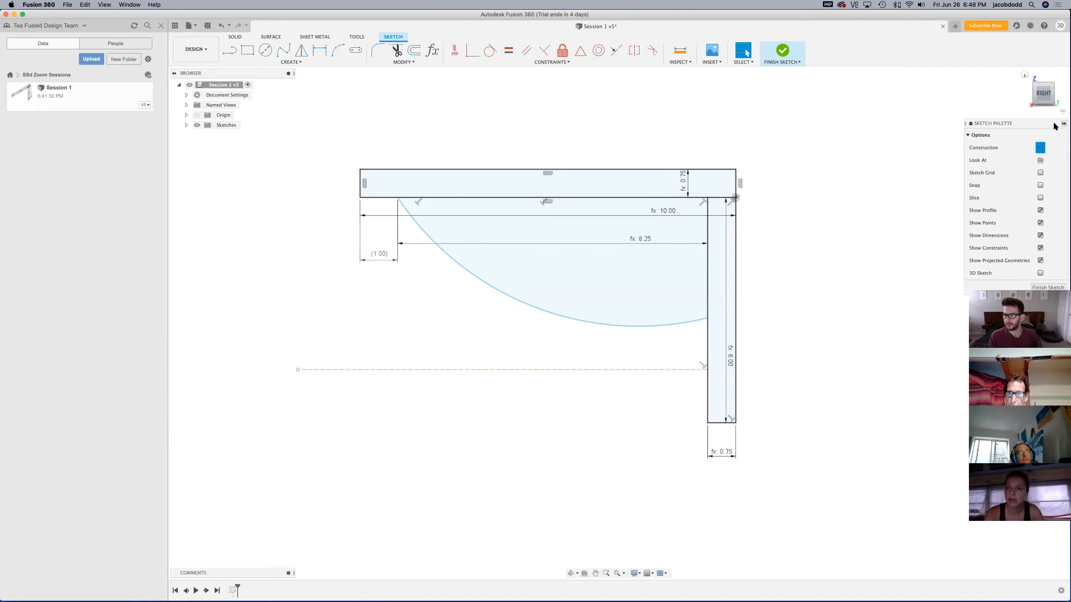
Collapse the Sketch Palette to the edge of the canvas
mouse_move(1031, 122)
left_mouse_down()
mouse_move(867, 120)
mouse_move(858, 135)
mouse_move(829, 128)
mouse_move(974, 126)
mouse_move(1065, 154)
mouse_move(1064, 123)
left_mouse_up()
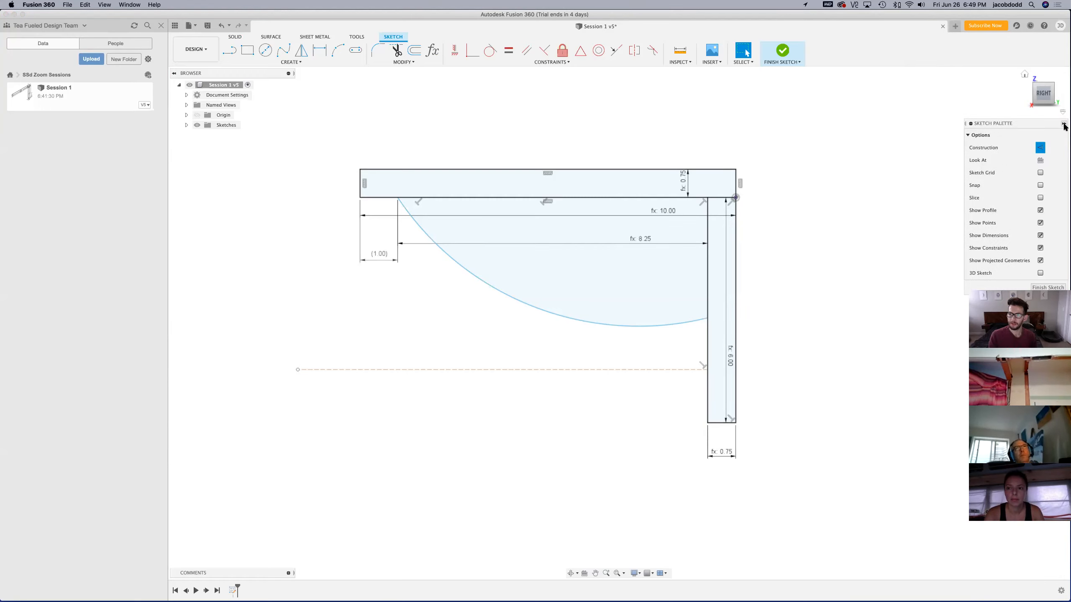
mouse_move(1062, 123)
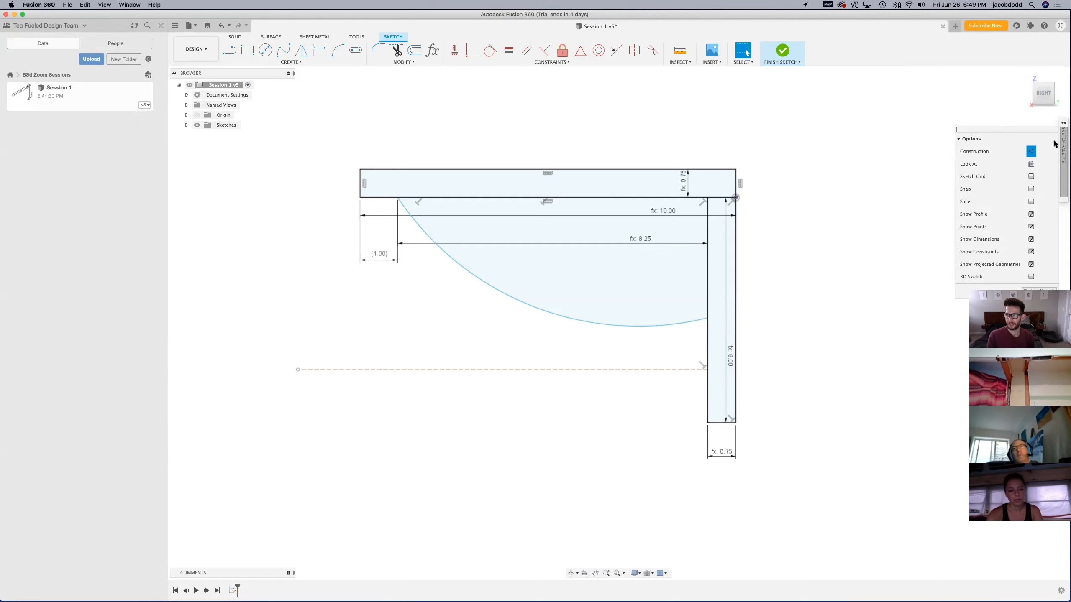
Float and collapse the Sketch Palette as a trial, and restore it expanded at the edge of the canvas
left_click(1064, 123)
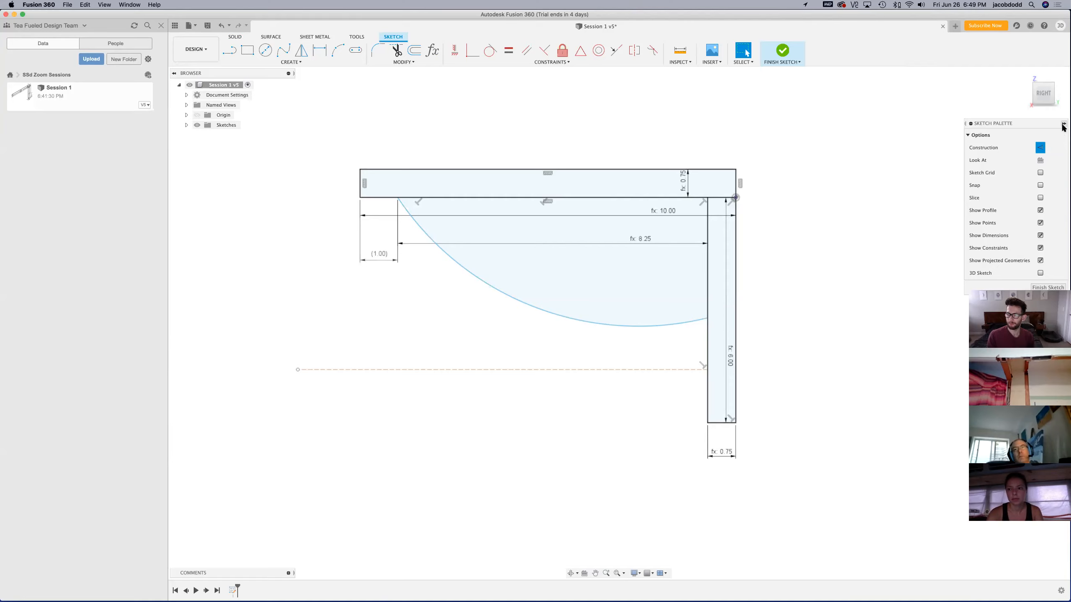
left_click_drag(1032, 122, 791, 127)
left_click(789, 131)
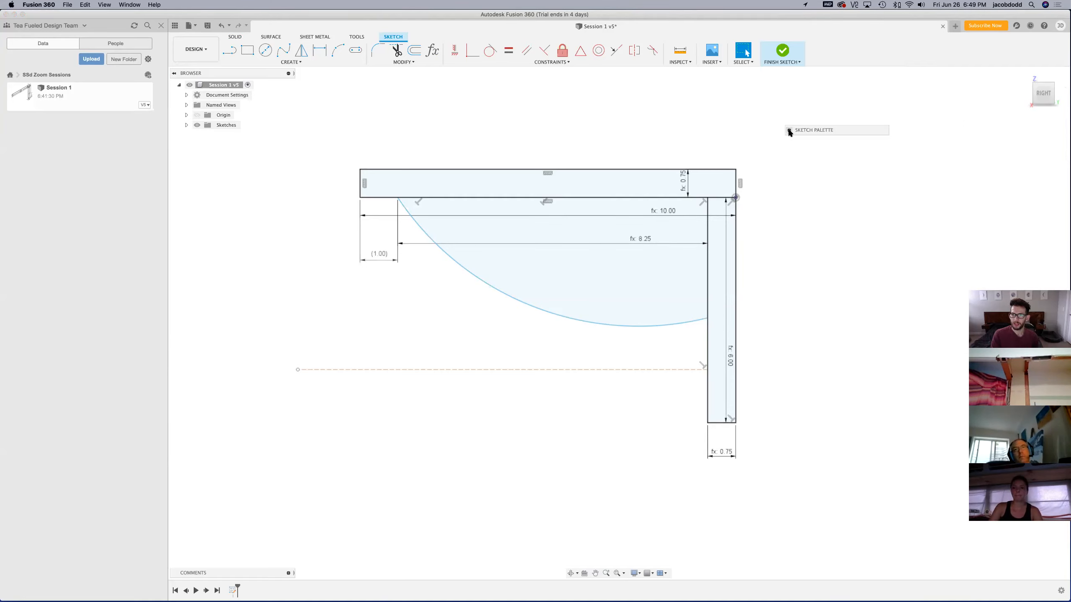
left_click_drag(788, 132, 803, 220)
left_click(786, 221)
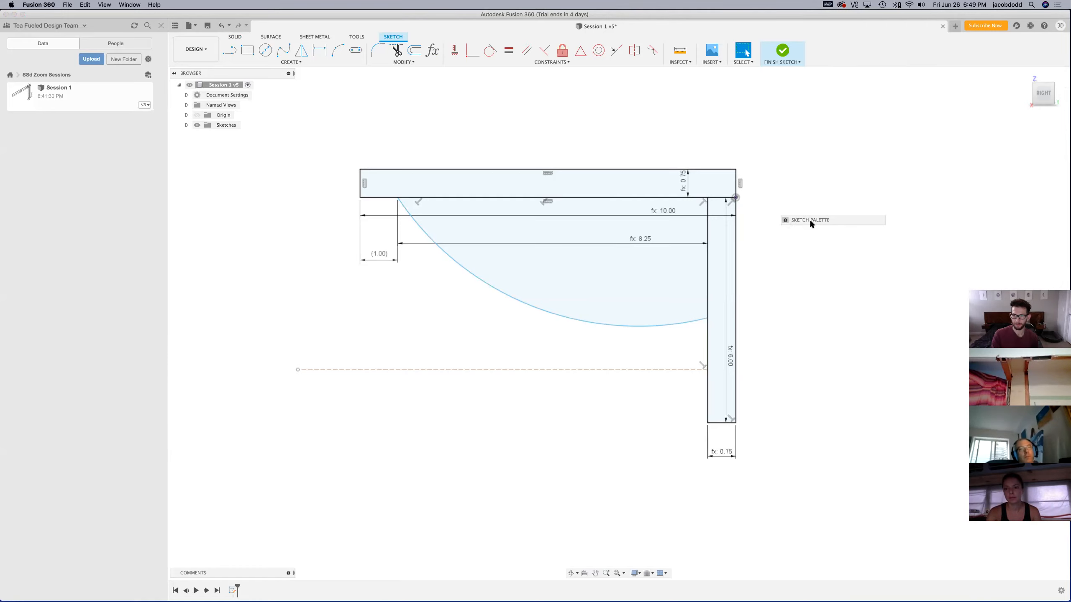
mouse_move(883, 220)
left_mouse_down()
mouse_move(1060, 186)
mouse_move(1061, 128)
left_mouse_up()
left_click(1064, 125)
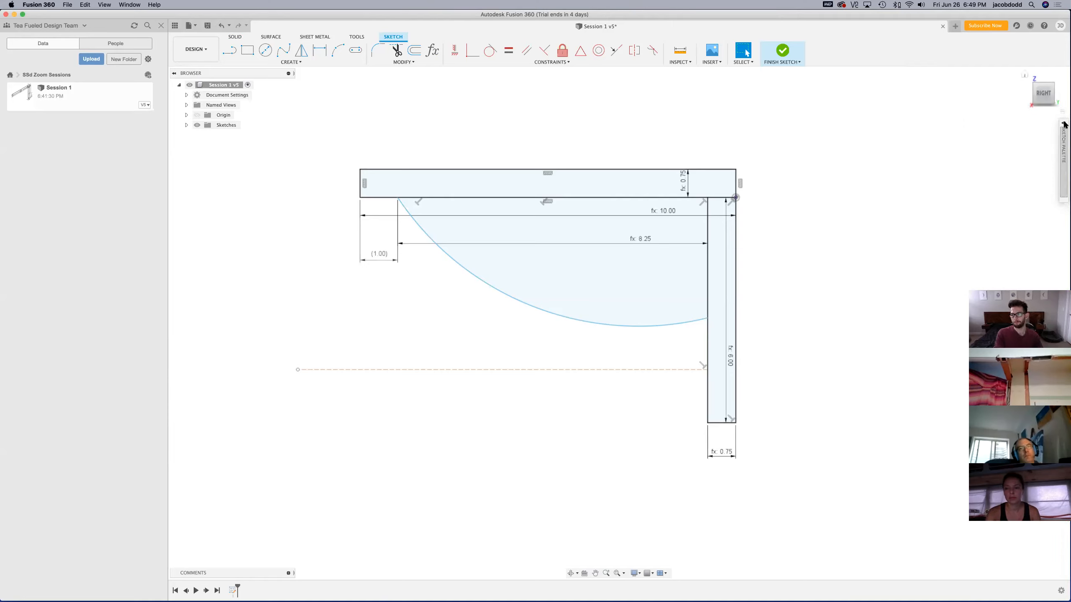
left_click(1062, 139)
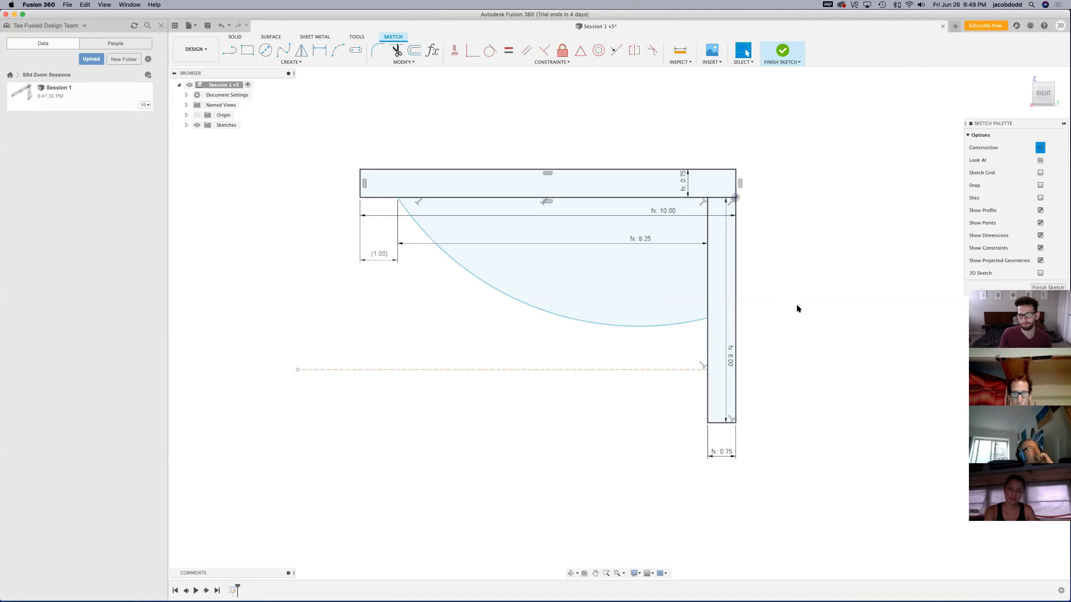
Move the horizontal construction line farther below the arc and apply a Tangent constraint between the arc and the line
mouse_move(698, 369)
left_mouse_down()
mouse_move(653, 411)
mouse_move(658, 386)
mouse_move(710, 367)
left_mouse_up()
key("Escape")
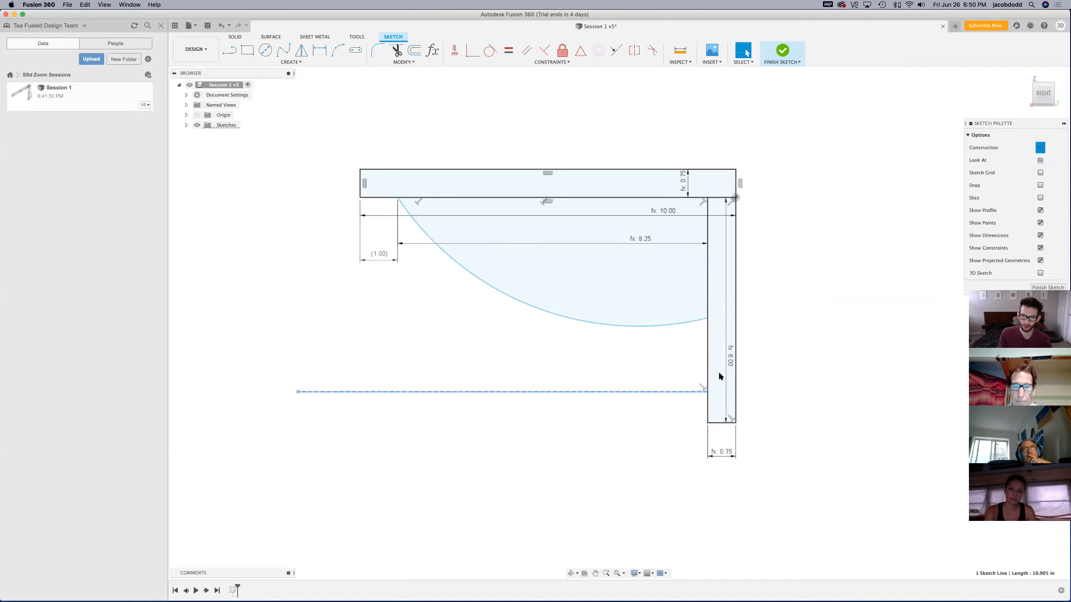
left_click(487, 51)
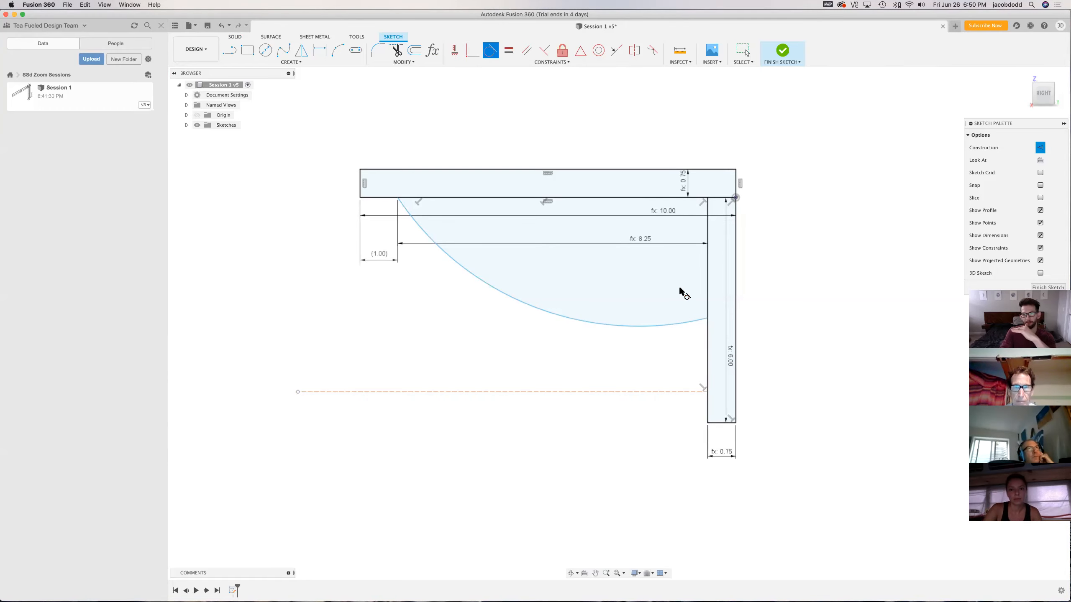
left_click(679, 326)
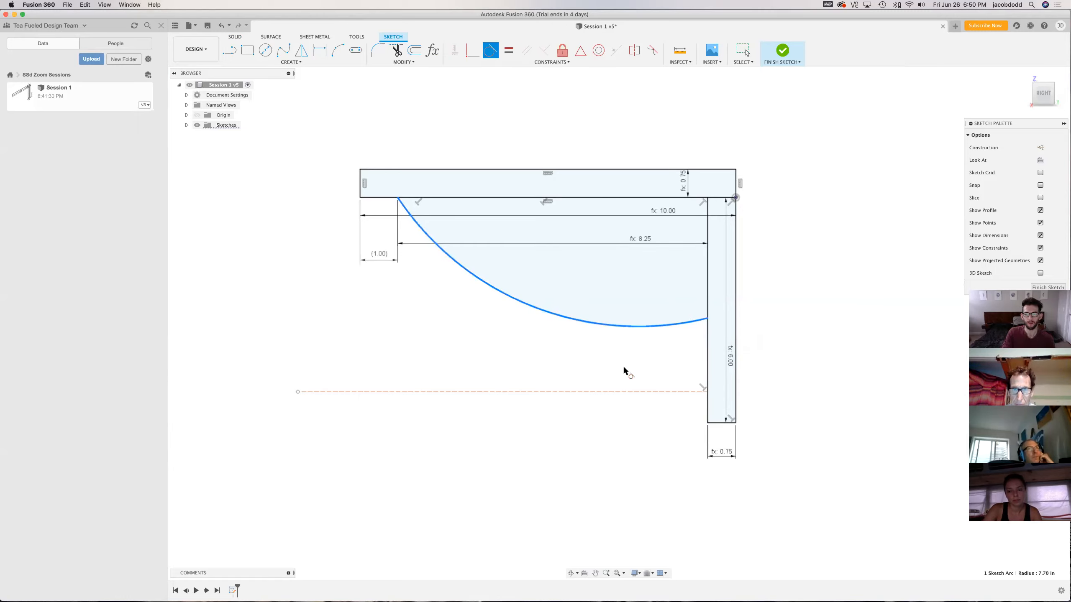
left_click(626, 392)
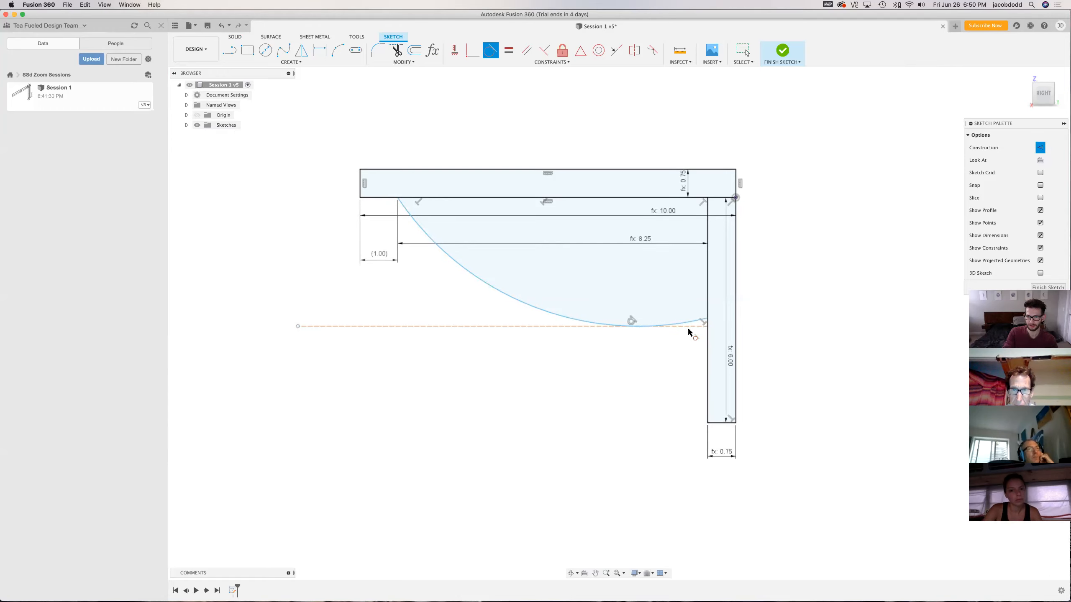
key("Escape")
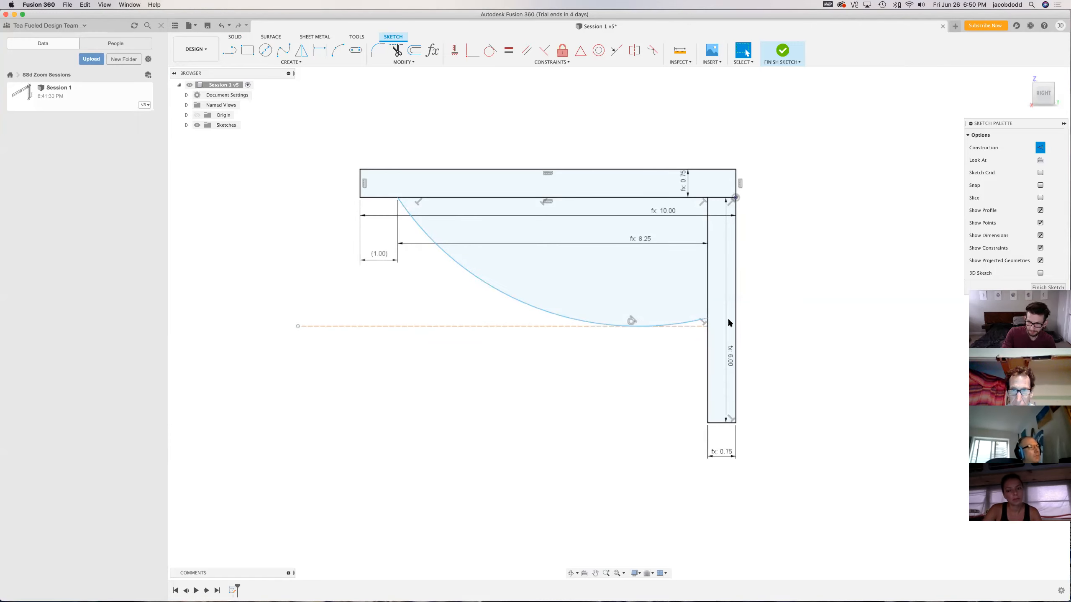
Try reshaping the arc by moving its end up the backer, and undo both that move and the tangent constraint
left_click_drag(706, 320, 710, 277)
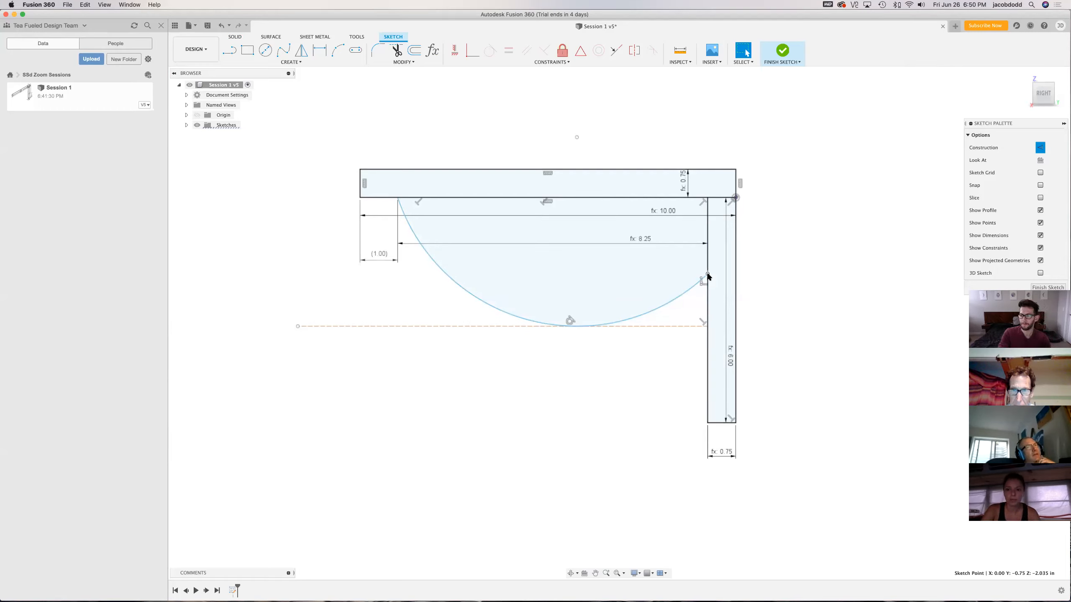
left_click(758, 298)
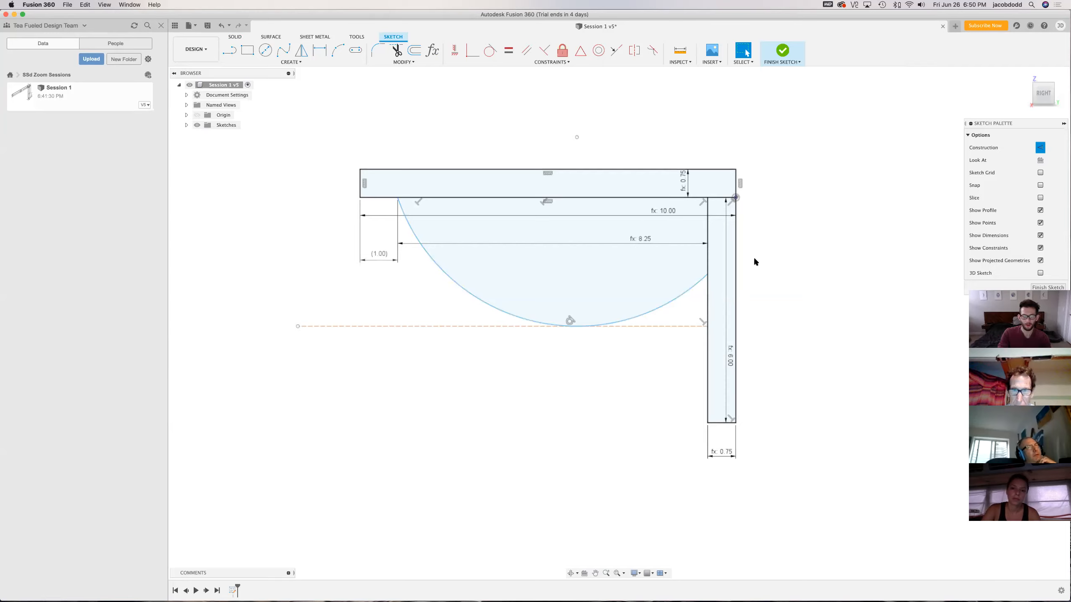
key("super+z")
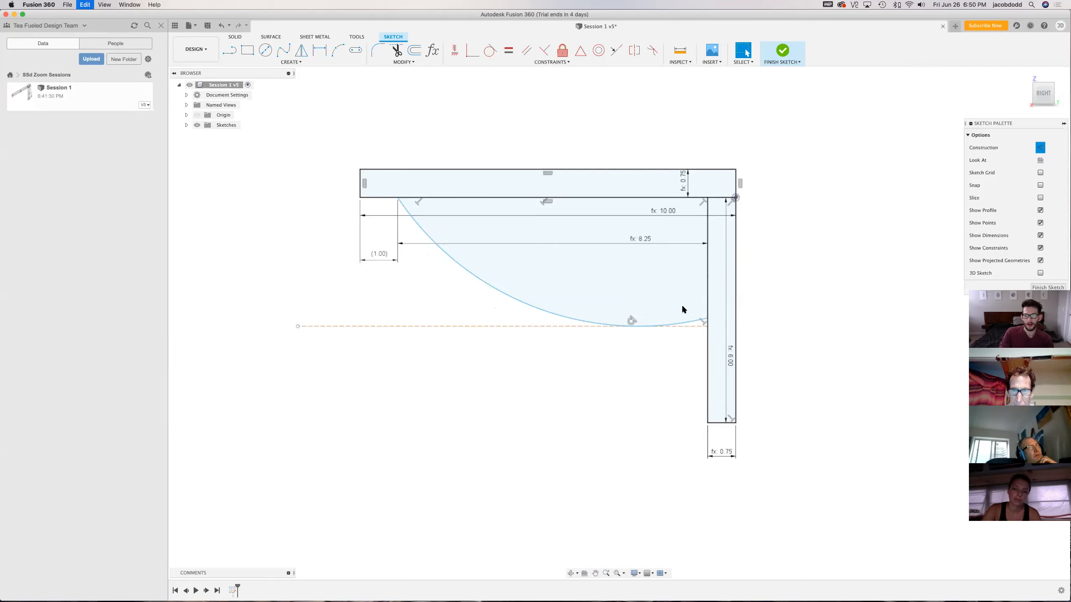
key("super+z")
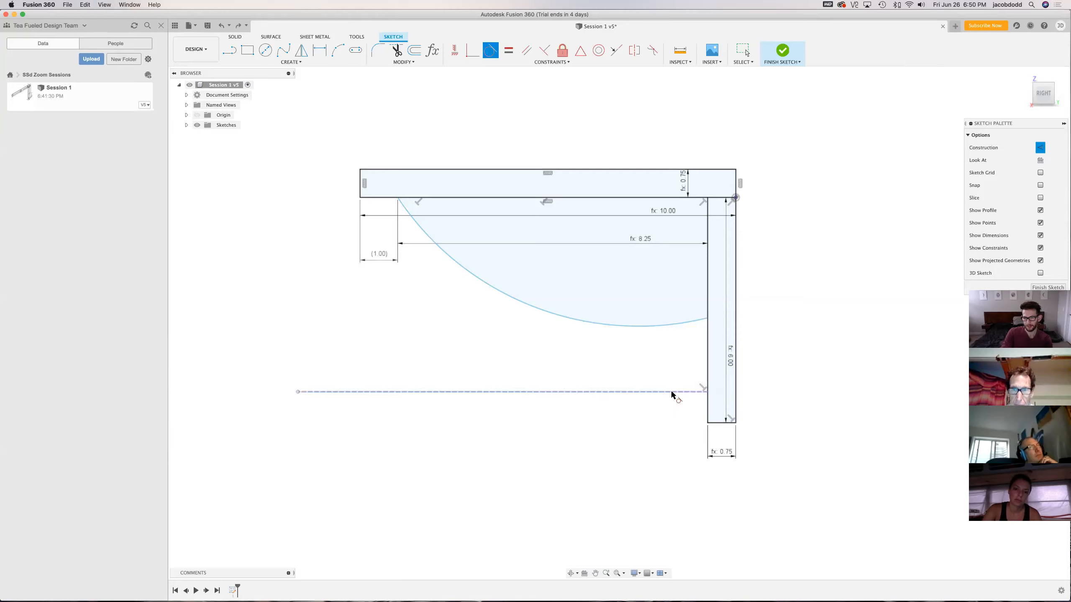
Try the Tangent constraint with the construction line selected before the arc, and undo it
left_click(604, 389)
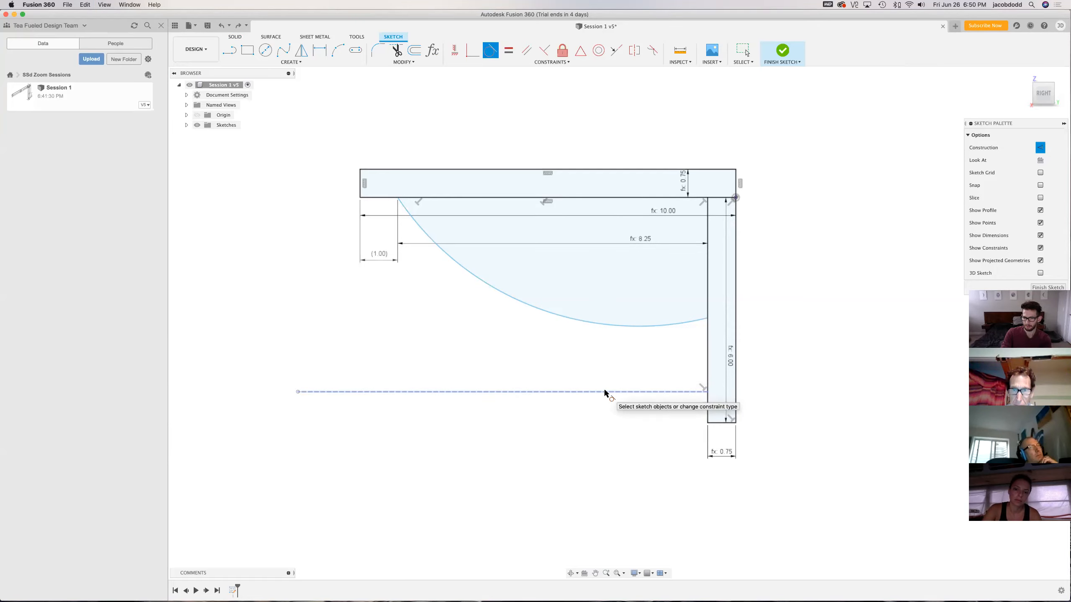
left_click(641, 326)
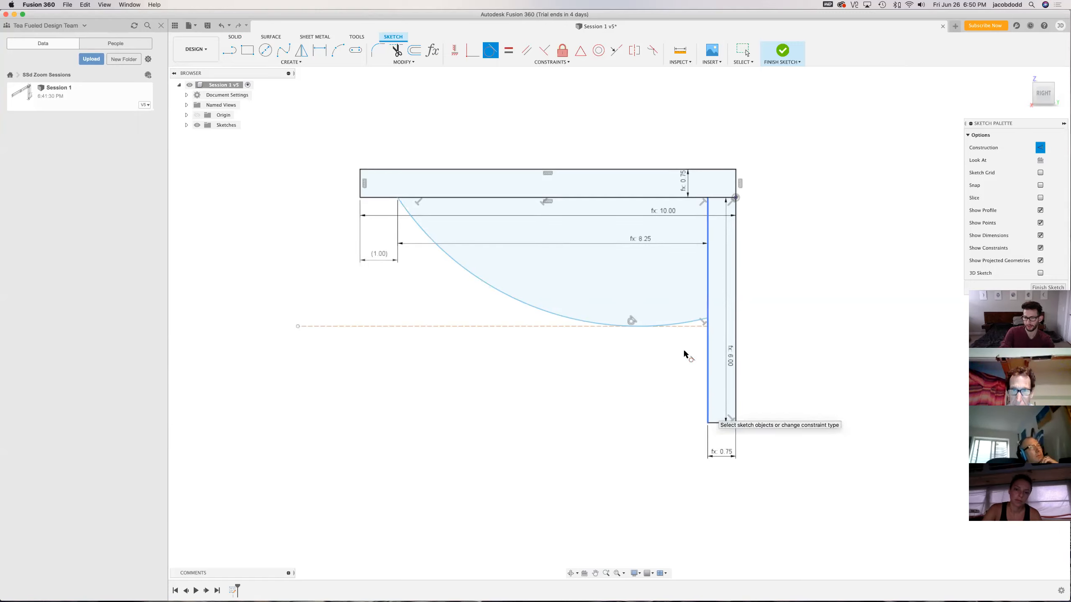
key("Escape")
key("super+z")
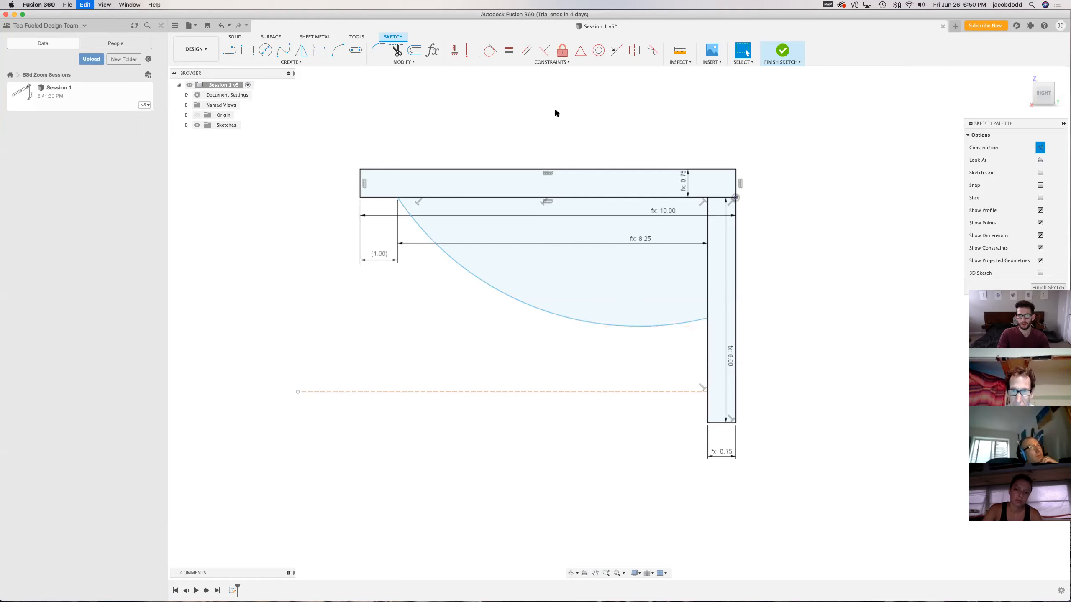
Constrain the horizontal construction line tangent to the bracket arc, selecting the arc first
left_click(488, 52)
left_click(694, 322)
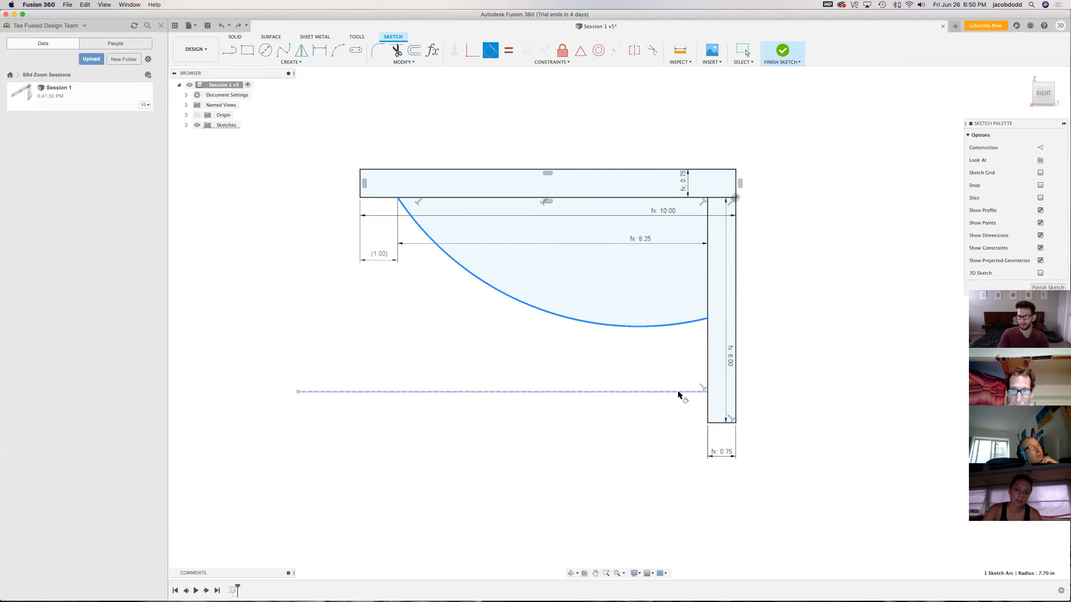
left_click(697, 406)
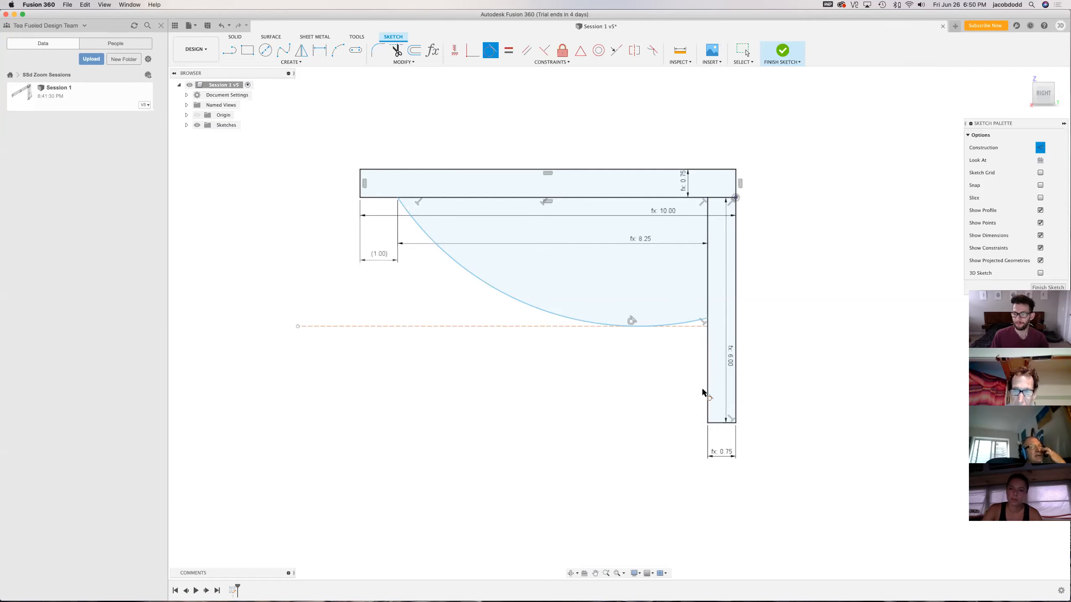
key("Escape")
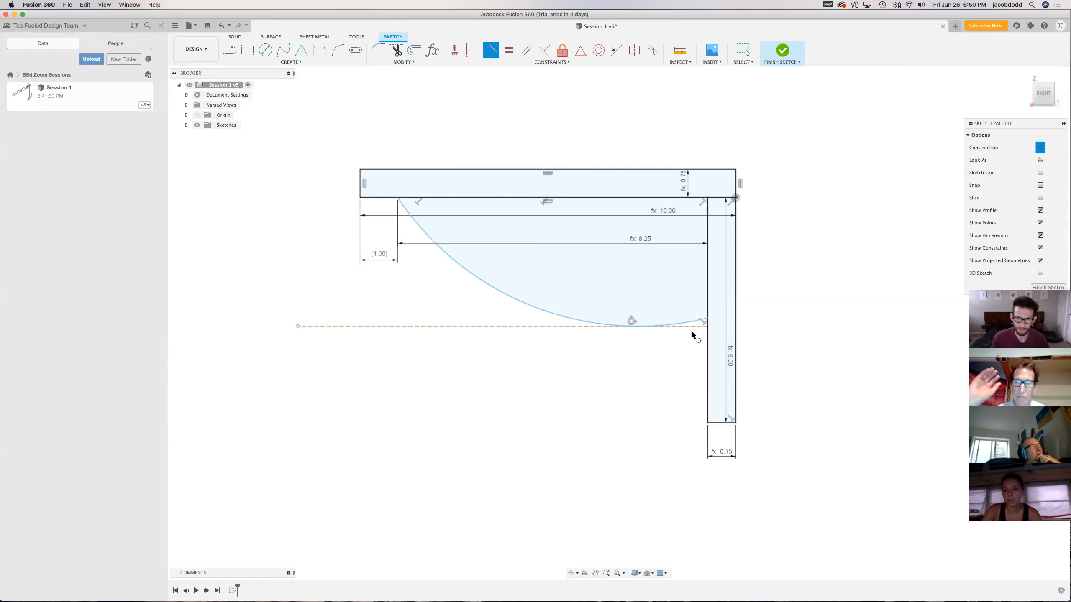
Raise the tangent construction line slightly and shift the arc's end higher on the backer to reshape the bracket curve
mouse_move(693, 323)
left_mouse_down()
mouse_move(689, 385)
mouse_move(681, 303)
mouse_move(698, 282)
mouse_move(684, 340)
mouse_move(691, 310)
left_mouse_up()
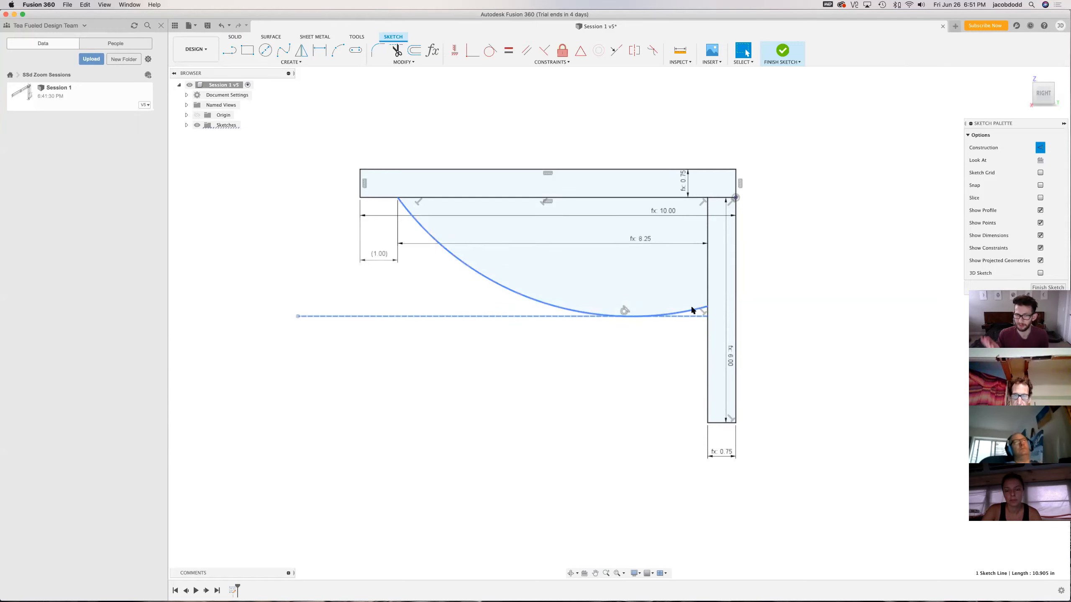
left_click_drag(692, 308, 682, 296)
key("Escape")
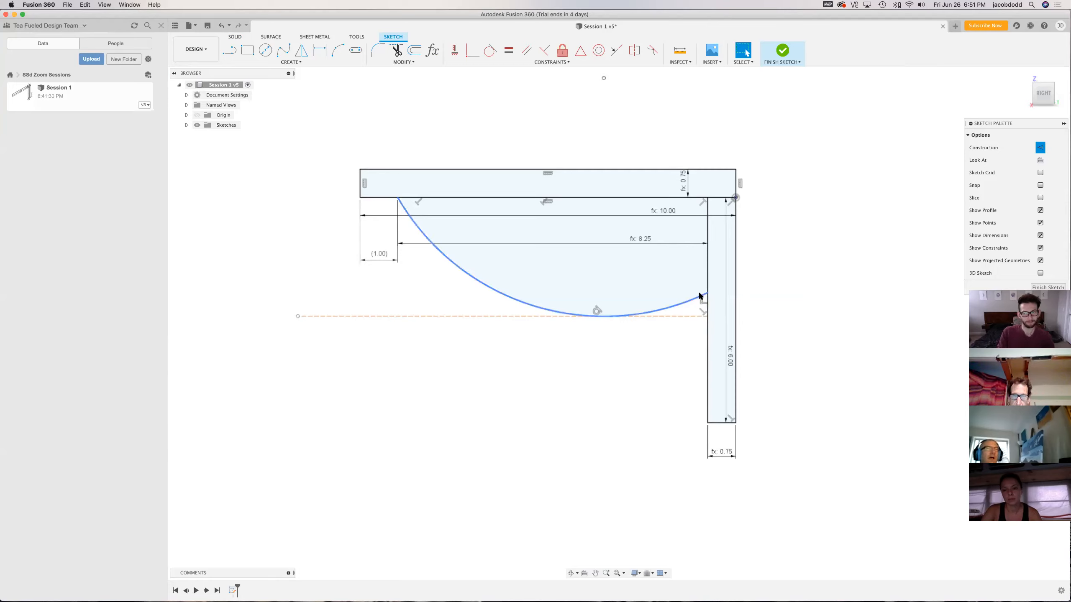
left_click(696, 296)
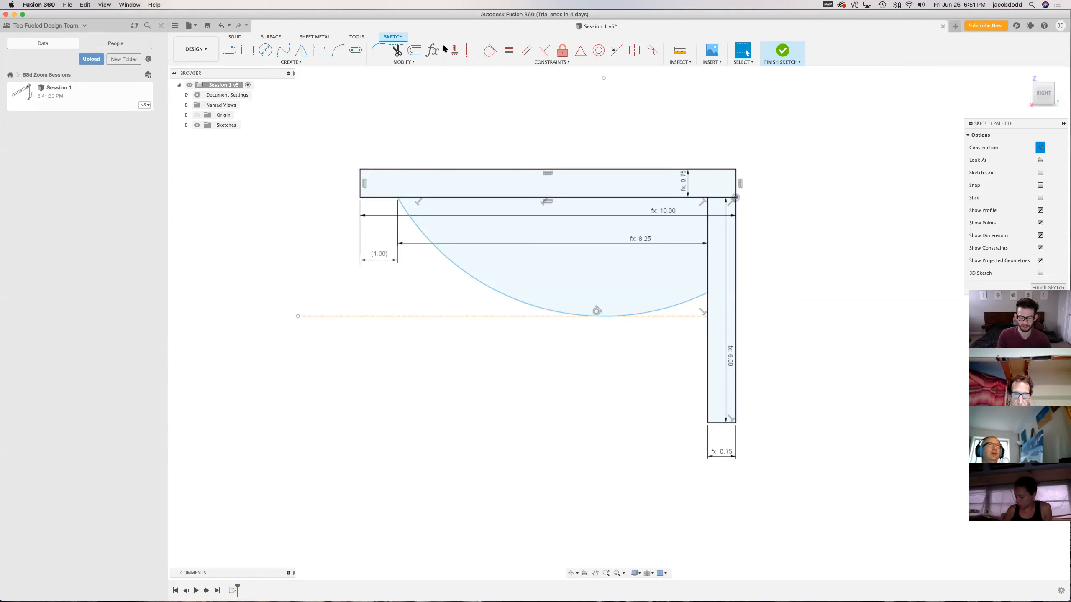
Sketch two separate diagonal construction lines below the bracket, a short one and a longer one beside it
key("l")
left_click(308, 364)
key("Escape")
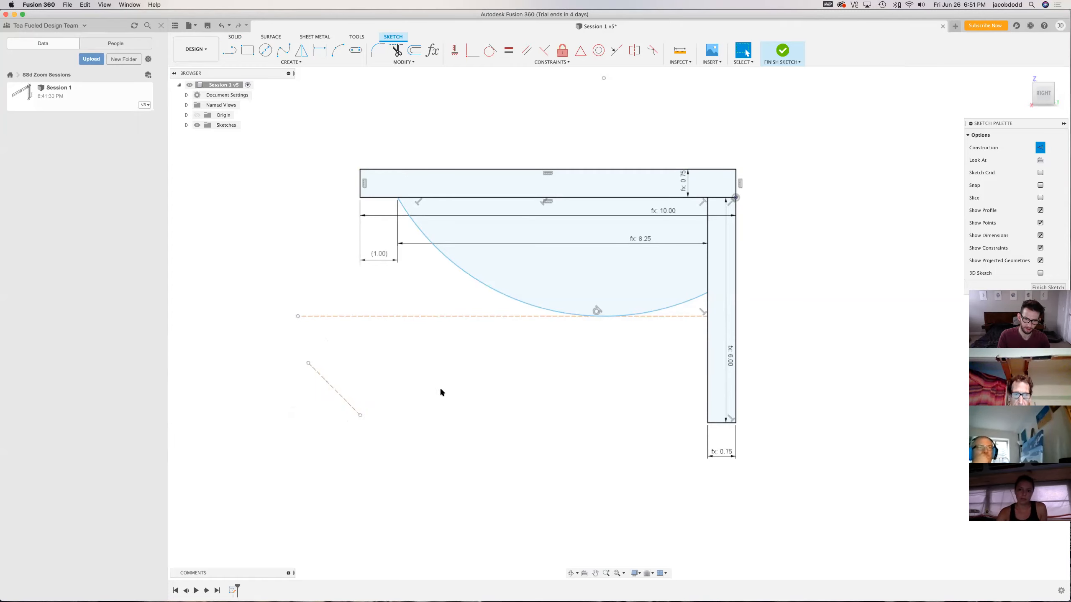
key("l")
left_click(393, 353)
left_click(495, 452)
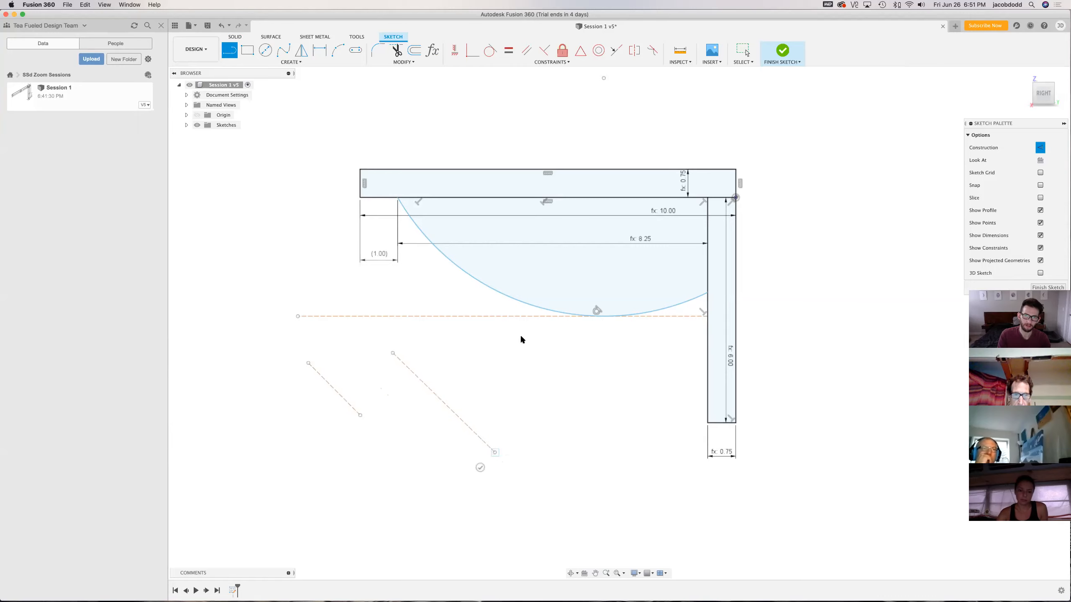
Try a Coincident constraint from the longer diagonal's upper end to the shorter diagonal's lower end, and undo it
left_click(472, 50)
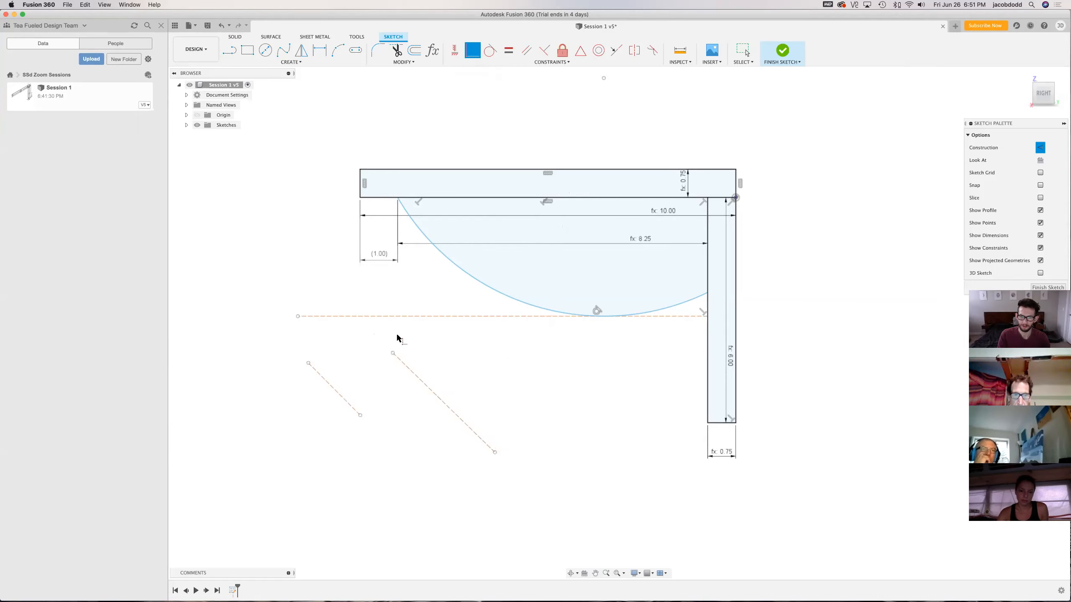
left_click(393, 353)
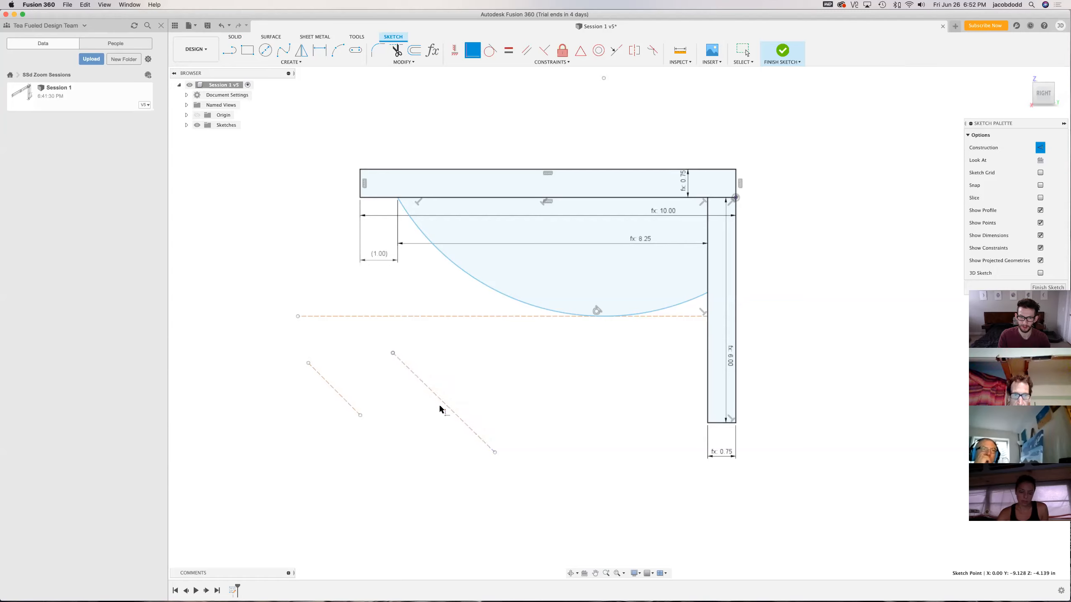
left_click(359, 416)
key("Escape")
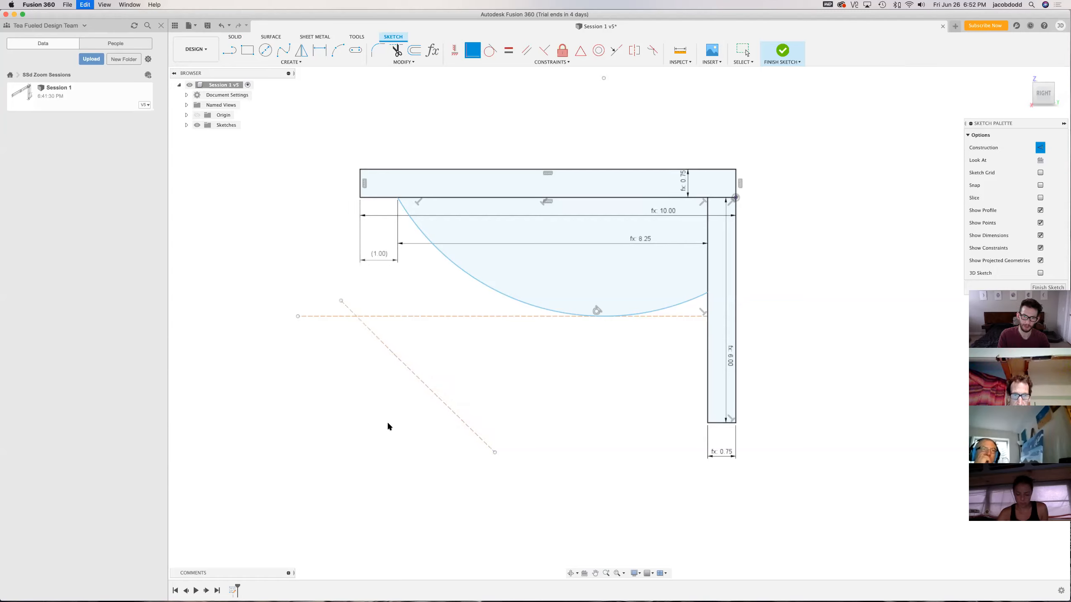
key("super+z")
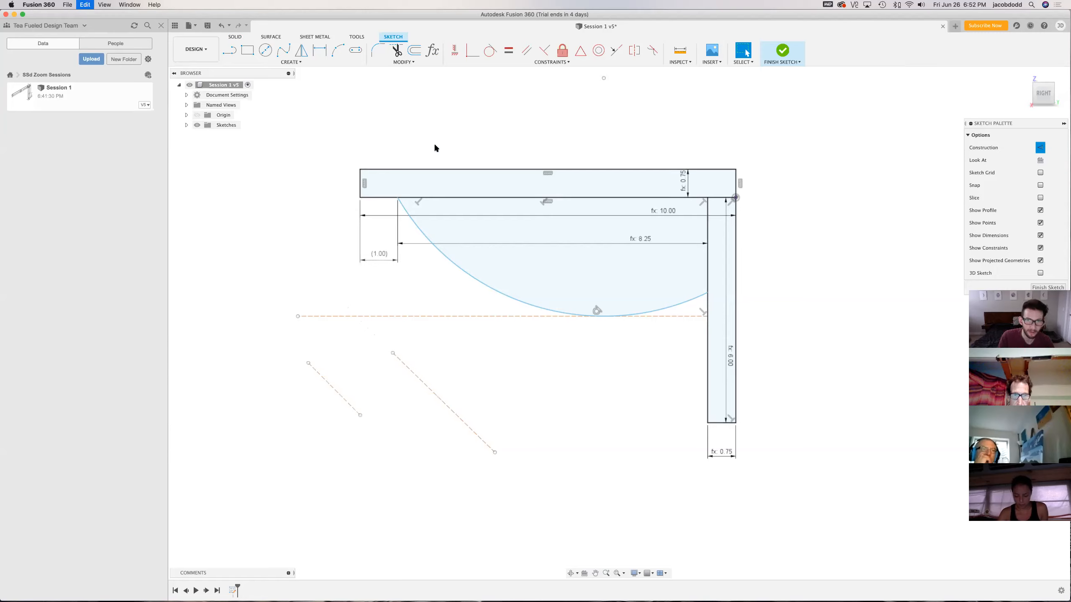
Try the Coincident constraint with the shorter diagonal's lower end selected before the longer diagonal's upper end, and undo it
left_click(472, 53)
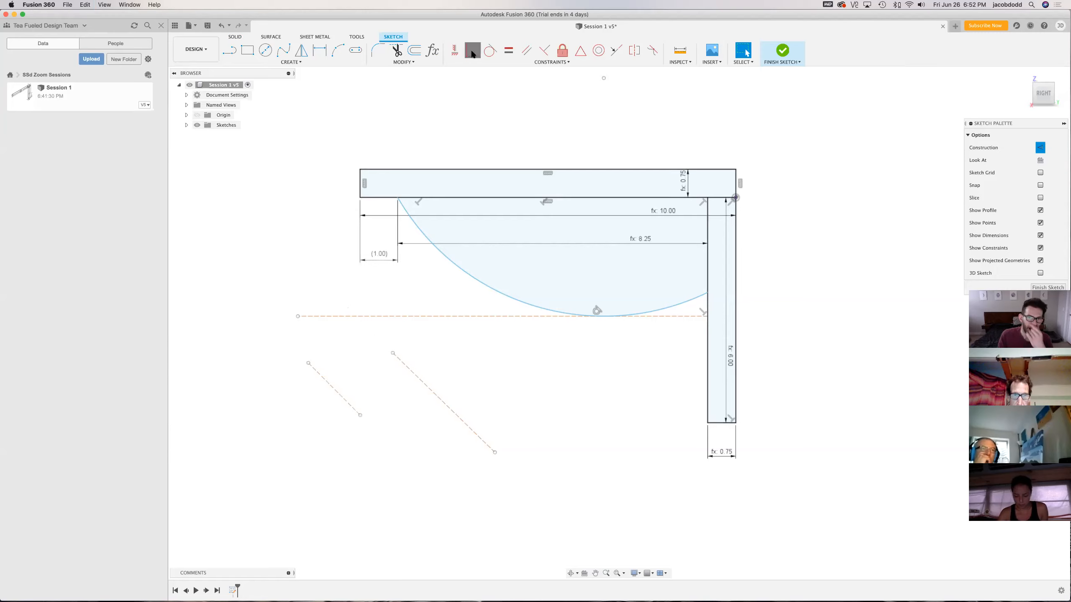
left_click(361, 416)
left_click(393, 354)
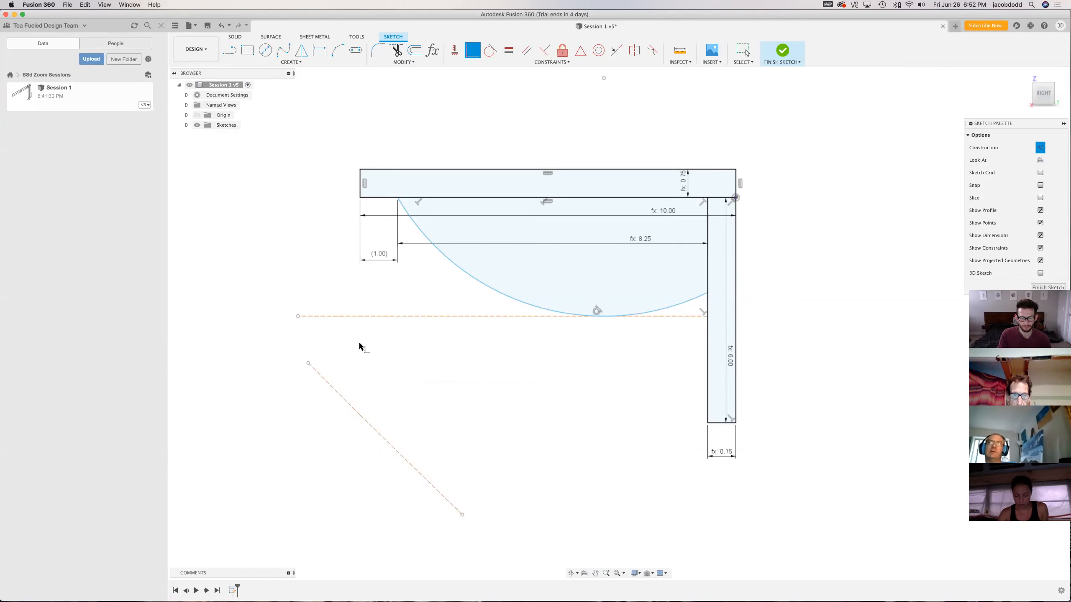
key("Escape")
key("super+z")
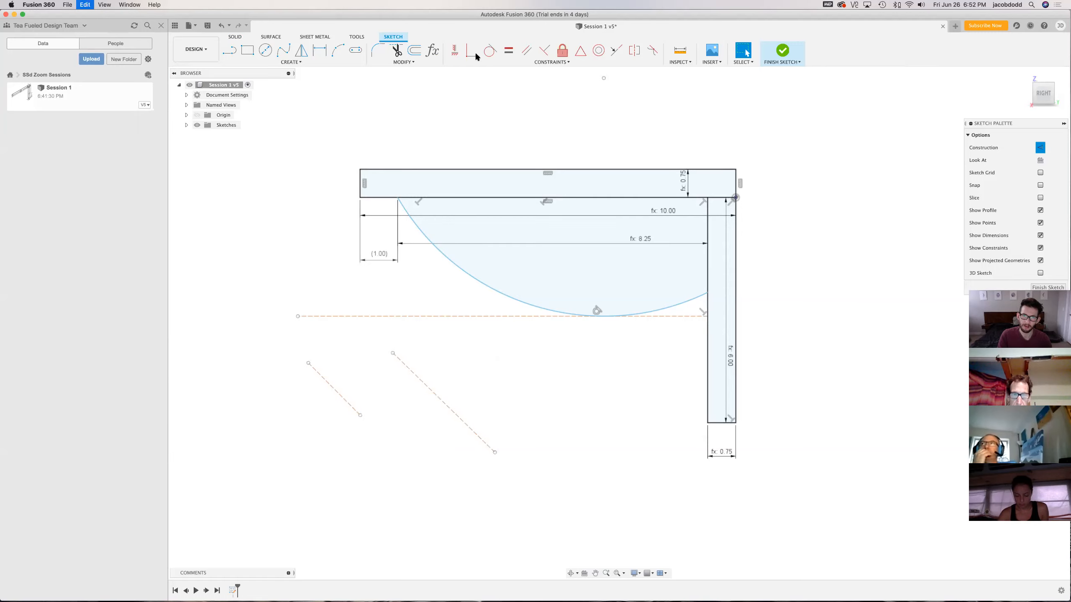
Make the two diagonals' facing ends coincident, selecting the longer line's upper end before the shorter line's lower end
left_click(475, 52)
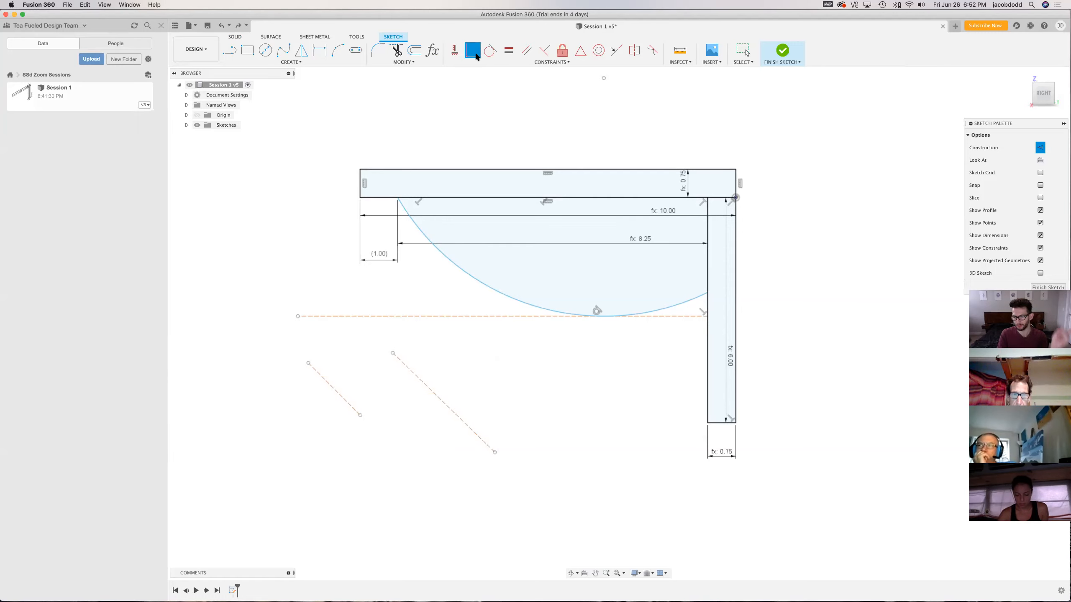
left_click(393, 354)
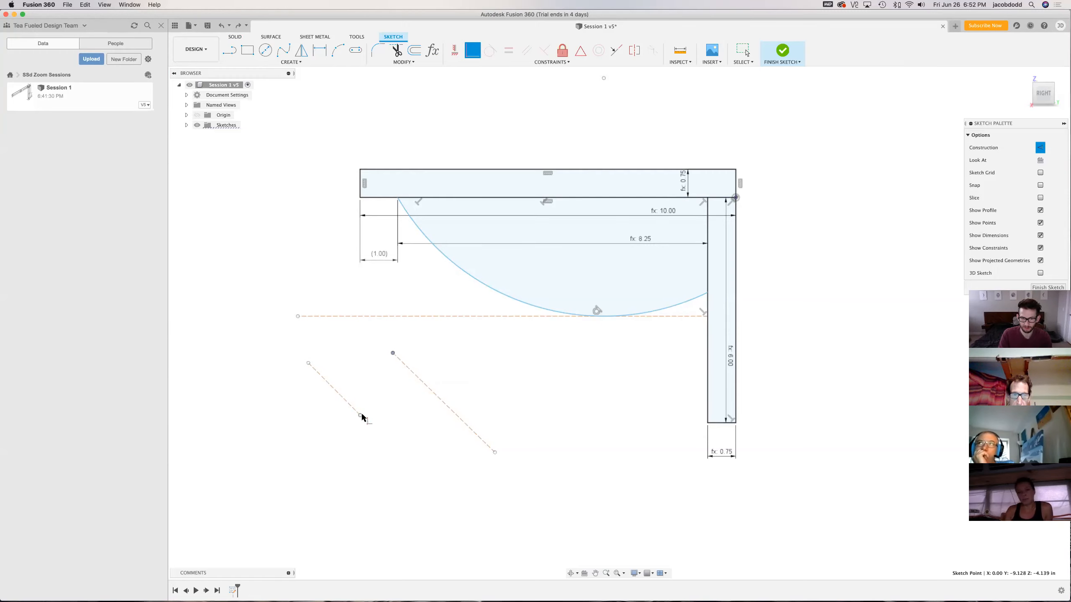
left_click(361, 416)
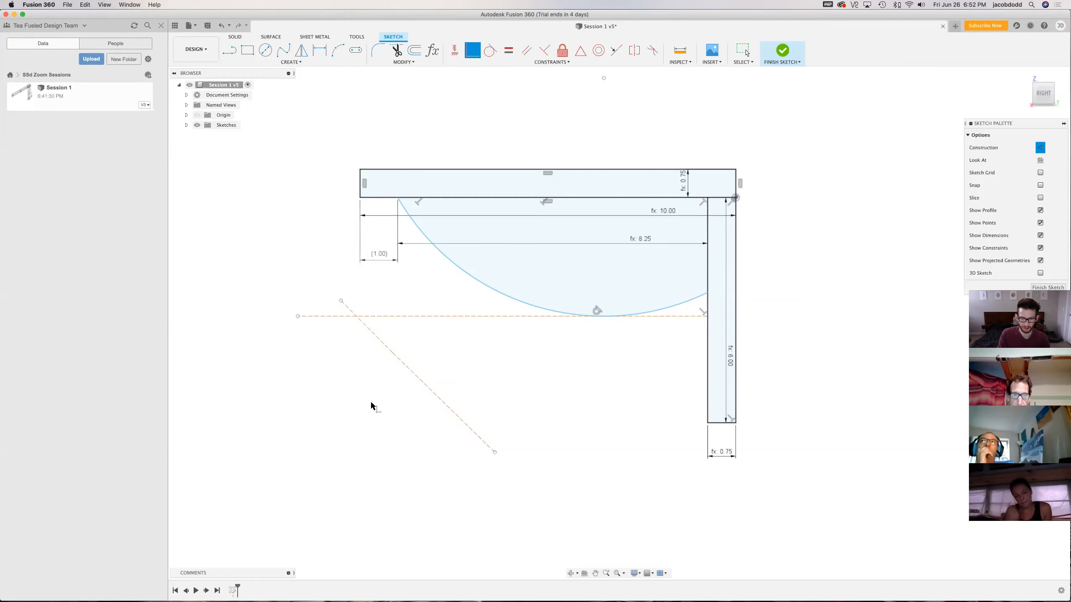
Undo and retry the Coincident constraint between the two diagonals' facing ends, and undo it together with both diagonal lines
key("Escape")
key("super+z")
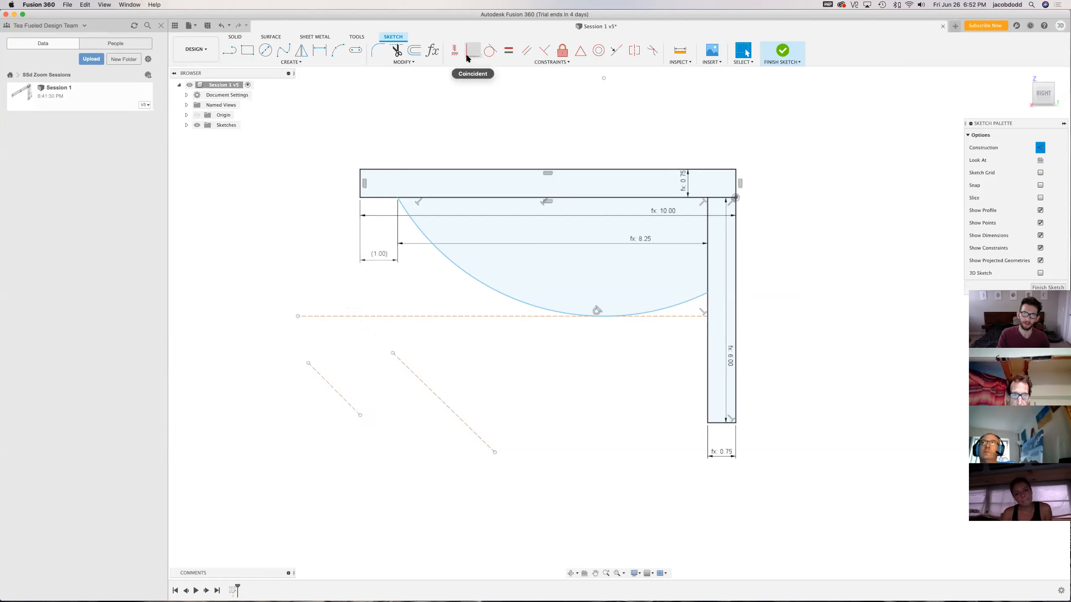
left_click(361, 415)
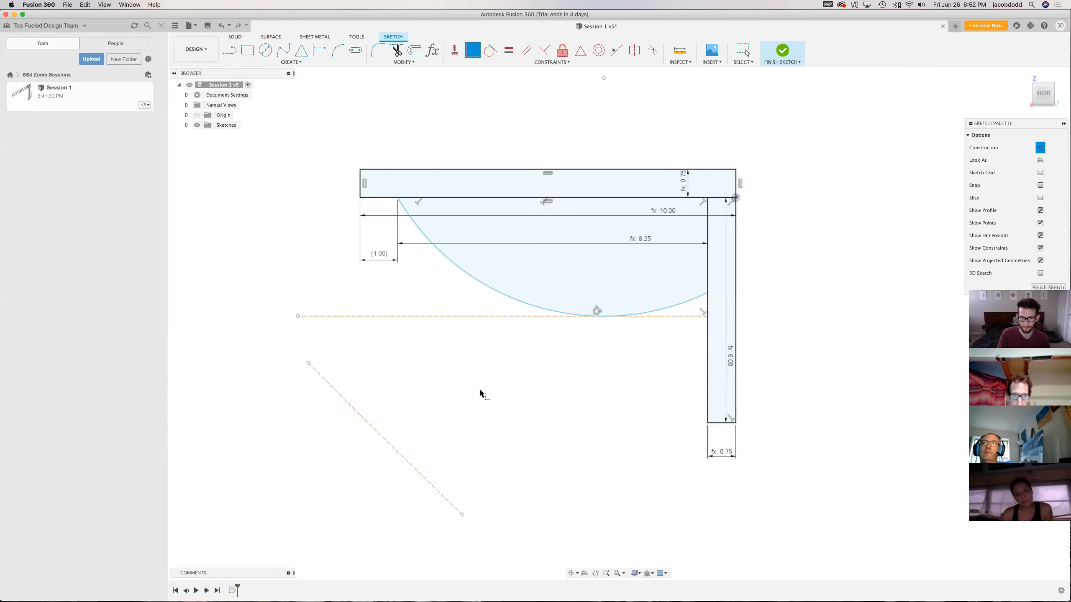
key("super+z")
key("super+z")
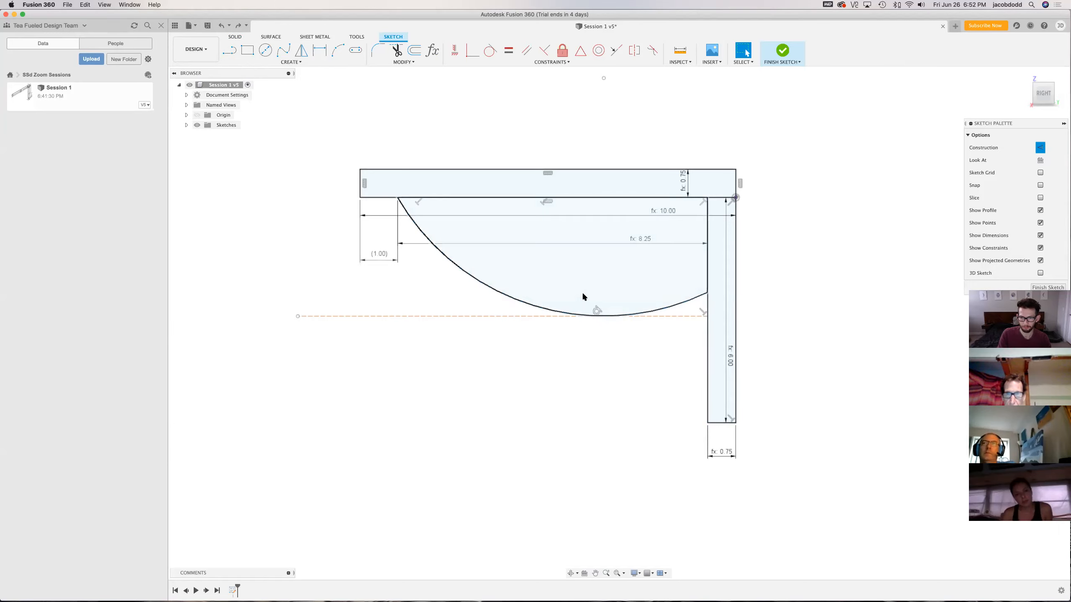
Reposition the horizontal construction line below the bracket and slide the arc's lower end slightly up the backer's inner edge
mouse_move(685, 315)
left_mouse_down()
mouse_move(690, 355)
mouse_move(682, 290)
mouse_move(674, 356)
mouse_move(685, 288)
left_mouse_up()
key("super+z")
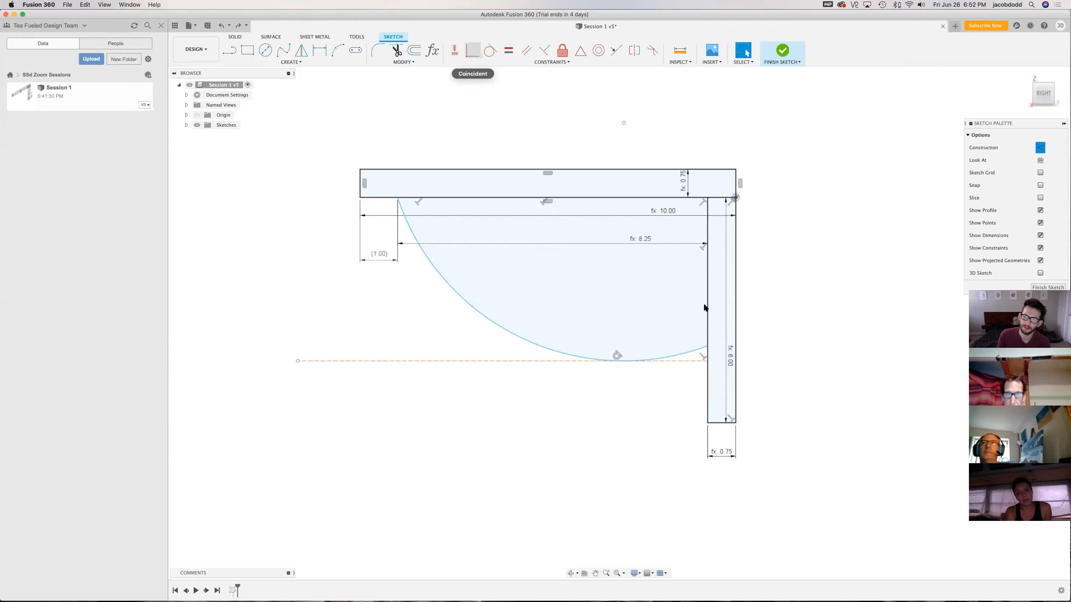
mouse_move(708, 344)
left_mouse_down()
mouse_move(702, 306)
mouse_move(710, 337)
left_mouse_up()
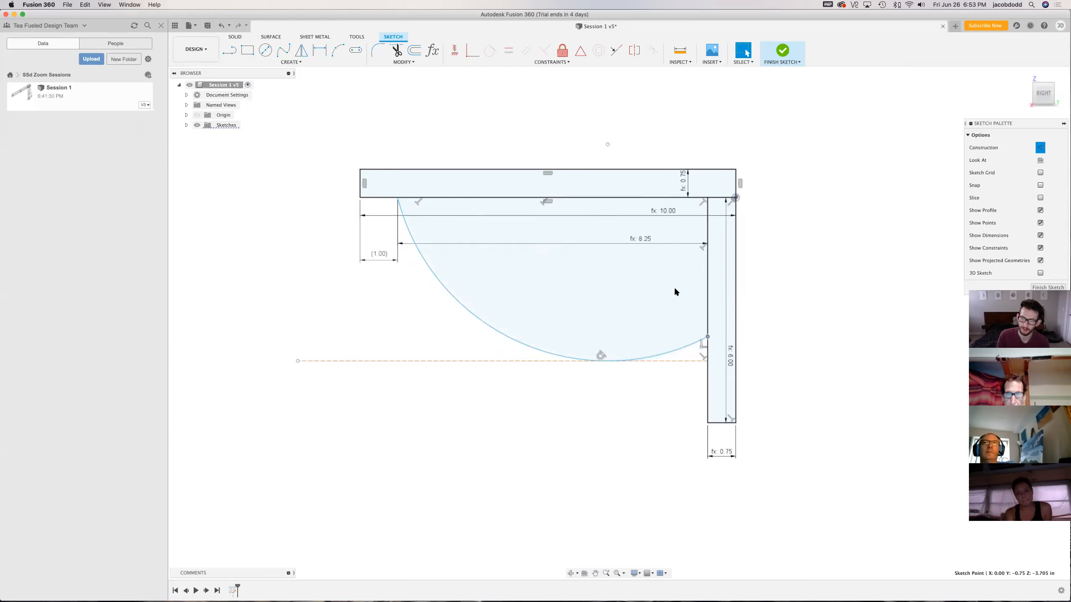
Make the arc's backer-side end coincident with the horizontal construction line, and pull the bracket geometry slightly lower to test the curve
left_click(475, 50)
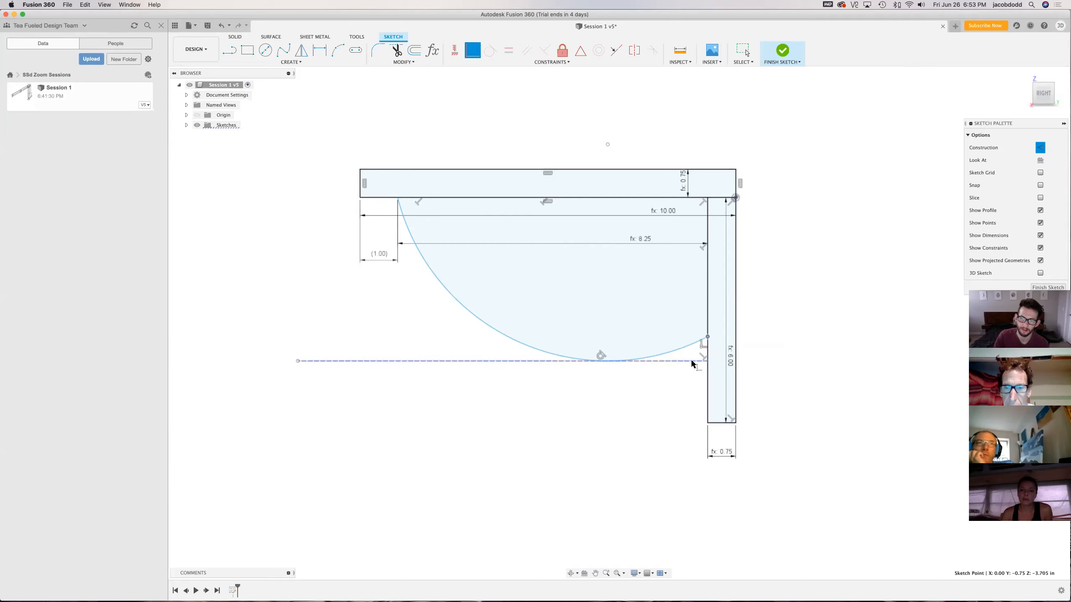
left_click(505, 360)
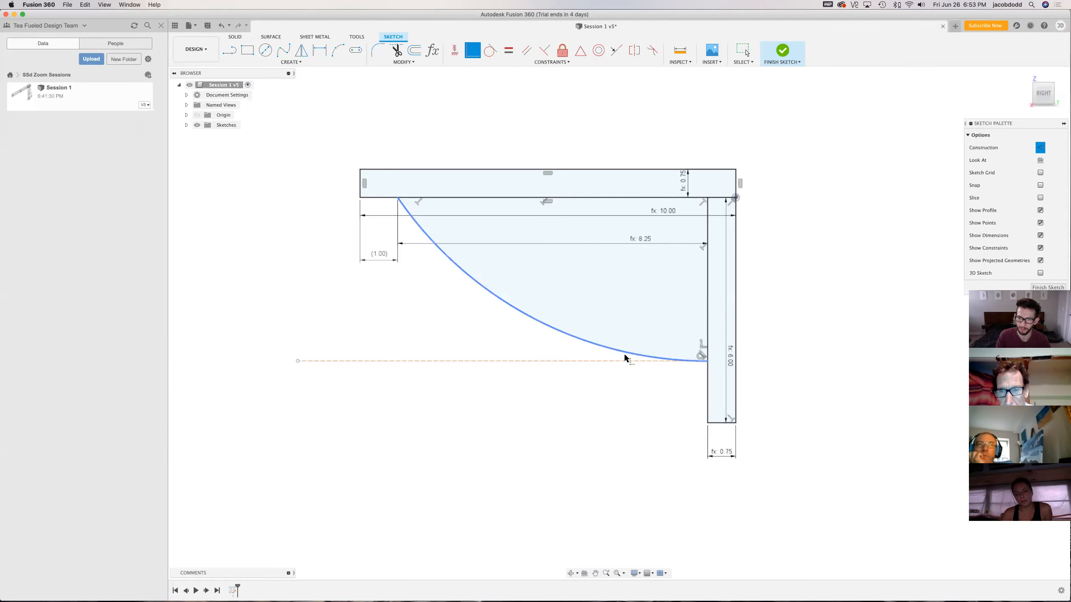
key("Escape")
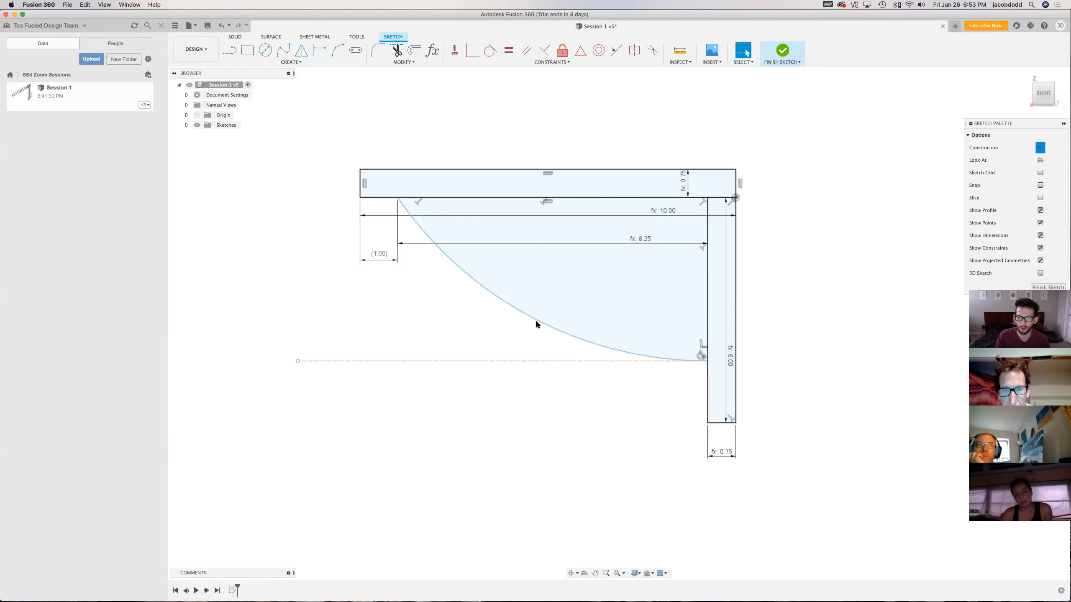
mouse_move(517, 360)
left_mouse_down()
mouse_move(514, 400)
mouse_move(535, 313)
mouse_move(549, 327)
mouse_move(561, 288)
mouse_move(547, 351)
mouse_move(565, 407)
mouse_move(565, 538)
mouse_move(597, 351)
mouse_move(595, 216)
mouse_move(597, 354)
left_mouse_up()
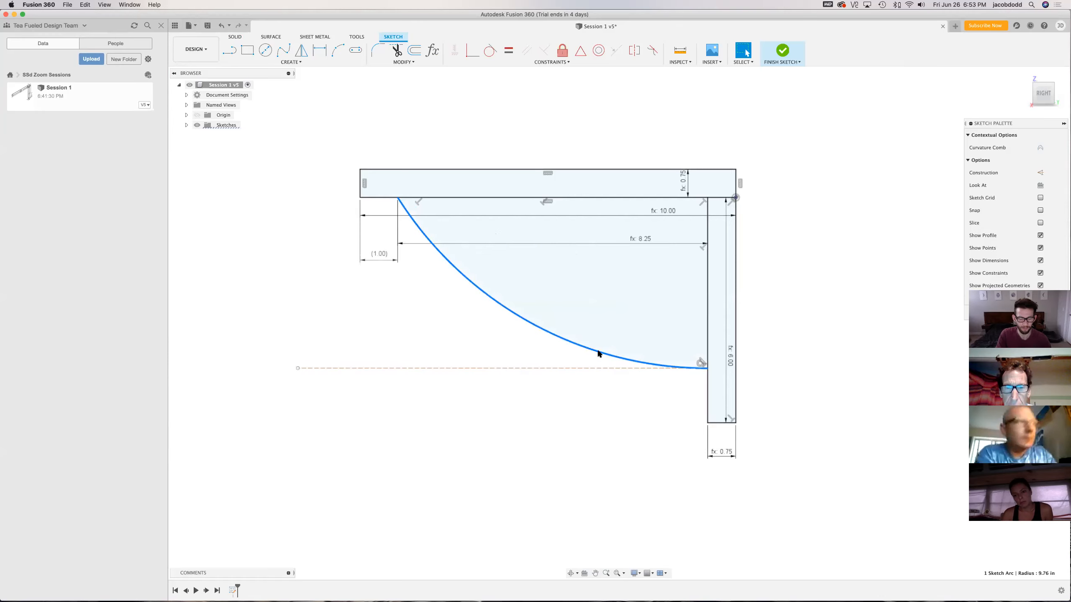
left_click(584, 379)
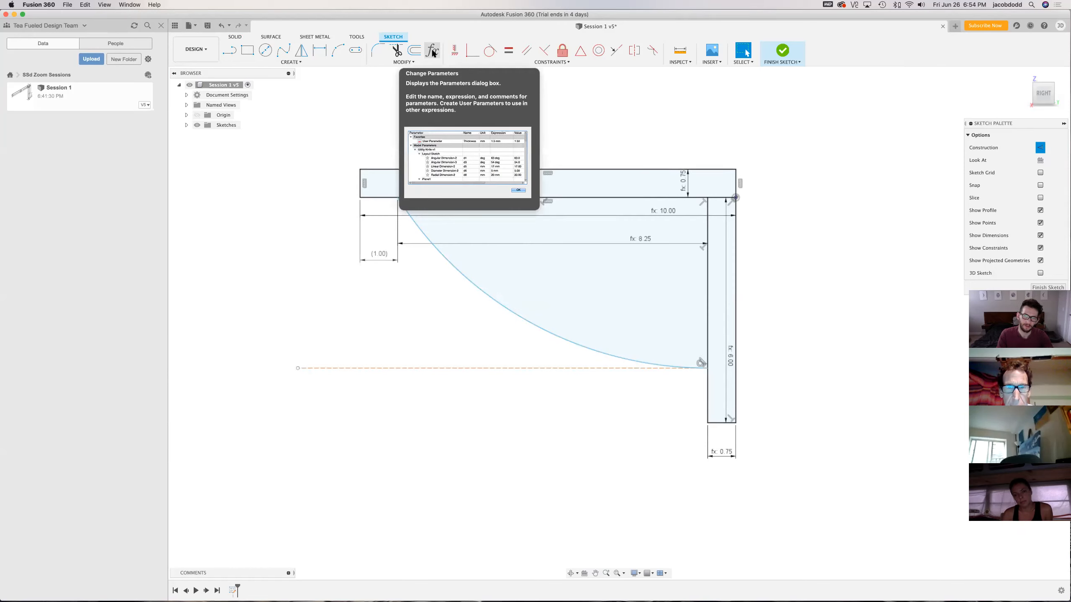
Dimension the vertical distance between the horizontal construction line and the backer's bottom edge as 1 in
key("d")
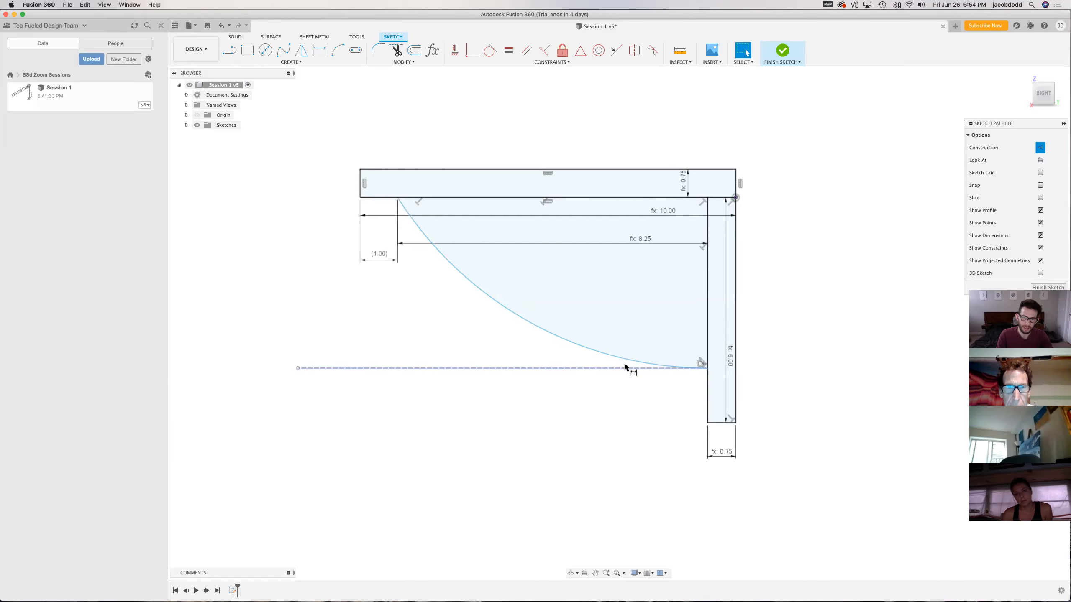
left_click(554, 368)
left_click(715, 422)
left_click(679, 415)
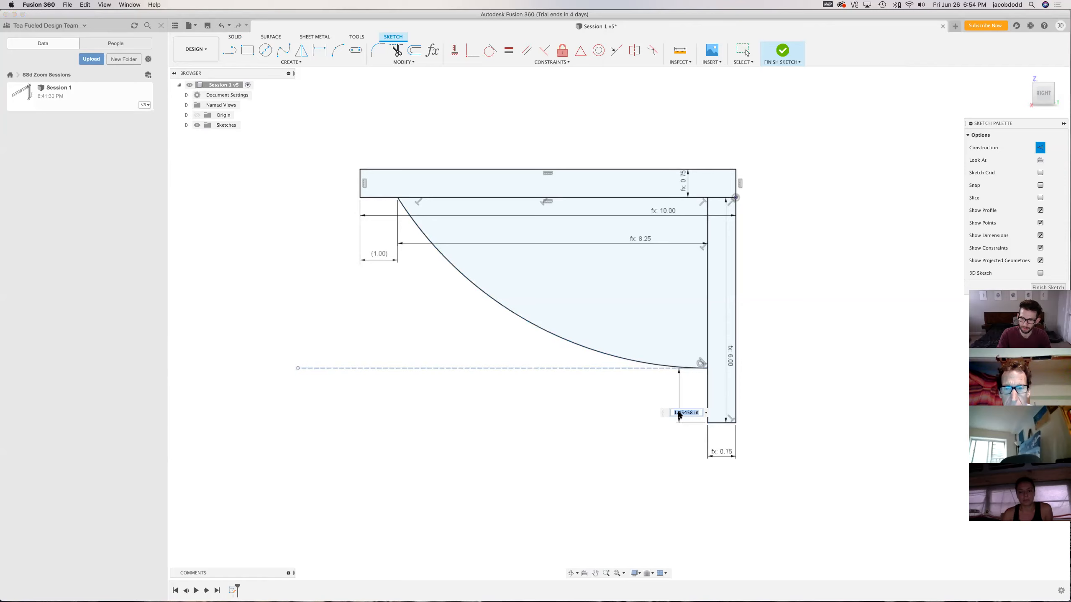
type("1")
key("Return")
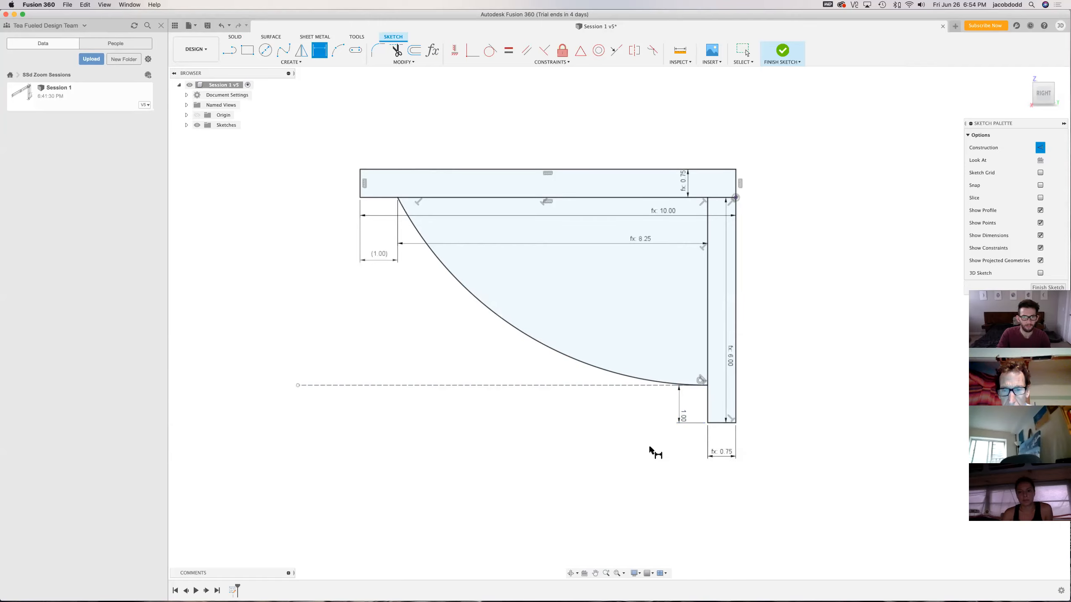
key("Escape")
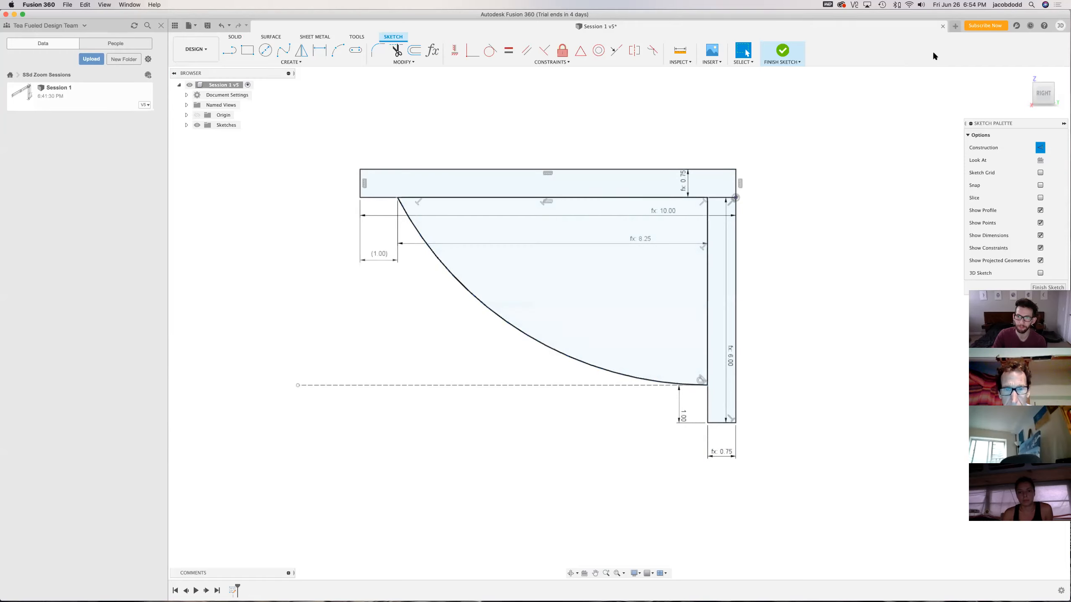
Save the design as a new version and finish the sketch
key("super+s")
key("Return")
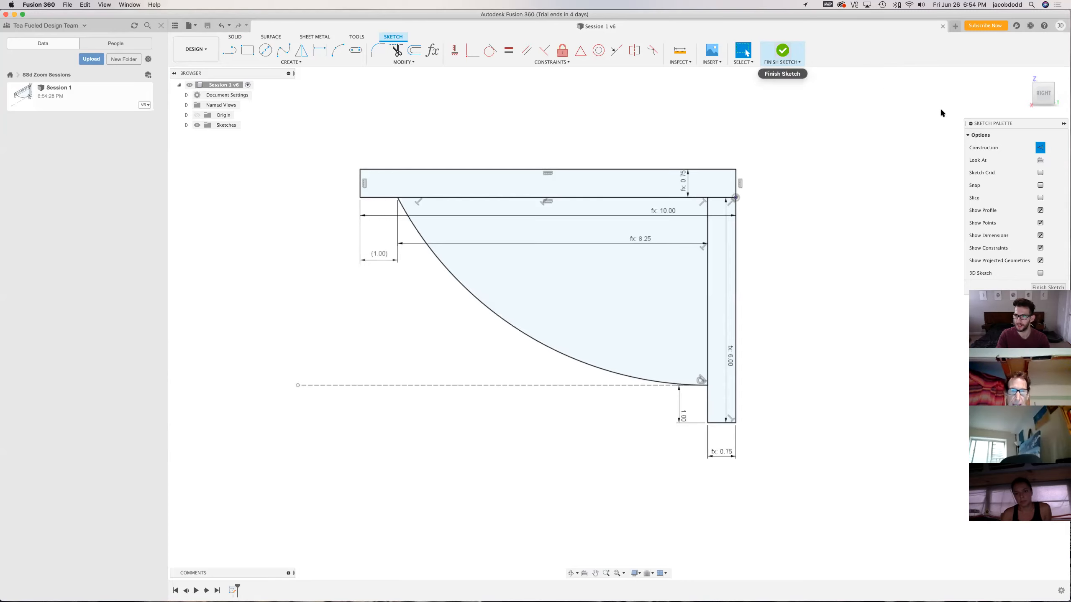
left_click_drag(991, 123, 974, 103)
left_click(1029, 267)
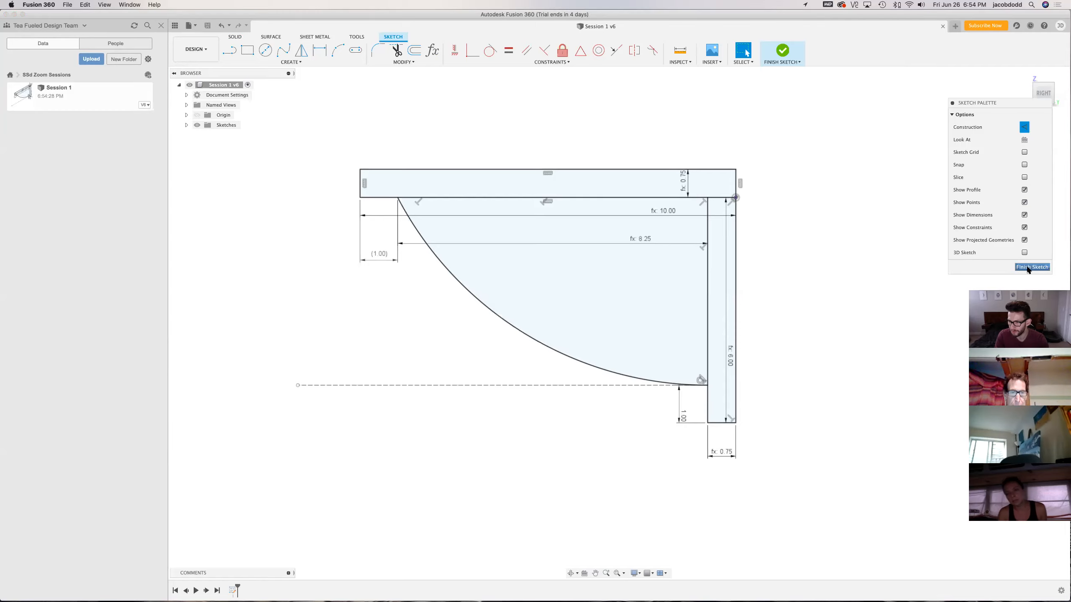
left_click(787, 55)
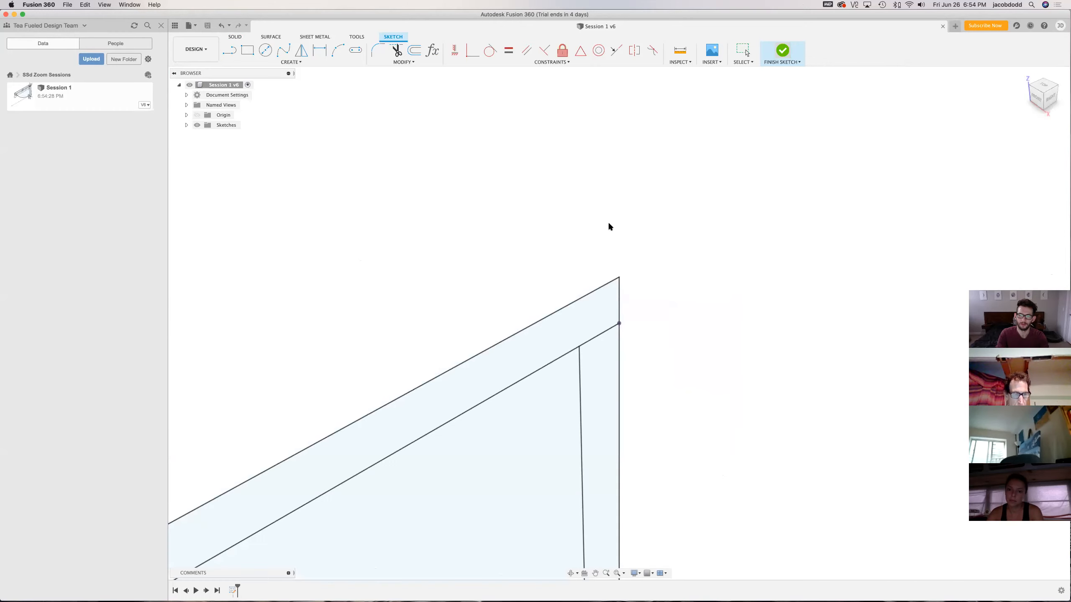
Orbit around the shelf profile to examine it from several angles, and look straight at the bracket profile
scroll(561, 181, "down", 4)
mouse_move(1042, 92)
left_mouse_down()
mouse_move(1010, 90)
mouse_move(1020, 95)
mouse_move(1022, 74)
left_mouse_up()
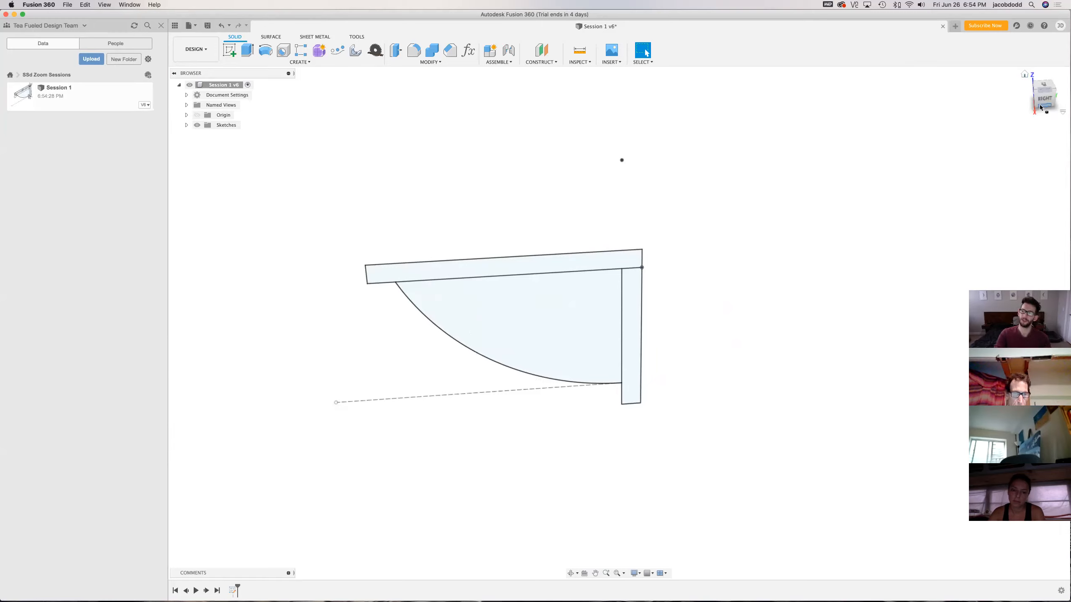
mouse_move(1045, 101)
left_mouse_down()
mouse_move(951, 100)
mouse_move(944, 111)
left_mouse_up()
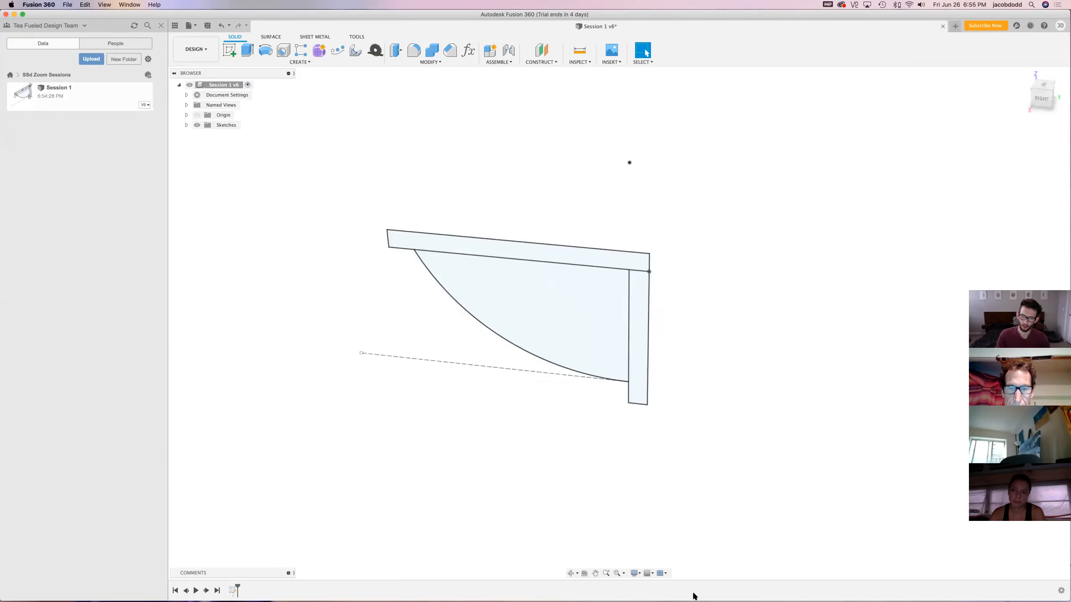
left_click(571, 573)
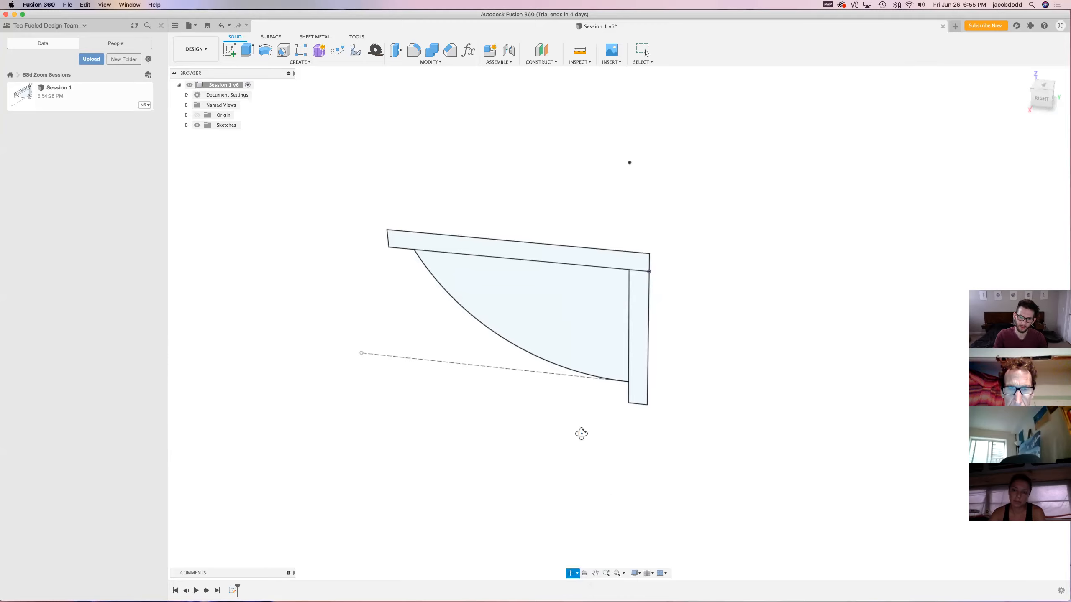
left_click_drag(538, 255, 636, 256)
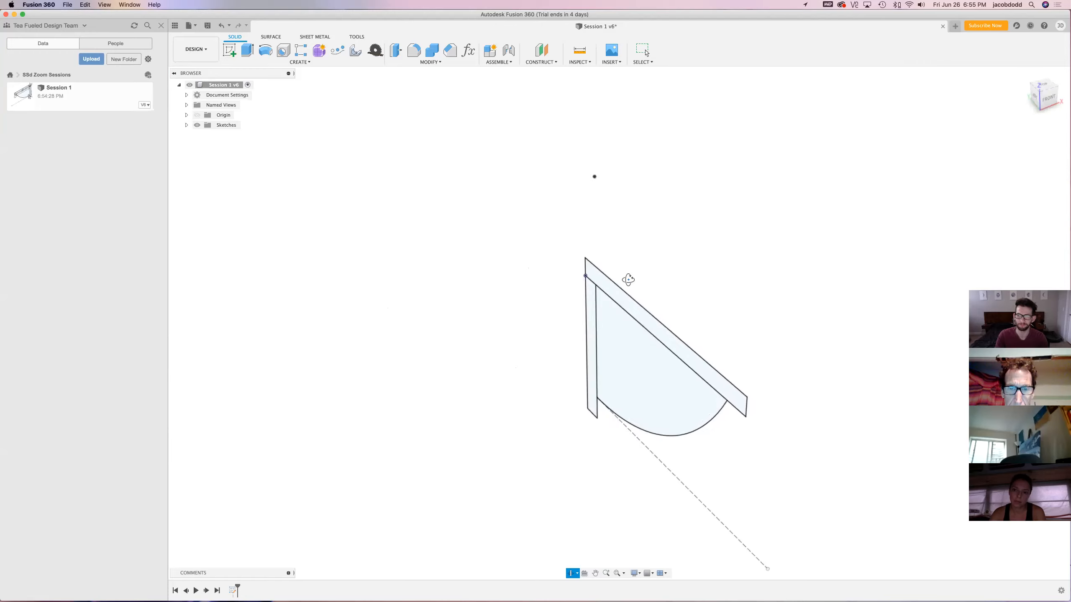
key("Escape")
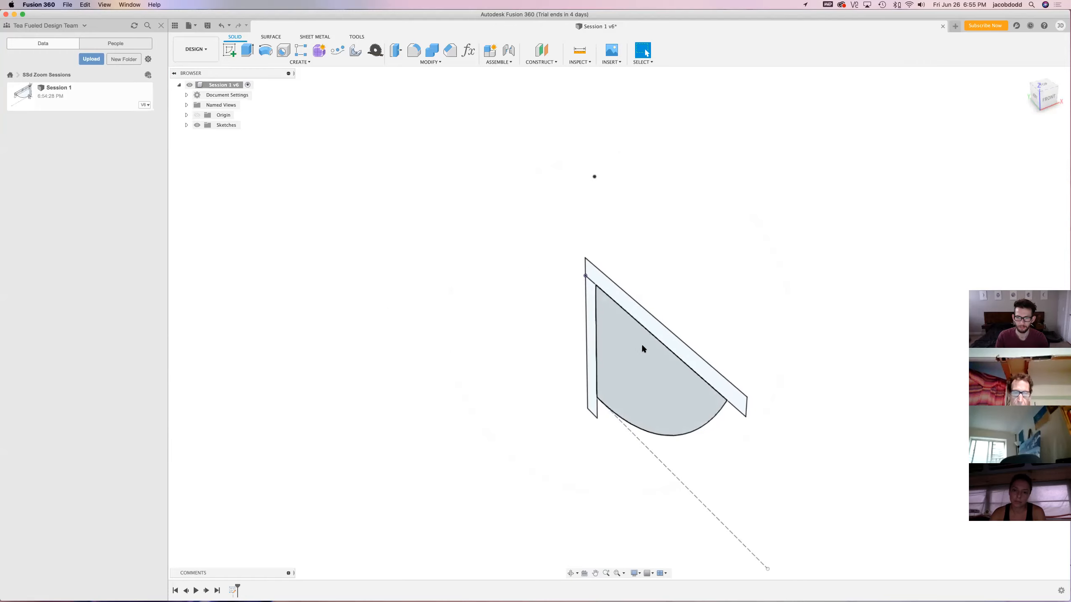
left_click(585, 573)
left_click(660, 412)
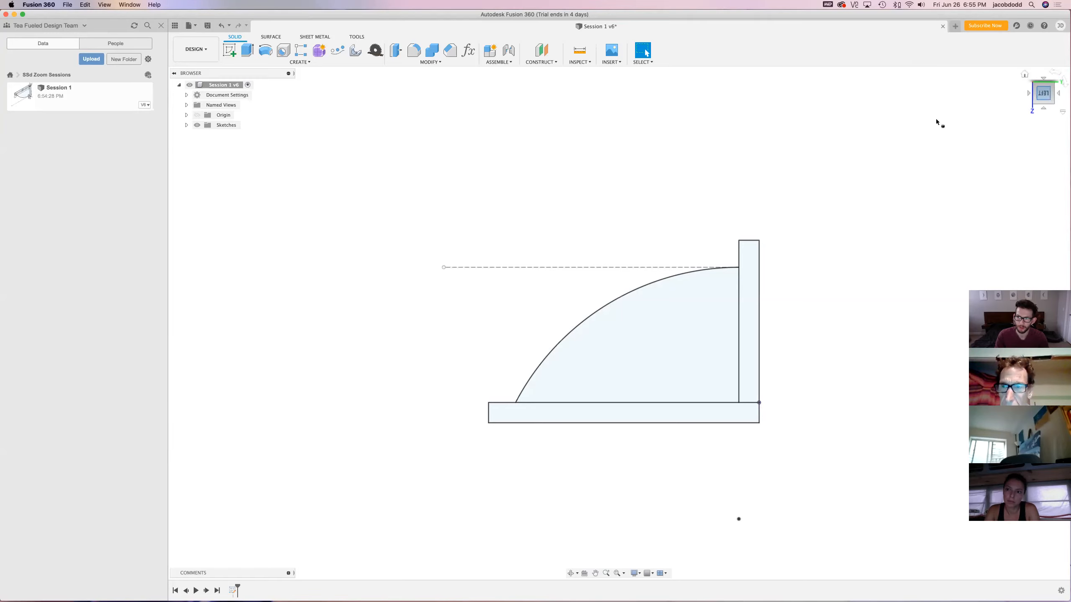
Return to the home view, orbit the shelf profile once more for inspection, and restore the home view
left_click(1025, 75)
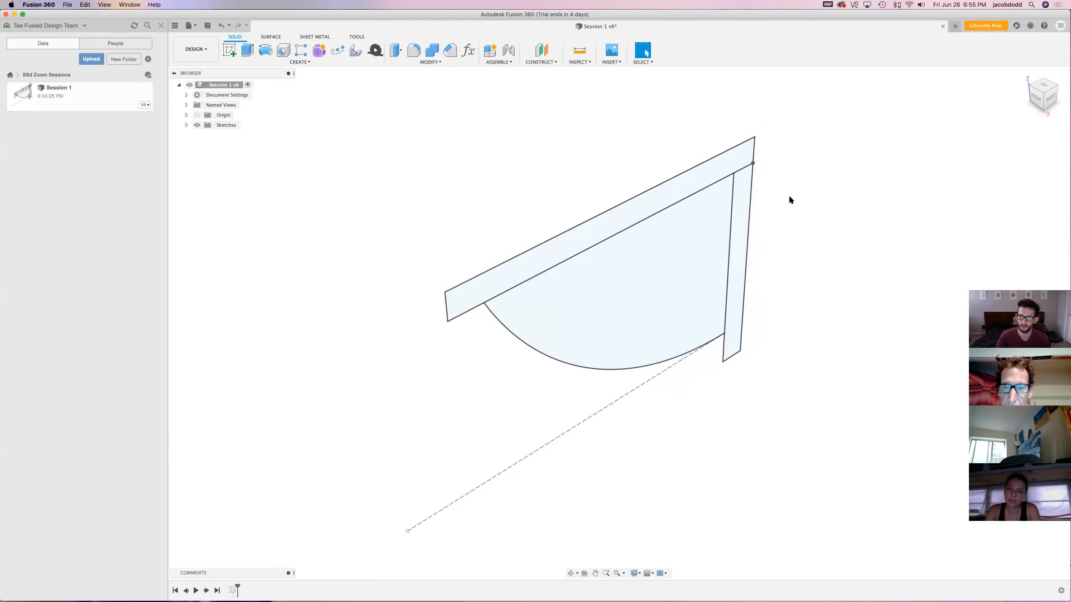
scroll(790, 198, "down", 1)
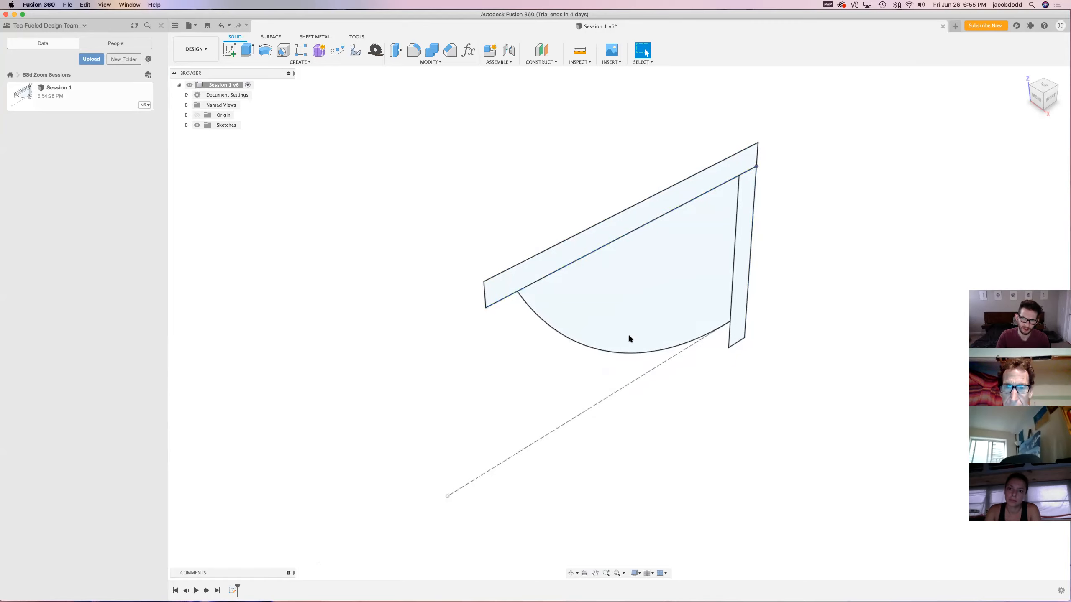
middle_click_drag(378, 251, 648, 454, "shift")
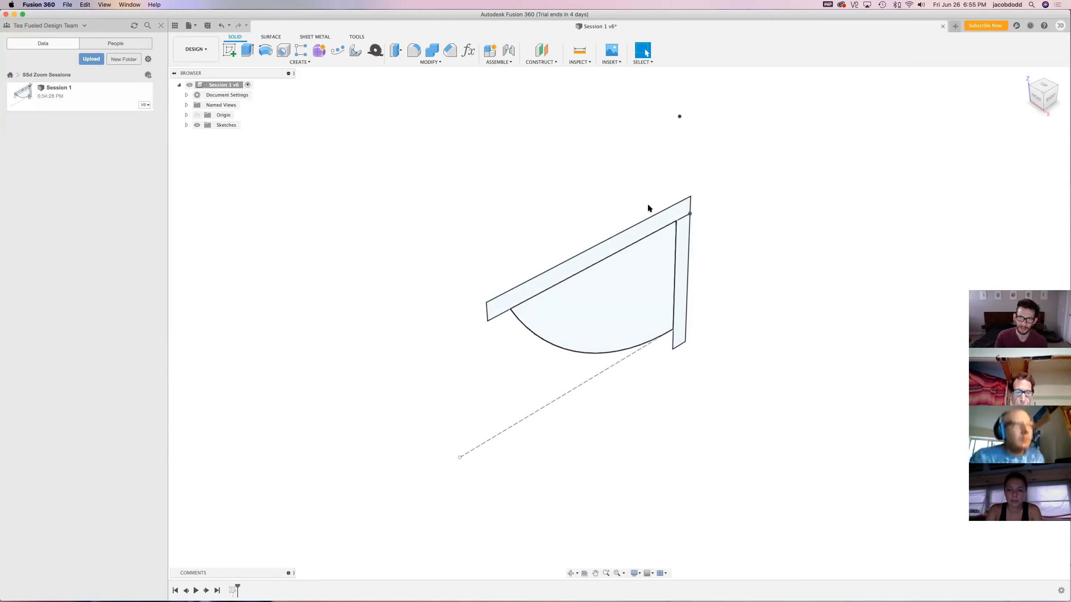
left_click(570, 574)
left_click_drag(647, 356, 664, 420)
key("Escape")
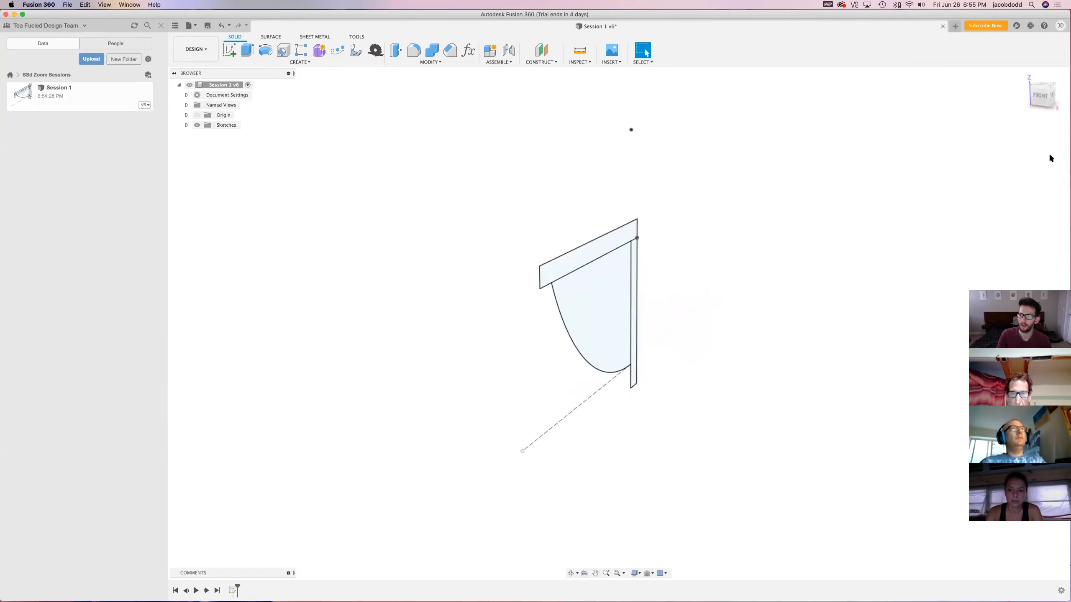
left_click(1023, 72)
scroll(575, 423, "down", 3)
scroll(497, 246, "down", 5)
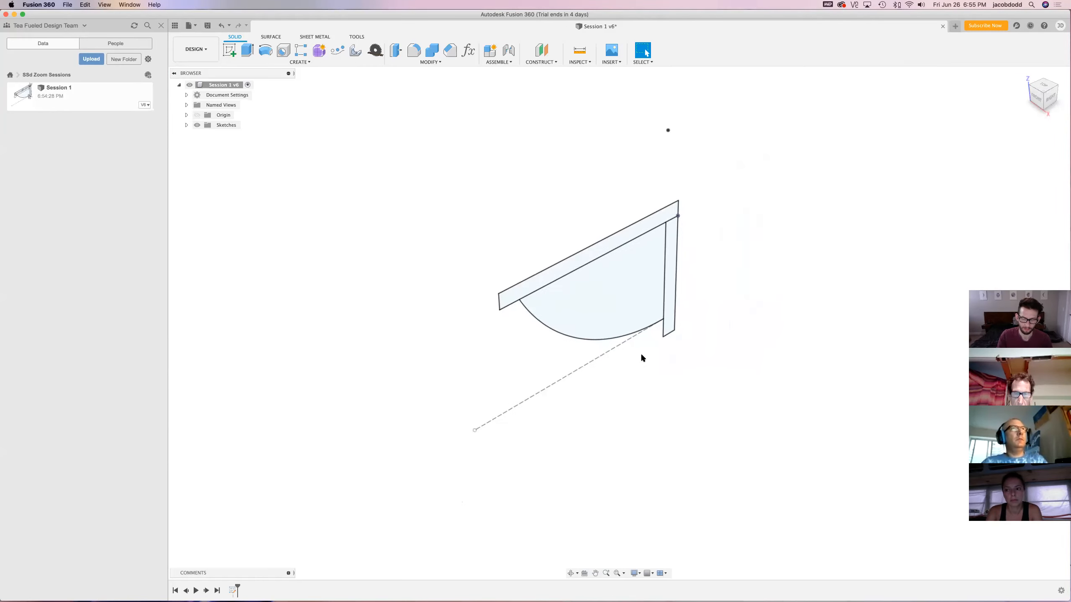
Save the design as a milestone named "Finished the sketches portion", keeping the version description "User Saved"
key("super+s")
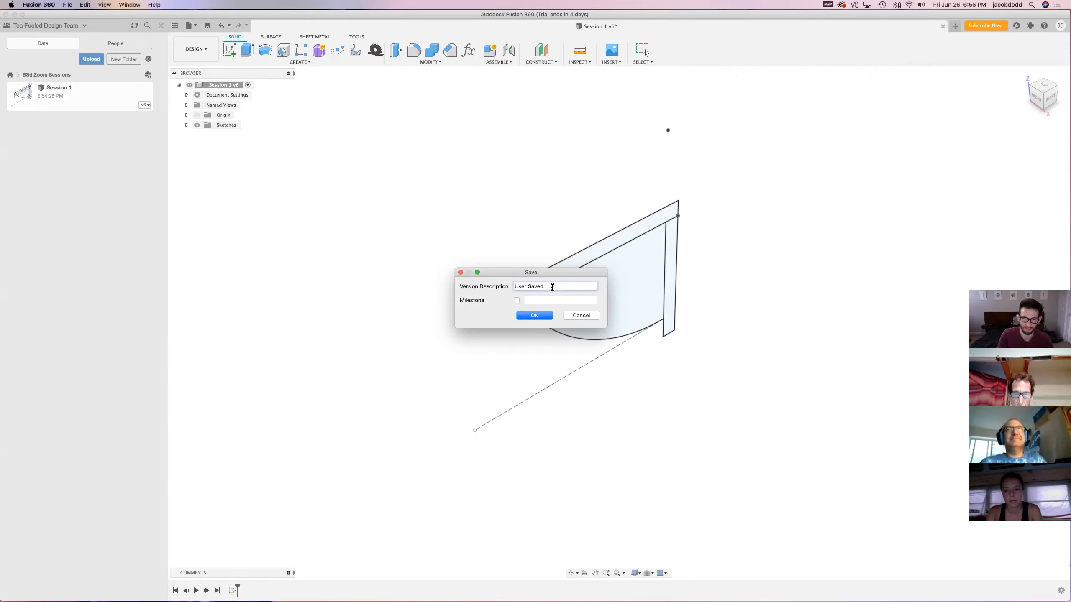
left_click(517, 301)
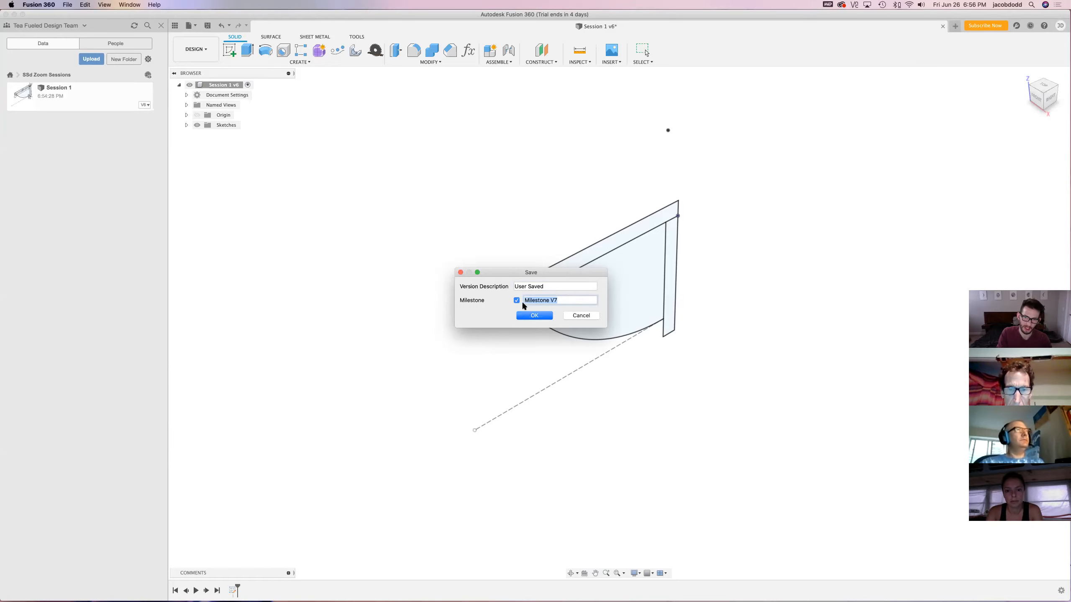
type("Finished the sketche")
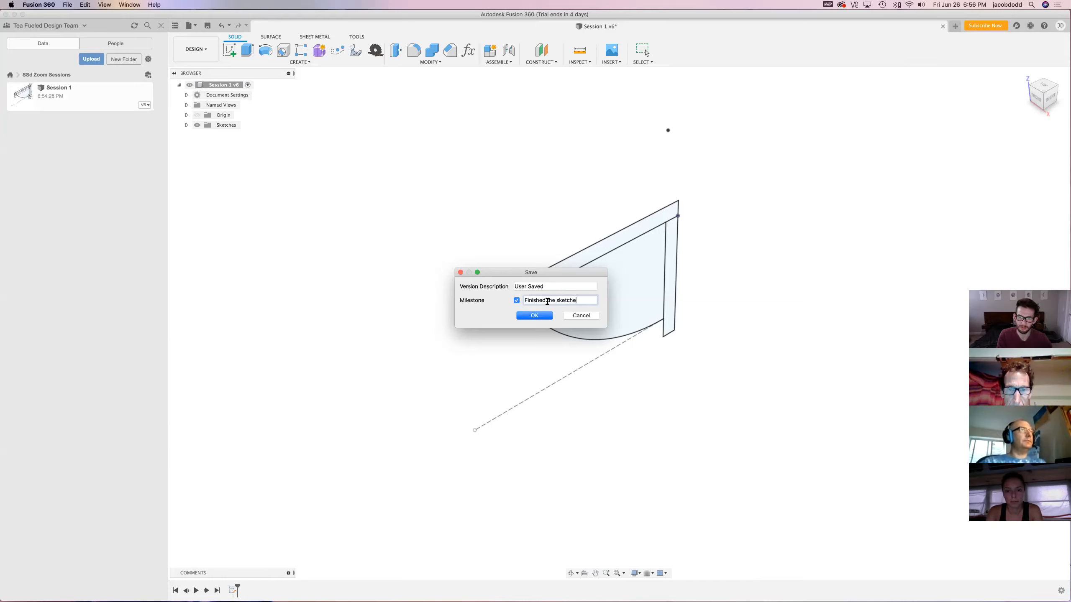
type("tion")
key("Return")
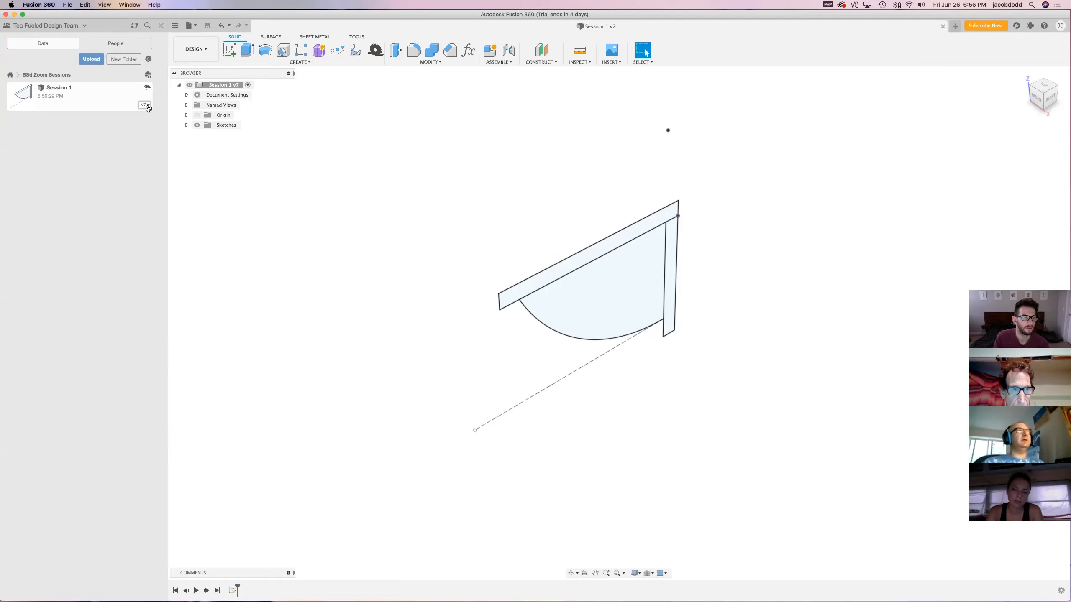
Examine the complete version history of the Session 1 design, including the options for the first version
left_click(148, 108)
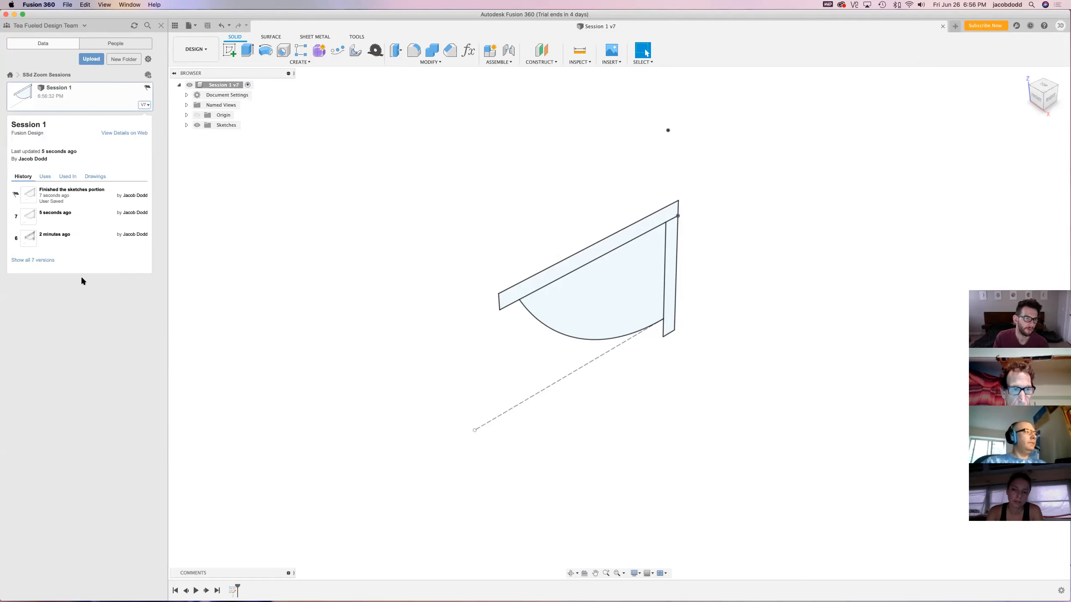
left_click(53, 261)
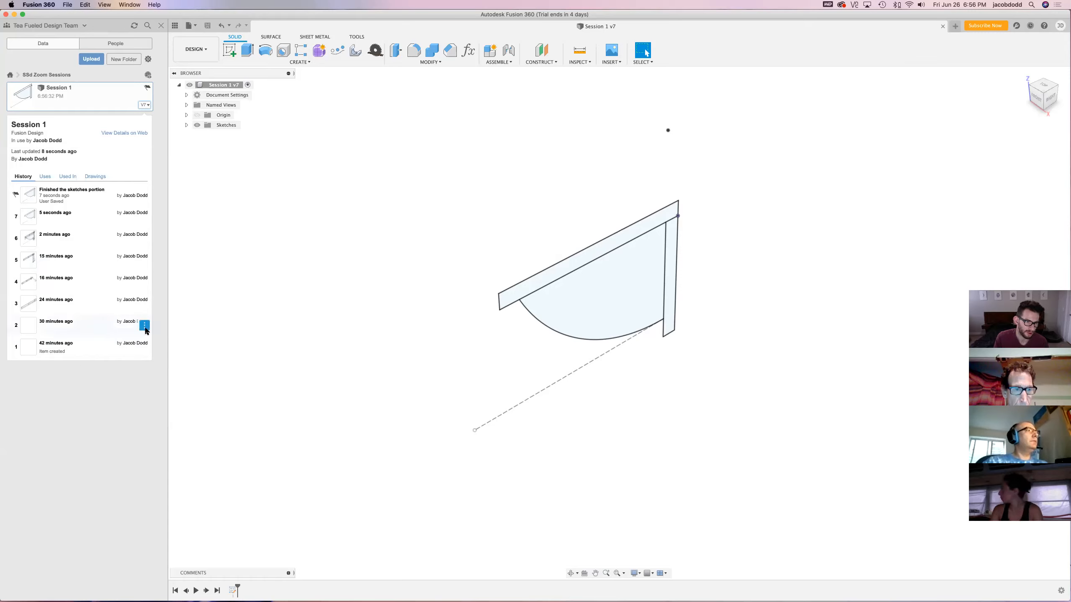
left_click(144, 347)
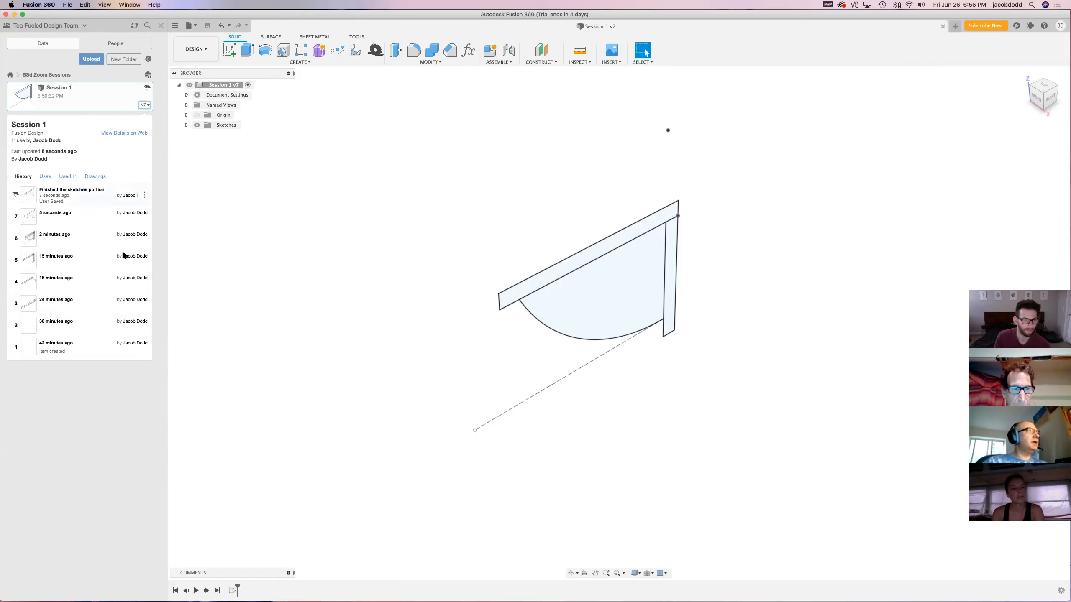
Examine the options for older versions in the Session 1 history, including the milestone settings for version 5
left_click(145, 328)
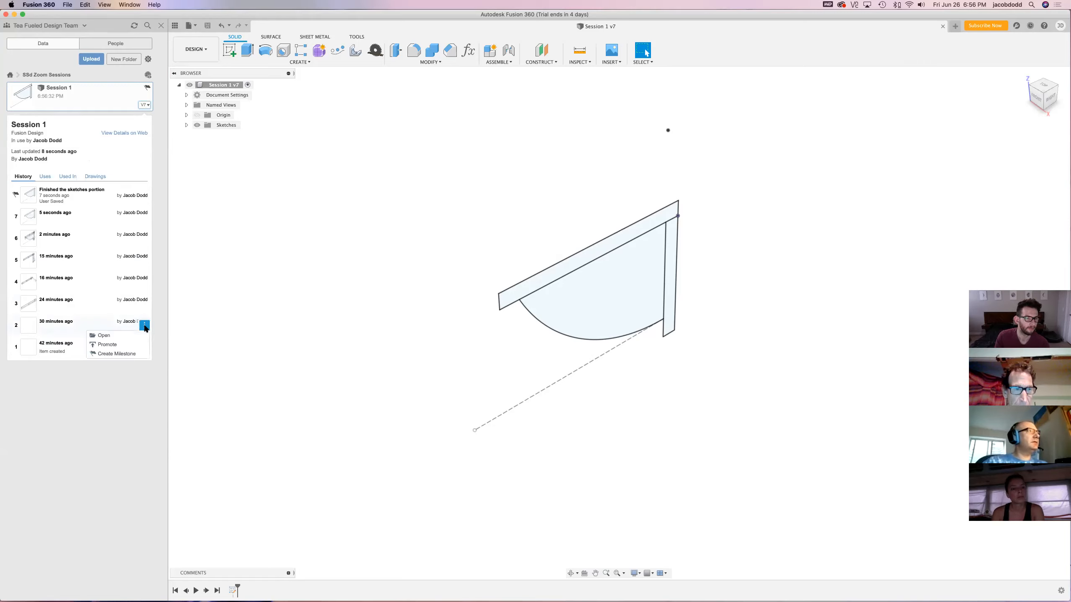
left_click(144, 304)
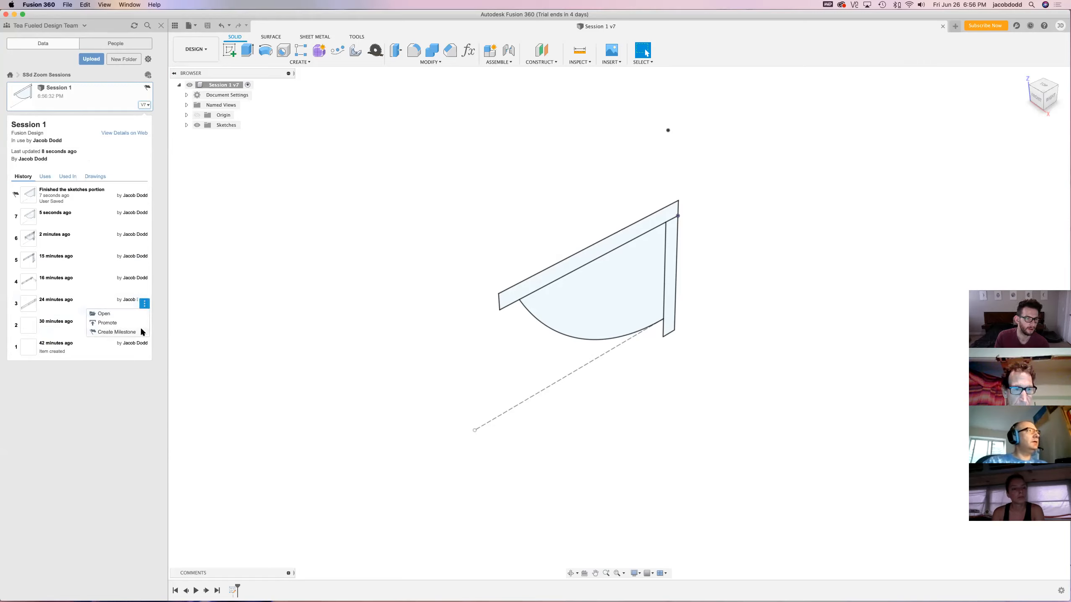
left_click(149, 384)
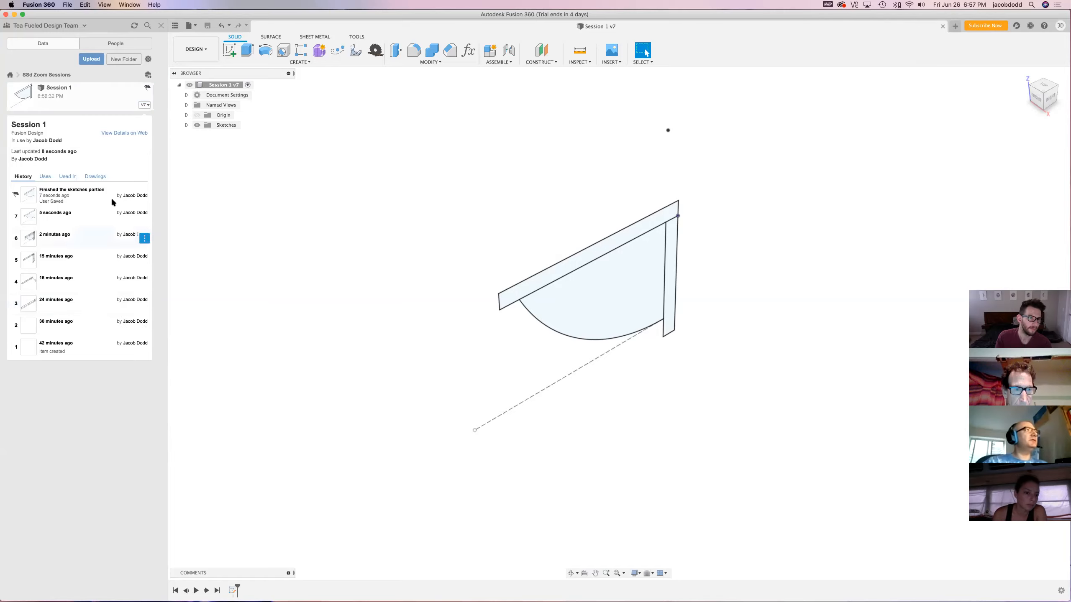
left_click(145, 106)
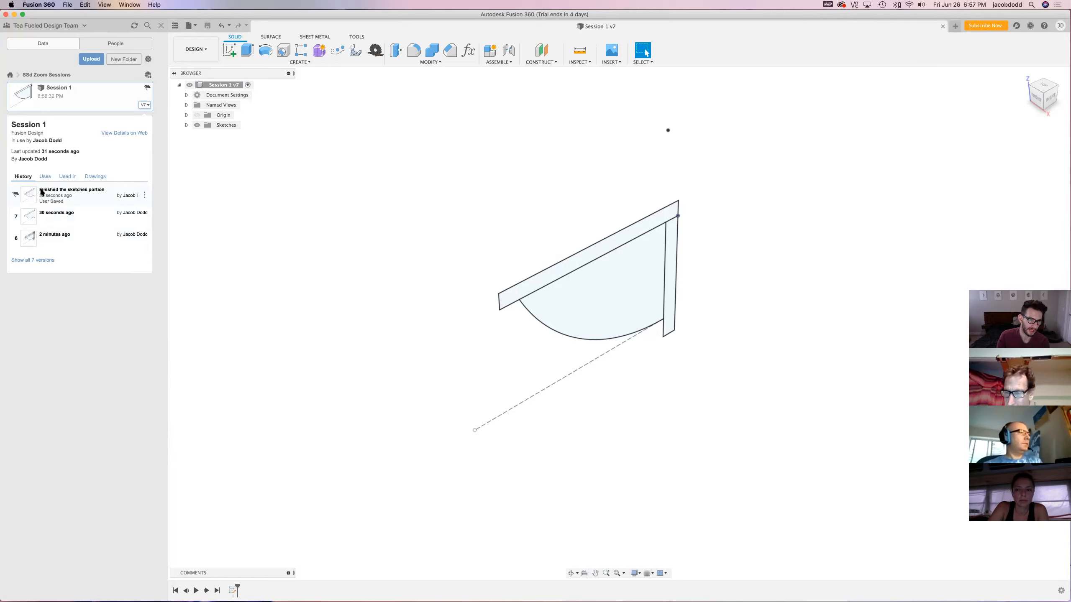
left_click(25, 259)
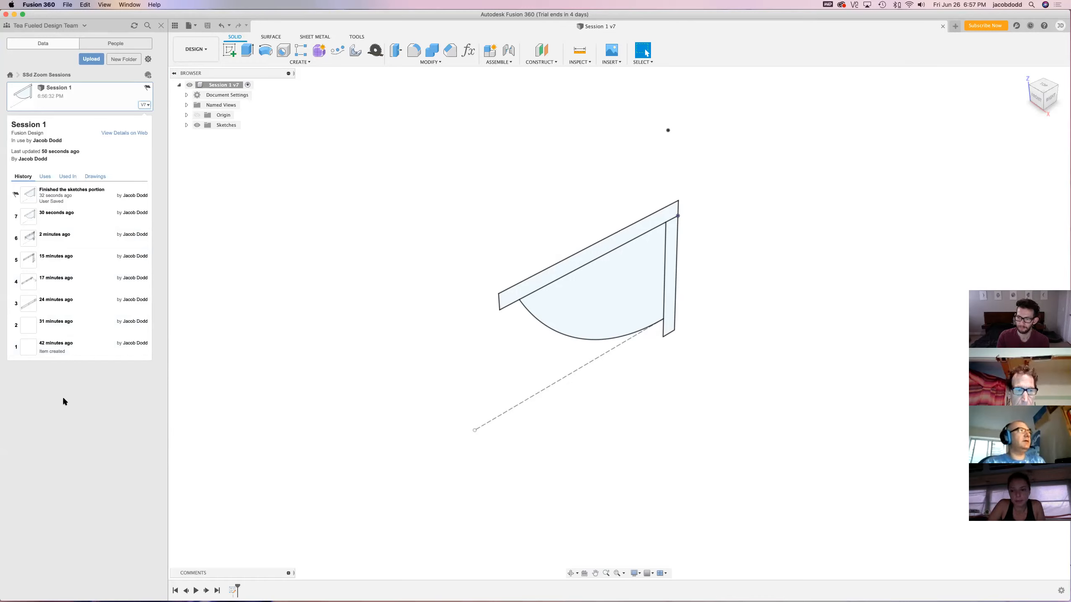
left_click(144, 261)
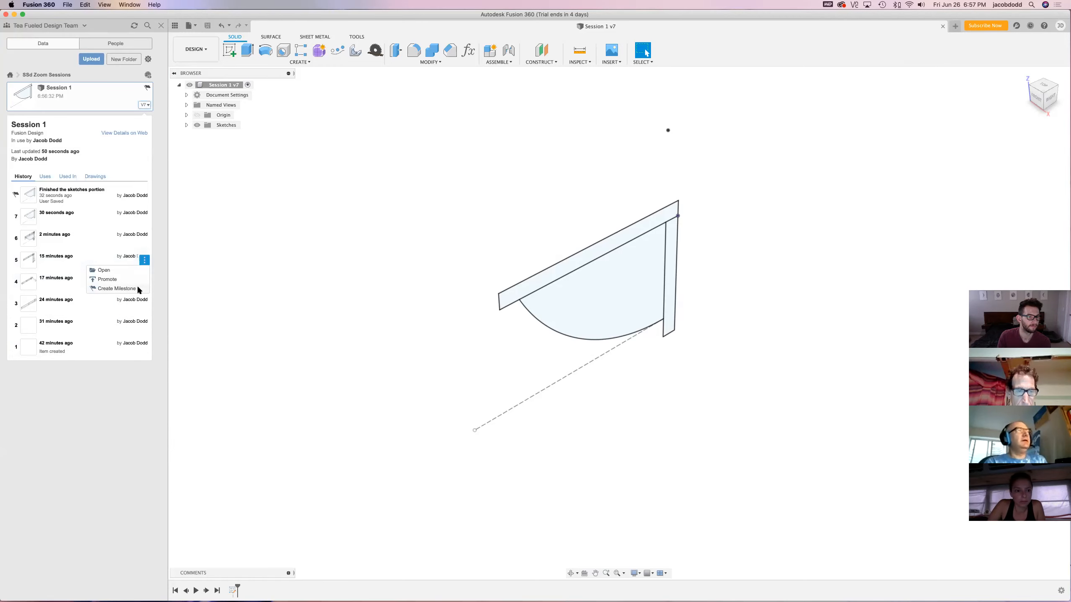
left_click(122, 289)
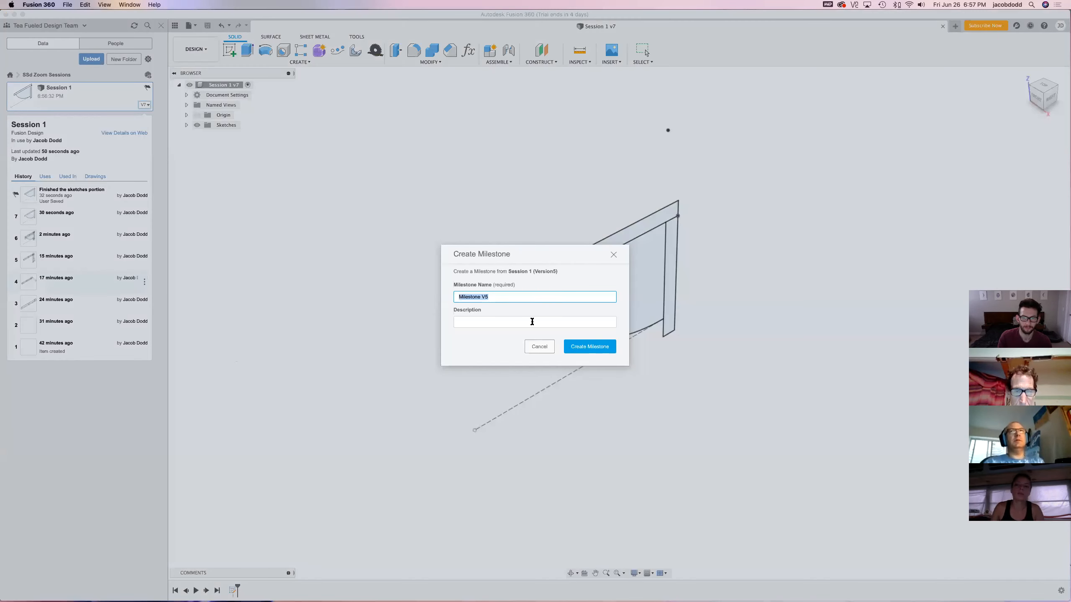
left_click(536, 348)
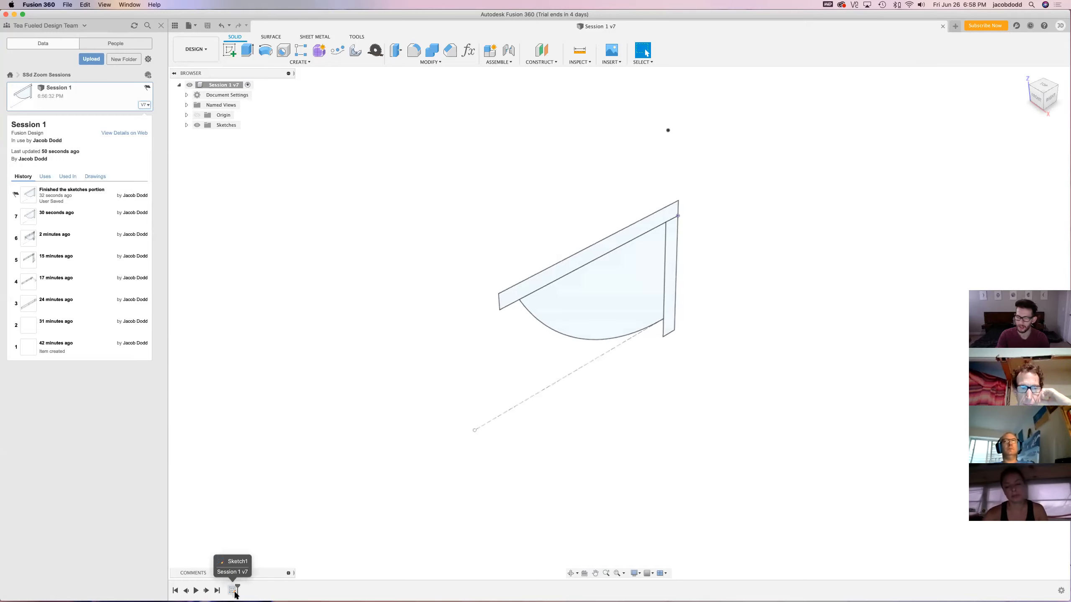
Roll the design timeline back to before the first sketch and return it to the end
left_click(1061, 590)
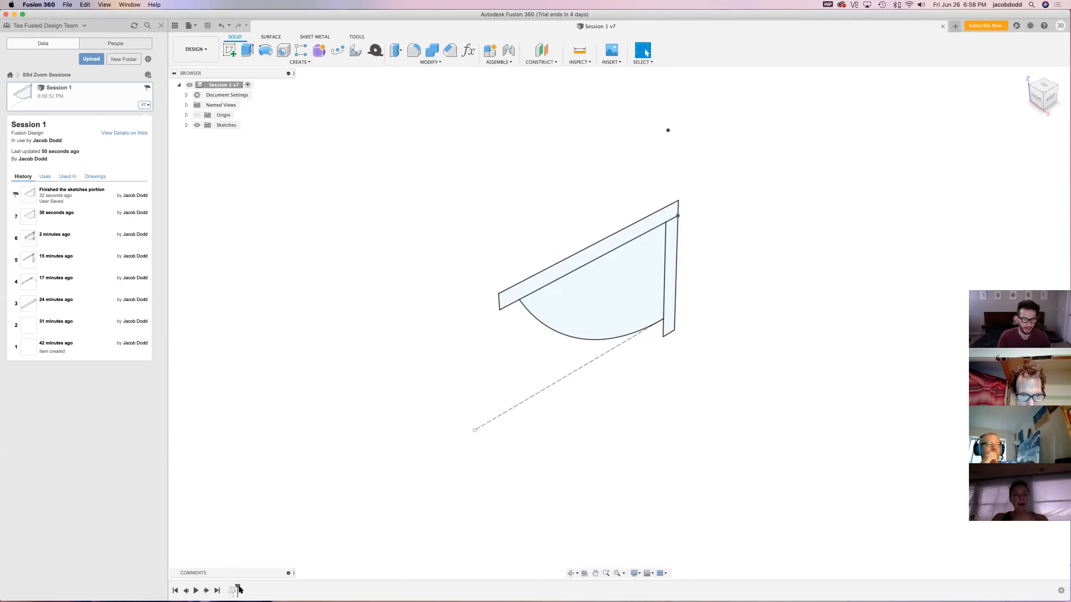
left_click_drag(228, 588, 227, 591)
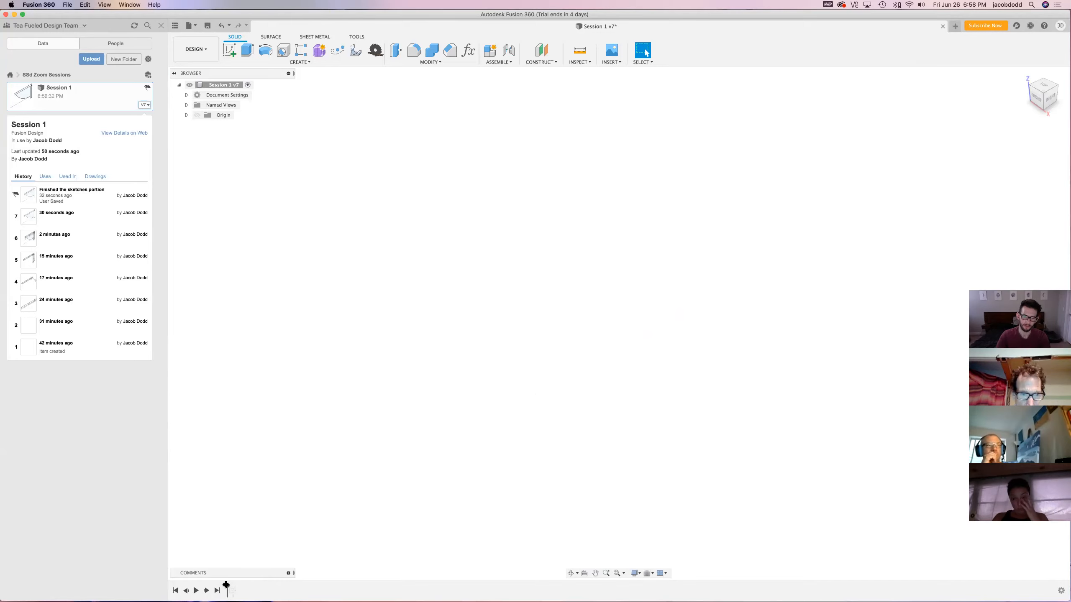
left_click_drag(230, 583, 255, 583)
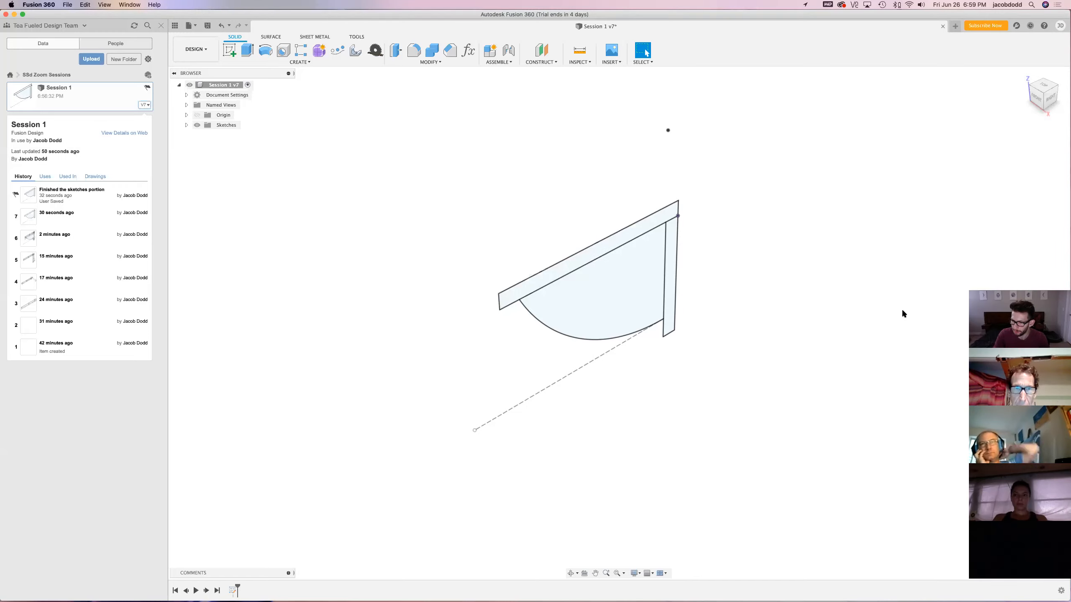
Save the design as a new version, keeping the description "User Saved"
key("super+s")
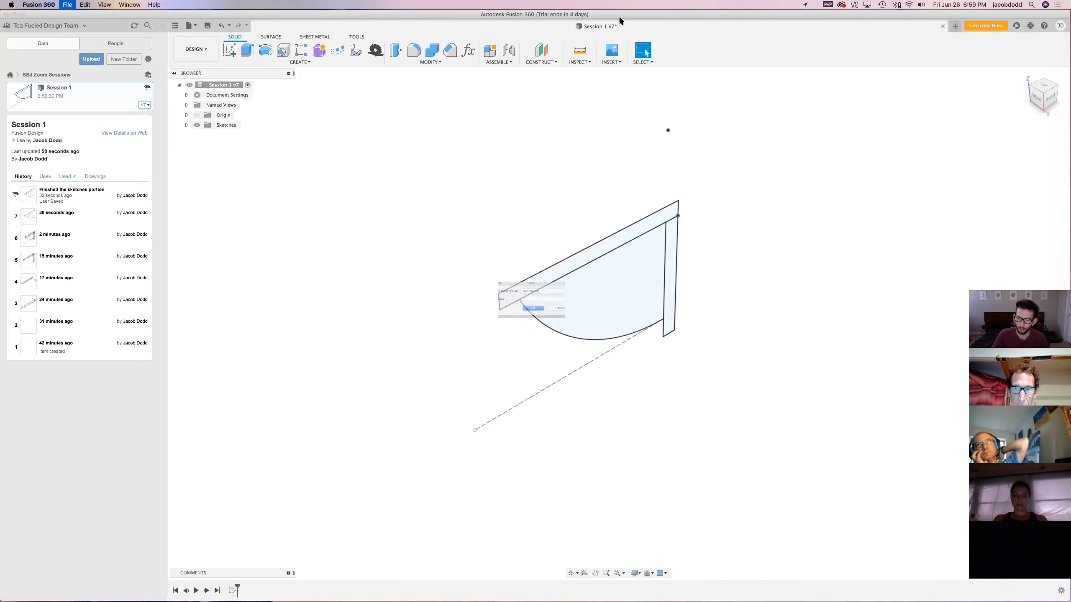
key("Return")
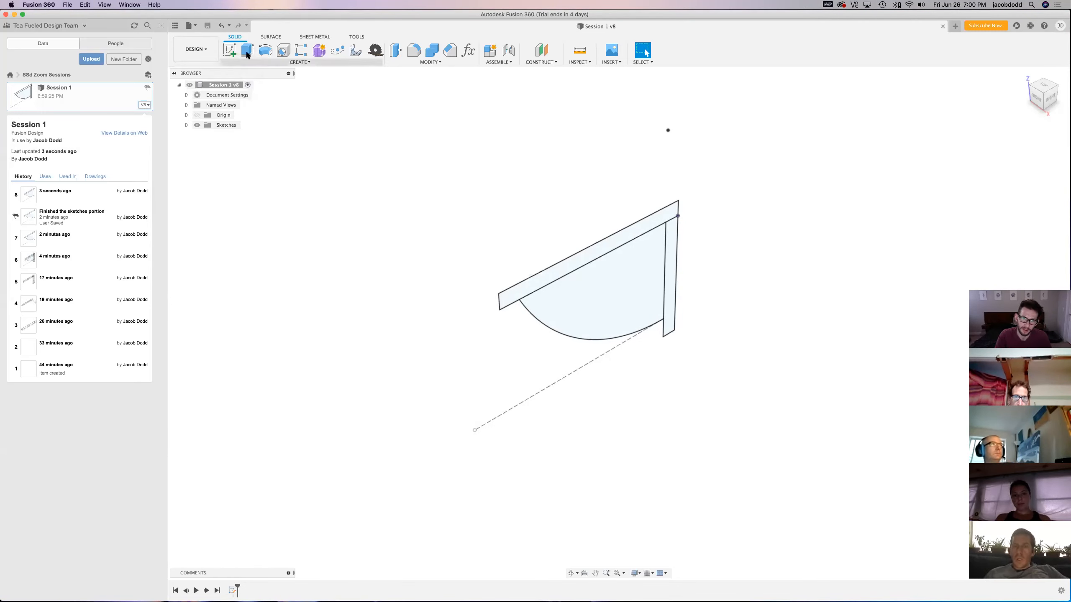
left_click(230, 51)
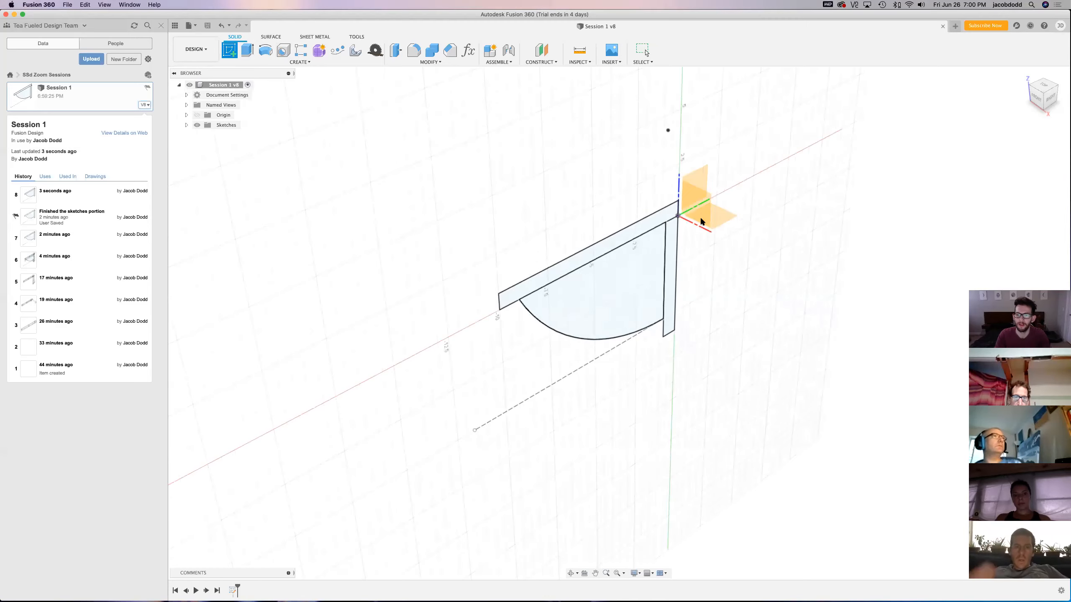
left_click(701, 172)
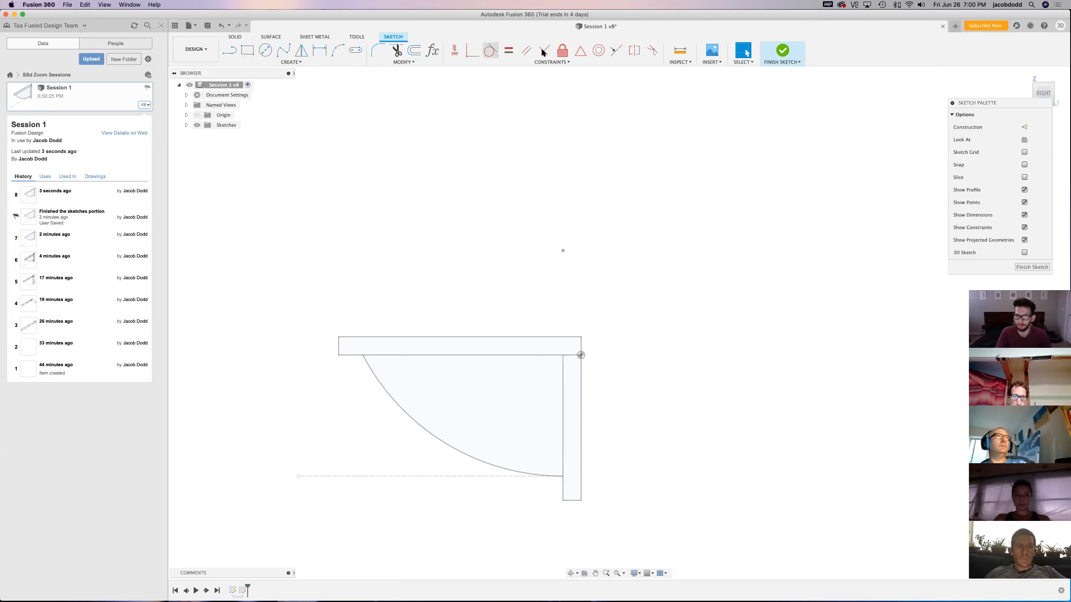
key("super+z")
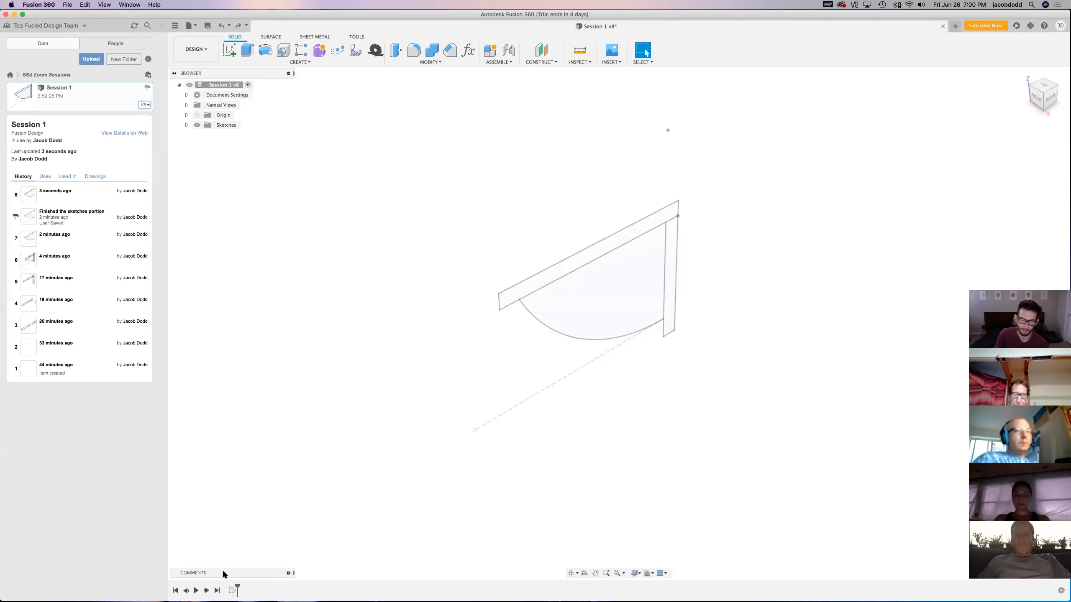
Edit the shelf profile sketch, delete the driven overhang dimension between the shelf's front end and the arc, and re-create it as a driven dimension
double_click(233, 592)
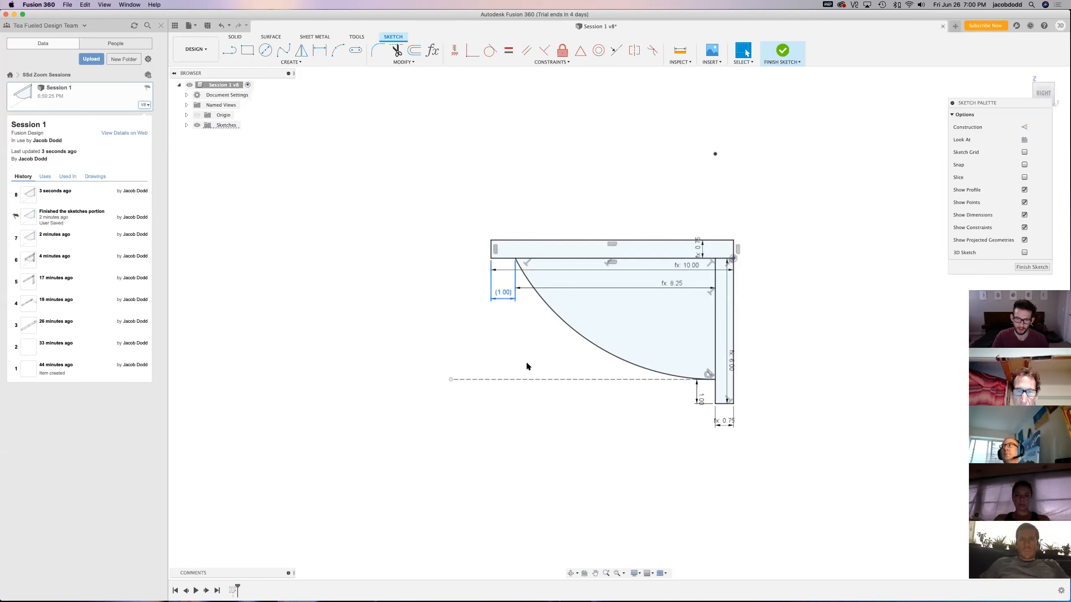
key("Delete")
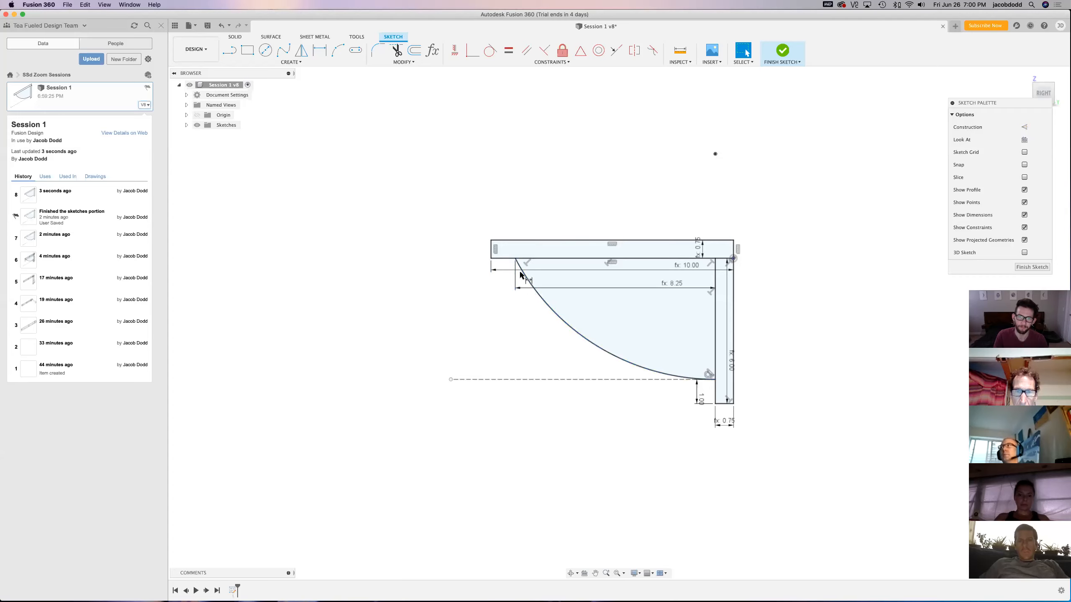
key("d")
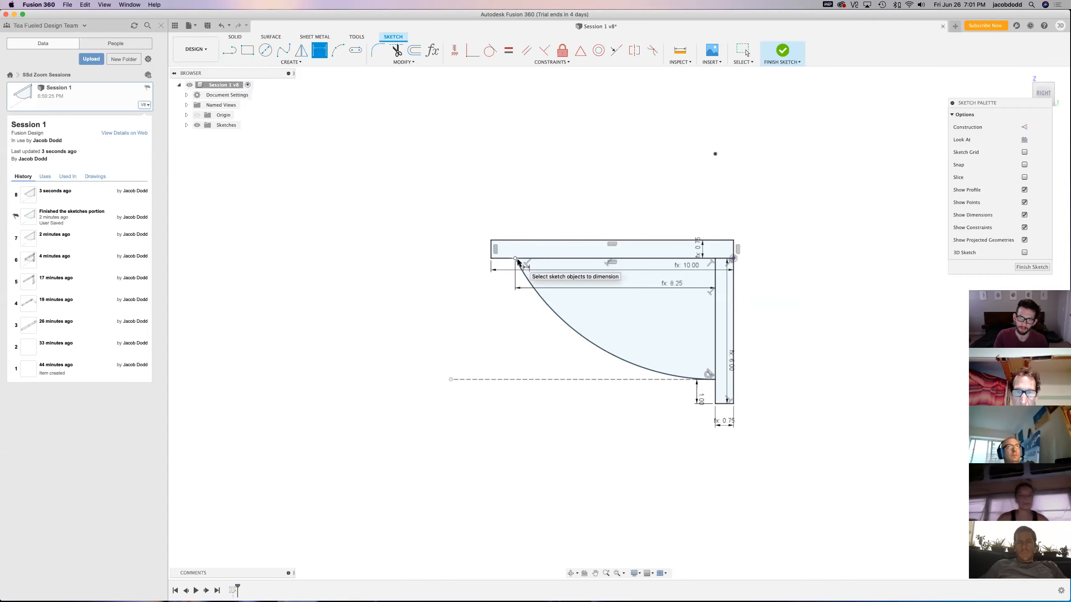
left_click(515, 258)
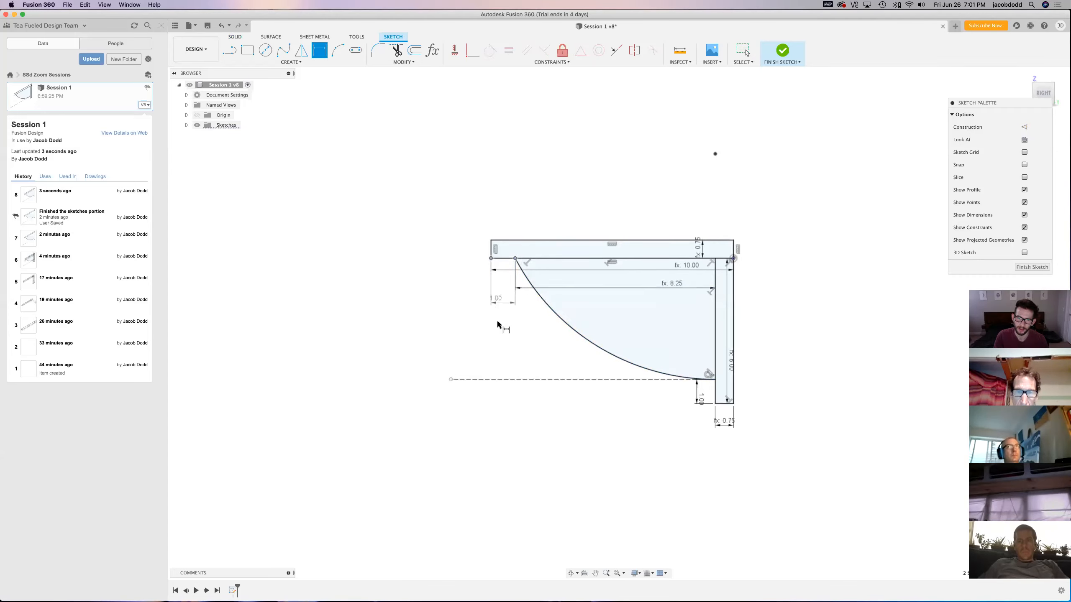
left_click(498, 323)
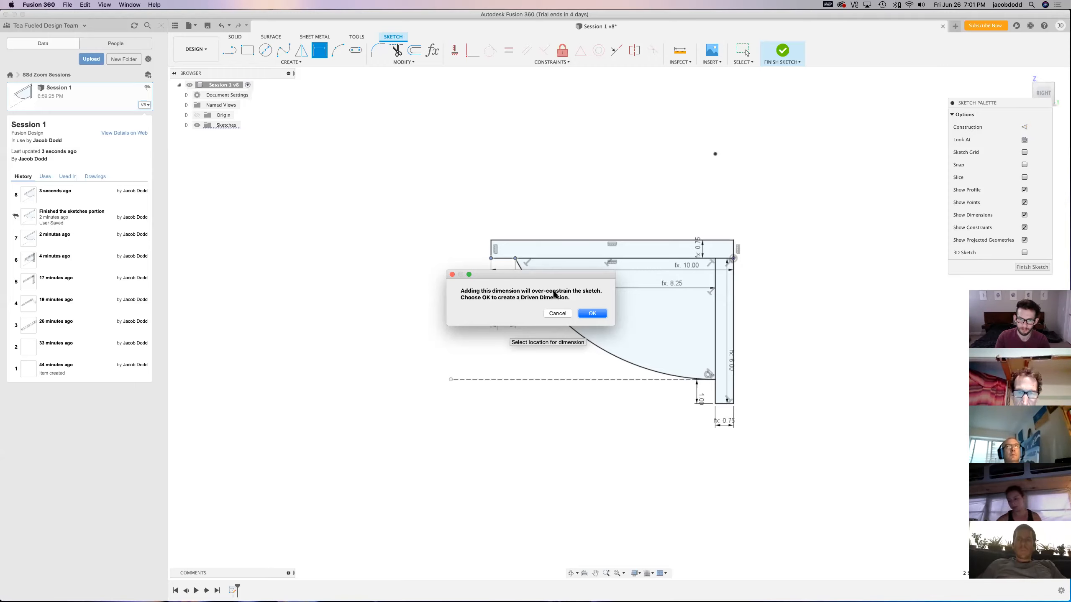
left_click_drag(557, 273, 447, 354)
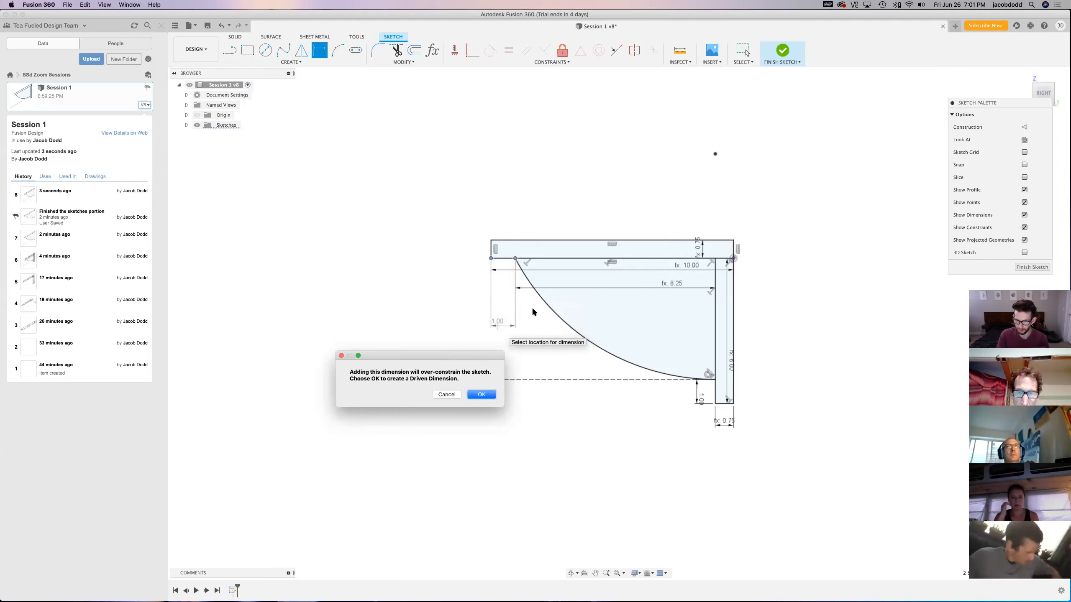
left_click(484, 396)
left_click_drag(500, 333, 507, 304)
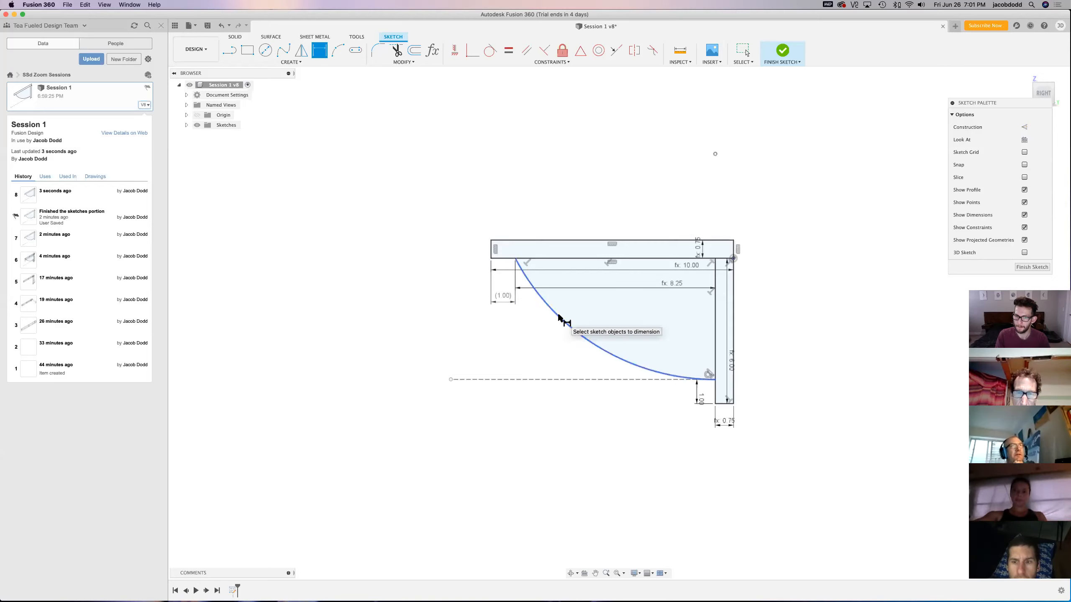
key("Escape")
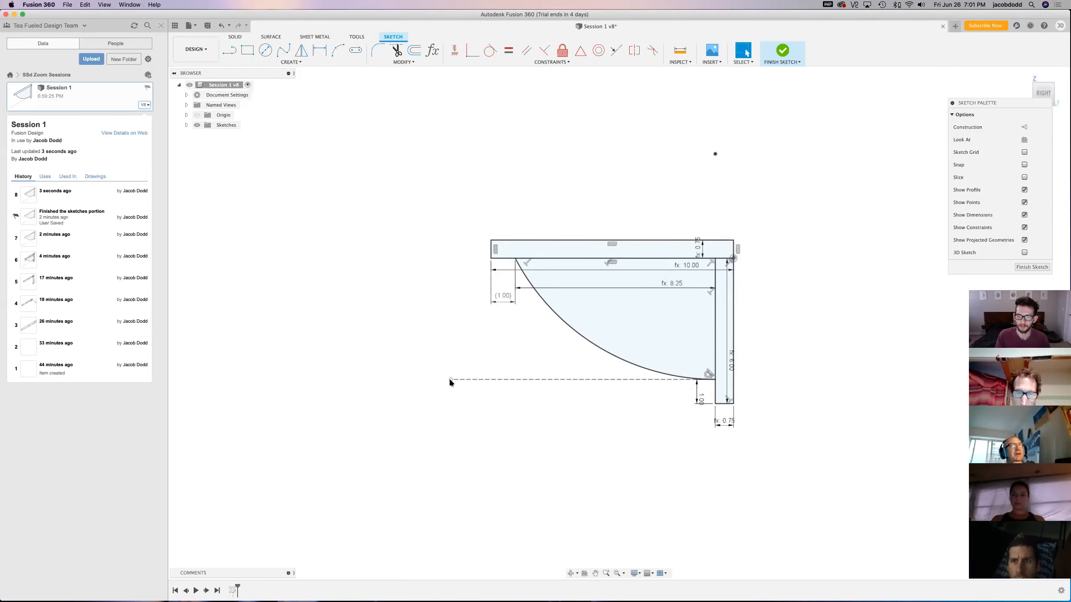
Stretch the free end of the horizontal construction line under the bracket to a length of about 11.18 in and dimension that length
left_click_drag(450, 379, 504, 379)
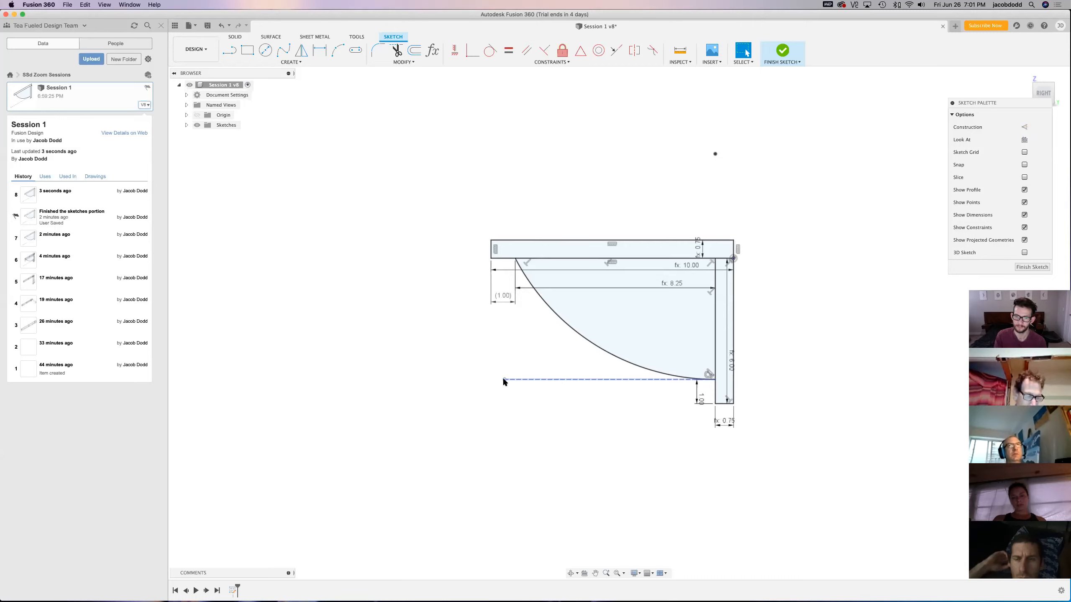
mouse_move(504, 379)
left_mouse_down()
mouse_move(563, 377)
mouse_move(466, 372)
mouse_move(612, 378)
mouse_move(504, 373)
left_mouse_up()
left_click_drag(524, 449, 445, 392)
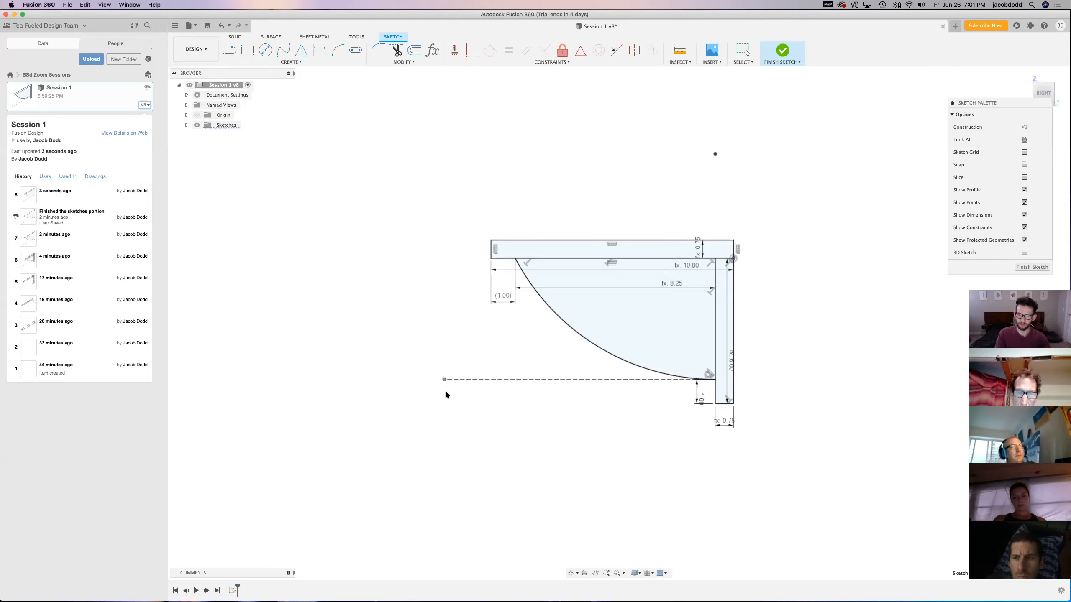
key("d")
left_click(480, 379)
left_click(480, 416)
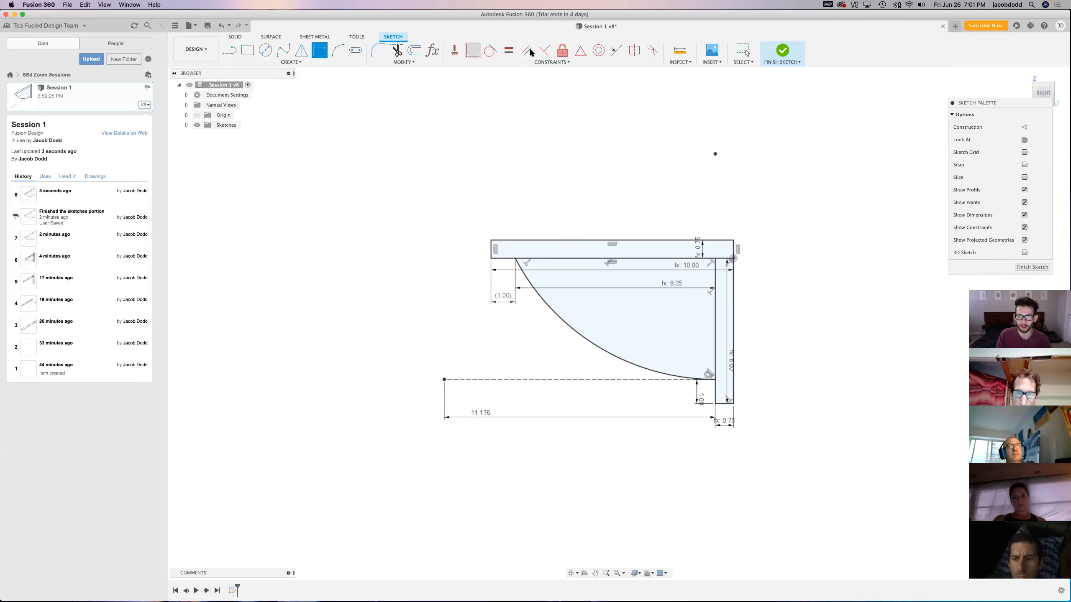
Try to make the dimensioned construction line equal in length to the shelf's top edge with an Equal constraint
left_click(508, 50)
left_click(551, 380)
left_click(596, 241)
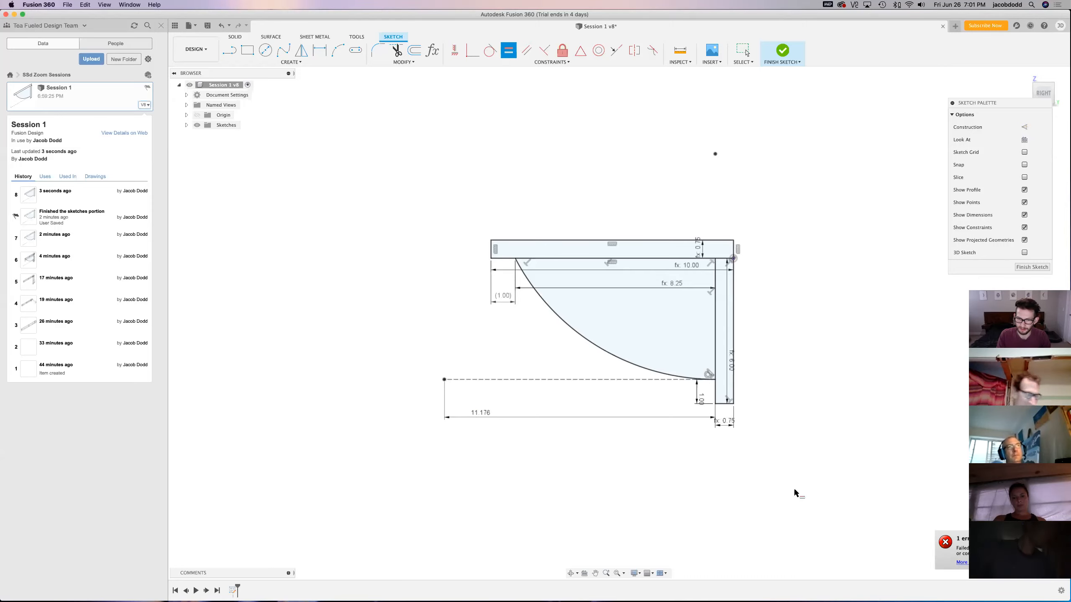
key("Escape")
left_click(484, 380)
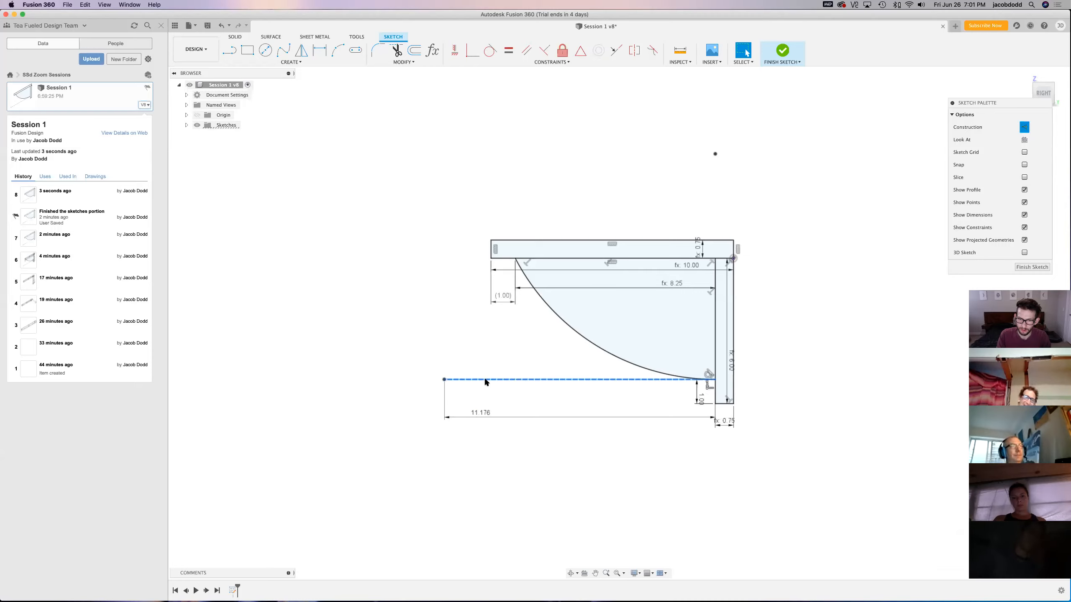
left_click(509, 51)
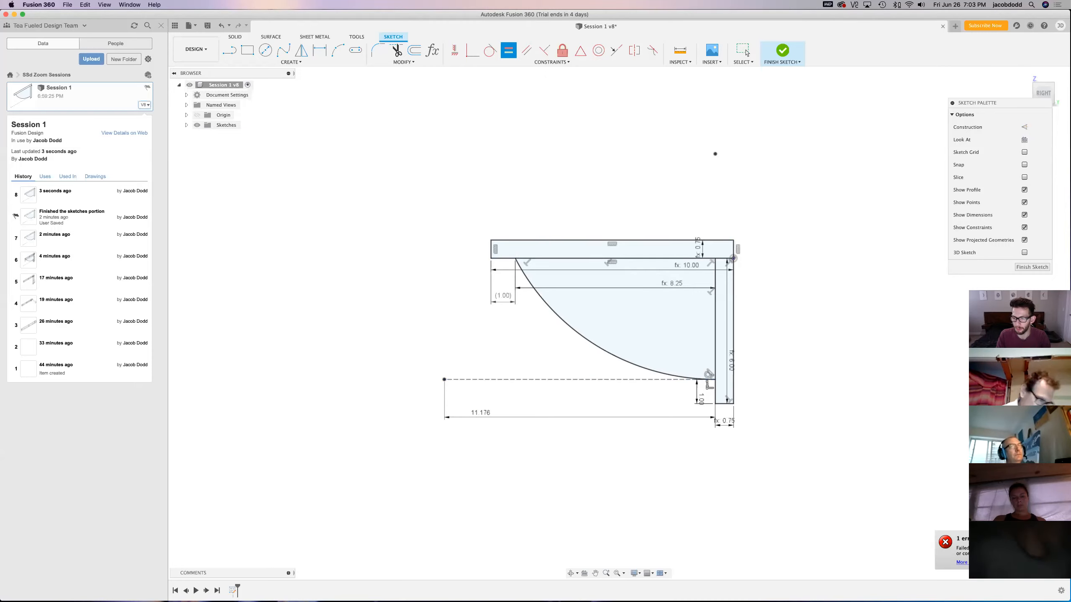
Read the full error report for the Equal constraint, close it, and leave the constraint command
left_click(961, 562)
mouse_move(940, 453)
left_mouse_down()
mouse_move(407, 234)
mouse_move(378, 197)
left_mouse_up()
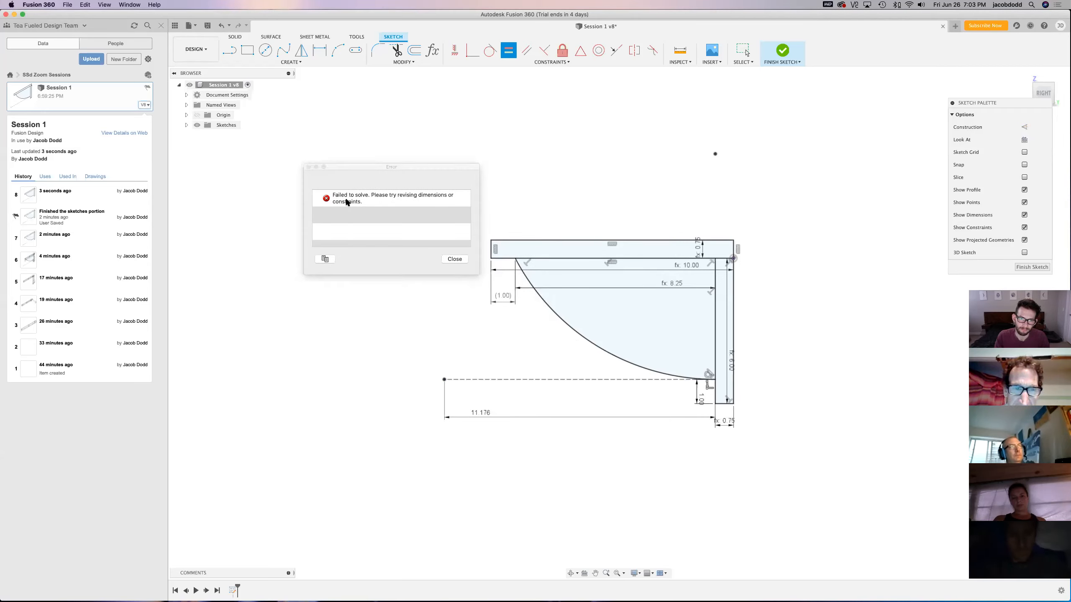
left_click(374, 182)
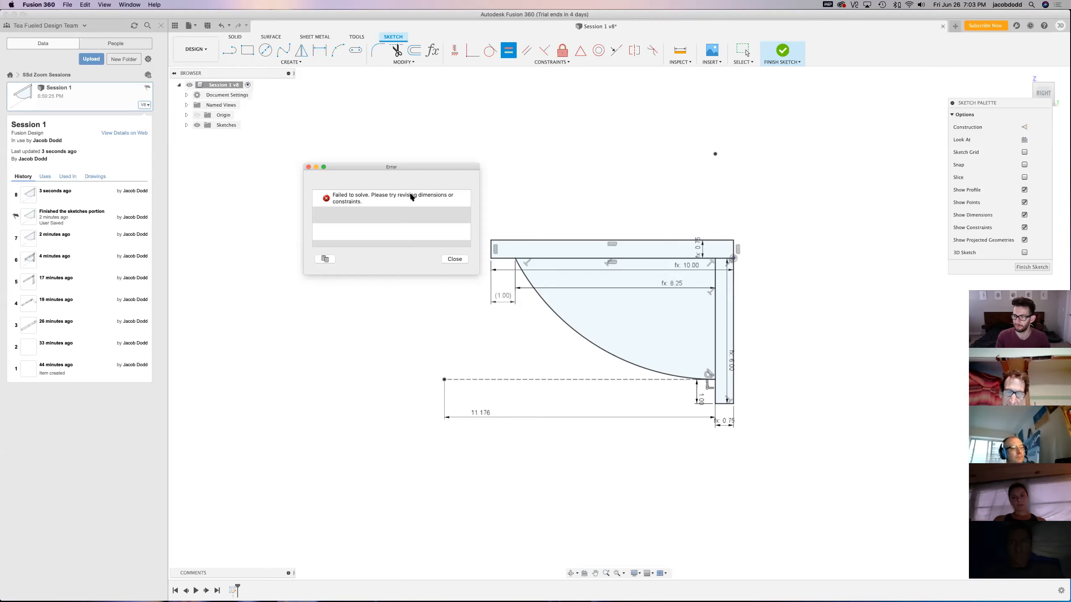
left_click(454, 259)
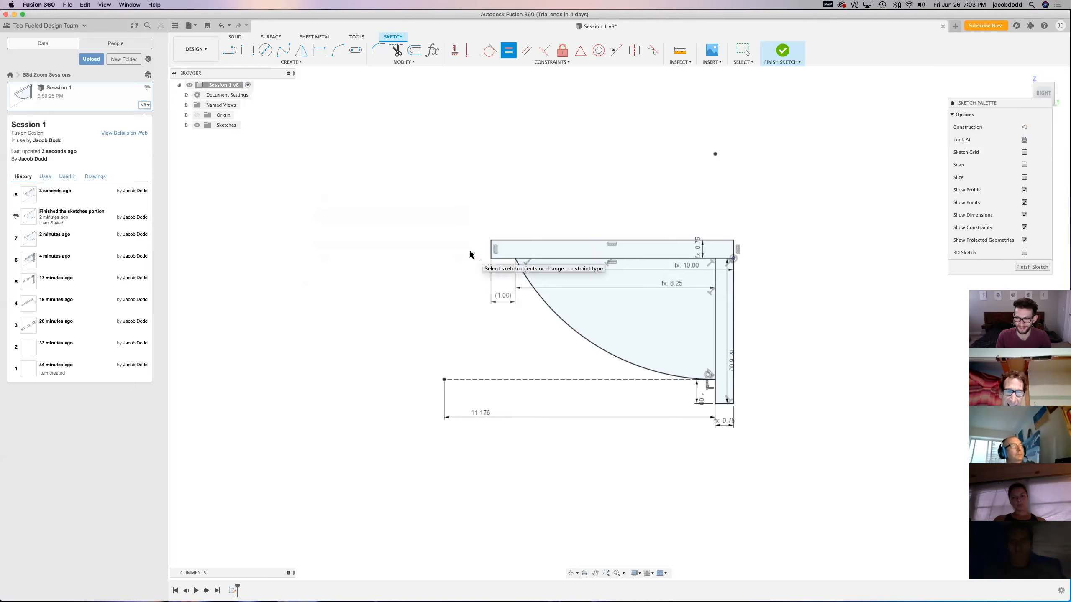
key("Escape")
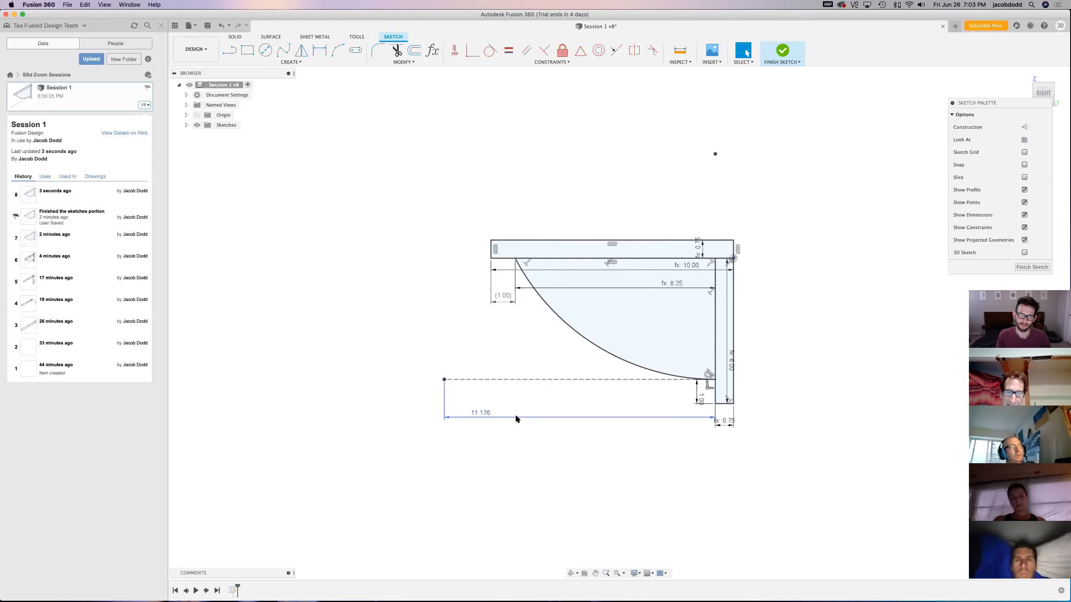
mouse_move(516, 417)
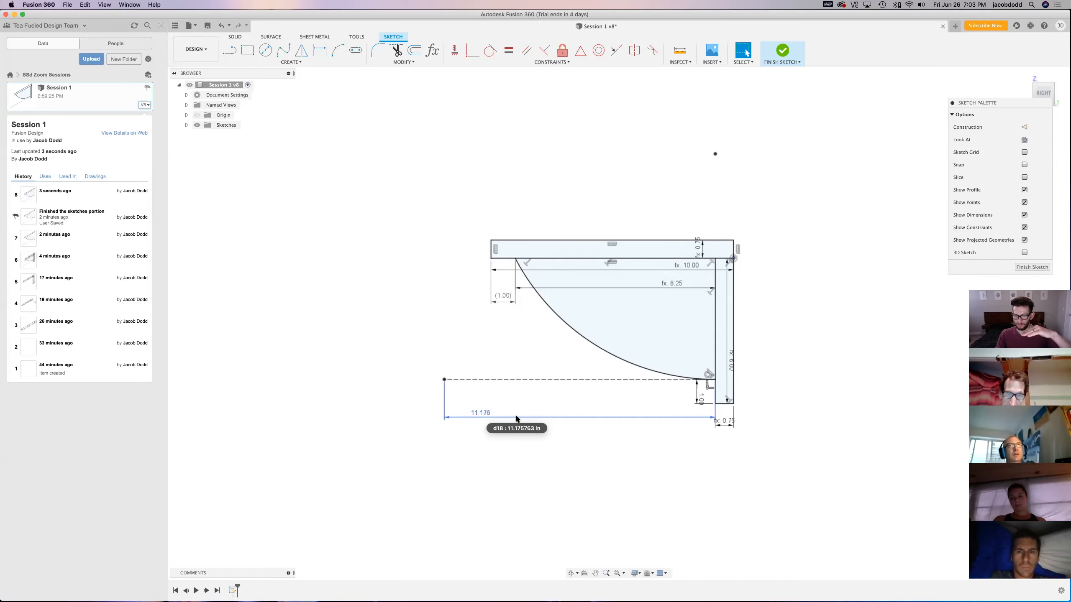
Delete the length dimension of the horizontal construction line, then save the design with the sketch finished
left_click(492, 412)
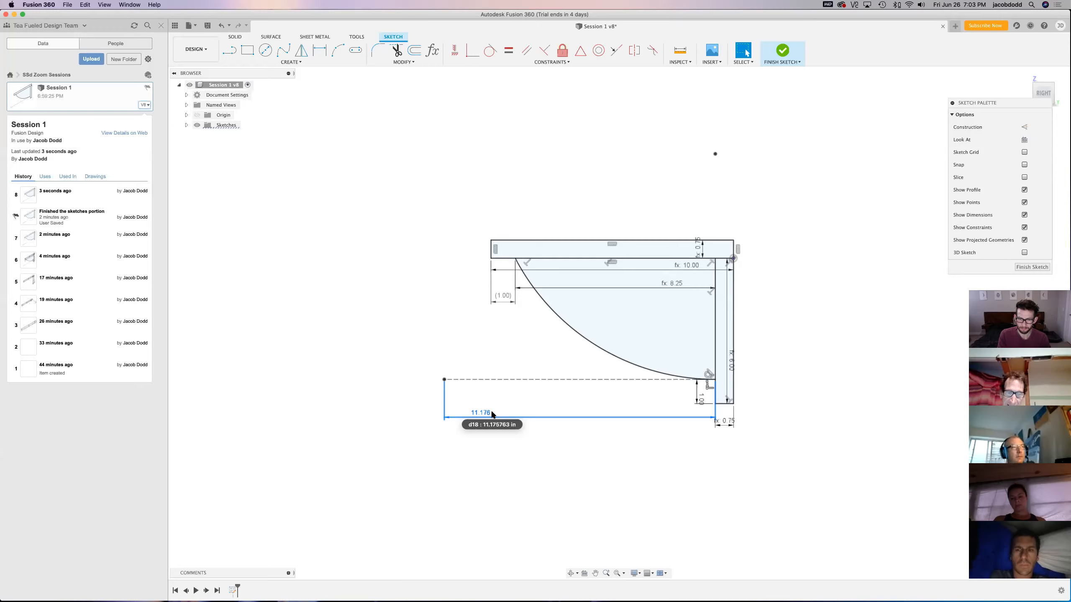
key("Delete")
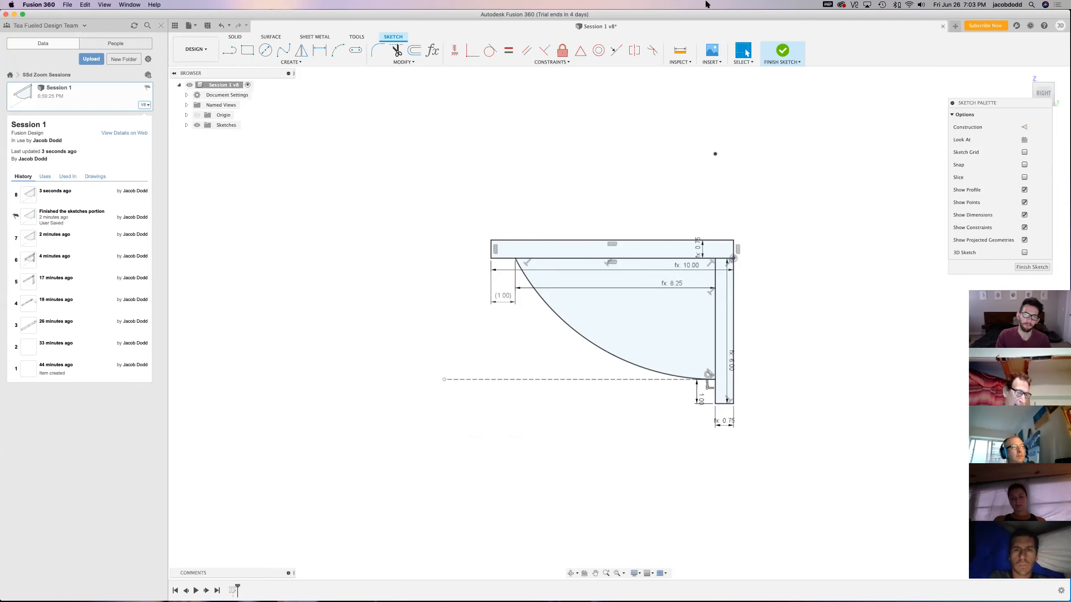
left_click(783, 53)
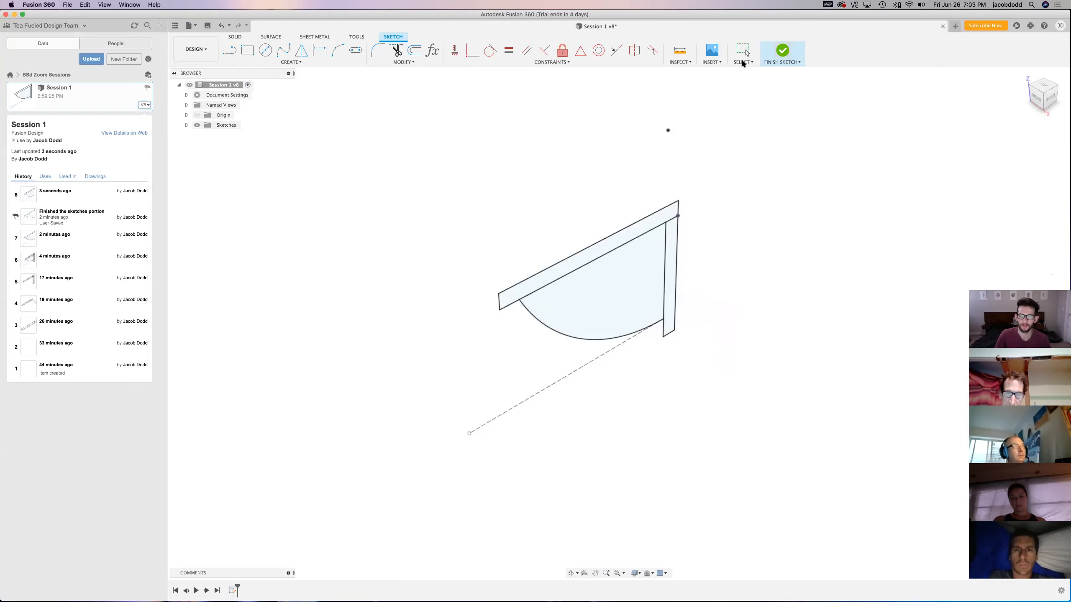
key("super+s")
key("Return")
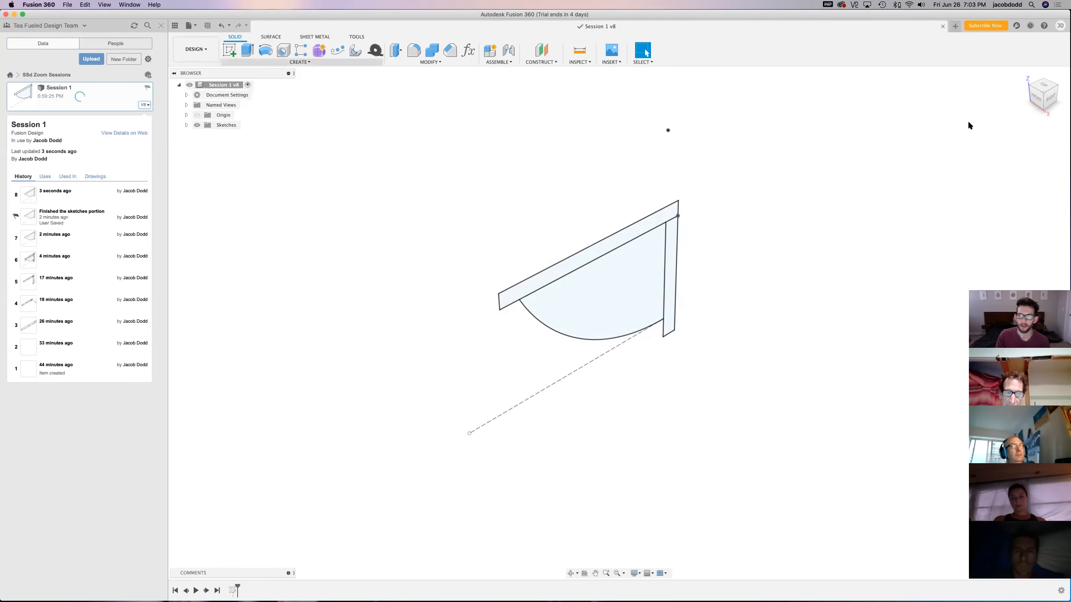
Start an Extrude of the horizontal shelf board's profile and place the Extrude dialog beside the sketch
left_click_drag(1035, 87, 1027, 82)
scroll(491, 397, "up", 3)
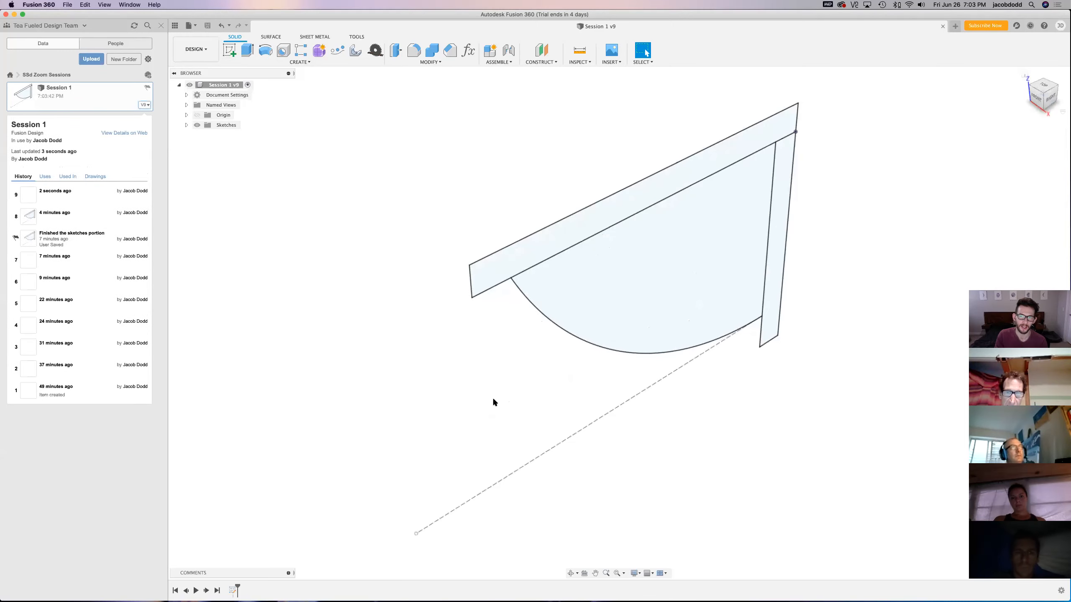
scroll(477, 405, "down", 5)
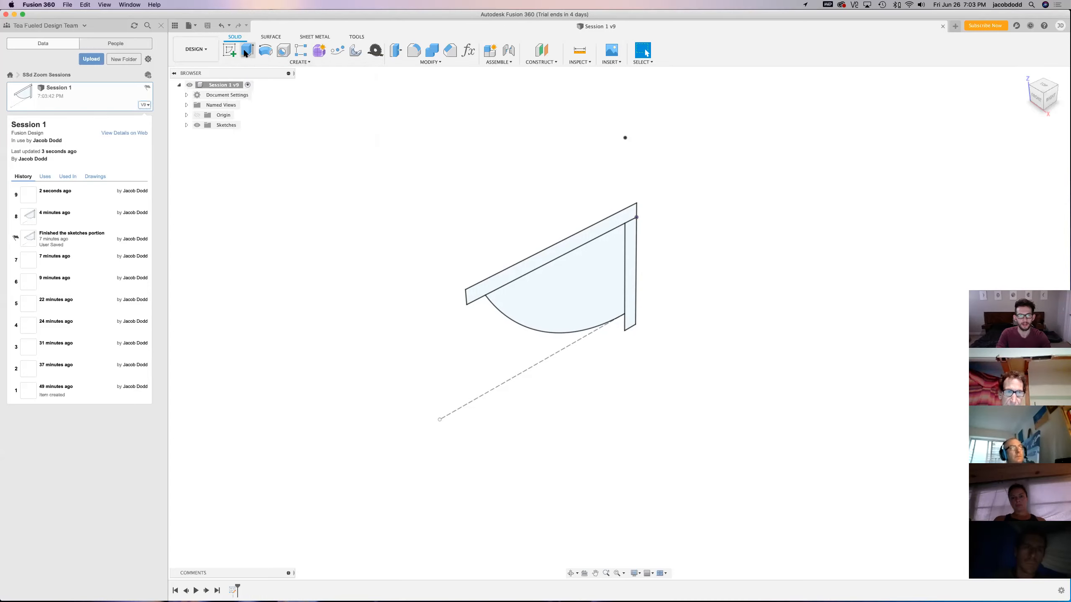
left_click(246, 52)
key("Escape")
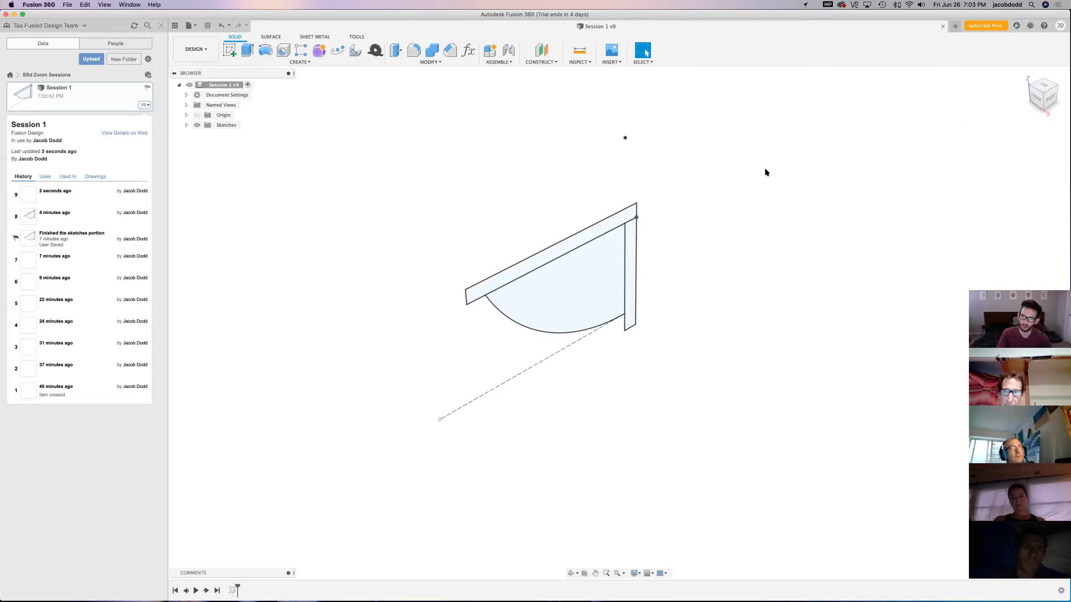
type("s")
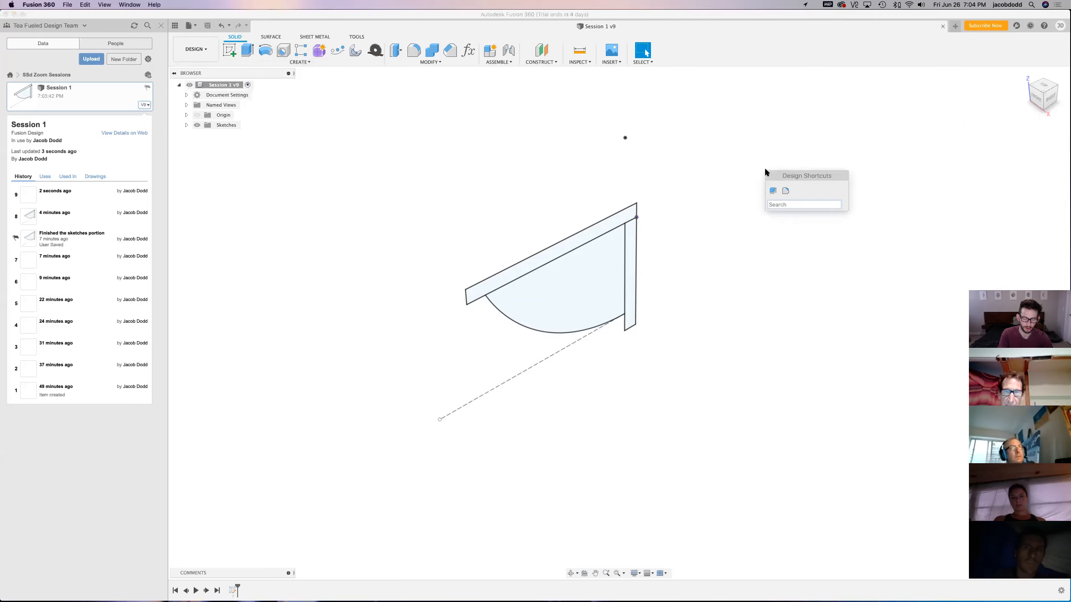
type("extr")
key("Return")
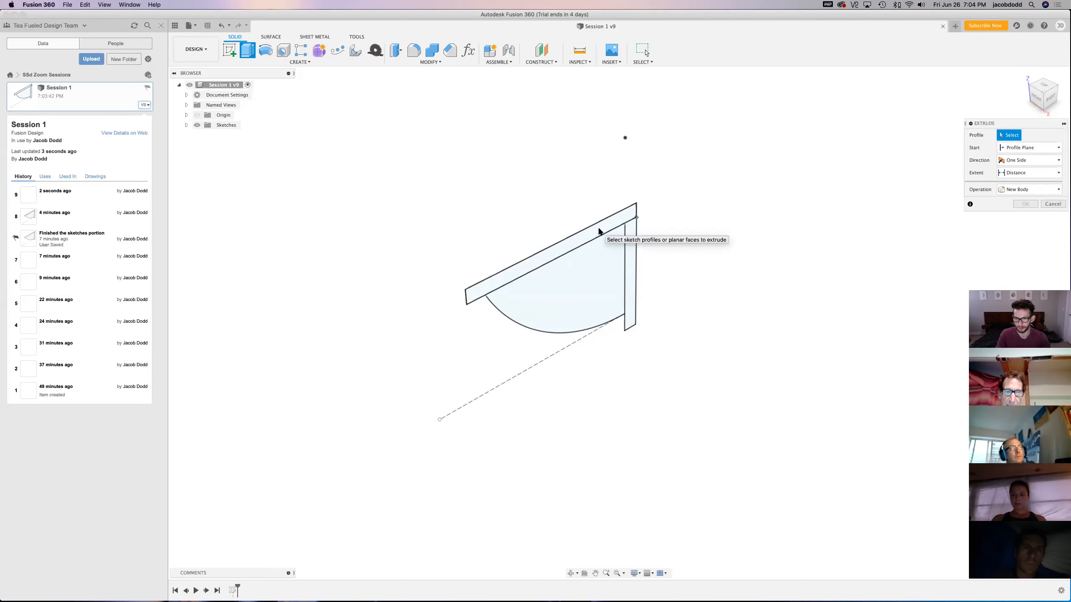
left_click_drag(992, 122, 365, 131)
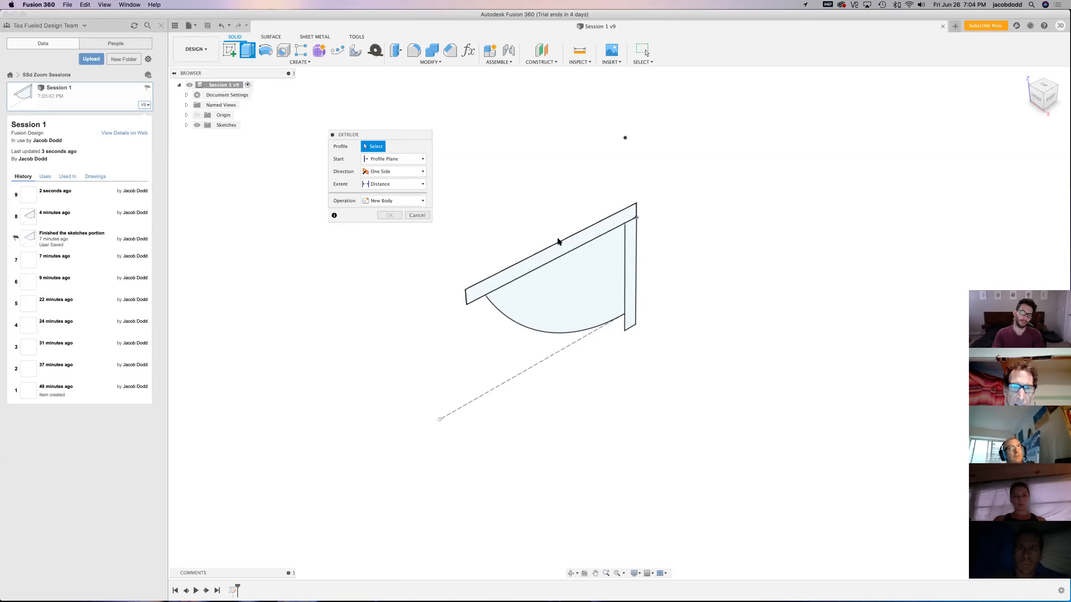
left_click(540, 255)
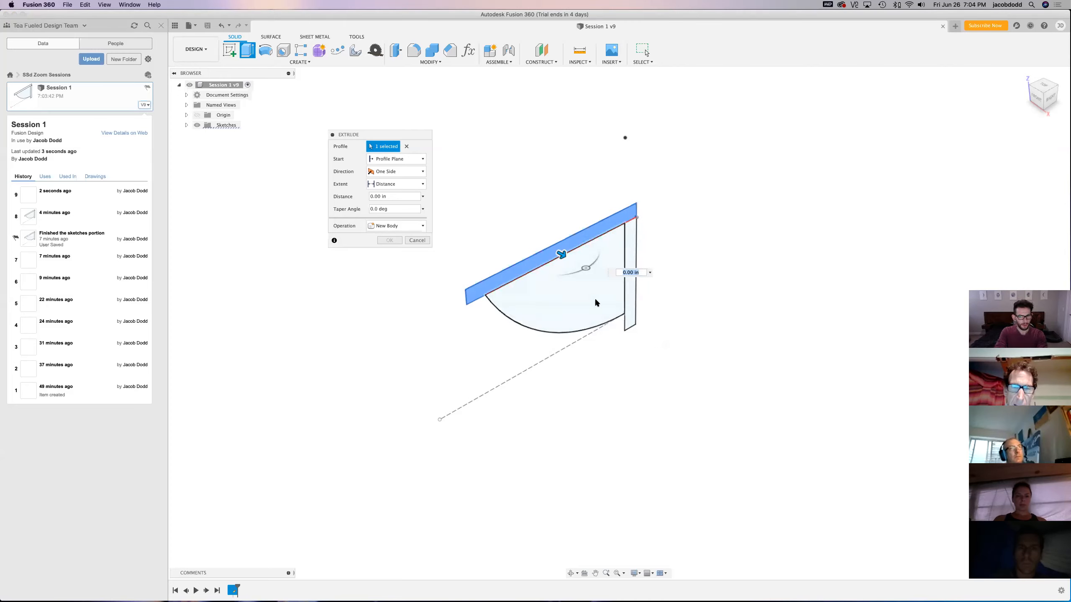
Try adding the vertical upright's profile to the extrude selection and remove it again
left_click(613, 300)
left_click(631, 320)
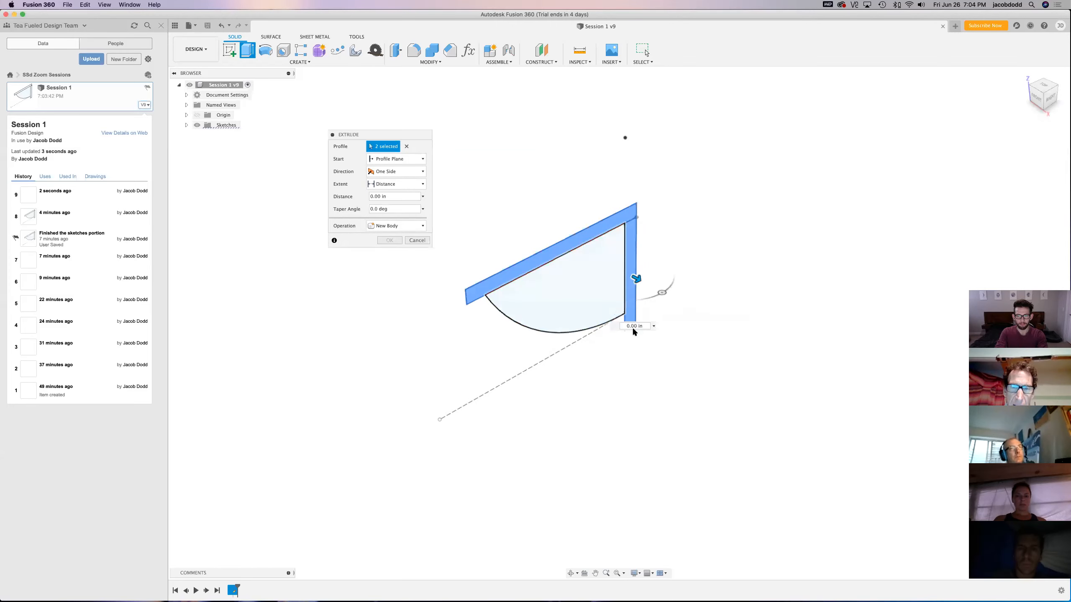
left_click(620, 245)
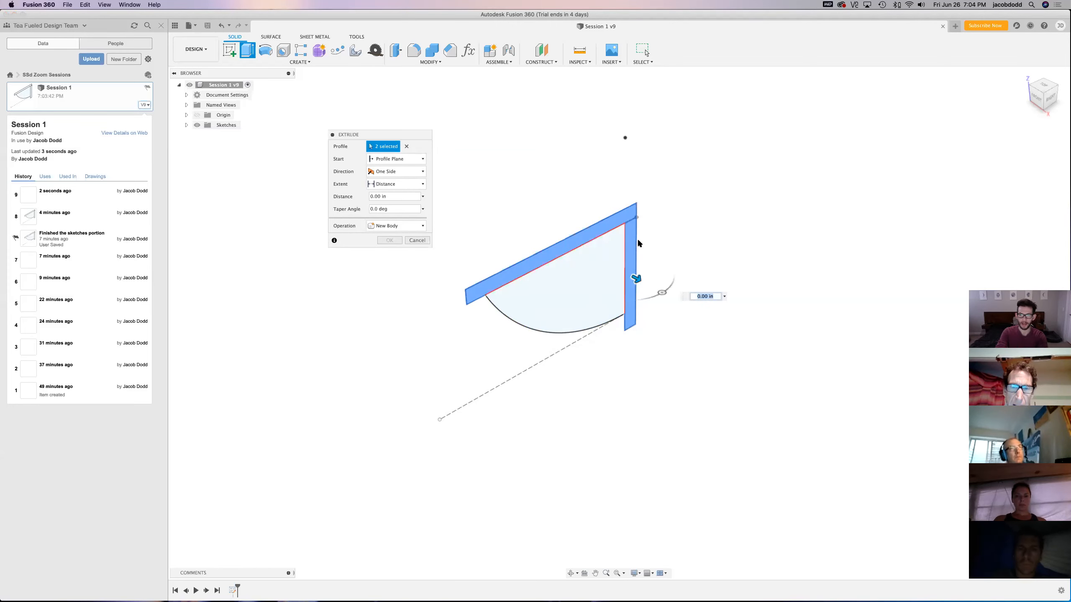
left_click(632, 248)
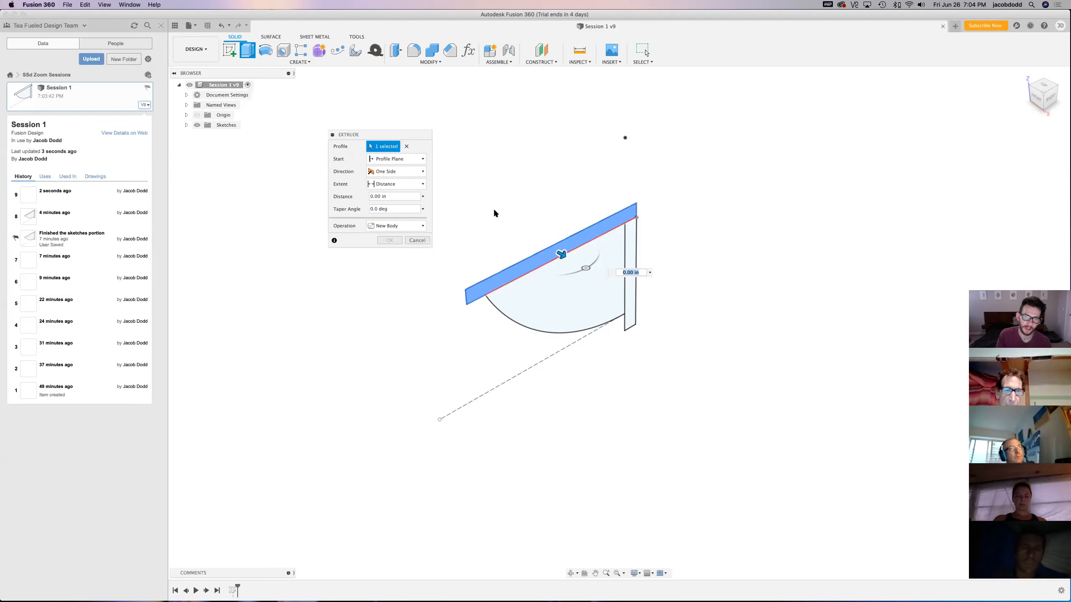
Pull the shelf board's extrusion out about 7.7 in, trying a 10-degree taper and setting the taper angle back to 0
left_click_drag(561, 254, 685, 322)
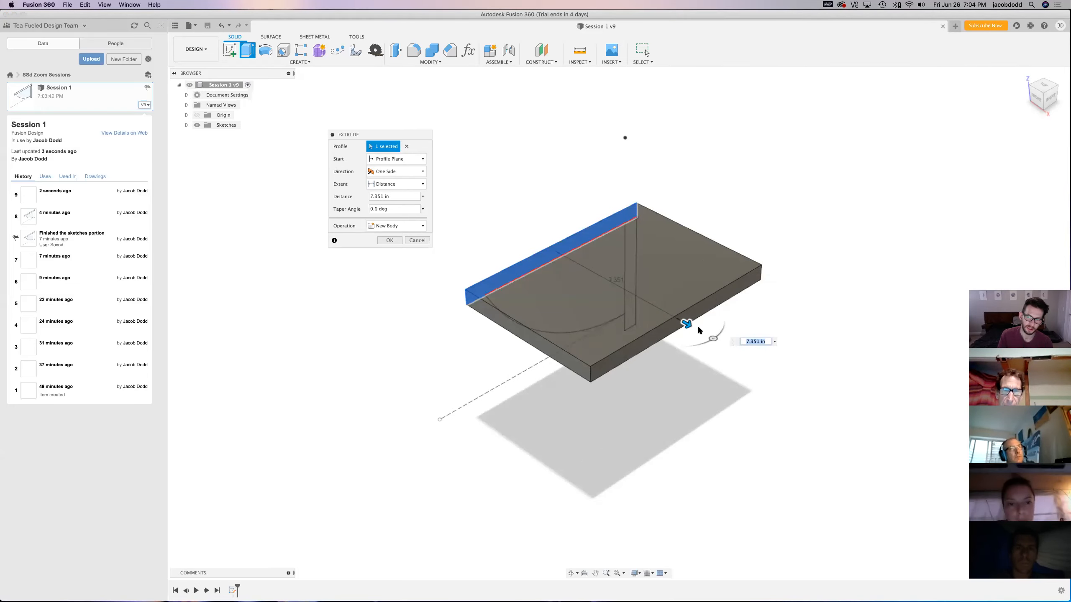
mouse_move(713, 339)
left_mouse_down()
mouse_move(721, 319)
mouse_move(699, 334)
left_mouse_up()
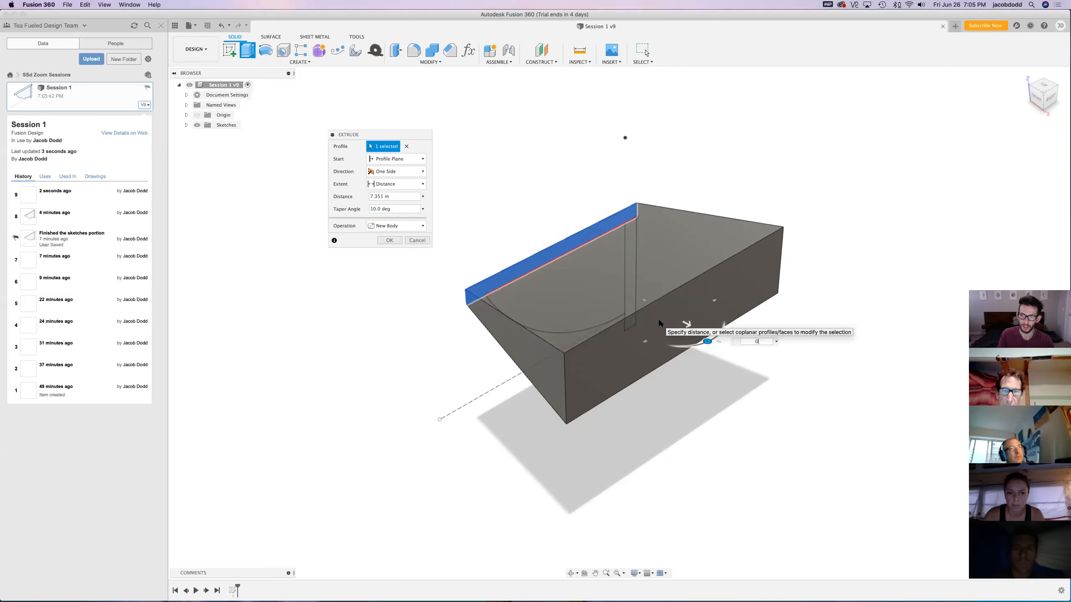
type("0")
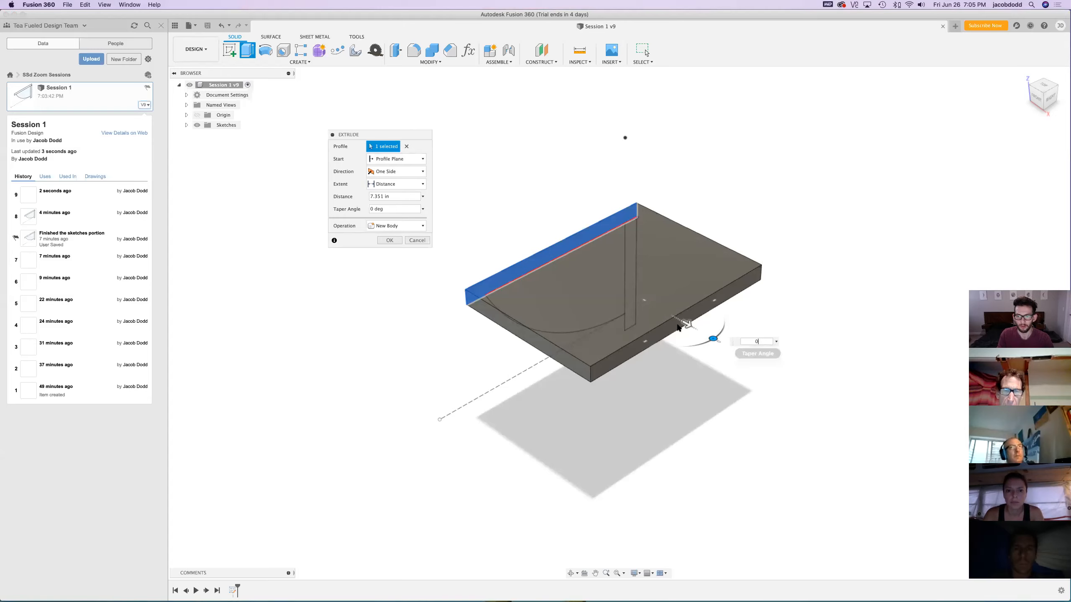
left_click_drag(692, 328, 696, 330)
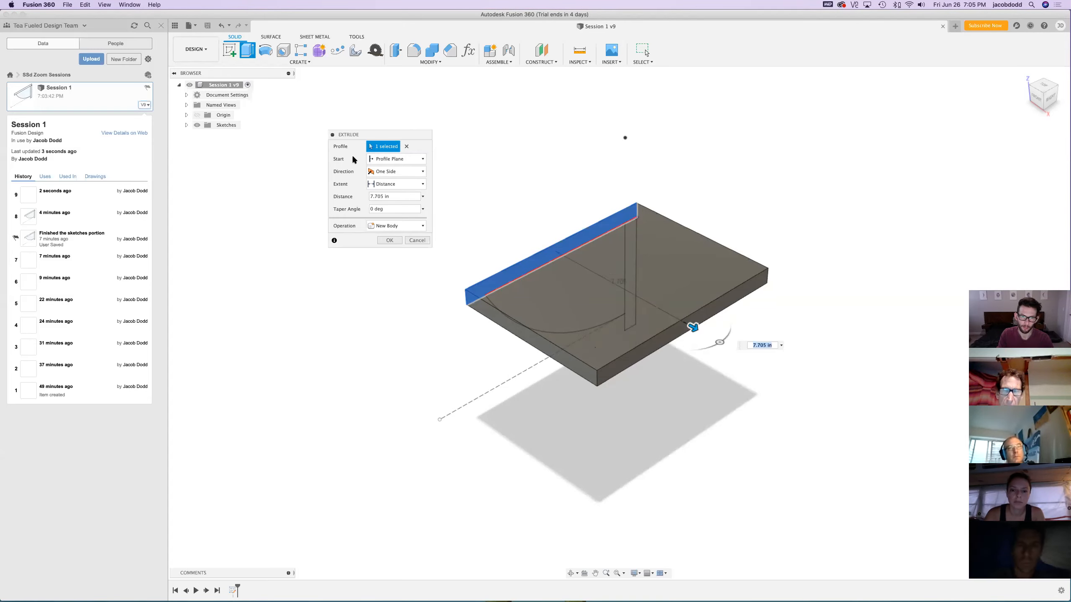
Try the Offset Plane start with a 2 in offset and the From Object start, and return the start to Profile Plane
left_click(387, 160)
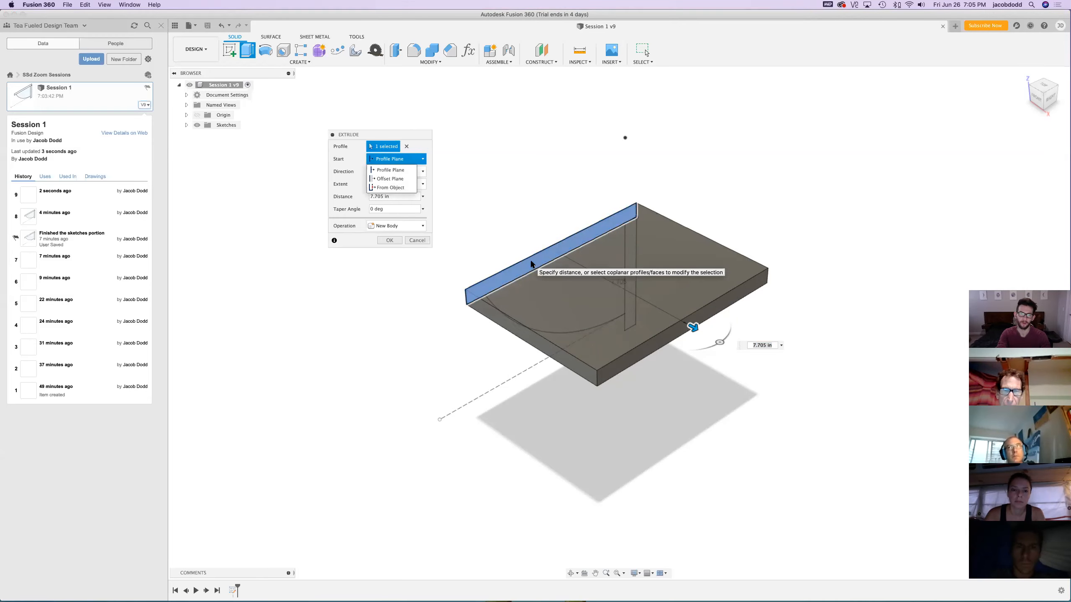
left_click(400, 180)
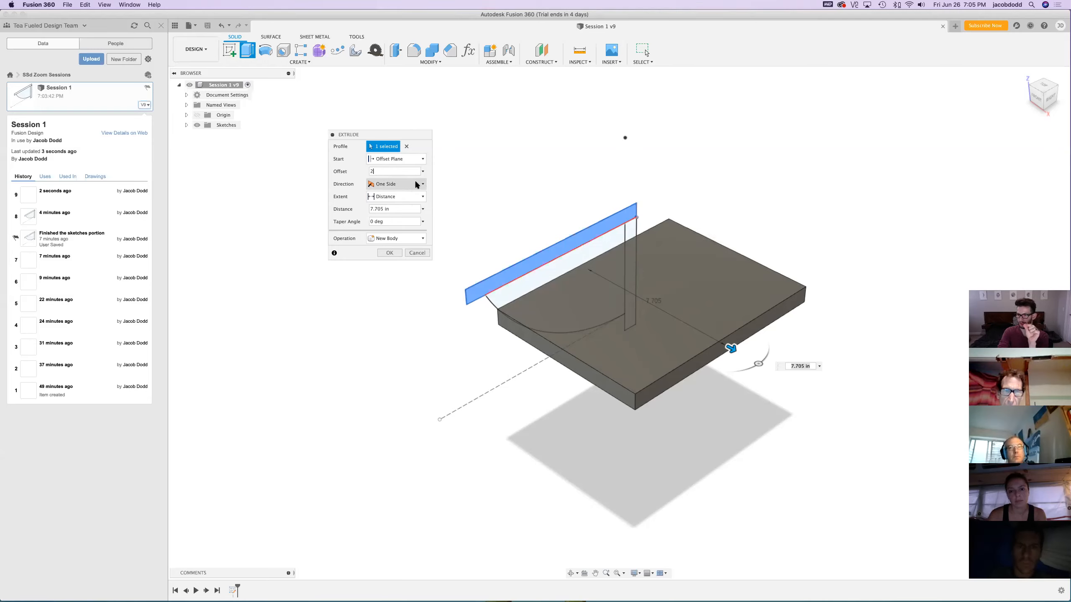
left_click(391, 158)
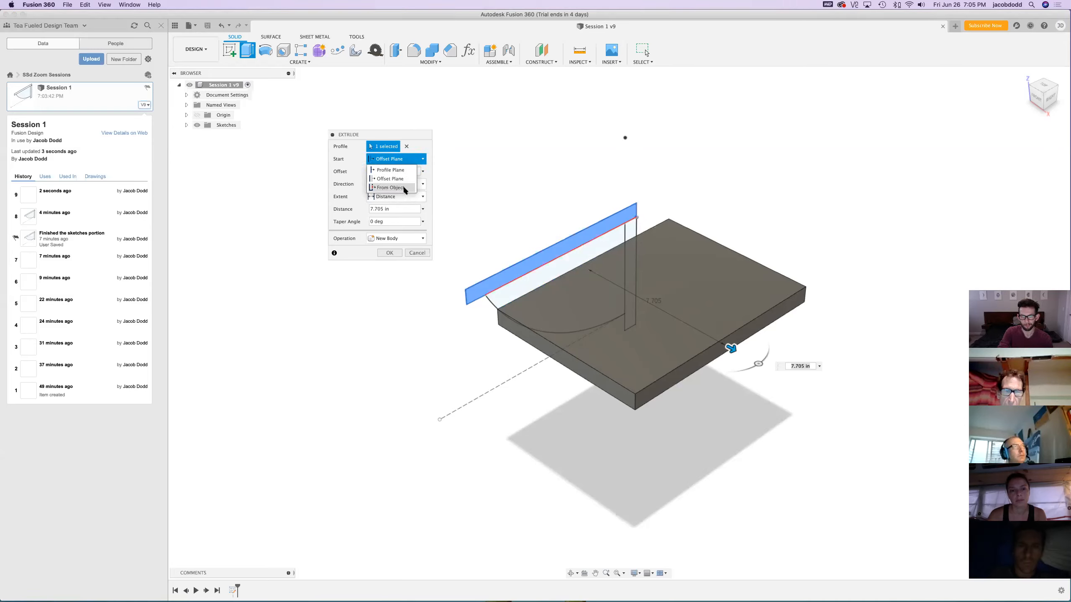
left_click(390, 188)
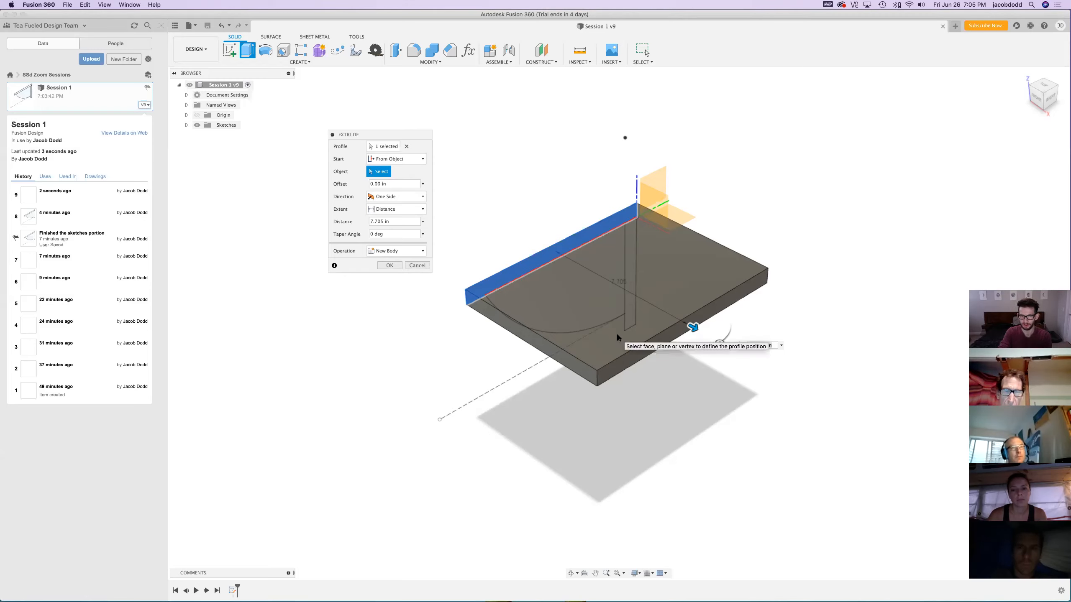
left_click(386, 163)
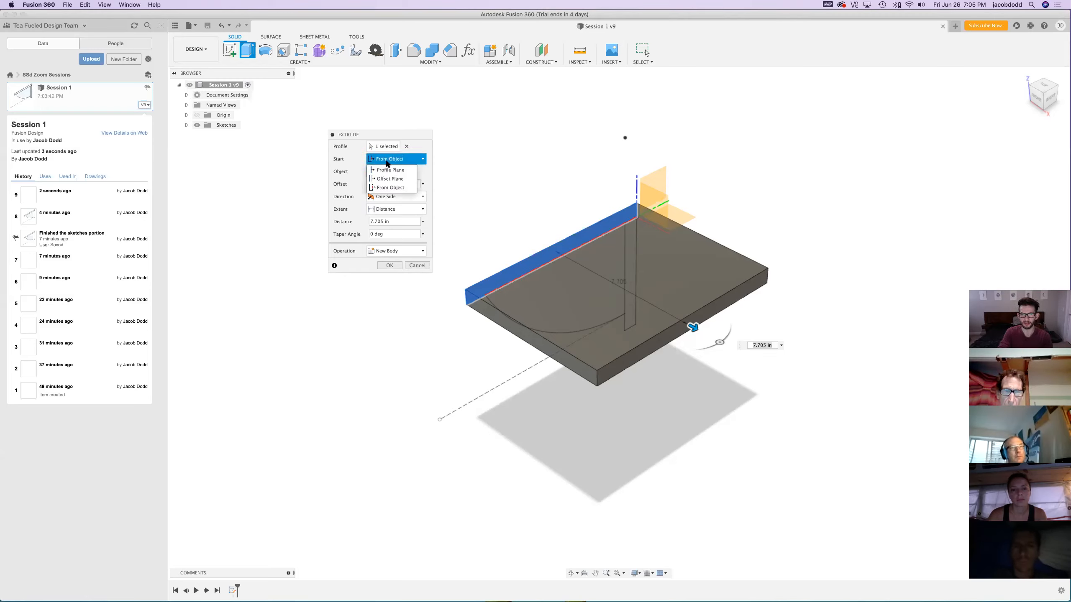
left_click(387, 167)
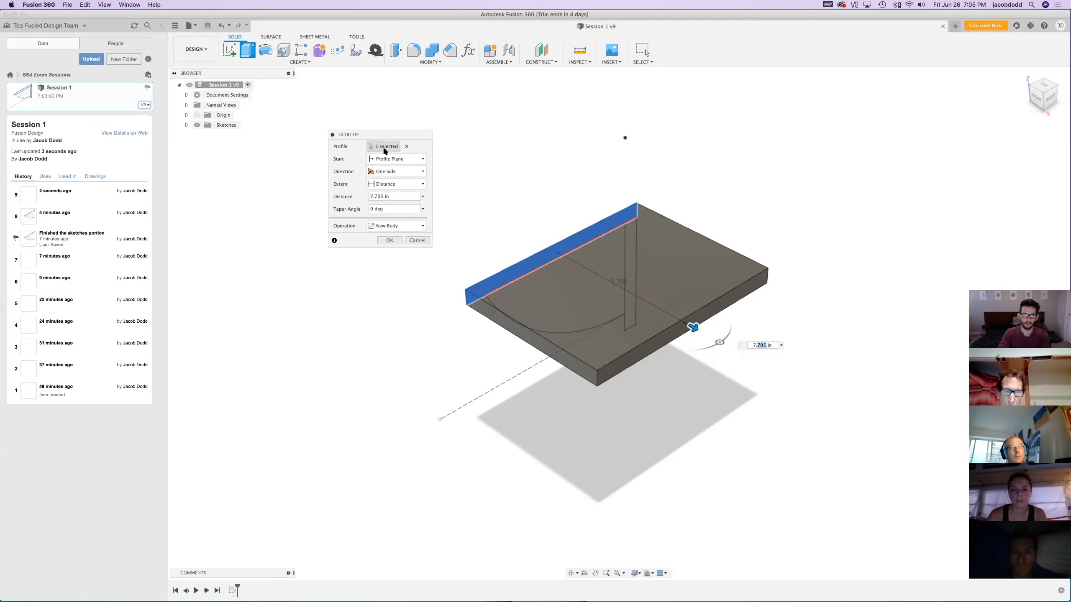
Try extruding the shelf board in Two Sides, with the second side about 2.7 in
left_click(387, 173)
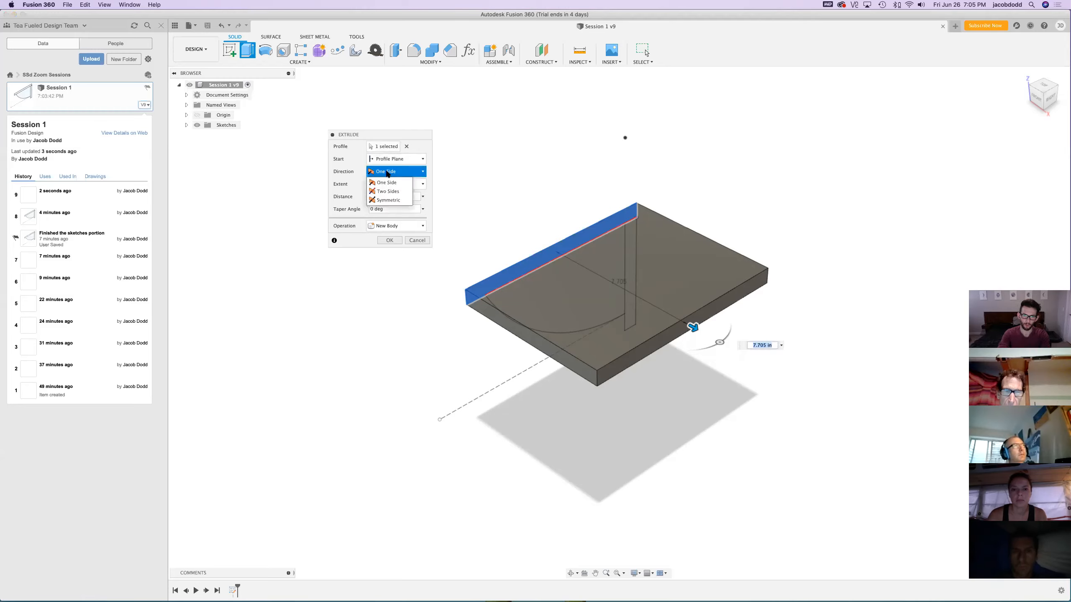
left_click(386, 191)
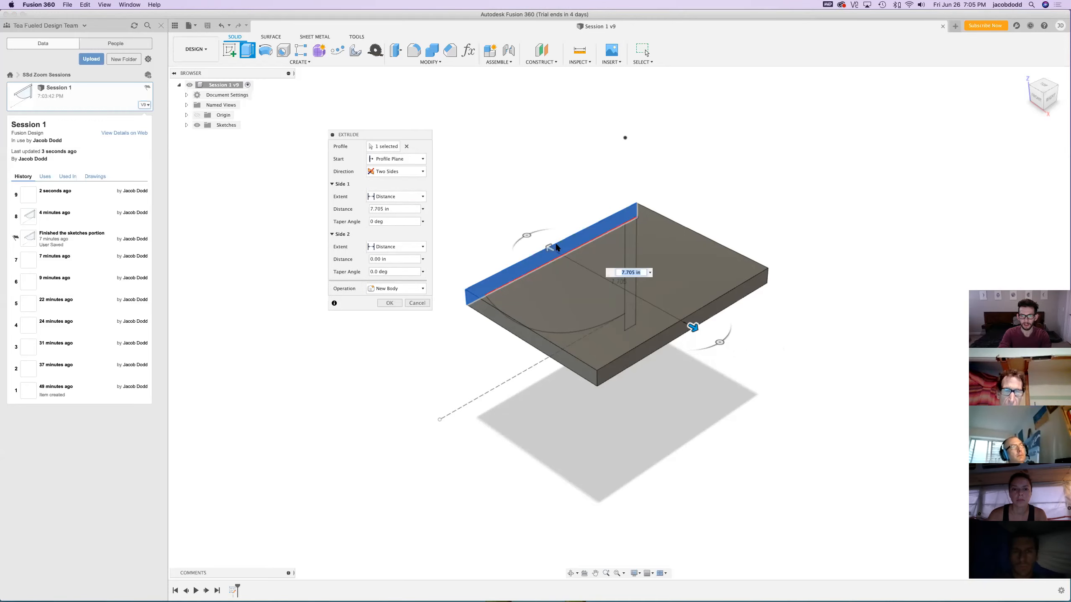
left_click_drag(511, 218, 508, 225)
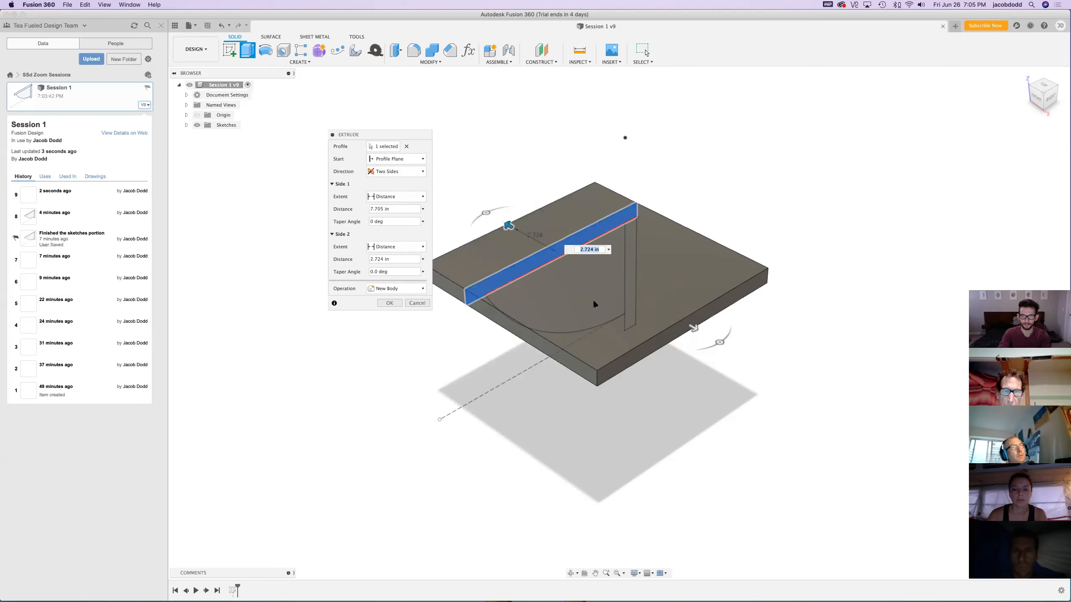
Make the shelf board's extrusion symmetric, measured by whole length, and stretch it to about 25.3 in
left_click(387, 171)
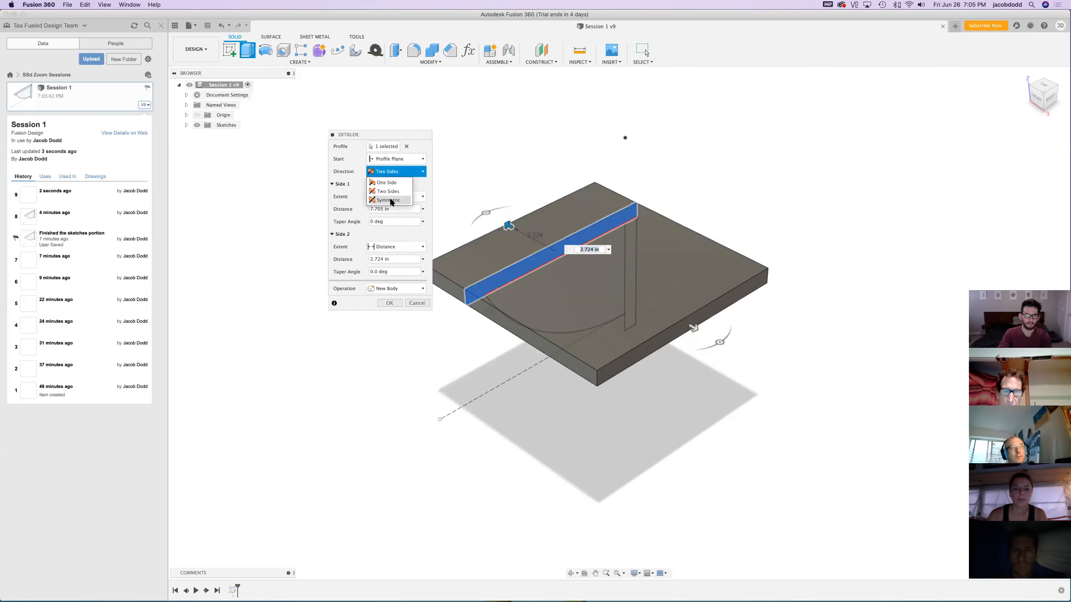
left_click(389, 199)
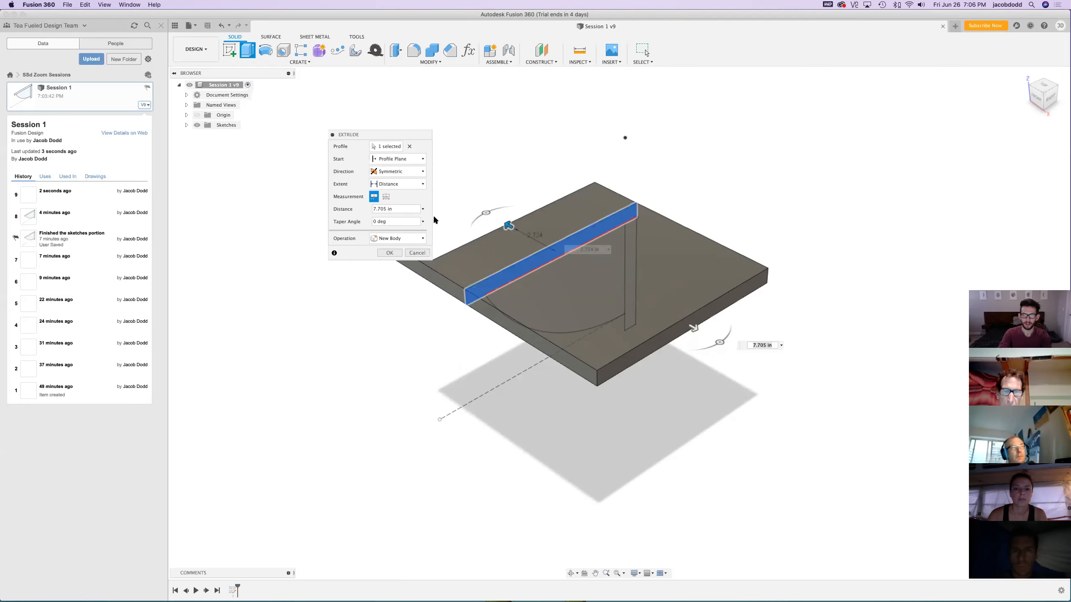
left_click(387, 198)
left_click_drag(622, 289, 846, 409)
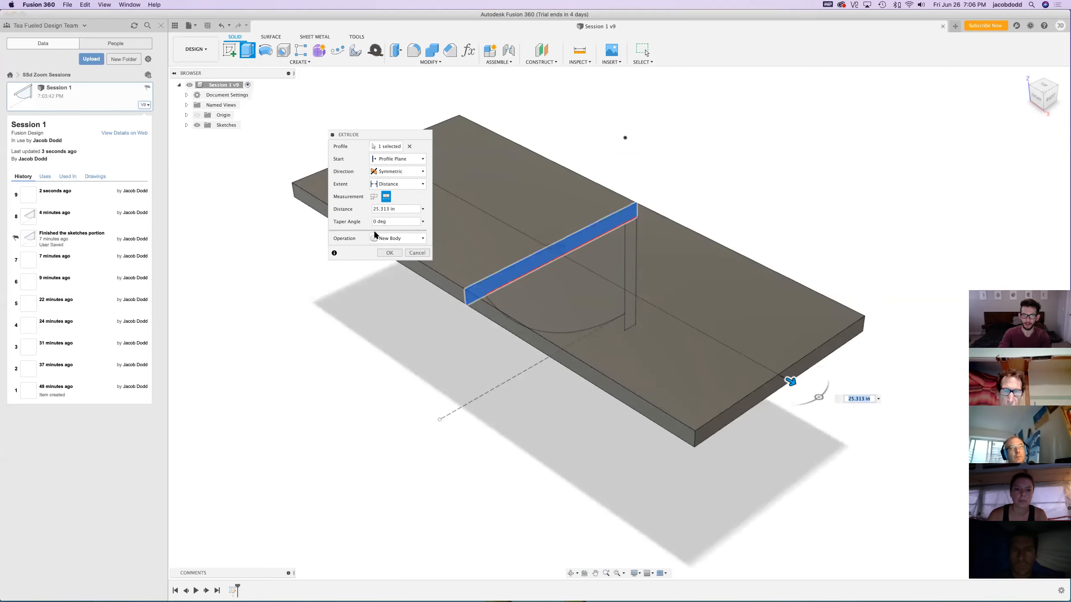
Switch the symmetric extrusion to half-length measurement and shorten its distance to about 10.55 in
left_click(373, 197)
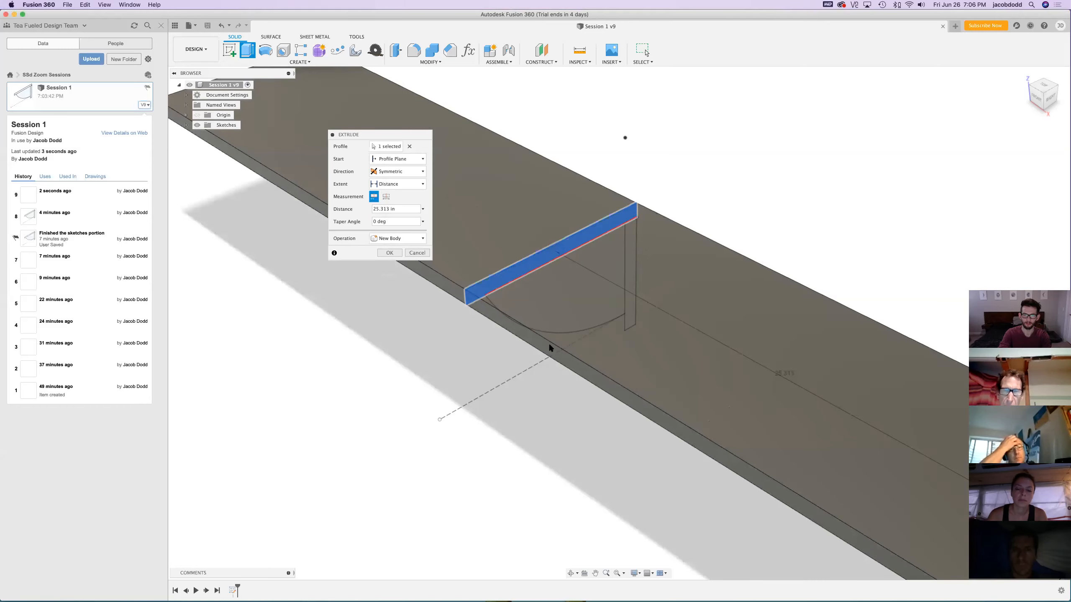
scroll(549, 344, "down", 3)
left_click_drag(271, 101, 422, 176)
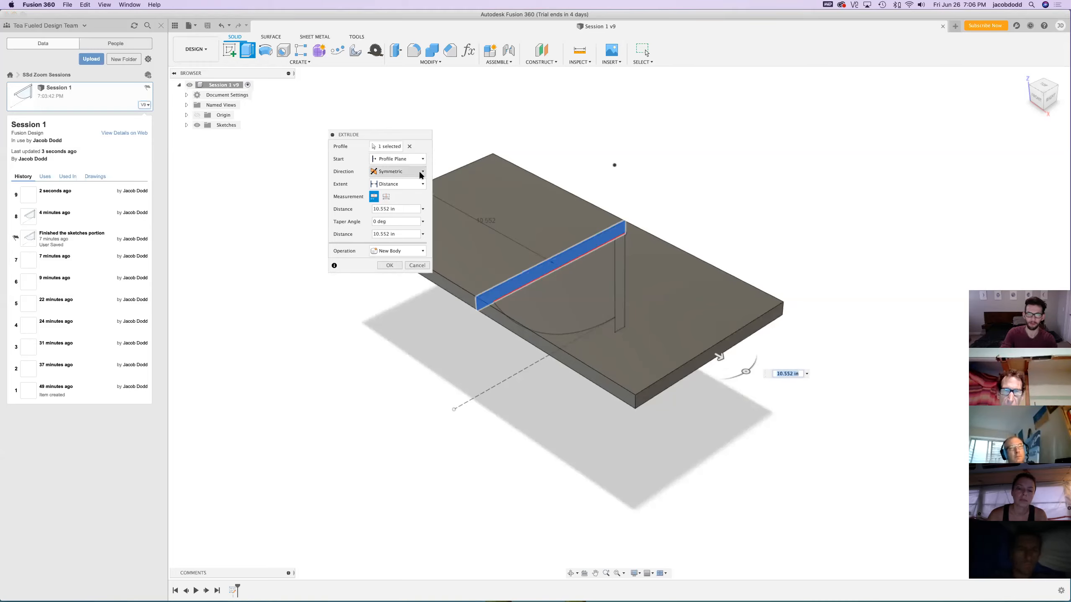
Switch the shelf board's extrusion direction to One Side and set its distance to the shelflength parameter
left_click(396, 208)
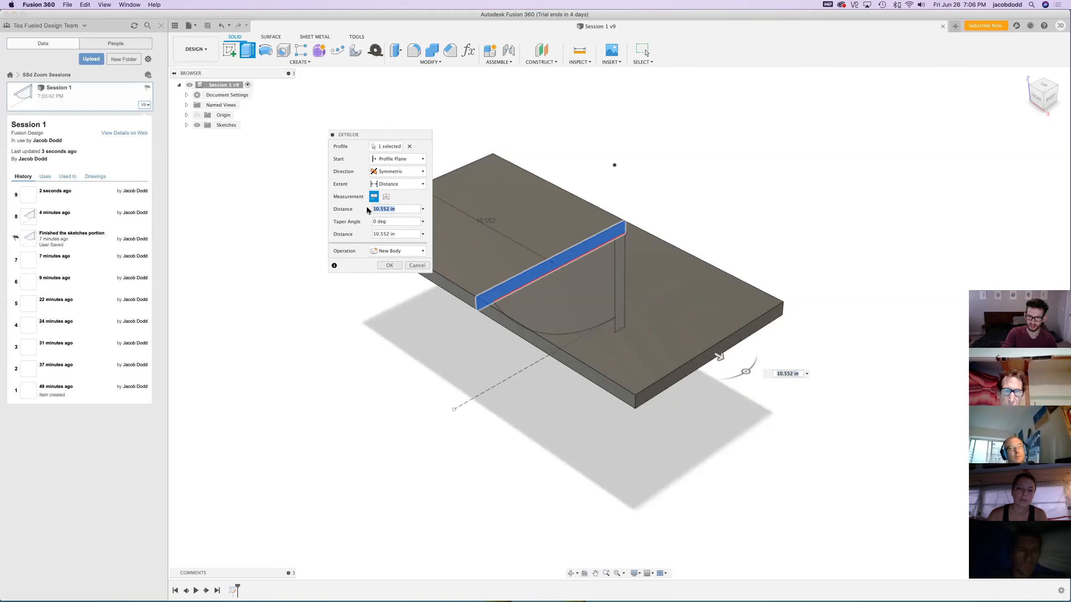
left_click(407, 170)
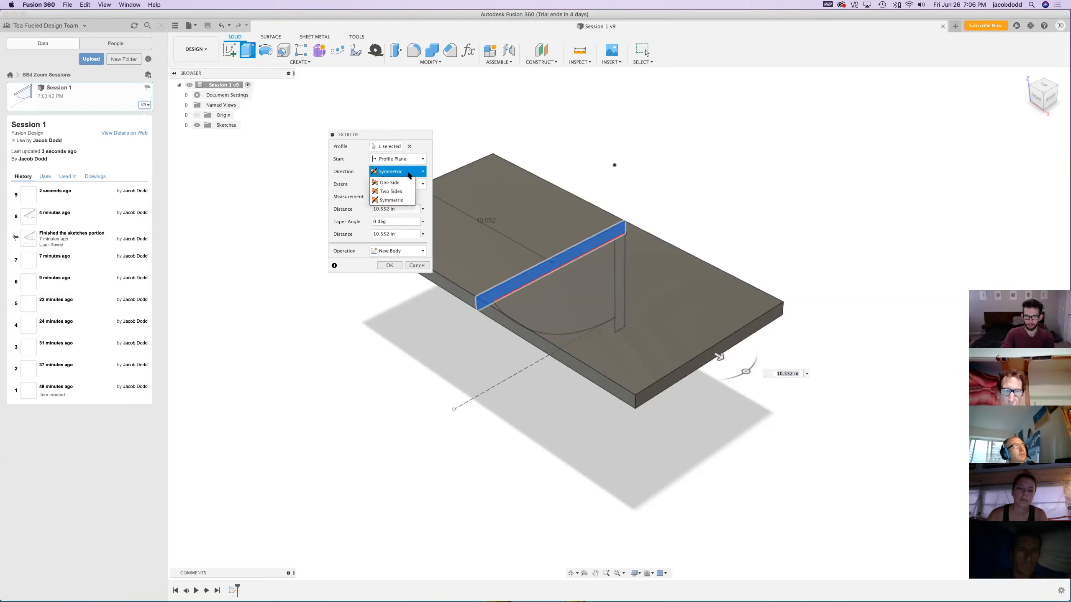
left_click(406, 181)
left_click(403, 197)
double_click(403, 199)
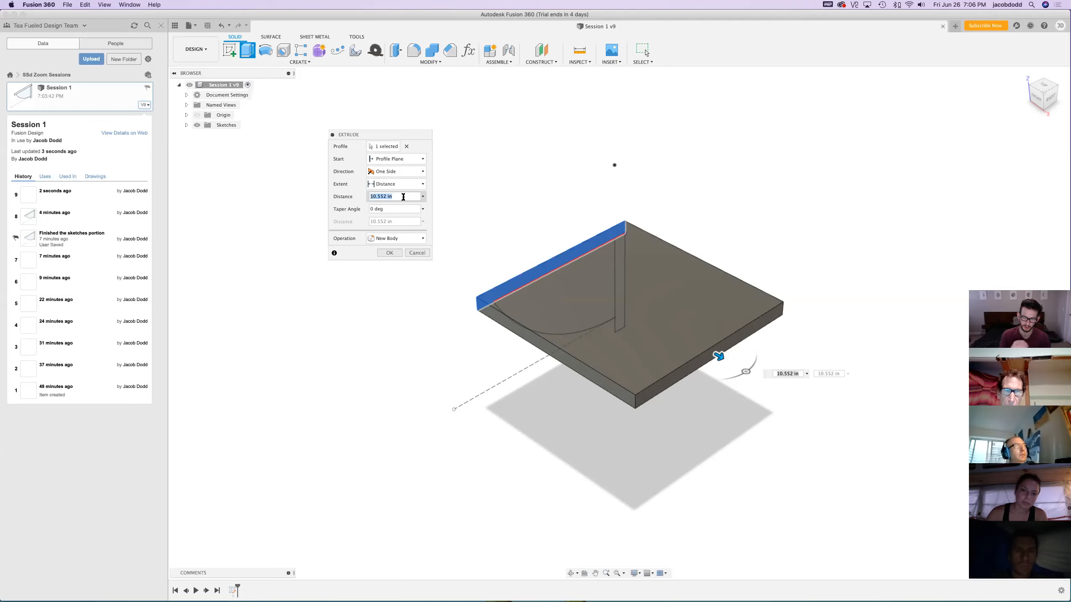
type("she")
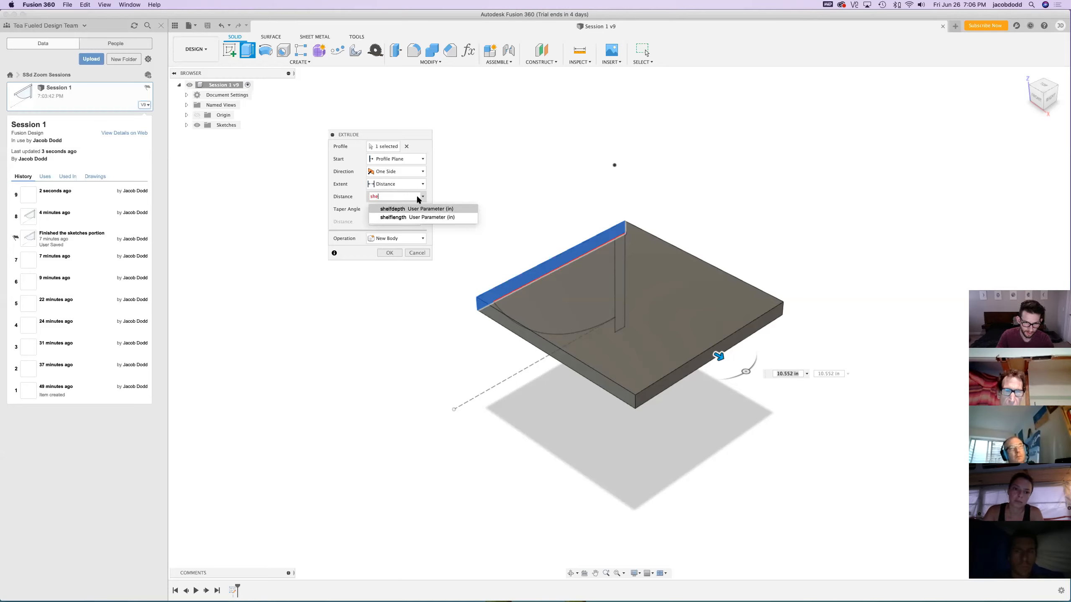
left_click(426, 217)
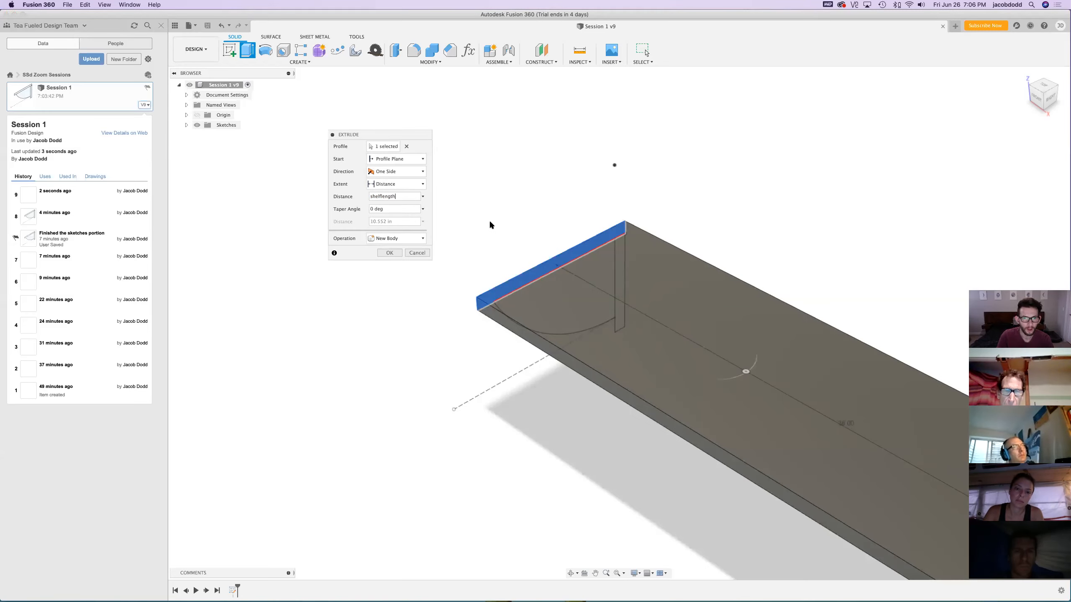
scroll(489, 220, "down", 5)
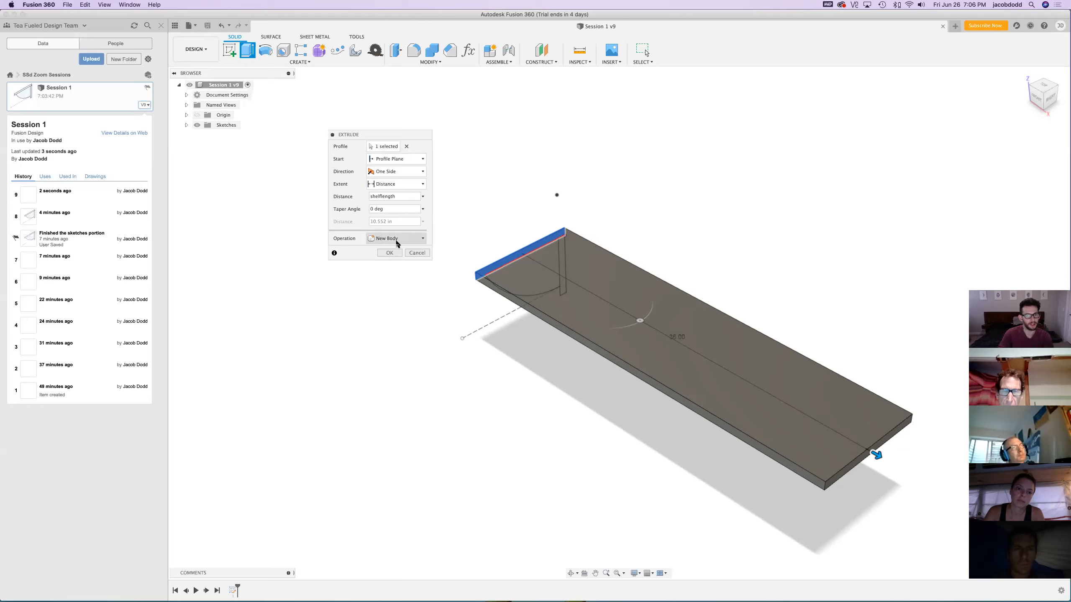
Compare the New Body and New Component operations for the shelf board's extrusion and choose New Component
left_click(415, 239)
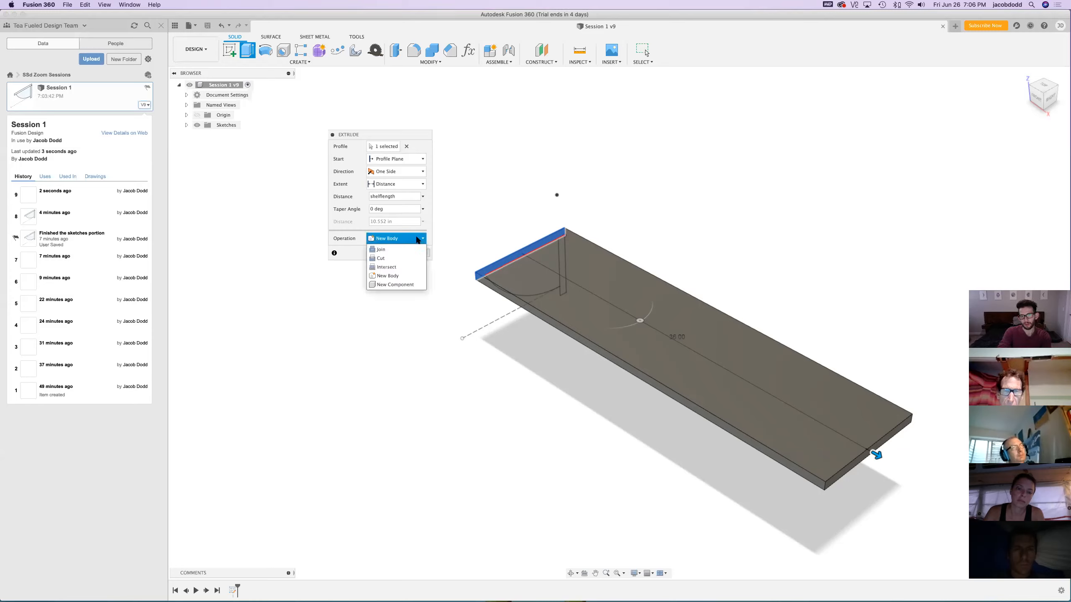
left_click(405, 284)
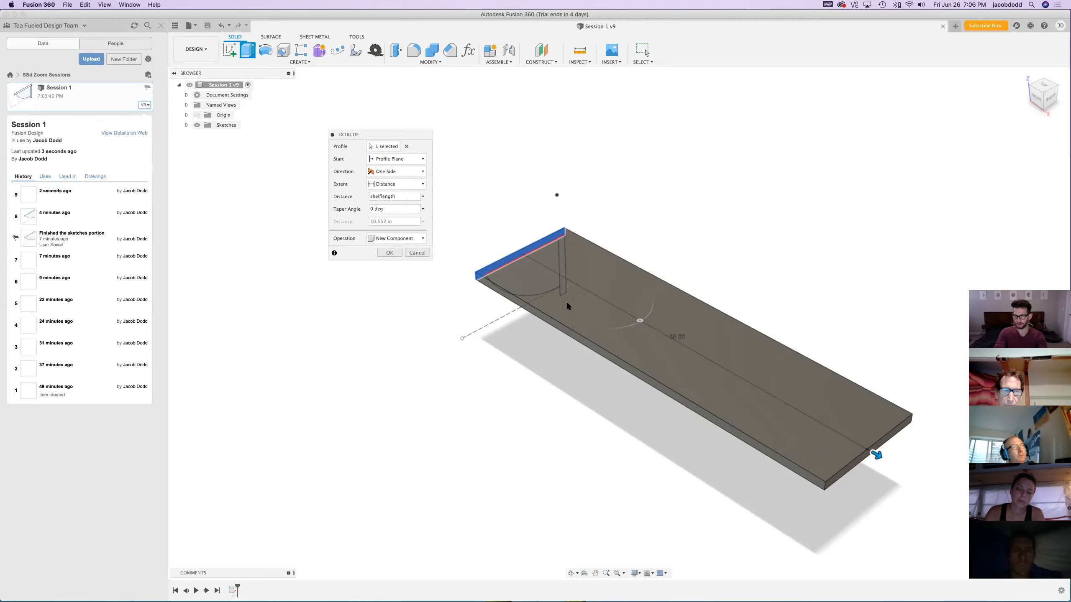
left_click(403, 238)
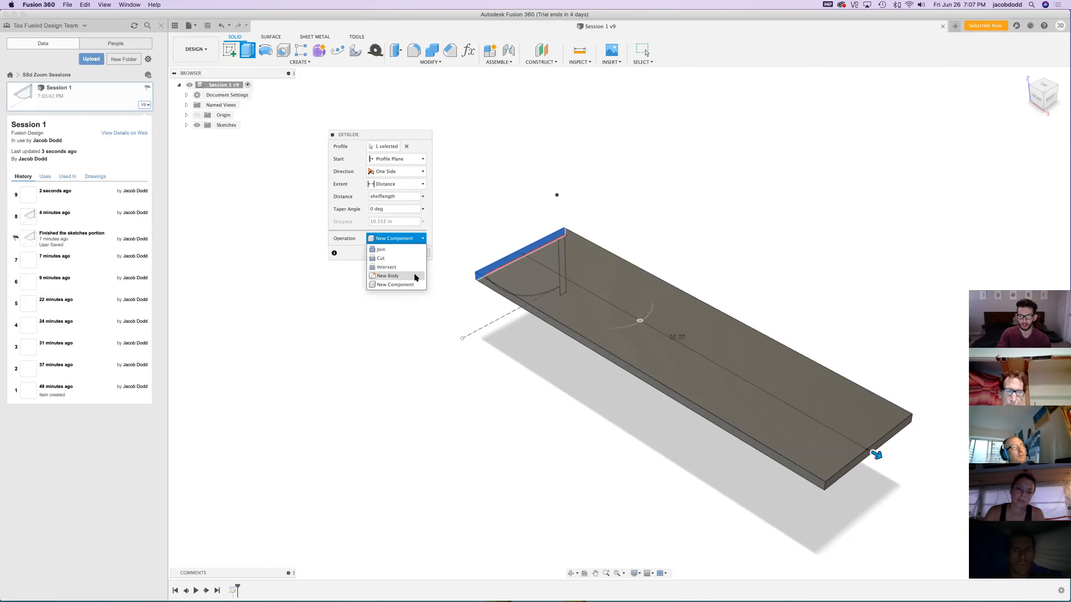
left_click(394, 275)
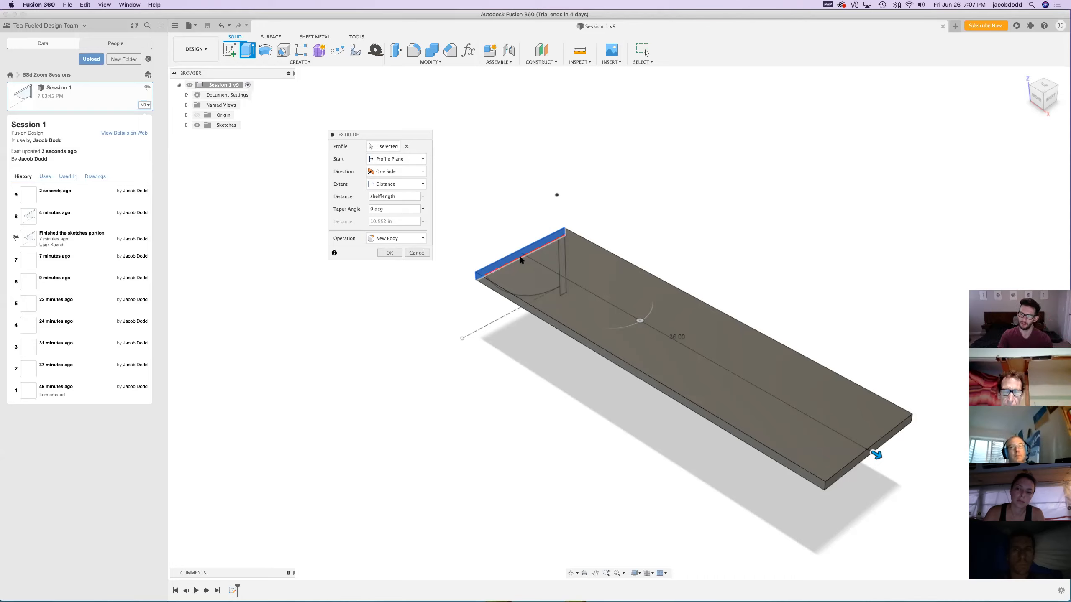
left_click(414, 238)
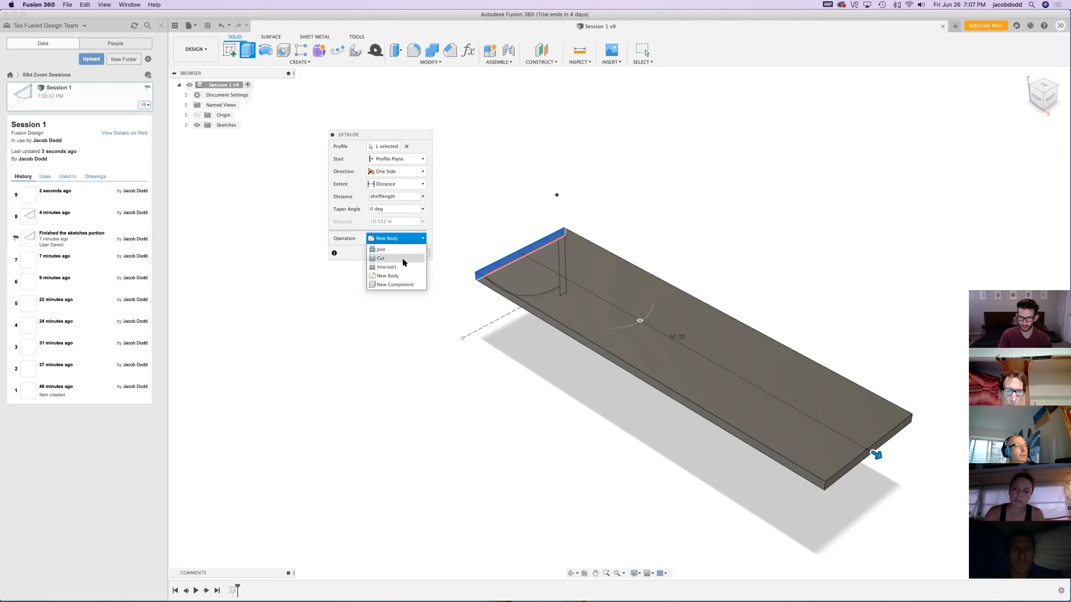
left_click(407, 284)
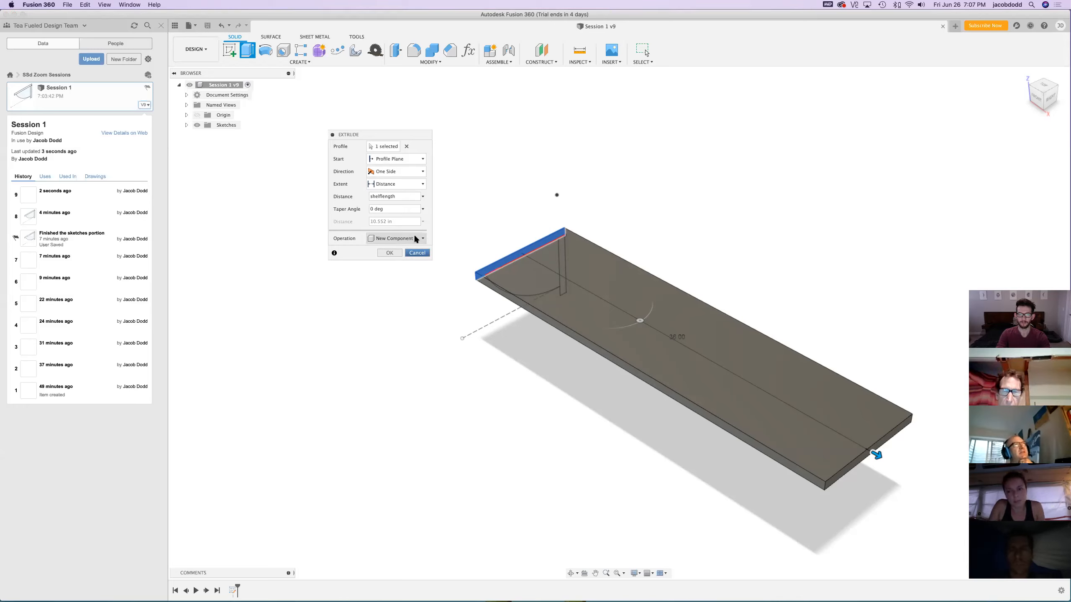
left_click(415, 239)
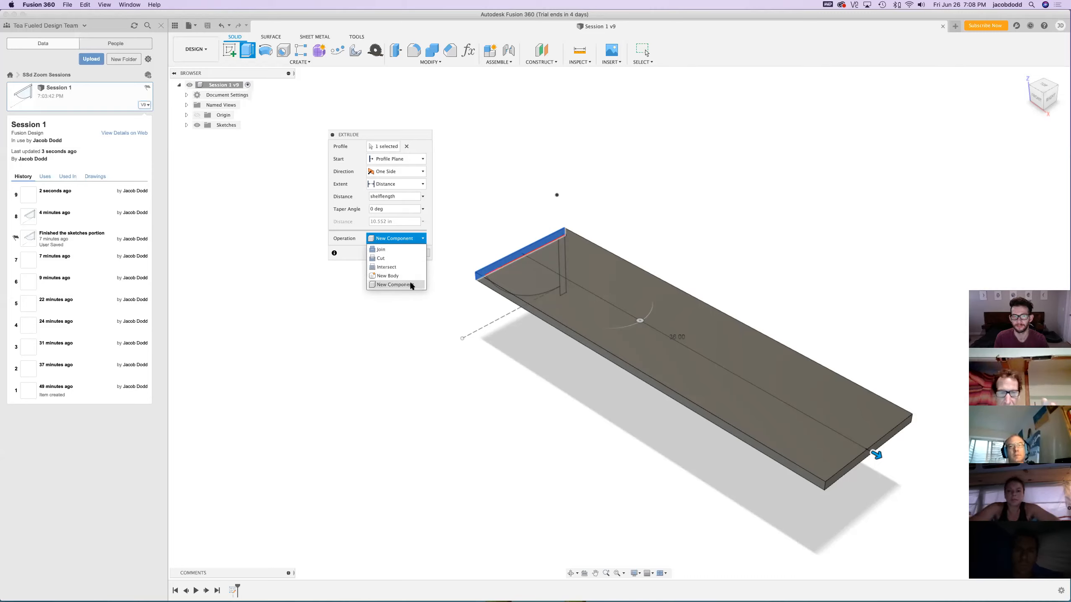
left_click(357, 229)
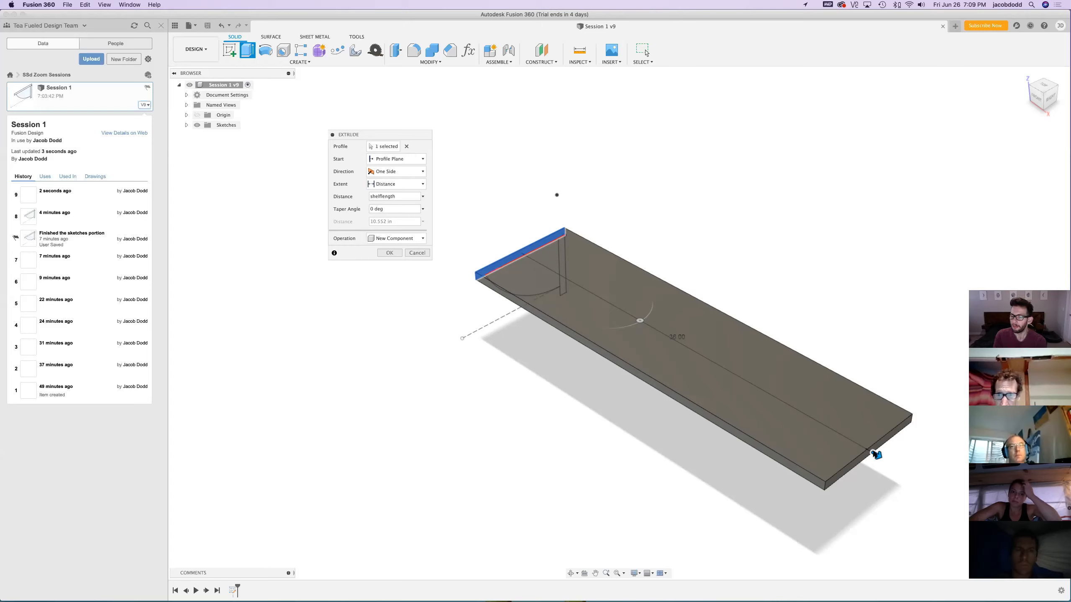
Try shortening the board's extrusion to about 16.08 in and entering a shelf parameter as its distance
left_click_drag(877, 455, 699, 350)
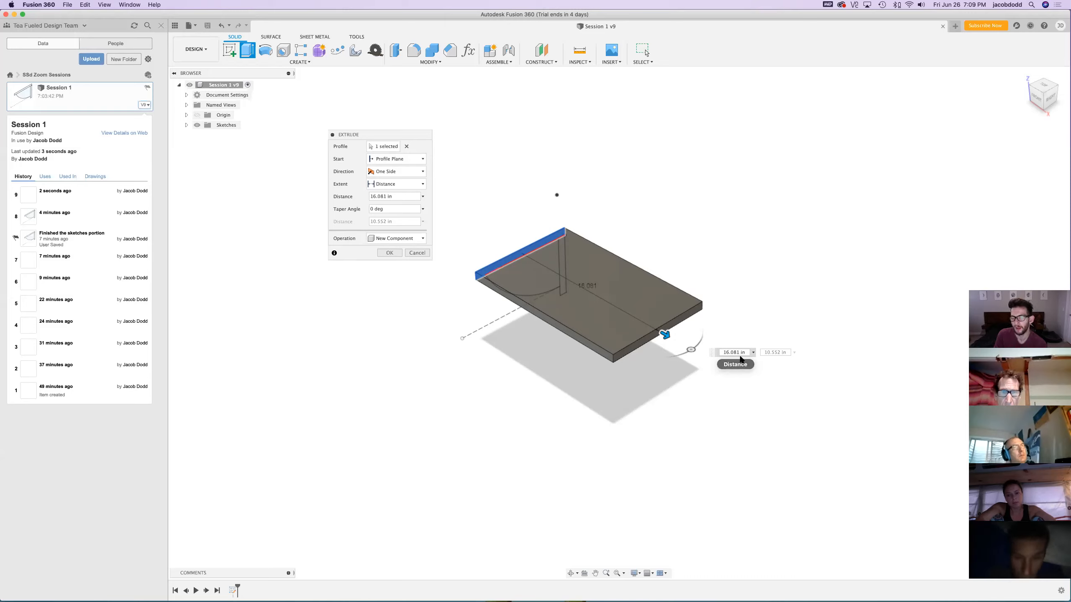
left_click_drag(737, 352, 745, 352)
triple_click(744, 353)
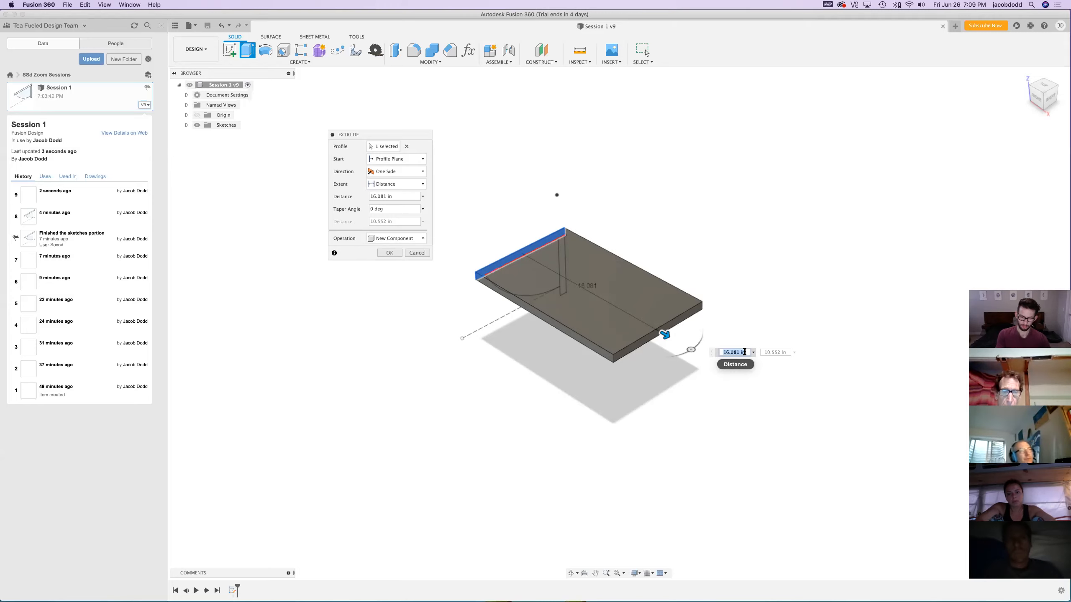
type("shel")
key("Down")
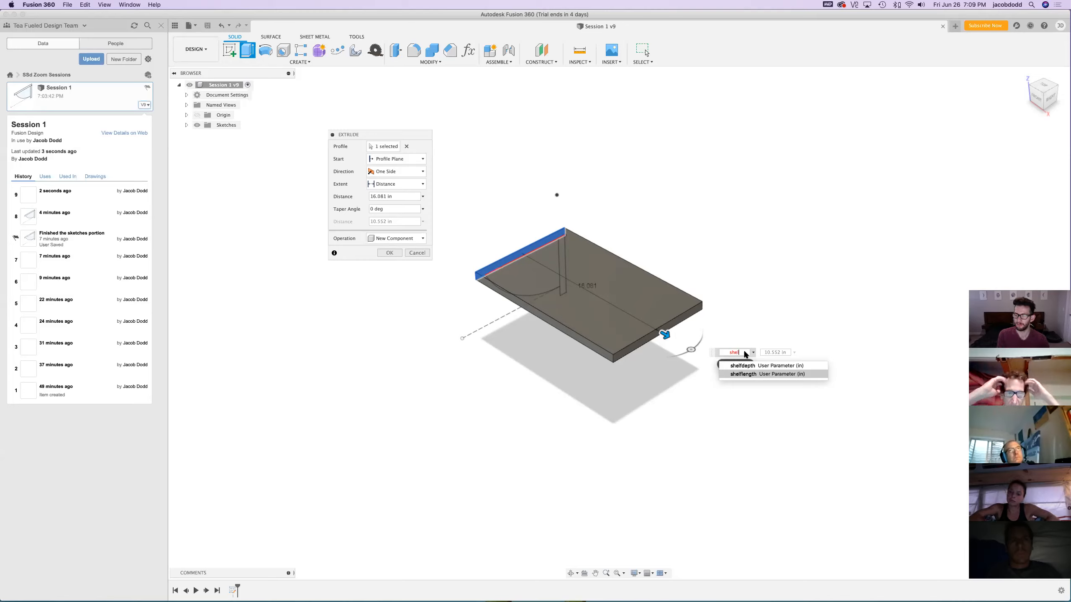
key("BackSpace")
key("BackSpace")
key("BackSpace")
key("BackSpace")
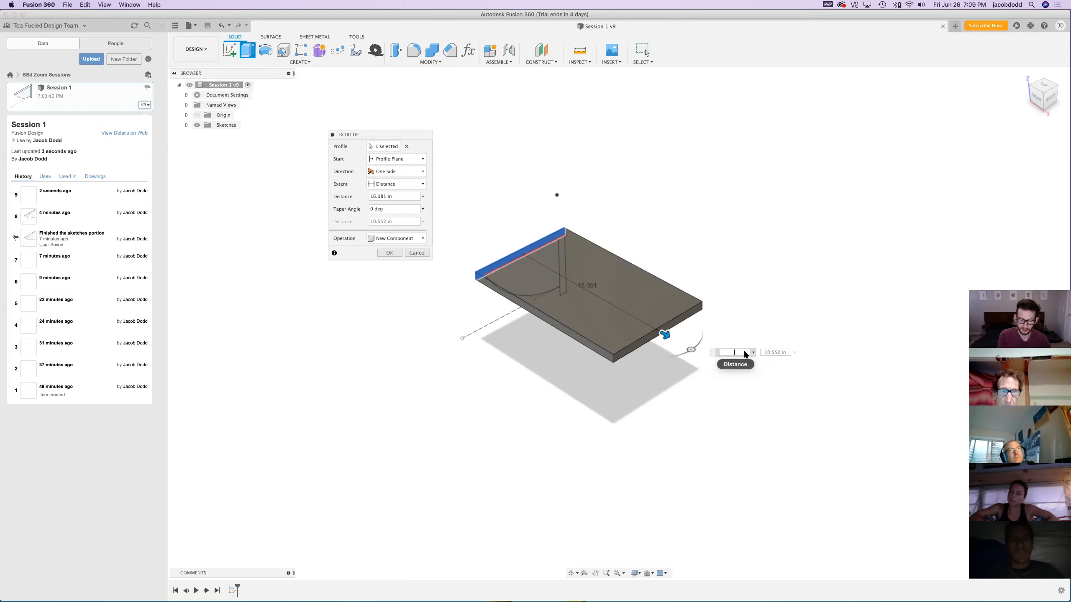
Set the extrusion distance to 200 ft and create the shelf board as a new component
type("200 f")
key("Return")
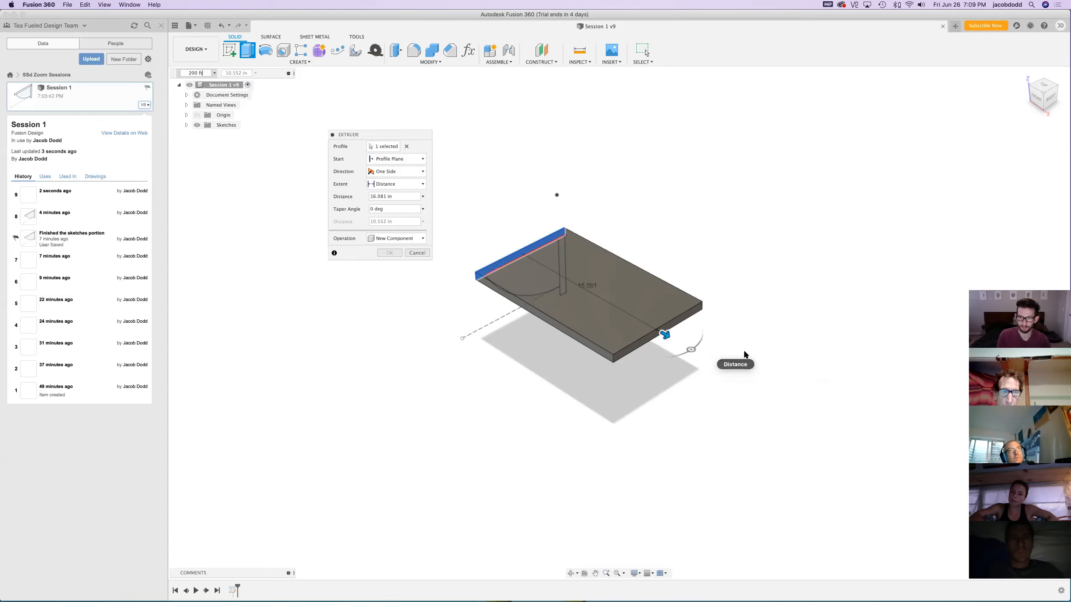
scroll(450, 239, "down", 10)
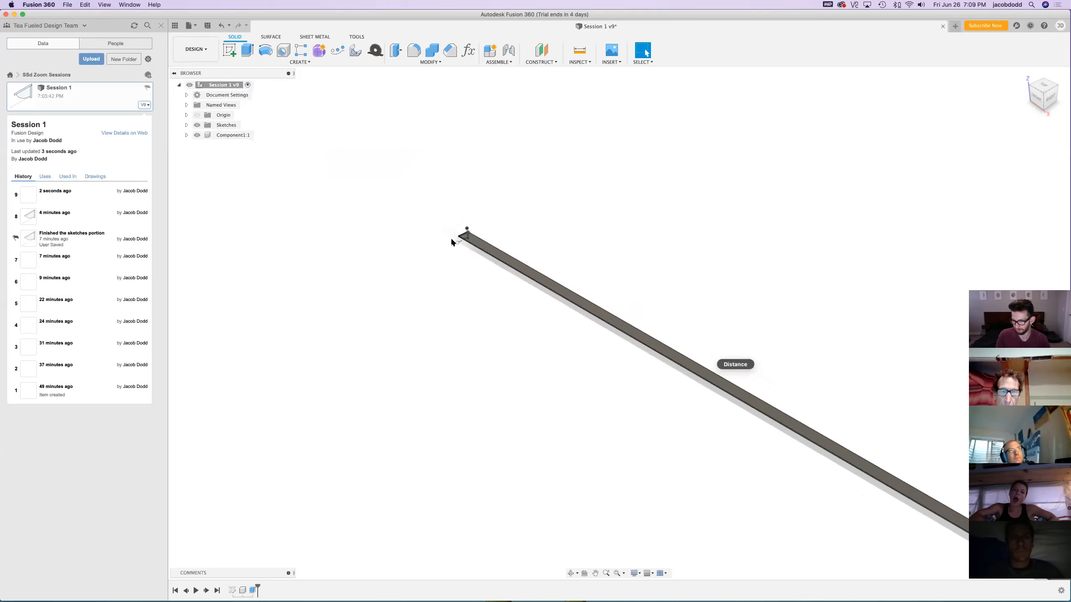
scroll(381, 489, "up", 10)
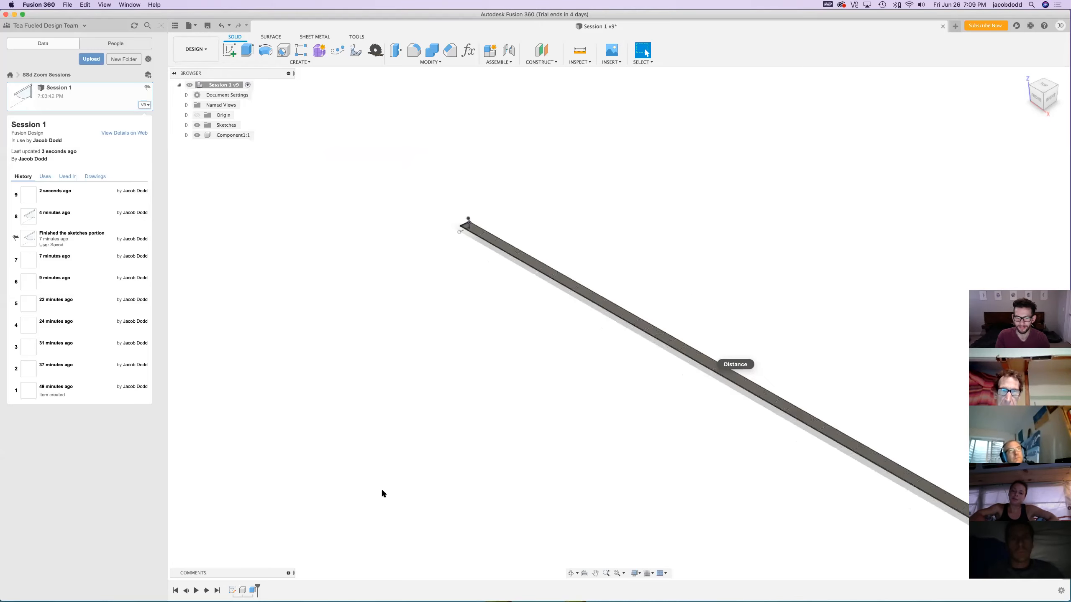
scroll(318, 533, "down", 5)
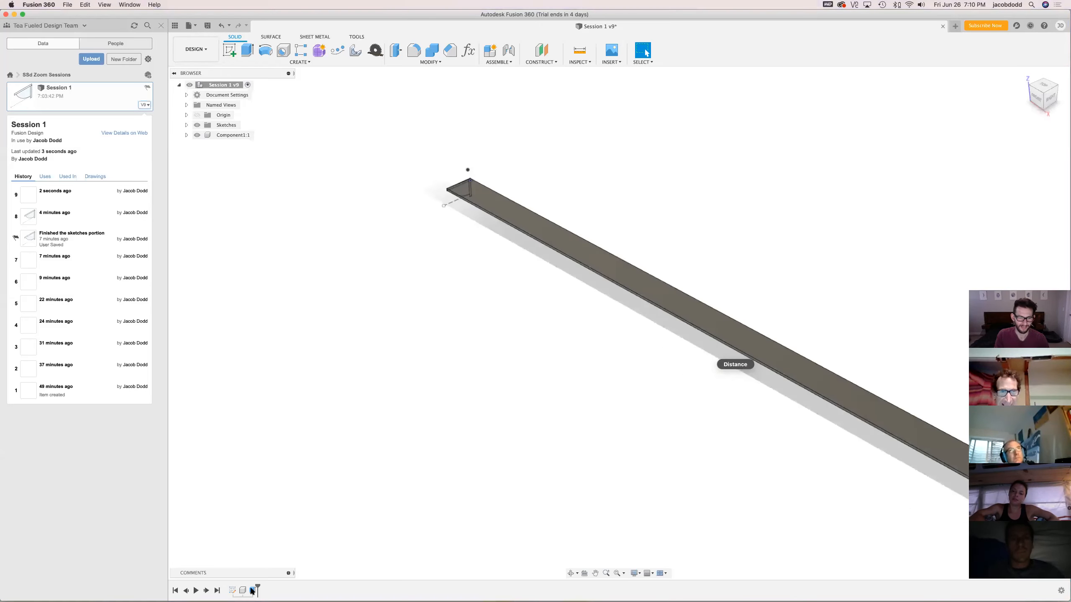
Edit the shelf board's extrusion feature and set its distance to the shelflength parameter
double_click(253, 590)
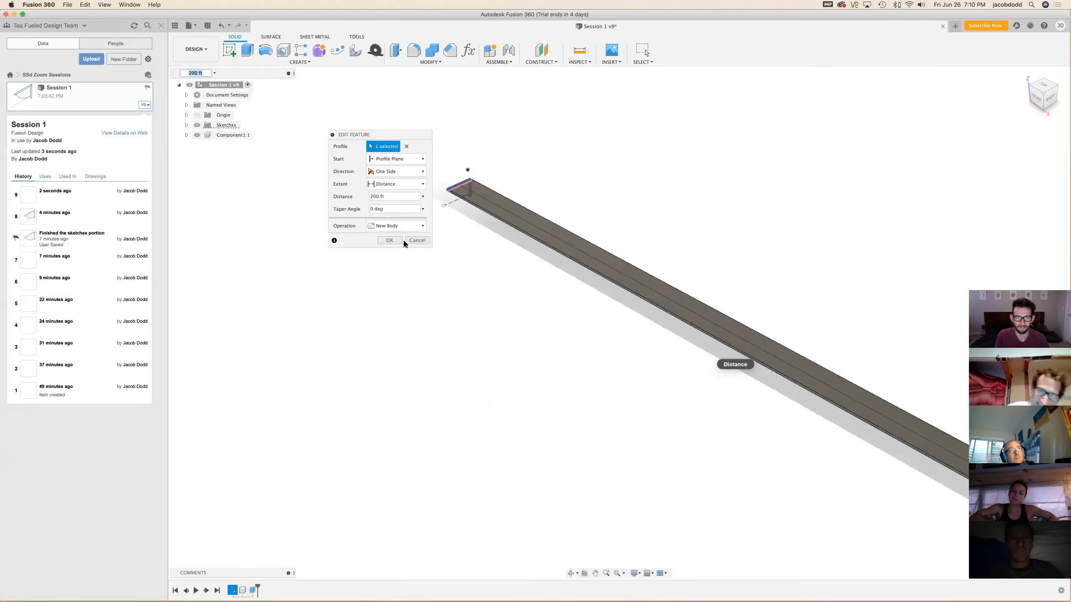
type("sh")
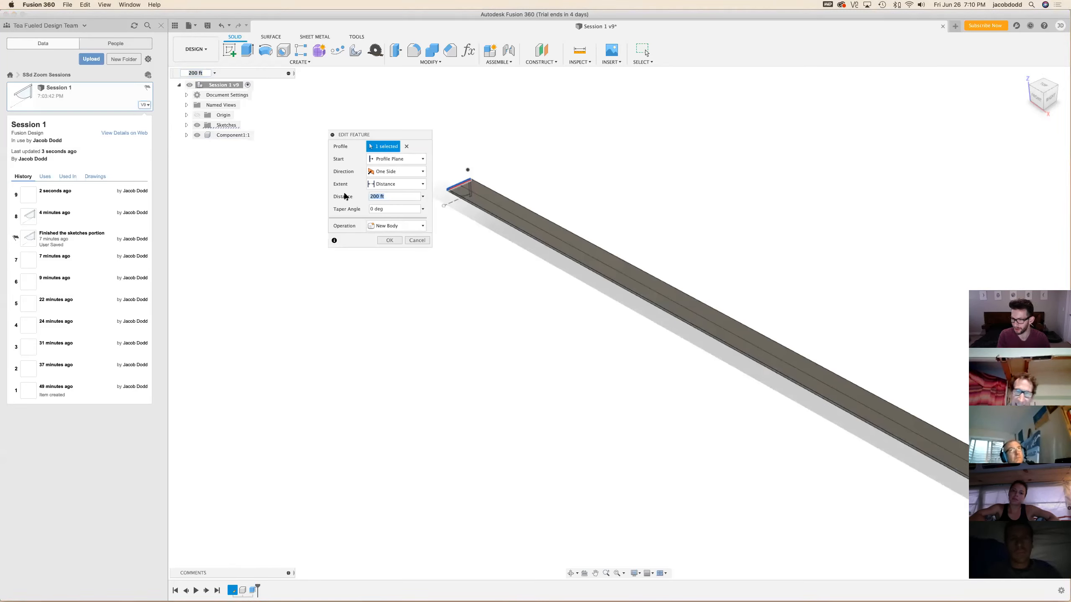
type("elflength")
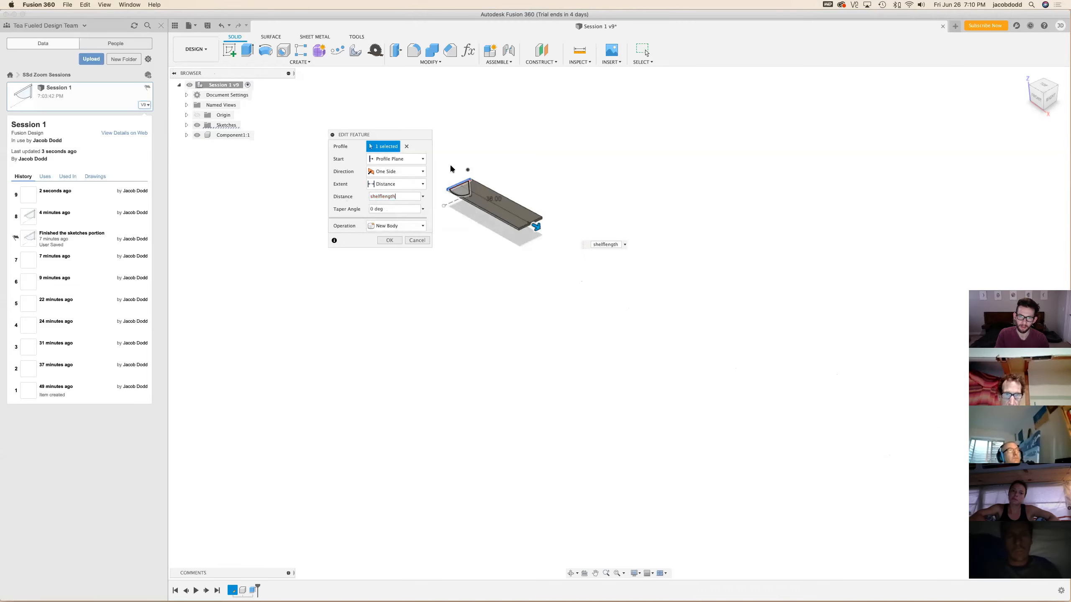
scroll(450, 166, "up", 8)
scroll(457, 179, "down", 1)
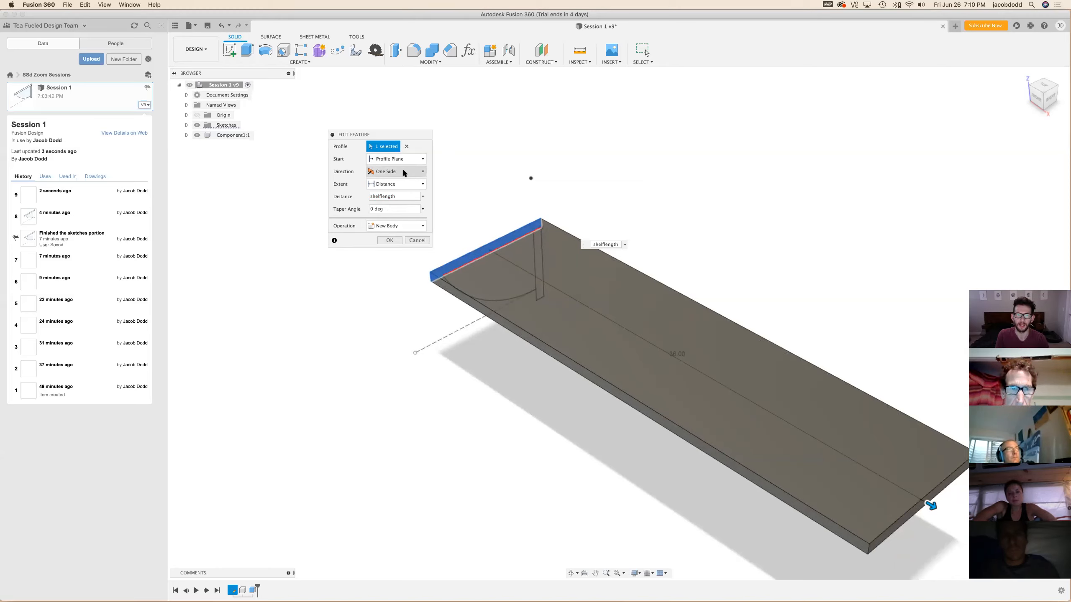
Review the extent and operation options of the edited extrusion, keep Distance and New Body, and apply the edit
left_click(394, 184)
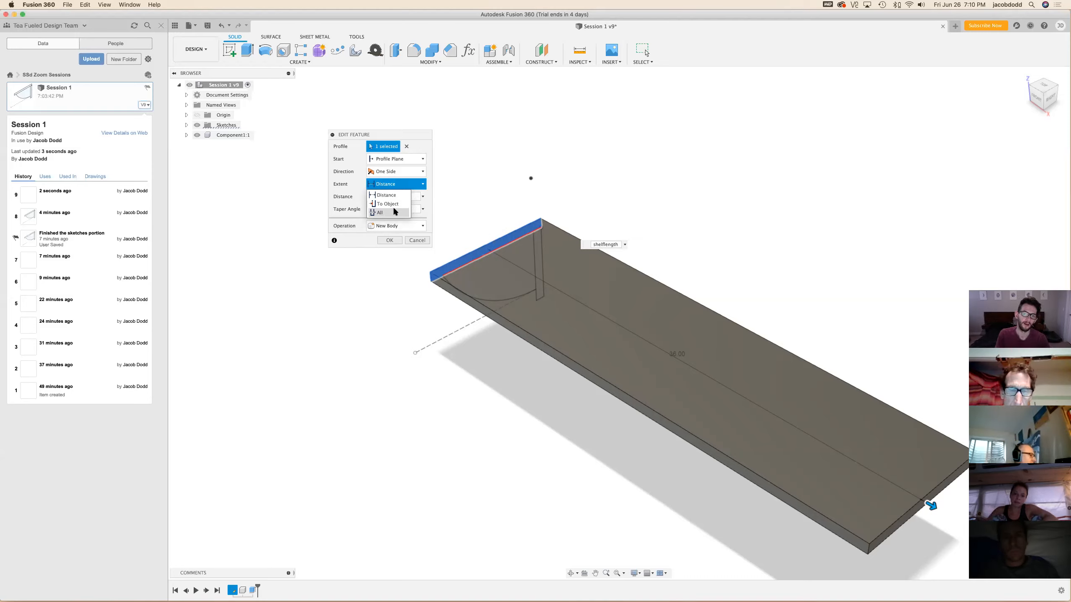
left_click(386, 195)
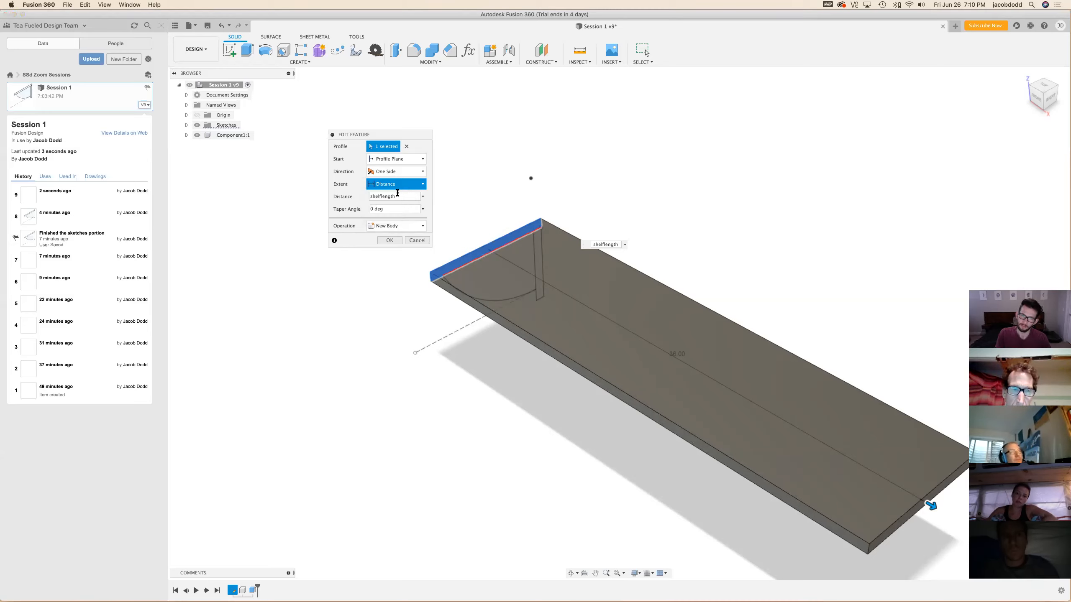
left_click(395, 187)
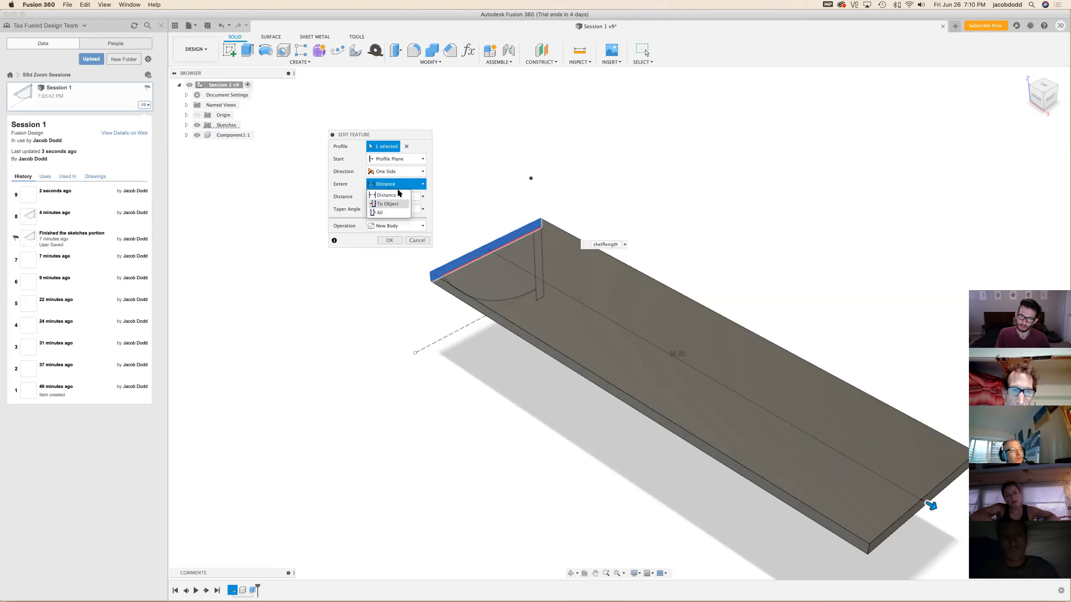
left_click(397, 189)
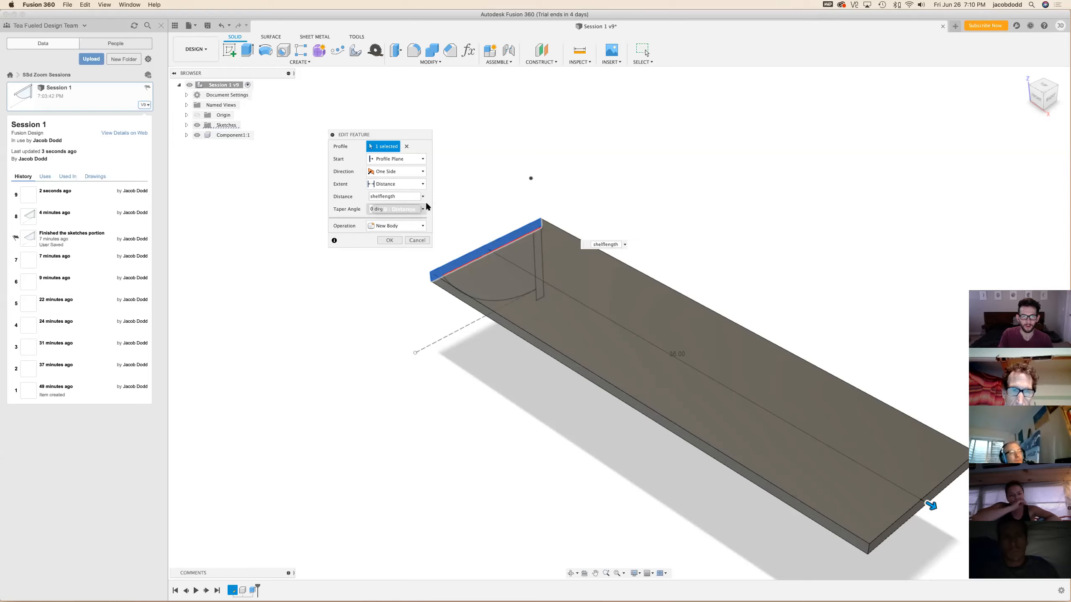
left_click(400, 227)
left_click(400, 227)
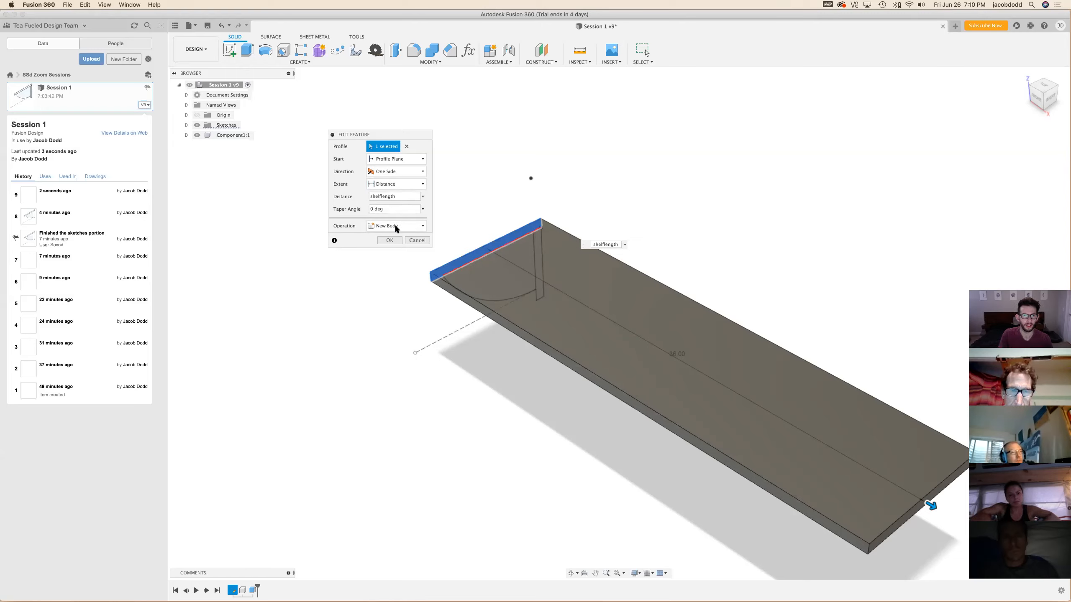
left_click(403, 229)
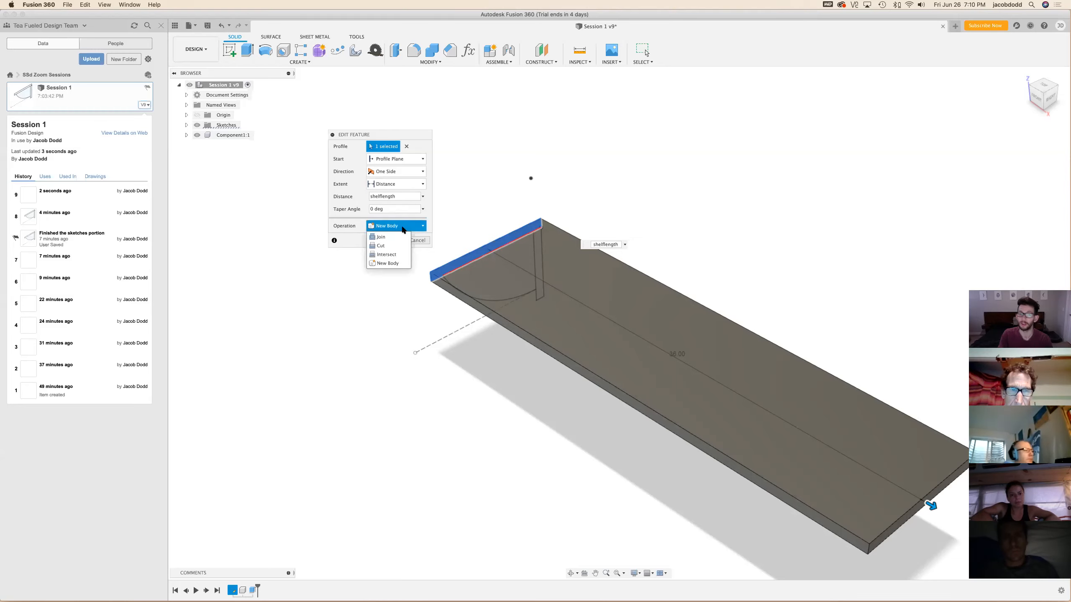
left_click(387, 263)
left_click(391, 240)
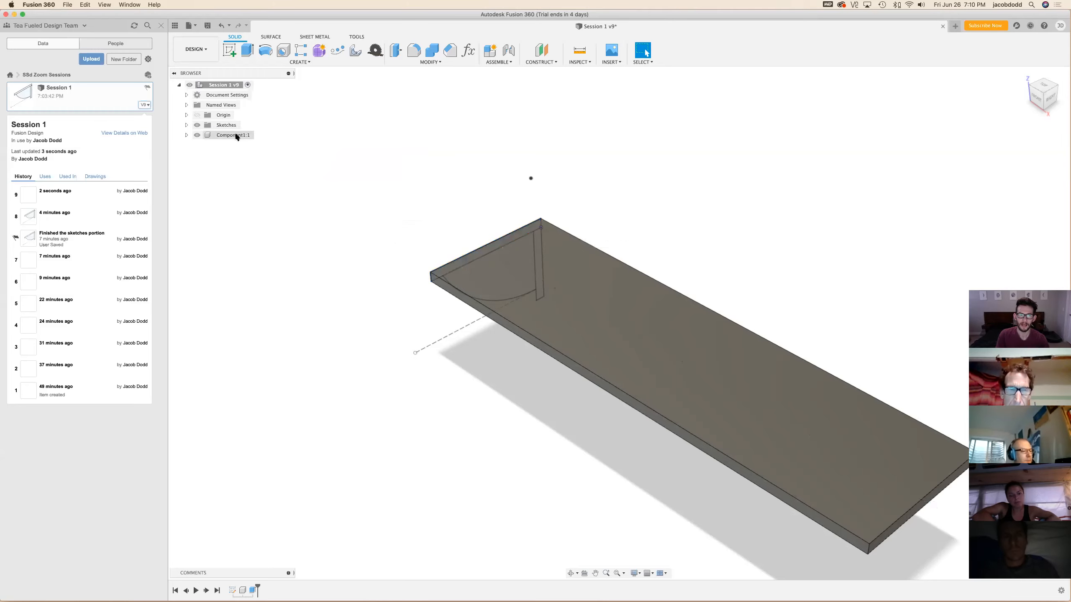
Inspect the origin and bodies contained in the shelf board's component
left_click(185, 136)
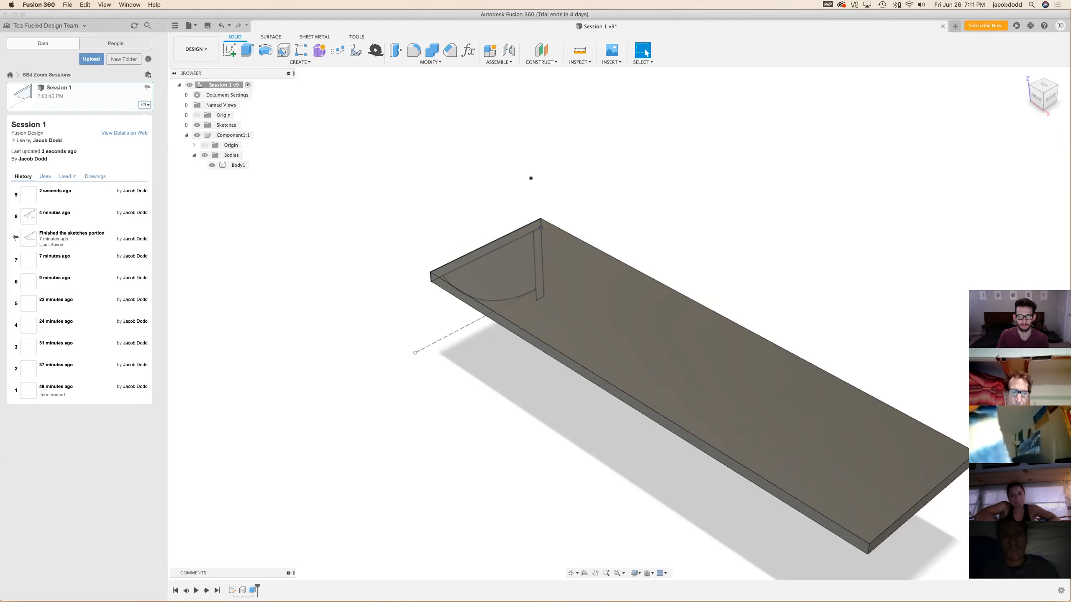
left_click(186, 135)
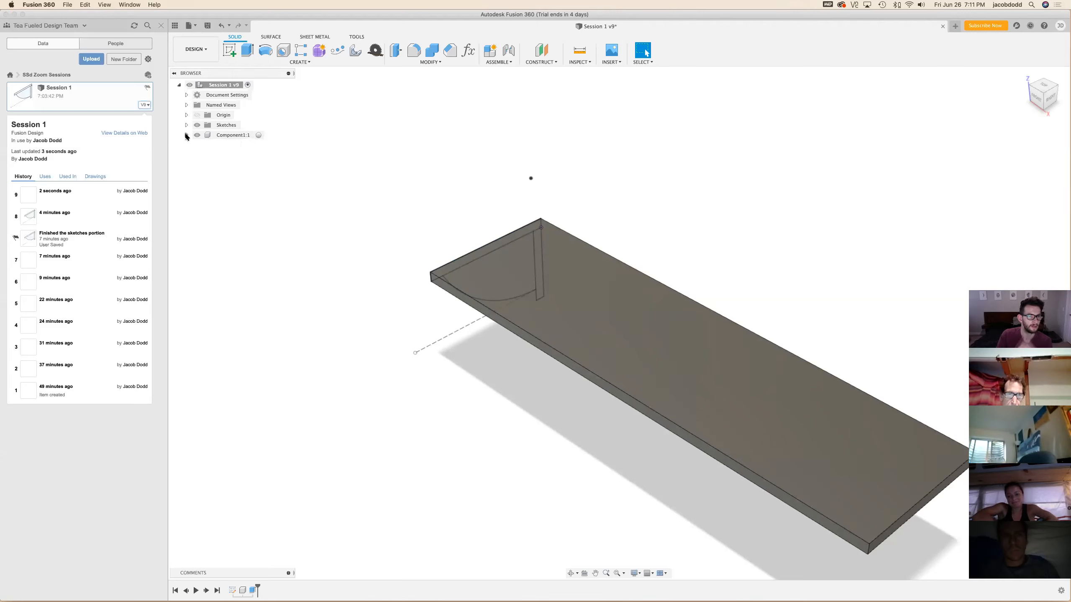
Rename the shelf board's component to Shelf Top
left_click(236, 136)
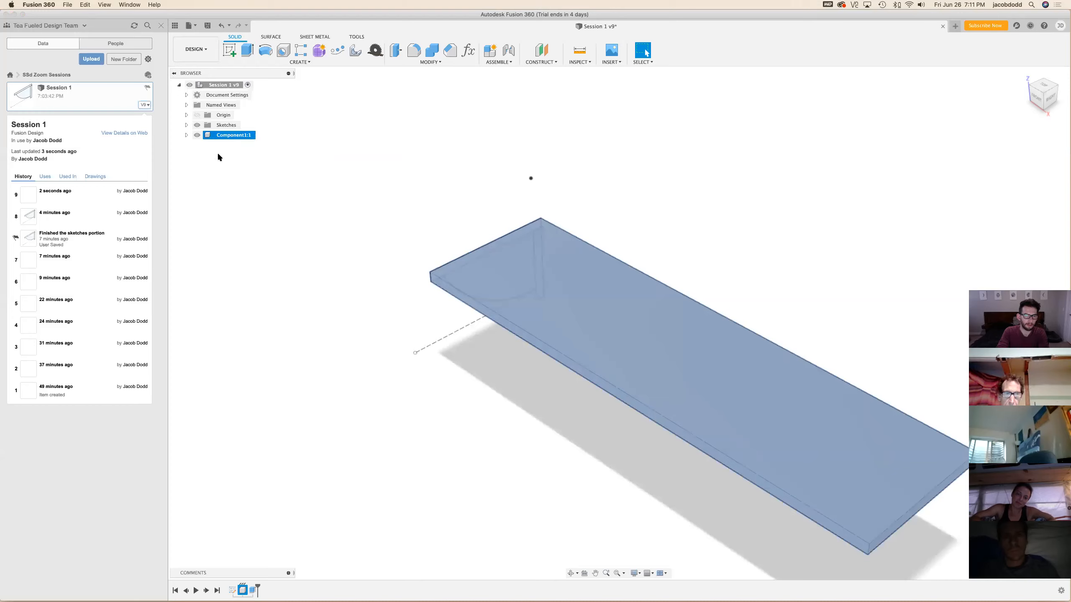
double_click(235, 136)
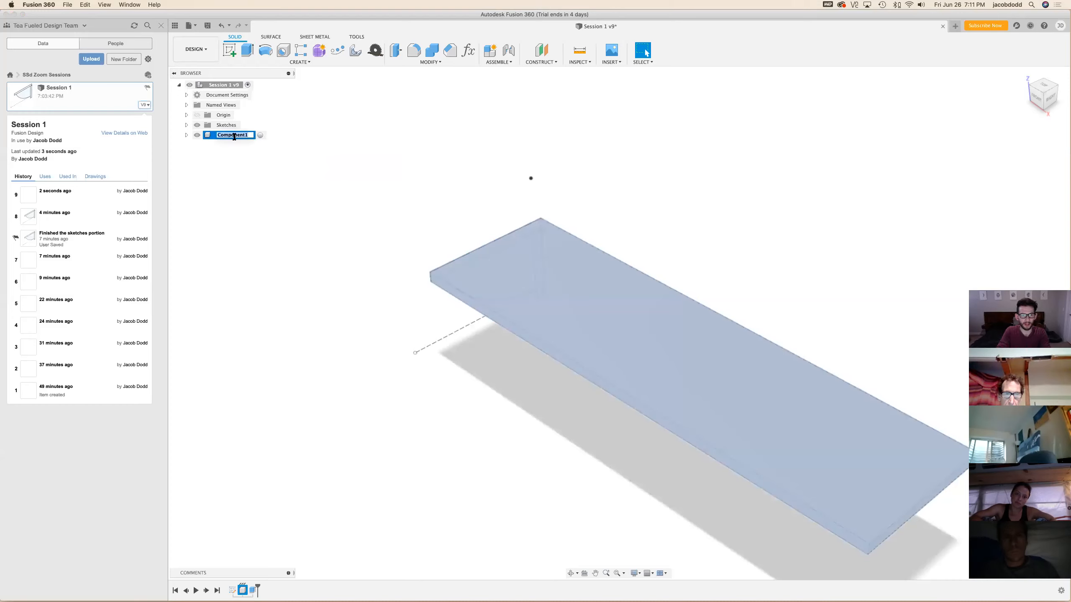
type("Shelf Top")
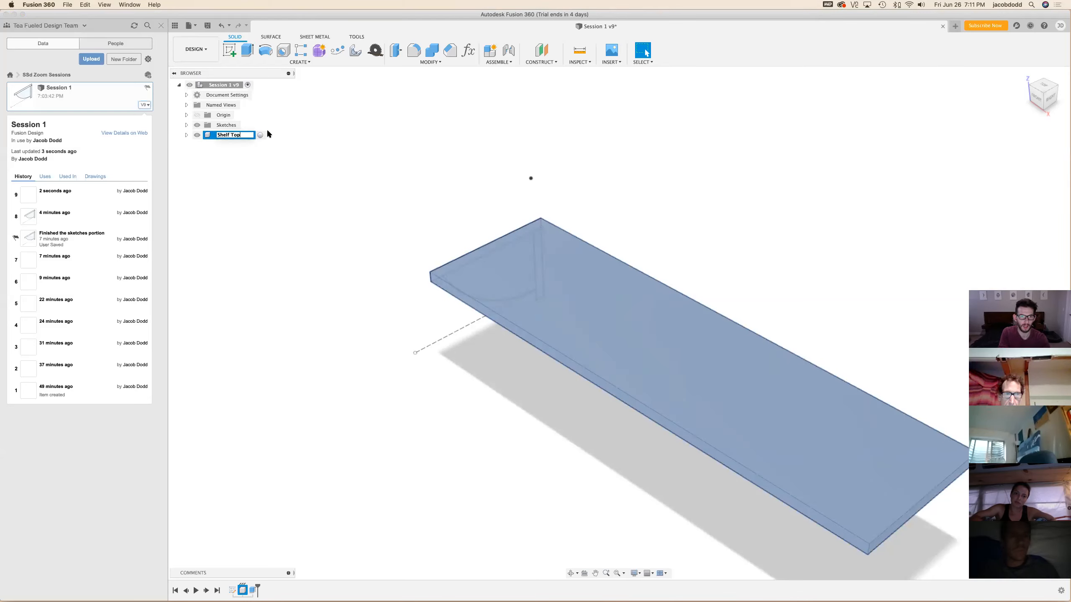
key("Return")
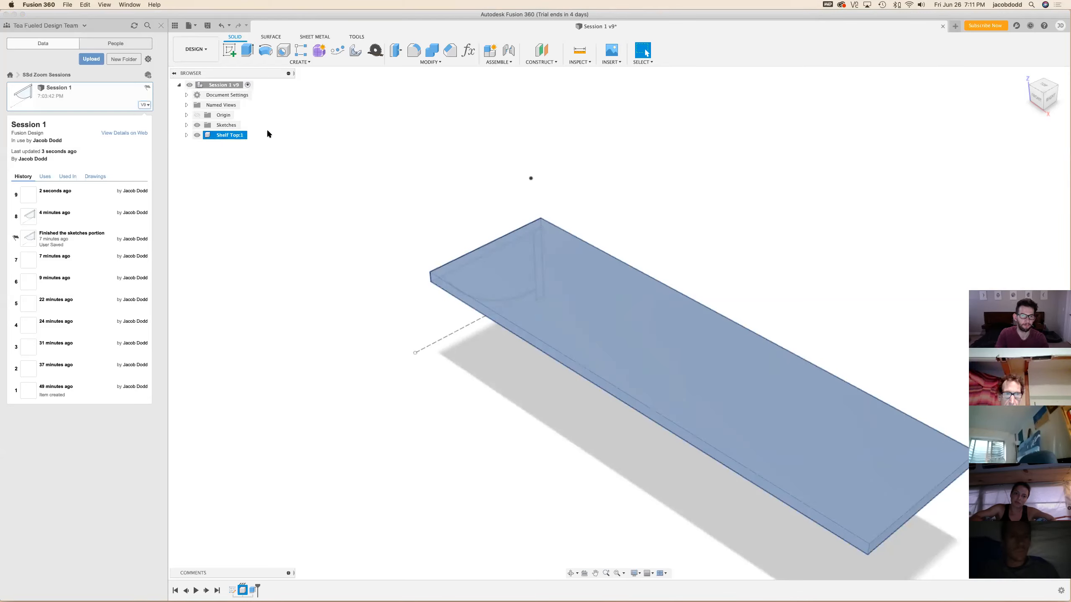
left_click(313, 138)
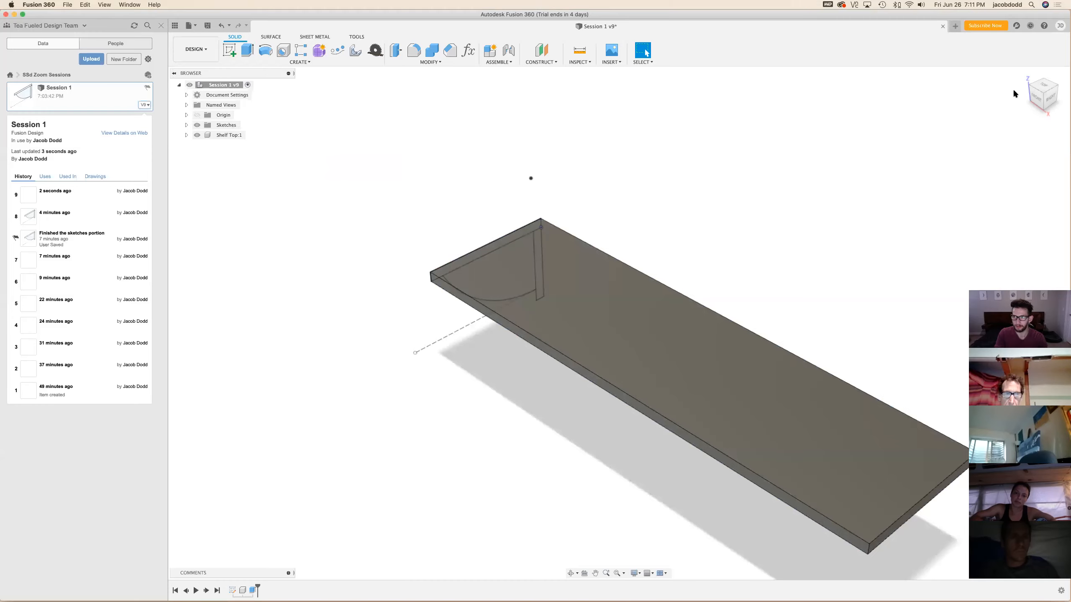
left_click_drag(1039, 99, 1011, 42)
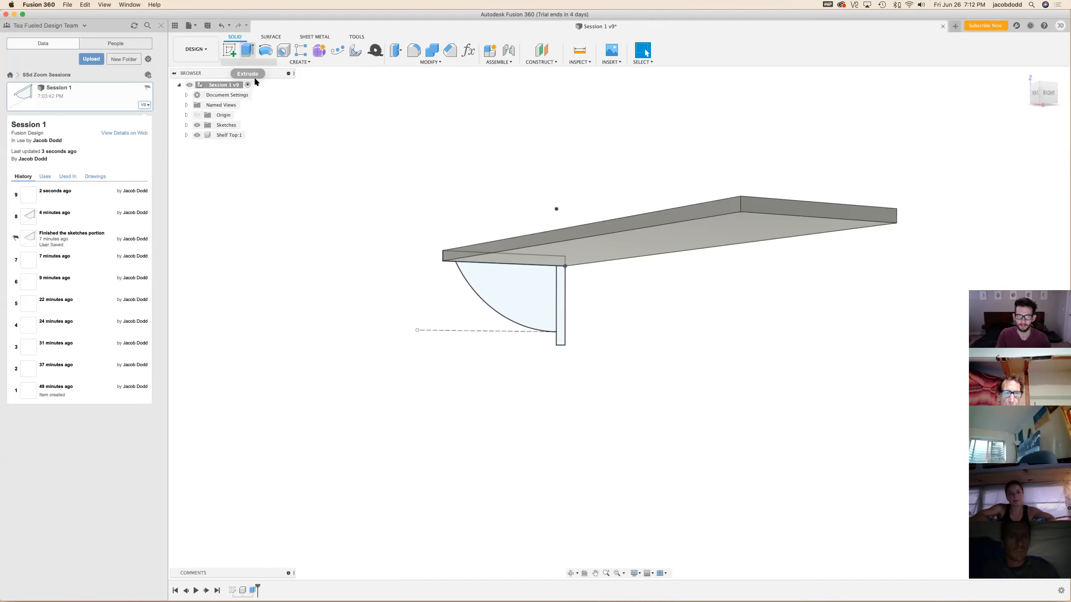
key("e")
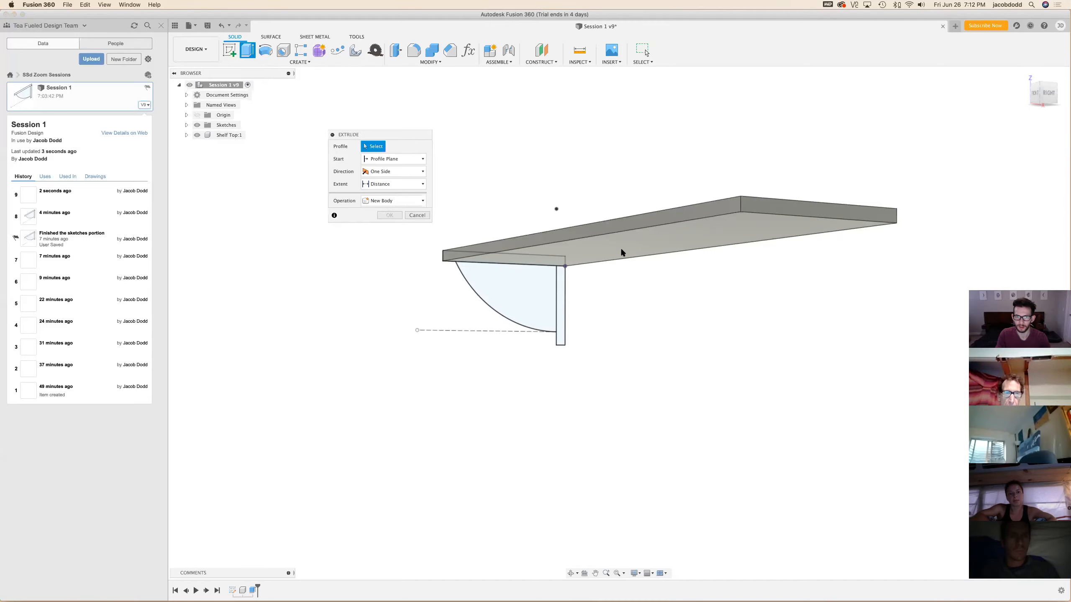
left_click(558, 291)
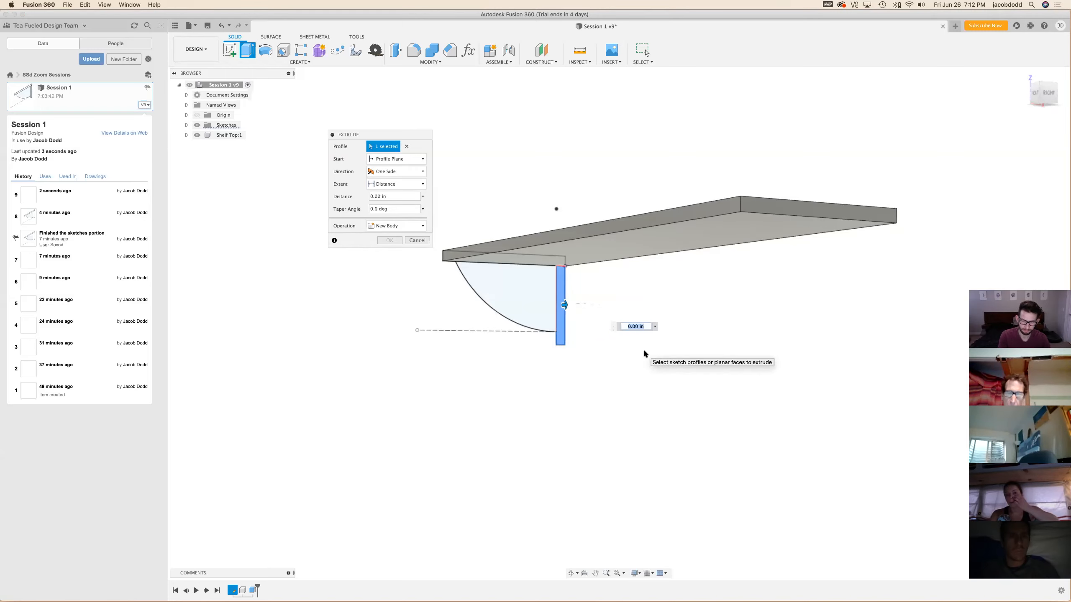
type("30")
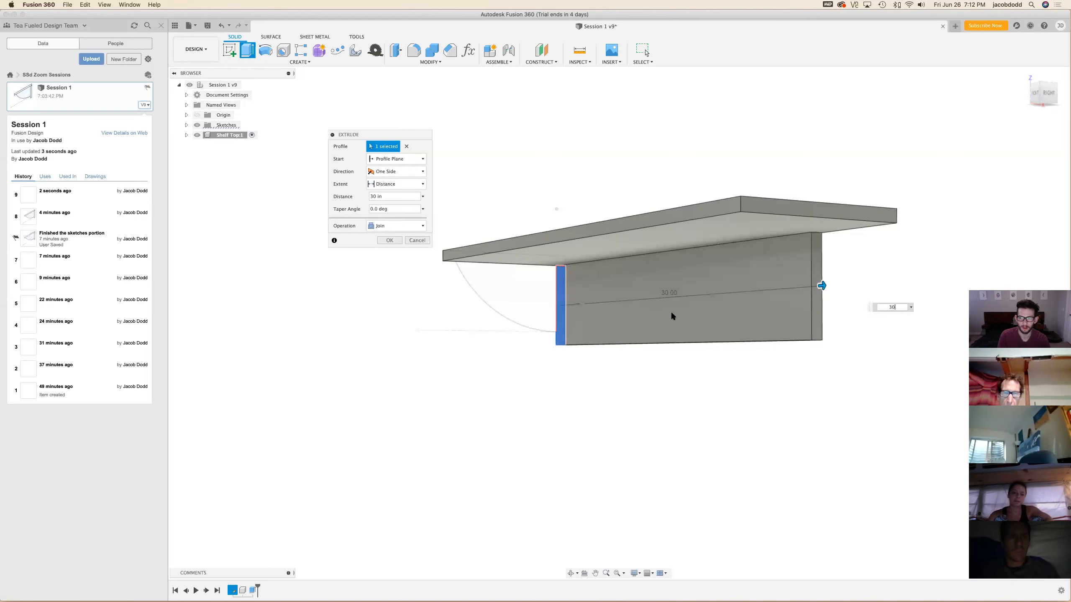
left_click_drag(894, 306, 883, 307)
type("sh")
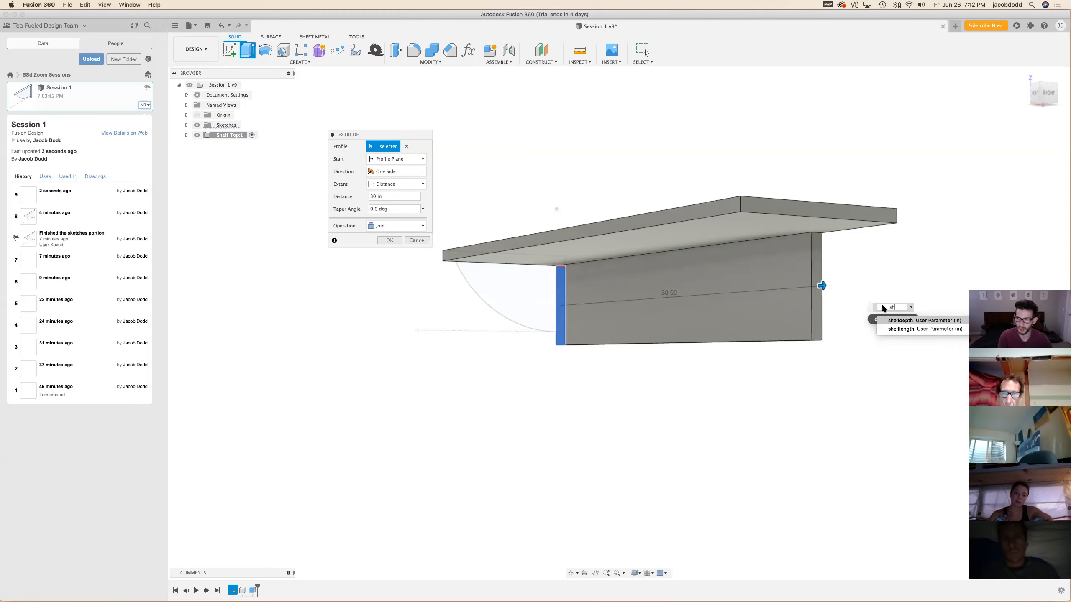
type("elfdepth")
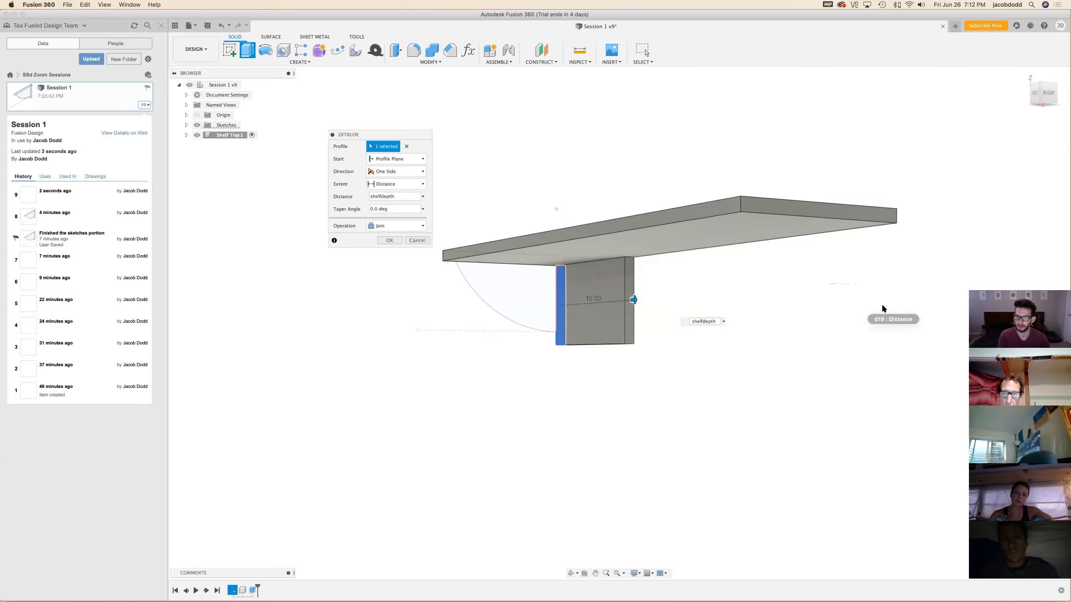
key("BackSpace")
key("BackSpace")
key("BackSpace")
type("leng")
key("Return")
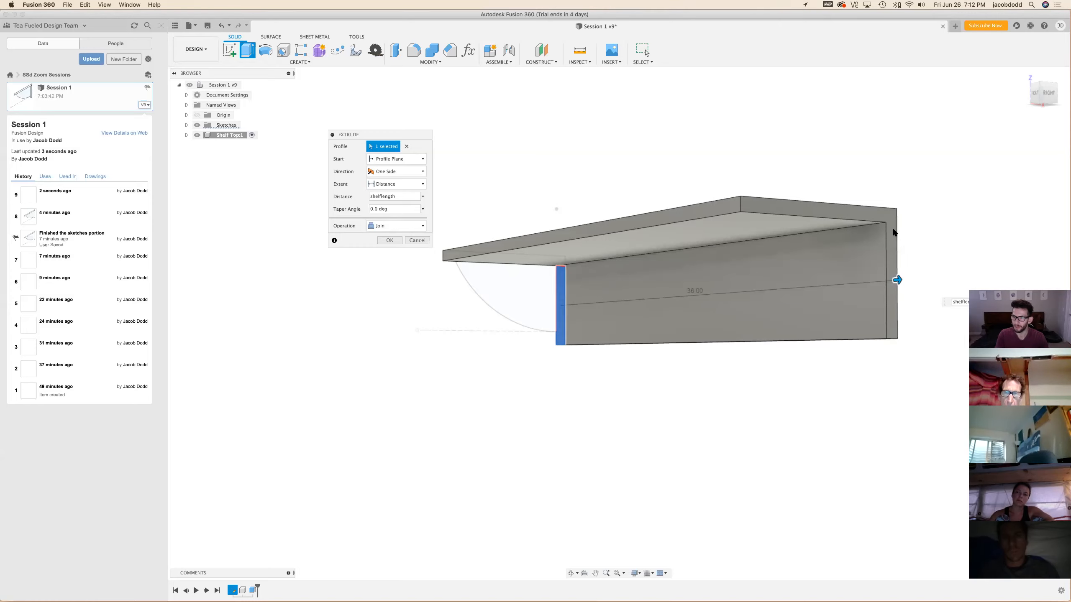
scroll(900, 219, "up", 10)
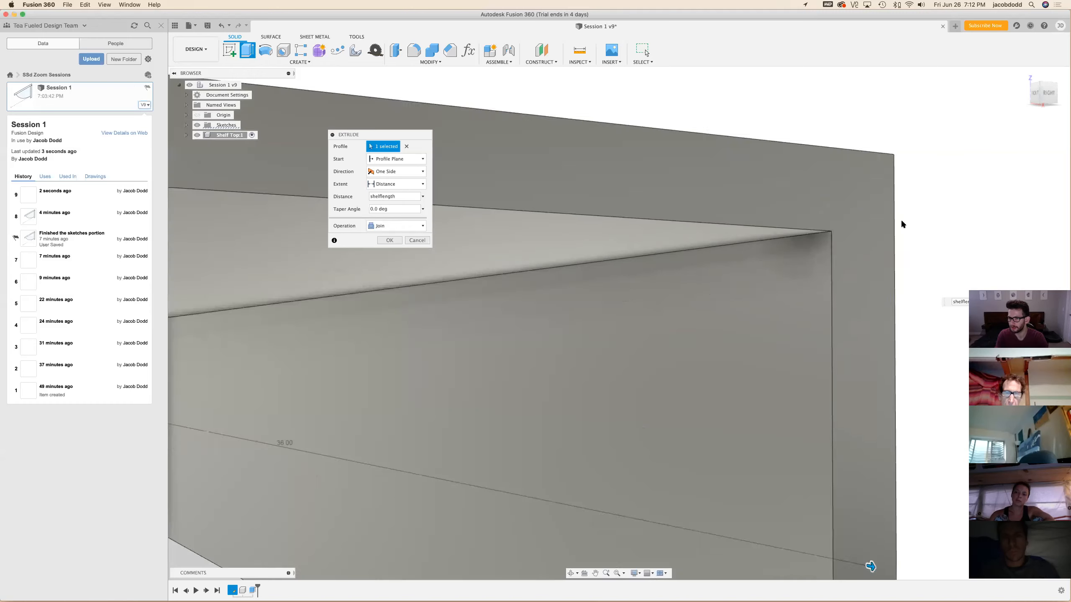
scroll(829, 244, "down", 8)
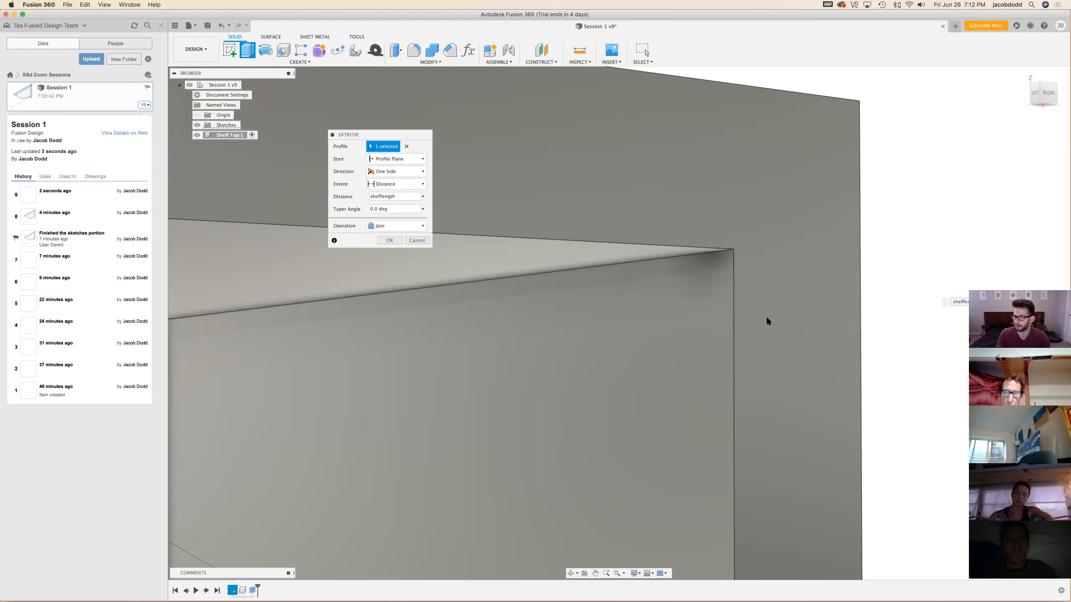
scroll(766, 318, "down", 5)
scroll(789, 295, "down", 4)
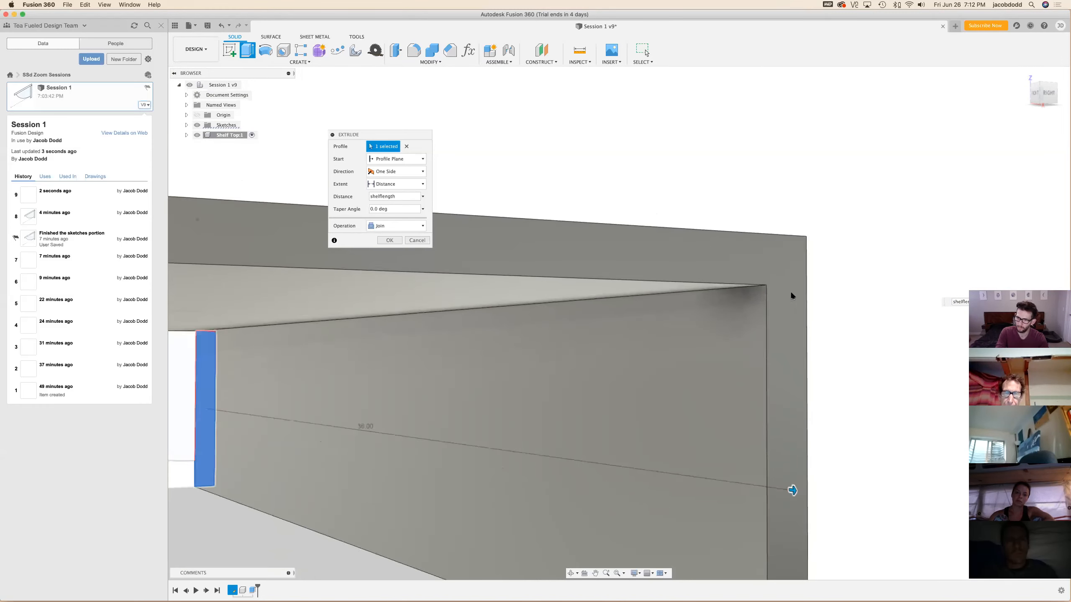
scroll(796, 294, "down", 4)
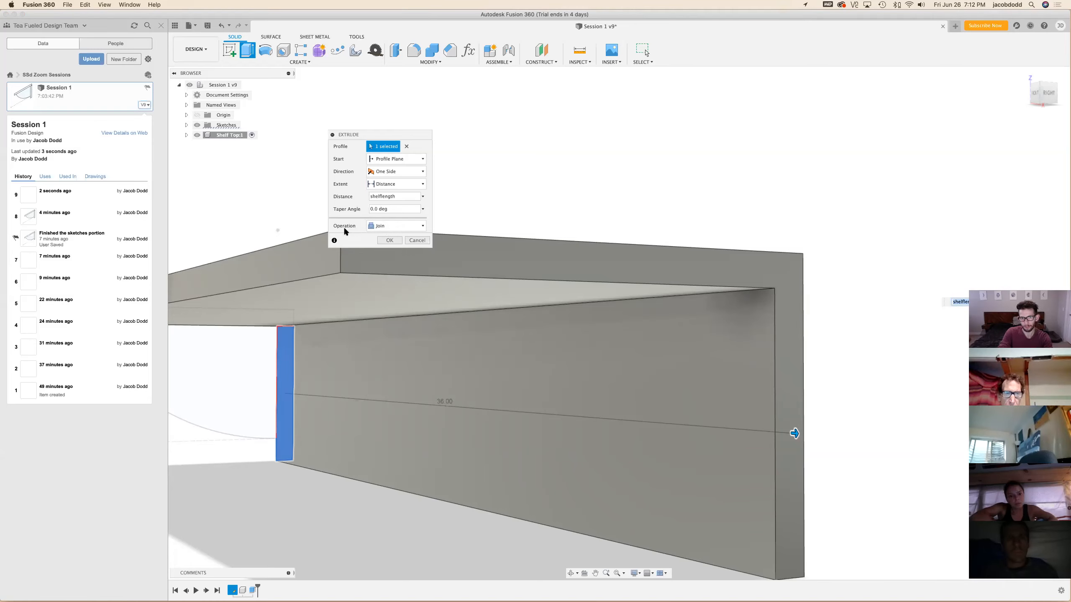
left_click(374, 227)
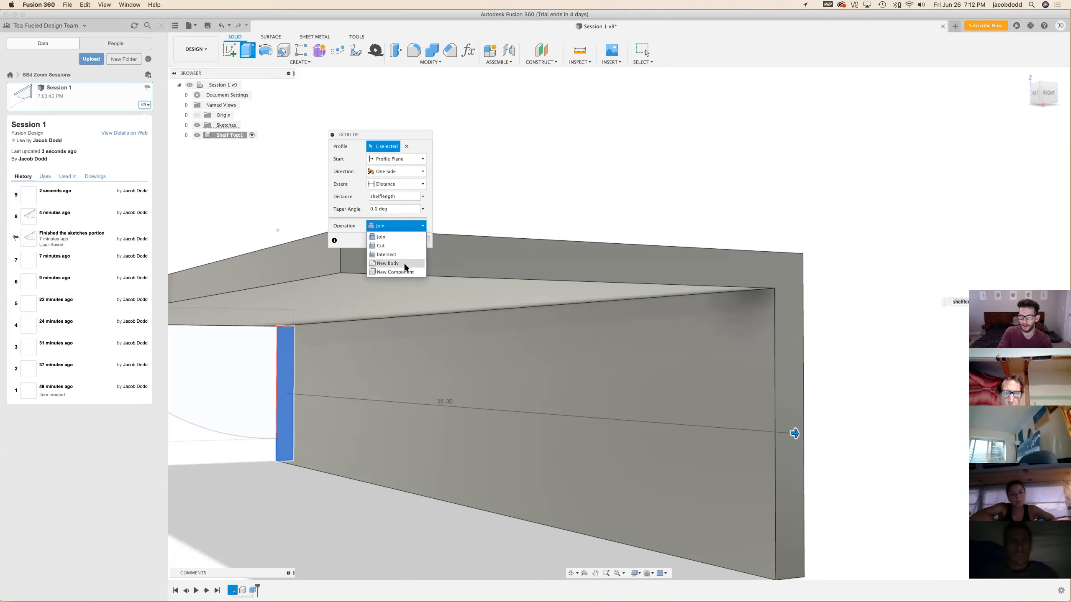
left_click(360, 230)
left_click(386, 227)
left_click(386, 226)
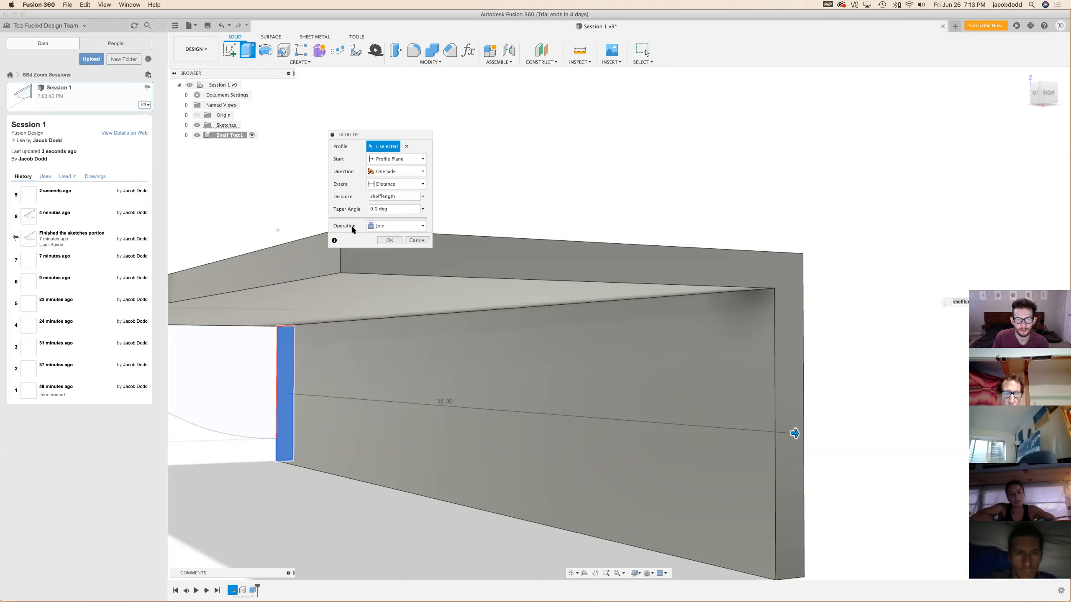
left_click(420, 228)
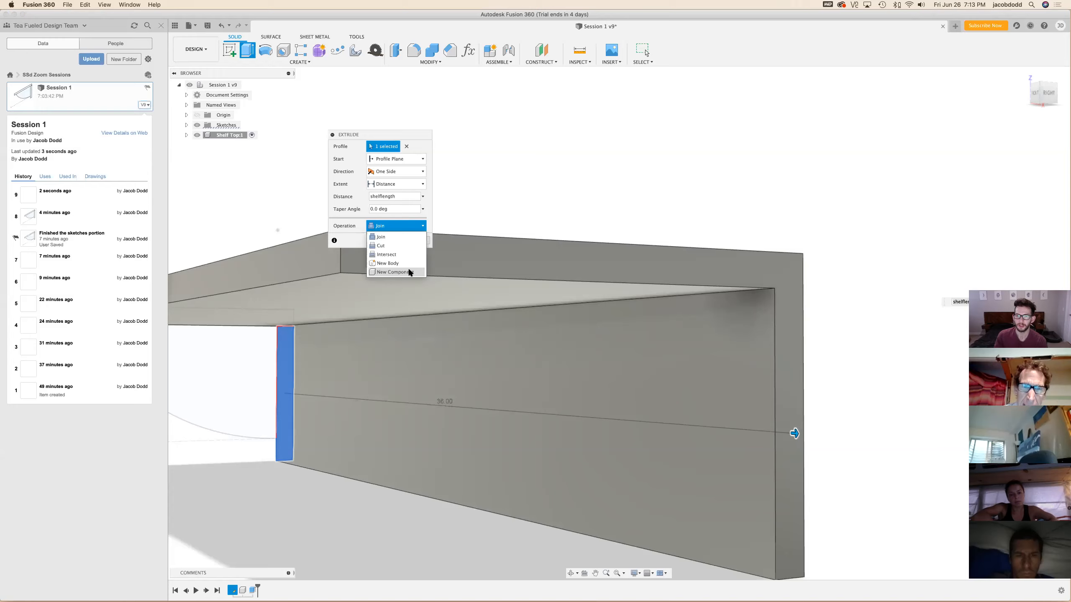
left_click(418, 278)
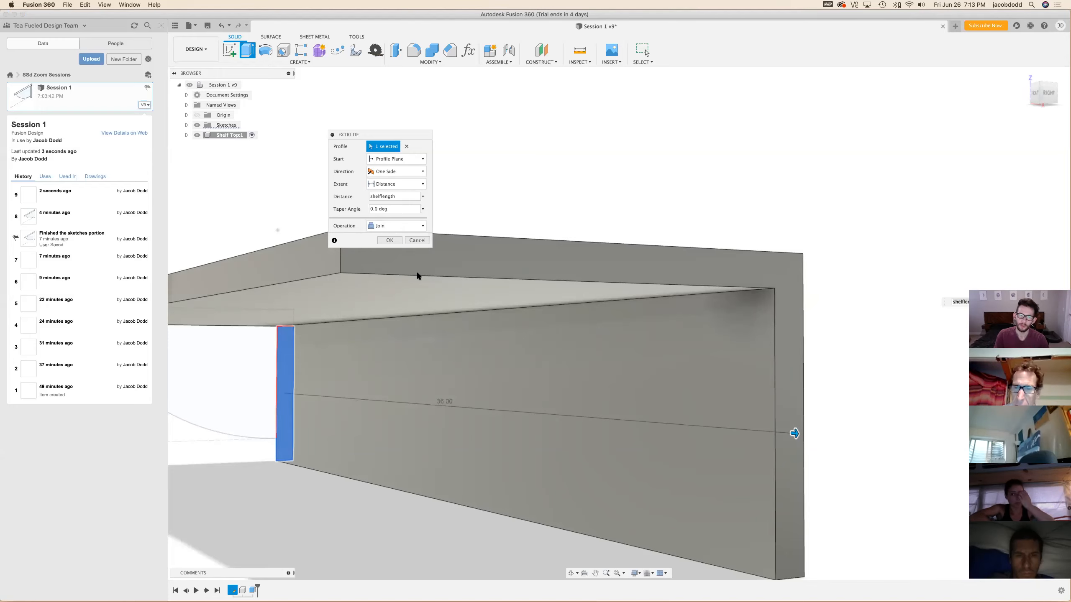
key("Escape")
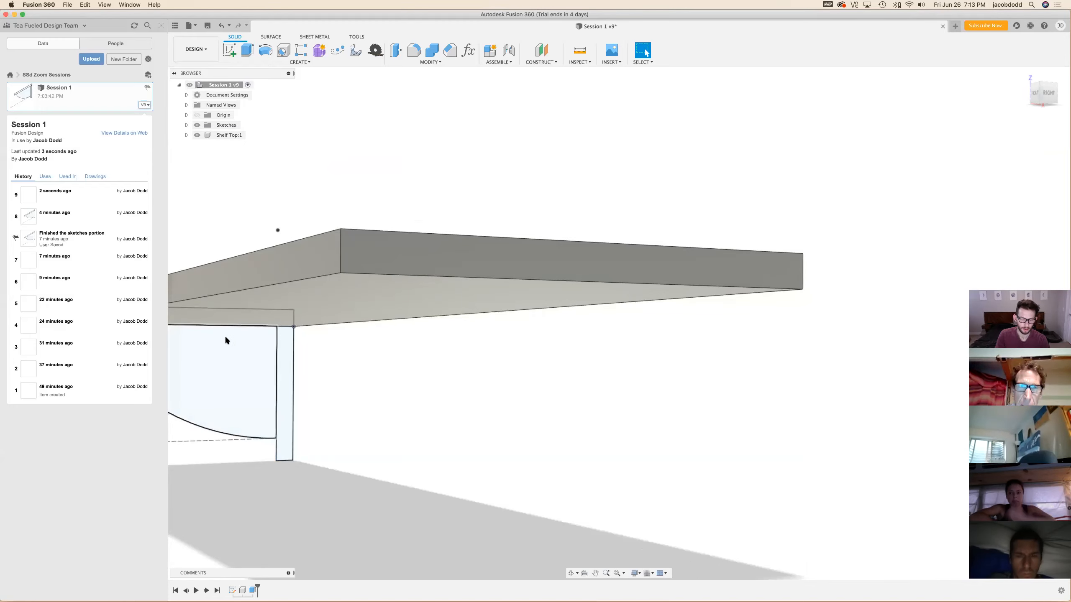
Start extruding the narrow back strip profile below the shelf top and set its distance to the shelflength parameter
key("e")
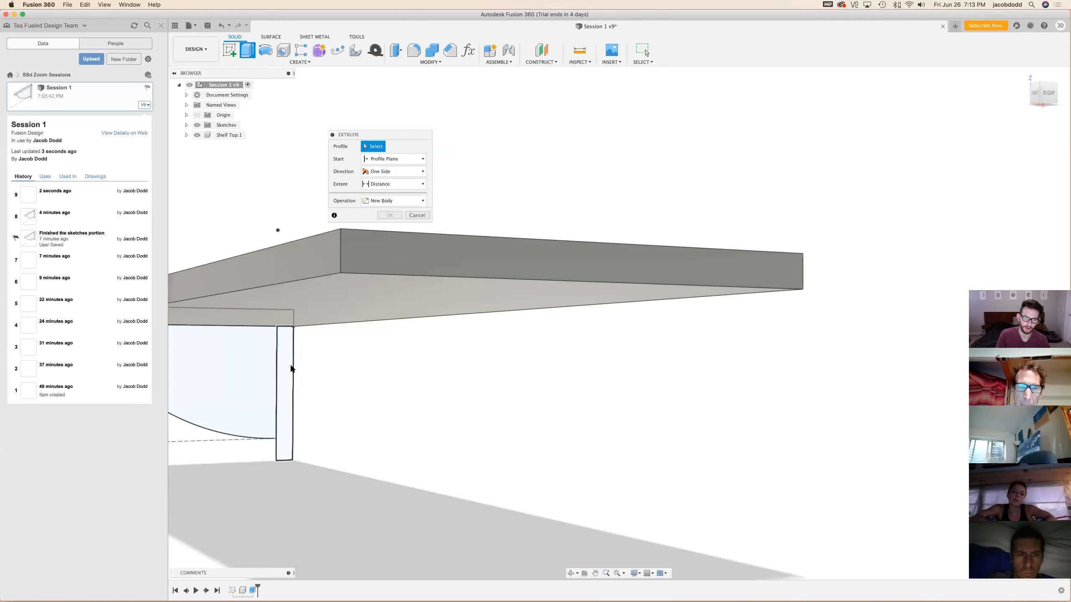
left_click(290, 388)
scroll(952, 181, "down", 3)
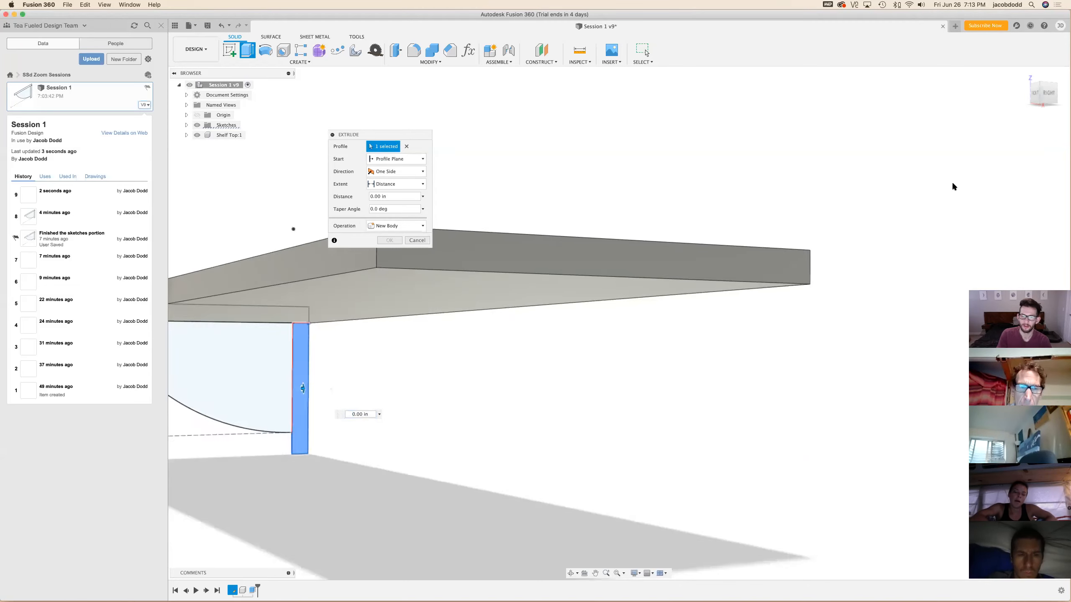
scroll(700, 503, "down", 3)
left_click_drag(391, 391, 462, 390)
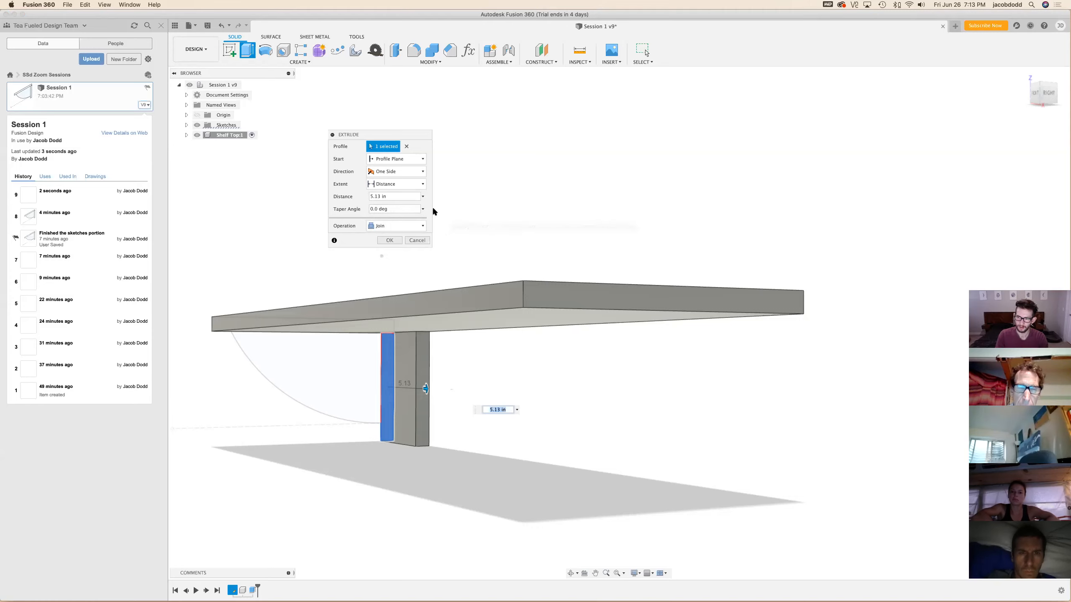
left_click(395, 197)
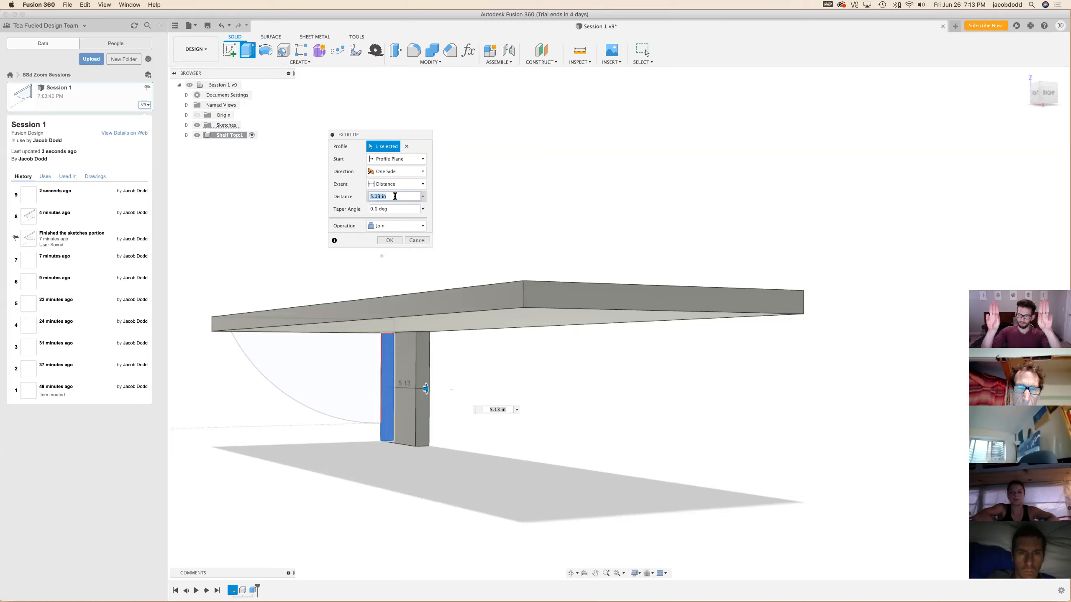
type("3")
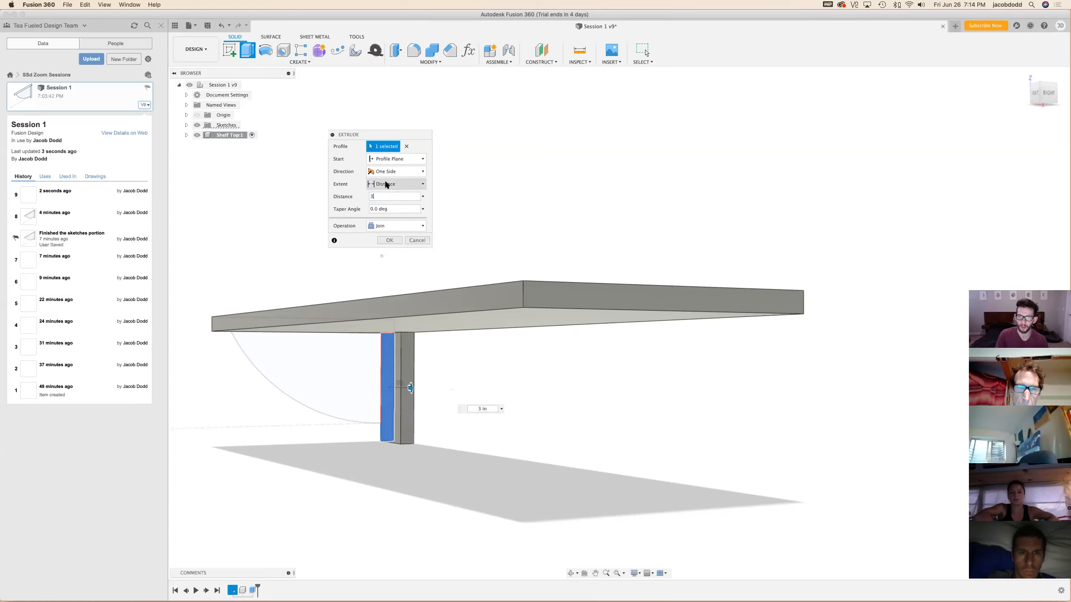
left_click_drag(376, 195, 365, 195)
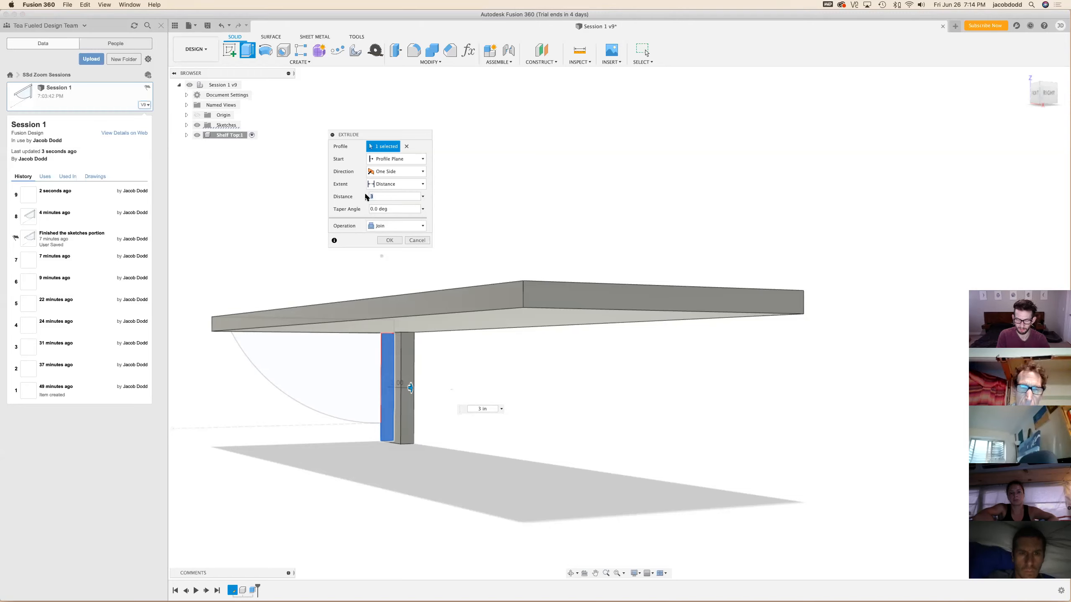
type("sh")
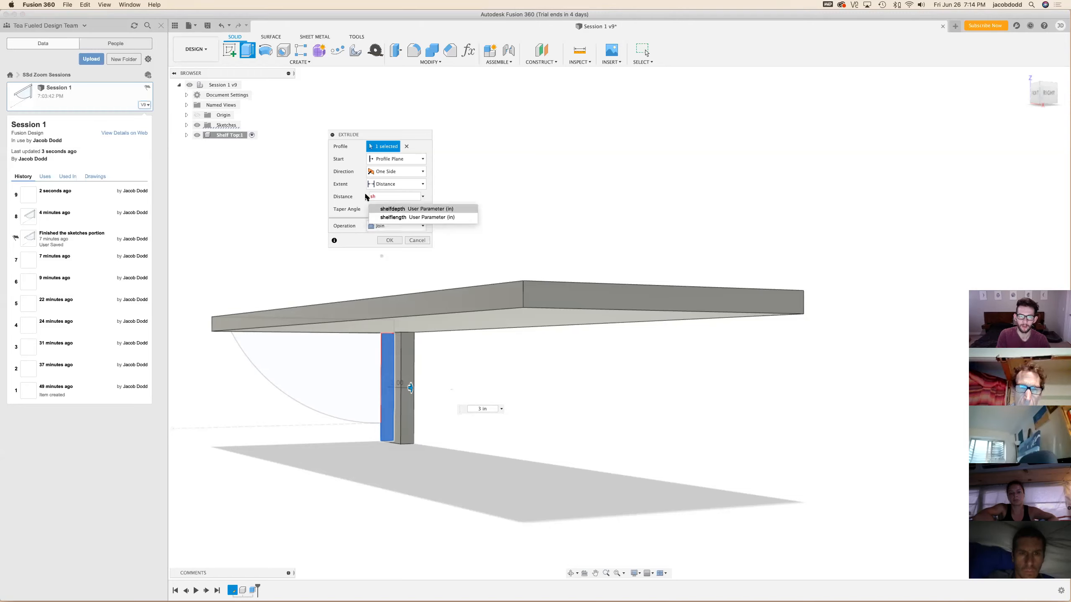
type("elflength")
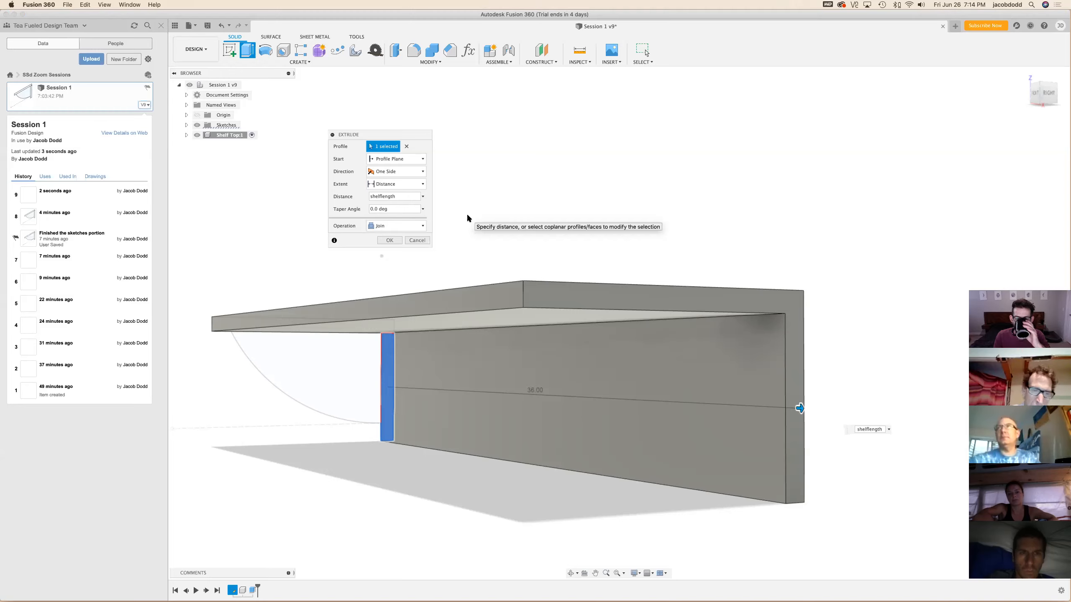
Inspect the back strip's extrusion preview from the side and in perspective, focusing on where it meets the shelf top
left_click(1046, 98)
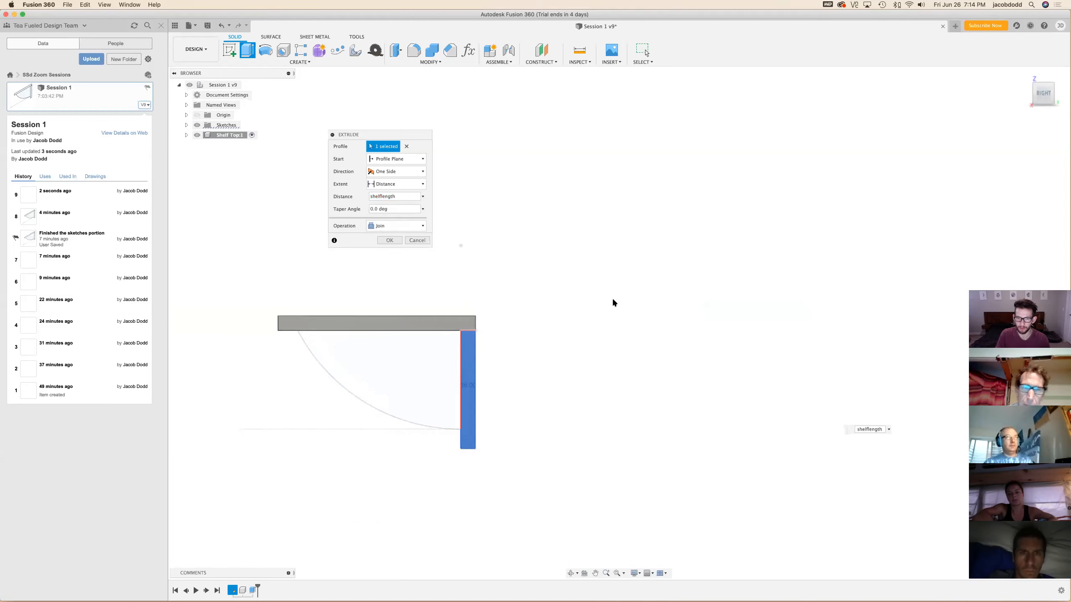
scroll(201, 424, "up", 5)
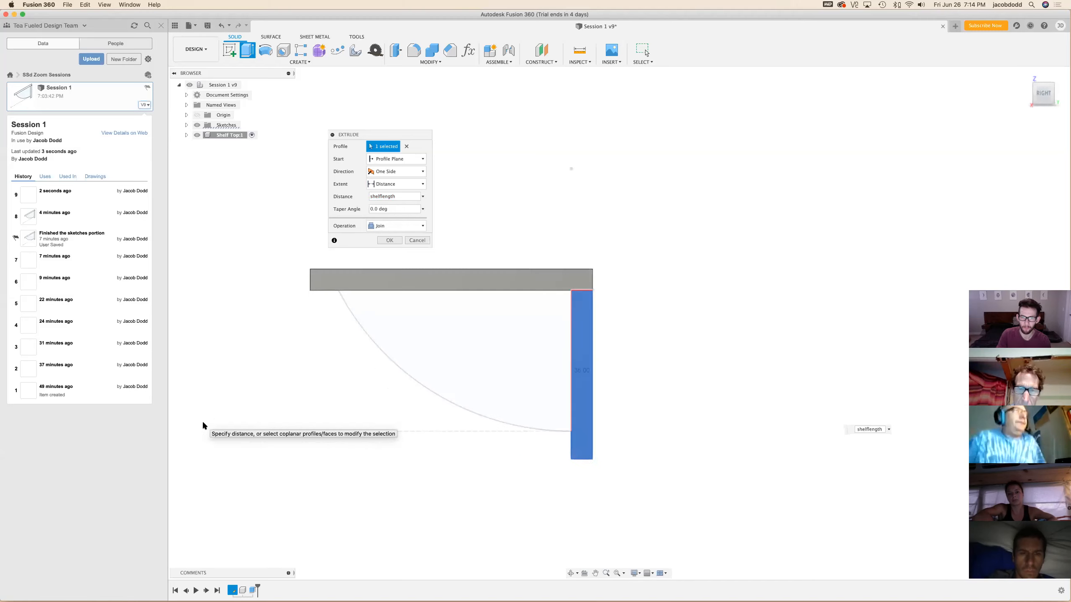
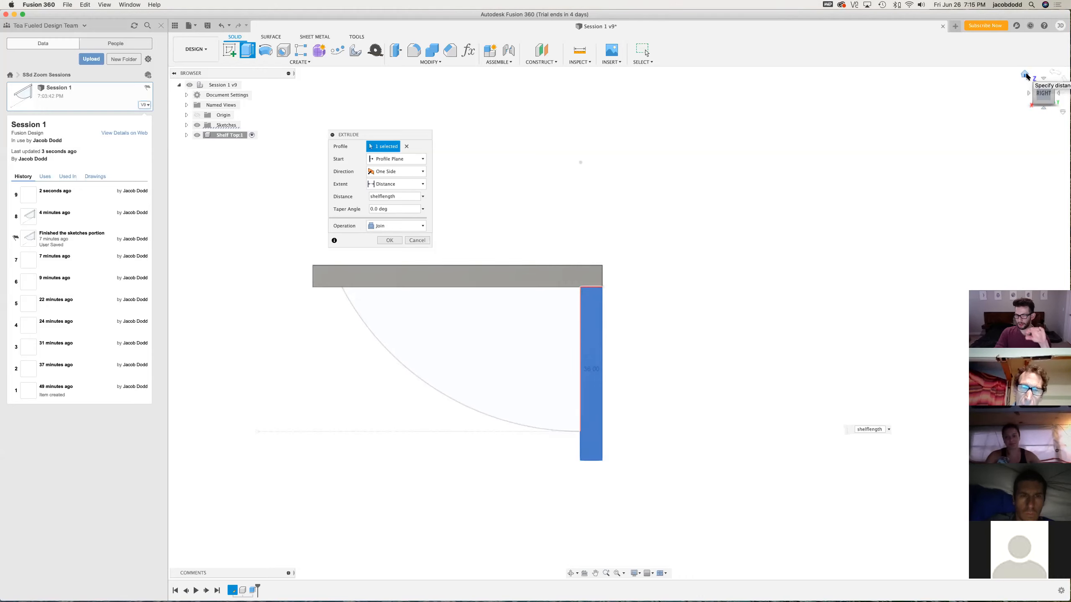
left_click(1025, 74)
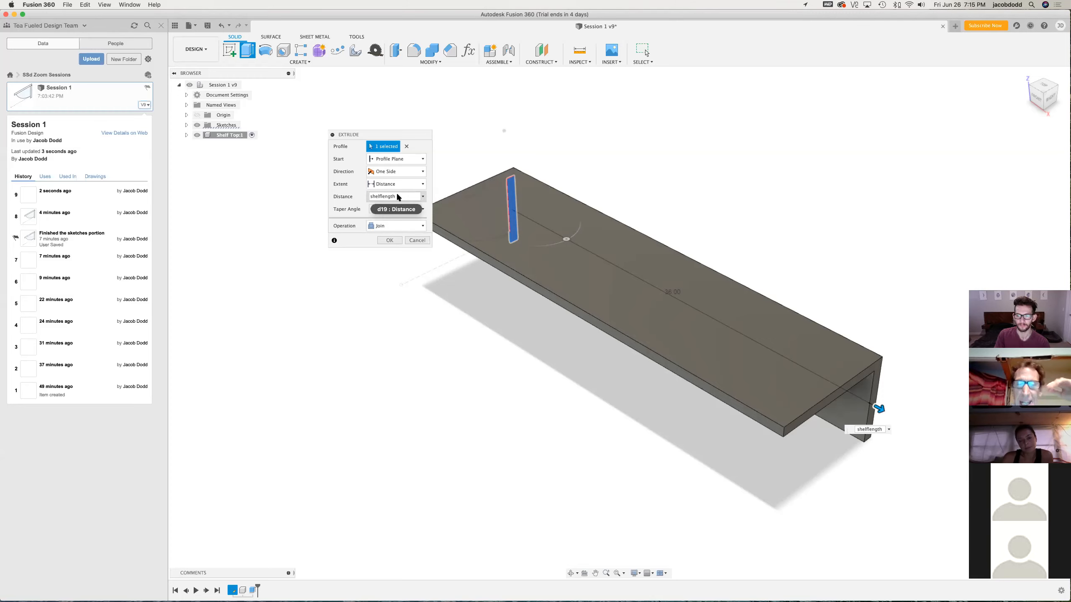
left_click_drag(1040, 104, 1034, 92)
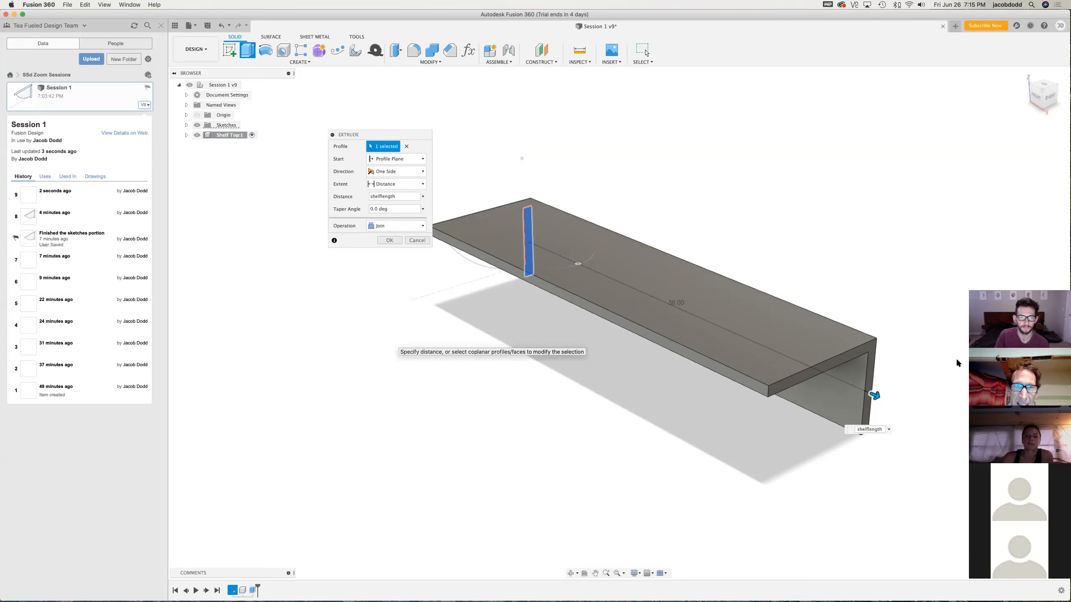
scroll(641, 463, "down", 1)
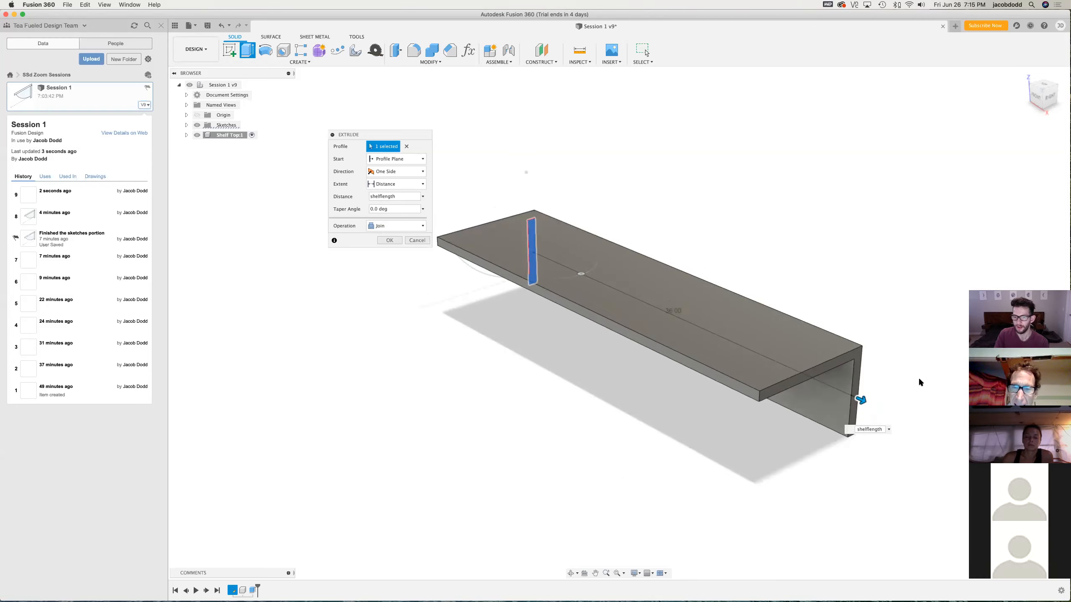
scroll(917, 377, "up", 5)
scroll(664, 284, "up", 1)
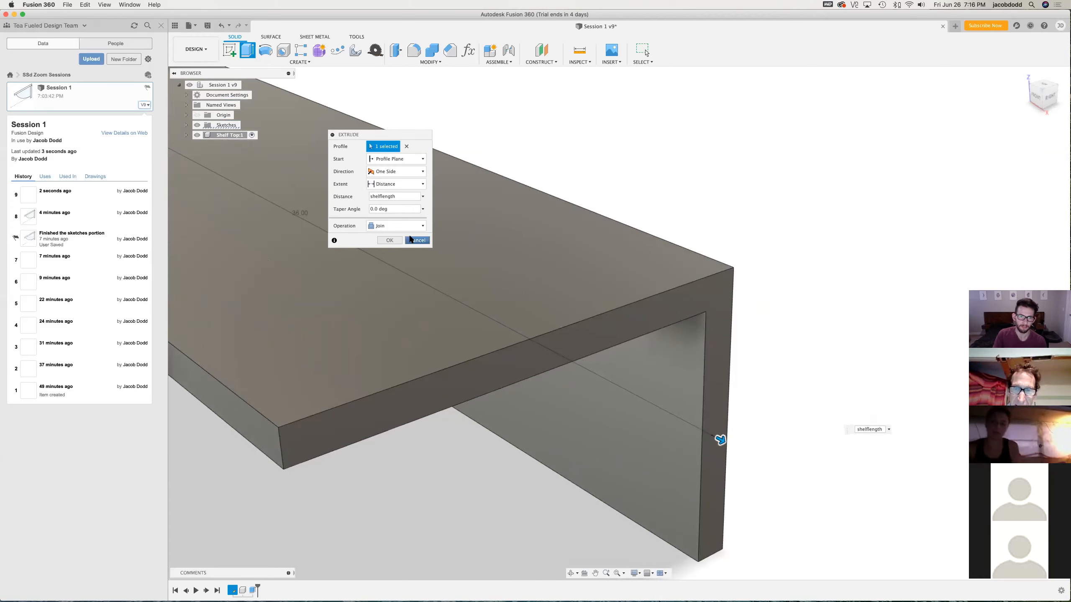
Switch the back strip extrusion's operation to New Component and examine the seam with the shelf top in the preview
left_click(387, 226)
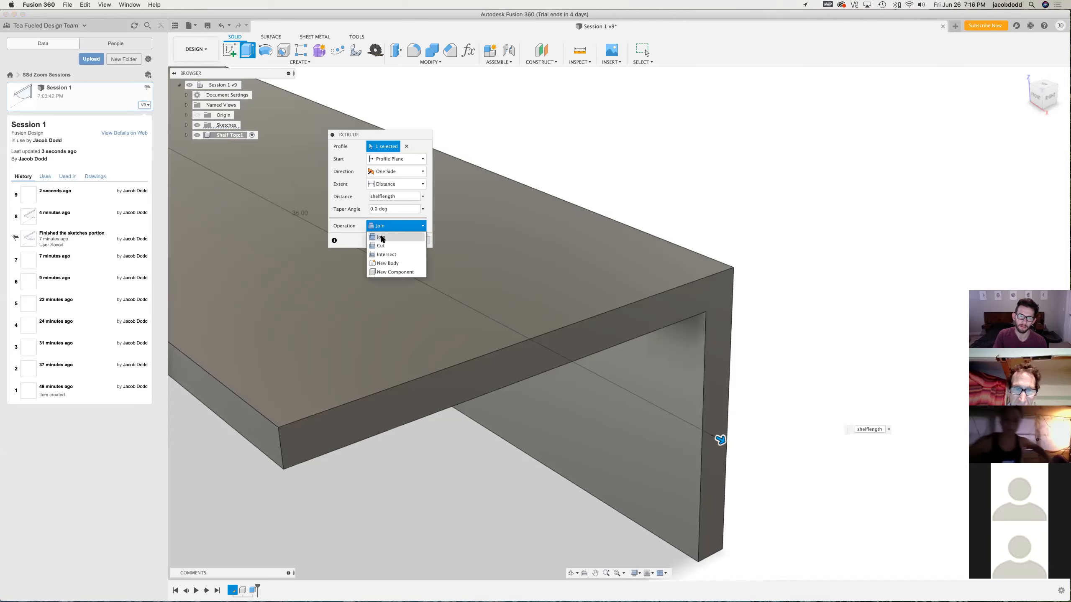
left_click(395, 271)
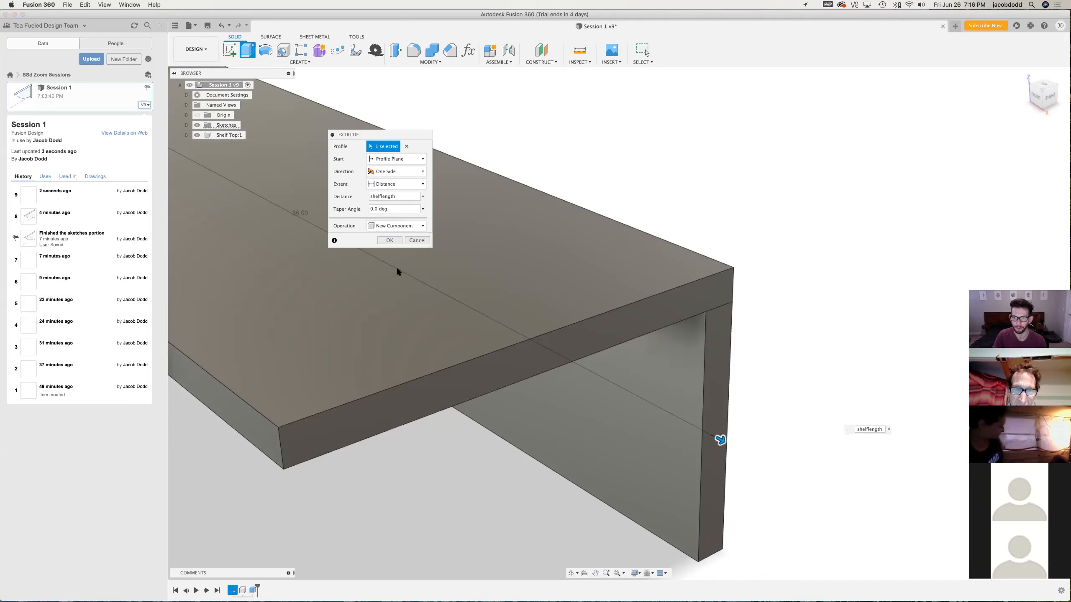
scroll(715, 316, "up", 1)
scroll(714, 314, "up", 5)
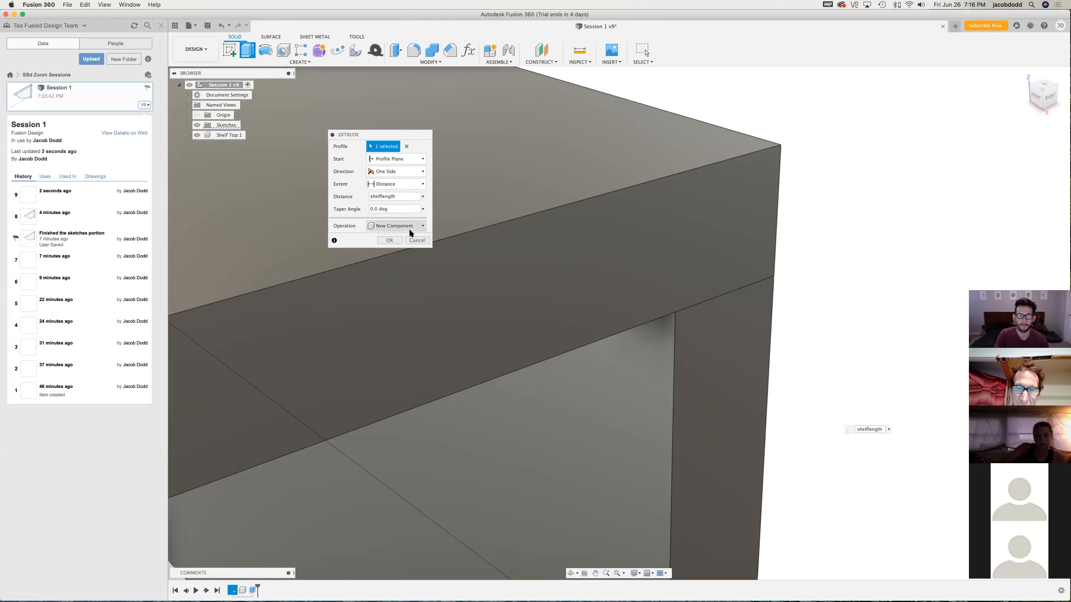
scroll(855, 433, "down", 3)
scroll(854, 433, "down", 5)
scroll(290, 330, "down", 3)
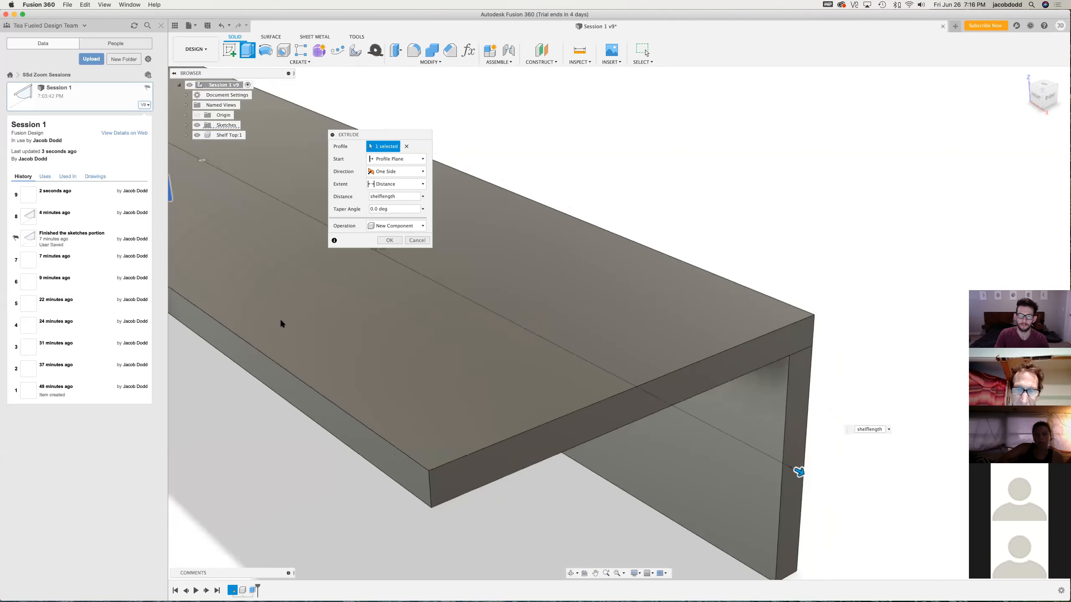
scroll(774, 539, "down", 3)
scroll(774, 539, "down", 2)
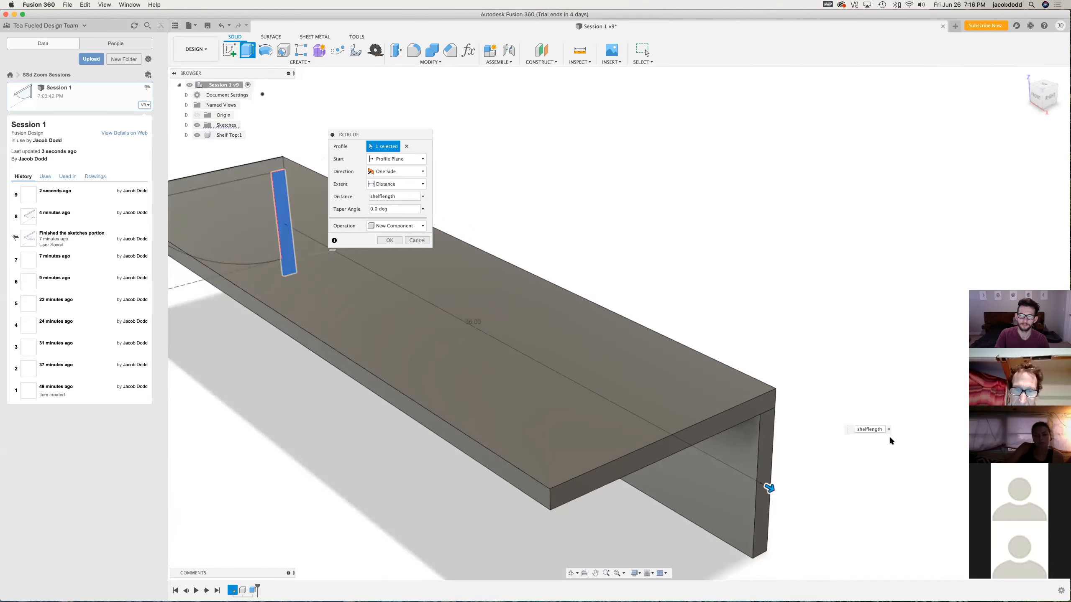
scroll(875, 491, "down", 2)
Try the New Body and Join operations on the back strip extrusion to compare their previews
left_click(422, 224)
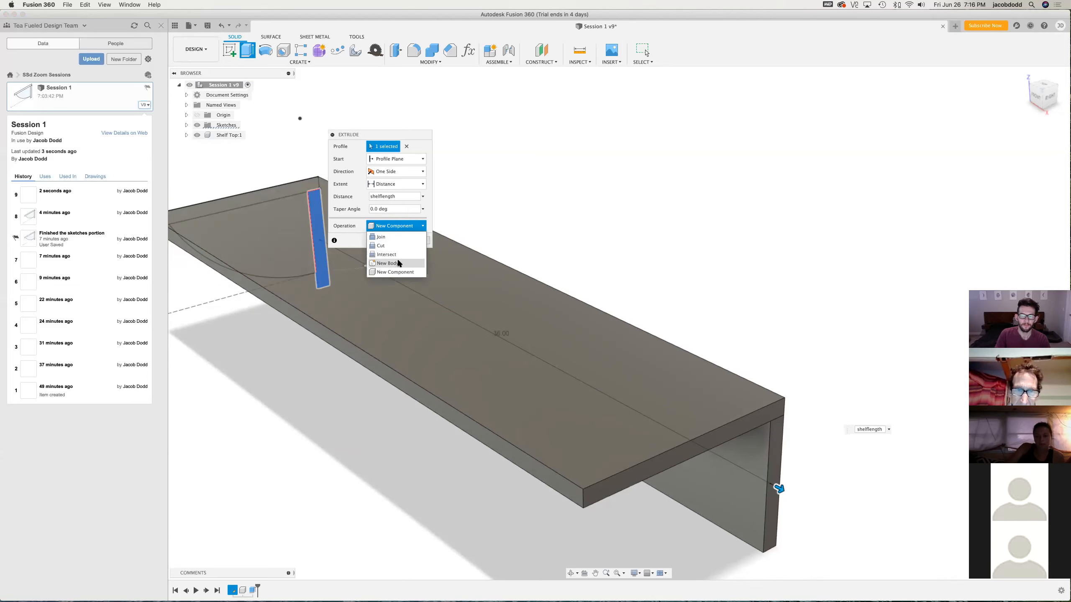
left_click(409, 263)
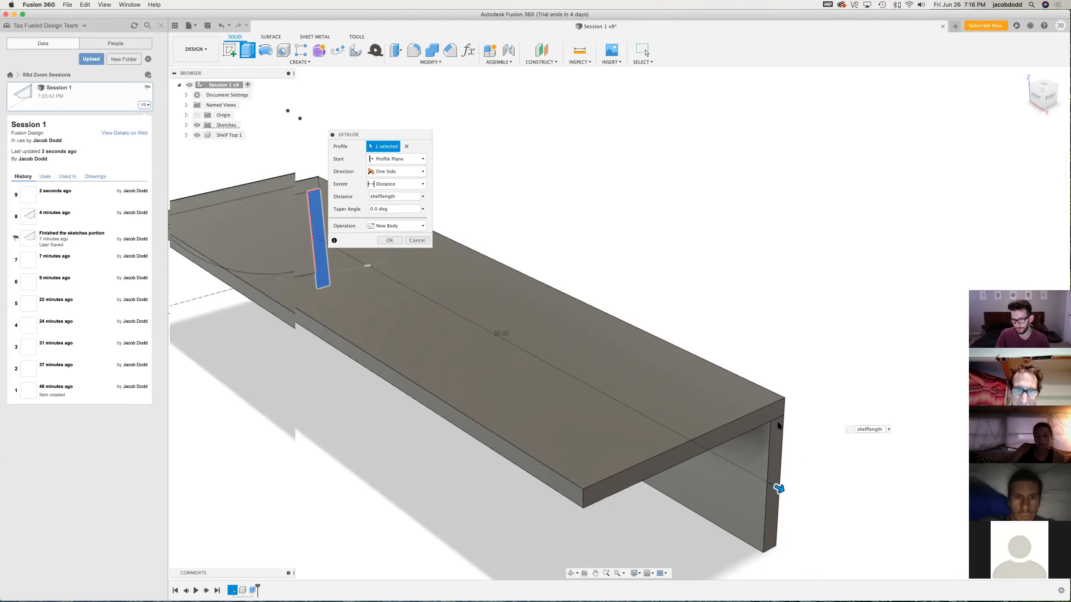
scroll(784, 438, "up", 4)
left_click(412, 226)
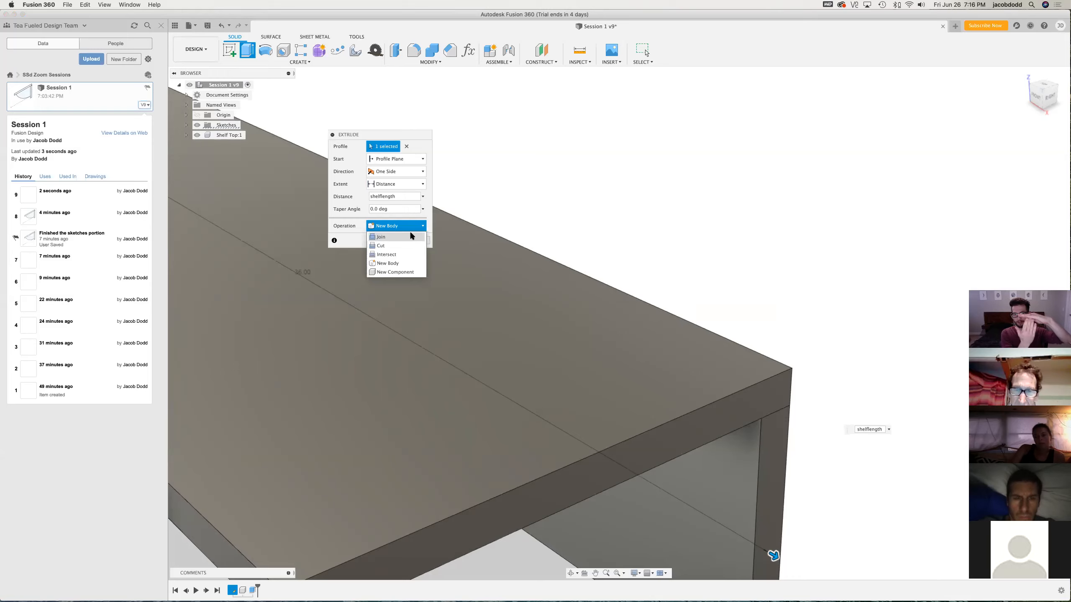
left_click(410, 237)
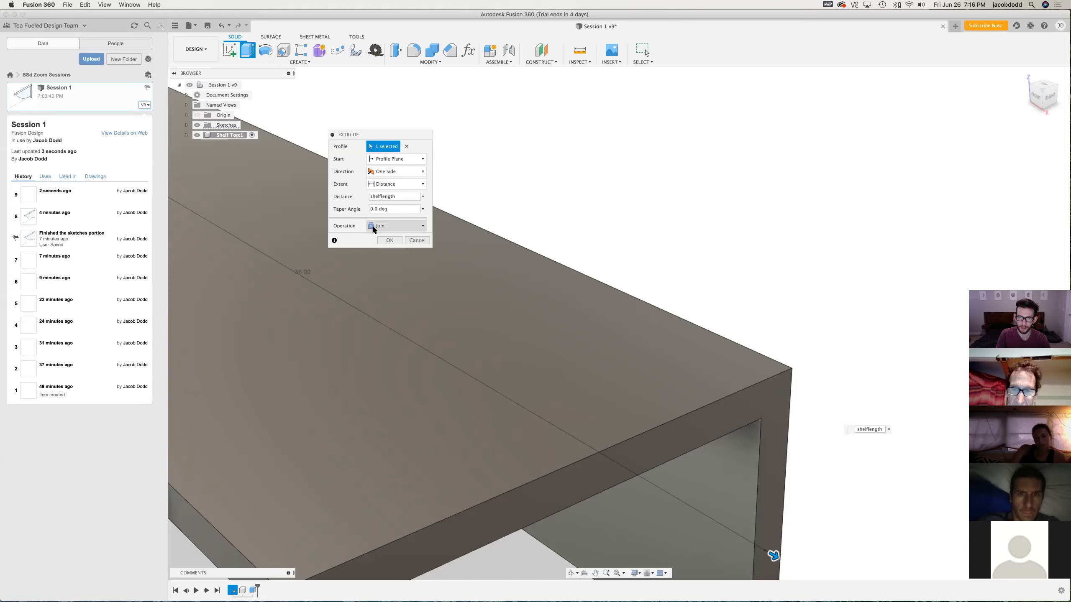
Set the back strip extrusion's operation to New Component and apply the extrusion
left_click(413, 228)
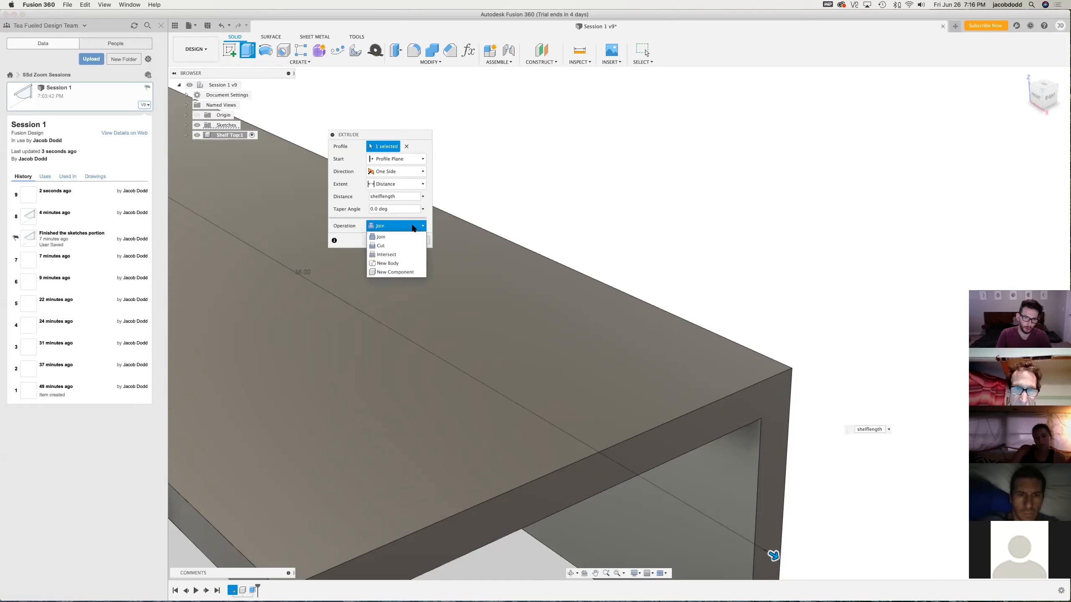
left_click(385, 272)
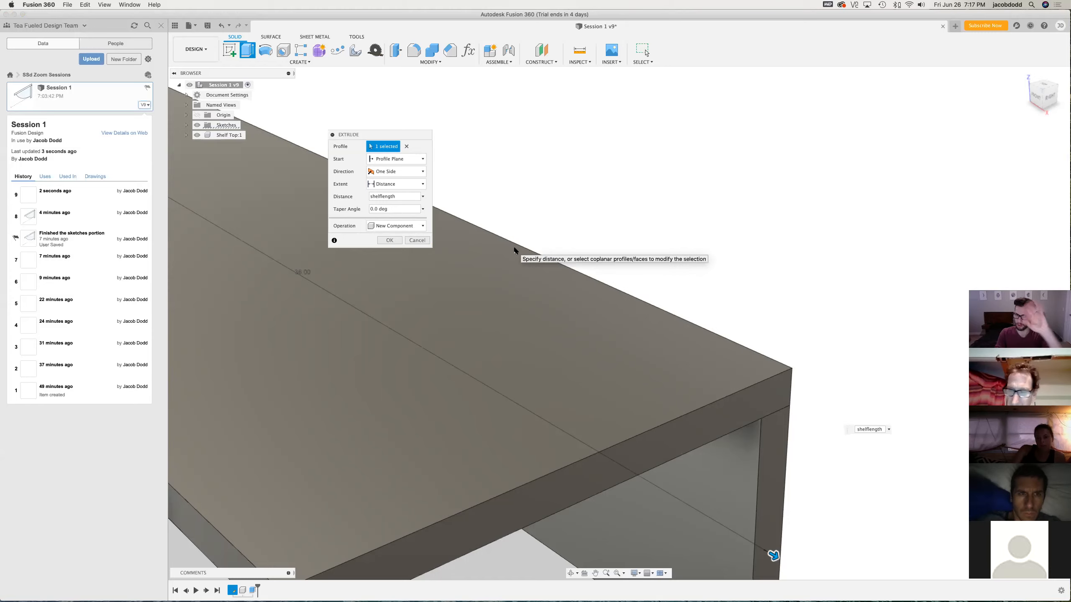
left_click(389, 241)
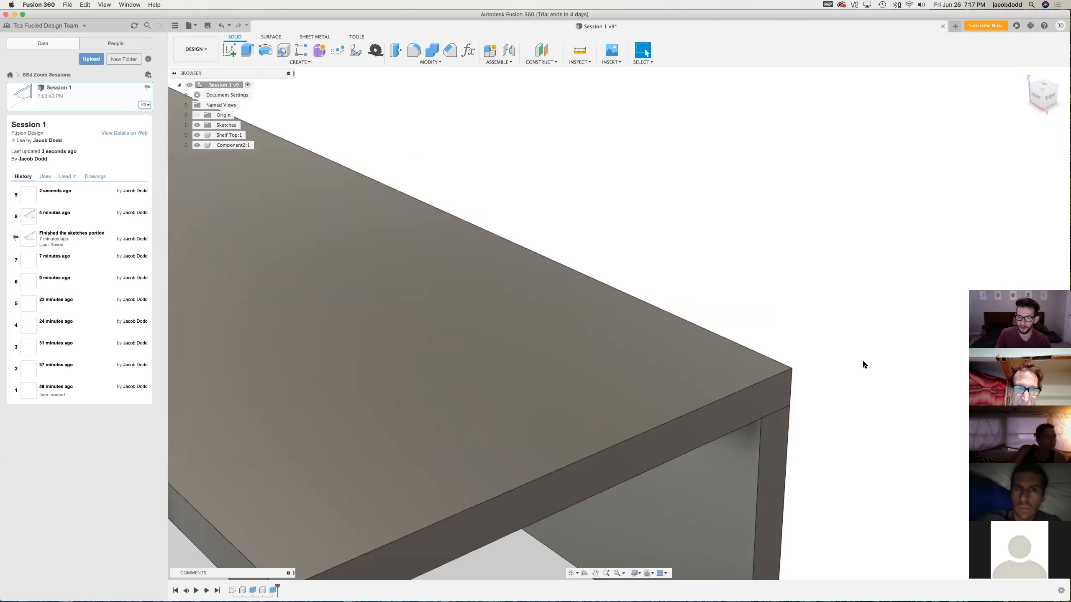
Edit the back strip's extrusion, set its extent to To Object ending at the shelf top's end face, and apply the edit
scroll(862, 362, "down", 3)
scroll(862, 361, "down", 3)
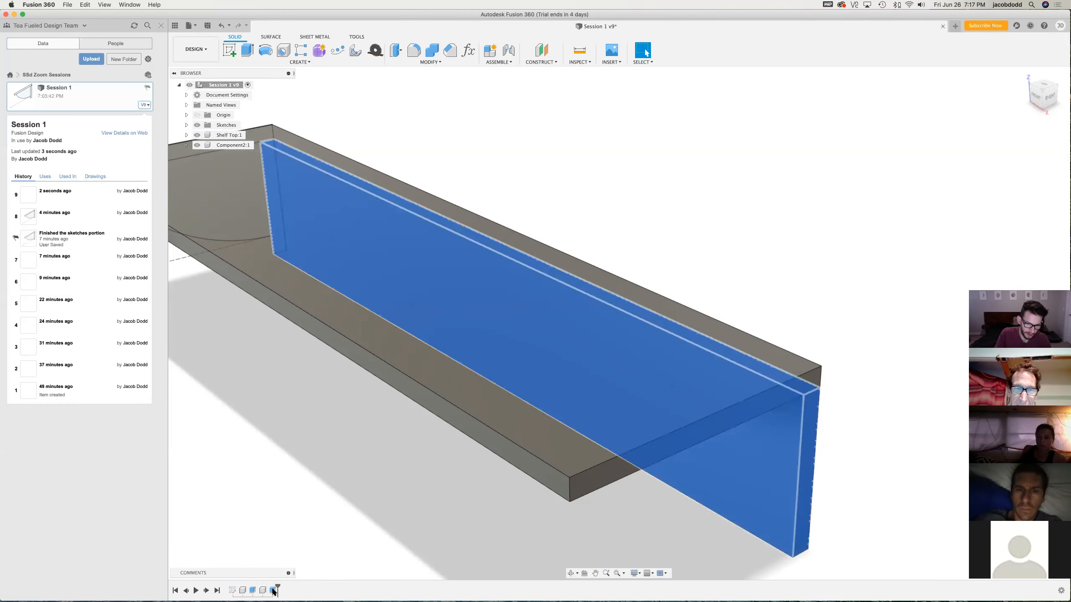
double_click(274, 589)
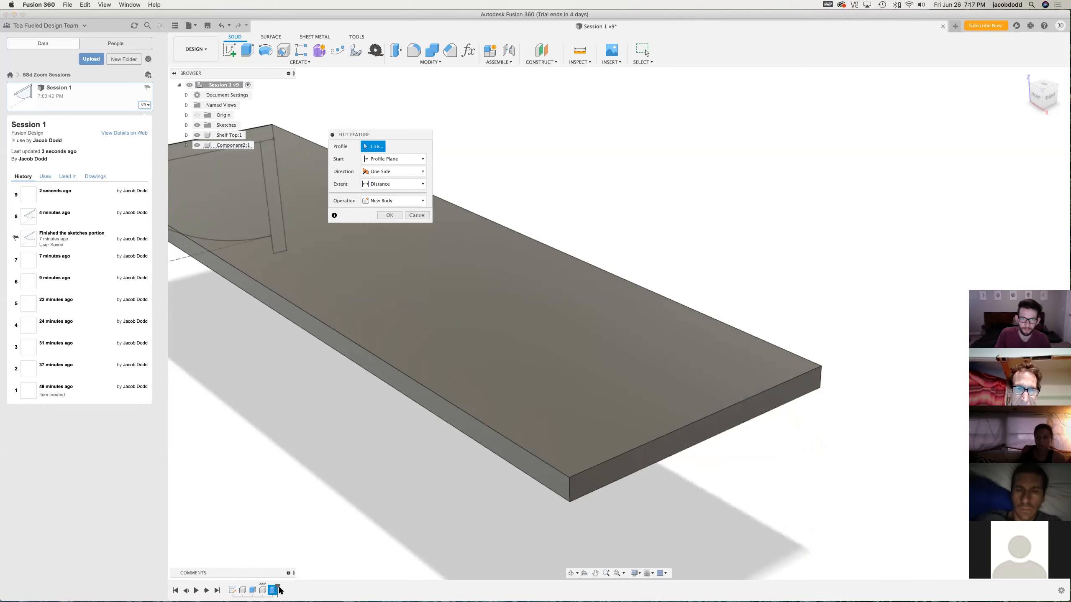
left_click(379, 186)
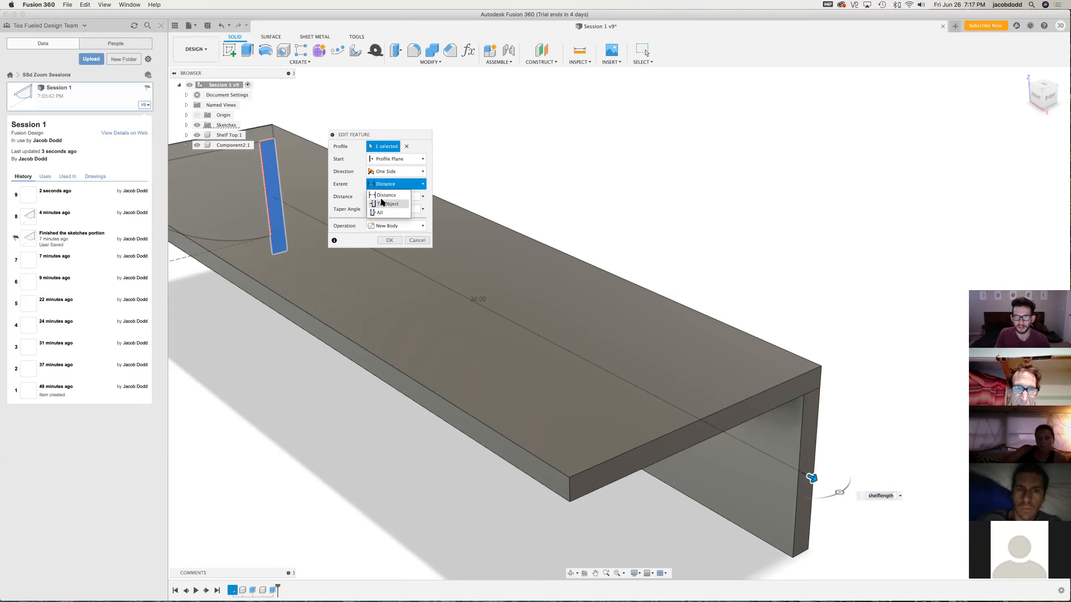
key("F2")
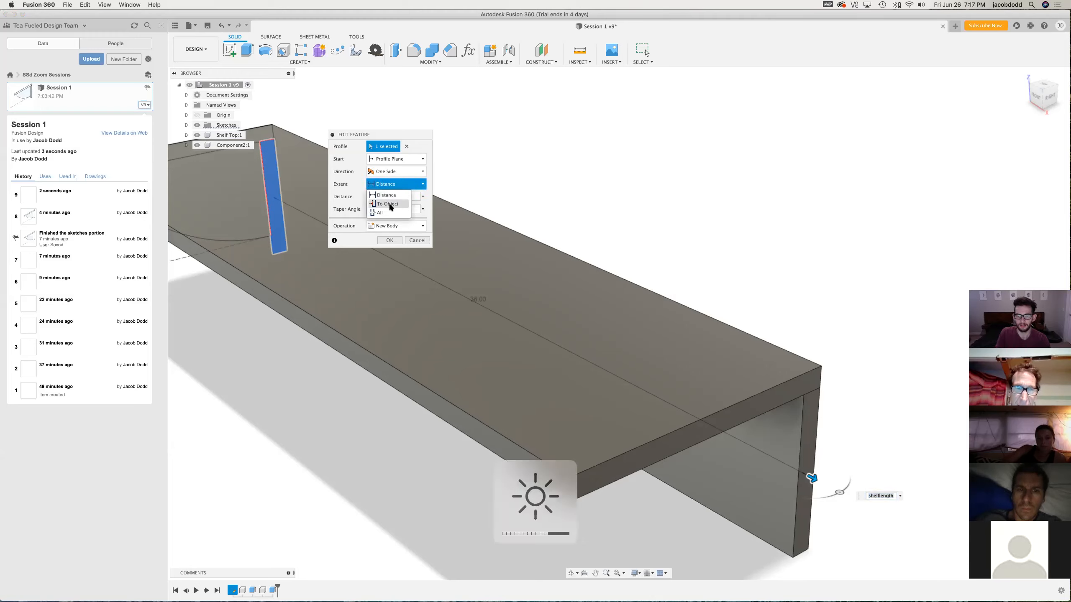
left_click(389, 204)
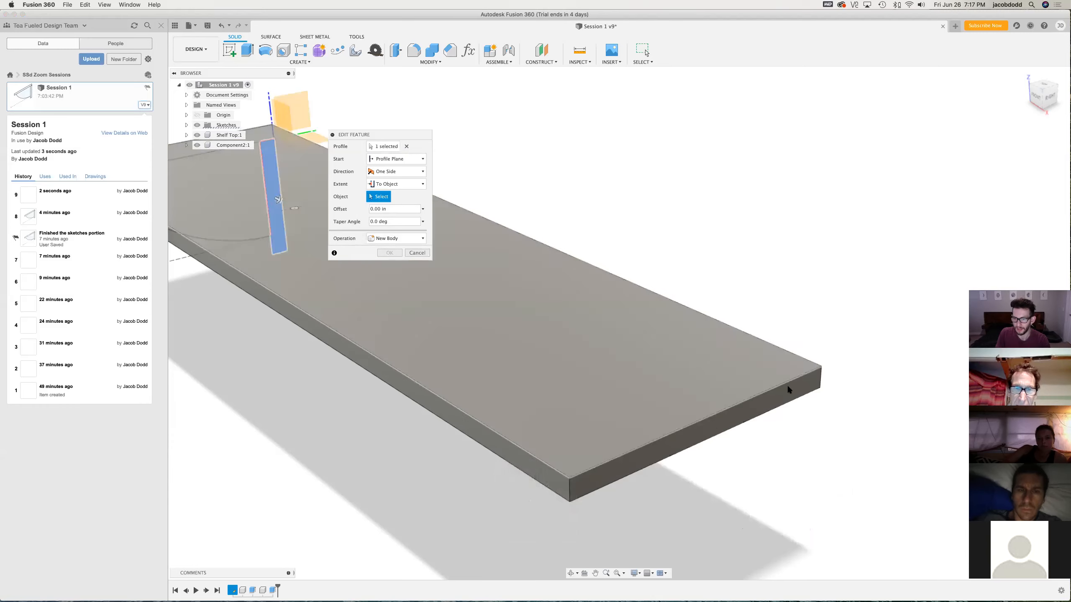
left_click(809, 387)
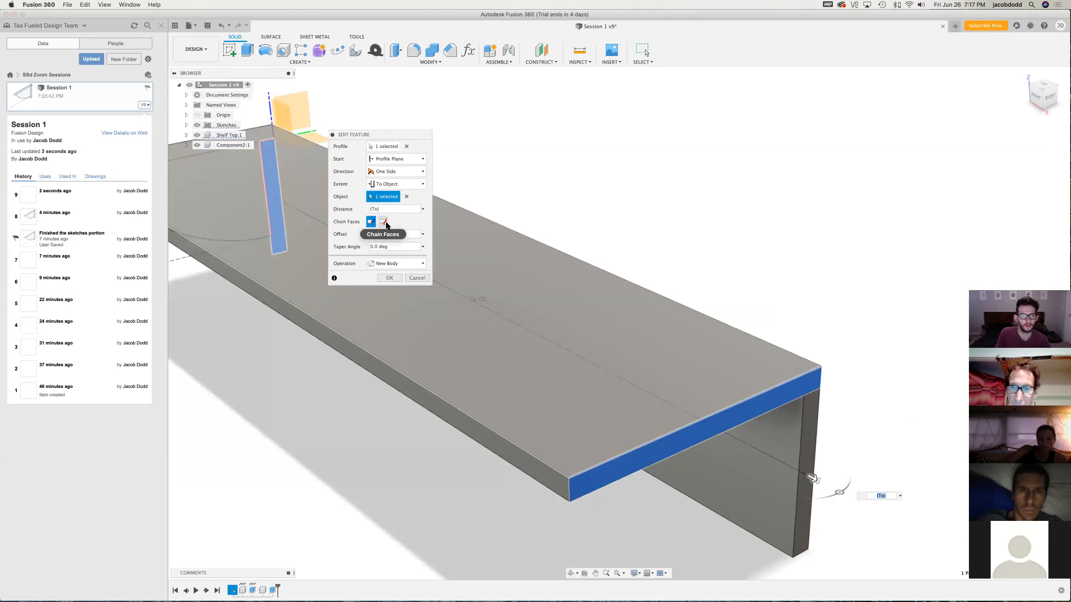
left_click(396, 280)
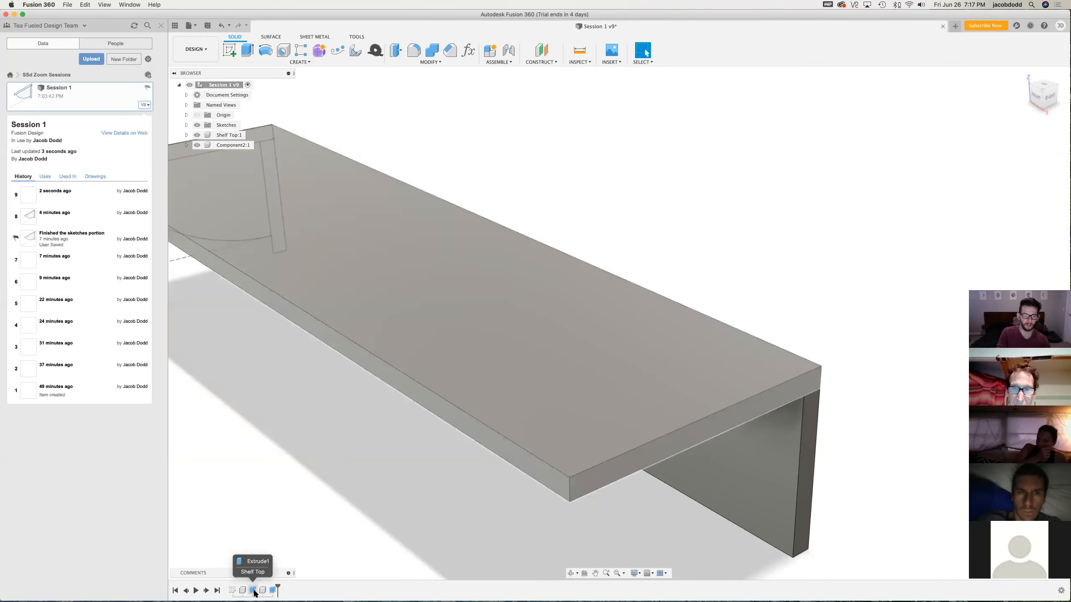
Edit the shelf top's extrusion to a distance of shelflength / 2 and check that the back strip follows
double_click(251, 591)
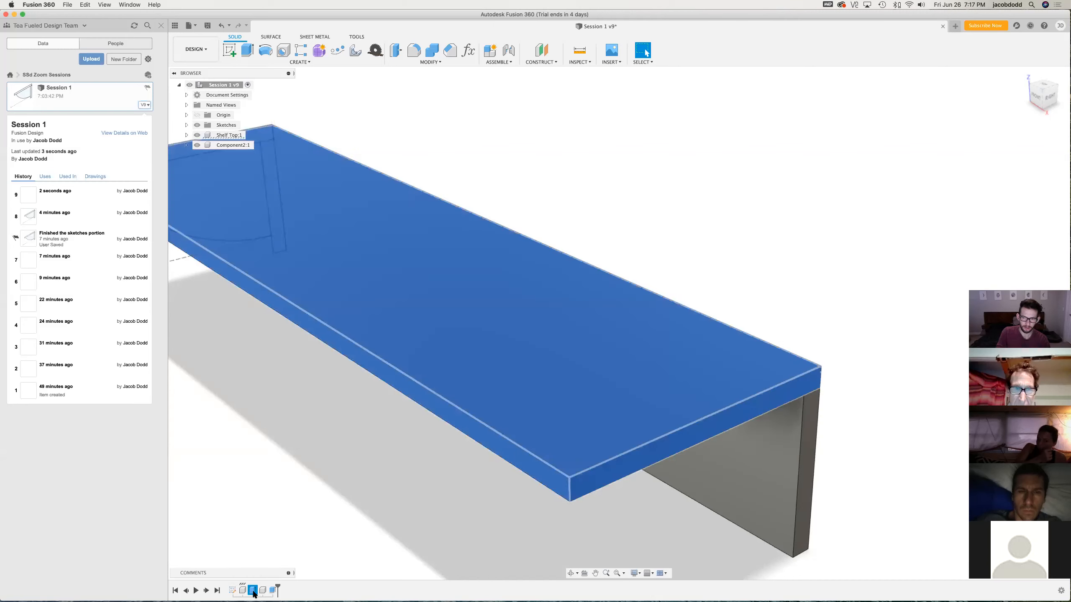
double_click(412, 196)
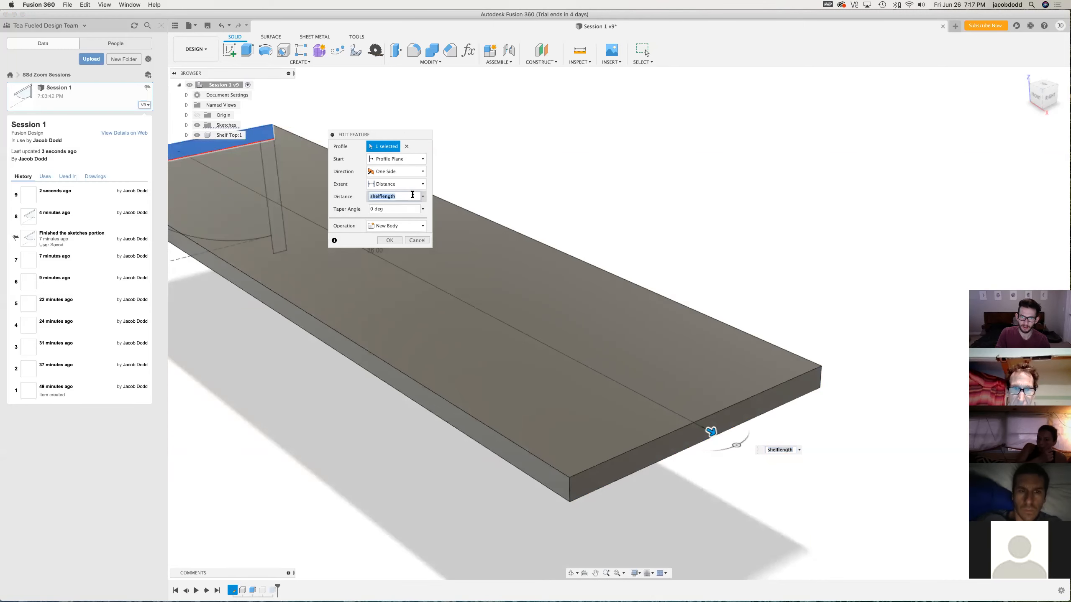
left_click(413, 195)
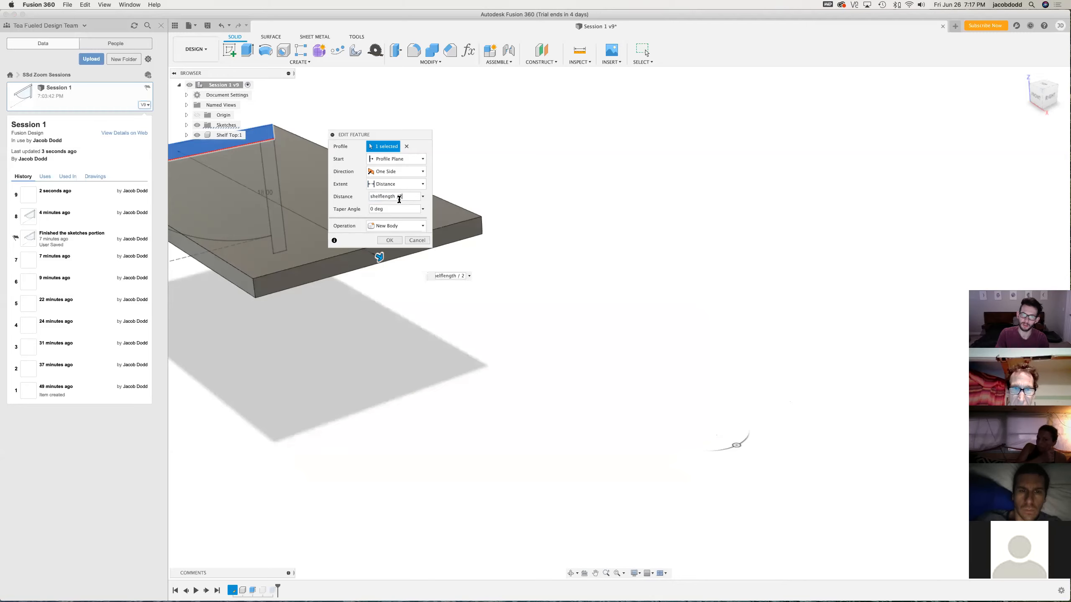
left_click(397, 239)
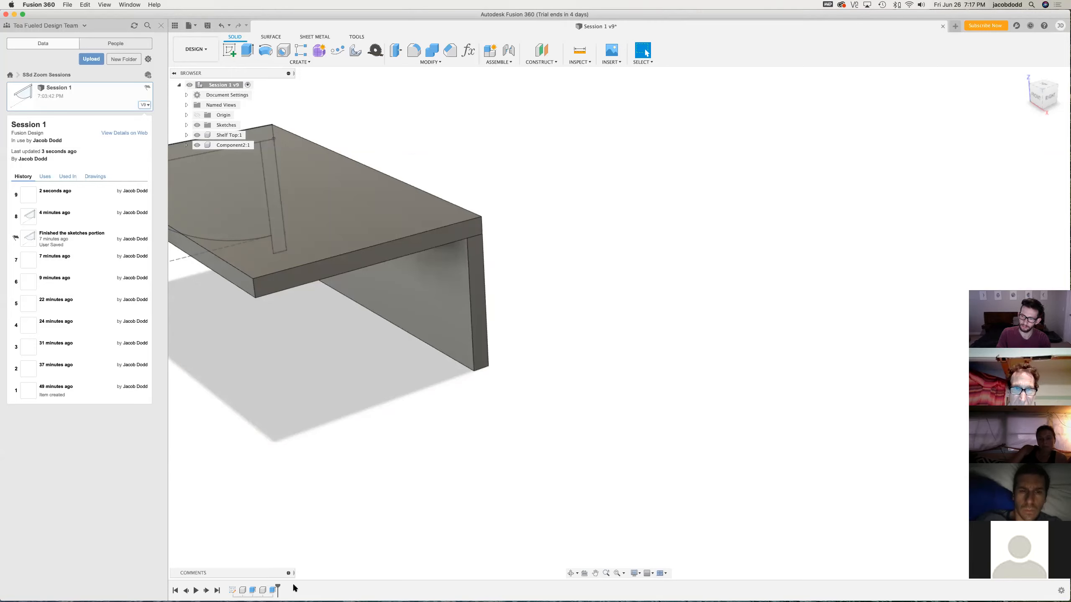
scroll(741, 563, "down", 5)
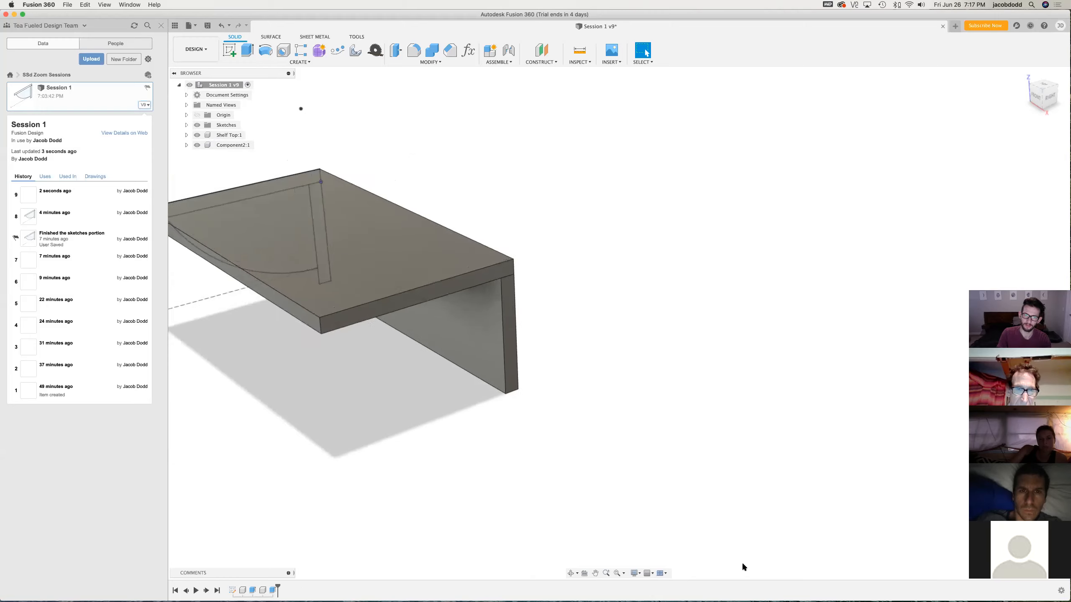
scroll(192, 415, "up", 5)
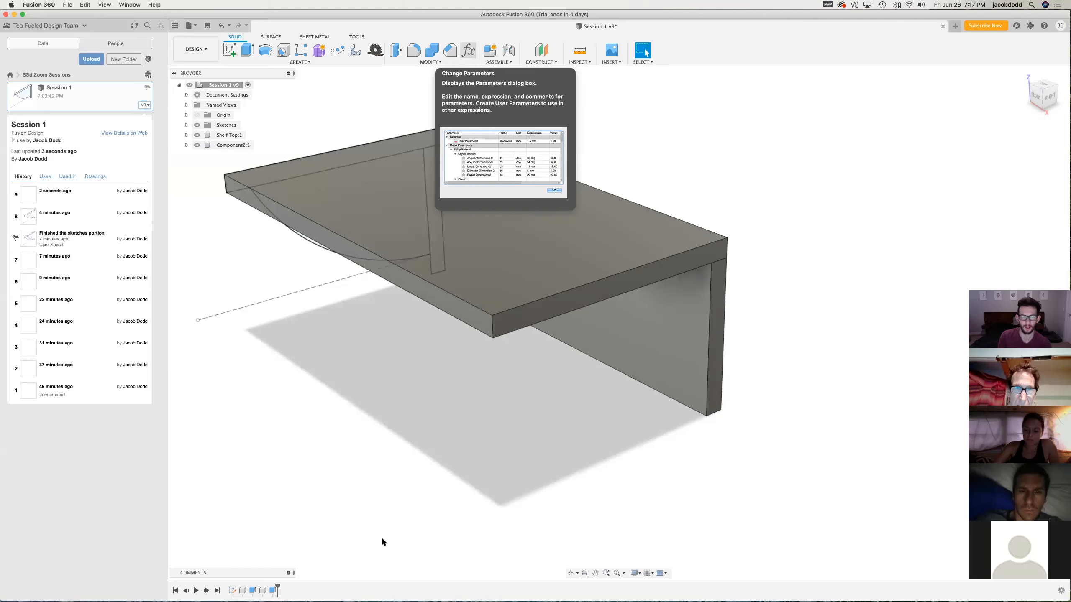
Set the shelf top's extrusion distance back to the full shelflength parameter and apply the edit
left_click(253, 590)
double_click(500, 332)
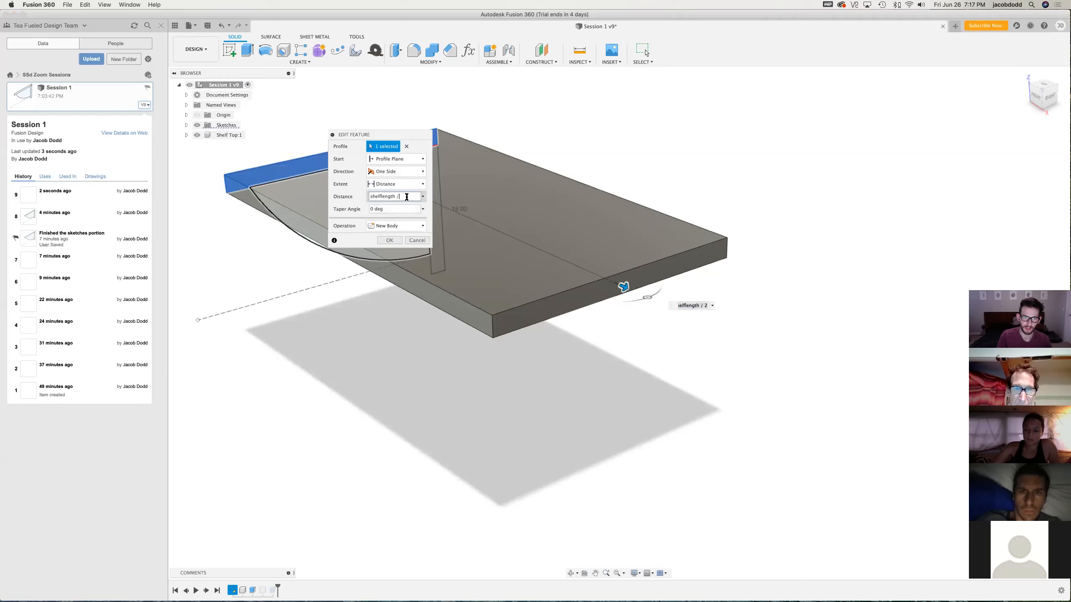
key("Return")
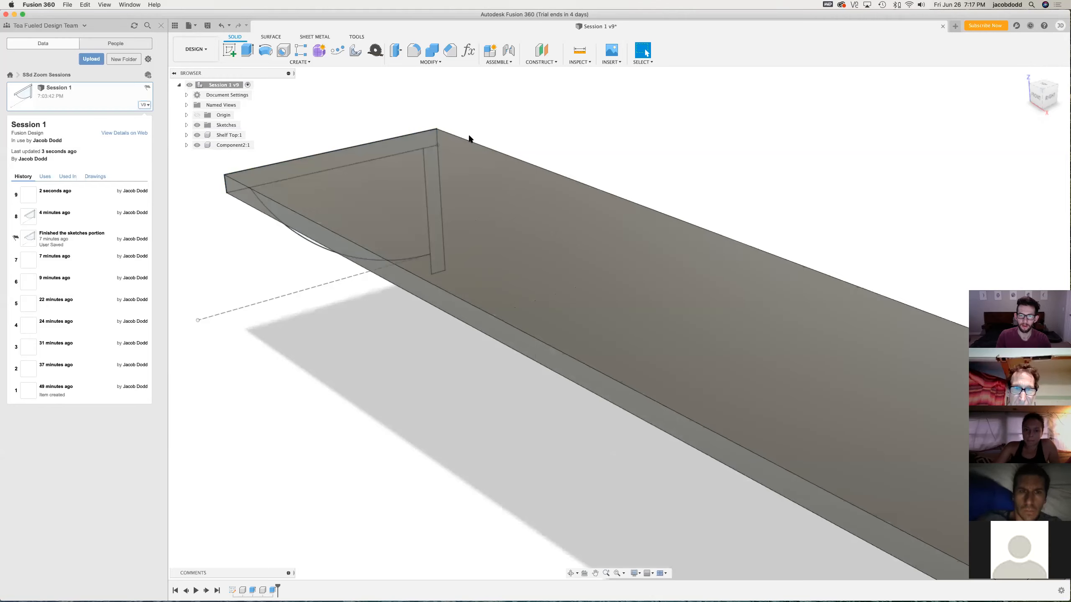
scroll(350, 190, "down", 2)
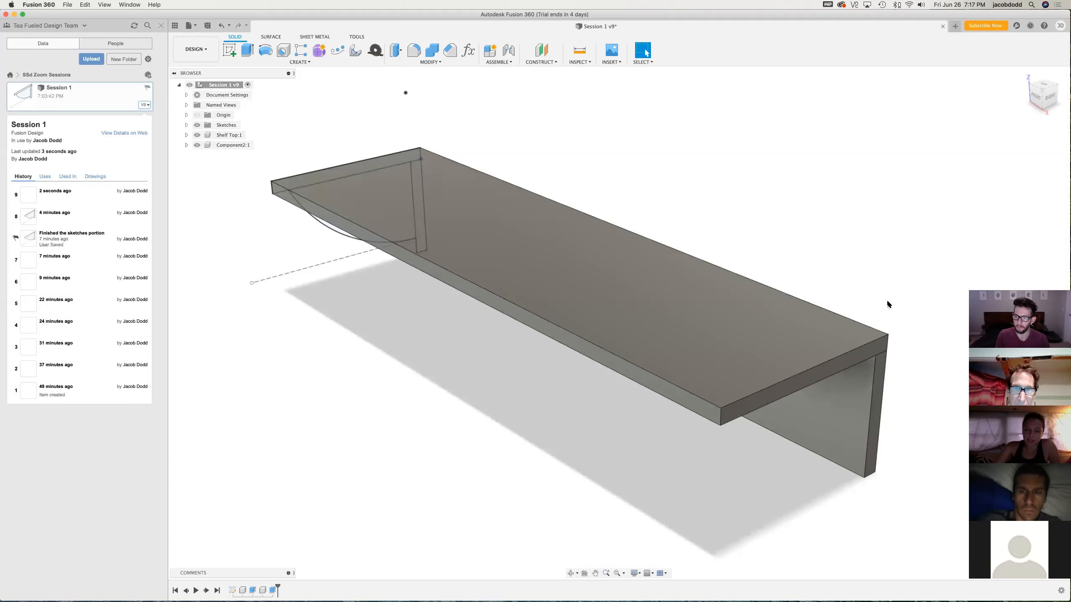
Save the design as a new version
scroll(890, 296, "down", 1)
scroll(499, 467, "down", 1)
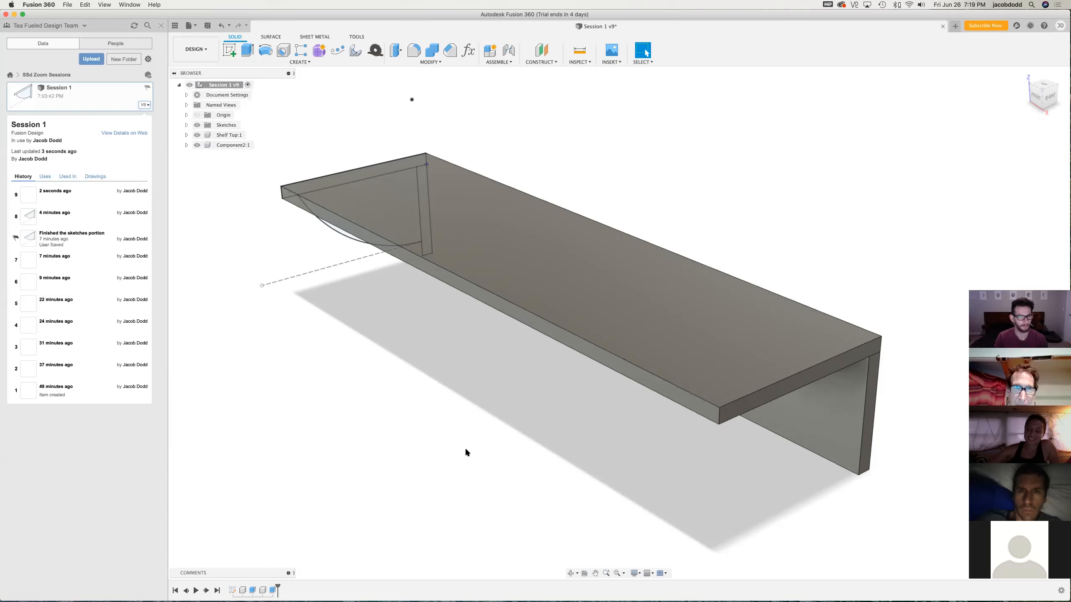
key("super+s")
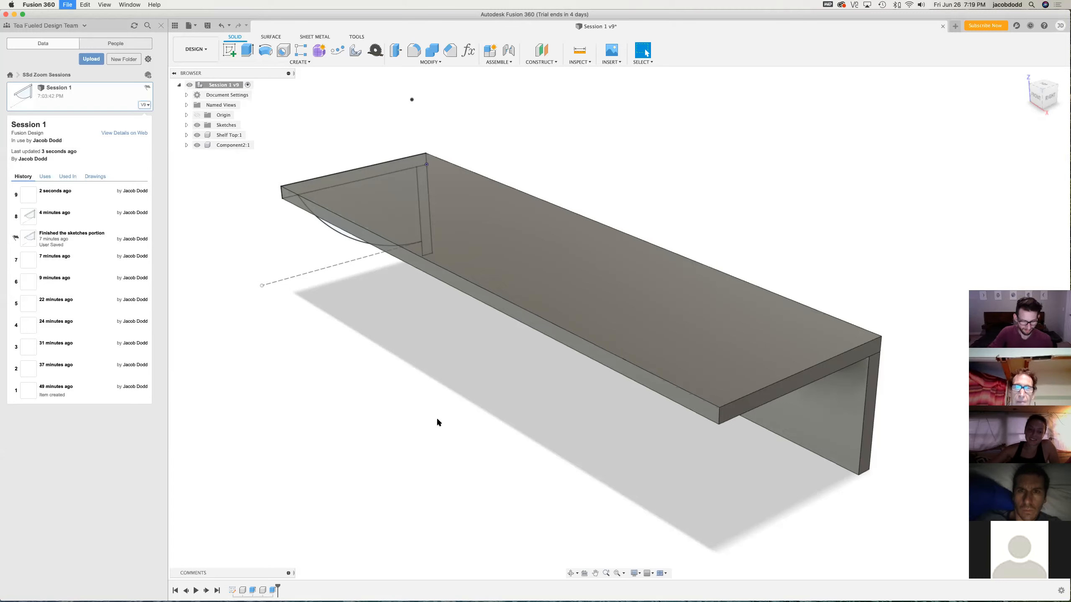
key("Return")
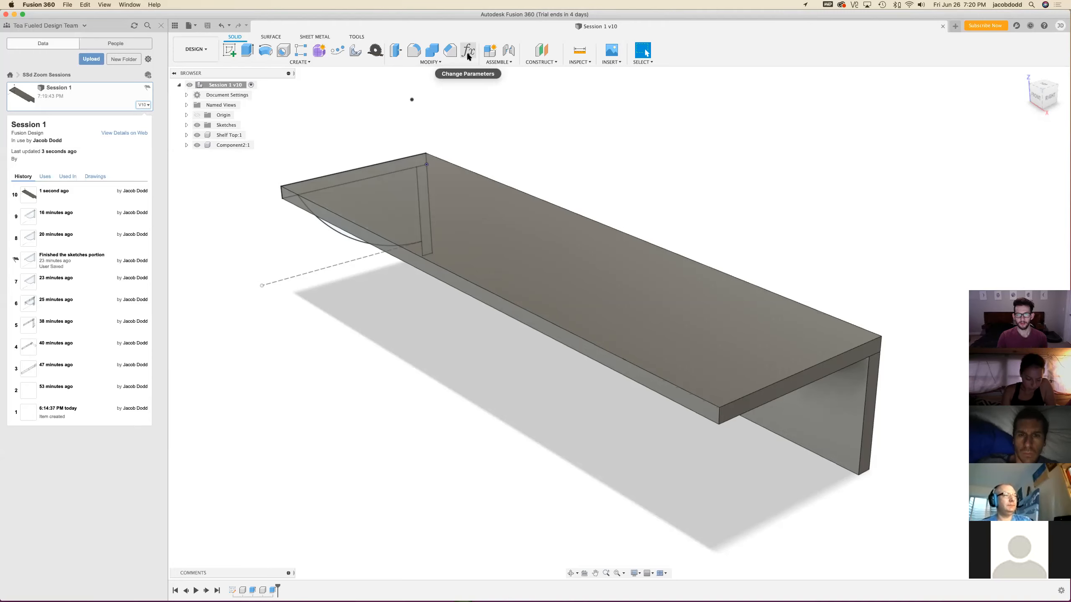
Edit the back strip's extrusion, set its extent to Distance with the value shelflength, and apply the edit
double_click(274, 590)
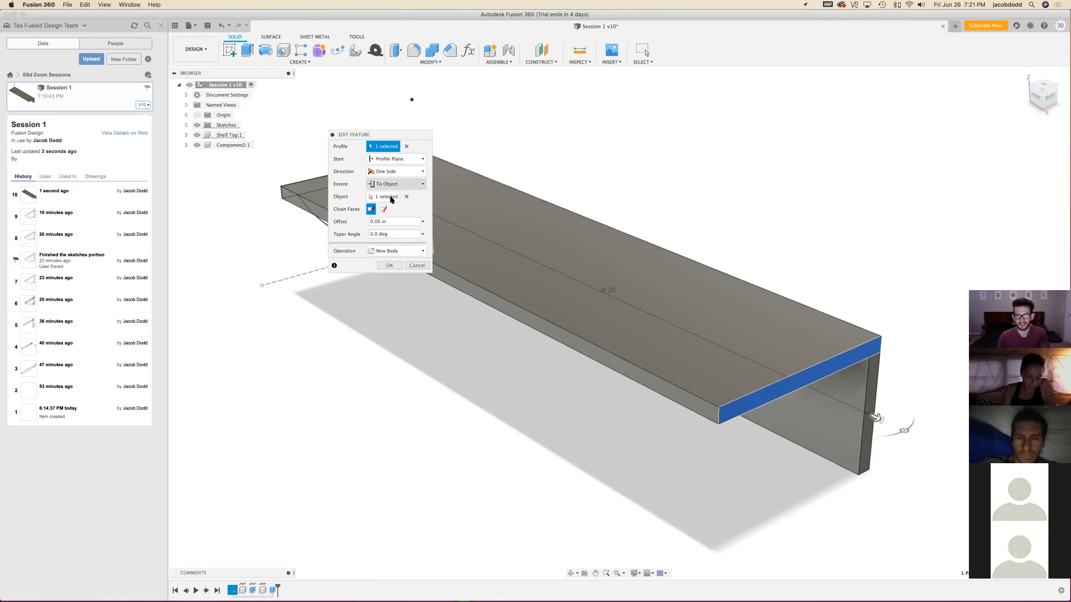
left_click(397, 184)
left_click(396, 195)
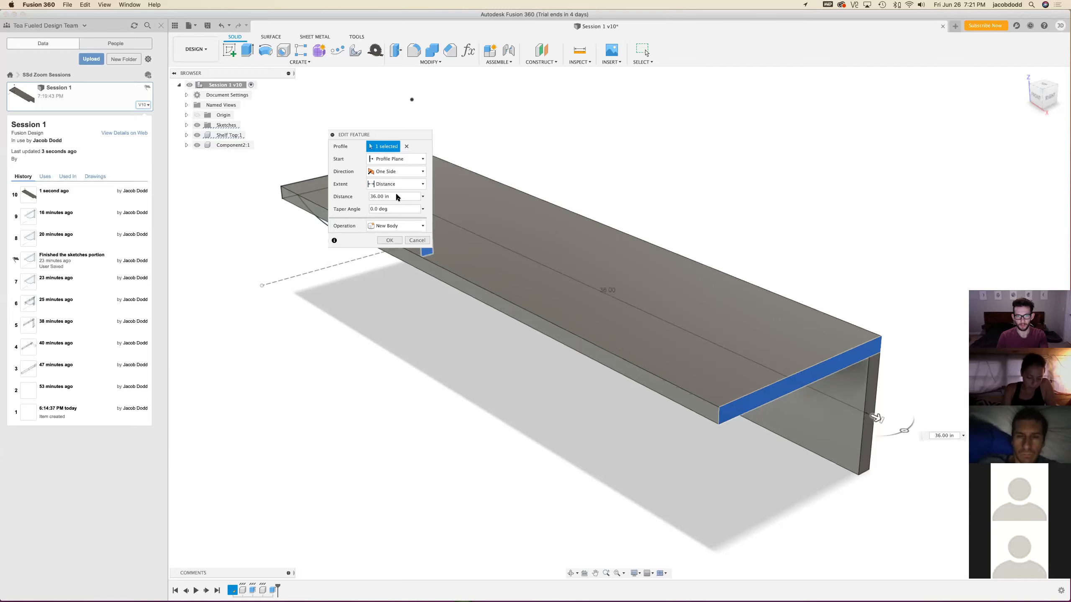
double_click(408, 195)
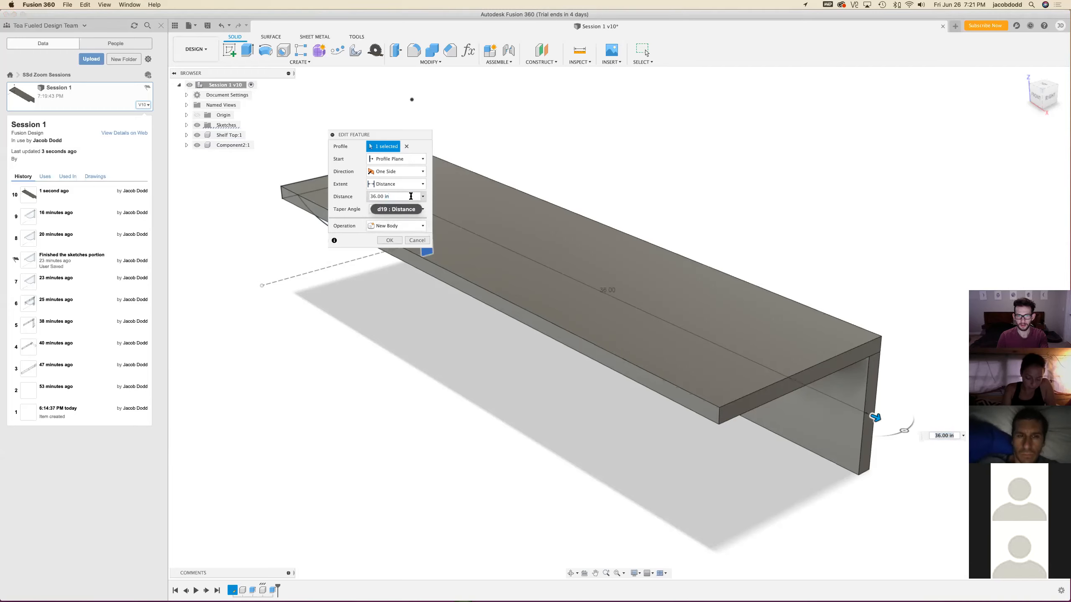
type("shel")
key("Down")
key("Return")
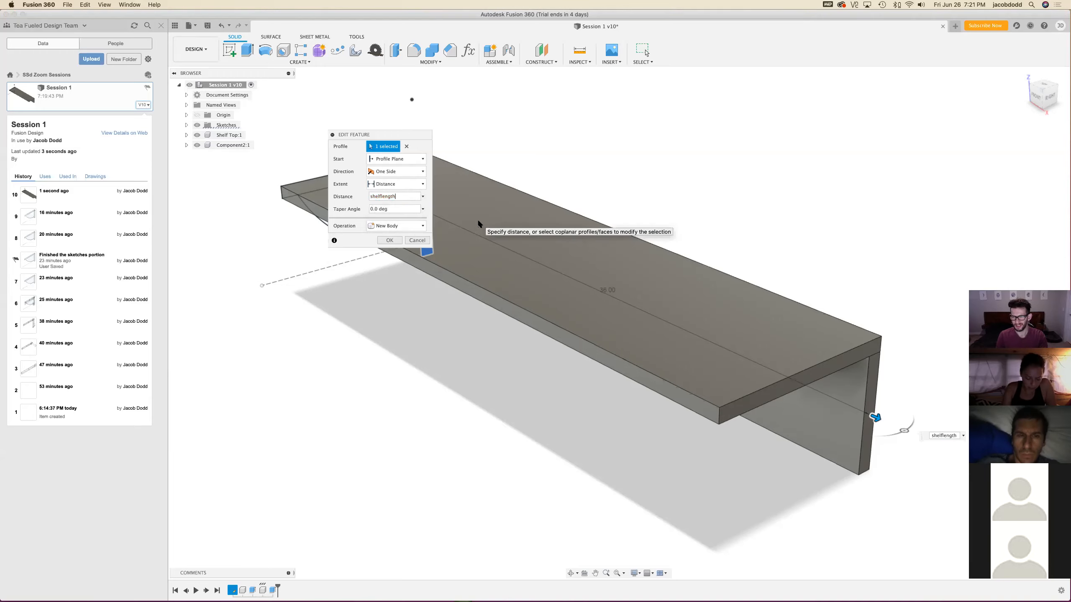
left_click(391, 241)
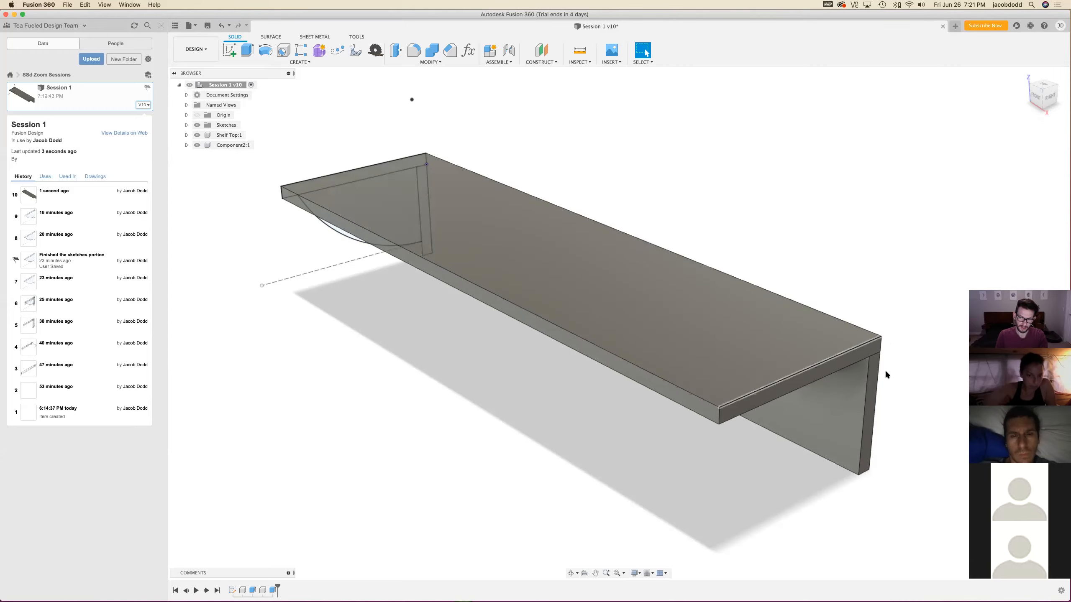
Set the back strip extrusion's extent to To Object, ending at the shelf top's end face, and apply the edit
double_click(271, 591)
left_click(422, 184)
left_click(394, 191)
key("Down")
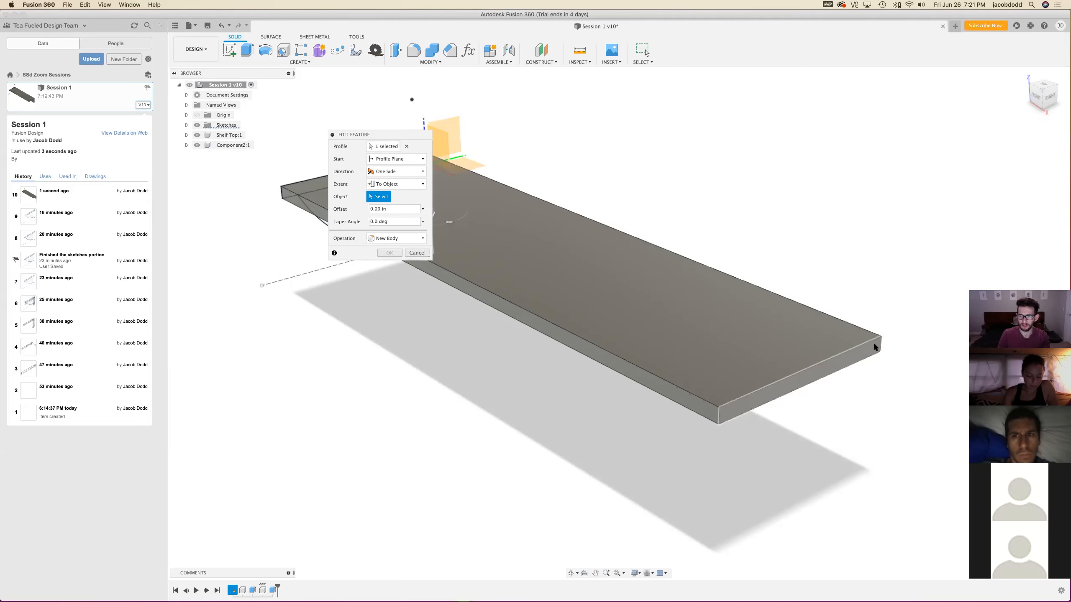
left_click(874, 348)
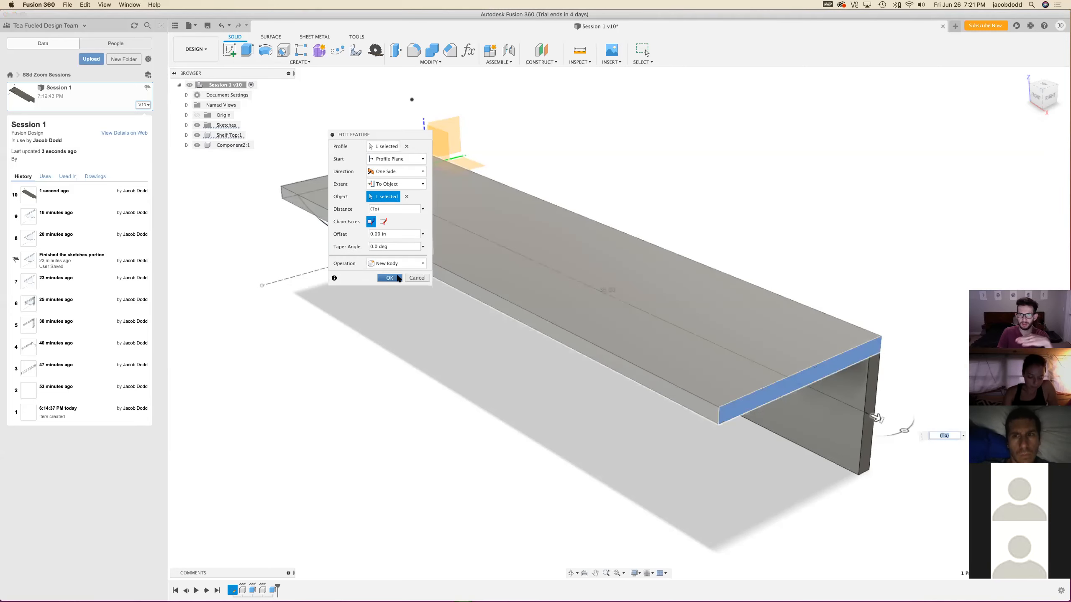
left_click(393, 279)
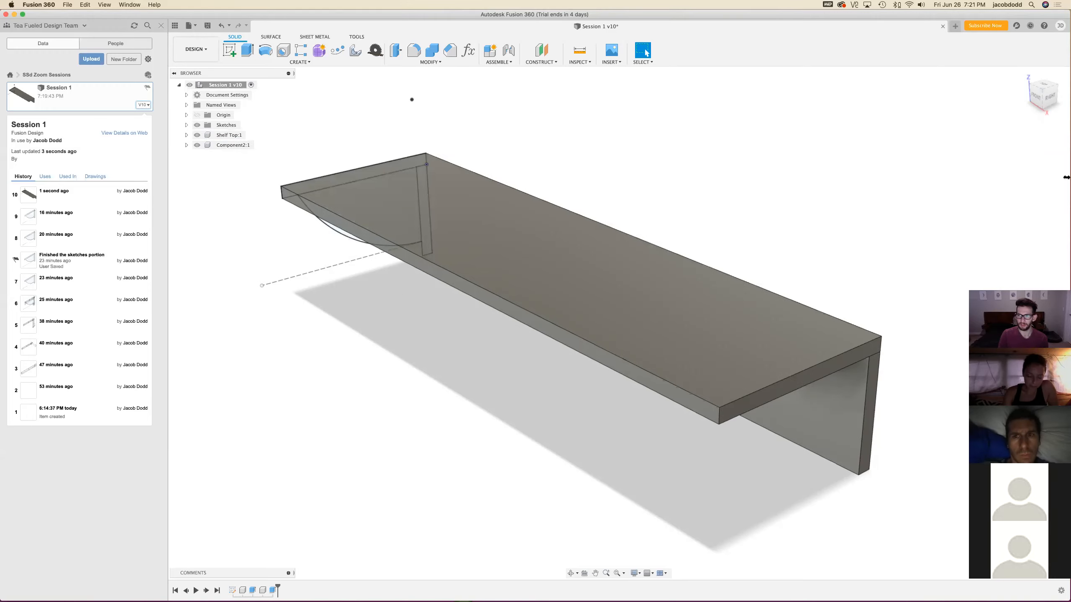
Rename the back strip's component as Backer
left_click(1052, 87)
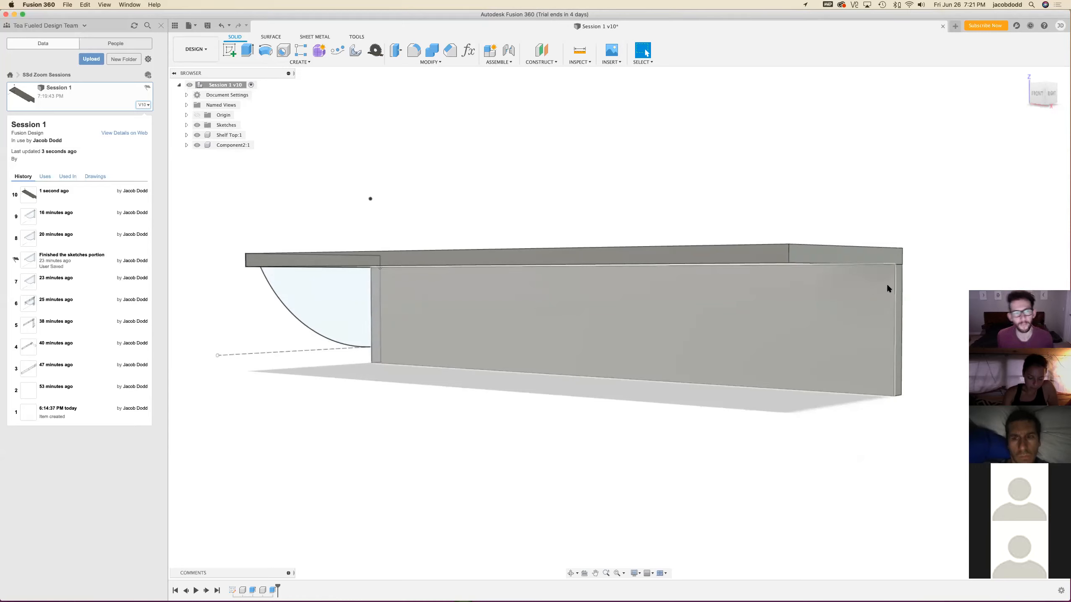
left_click(251, 147)
double_click(242, 148)
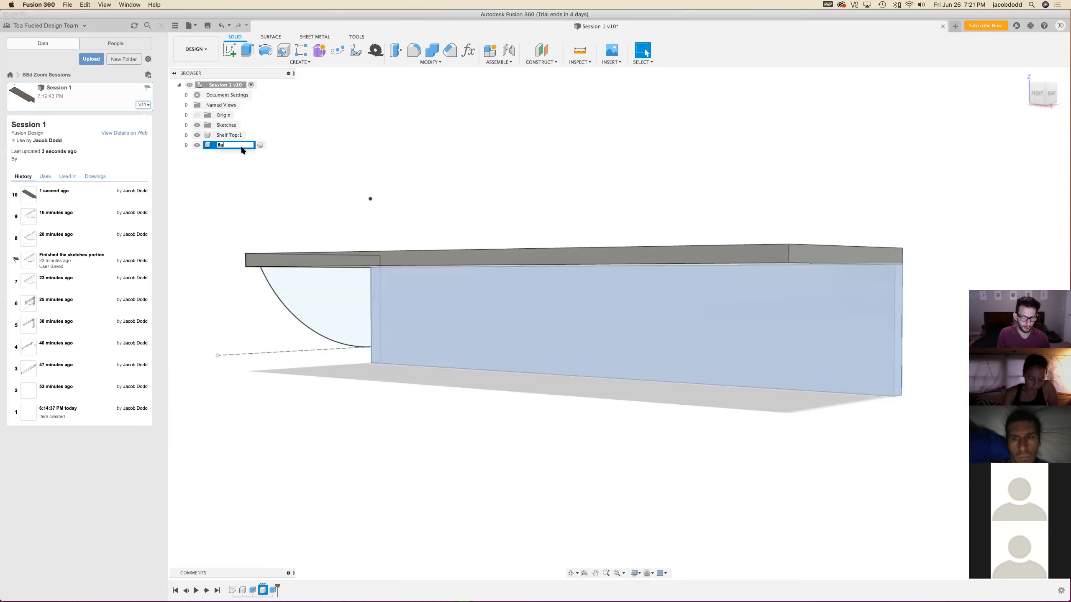
type("Backer")
key("Return")
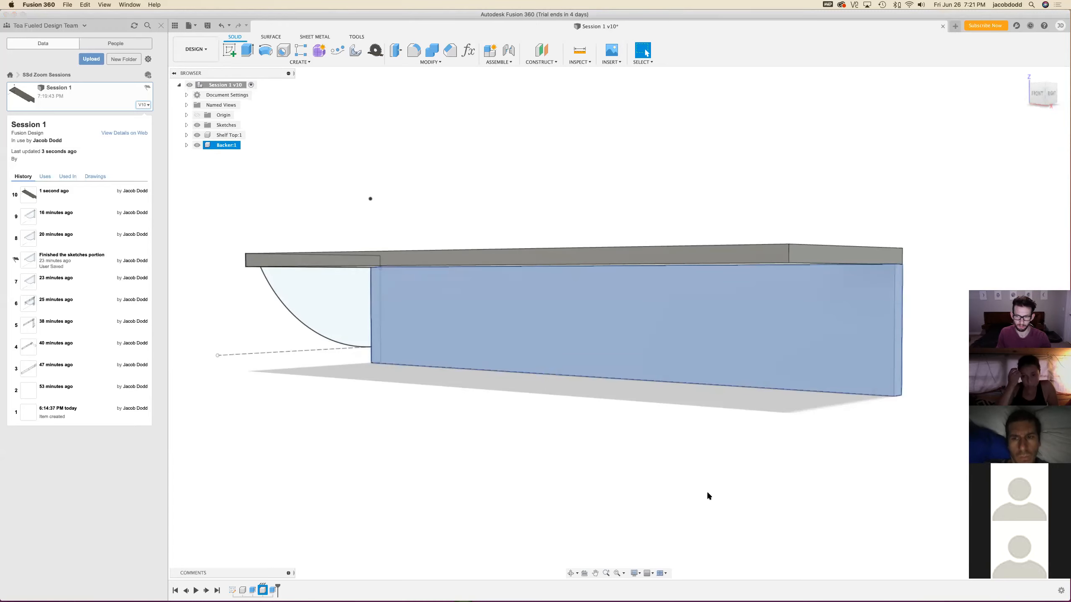
Try pasting a copy of the Backer component, cancel its move, and undo both the paste and the rename
key("super+v")
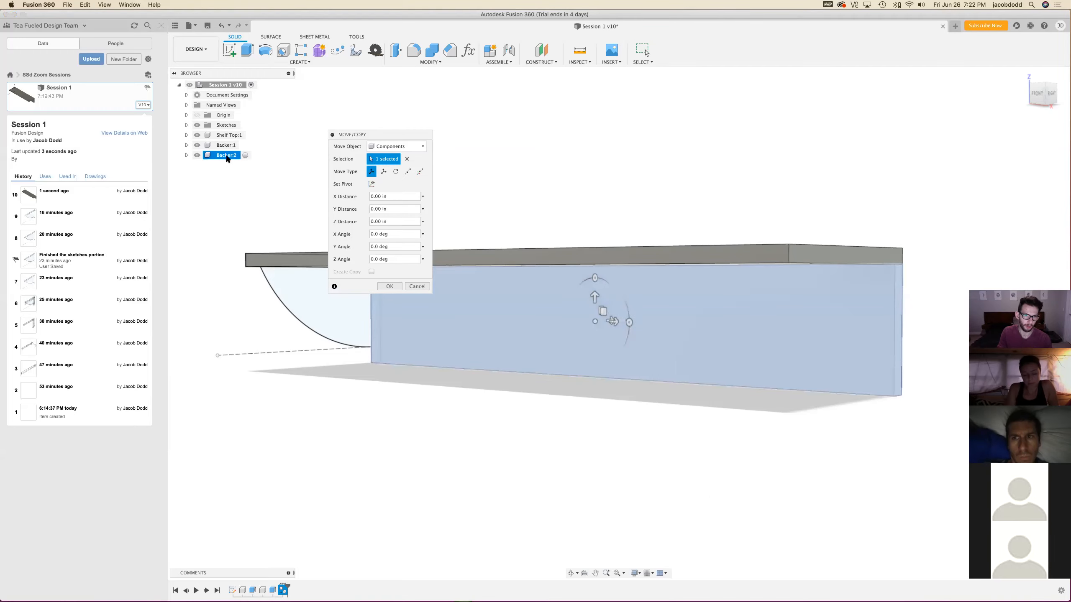
left_click(417, 286)
key("super+z")
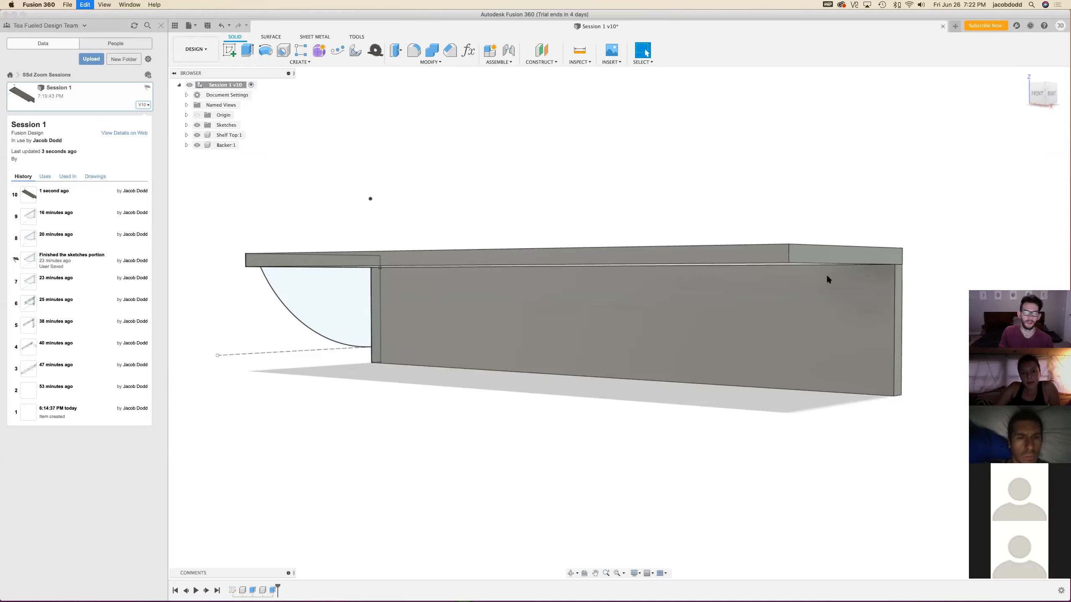
key("super+z")
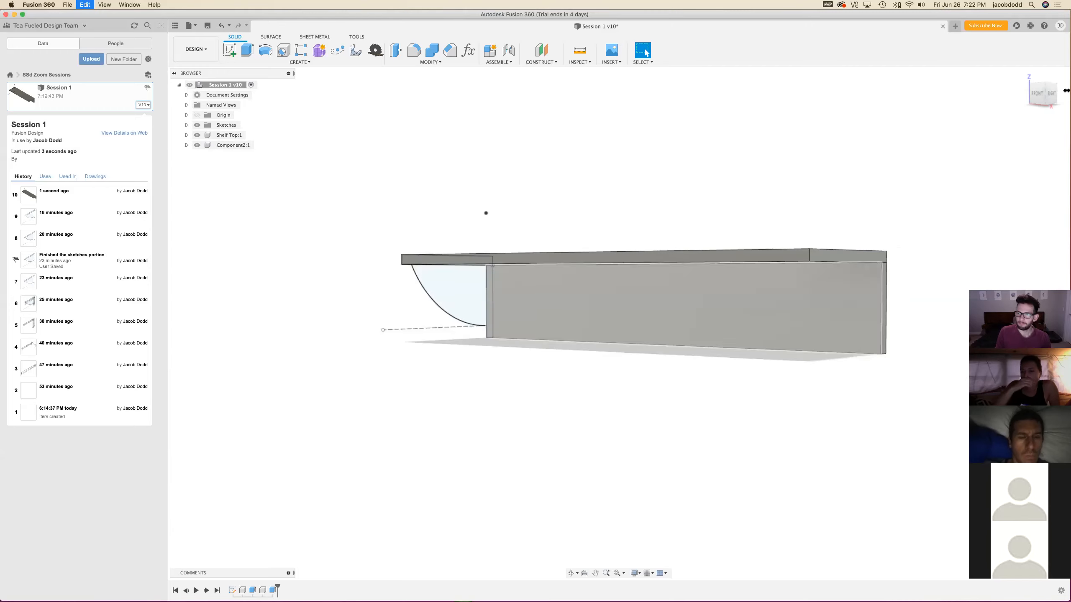
Try extruding the curved bracket profile under the shelf top to one side, with its distance set to thickness
left_click_drag(1037, 91, 1033, 96)
middle_click_drag(618, 324, 793, 301, "shift")
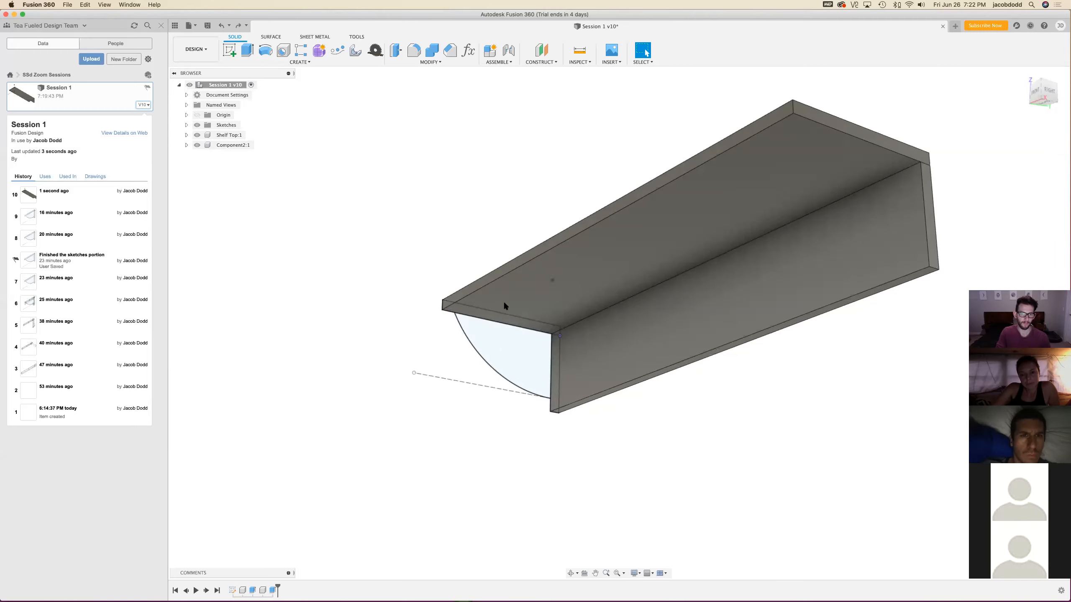
key("e")
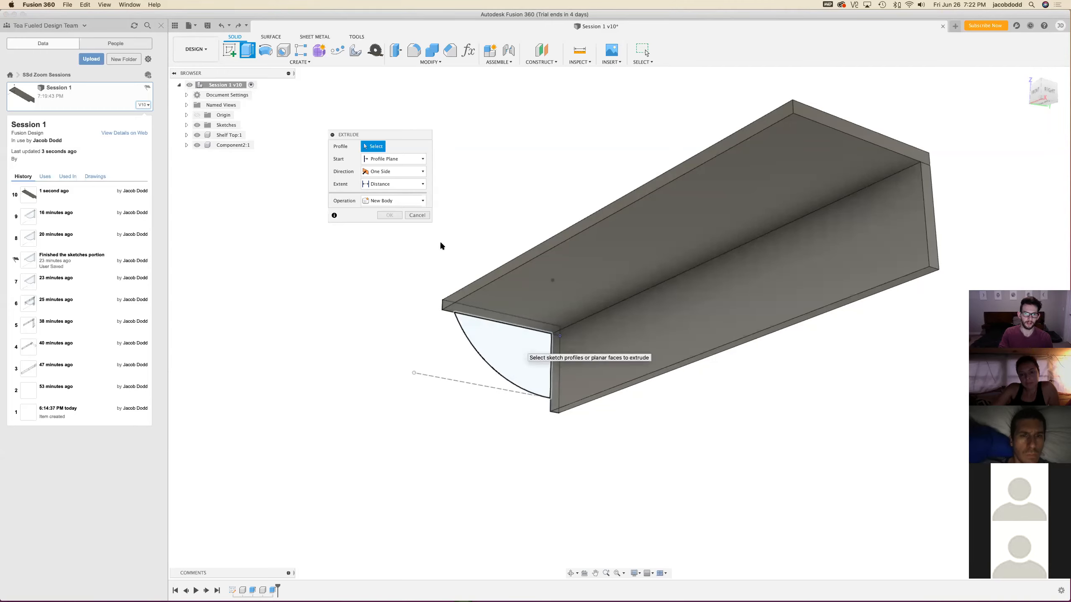
left_click(505, 368)
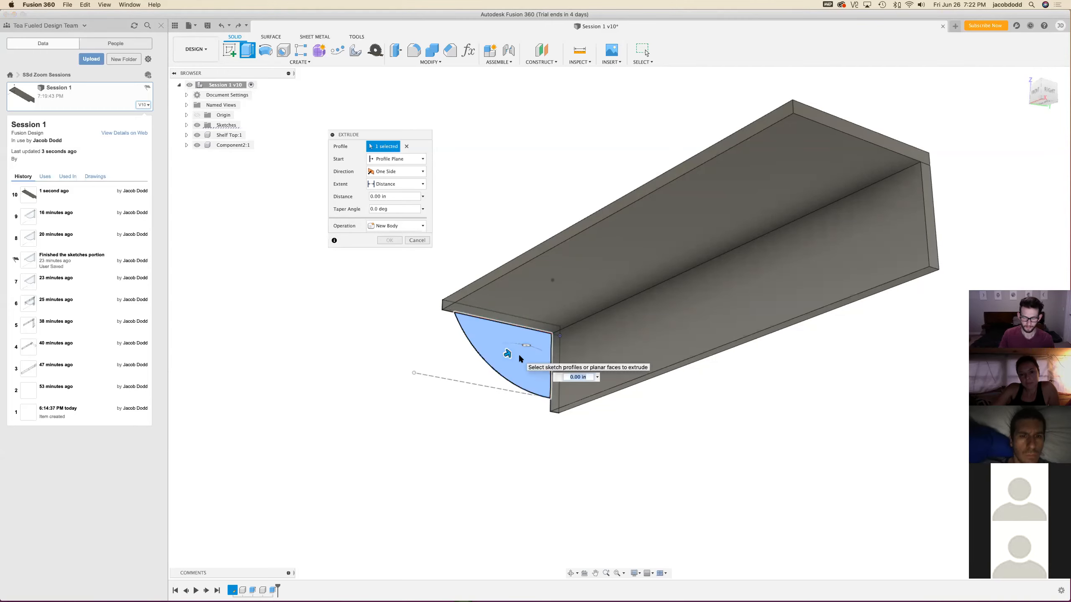
type("thickness")
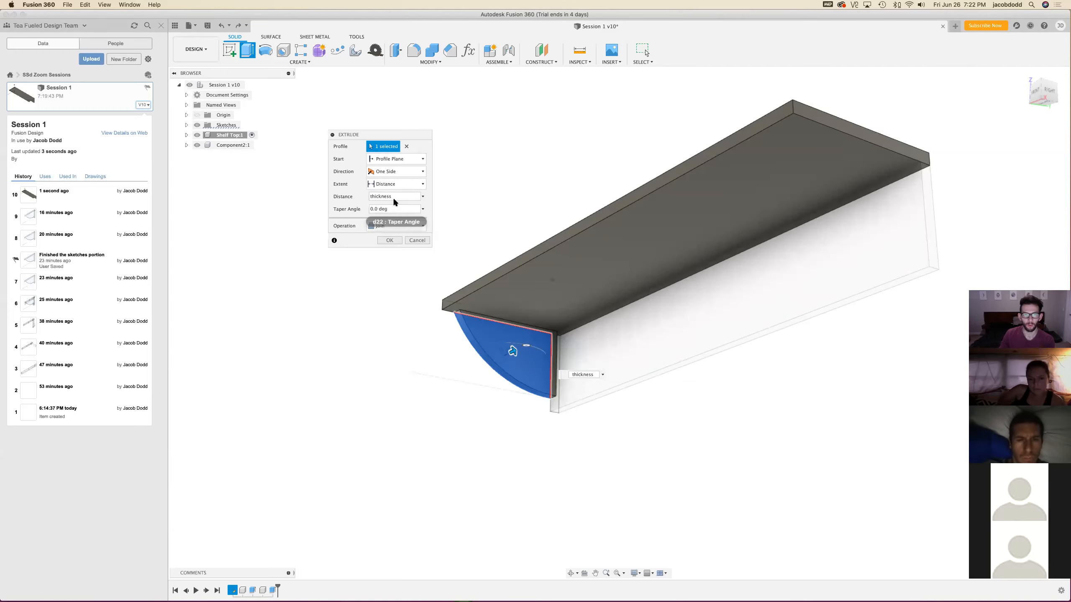
left_click(1032, 100)
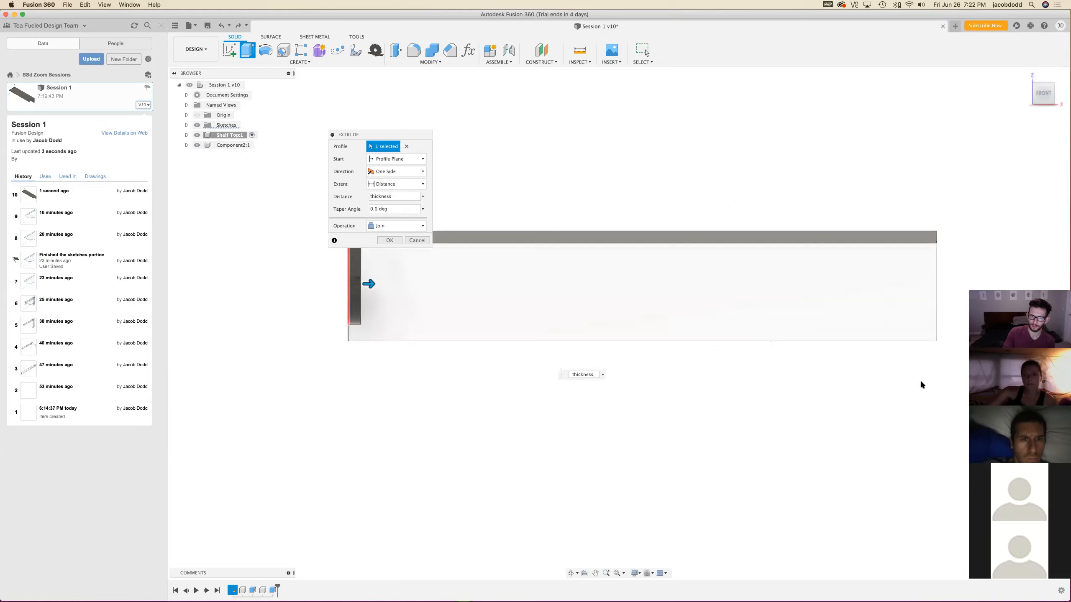
scroll(328, 277, "up", 4)
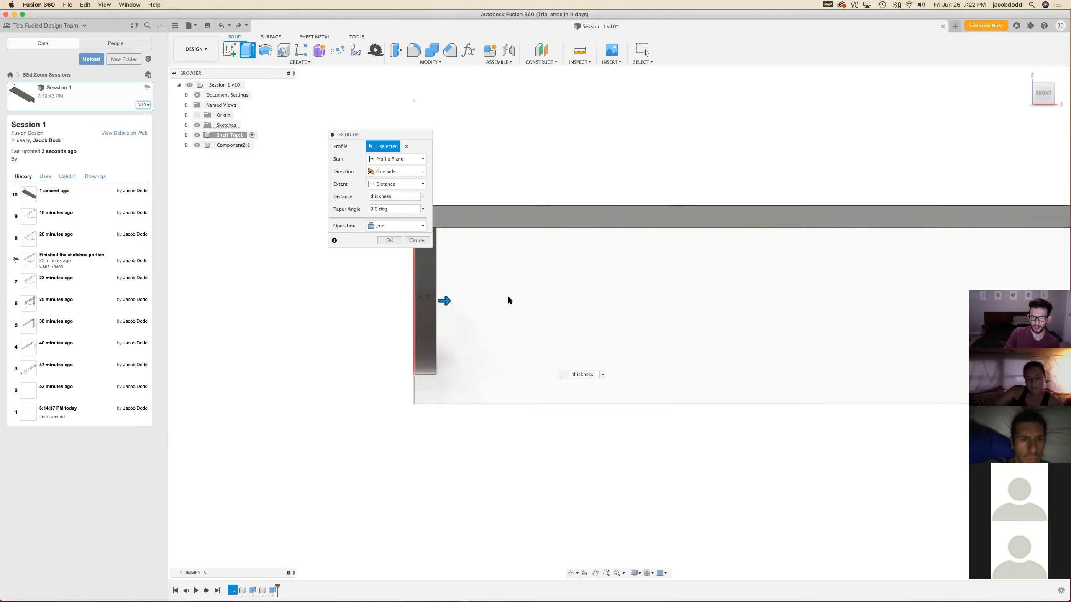
scroll(823, 442, "down", 2)
scroll(425, 261, "up", 2)
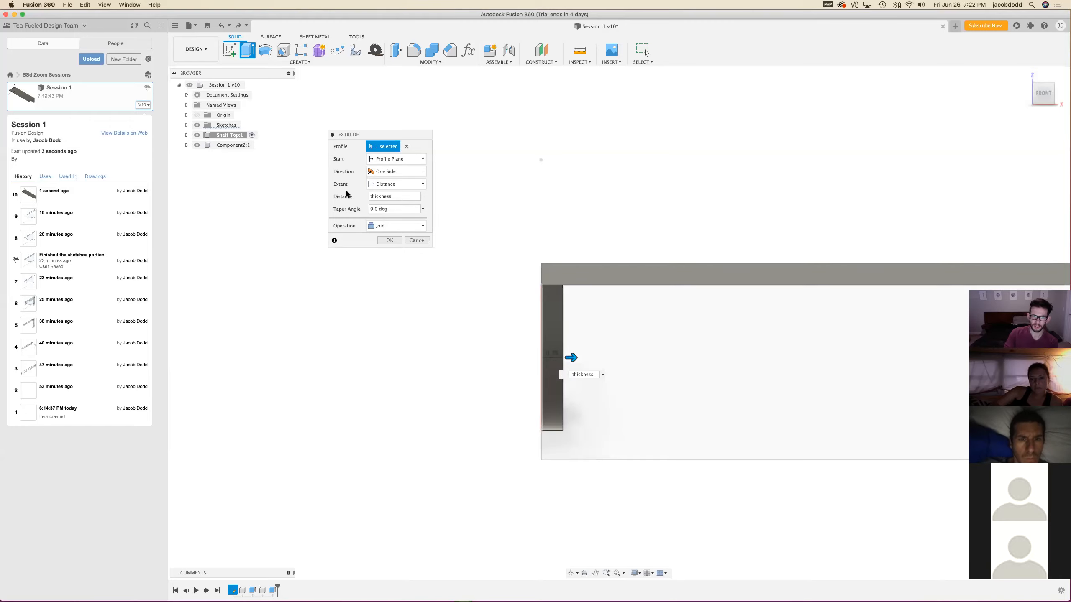
left_click(1024, 75)
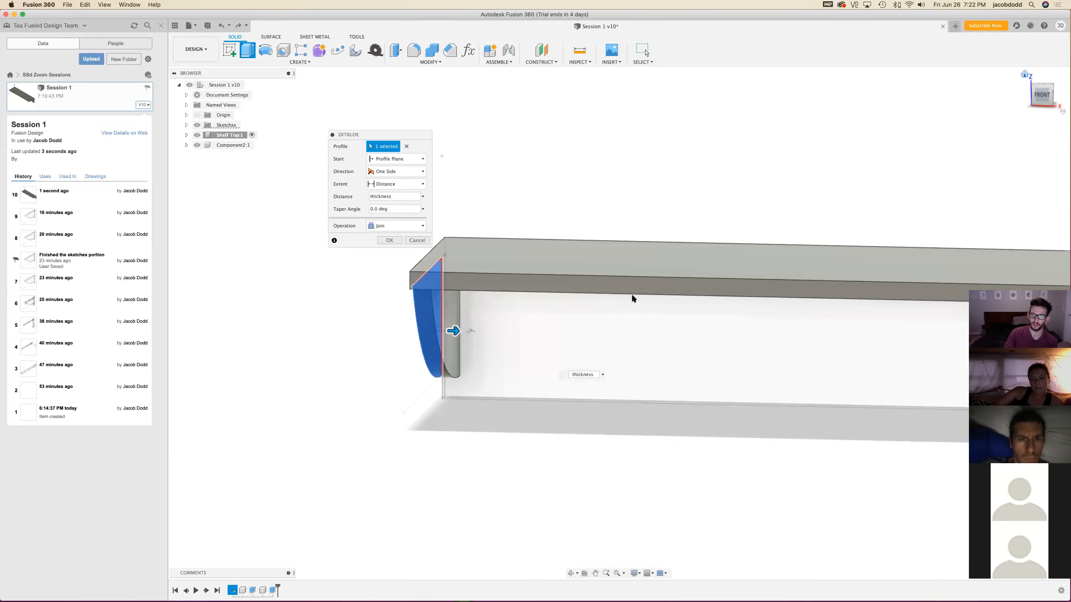
left_click_drag(411, 135, 311, 224)
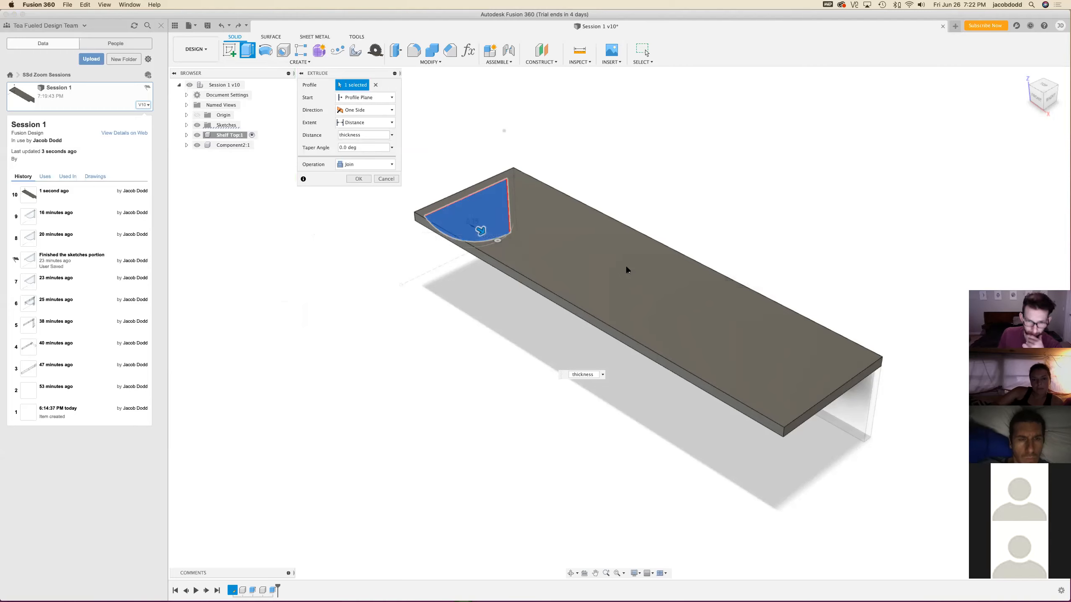
left_click(1042, 103)
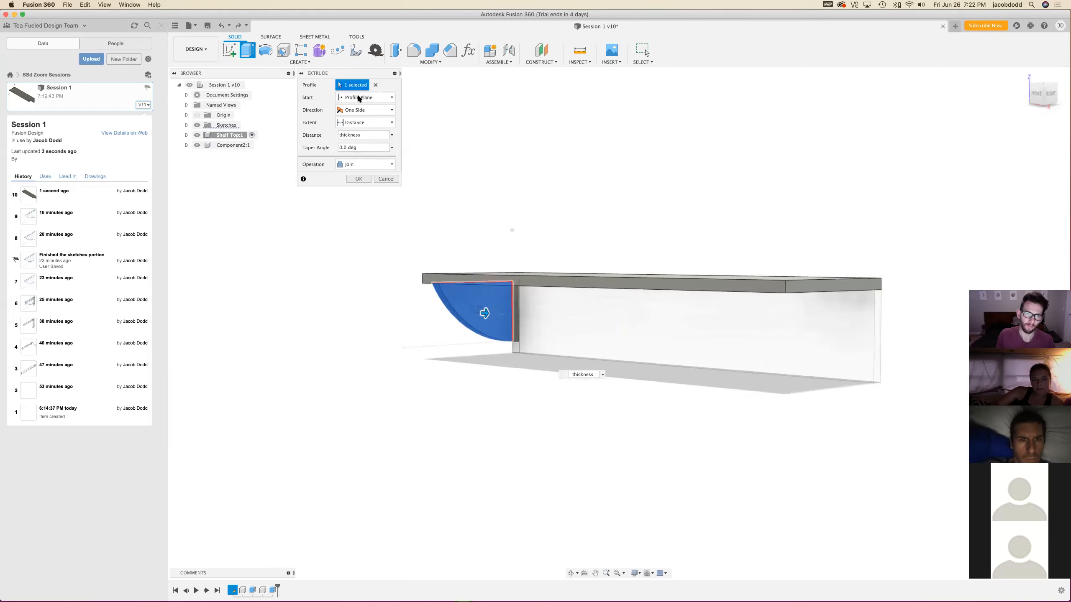
Try setting the curved bracket extrusion's start to From Object, and clear the selected profile
left_click(365, 98)
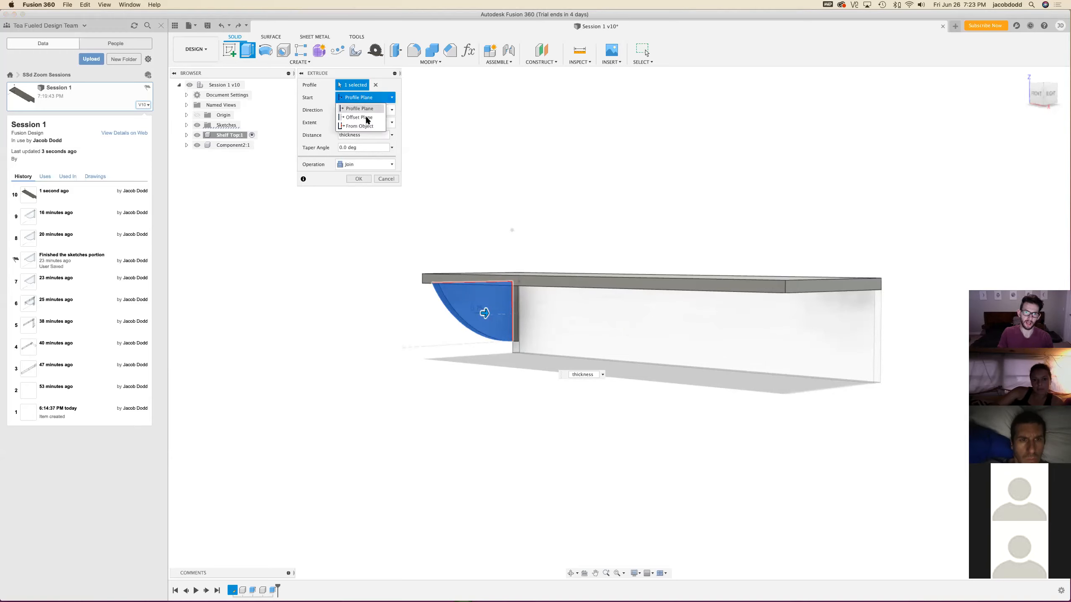
left_click(359, 127)
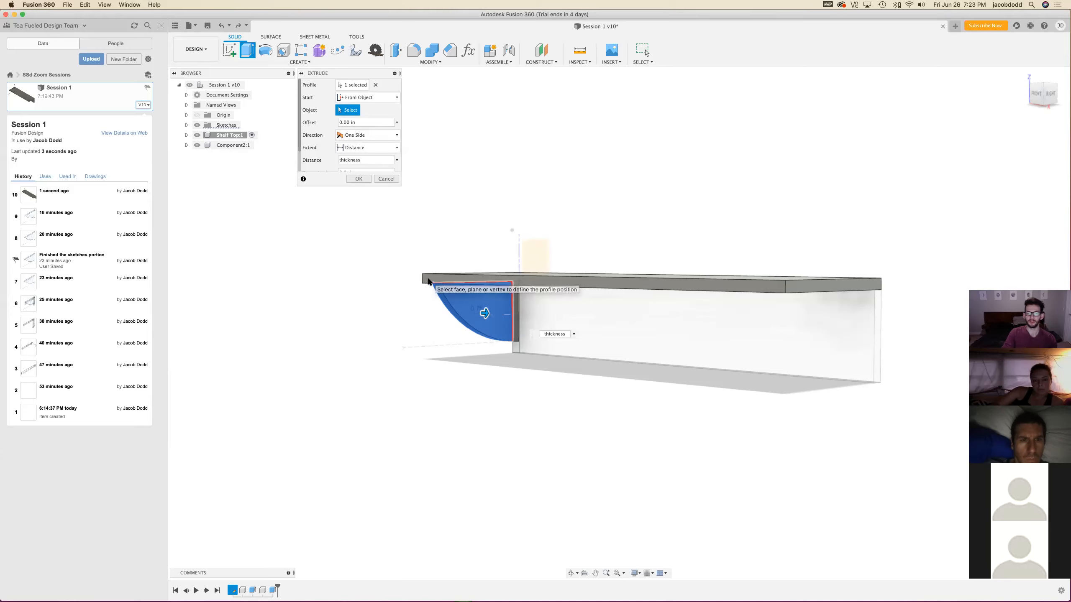
scroll(427, 280, "up", 5)
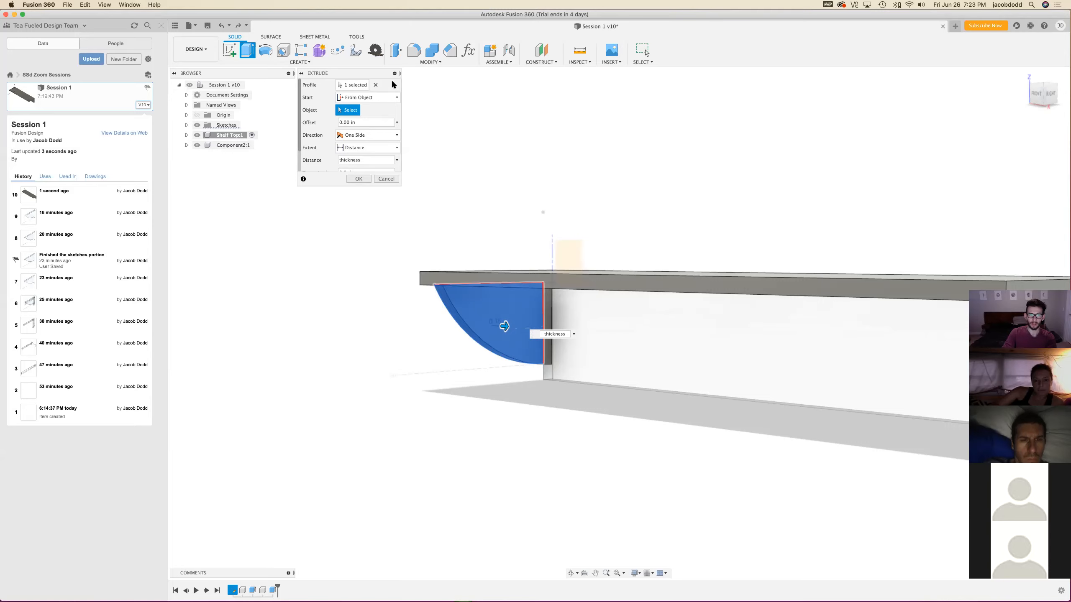
left_click_drag(383, 75, 380, 95)
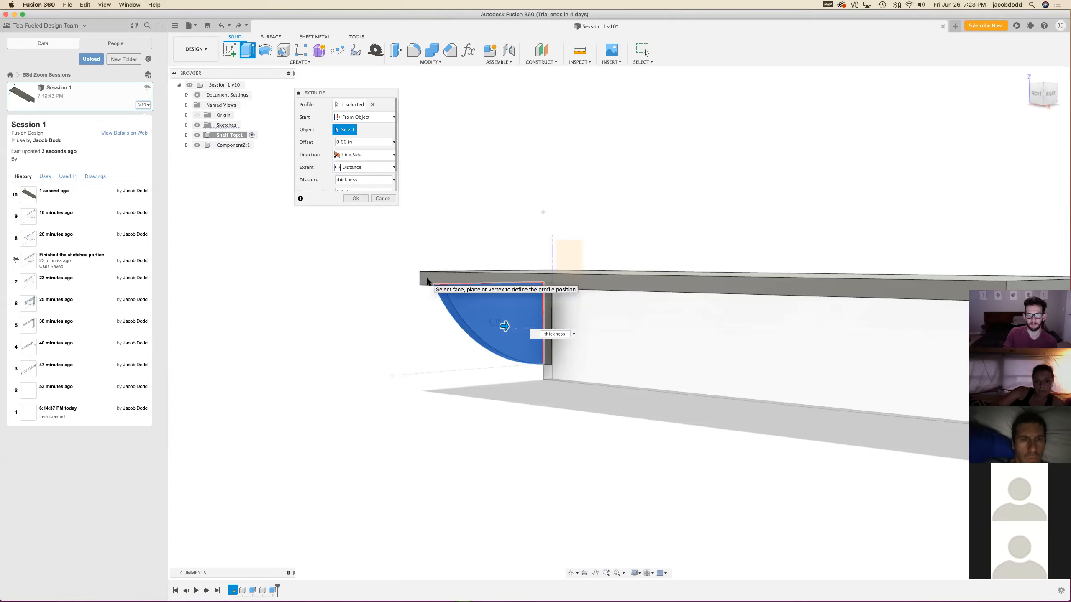
left_click(358, 118)
left_click(356, 120)
left_click(357, 117)
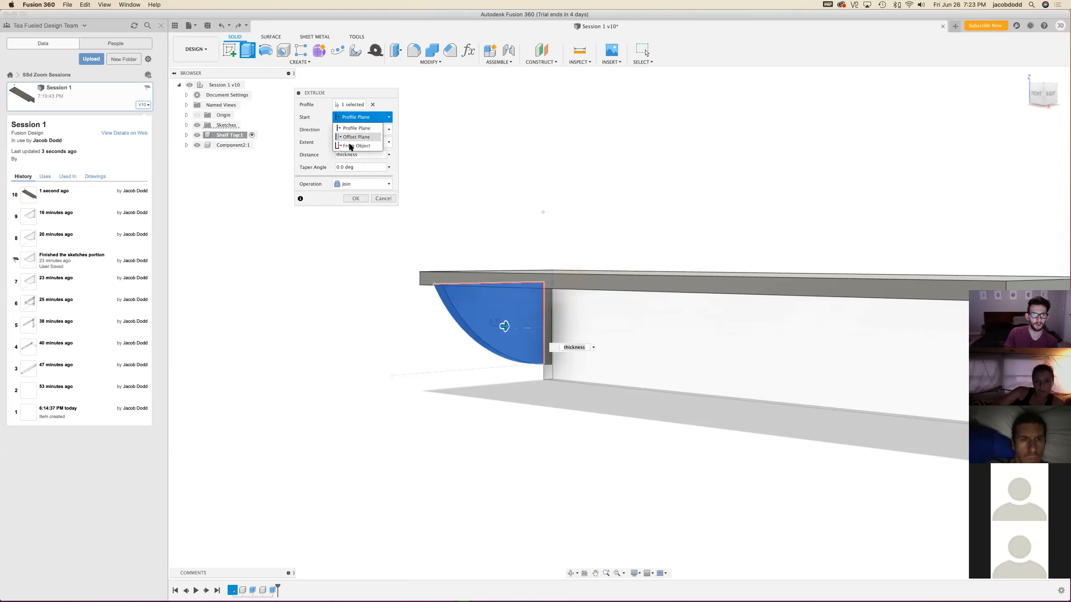
left_click(354, 147)
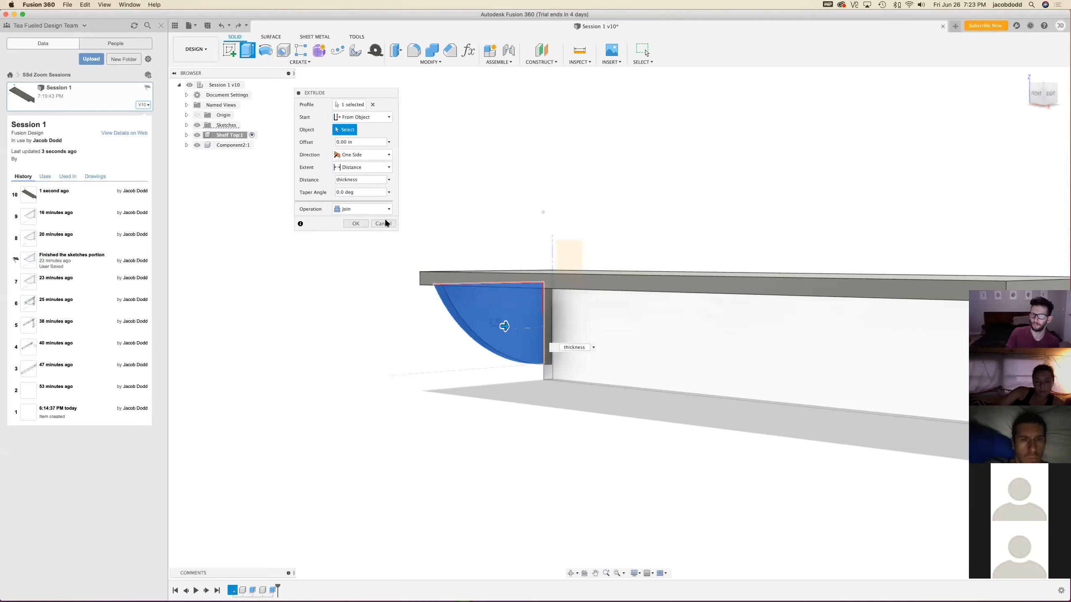
left_click(593, 347)
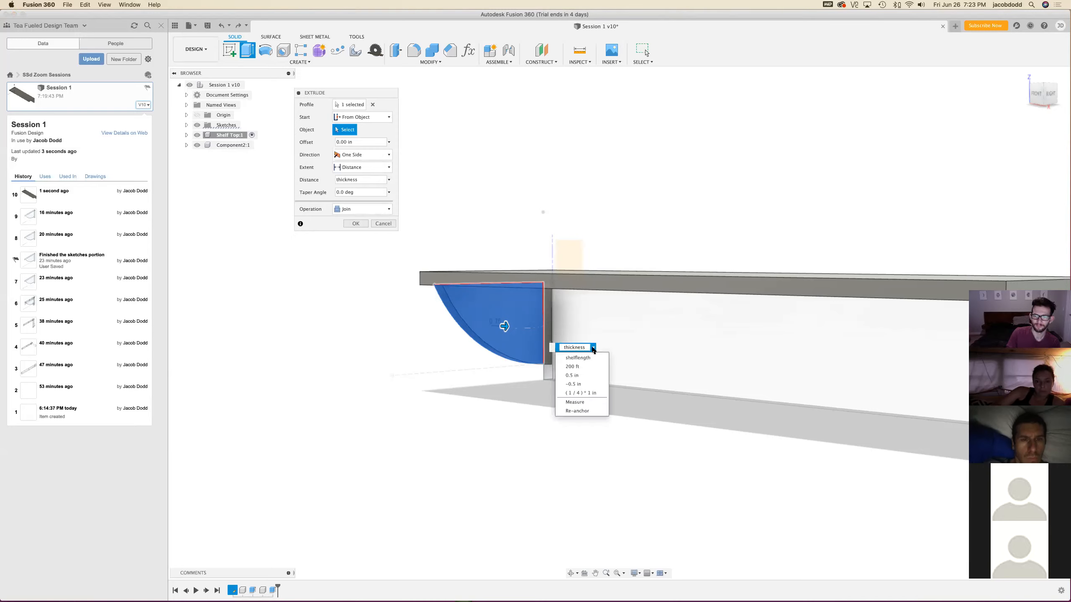
left_click(379, 208)
left_click(378, 208)
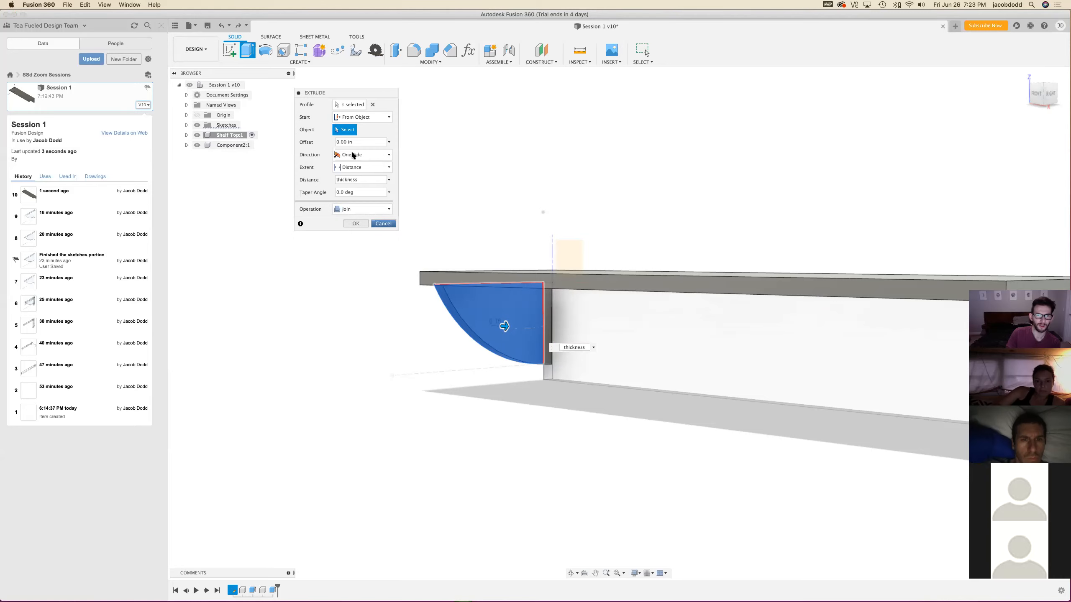
left_click(372, 104)
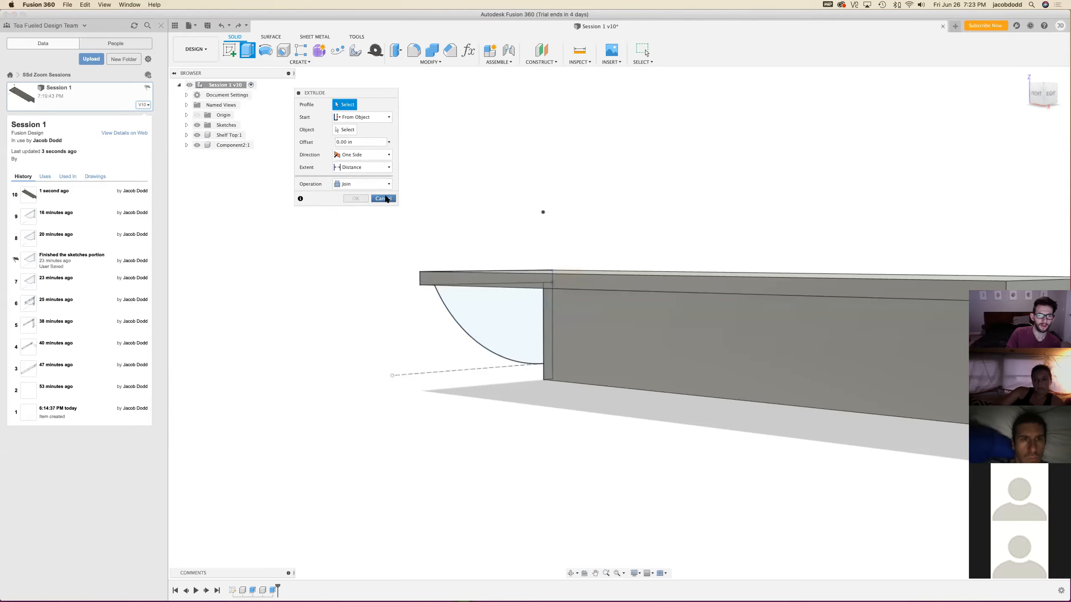
Start extruding the curved bracket profile, using the shelf top's near end face as the start object
key("Escape")
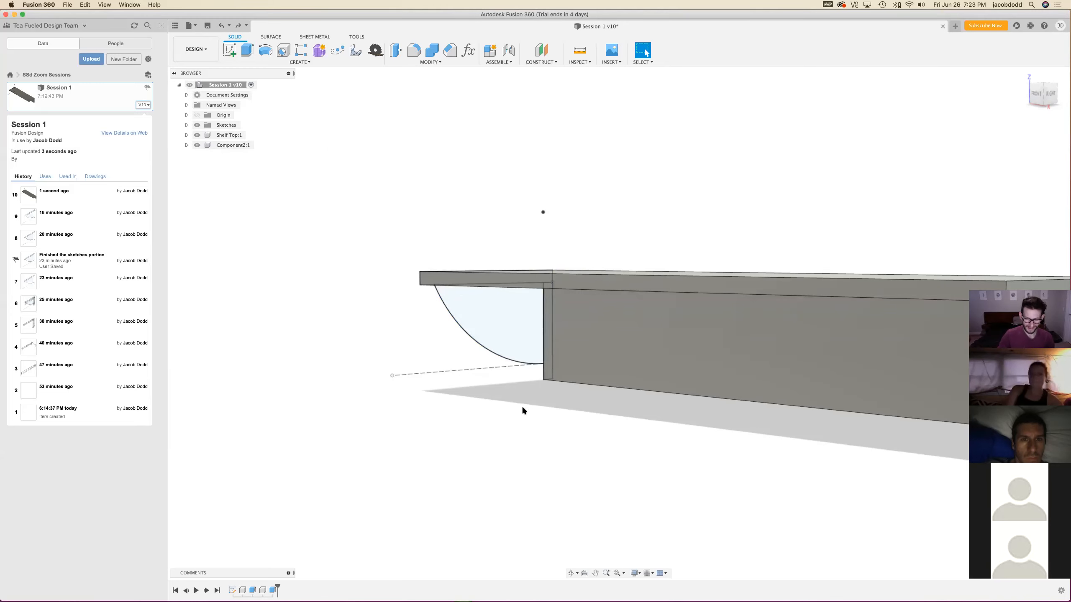
key("e")
left_click(511, 358)
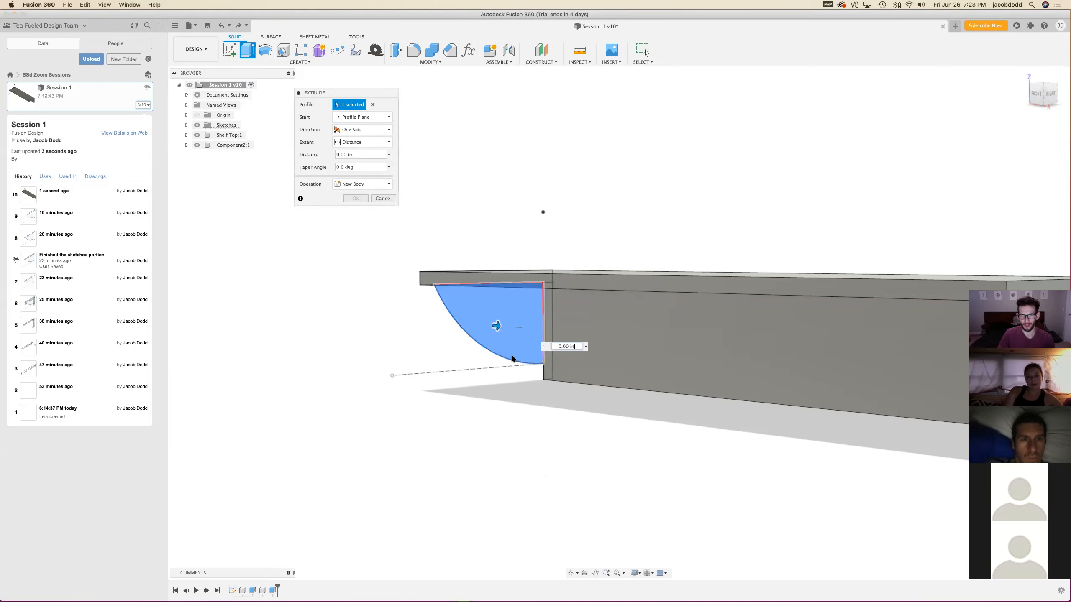
left_click(362, 117)
left_click(354, 145)
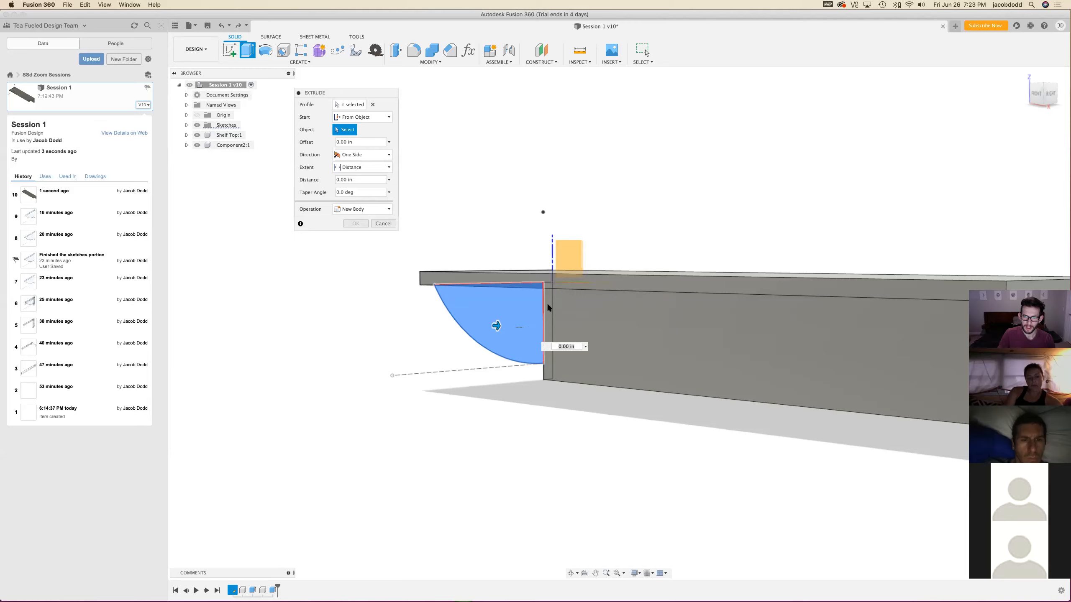
left_click(434, 279)
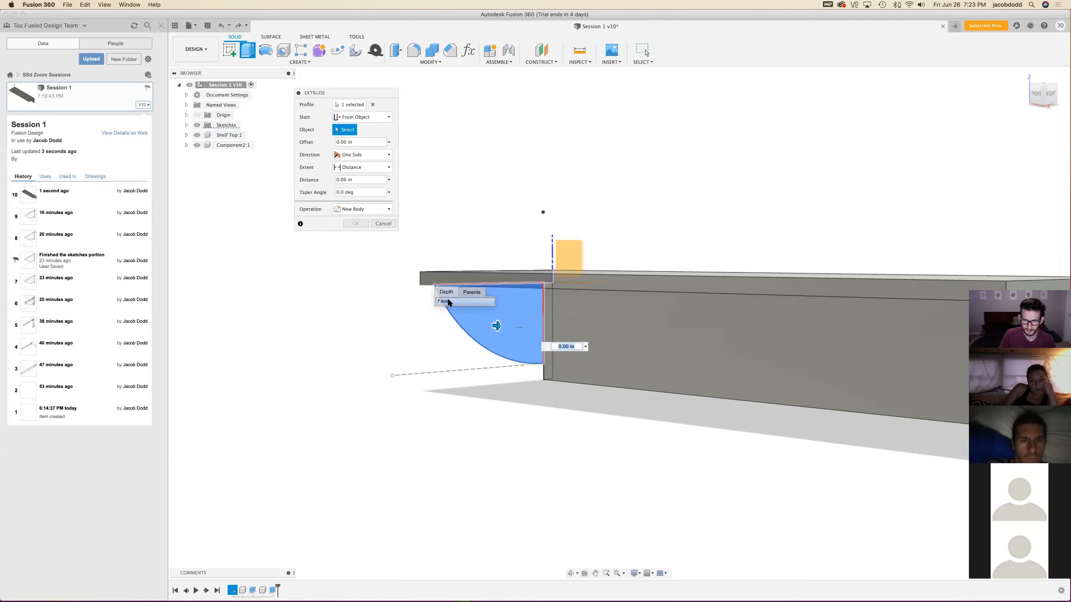
left_click(1049, 101)
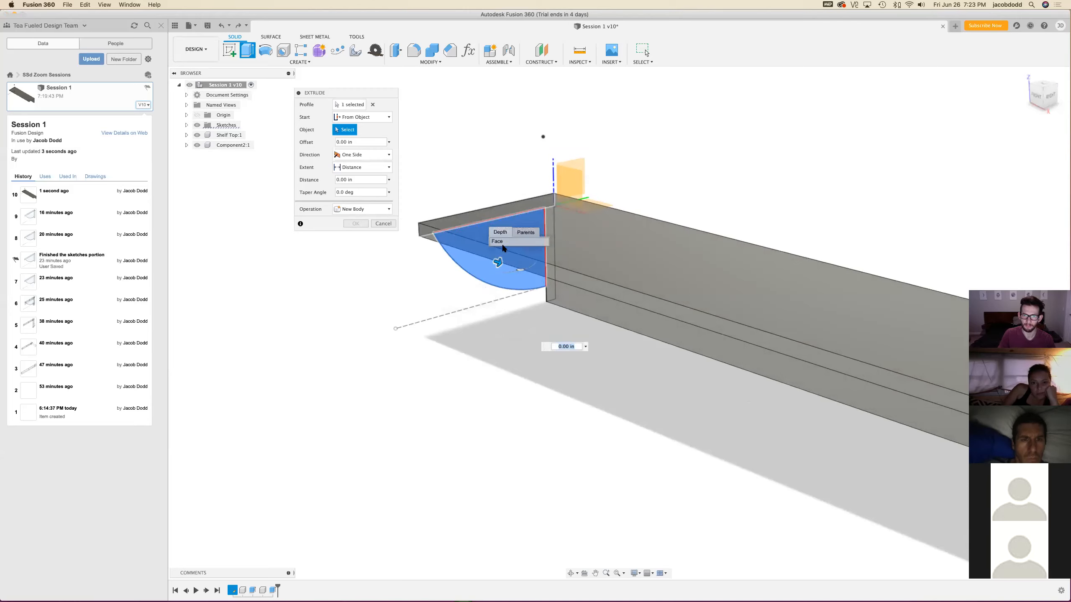
left_click(505, 244)
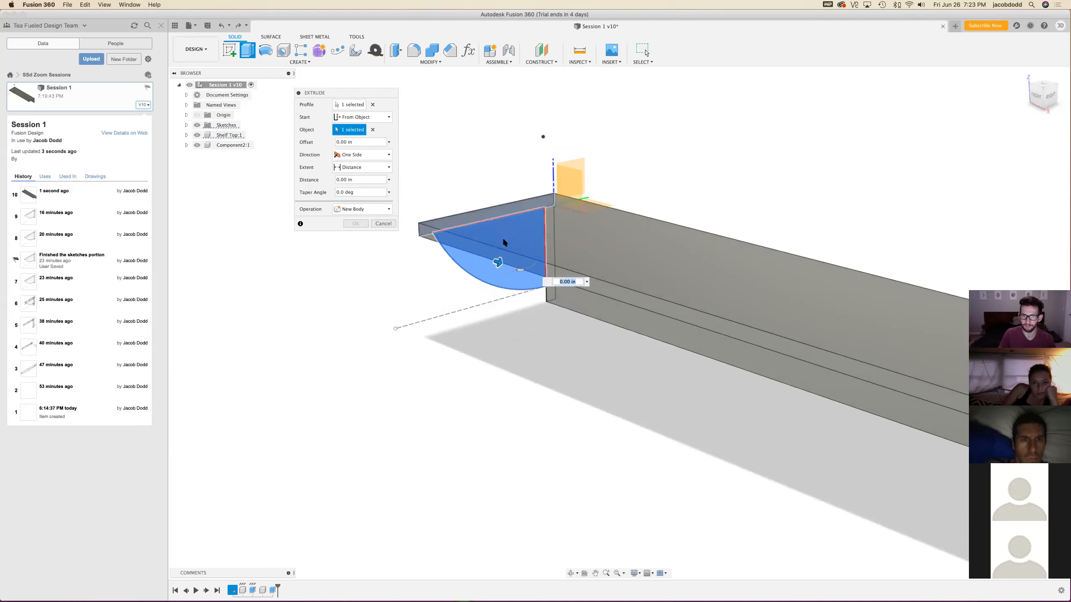
Offset the bracket extrusion's start by -2 in, set its distance to thickness, and create it as a new component
left_click(358, 141)
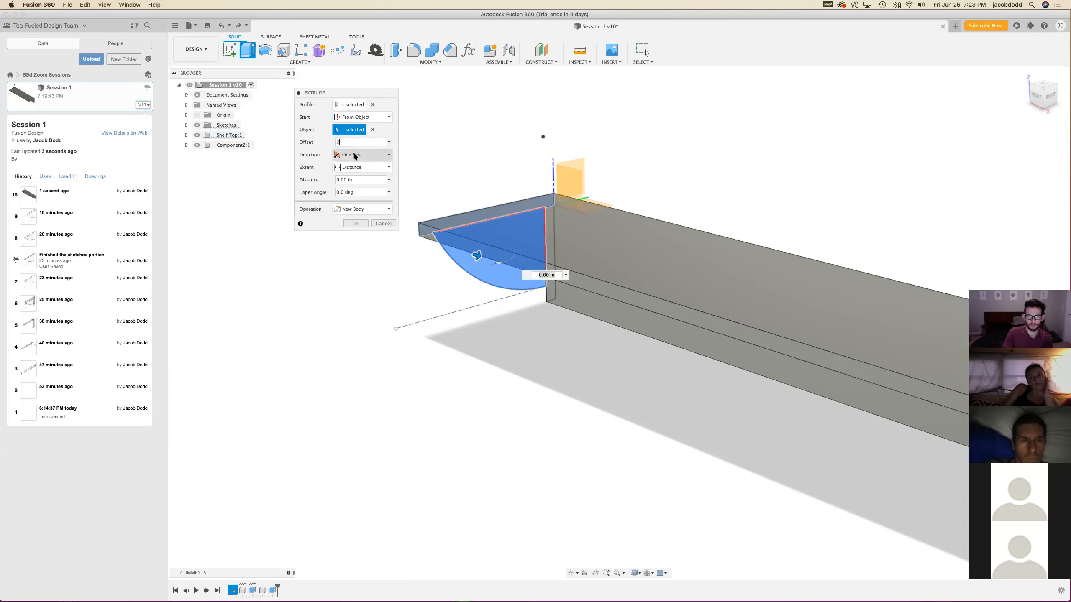
left_click(333, 180)
type("thickness")
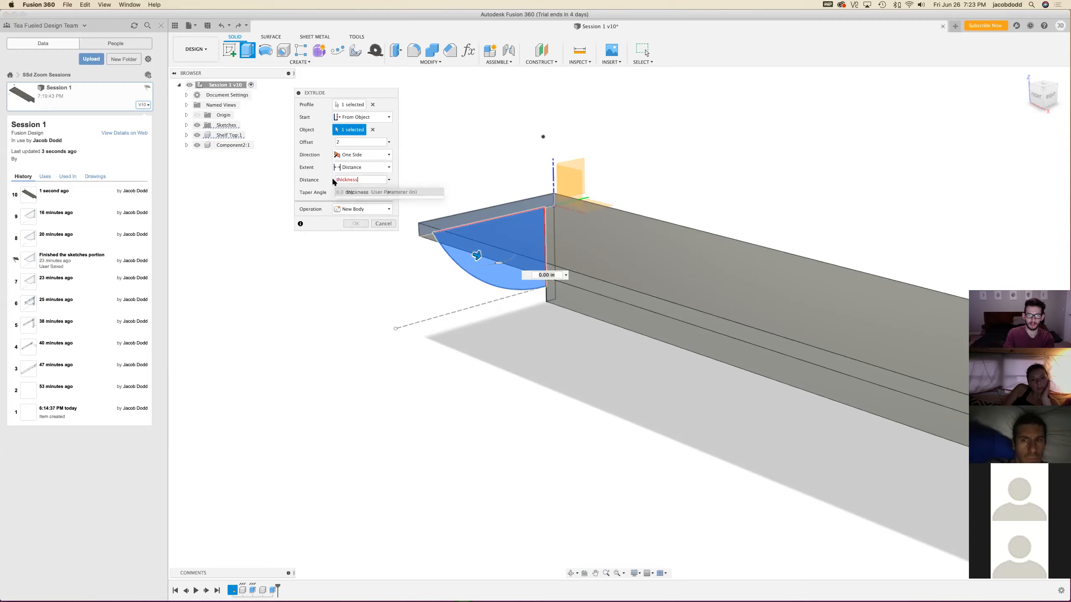
left_click(1029, 95)
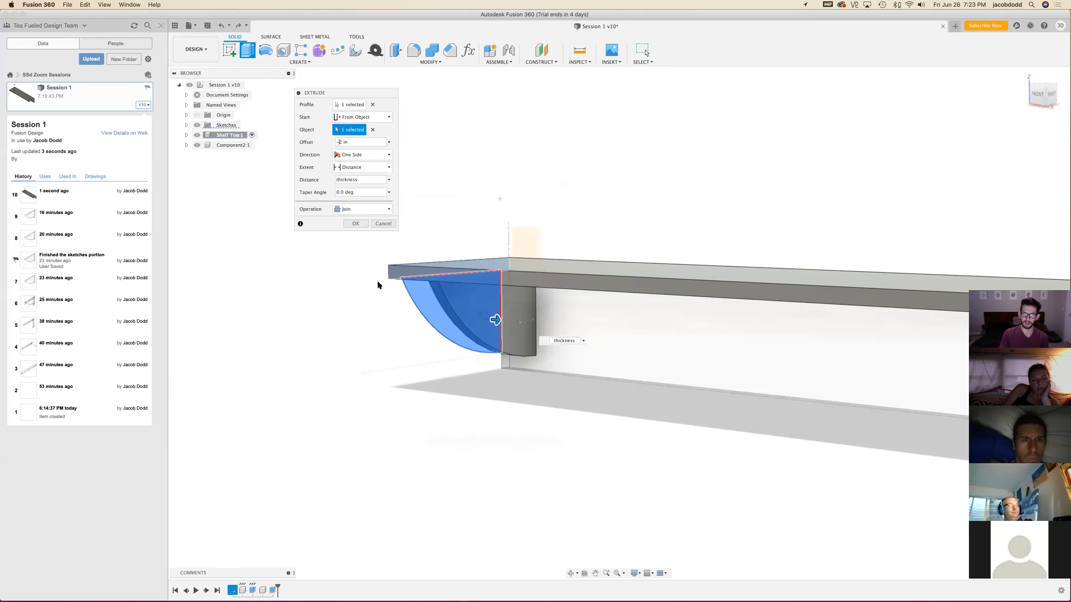
mouse_move(1042, 94)
left_mouse_down()
mouse_move(720, 91)
mouse_move(742, 97)
mouse_move(760, 86)
left_mouse_up()
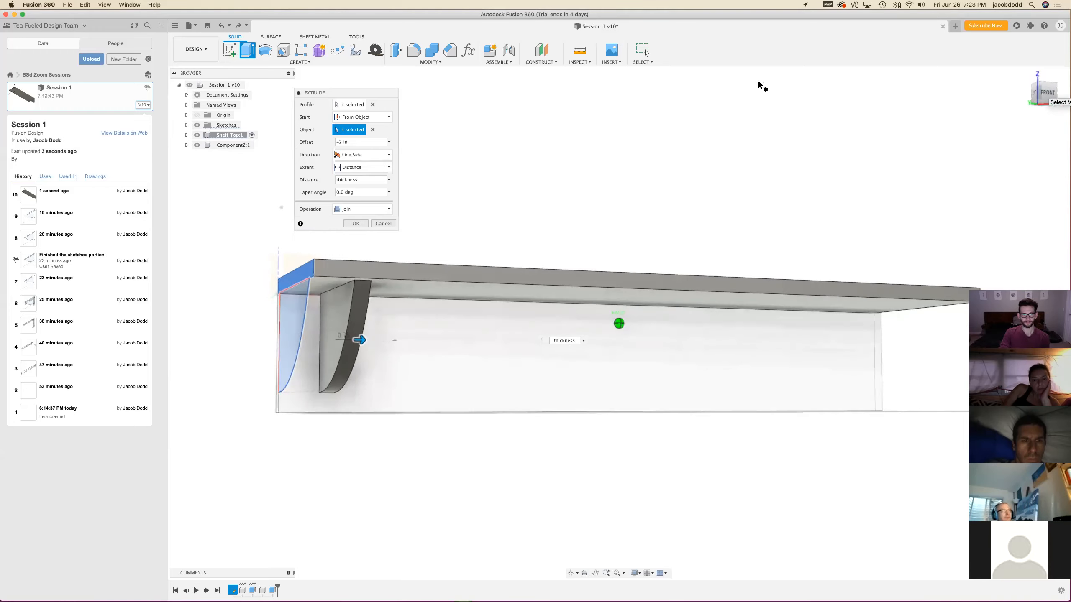
left_click(360, 209)
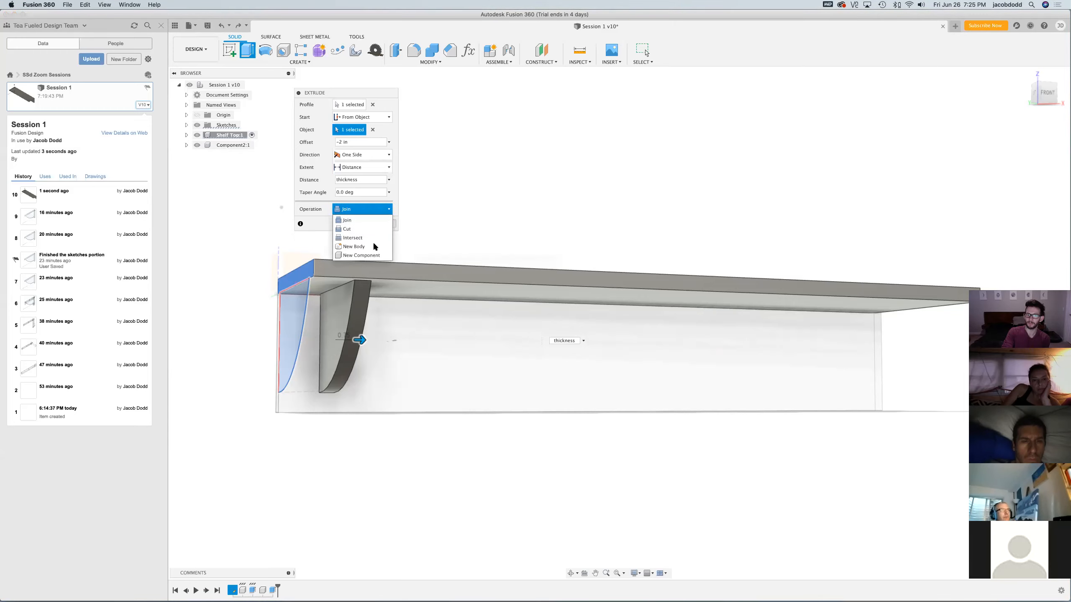
left_click(365, 255)
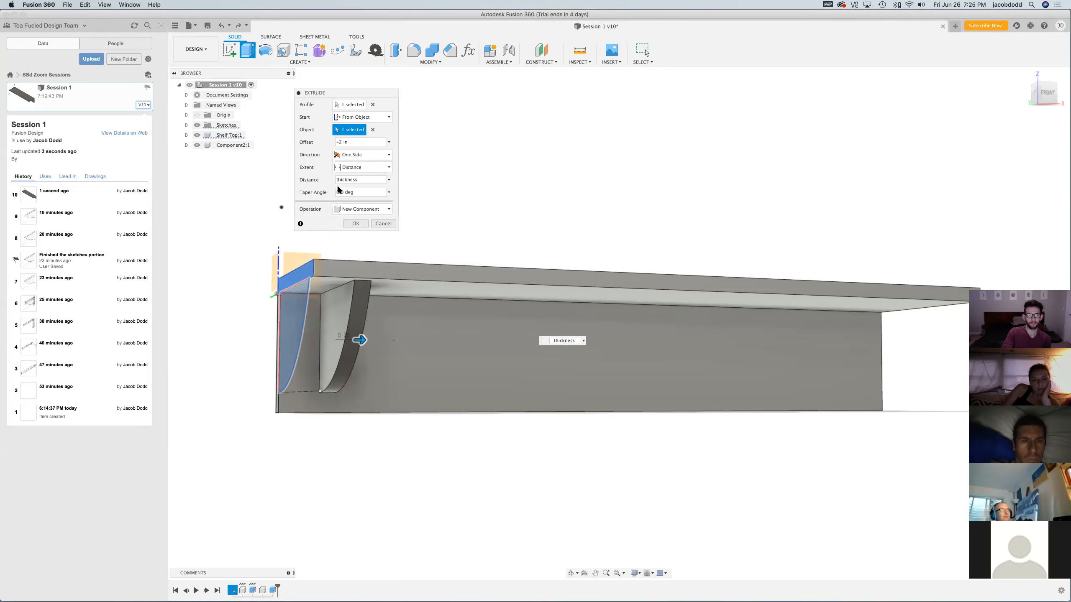
left_click(359, 224)
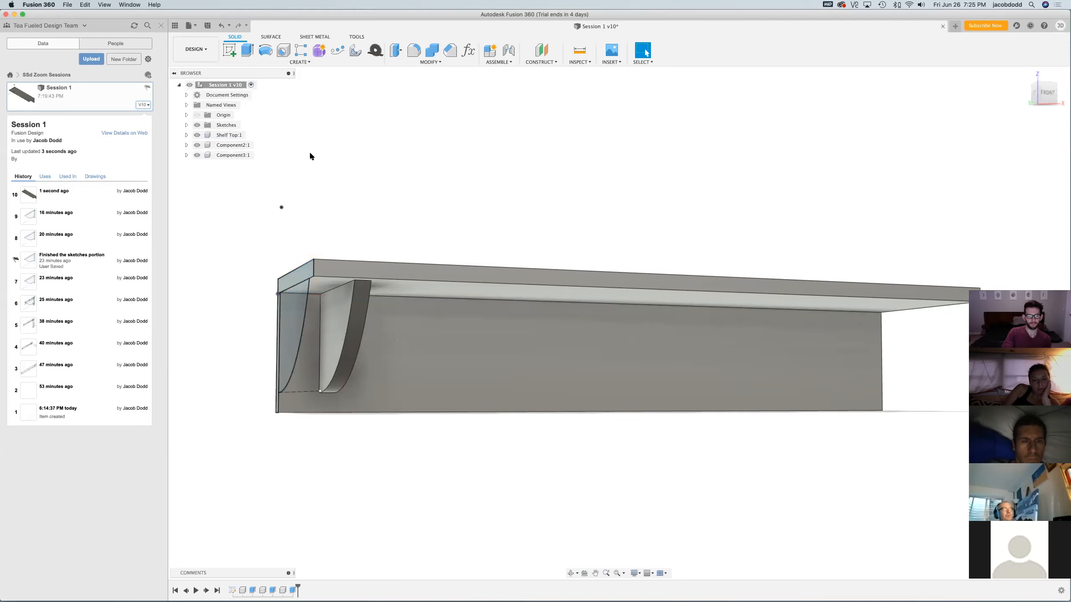
Rename Component2 as Backer and Component3 as Bracket
double_click(233, 145)
type("Backer")
key("Return")
double_click(233, 155)
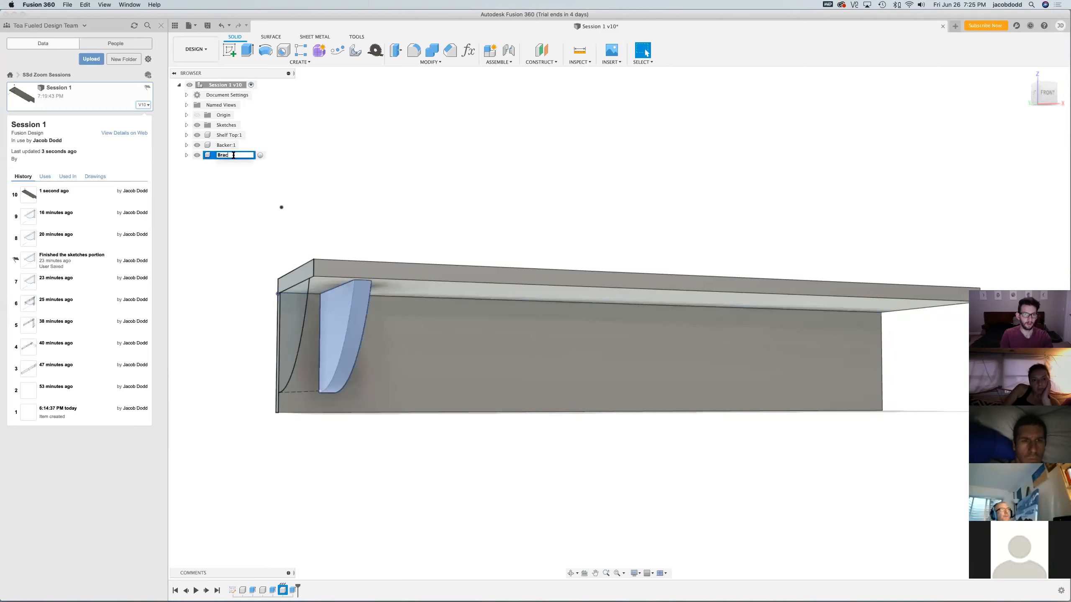
type("Bracket")
key("Return")
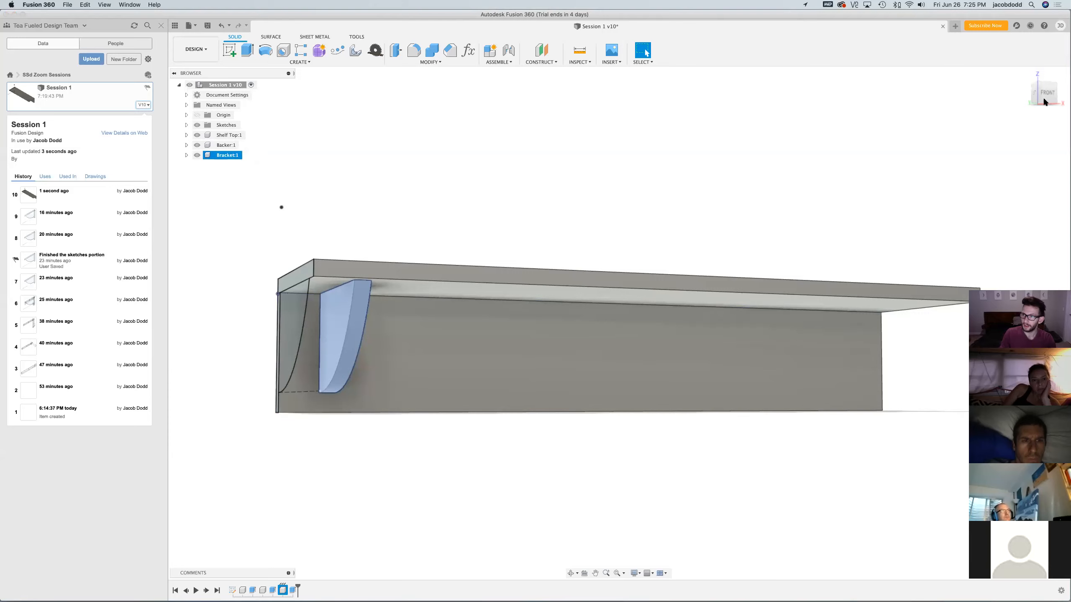
Hide Sketch1 so only the shelf components are displayed
mouse_move(281, 207)
middle_mouse_down("shift")
mouse_move(533, 232)
mouse_move(387, 184)
mouse_move(411, 130)
mouse_move(471, 113)
mouse_move(432, 141)
mouse_move(442, 143)
mouse_move(368, 274)
middle_mouse_up("shift")
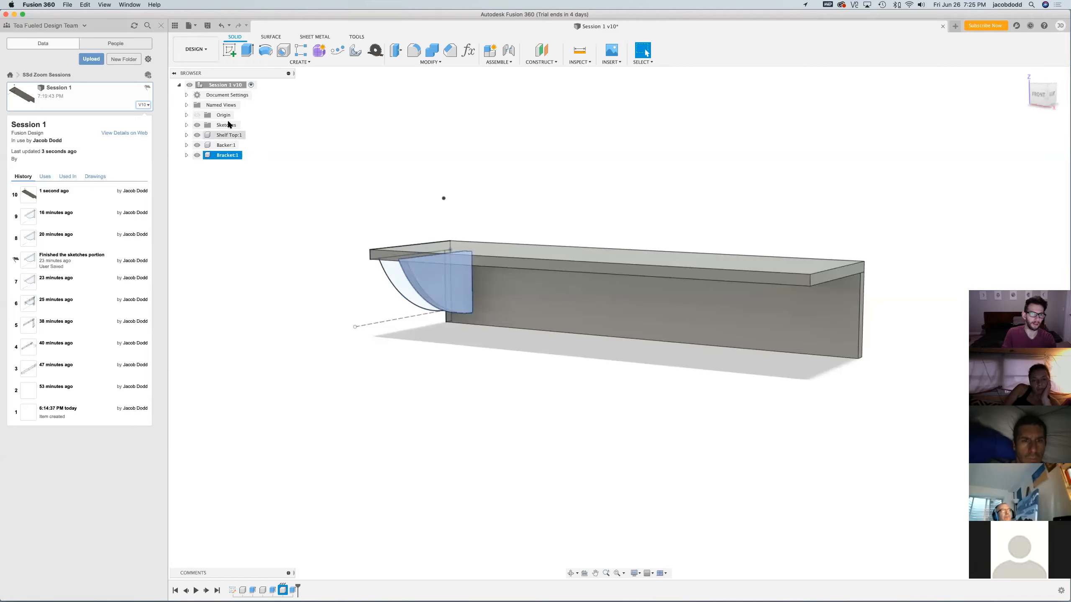
left_click(186, 124)
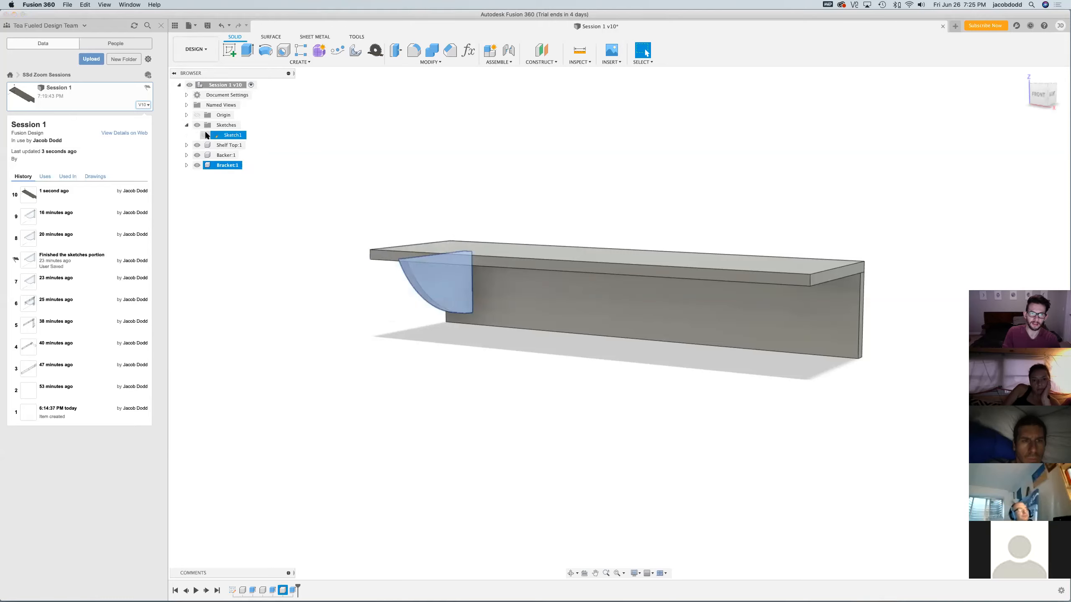
left_click(204, 135)
left_click(204, 135)
left_click(204, 135)
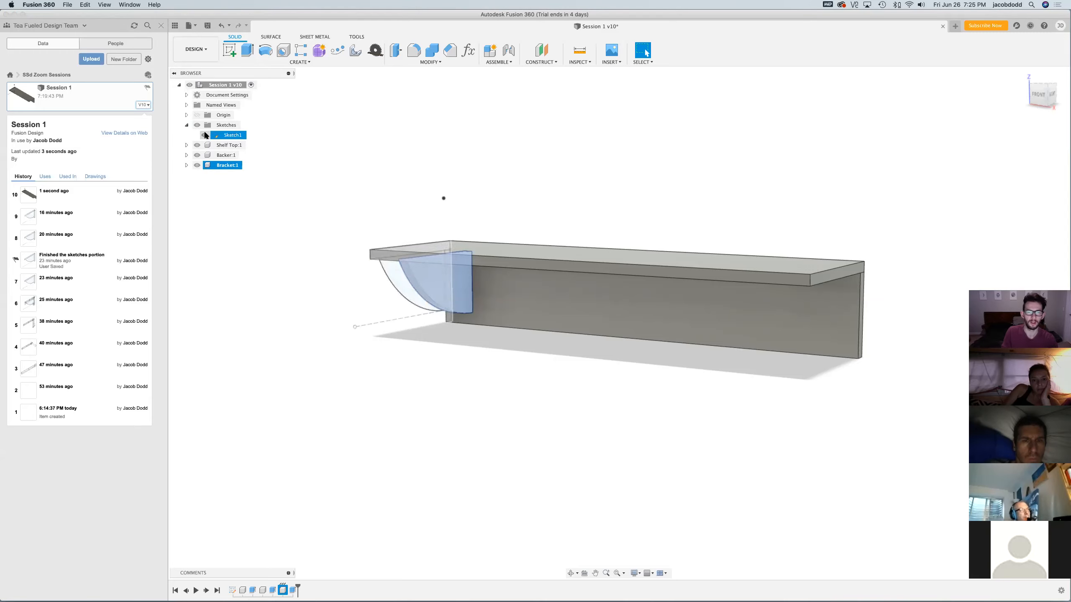
left_click(400, 178)
mouse_move(1031, 95)
left_mouse_down()
mouse_move(1028, 81)
mouse_move(1024, 97)
left_mouse_up()
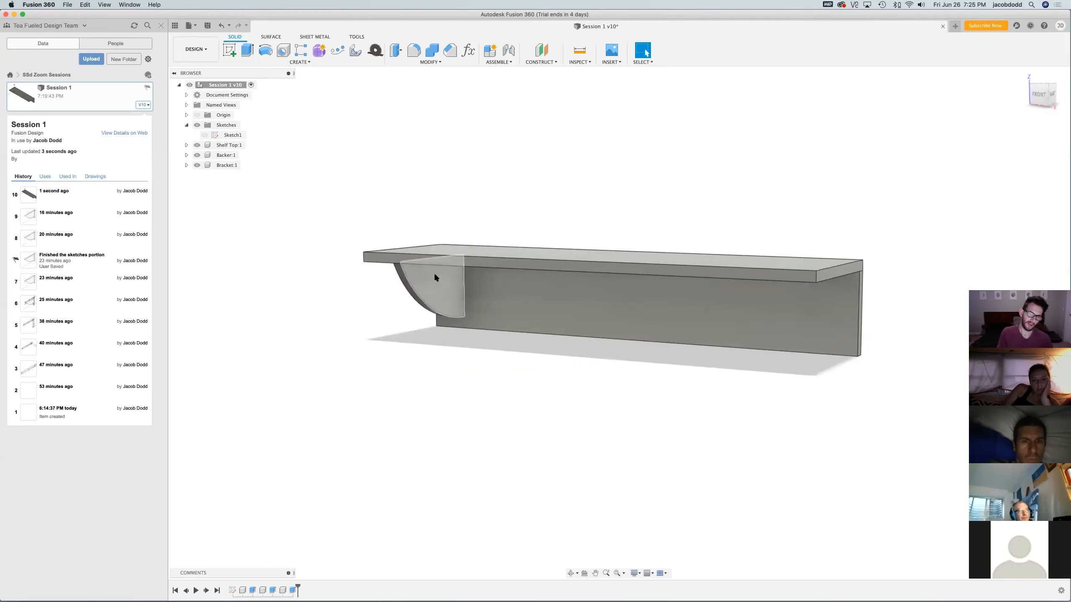
Copy and paste the Bracket component, moving the copy about 31.9 in along X toward the shelf's far end
left_click(211, 165)
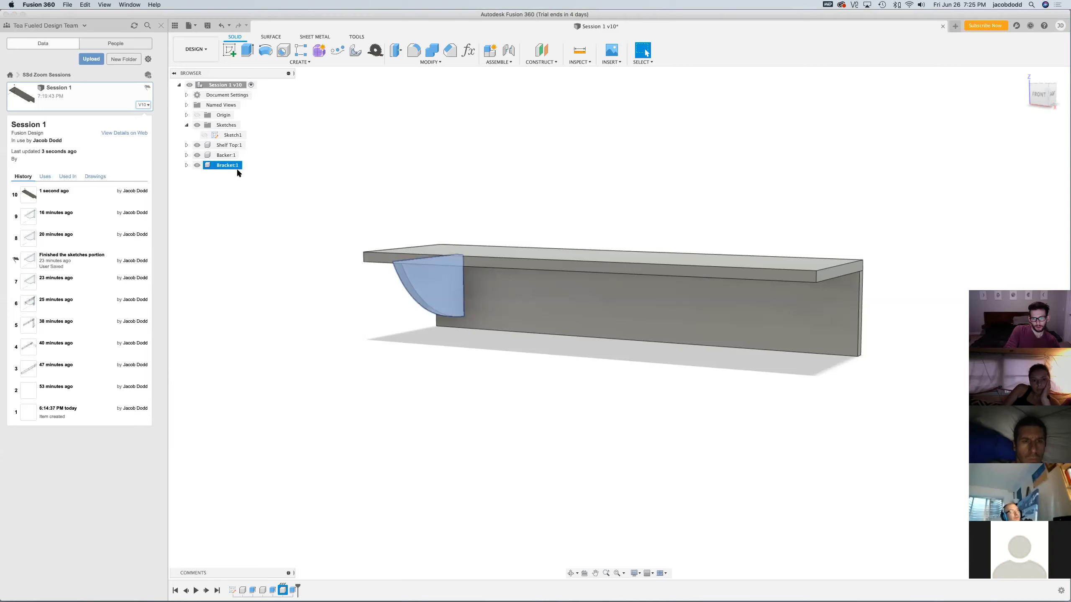
key("super+c")
key("super+v")
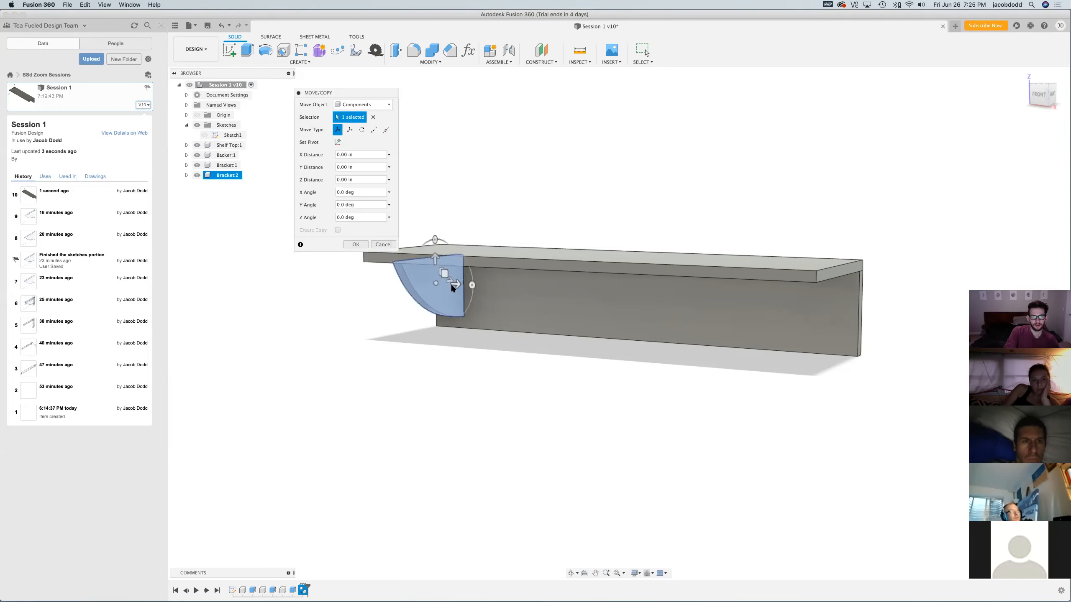
left_click_drag(460, 286, 853, 319)
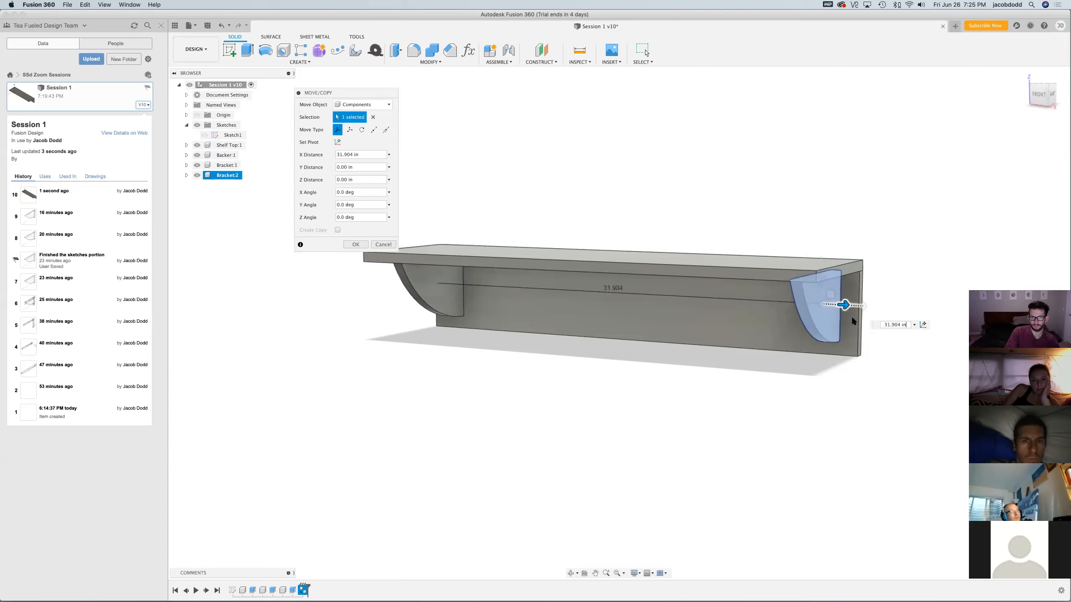
left_click(358, 245)
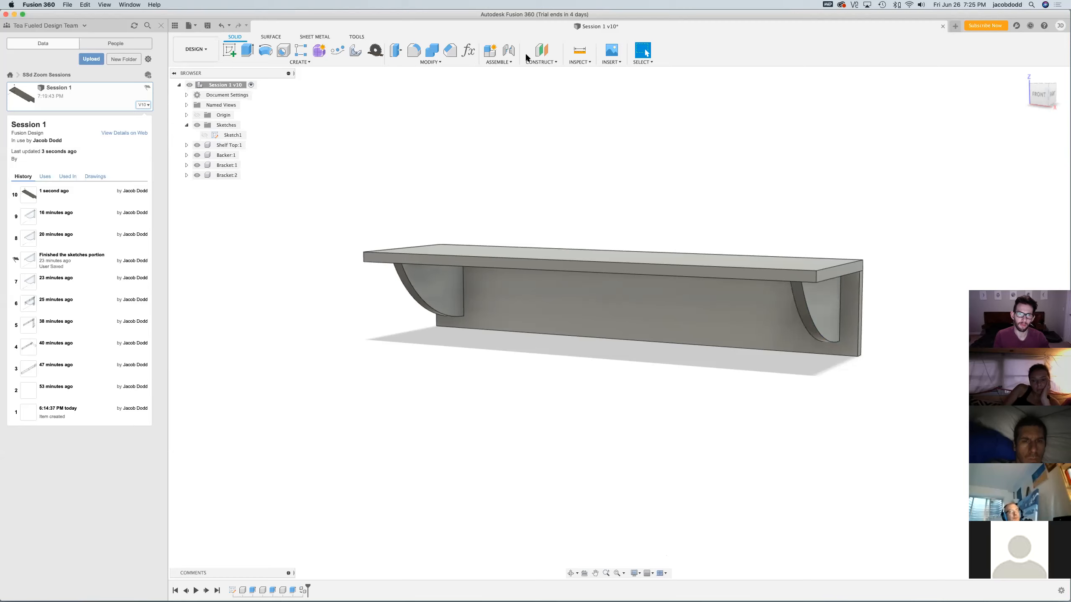
Set the shelflength user parameter to 24 in to test how the copied bracket responds
left_click(469, 51)
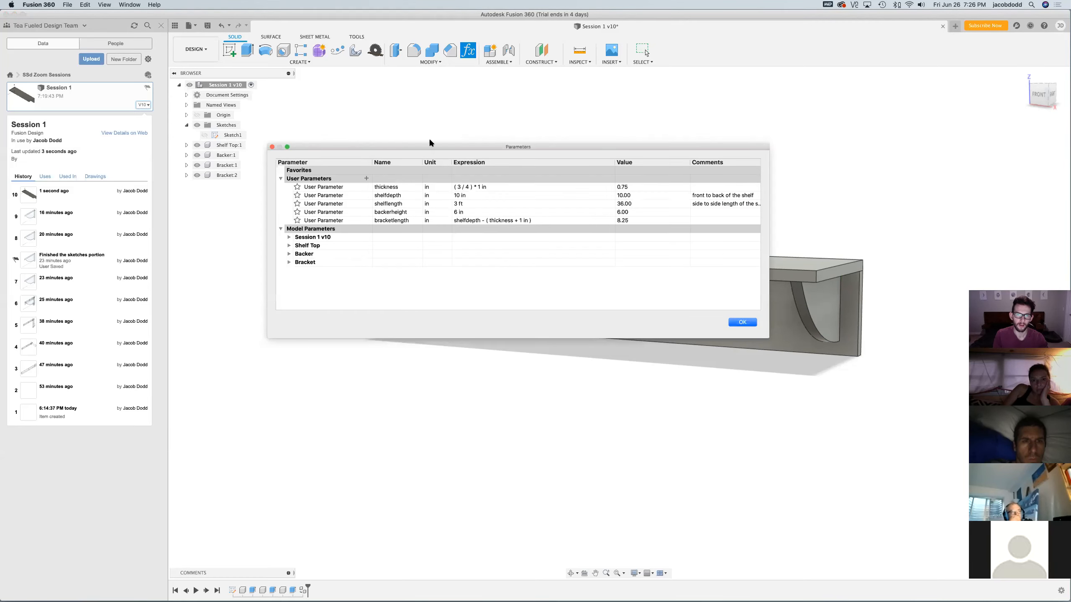
left_click_drag(428, 146, 312, 46)
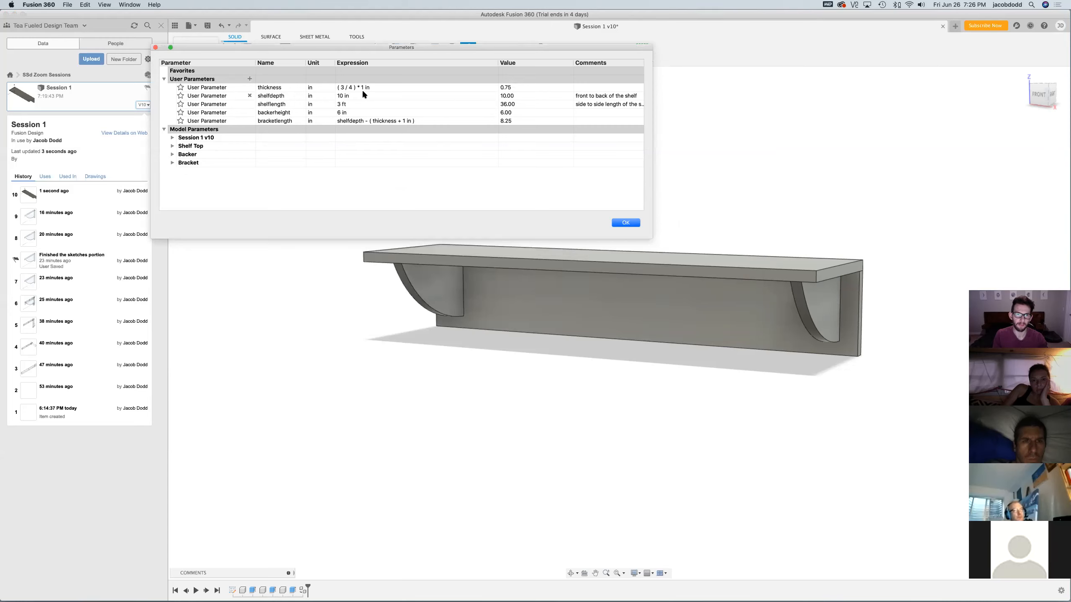
double_click(356, 104)
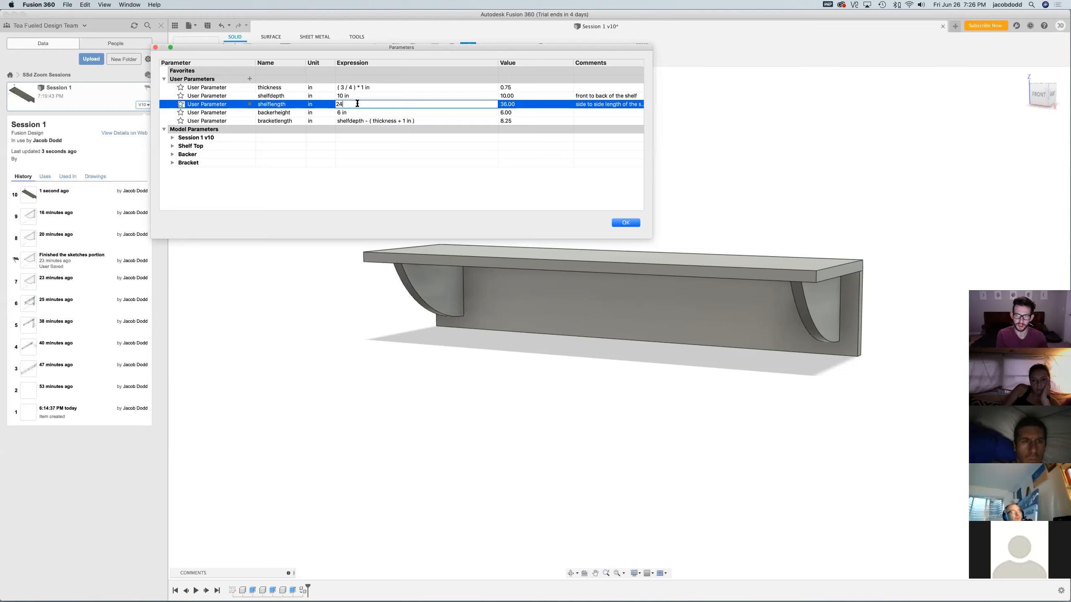
key("Return")
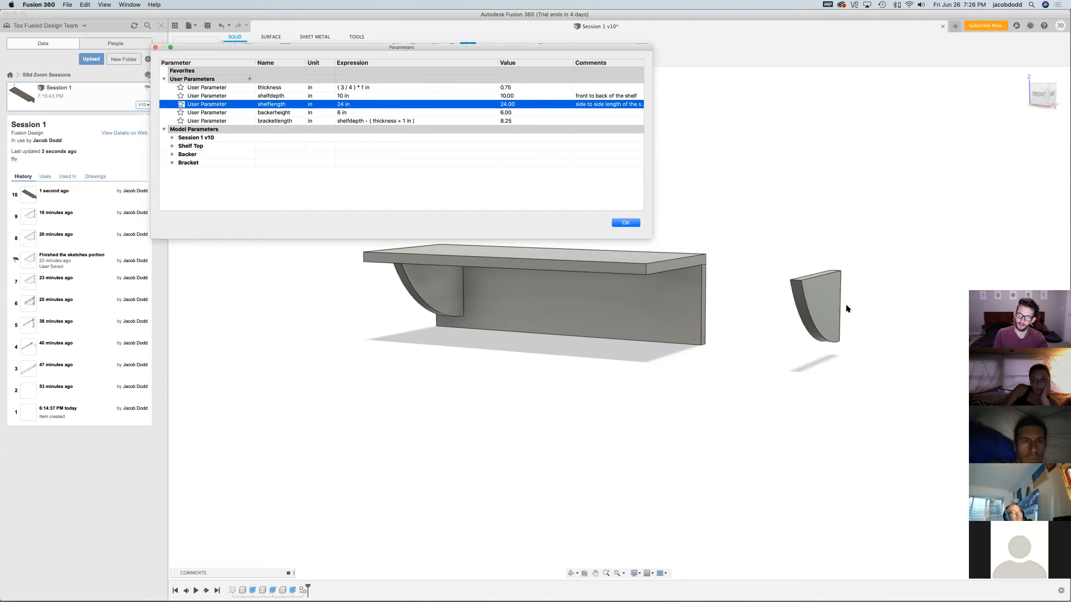
left_click(627, 224)
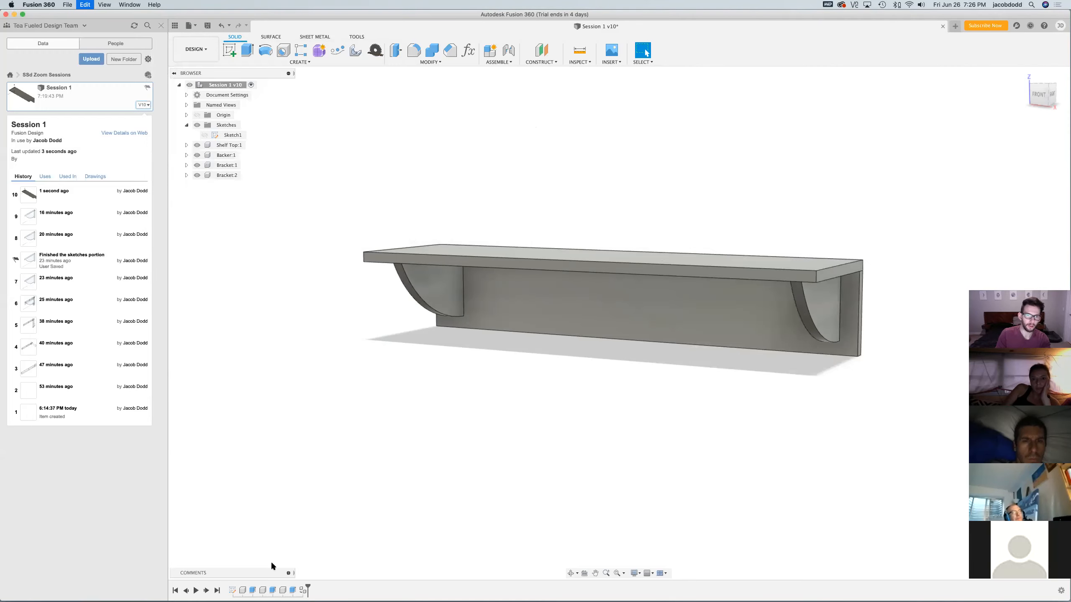
Delete the copied bracket component, Bracket:2
right_click(230, 177)
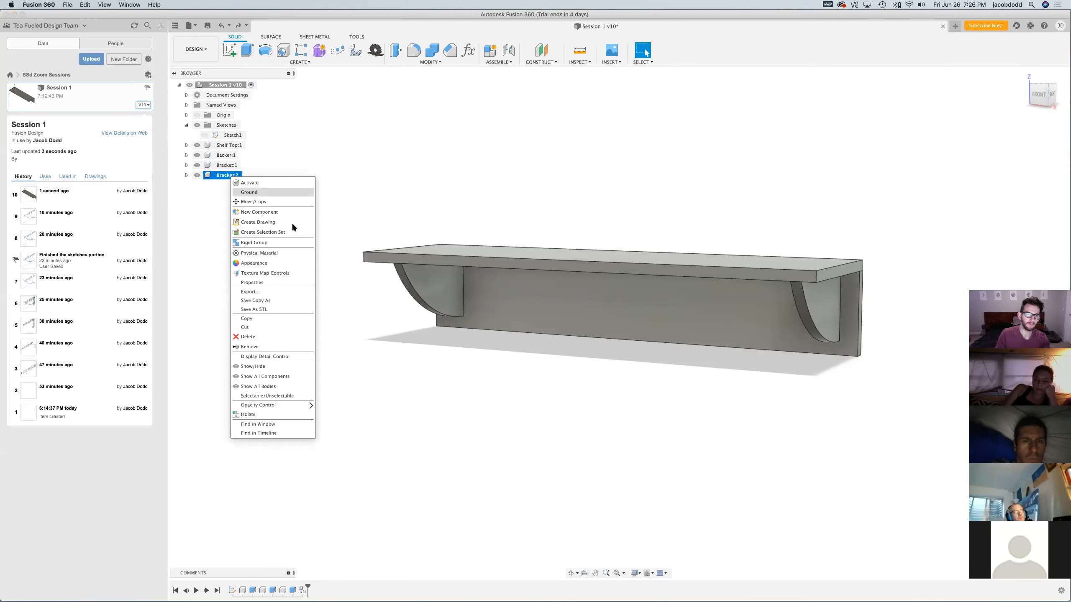
left_click(272, 338)
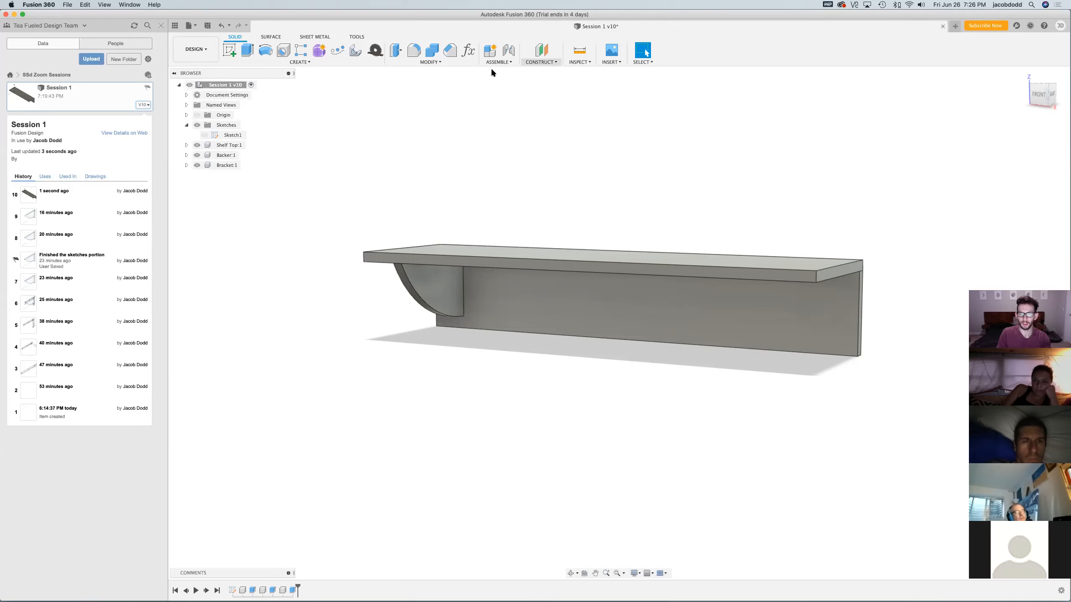
Construct a midplane between the two opposite end faces of the Shelf Top
left_click(536, 63)
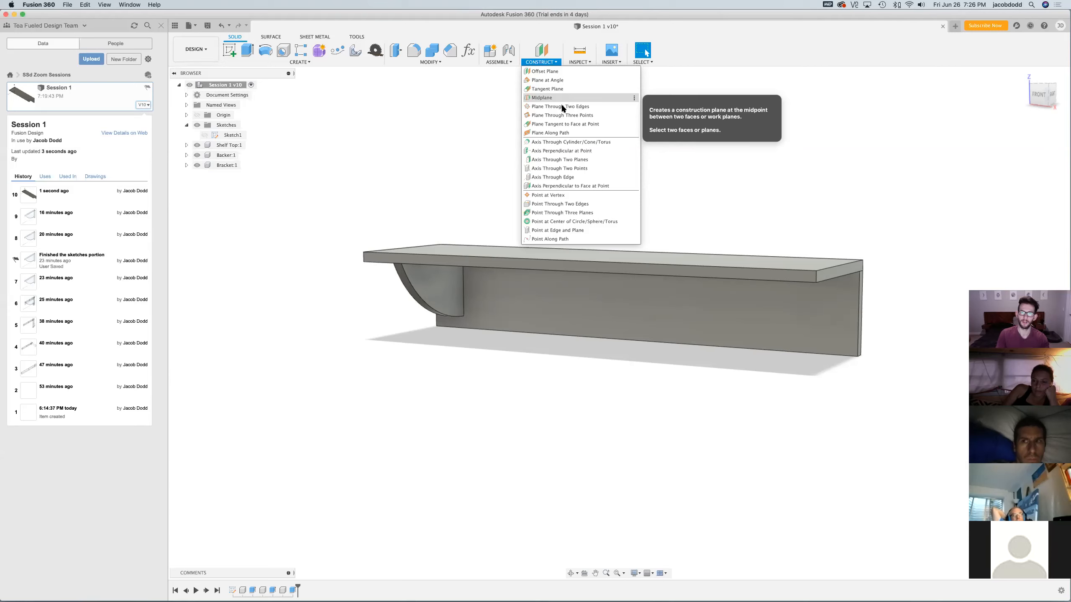
left_click(548, 97)
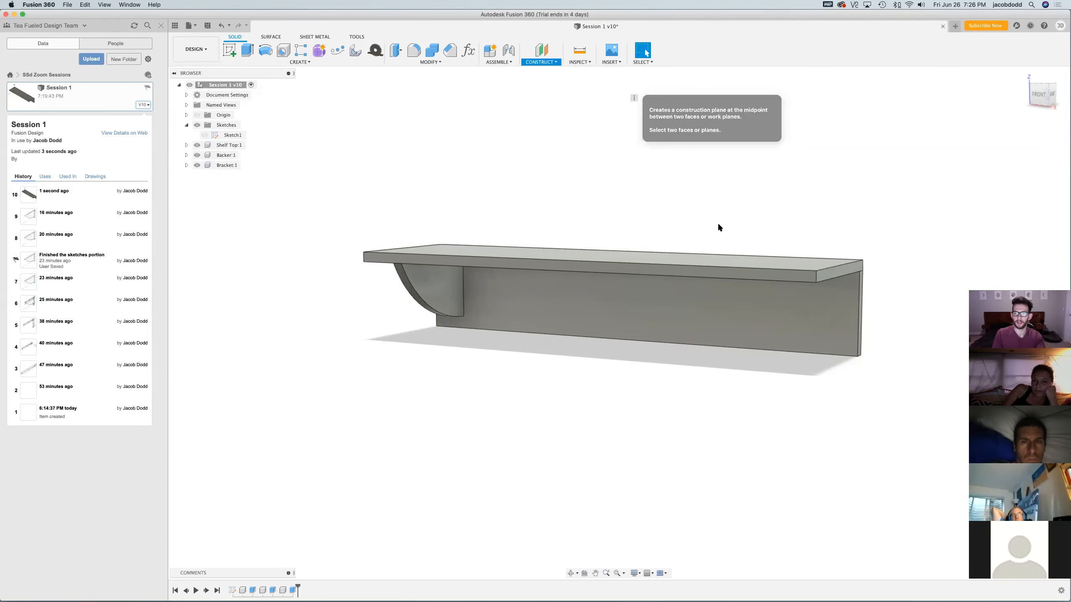
left_click(836, 277)
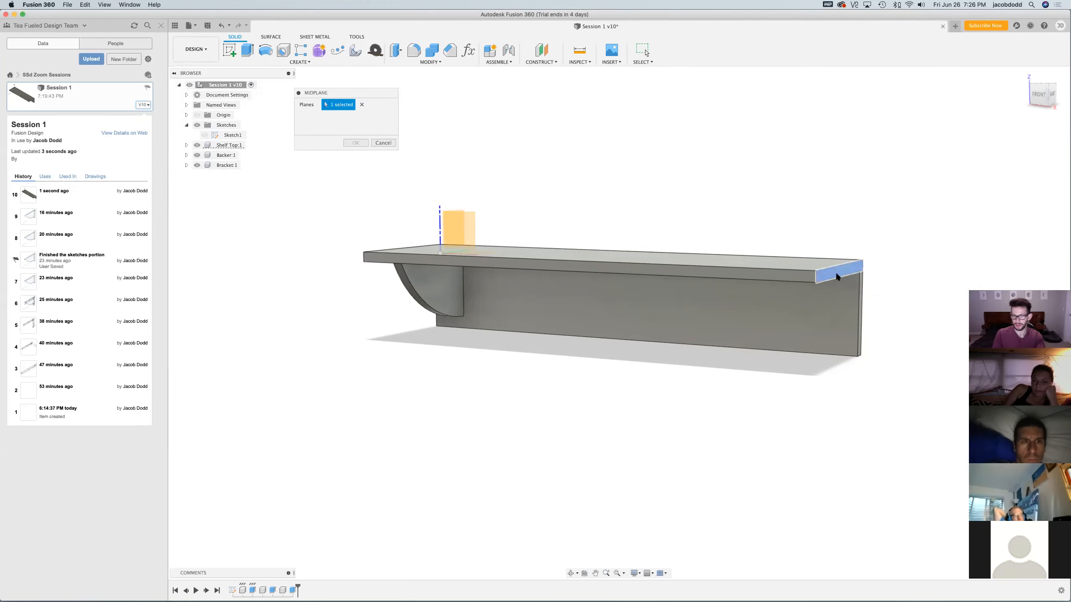
left_click(371, 259)
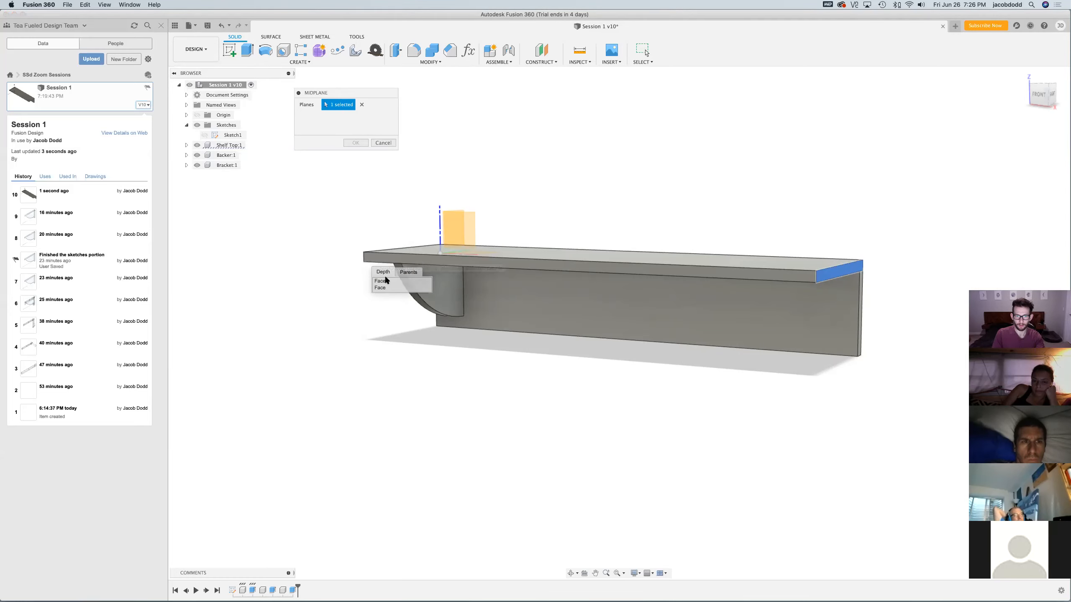
left_click(391, 288)
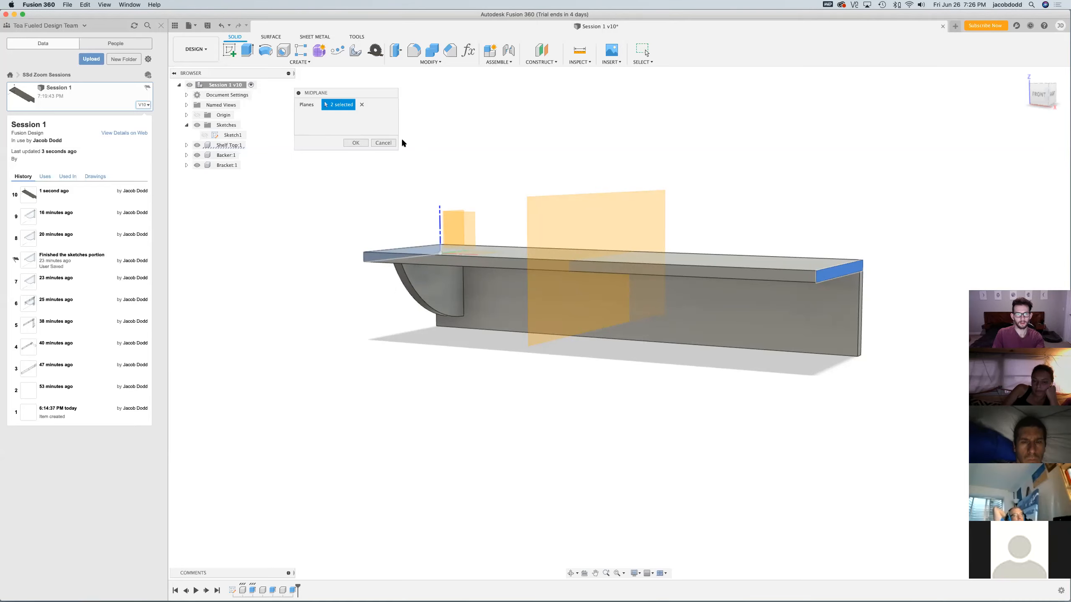
left_click(355, 145)
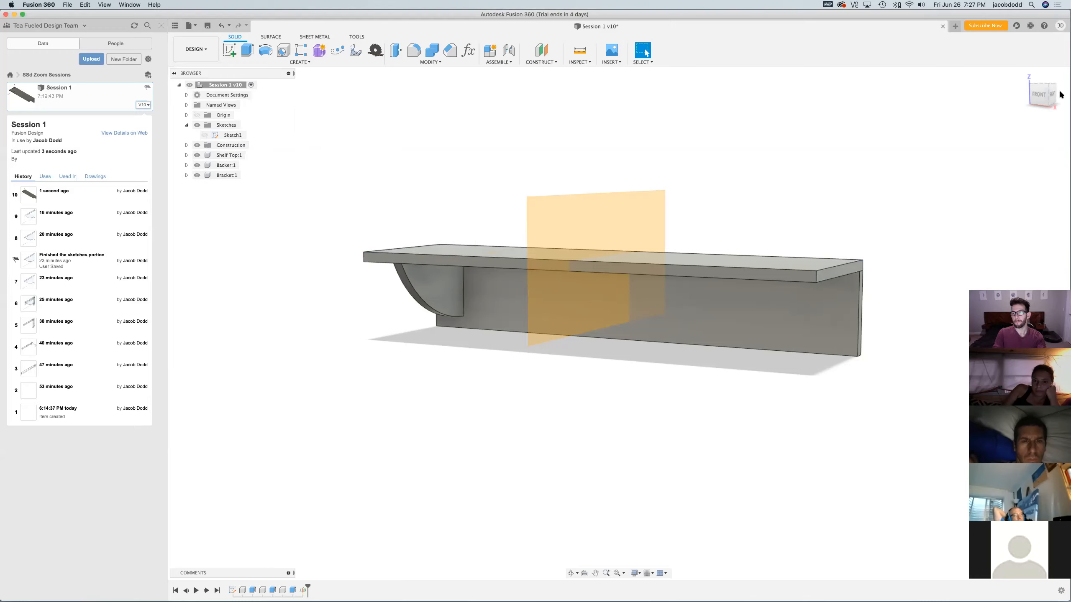
Set the shelflength user parameter to 2 ft to test the midplane, and restore it to 3 ft
left_click_drag(1048, 96, 1065, 124)
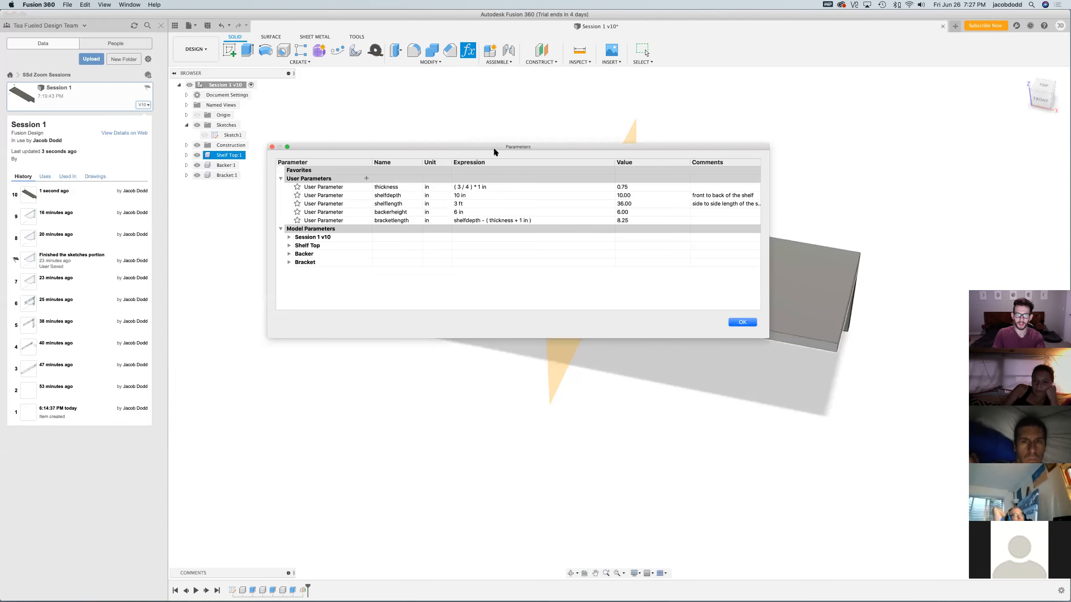
left_click_drag(493, 145, 402, 351)
double_click(380, 408)
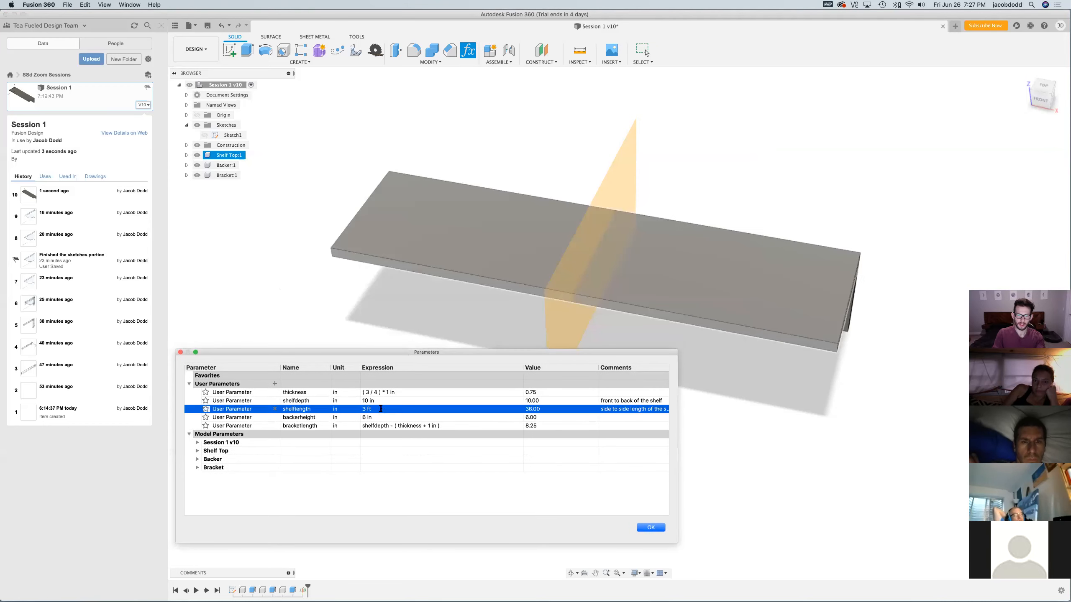
type("2 ft")
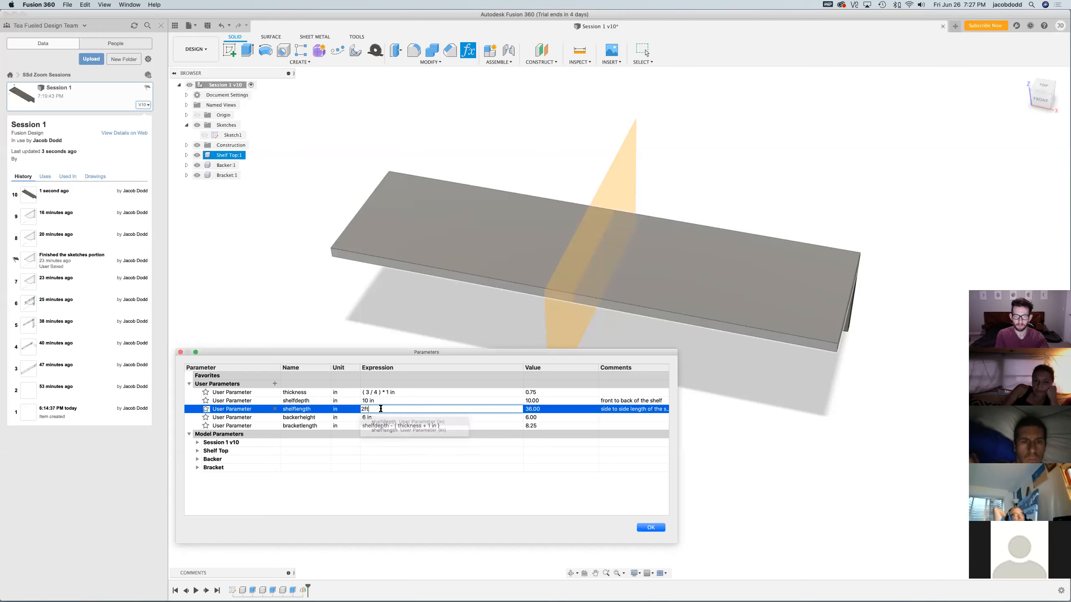
key("Return")
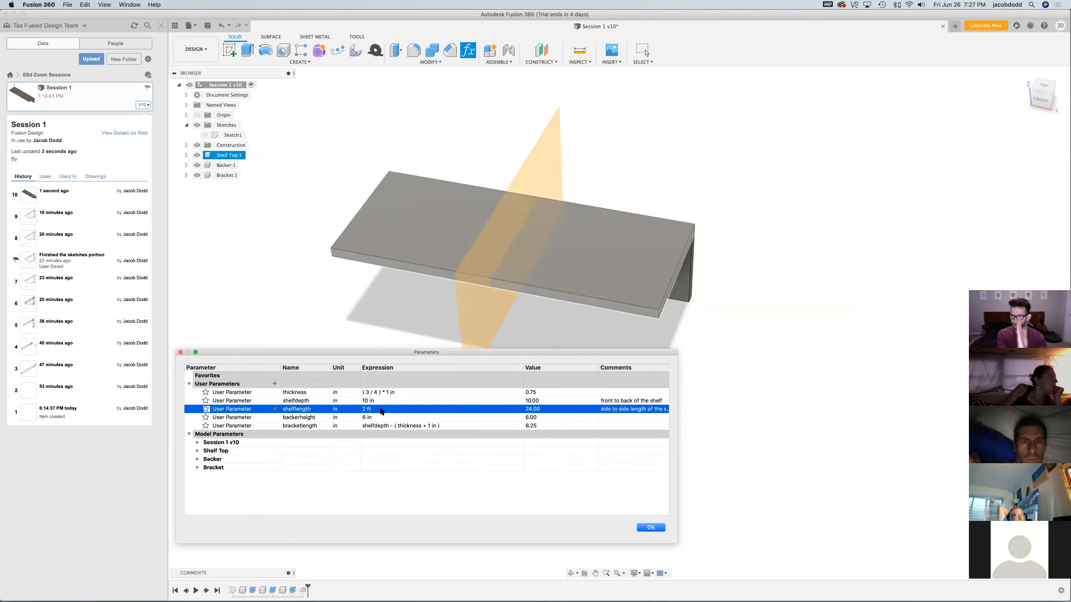
double_click(388, 409)
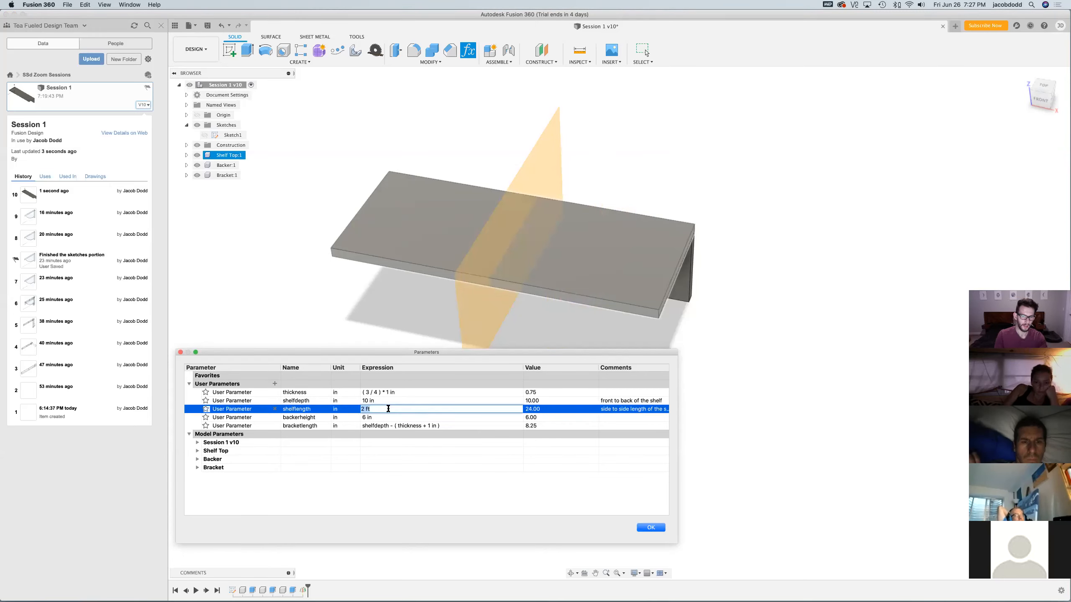
type("3 ft")
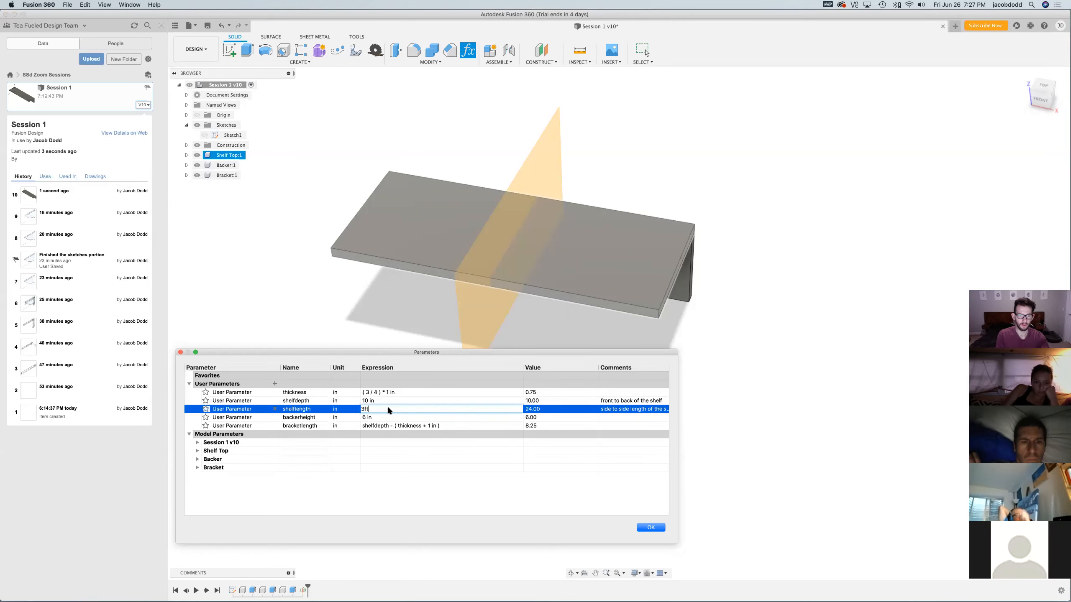
key("Return")
left_click(1025, 164)
left_click(1041, 102)
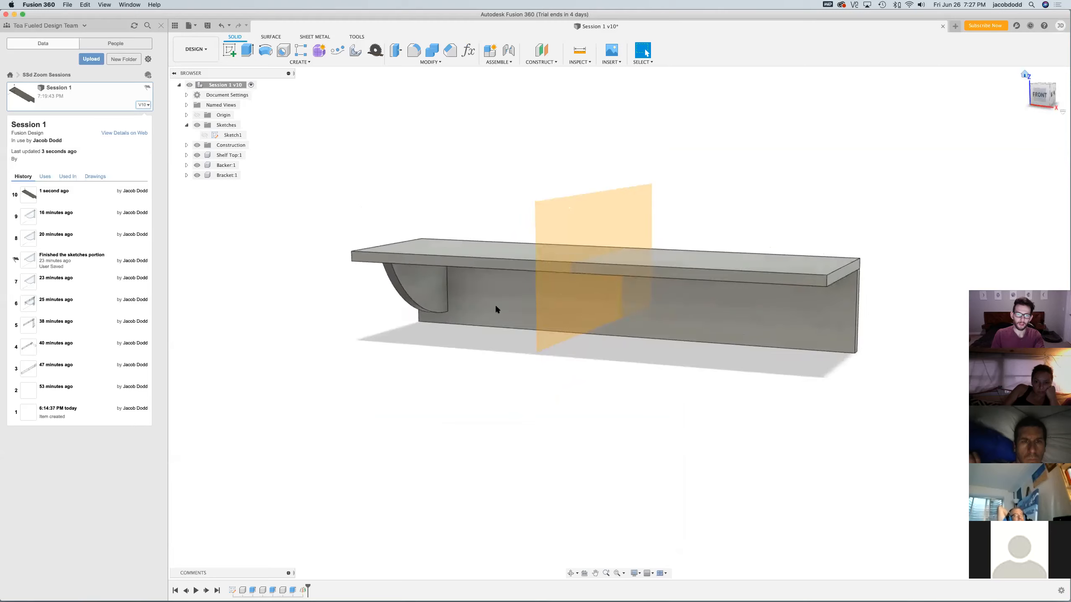
Set up a Mirror with pattern type Features, using the Bracket's extrude as object and the midplane as mirror plane
left_click(225, 175)
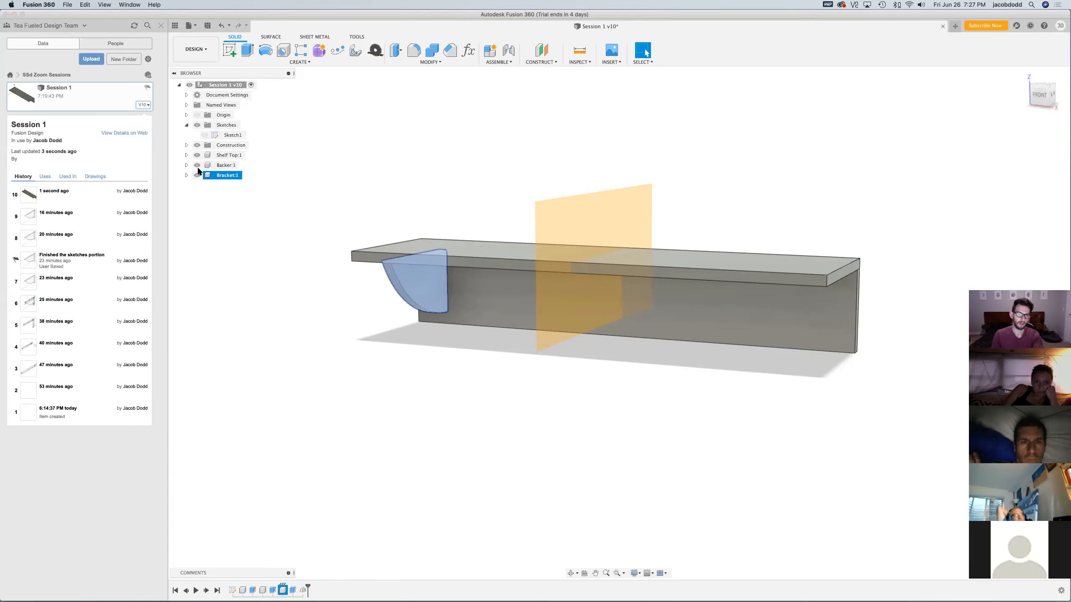
left_click(310, 63)
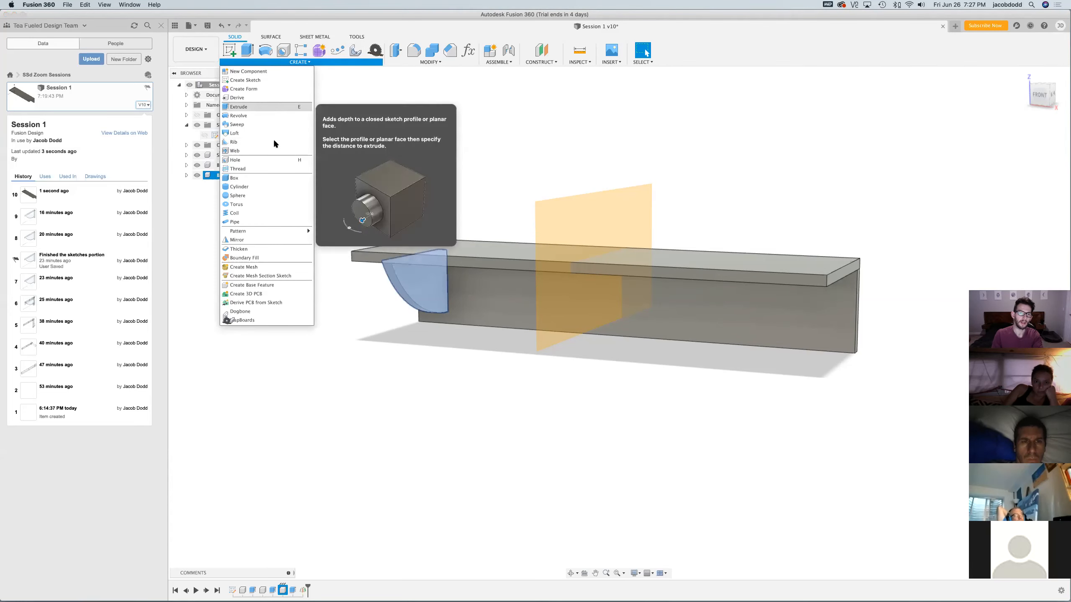
left_click(263, 239)
left_click(354, 104)
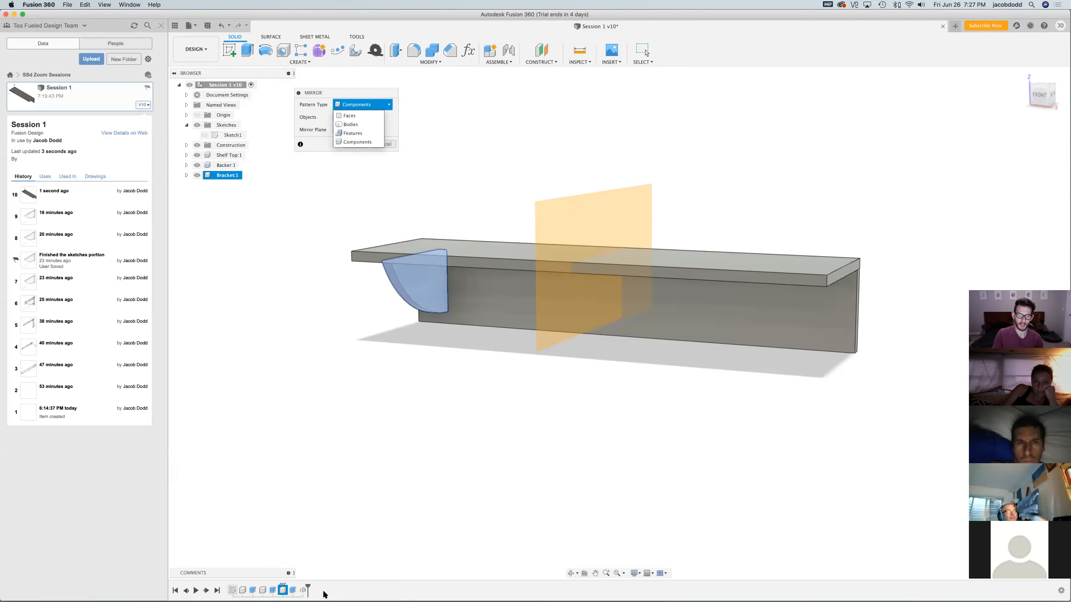
left_click(360, 133)
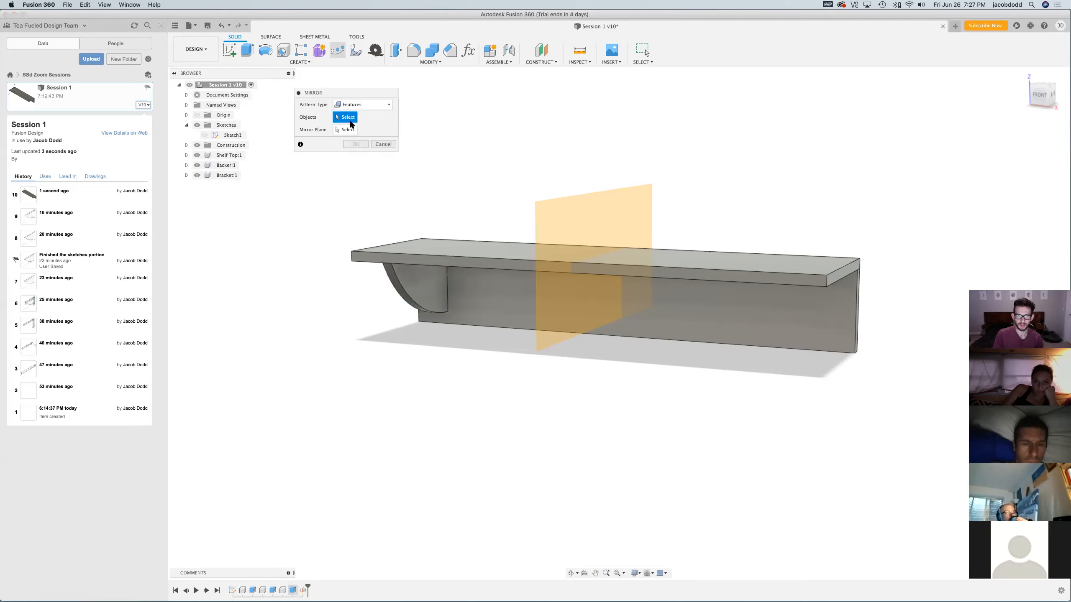
left_click(293, 590)
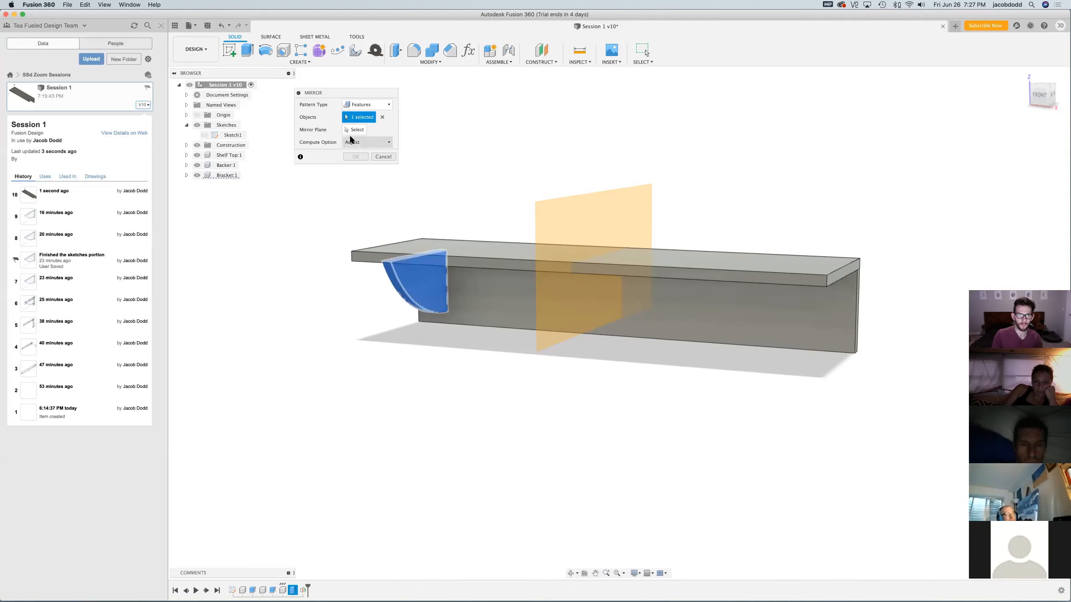
left_click(353, 131)
left_click(558, 202)
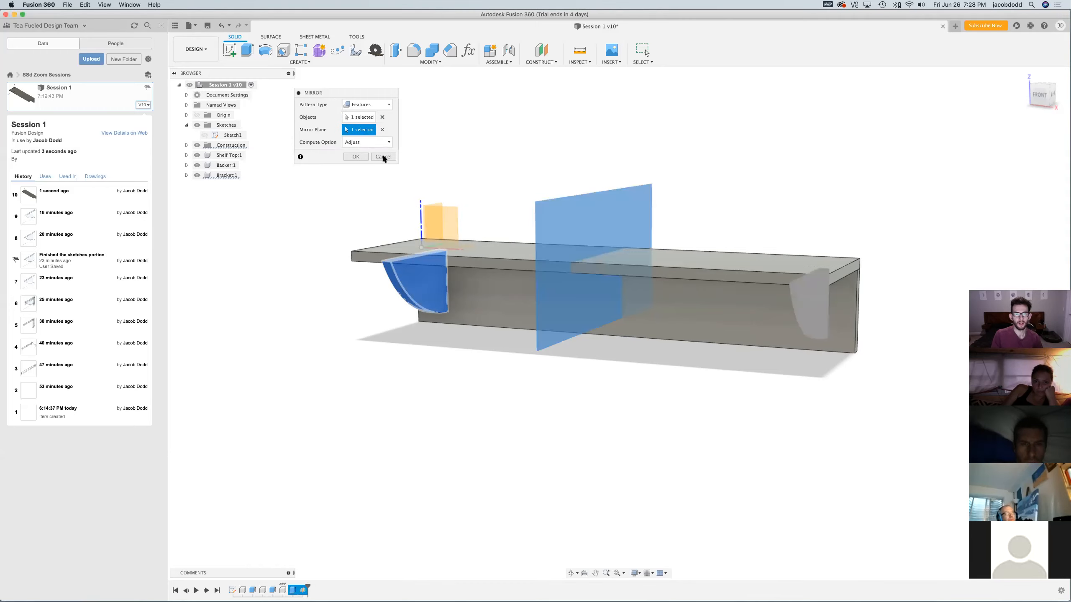
Change the mirror's pattern type to Components and mirror the Bracket component across the midplane
left_click(375, 105)
left_click(366, 140)
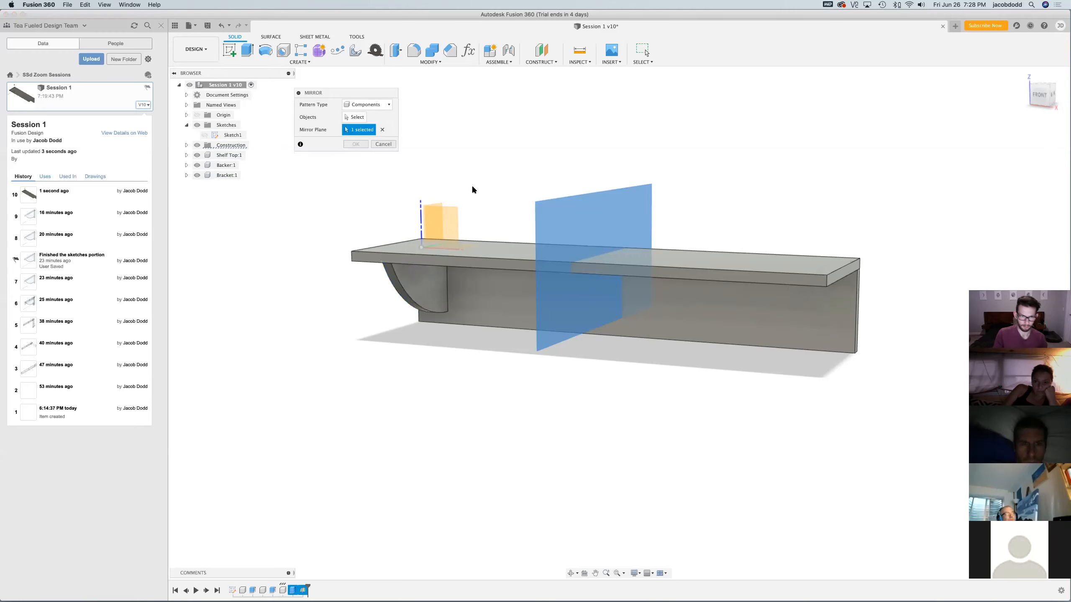
left_click(355, 117)
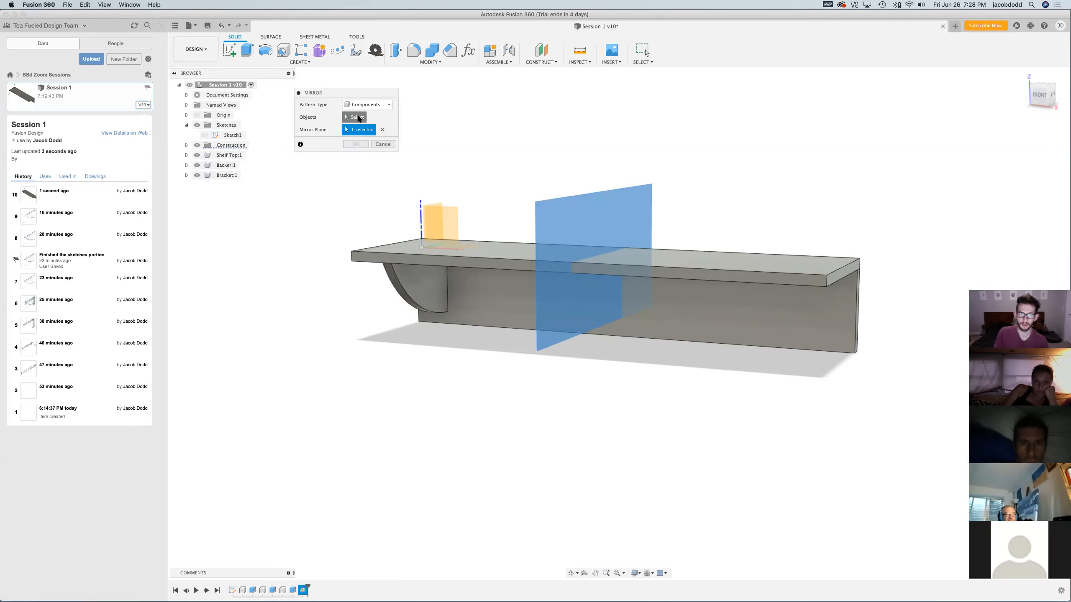
left_click(405, 286)
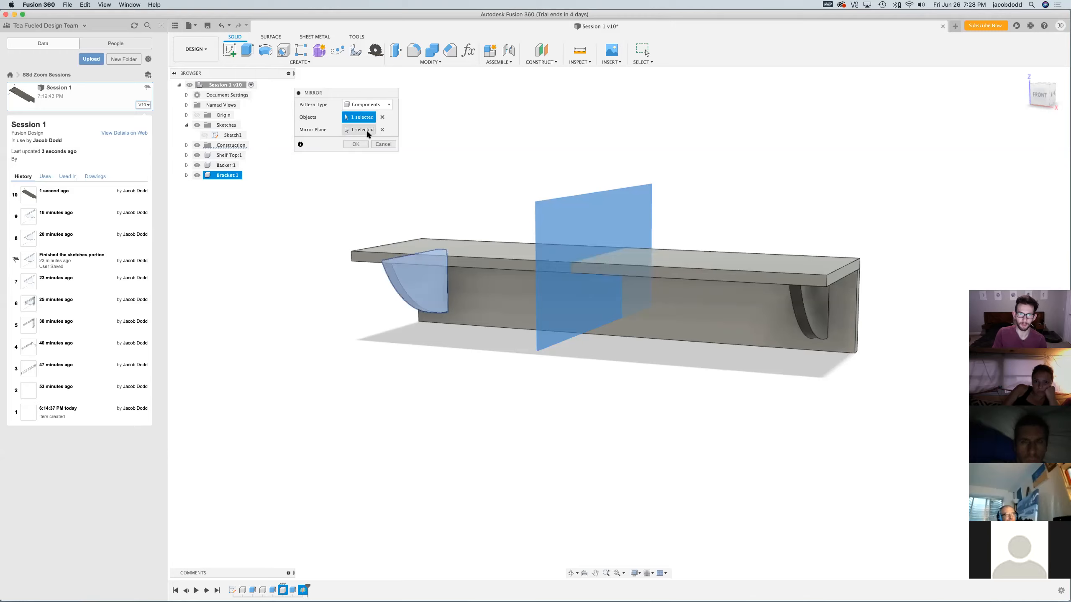
left_click(367, 129)
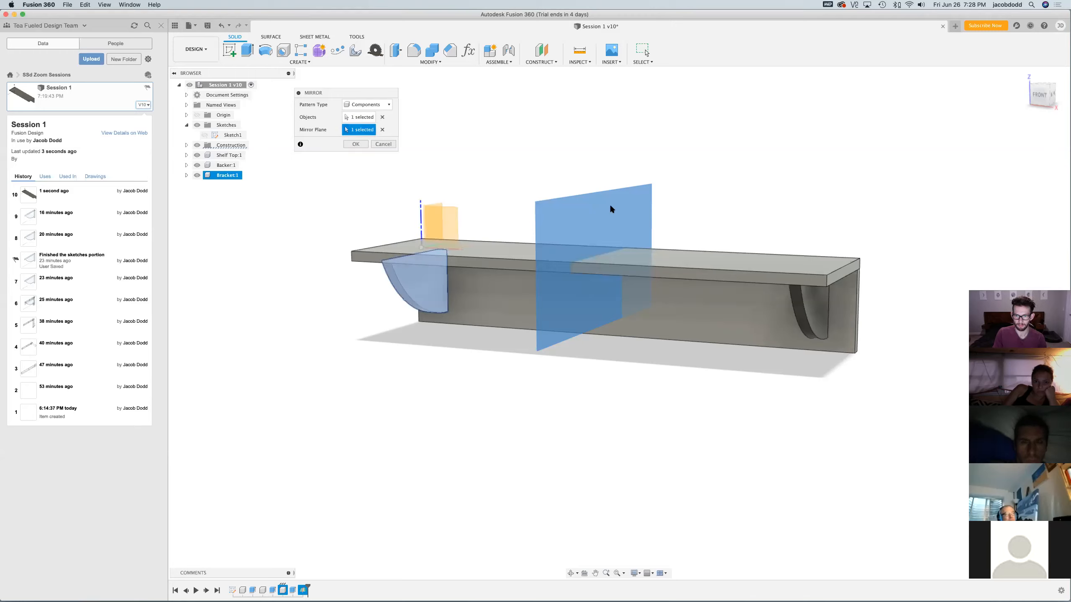
left_click(355, 144)
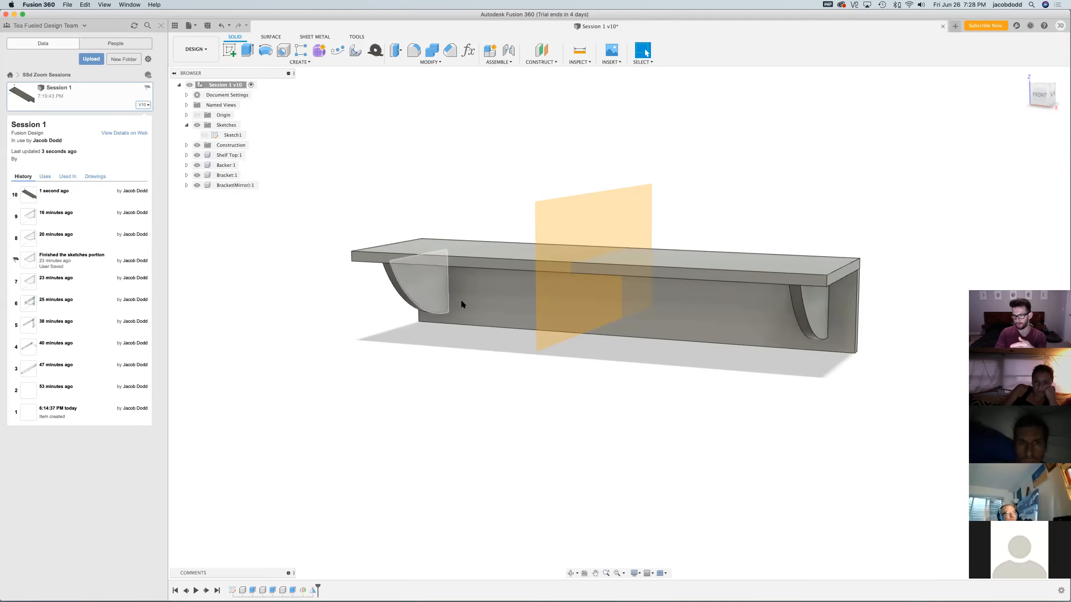
Try a fillet of about 0.266 in on the original Bracket's curved edge after the mirror, and undo it
key("f")
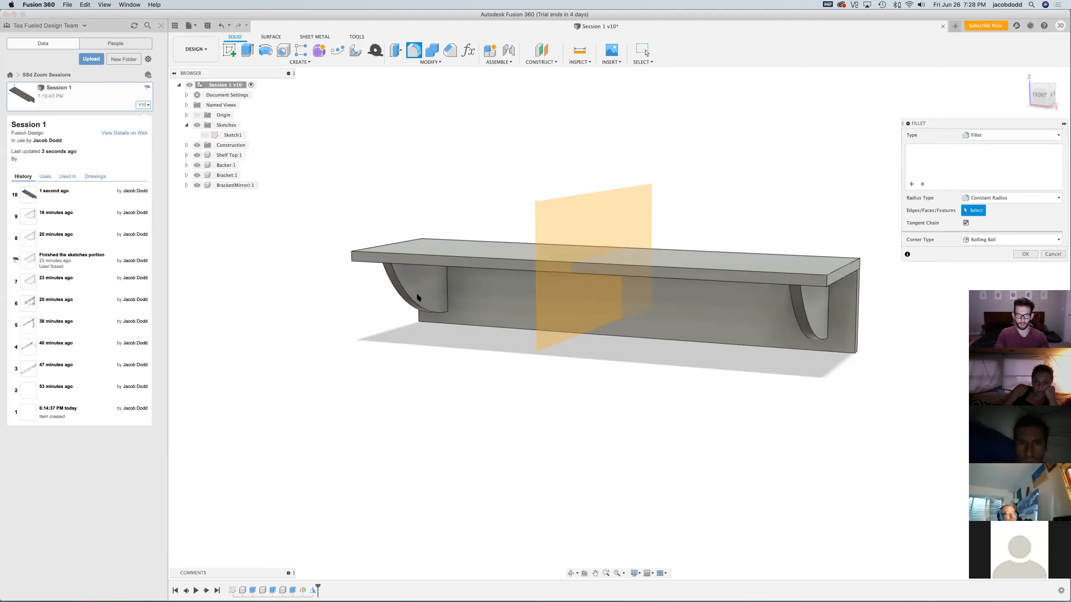
left_click(416, 301)
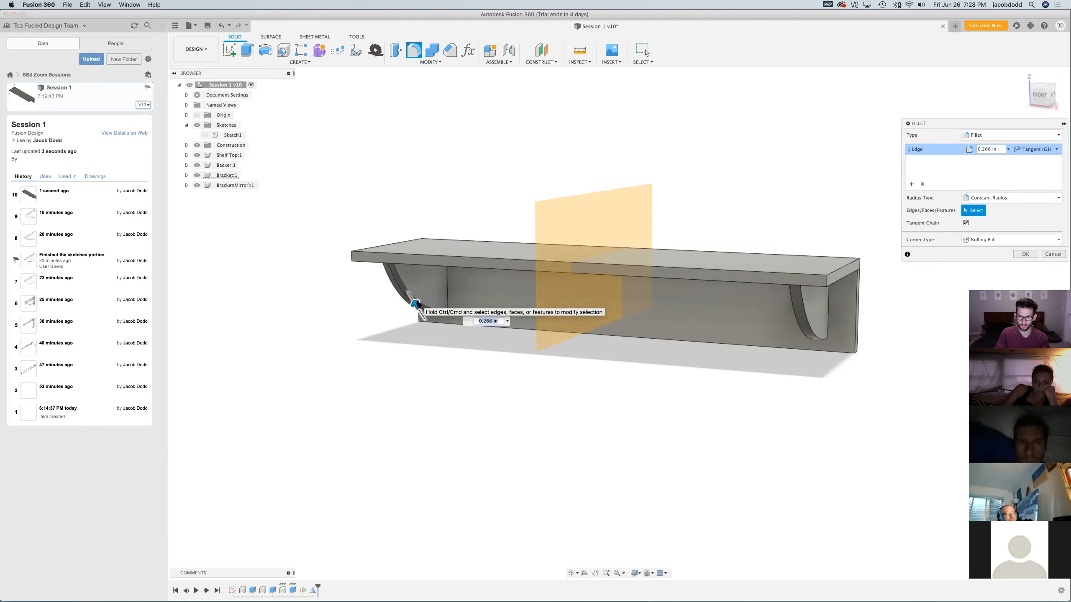
key("Return")
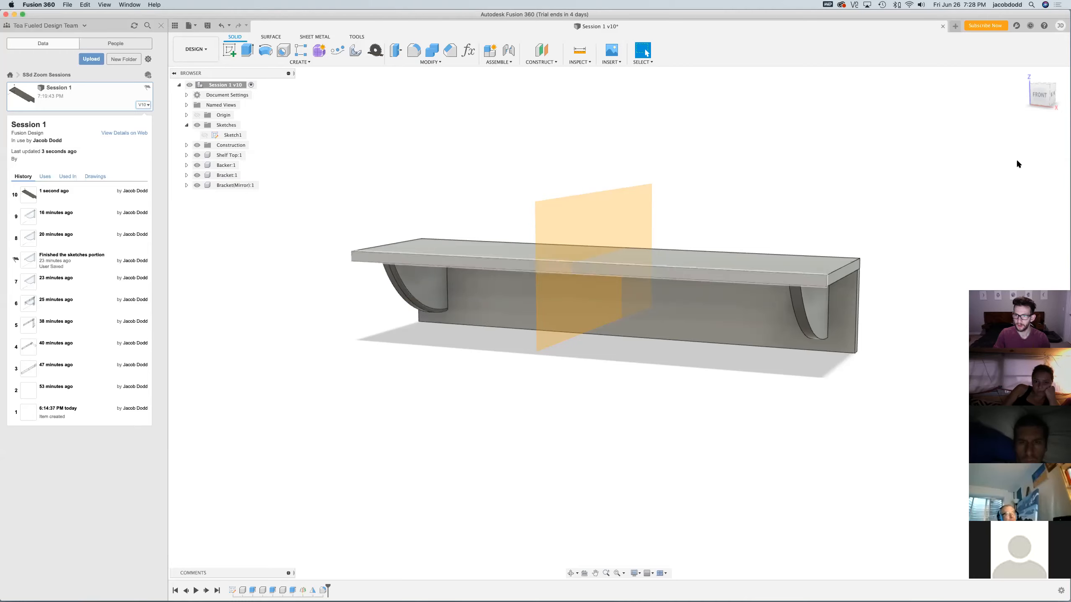
left_click(1030, 95)
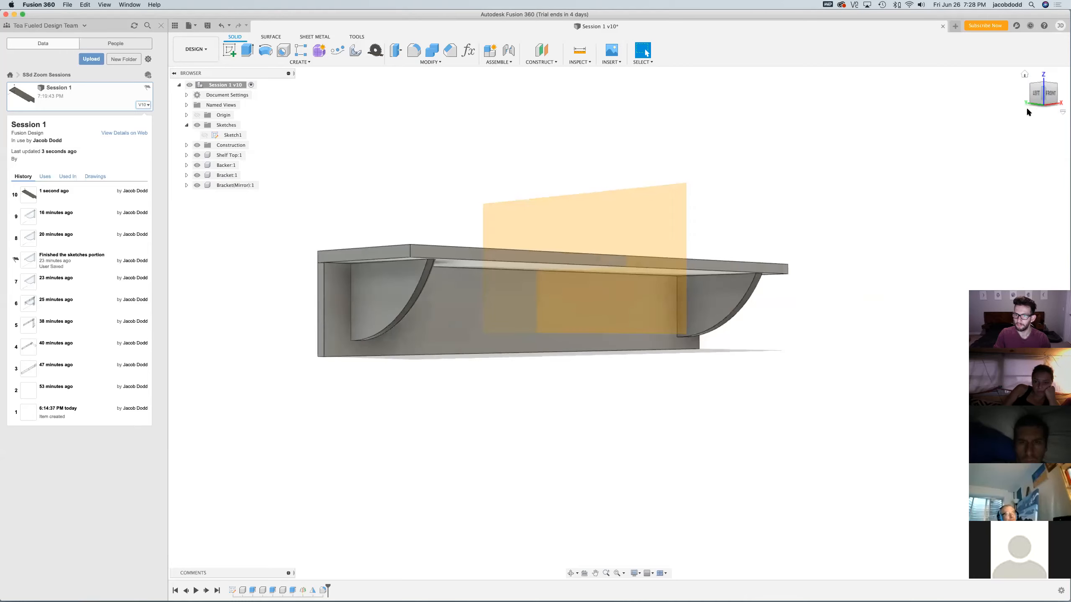
left_click(1048, 101)
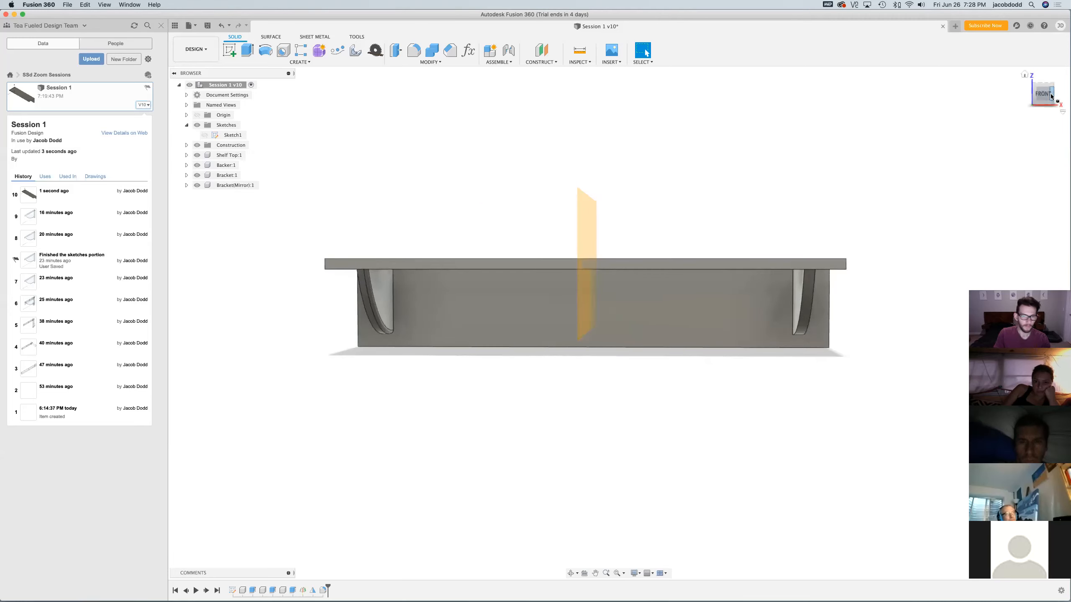
key("super+z")
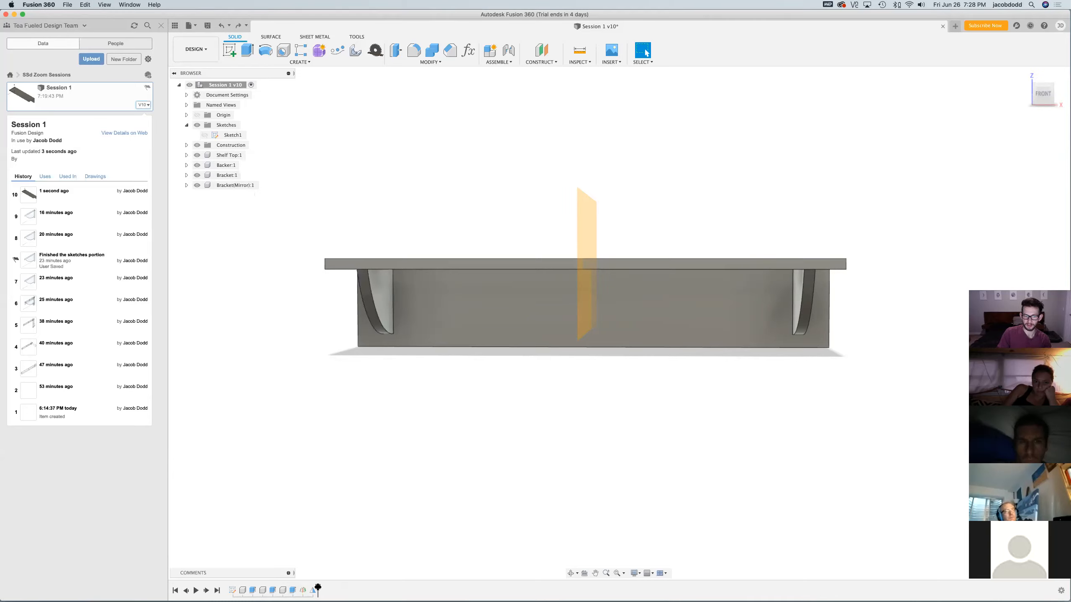
Fillet the original Bracket's curved edge with the design history rolled back to just before the mirror
left_click_drag(315, 587, 307, 588)
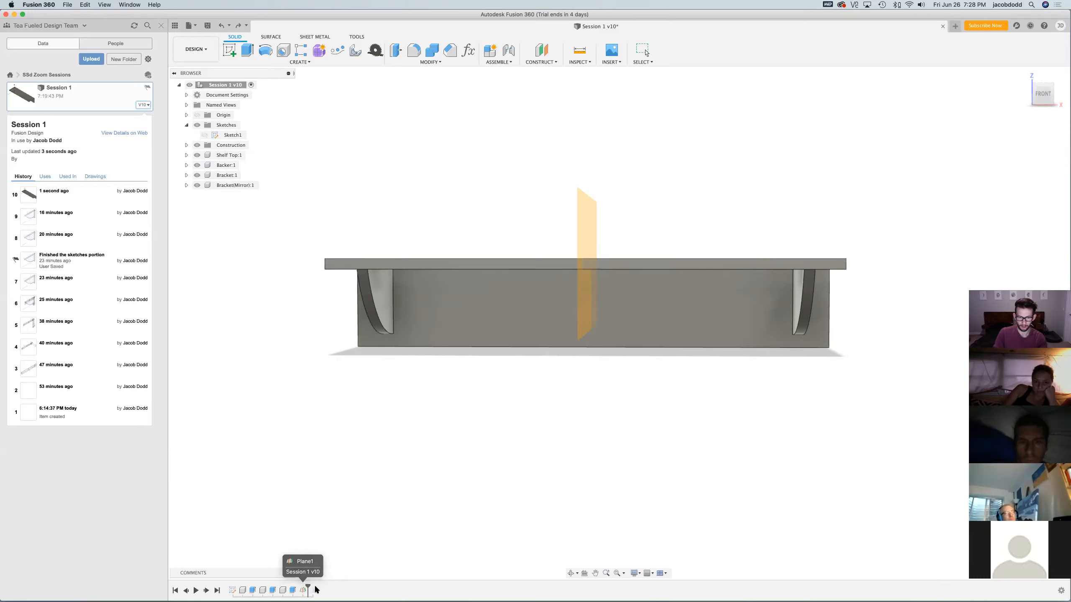
key("f")
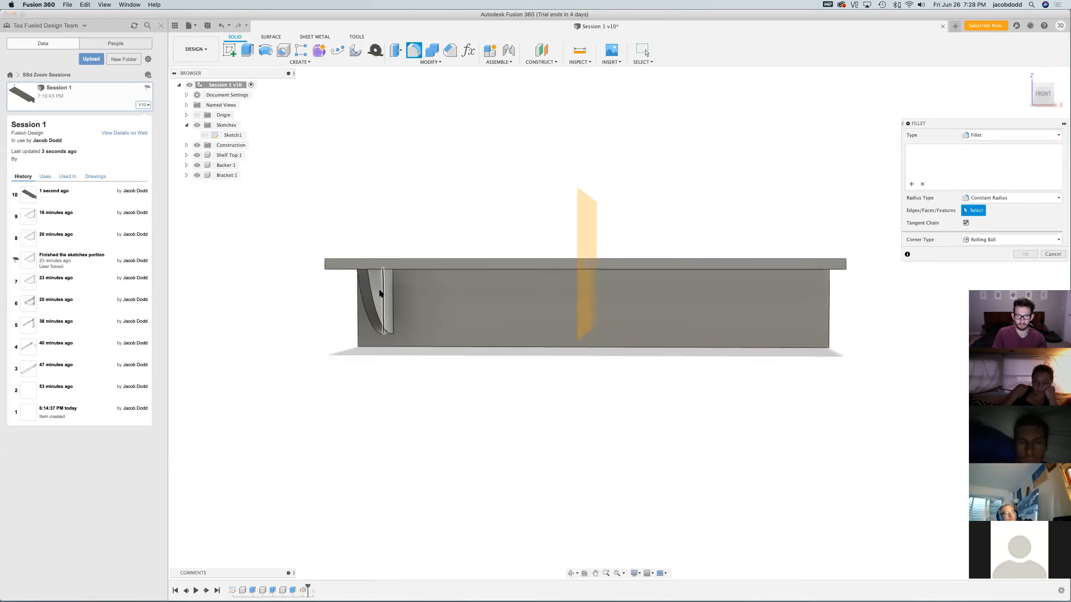
left_click(378, 301)
left_click_drag(378, 301, 376, 299)
key("Return")
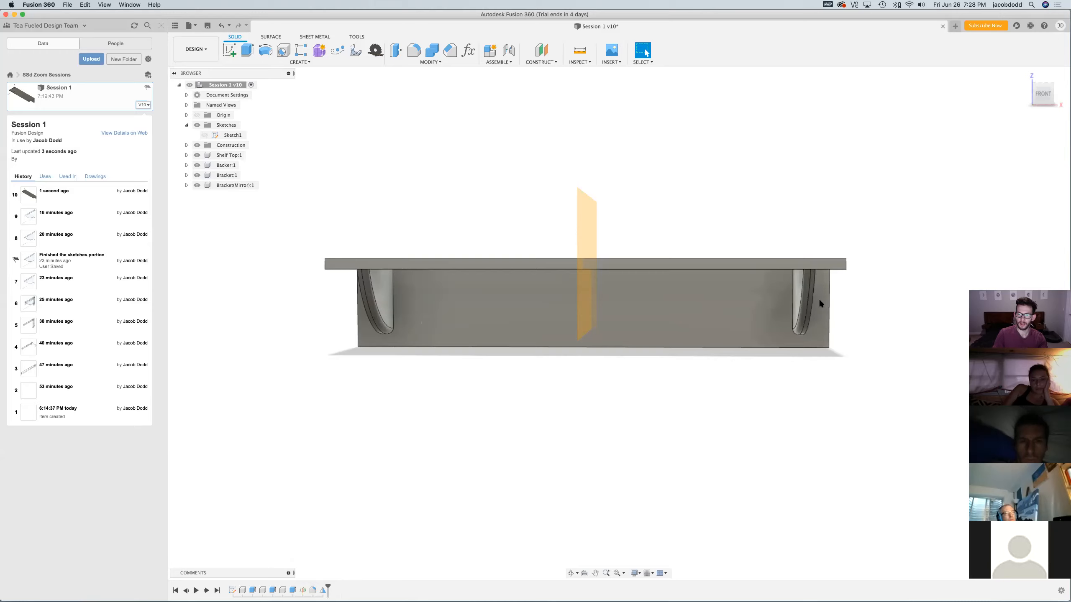
Reorder the fillet after the mirror in the design history to compare the brackets, and return it before the mirror
left_click(313, 592)
left_click_drag(329, 589, 333, 589)
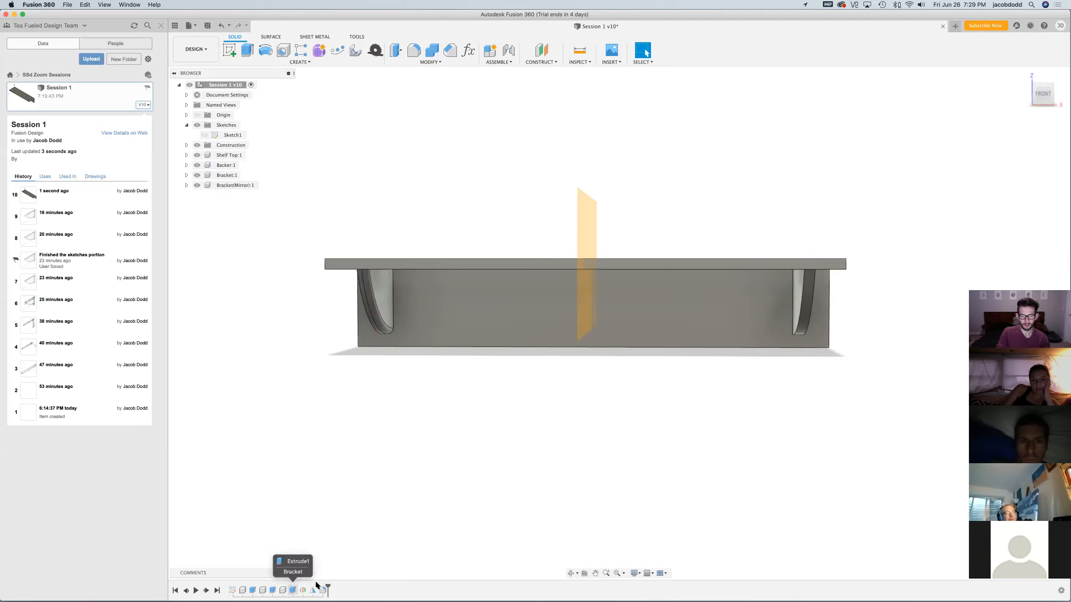
left_click_drag(323, 588, 307, 591)
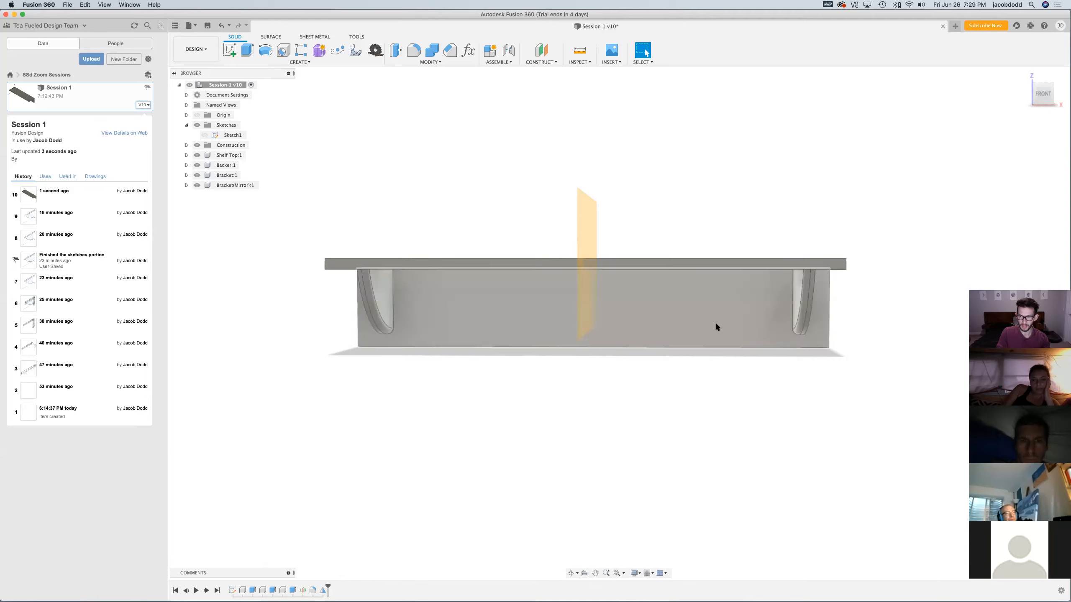
Move the midplane construction plane earlier in the design history, and return it to just before the mirror
right_click(314, 591)
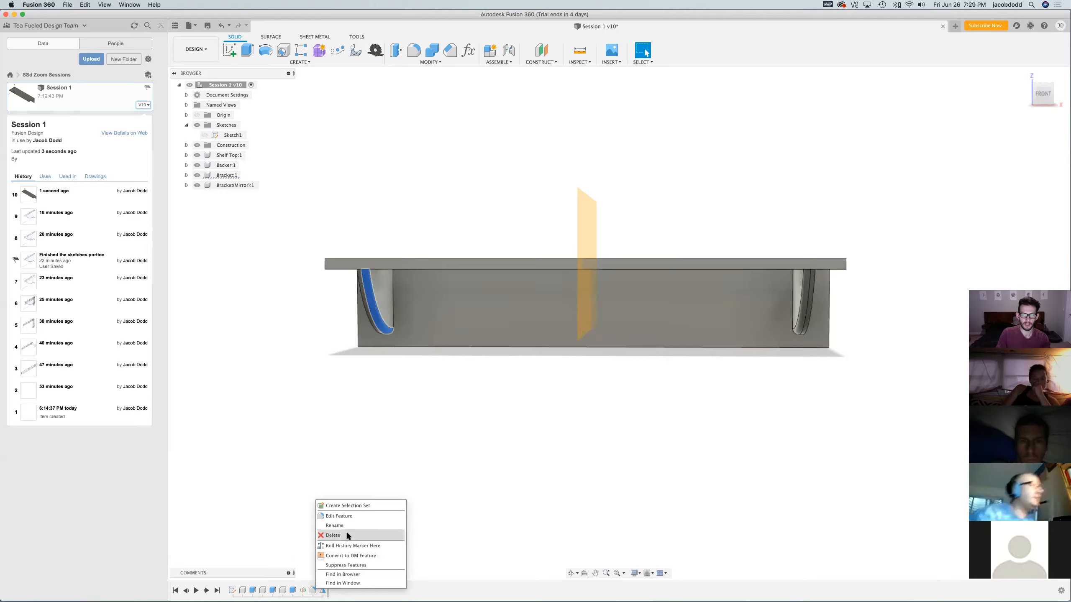
left_click(478, 593)
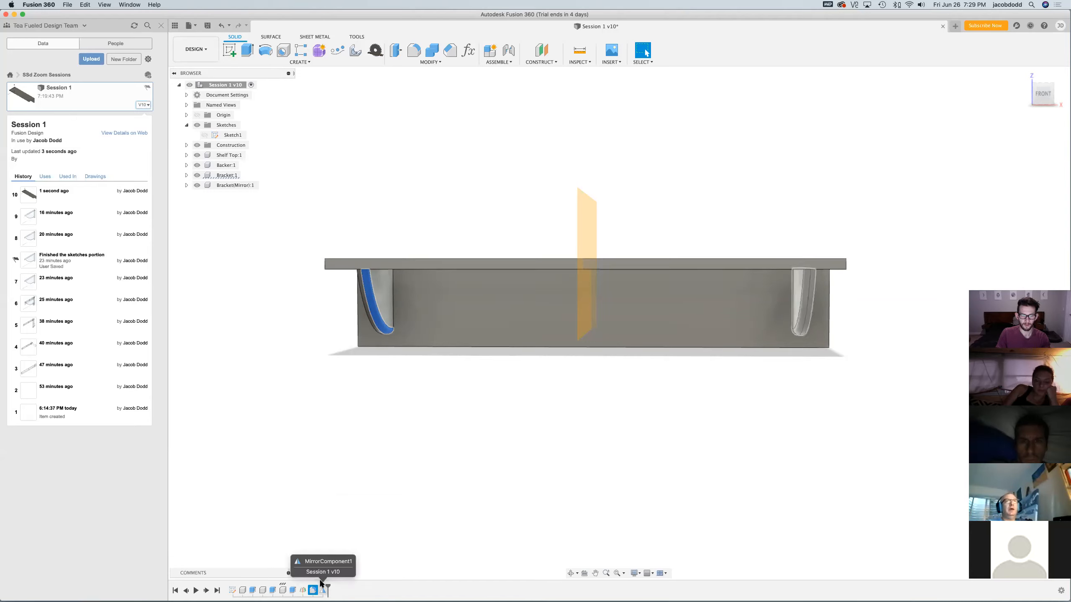
left_click_drag(1046, 98, 1027, 92)
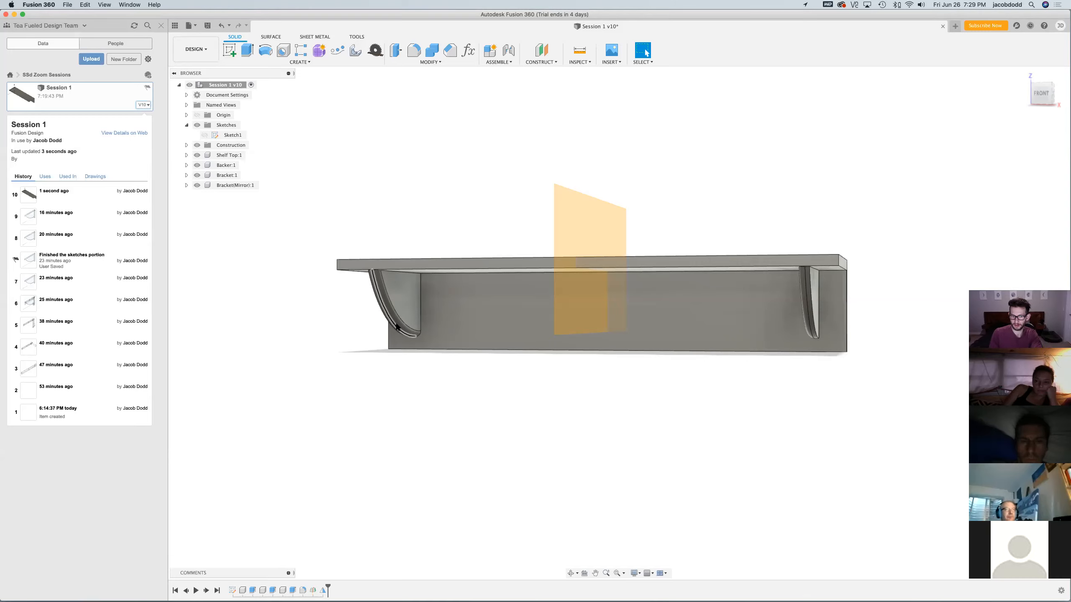
left_click(313, 590)
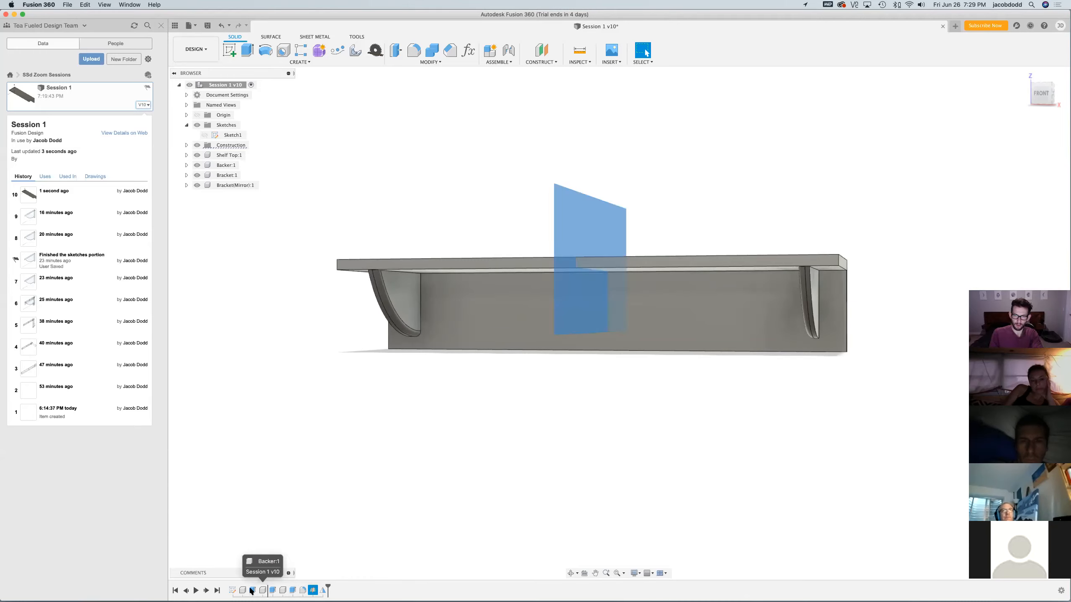
left_click_drag(251, 591, 265, 591)
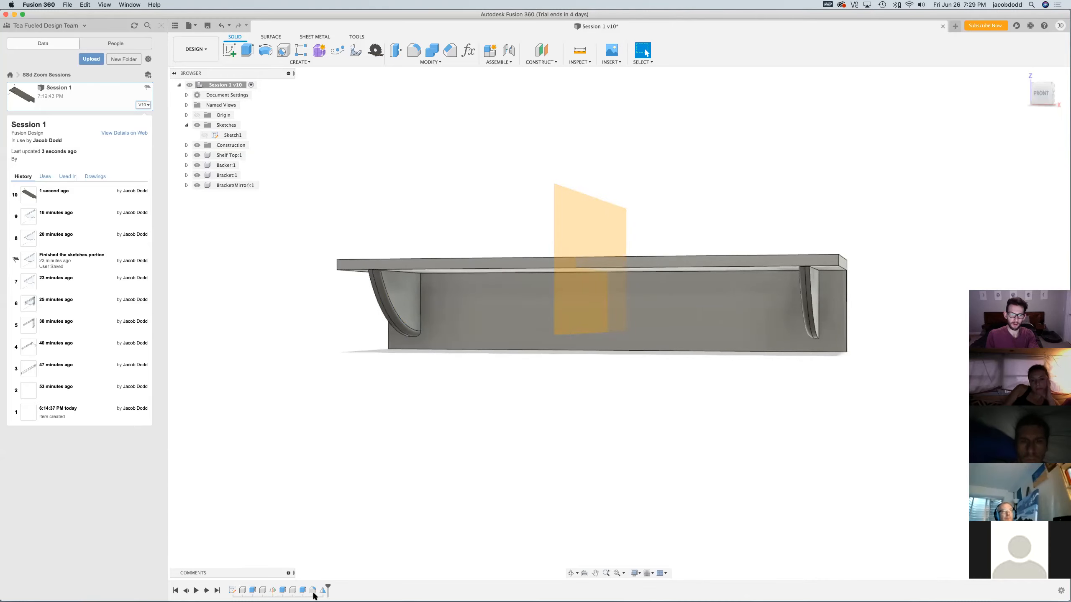
left_click_drag(272, 591, 317, 590)
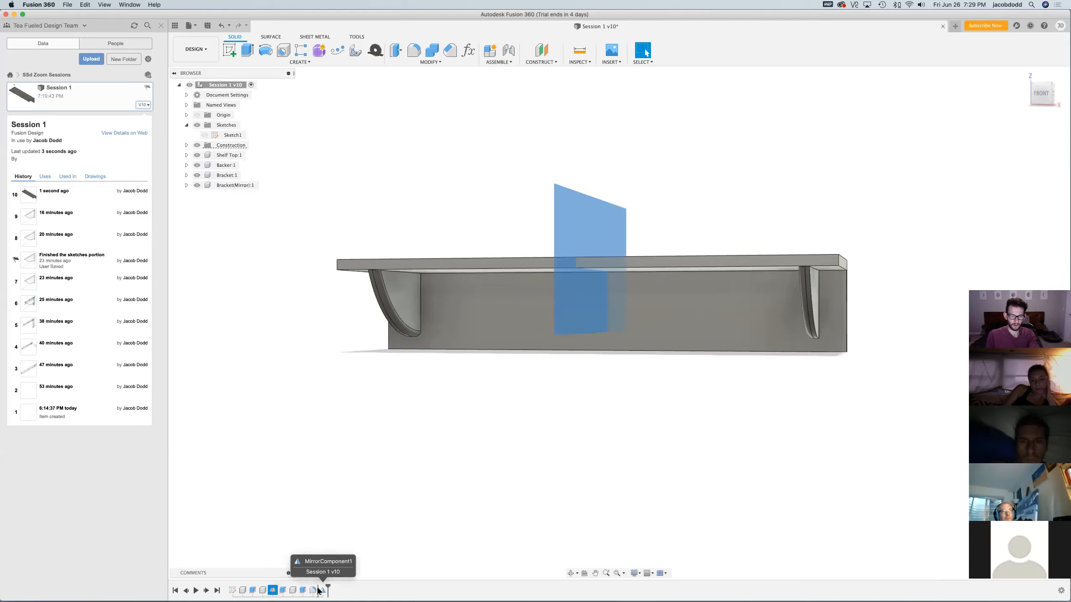
Delete the Bracket's fillet from the design history so both brackets have plain curved edges
right_click(302, 591)
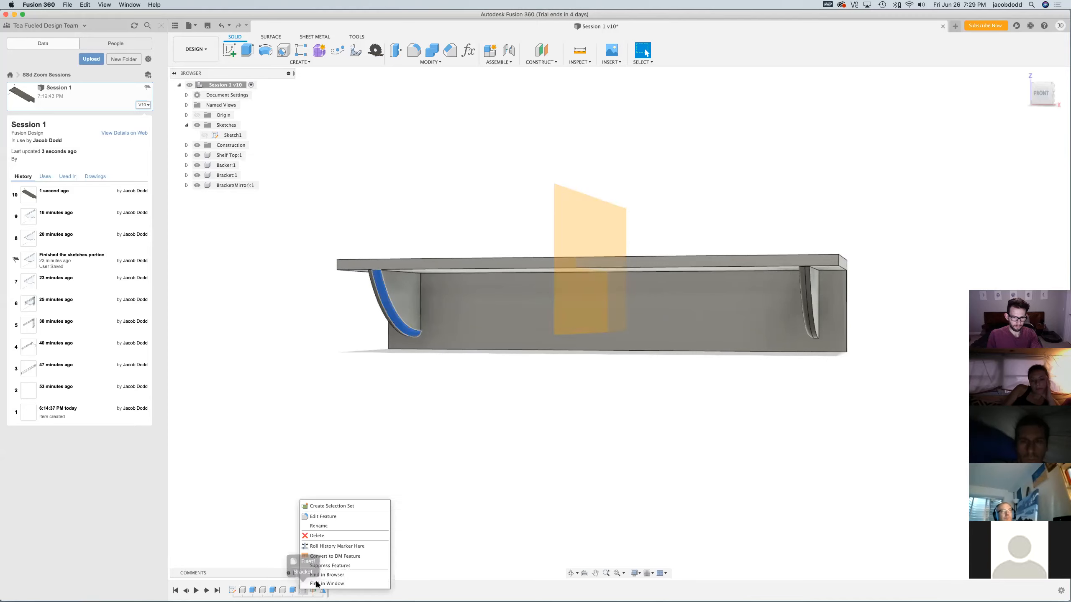
left_click(349, 535)
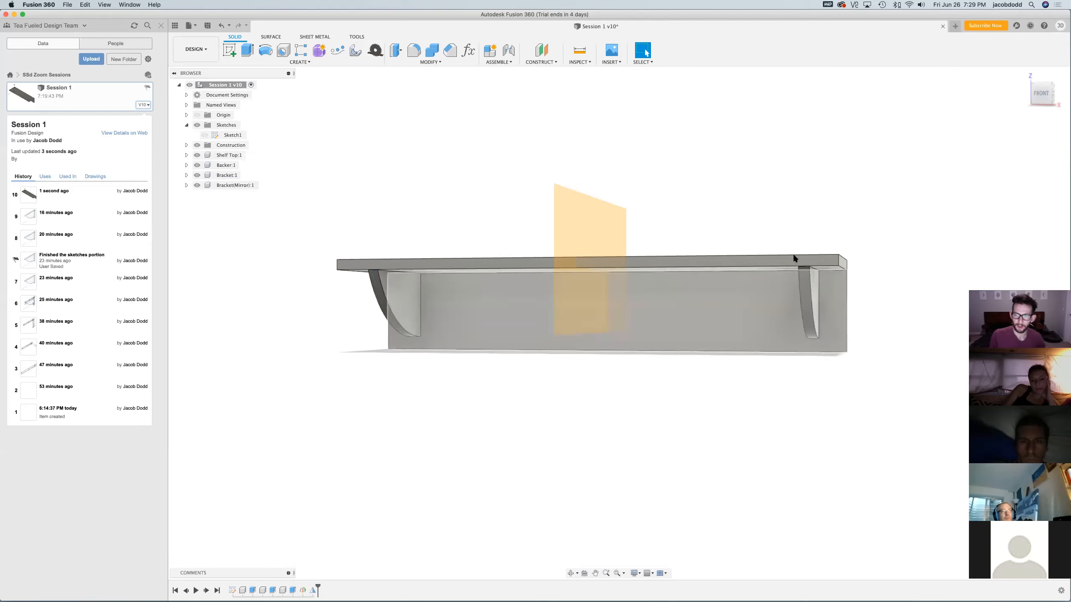
mouse_move(1043, 91)
middle_mouse_down("shift")
mouse_move(1014, 69)
mouse_move(995, 97)
middle_mouse_up("shift")
left_click_drag(996, 97, 993, 91)
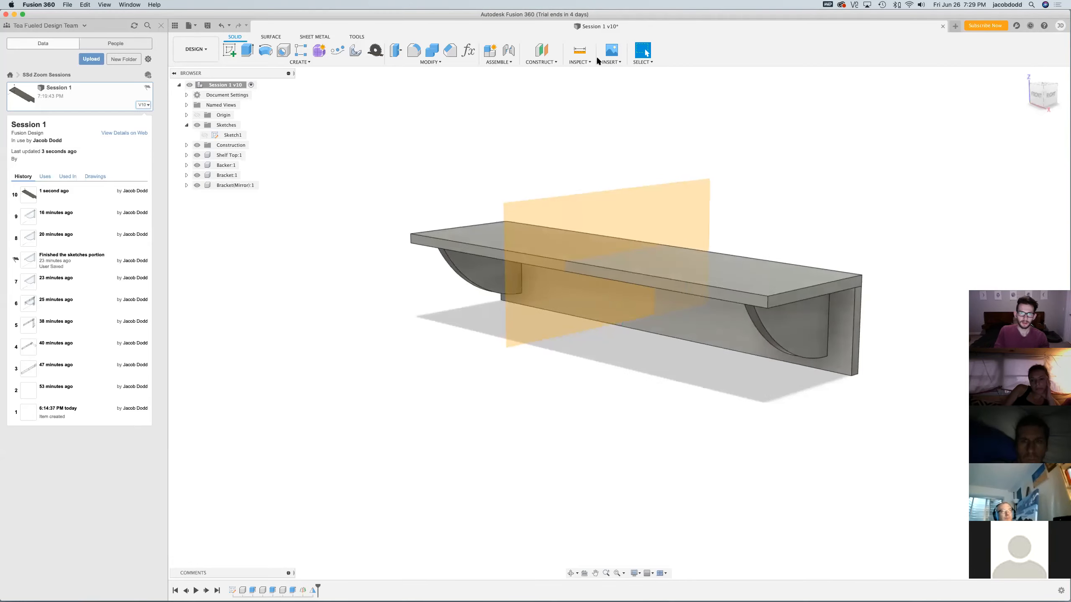
Open the parameters table and hide the construction midplane
left_click(467, 51)
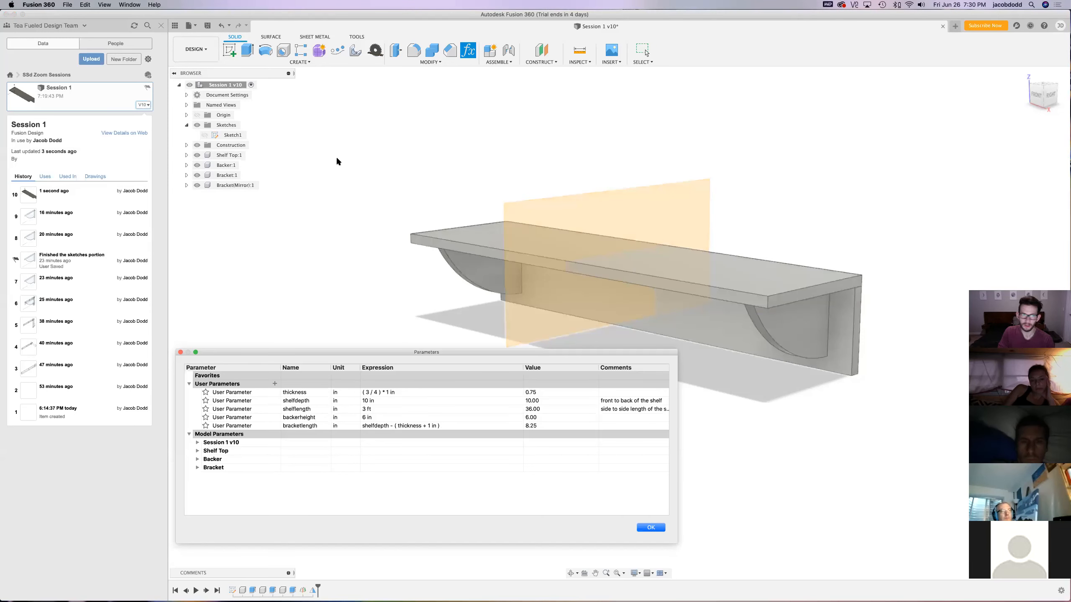
left_click(186, 145)
left_click(206, 155)
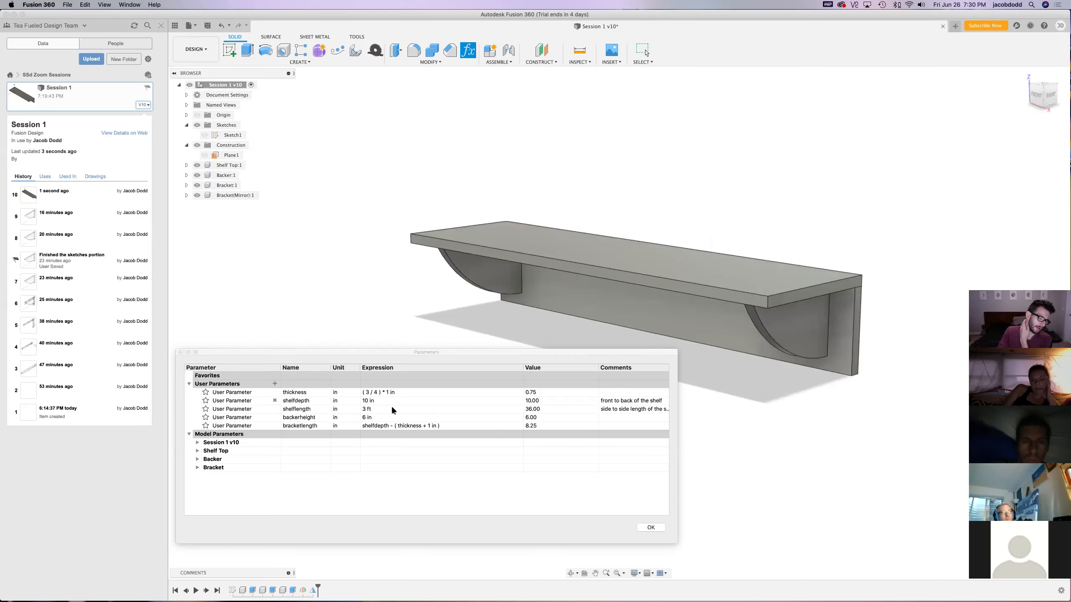
Test the thickness parameter at (1/2) * 1 in and (1/4) * 1 in, and restore it to (3/4) * 1 in
double_click(414, 392)
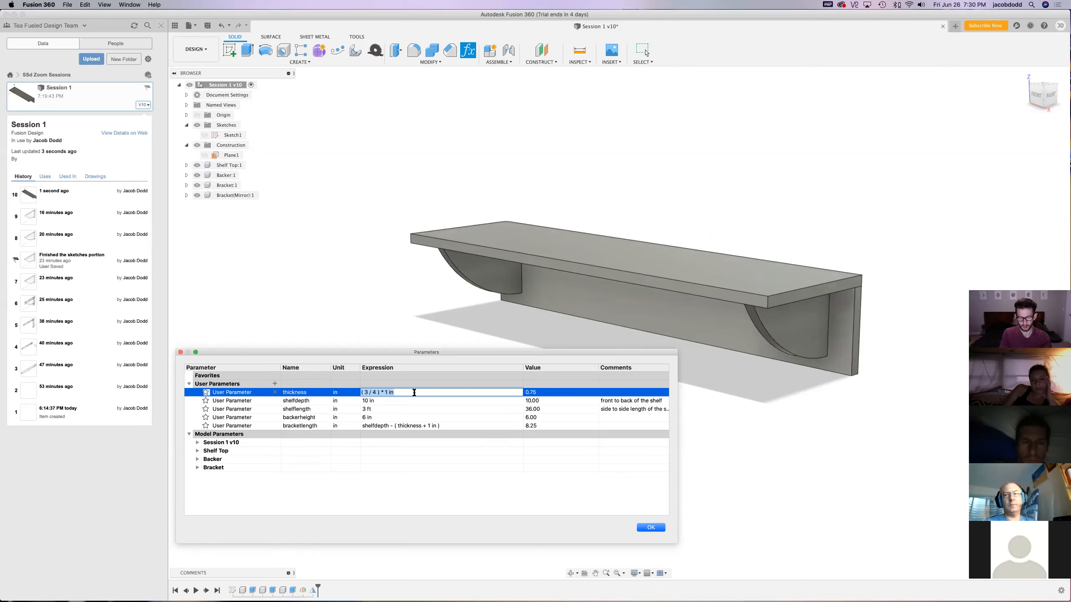
type("(1/2)*1 in")
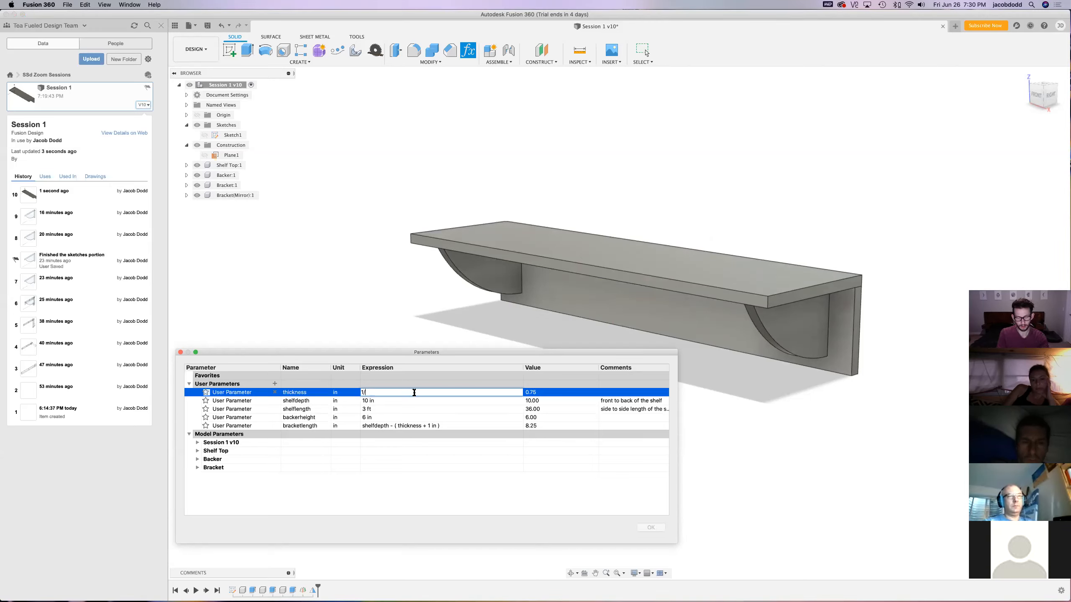
key("Return")
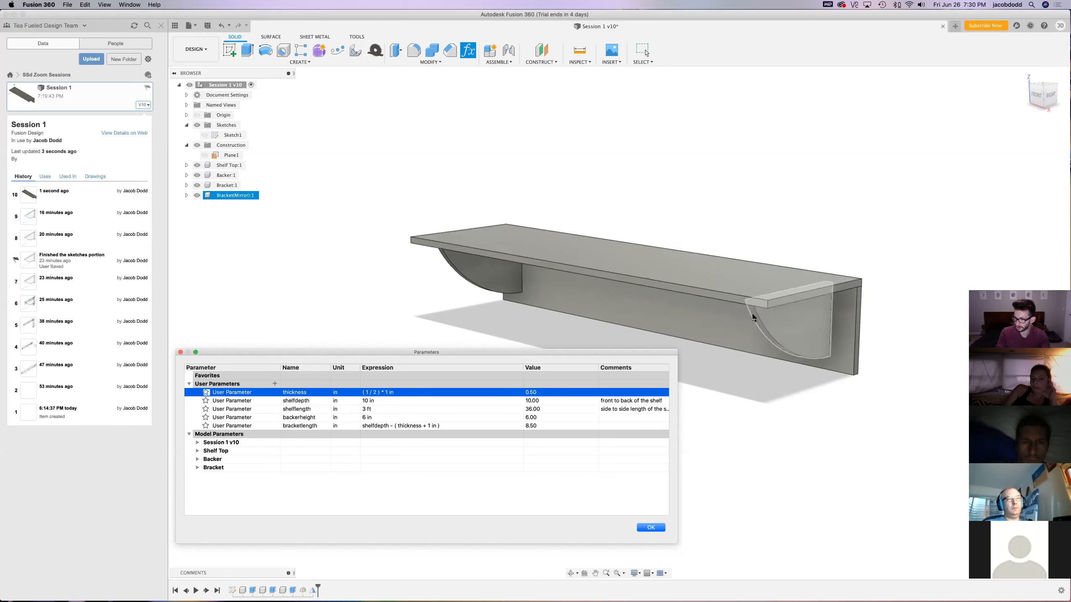
double_click(419, 394)
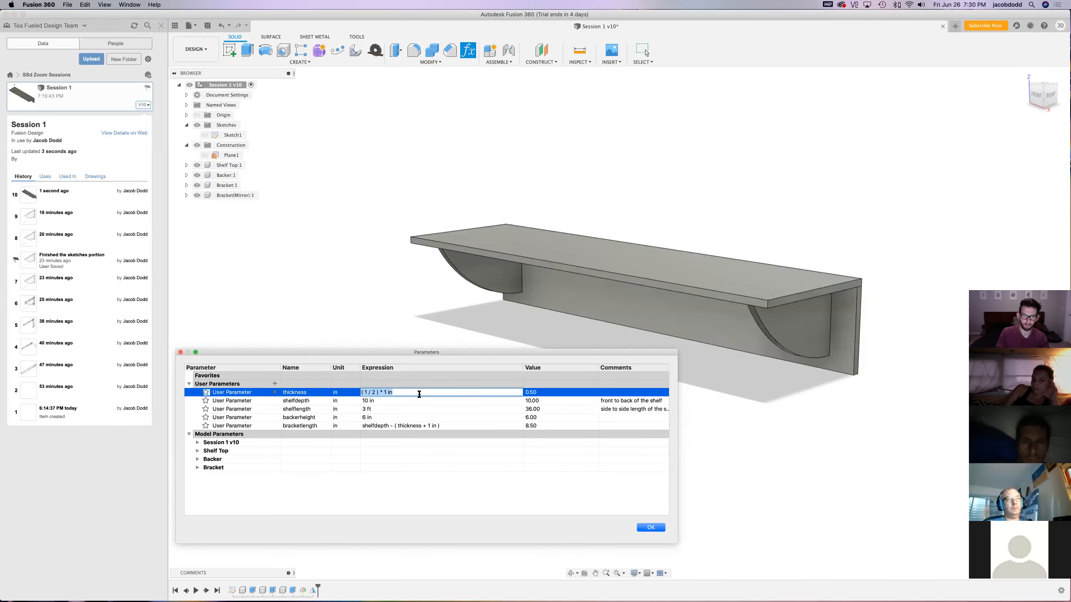
type("(1/4)*1 in")
key("Return")
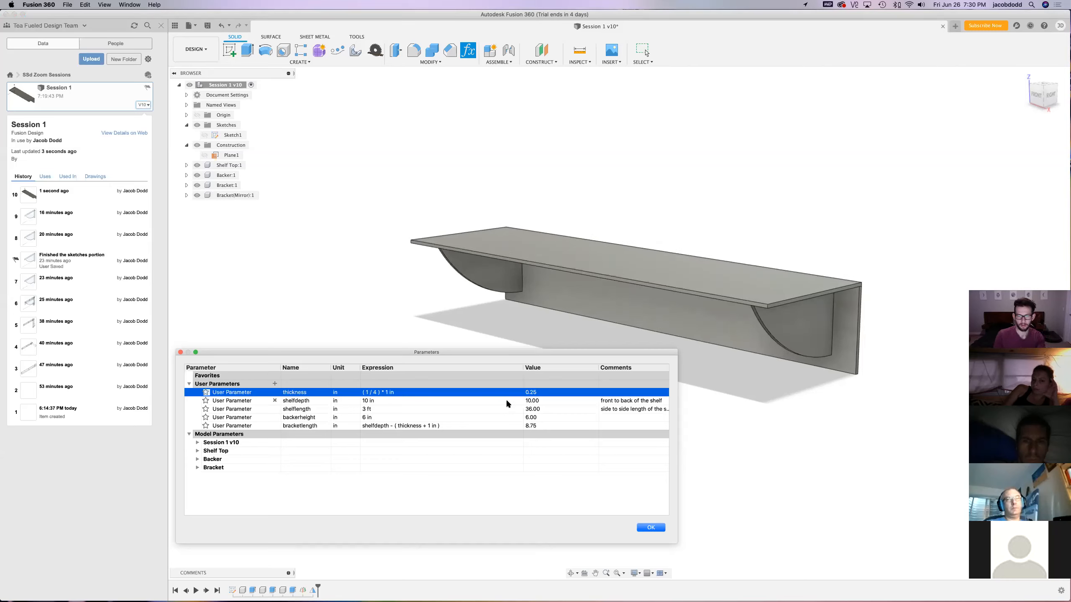
double_click(401, 393)
key("super+a")
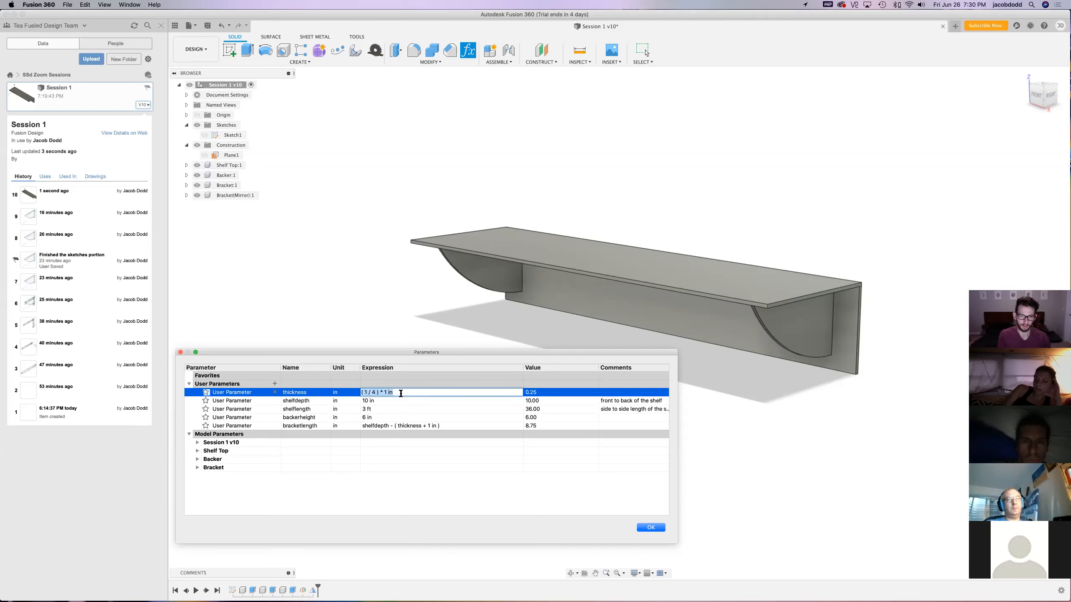
type("(3/4)*1 in")
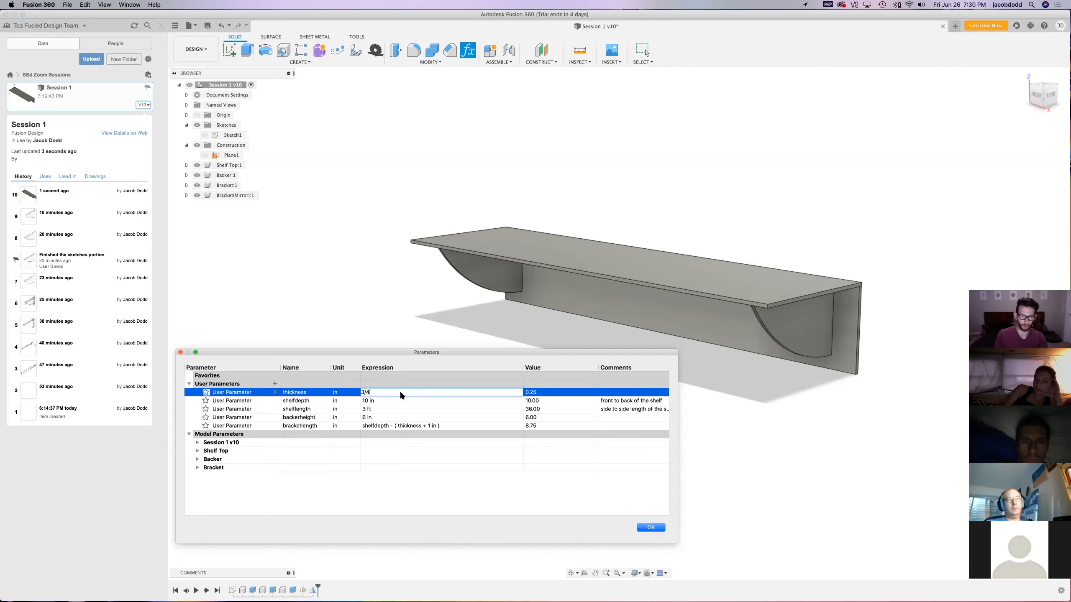
key("Return")
Try a shelfdepth of 24 in and examine how the brackets adapt from the side
double_click(378, 399)
left_click_drag(380, 400, 358, 400)
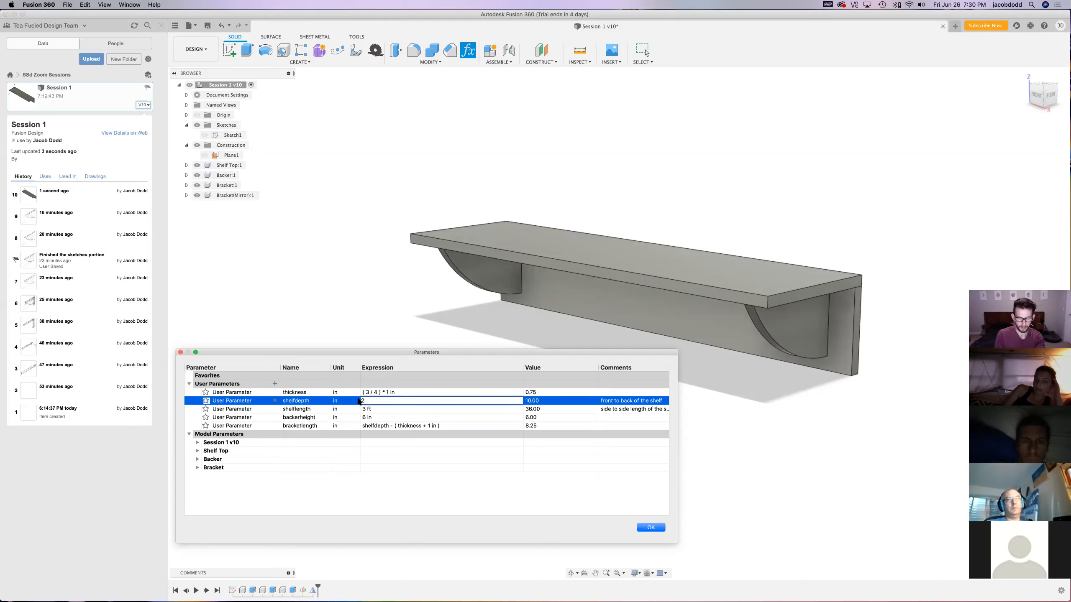
key("Return")
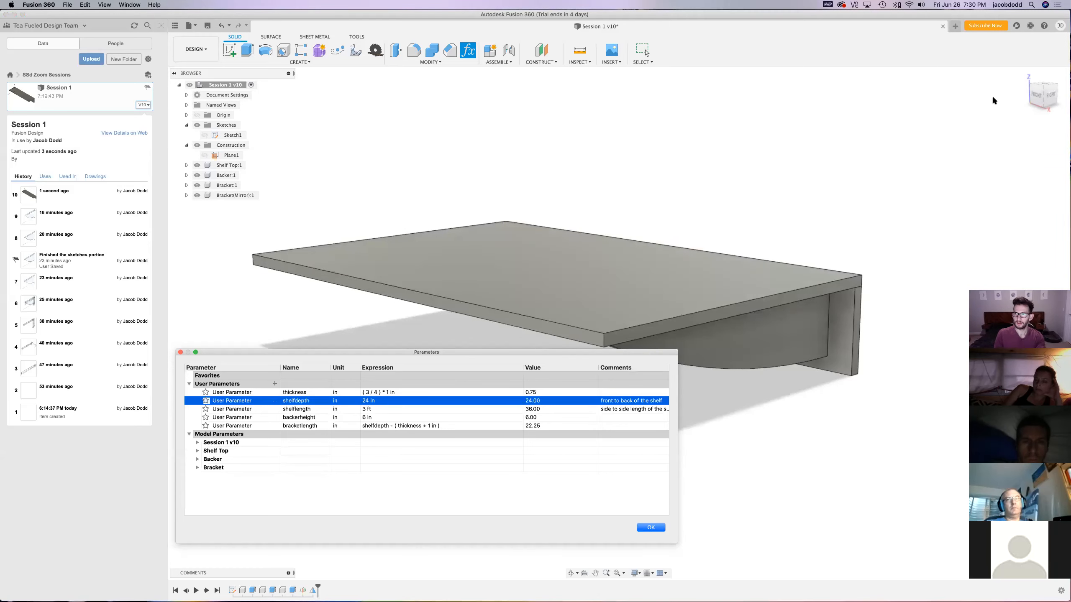
left_click(1051, 96)
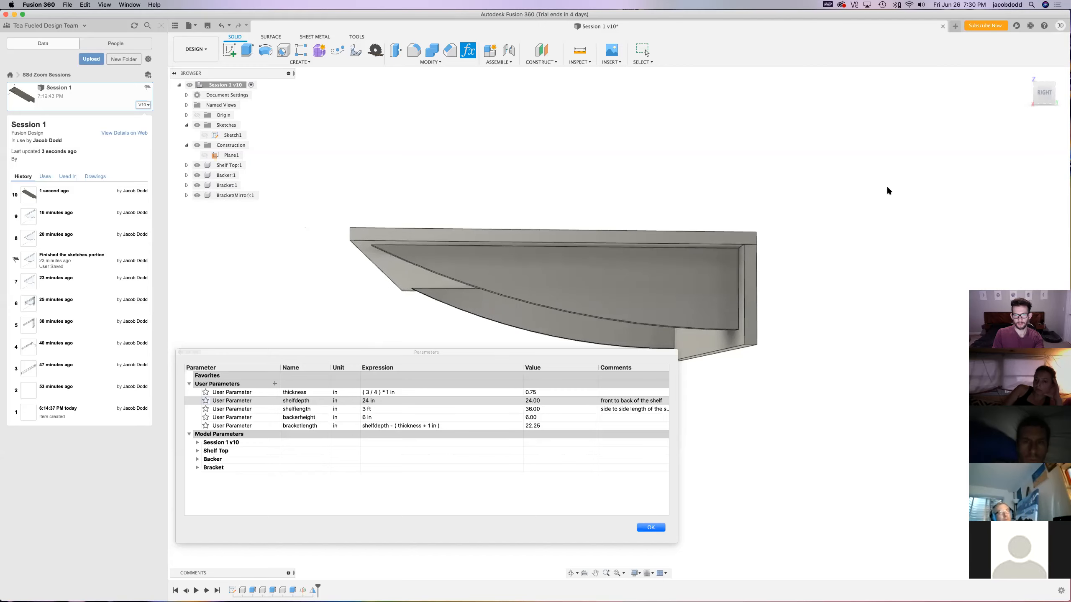
left_click_drag(1035, 94, 1056, 99)
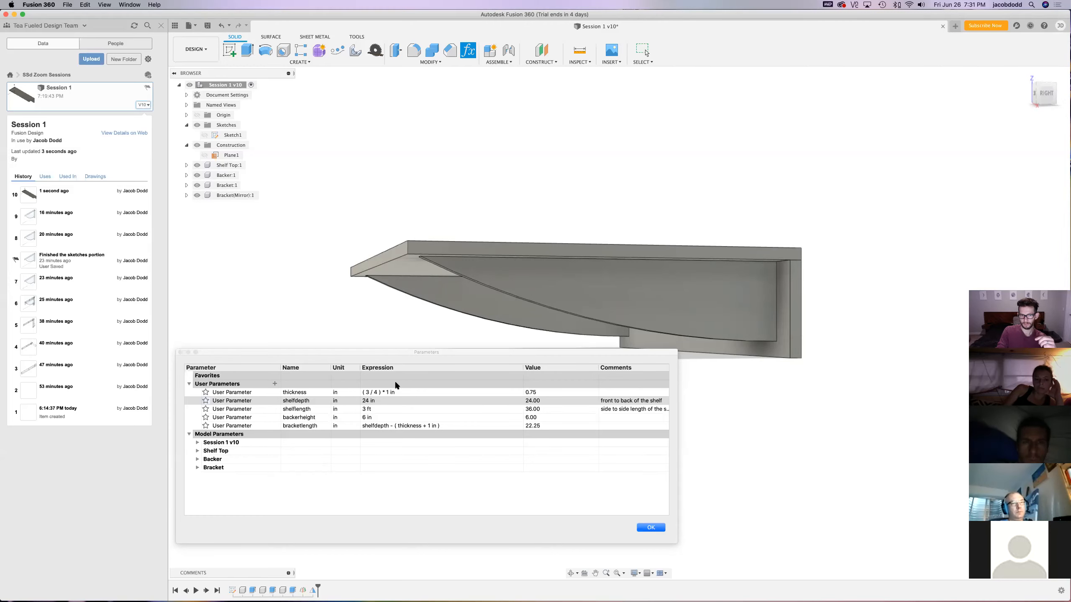
left_click_drag(396, 352, 355, 384)
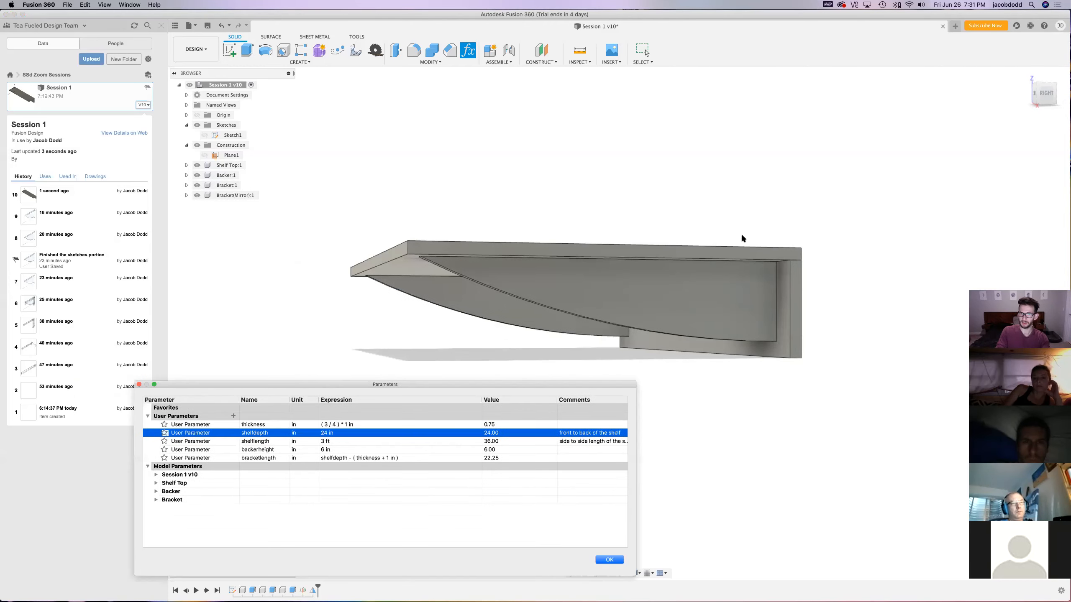
left_click(1046, 94)
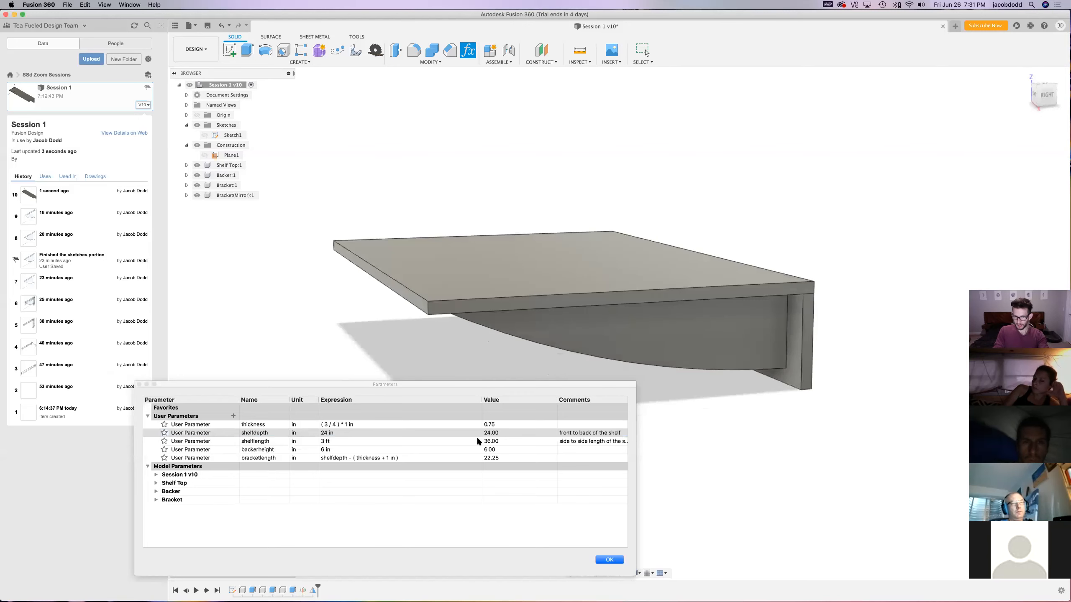
Set the shelfdepth parameter to 12 in and check the brackets from the side
left_click(357, 431)
double_click(356, 434)
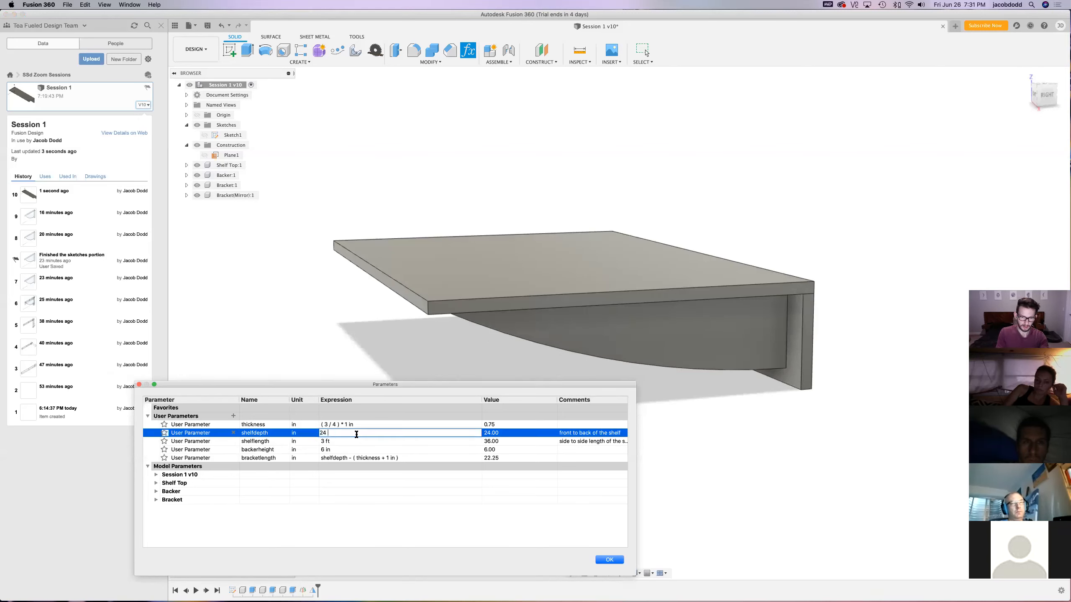
type("12")
key("Return")
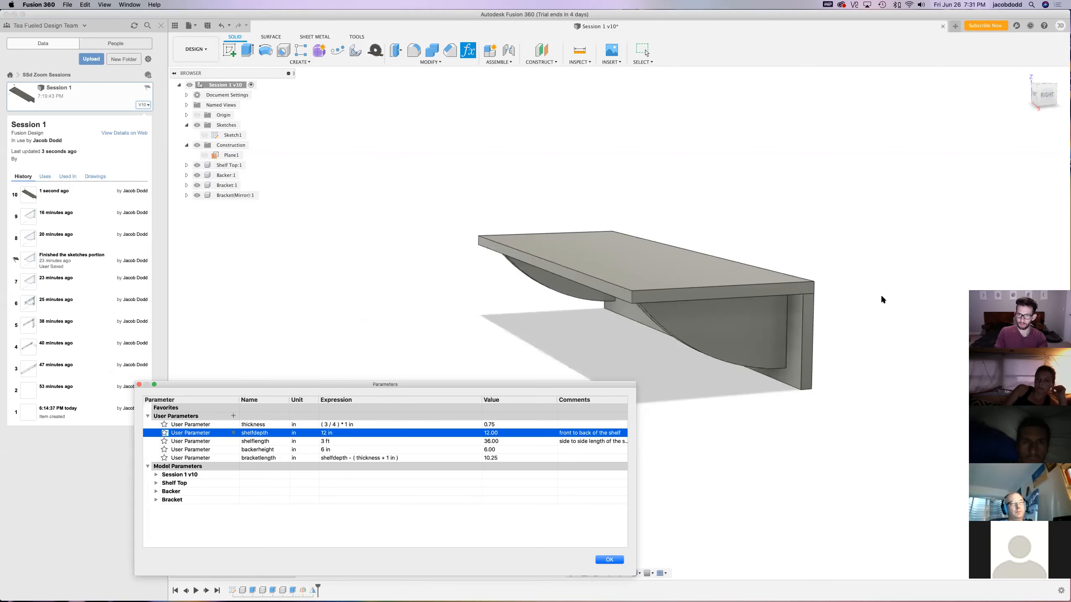
left_click(1037, 106)
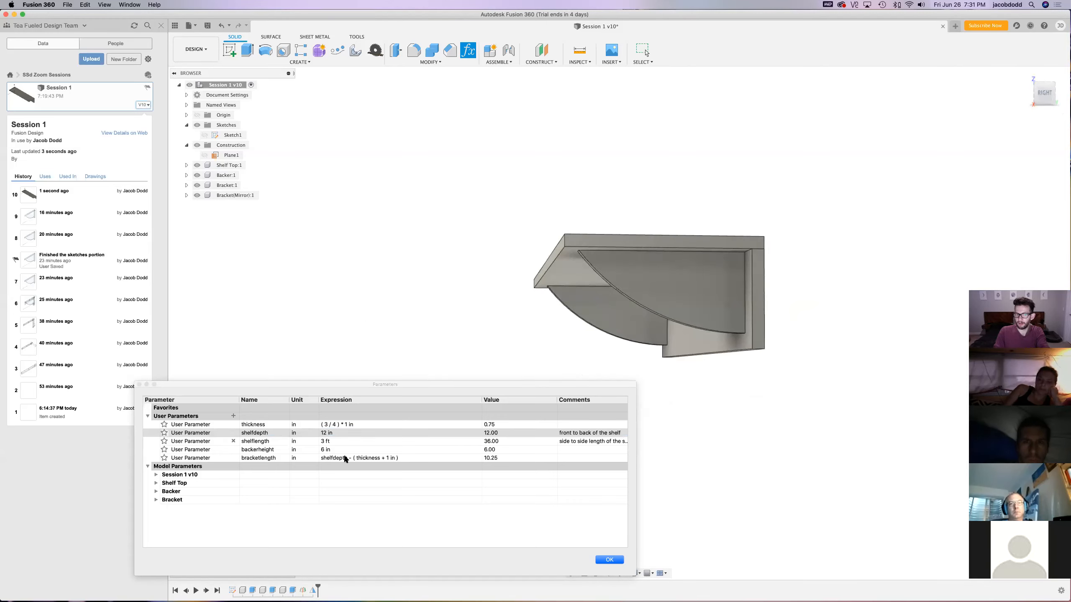
left_click(344, 434)
double_click(346, 434)
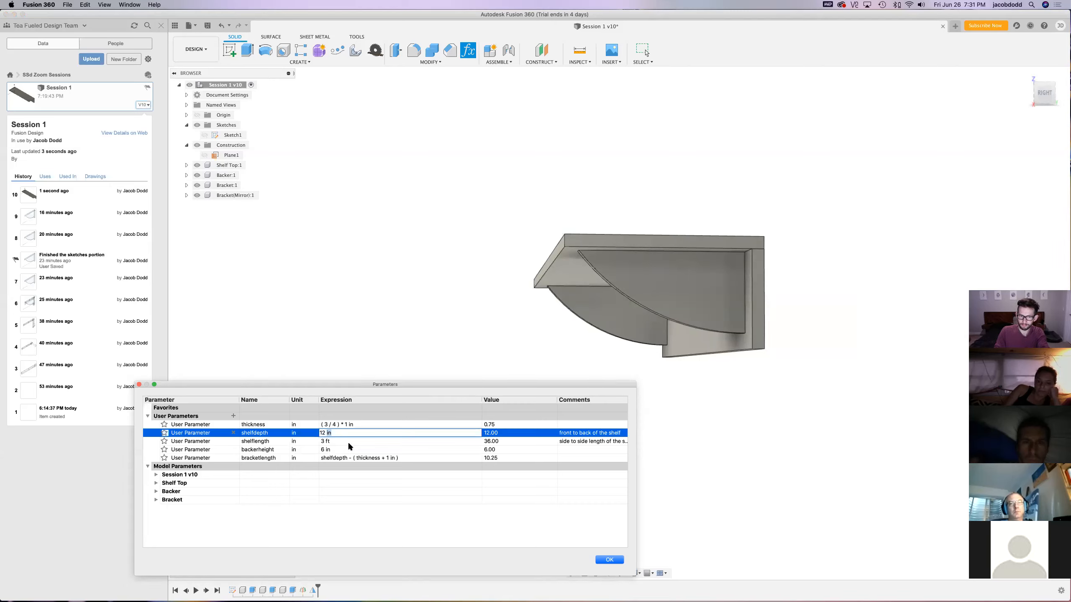
left_click(351, 439)
left_click(352, 435)
Set the shelflength parameter to 8 ft and view the whole shelf with both brackets
left_click(339, 440)
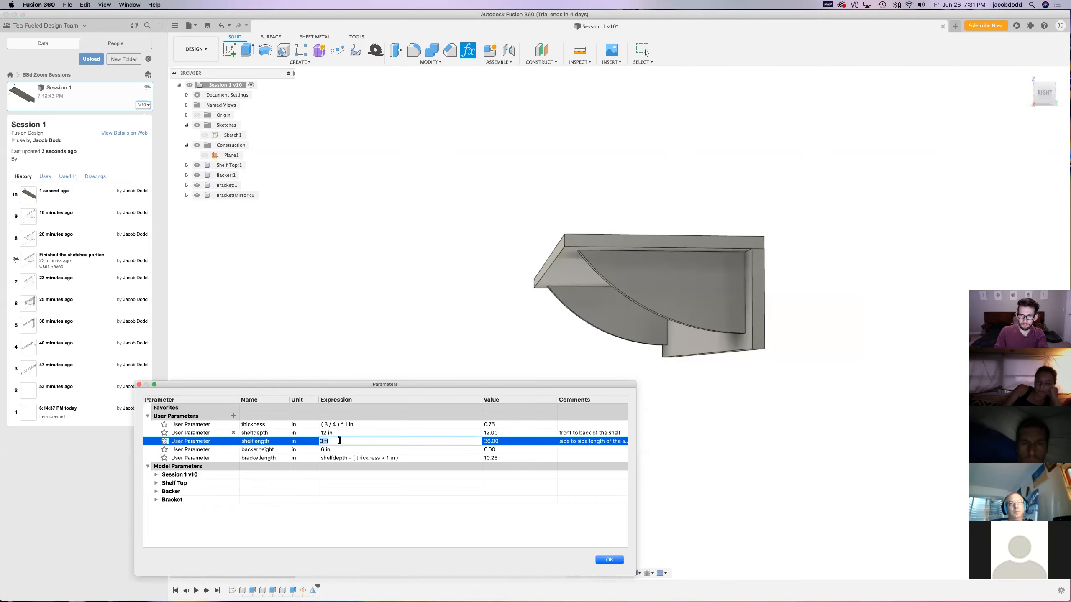
left_click_drag(1047, 99, 1063, 129)
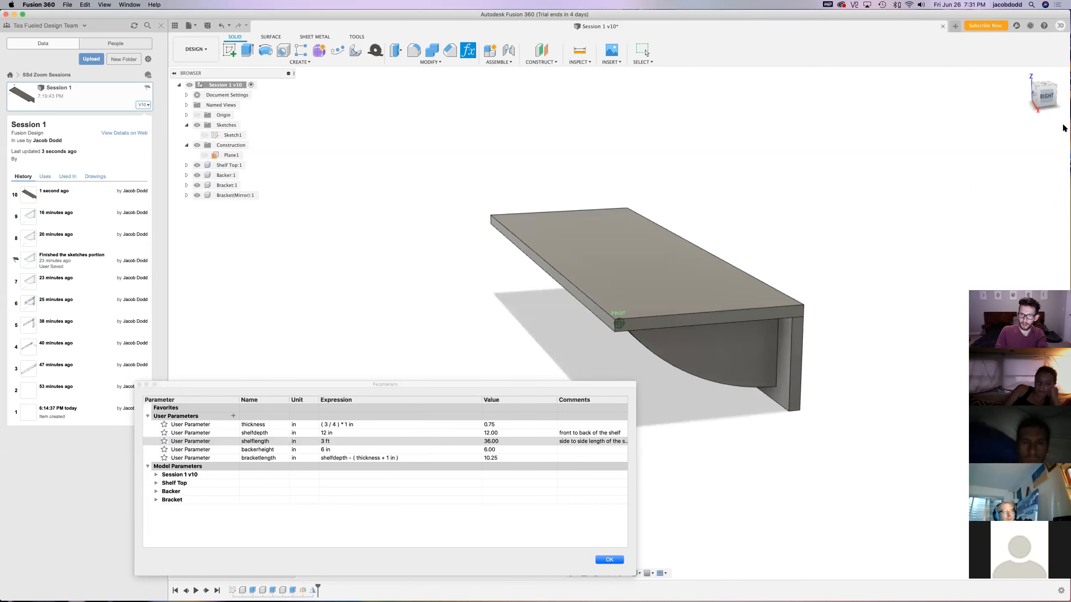
left_click(360, 440)
key("BackSpace")
type("8 ft")
key("Return")
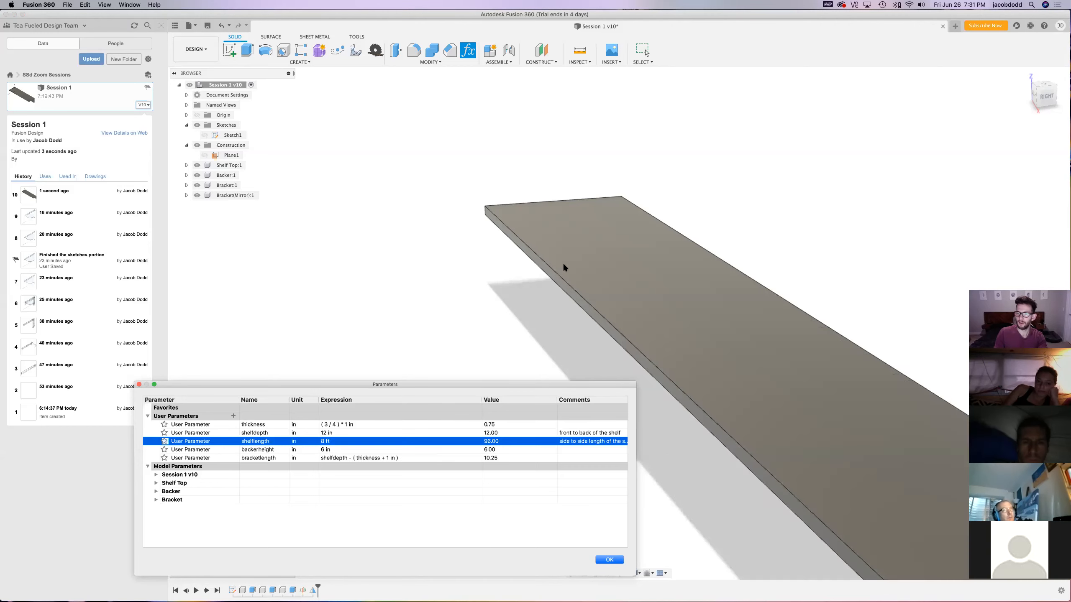
scroll(545, 256, "down", 5)
left_click(1043, 96)
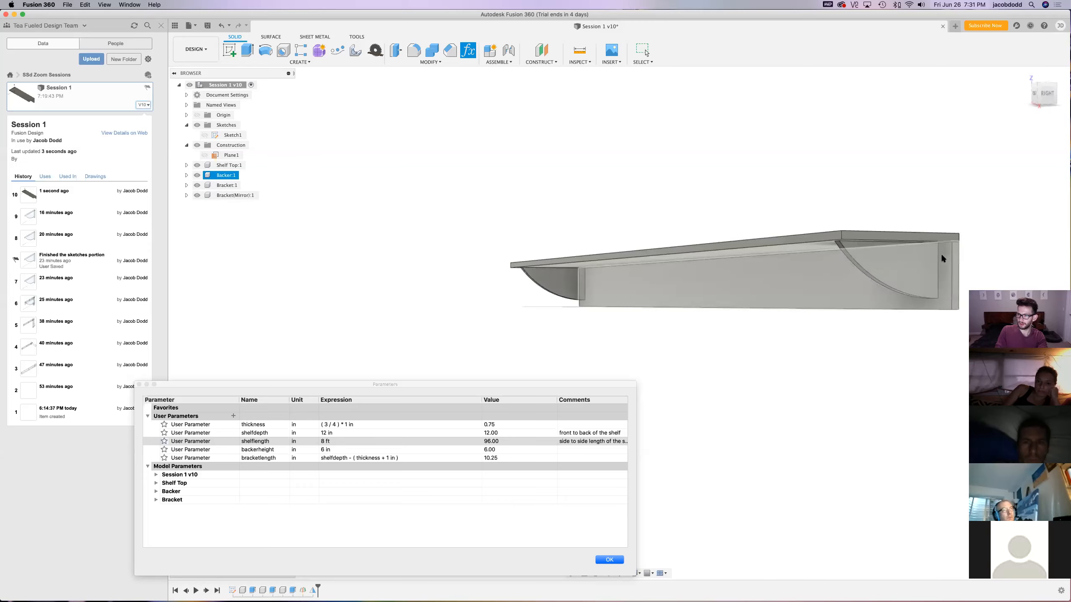
middle_click_drag(1063, 82, 1064, 97, "shift")
scroll(461, 333, "down", 3)
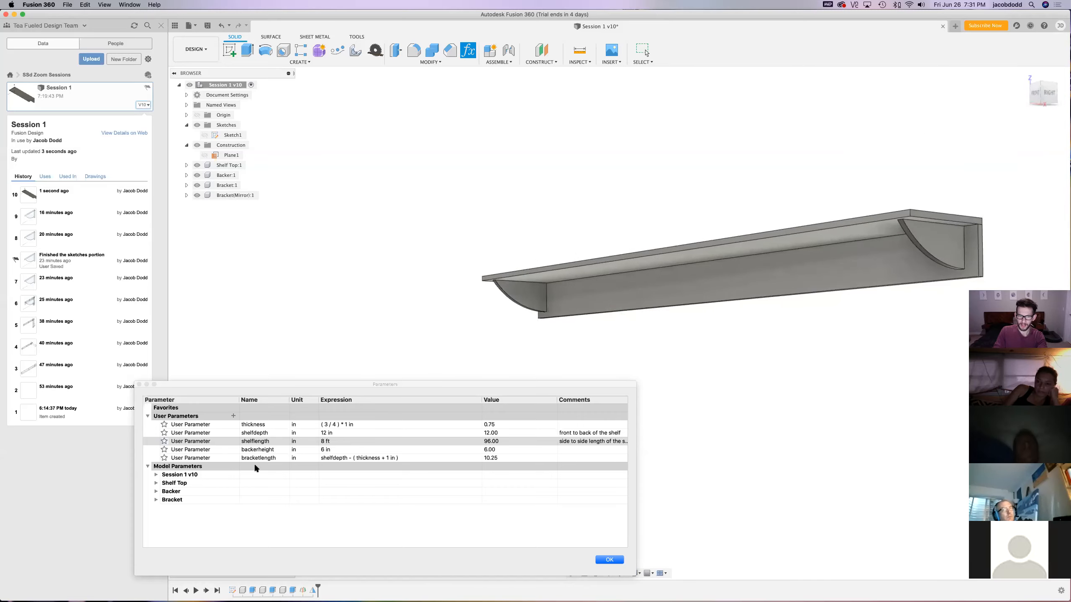
Add a user parameter named bracketcount with No Units
left_click(239, 386)
left_click_drag(239, 385, 264, 234)
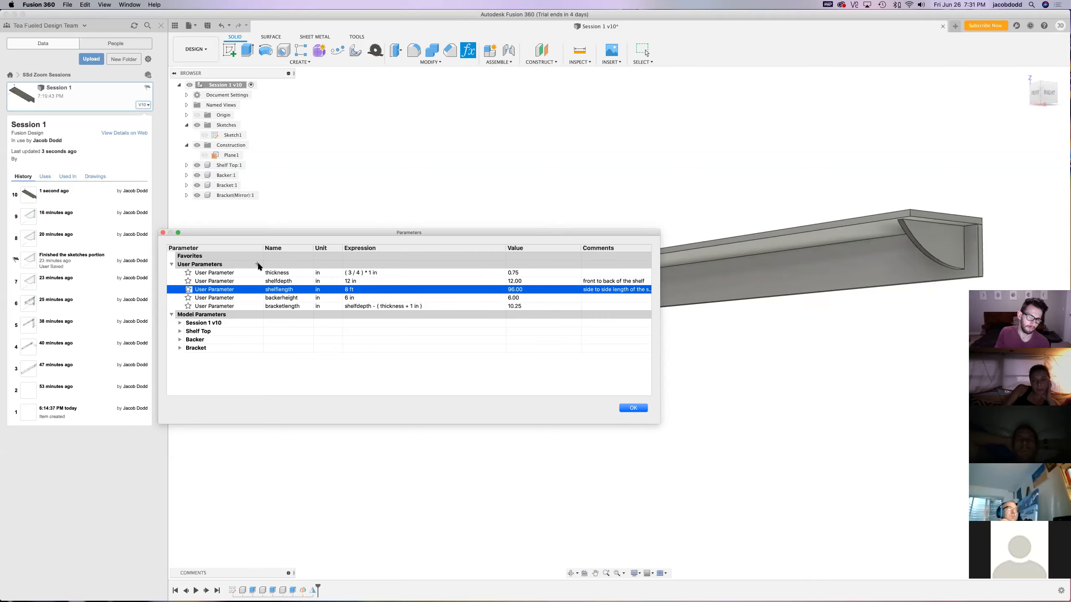
left_click(257, 264)
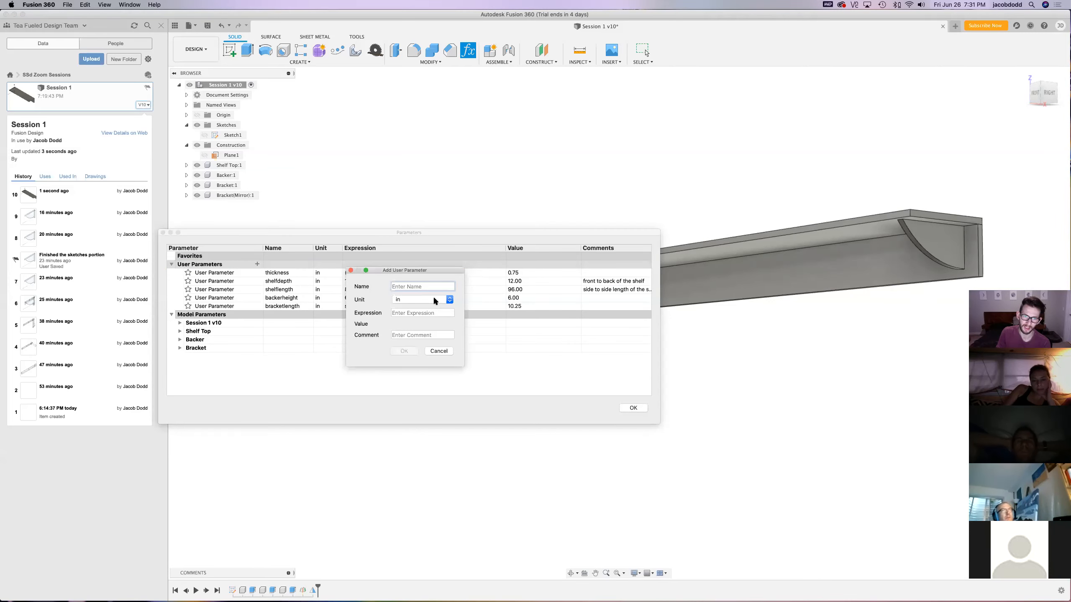
left_click(434, 298)
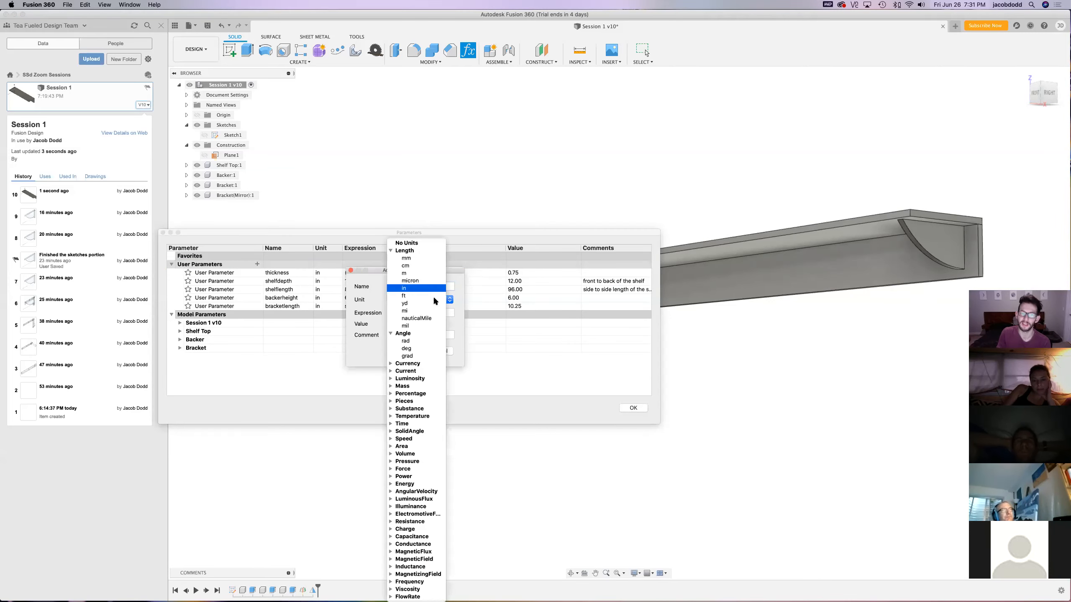
left_click(426, 243)
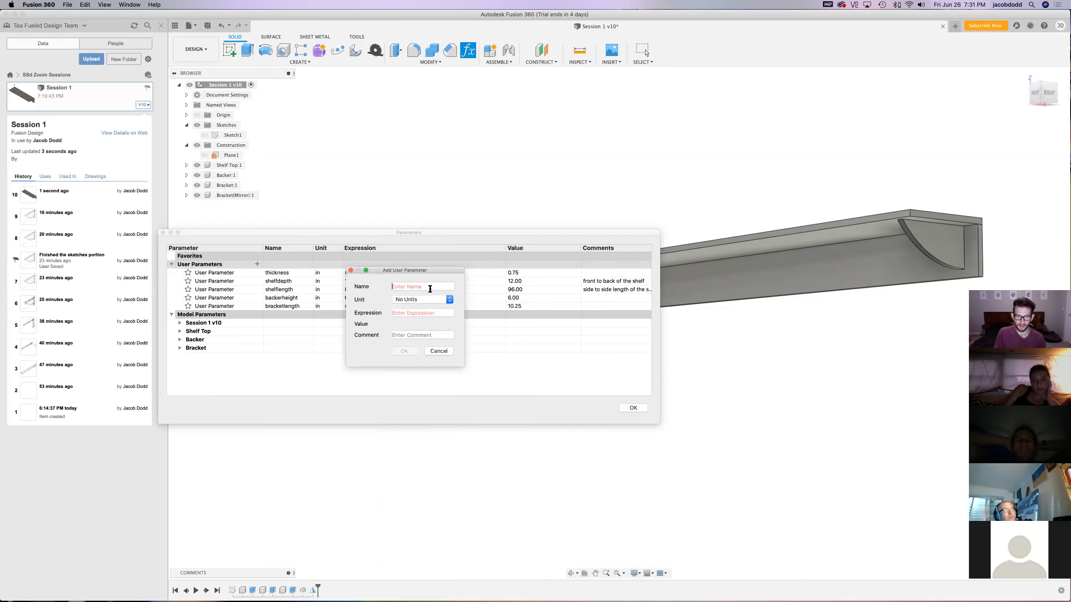
left_click_drag(428, 273, 462, 360)
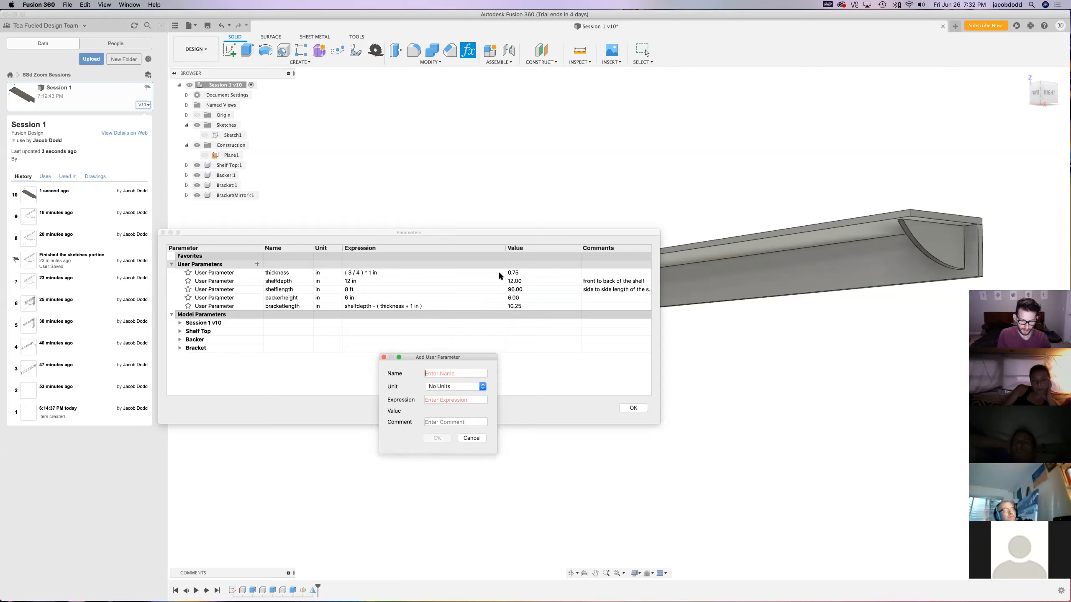
type("bracket")
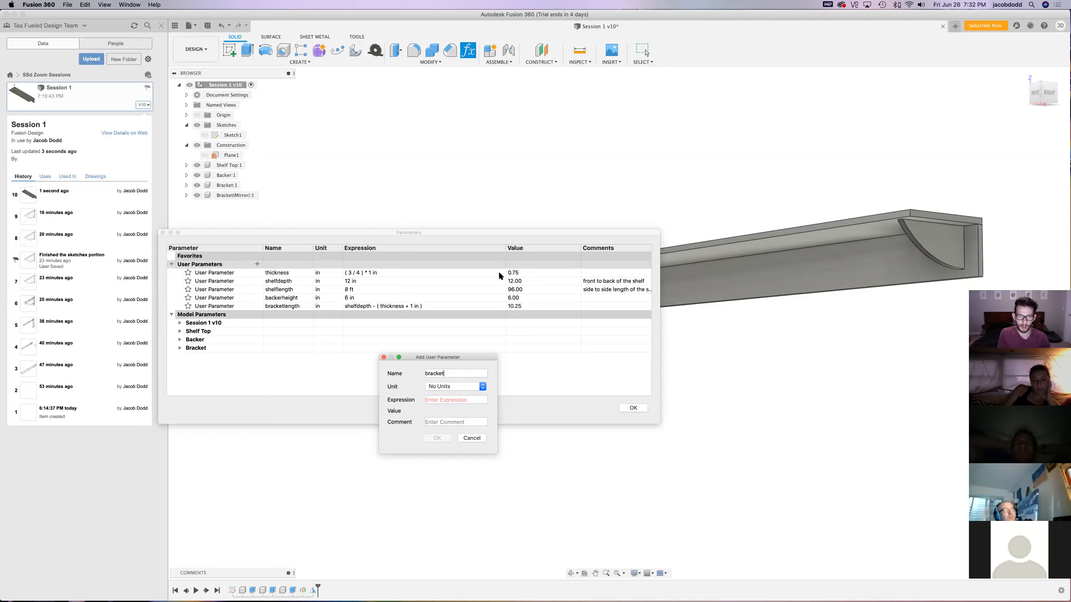
type("count")
Define bracketcount with the expression ceil(shelflength / 6 in) and close the parameter list
key("Tab")
type("cei")
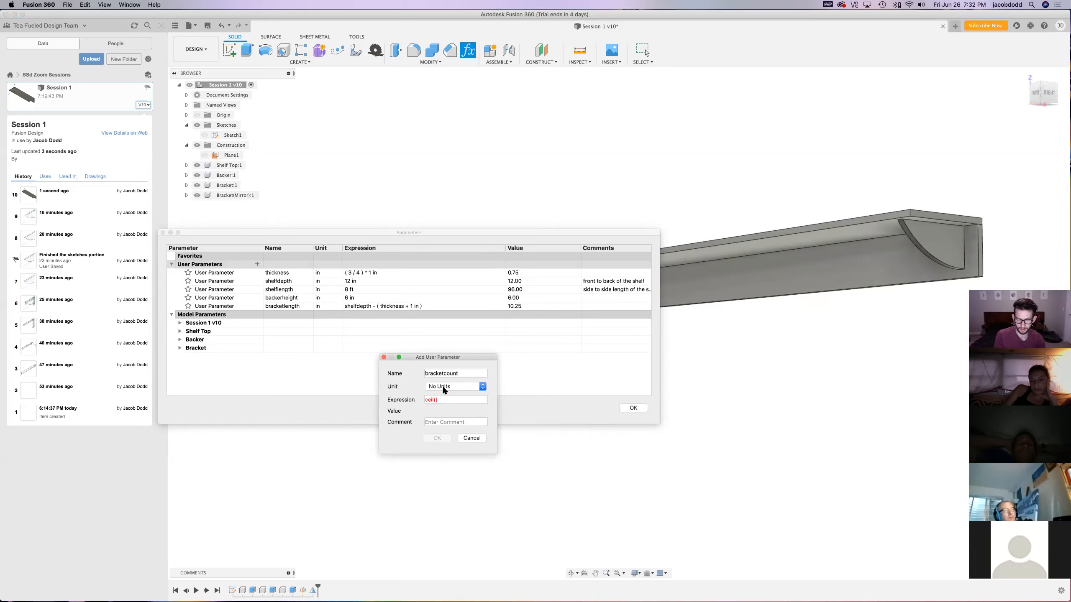
type("shelf")
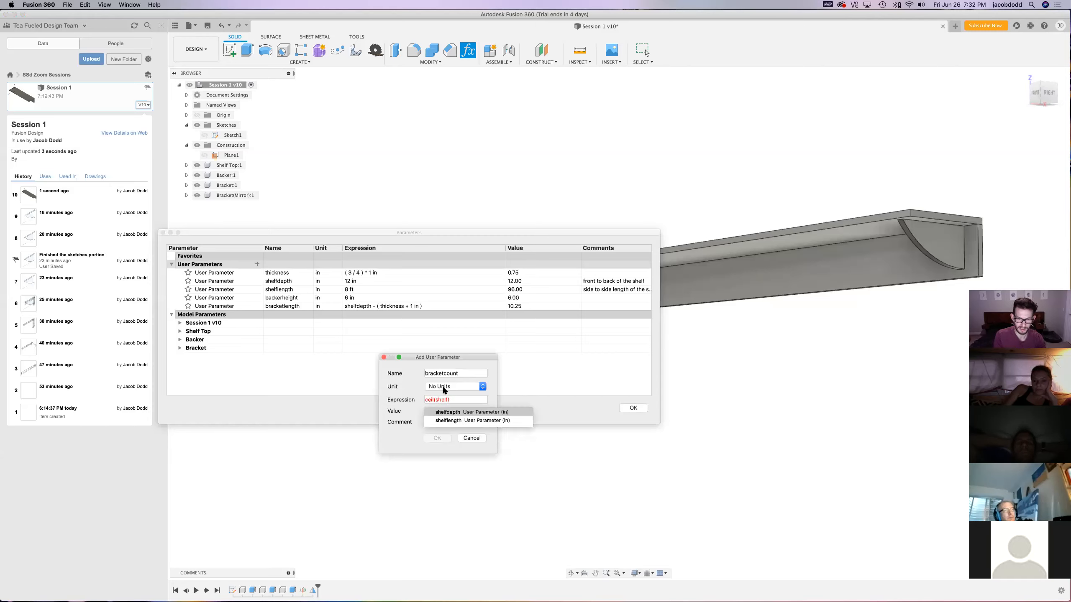
type("length /")
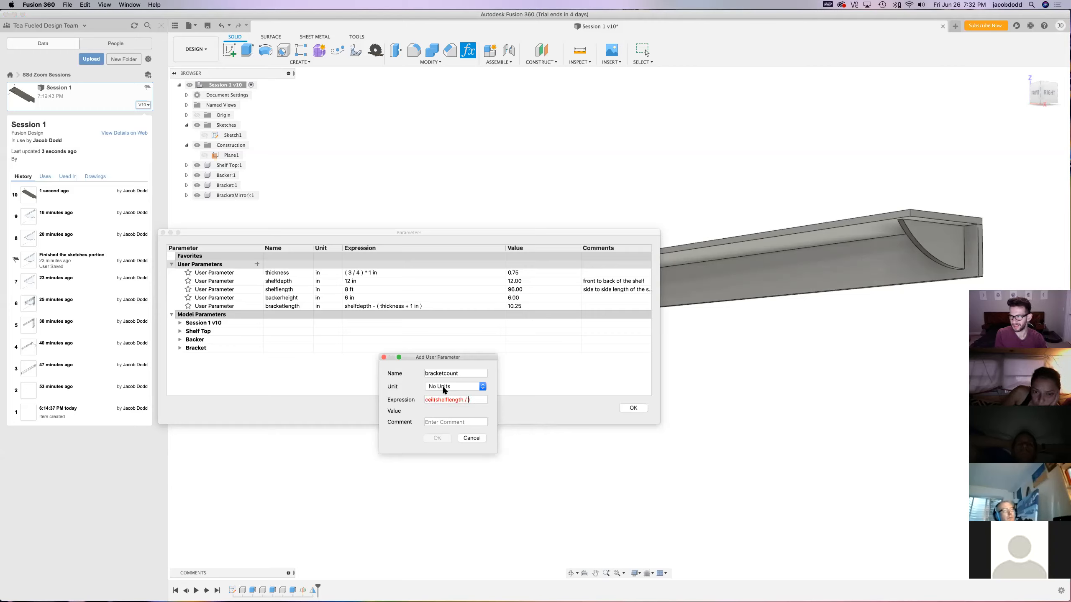
type(" 2")
key("BackSpace")
type("6")
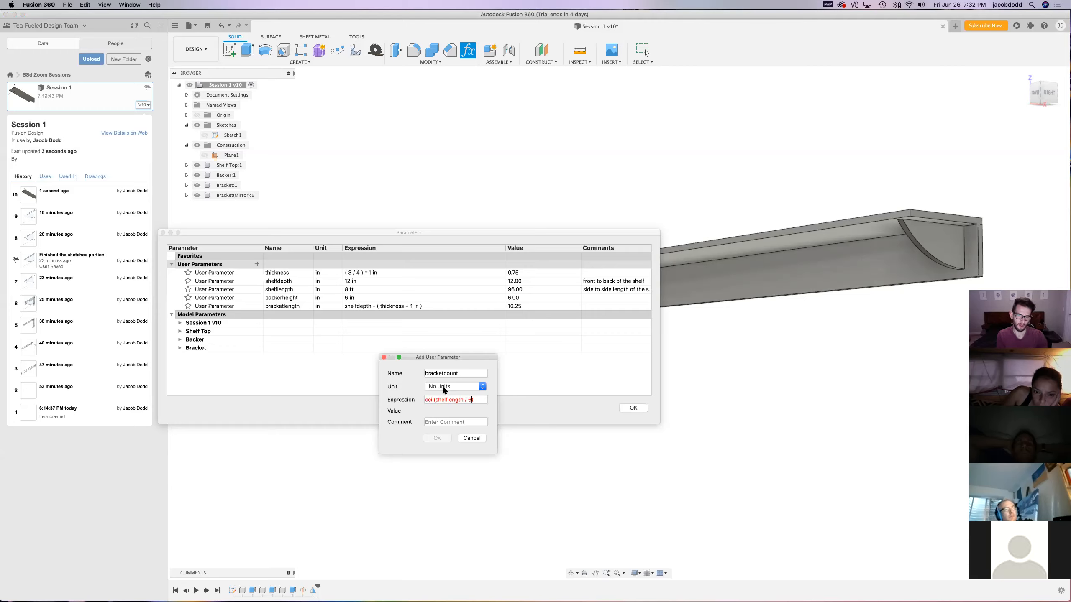
type("in")
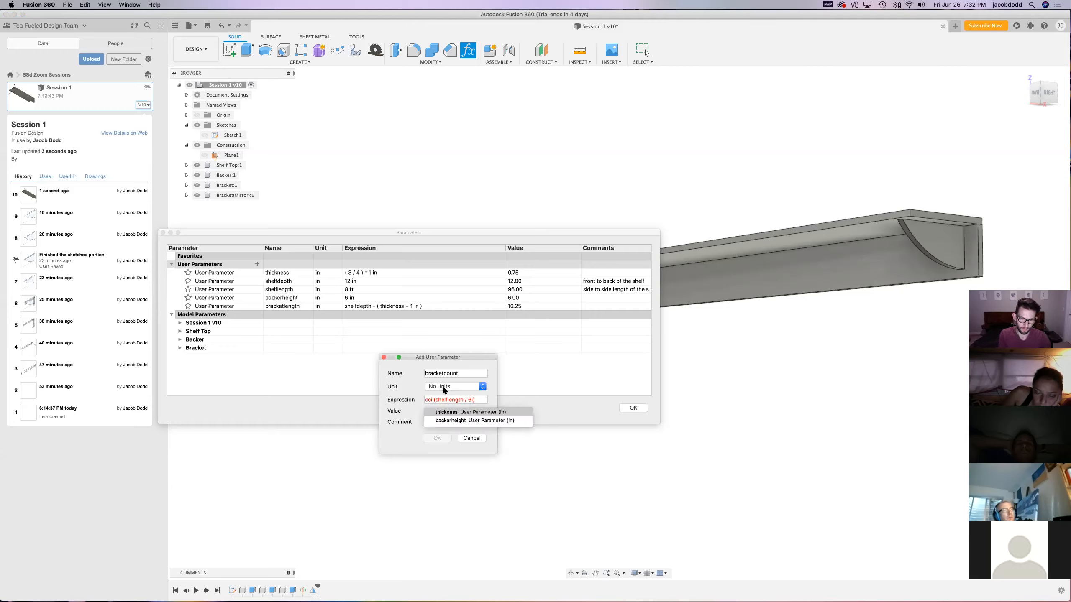
key("Return")
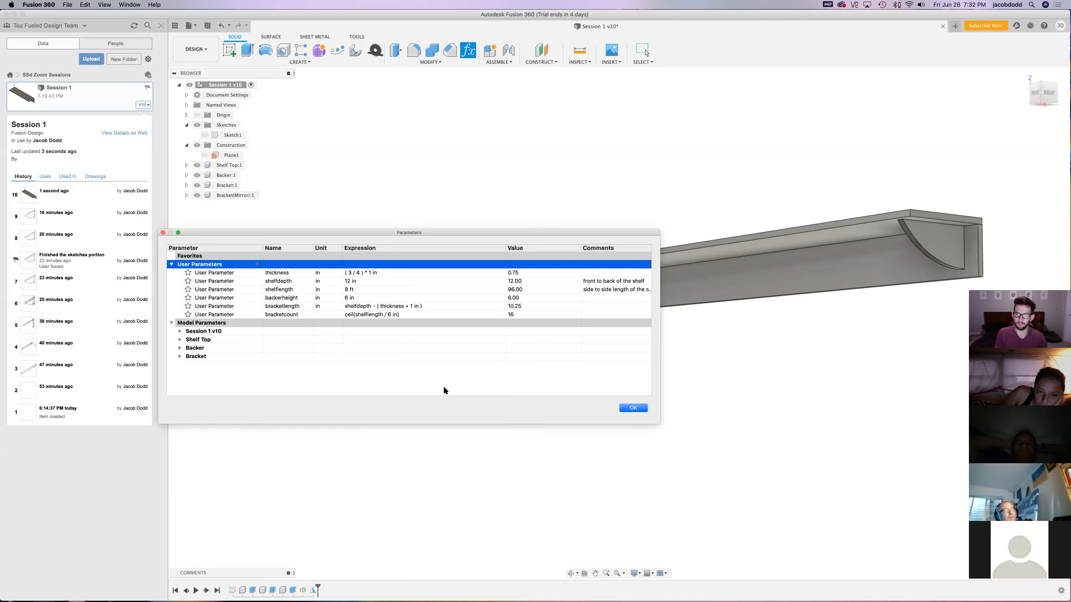
left_click_drag(473, 234, 395, 166)
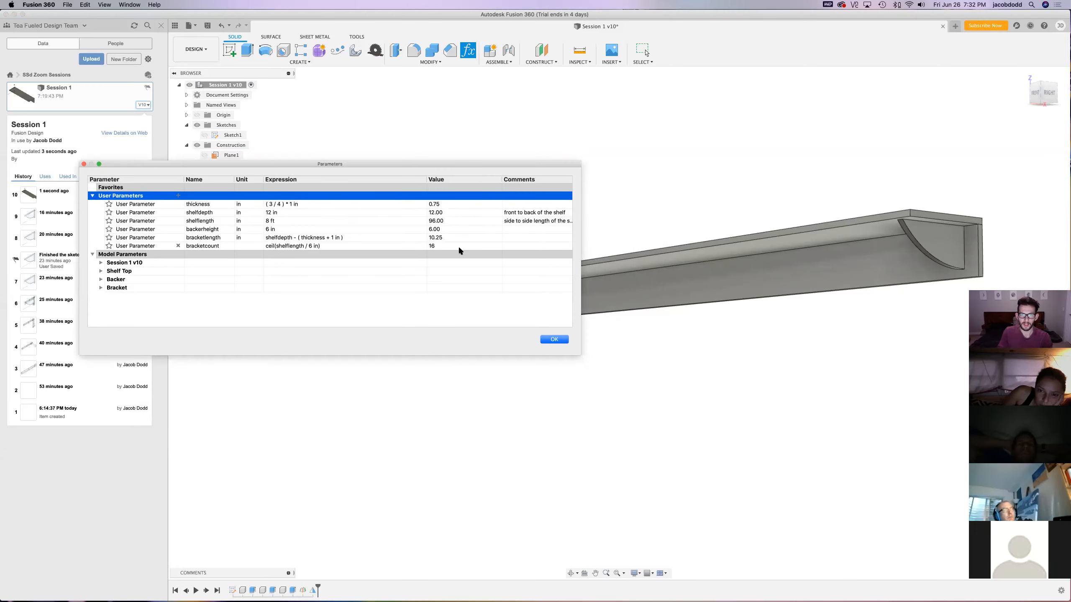
left_click_drag(436, 165, 301, 165)
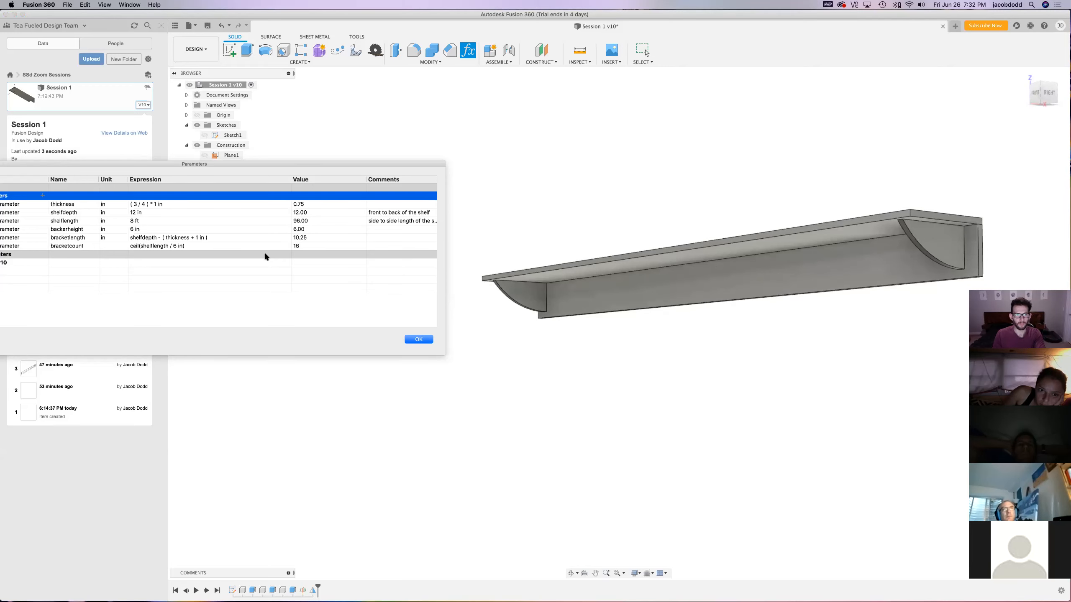
left_click_drag(227, 168, 341, 143)
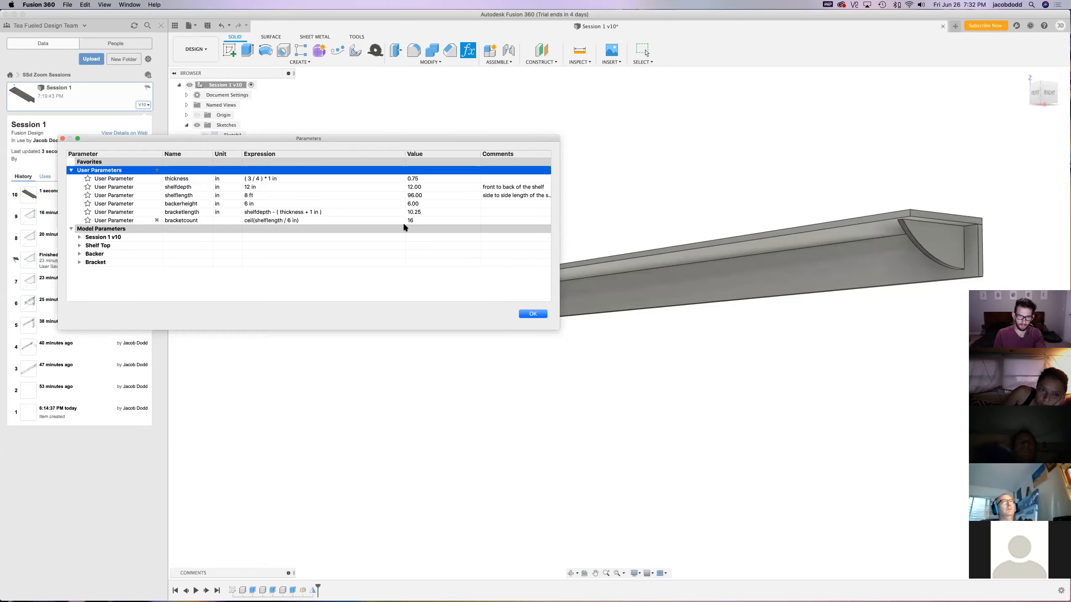
left_click(532, 313)
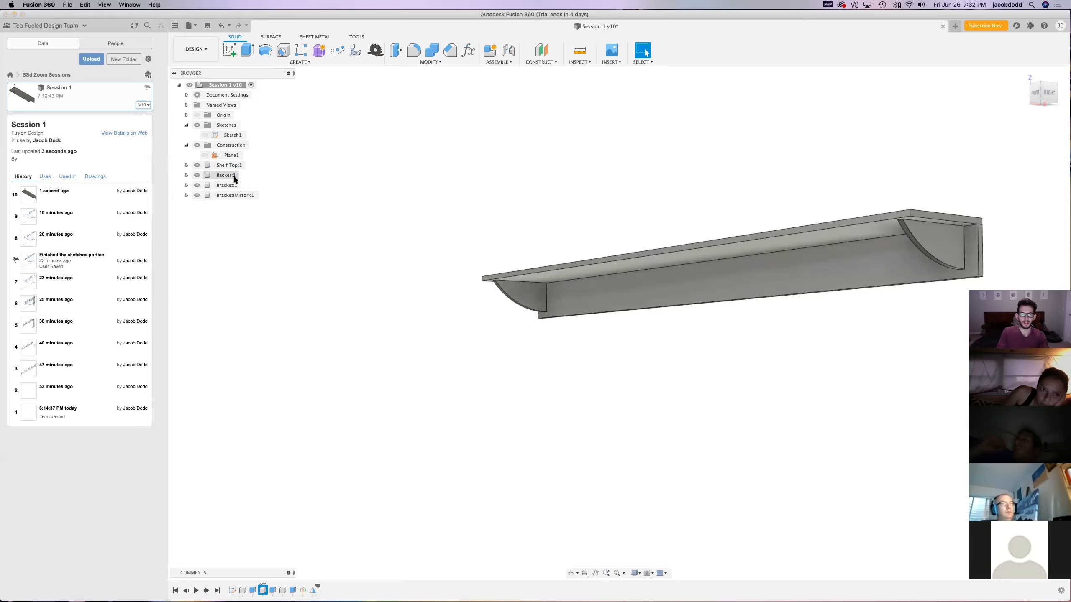
Hide the backer and the mirrored bracket, keeping the shelf top and original bracket visible
left_click(232, 174)
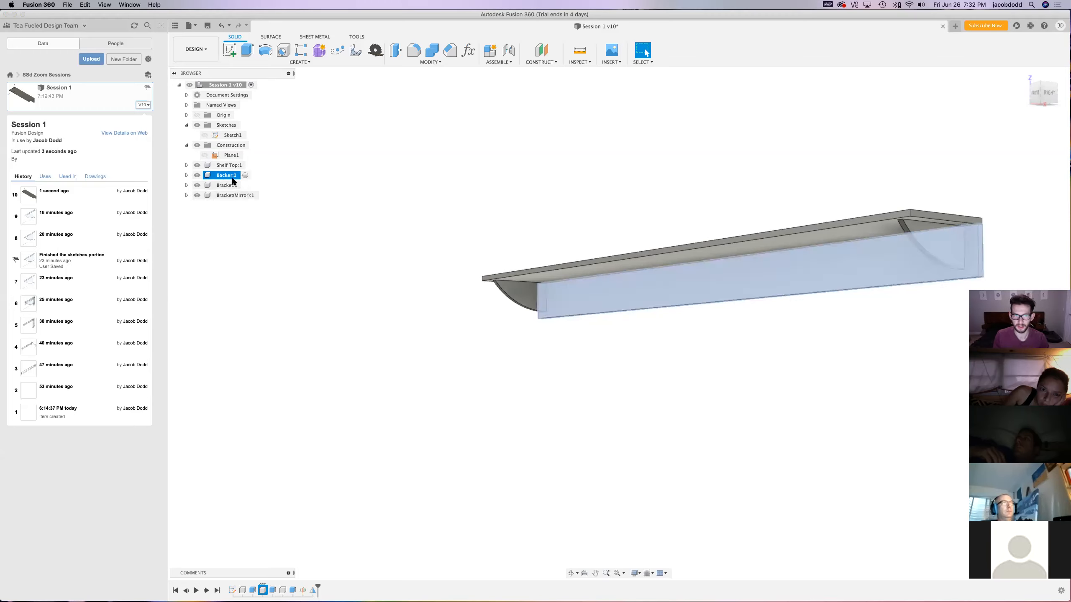
left_click(197, 185)
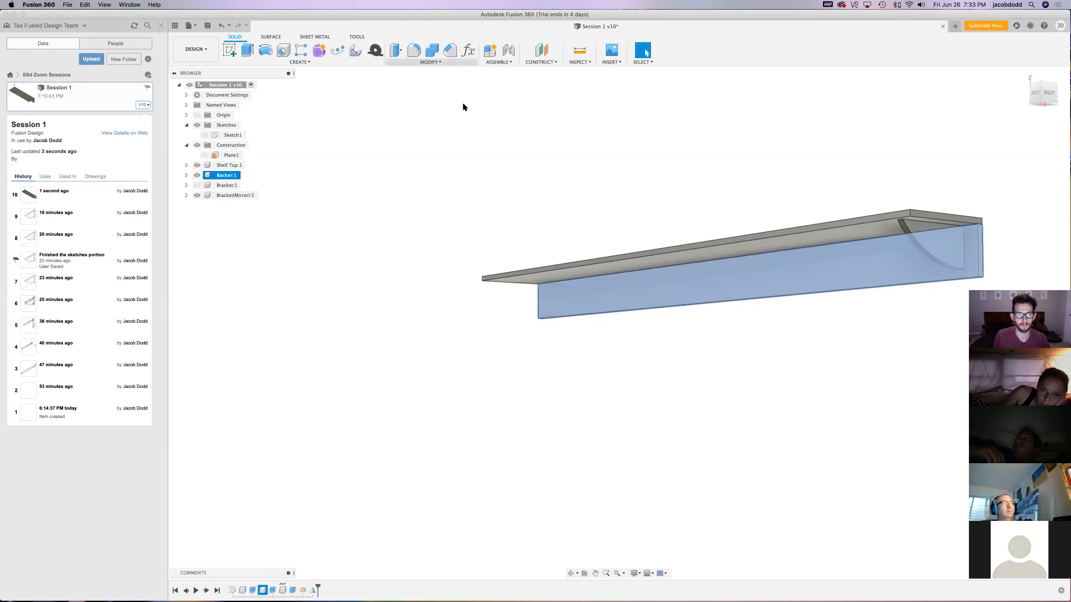
left_click(197, 175)
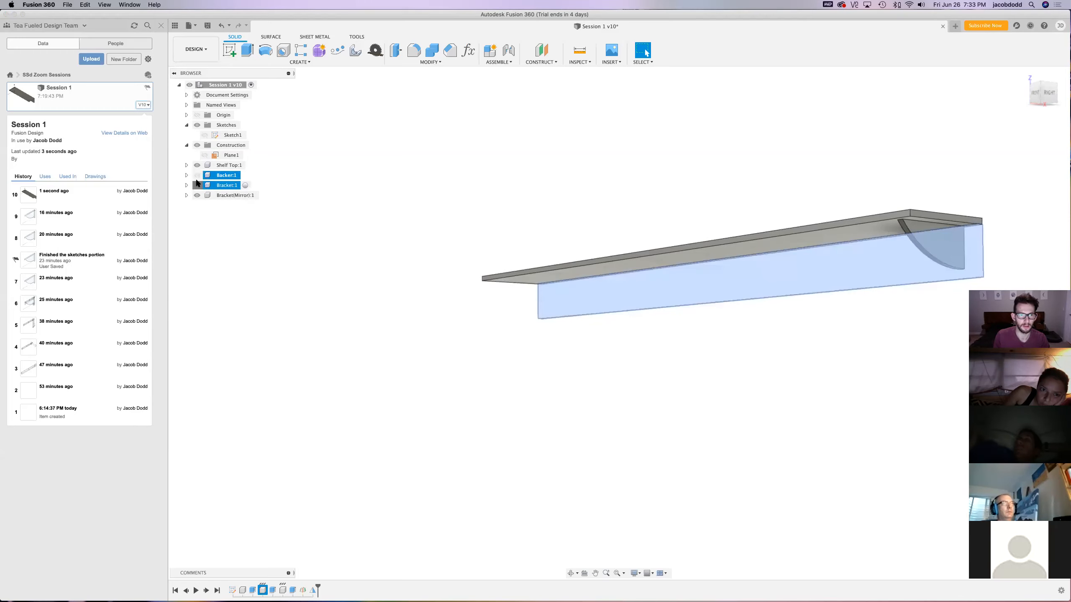
left_click(197, 185)
left_click(197, 196)
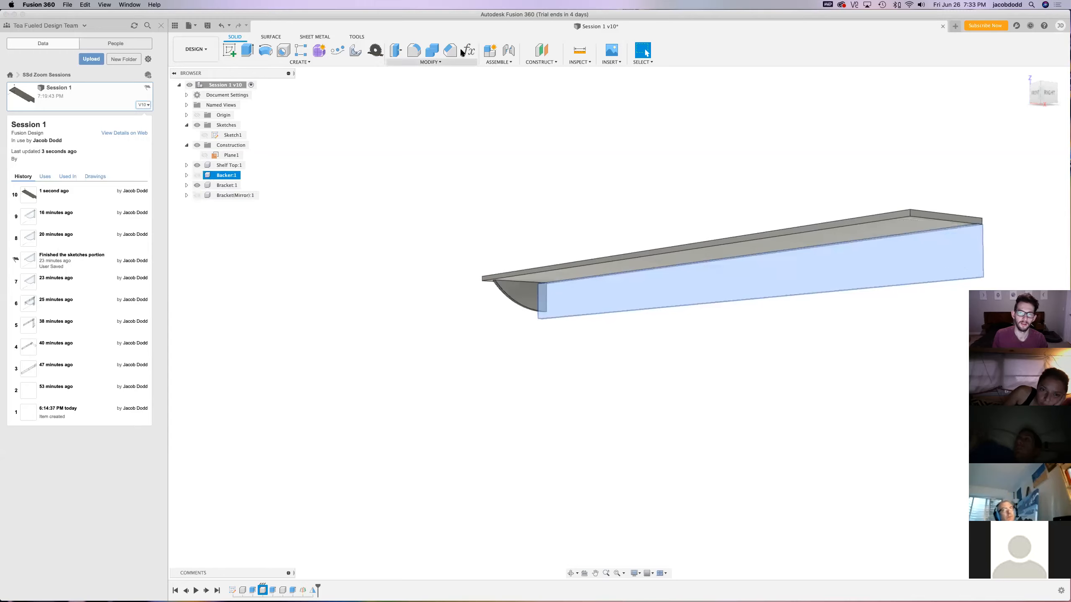
Start a Pattern on Path of the backer component along the shelf top's long front edge, with distance shelflength / 16
left_click(336, 50)
left_click(352, 130)
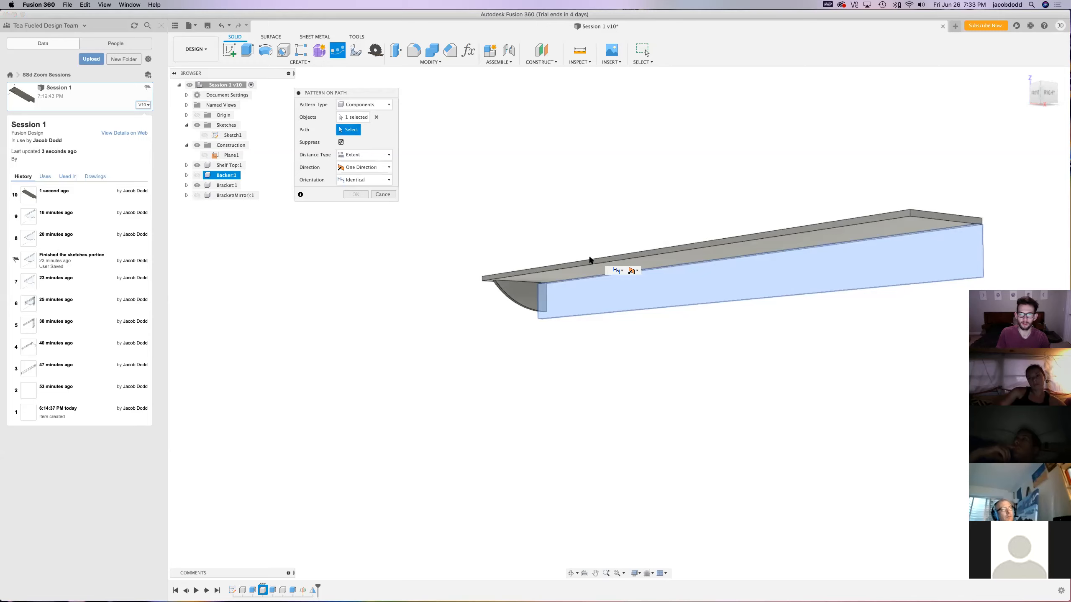
left_click(590, 262)
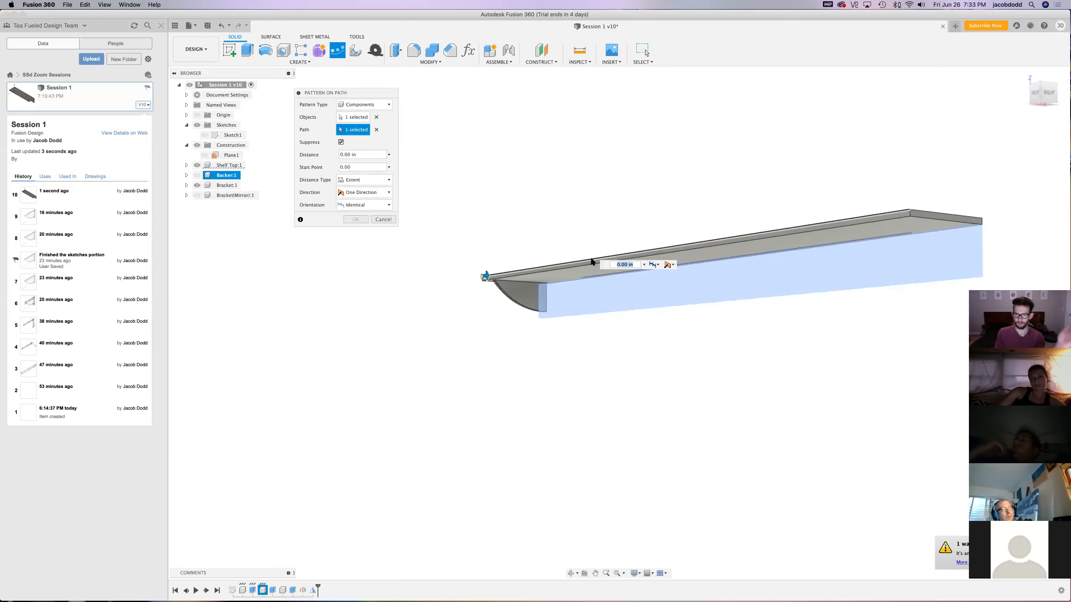
left_click(361, 153)
left_click_drag(360, 153, 322, 151)
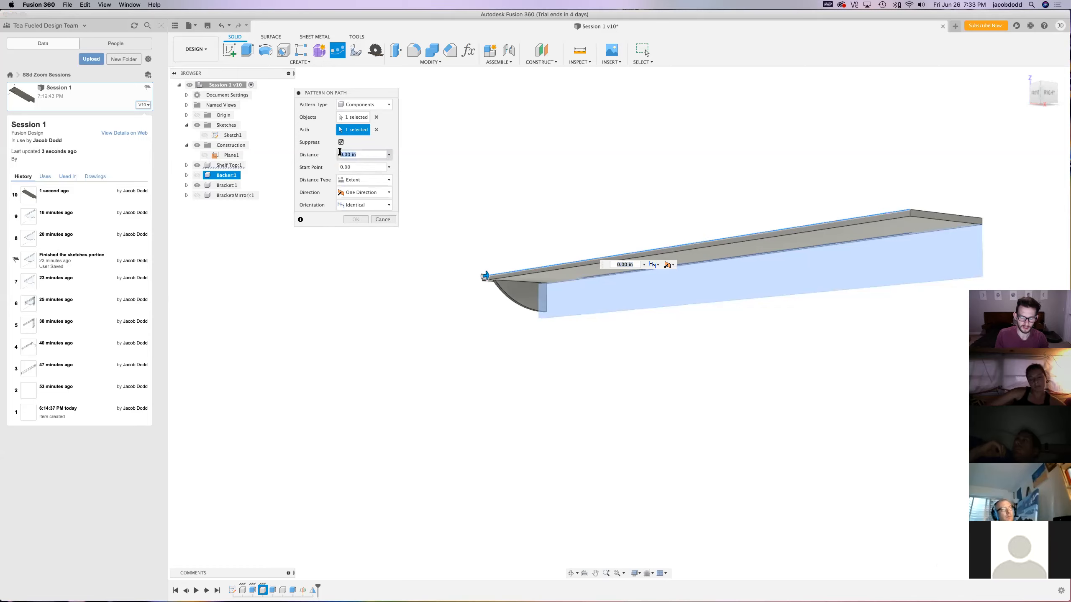
type("shelf")
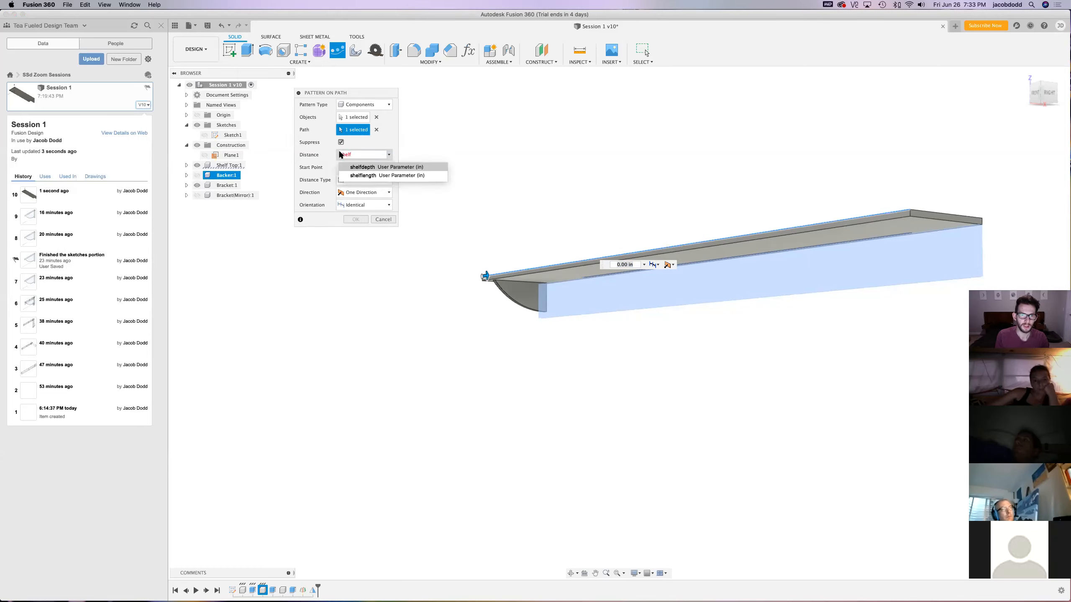
key("Down")
key("Return")
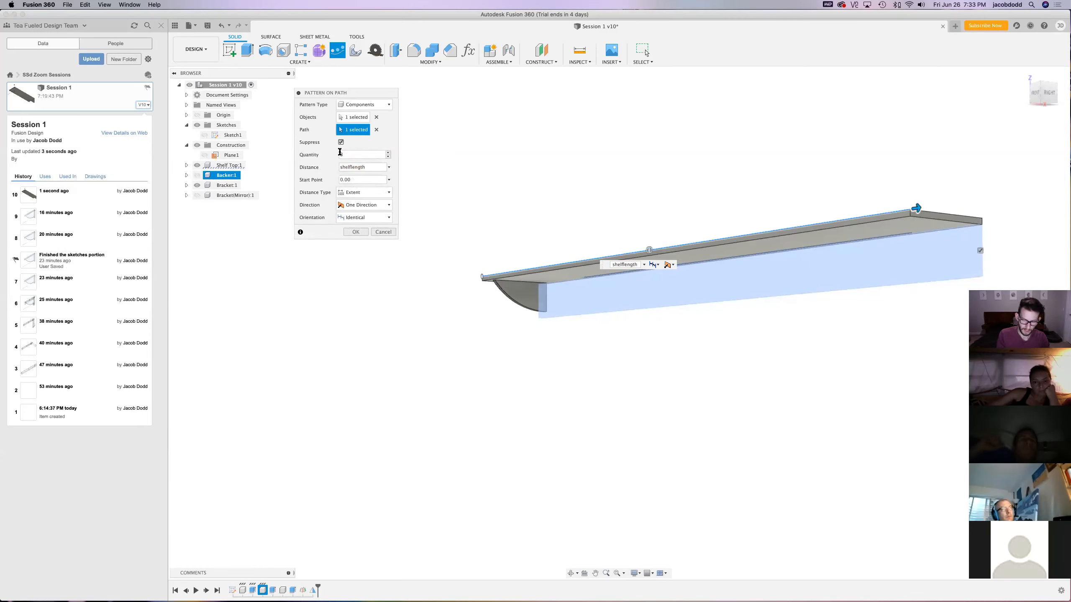
type("/16")
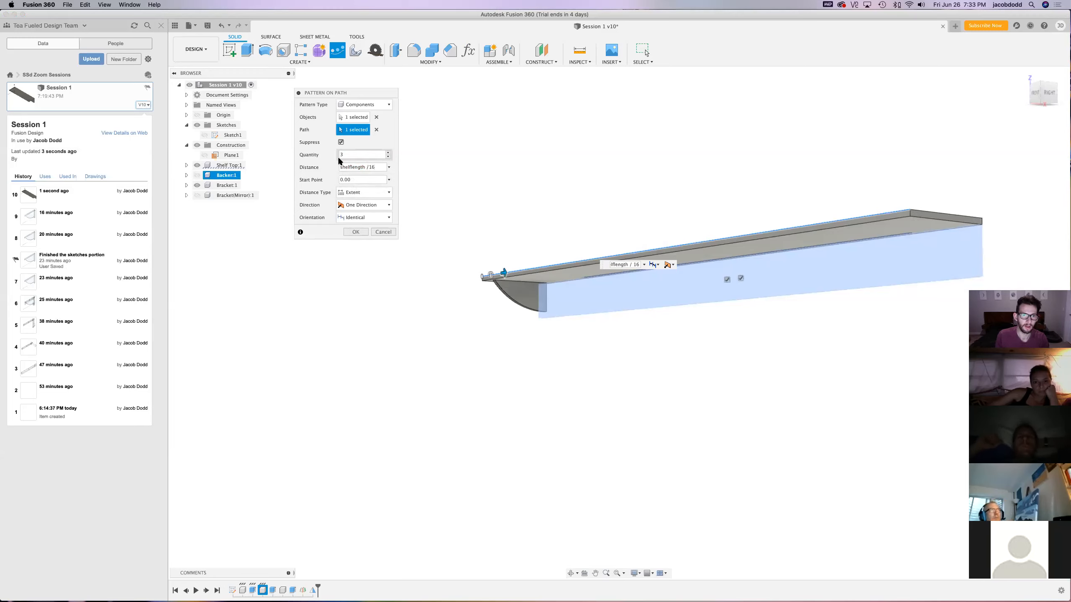
Set the path pattern's quantity to bracketcount and its distance type to Spacing
left_click_drag(363, 155, 317, 155)
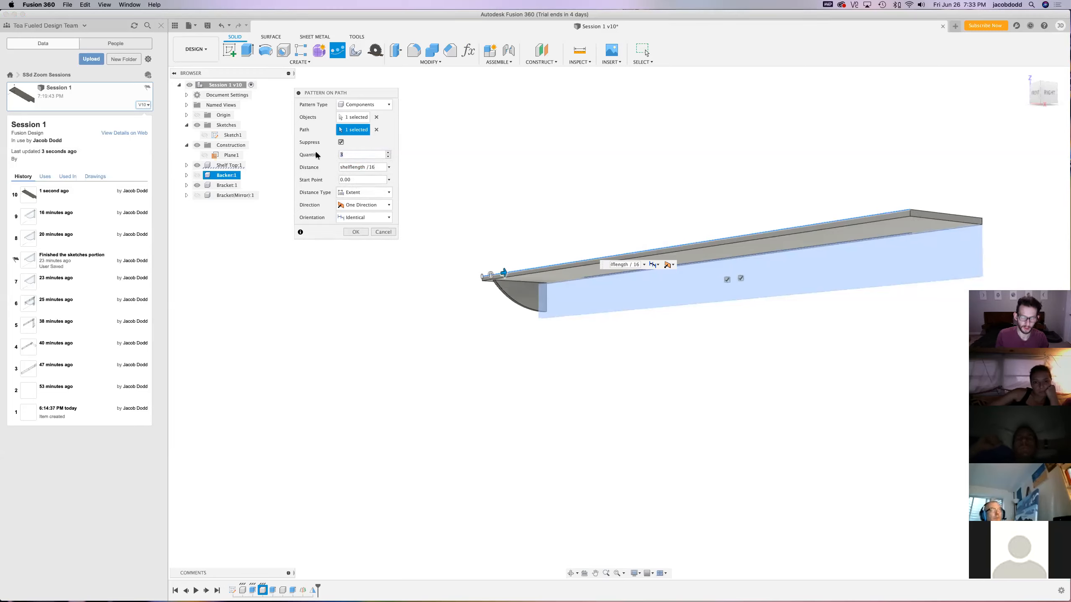
type("co")
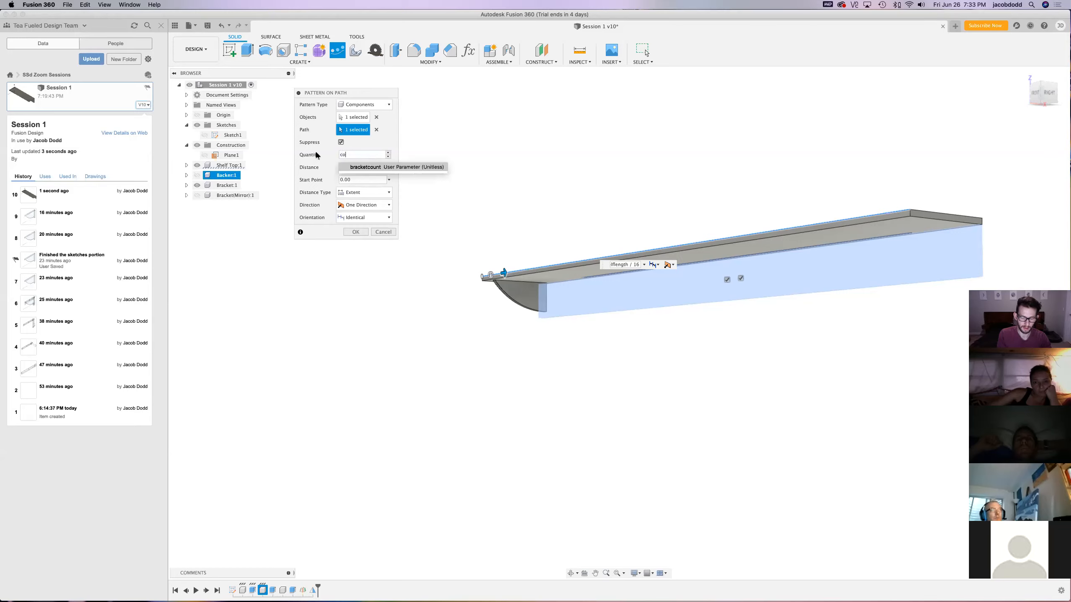
type("unt")
key("Return")
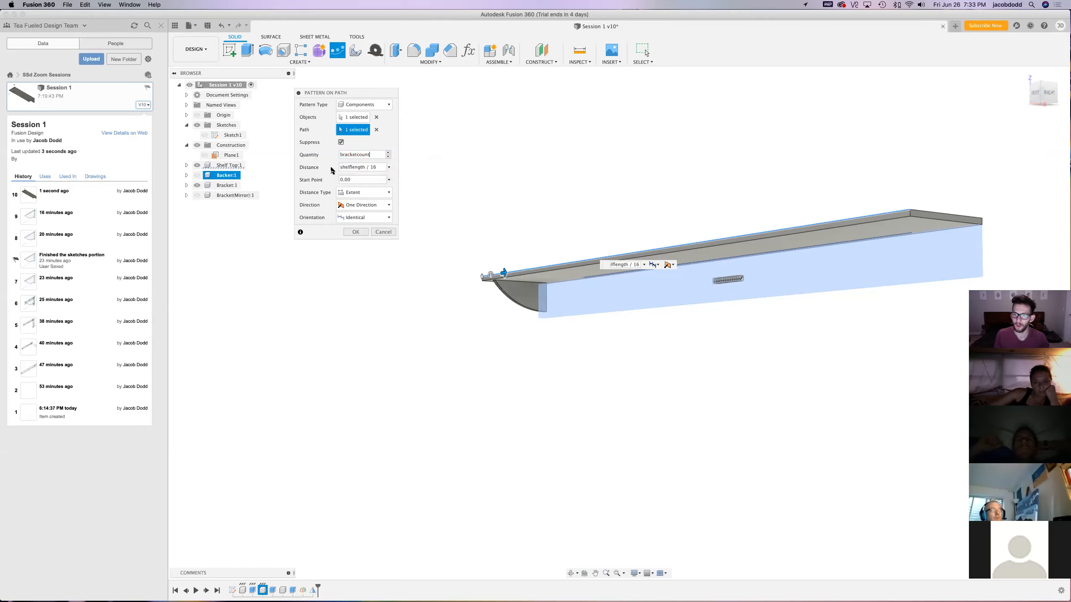
left_click(365, 193)
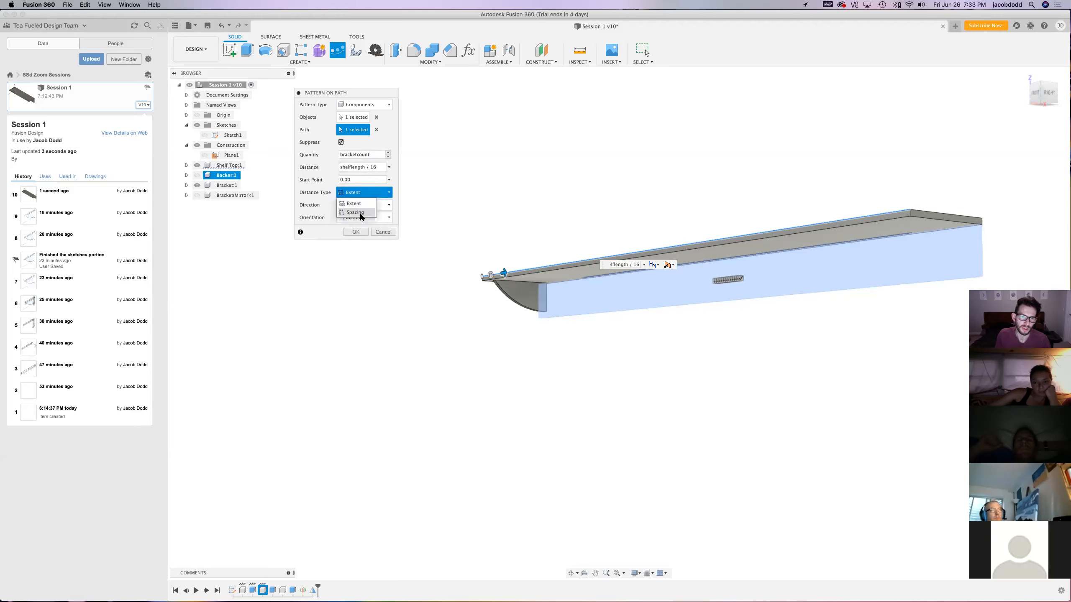
left_click(361, 214)
Try the path pattern with a spacing distance of shelflength/bracketcount, and undo the resulting pattern
double_click(368, 167)
type("sh")
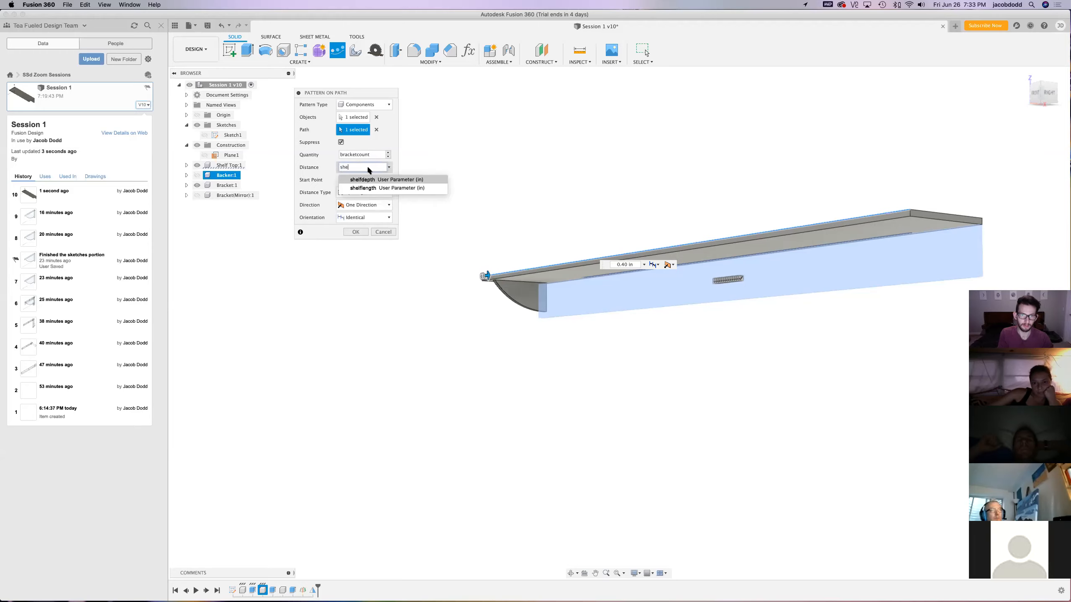
type("e")
key("Down")
key("Up")
key("Down")
key("Return")
type("/16")
key("BackSpace")
key("BackSpace")
type("b")
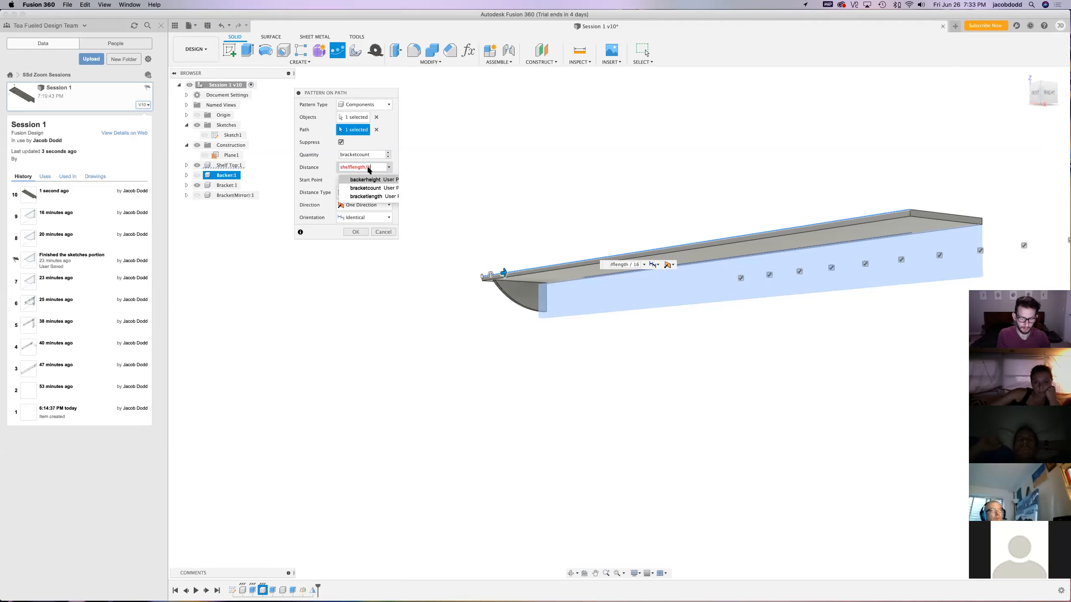
type("rack")
key("Return")
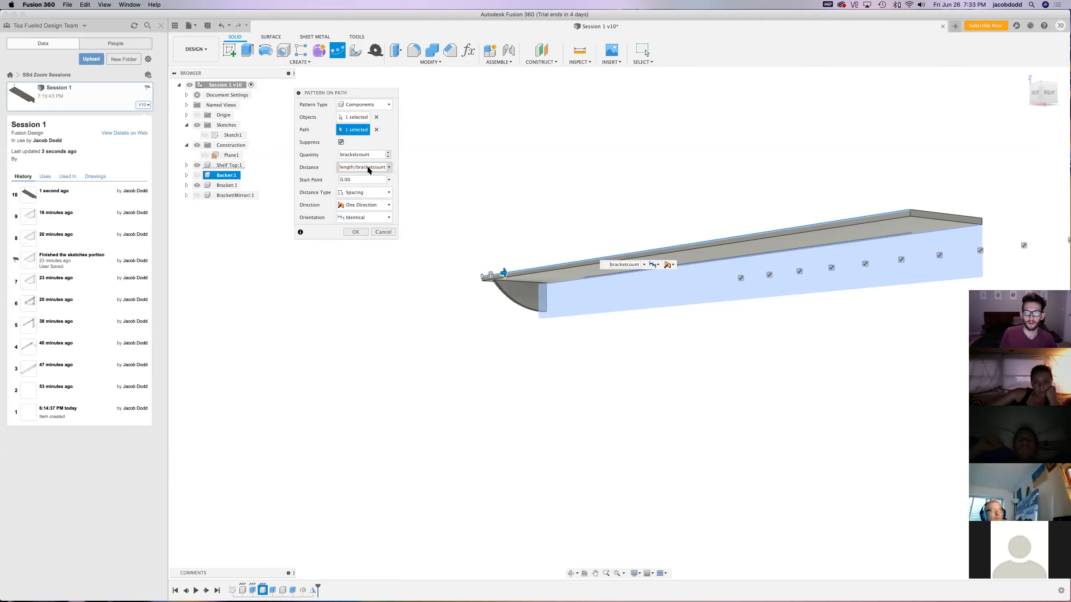
key("Return")
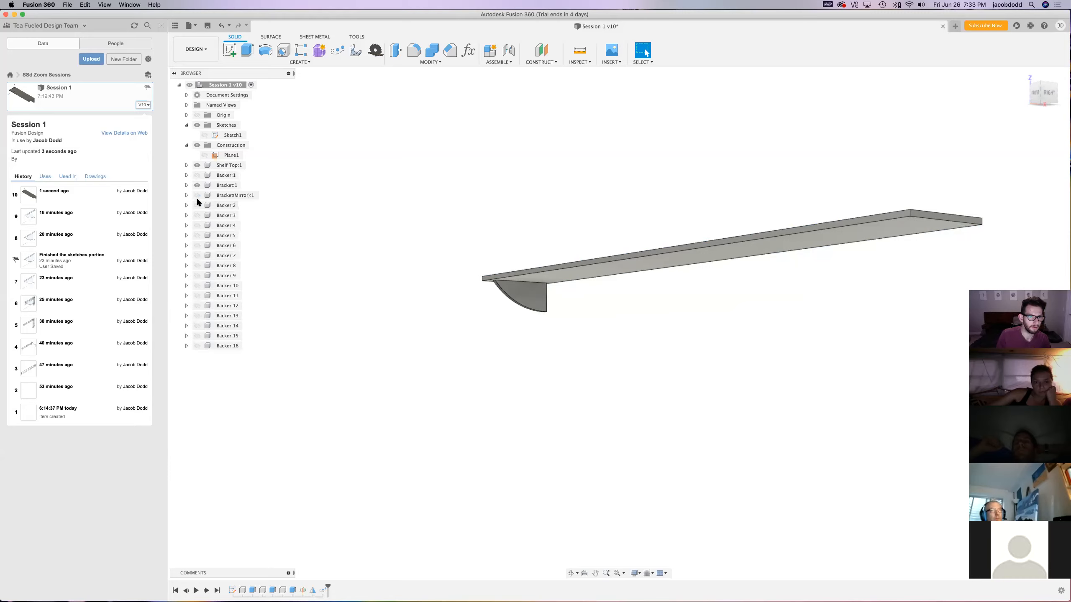
key("super+z")
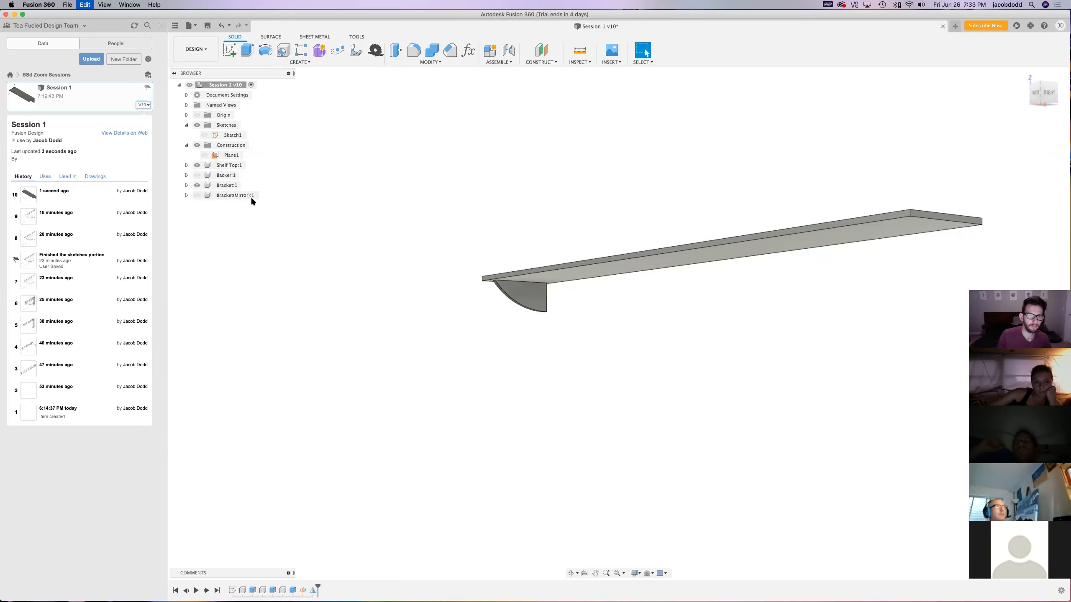
Show the backer and start a Pattern on Path of the original bracket along the shelf top's long front edge
left_click(197, 175)
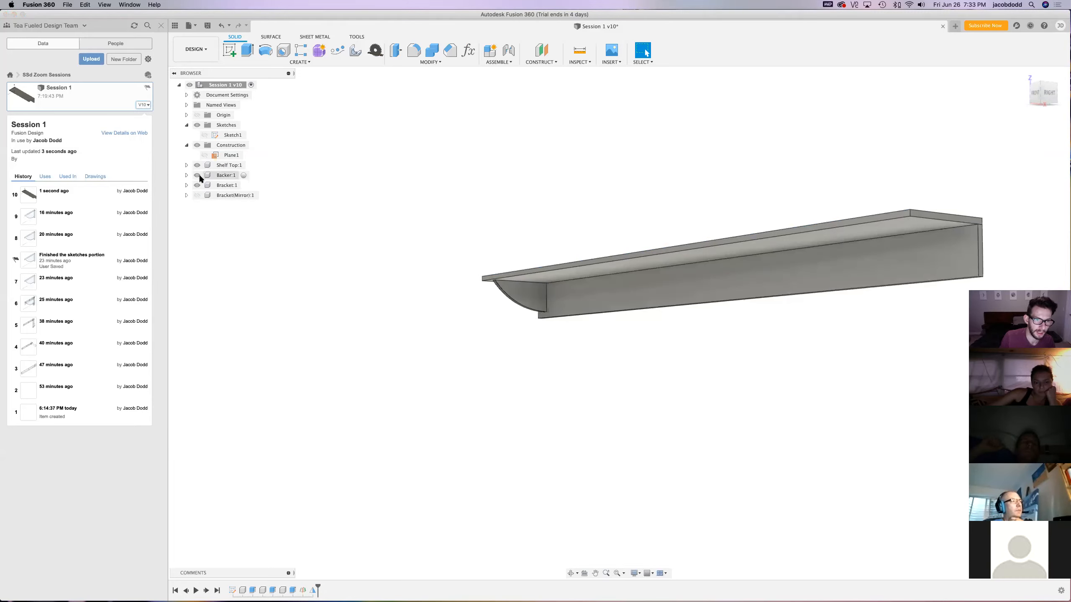
left_click(229, 186)
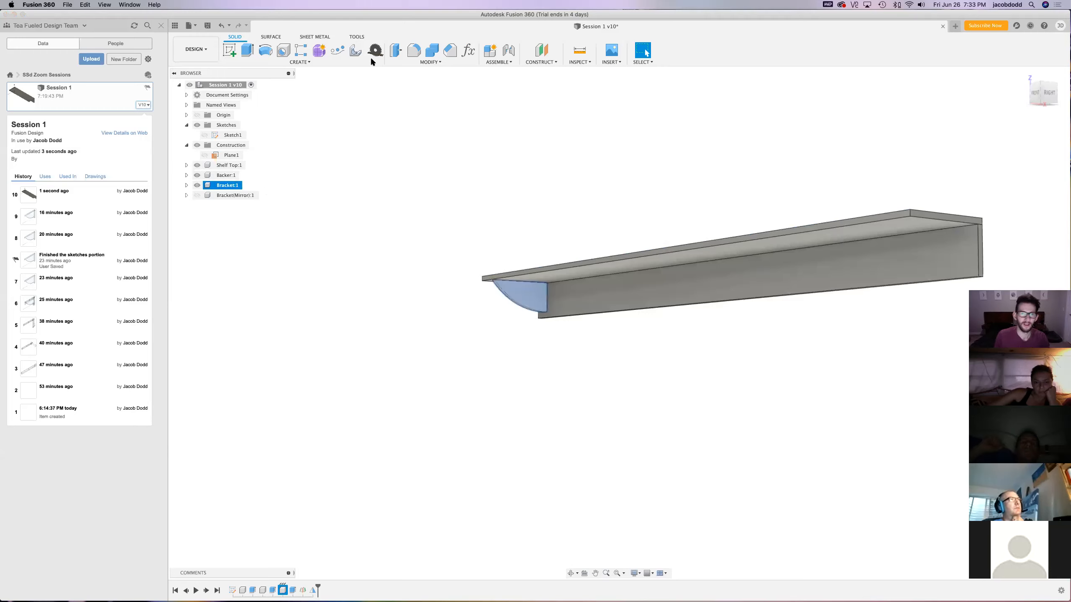
left_click(337, 50)
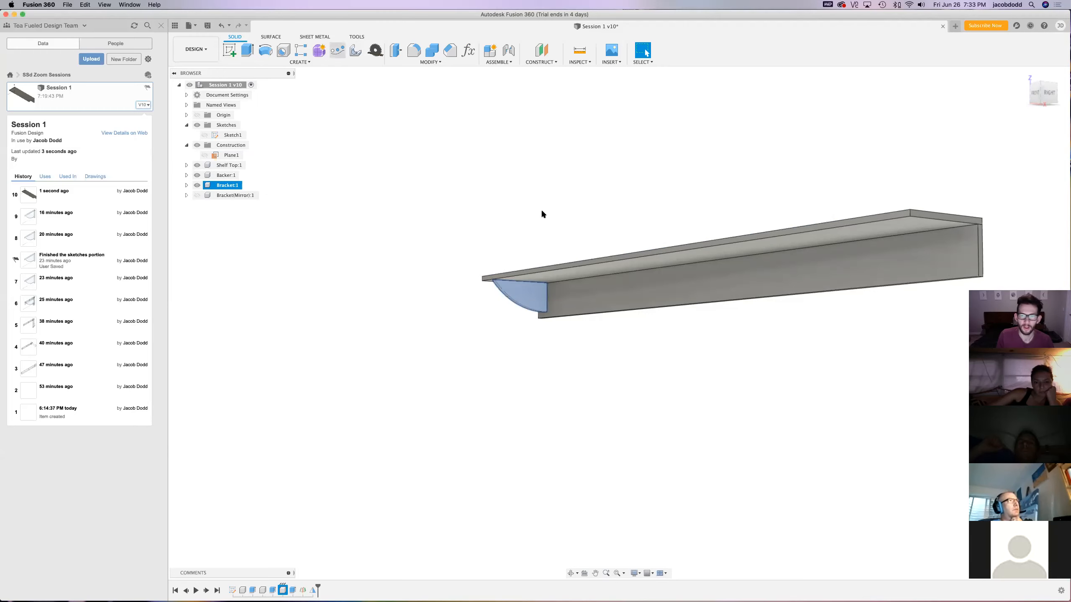
left_click(349, 129)
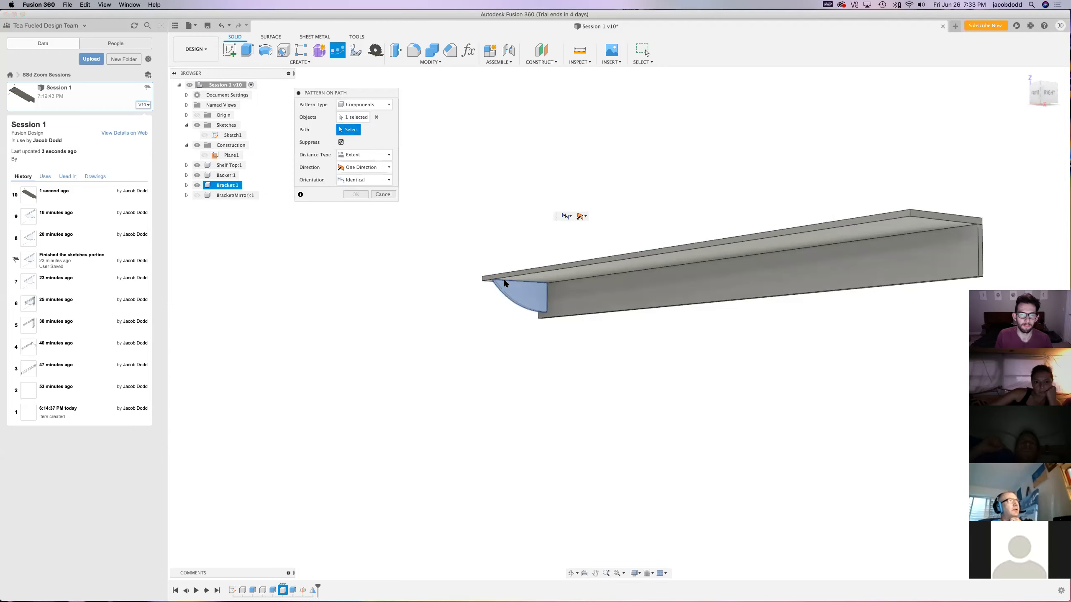
left_click(550, 270)
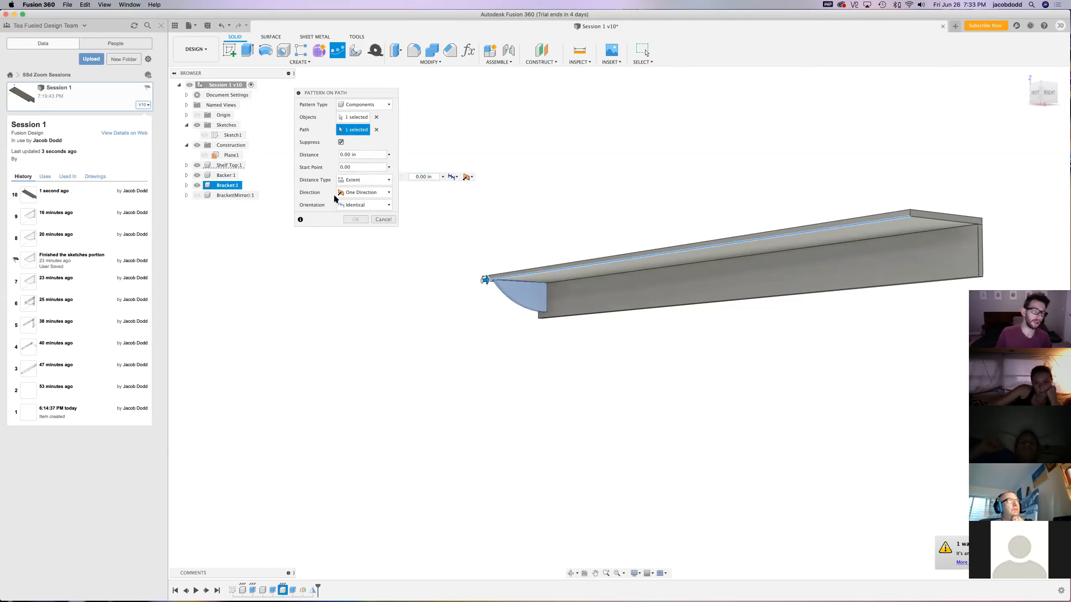
Set the path pattern's distance type to Spacing and its distance to shelflength / bracketcount
left_click(376, 181)
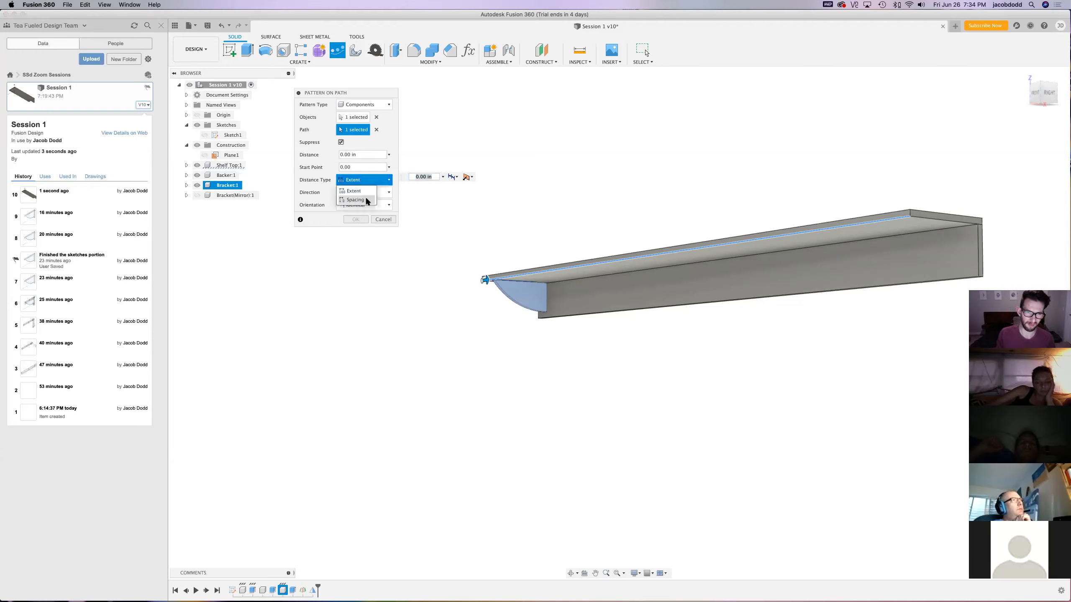
left_click(370, 156)
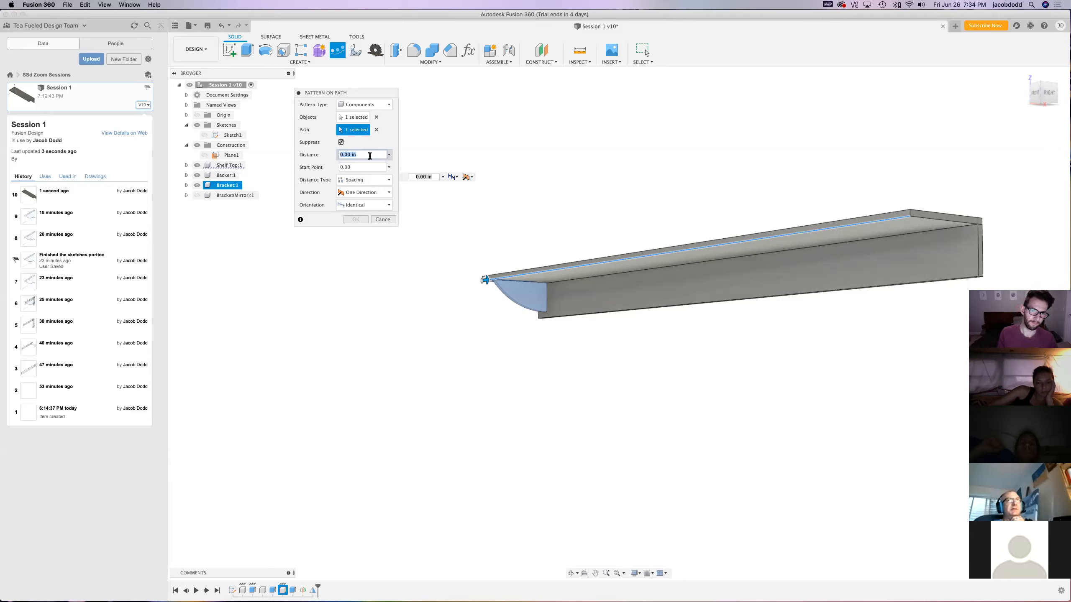
key("Tab")
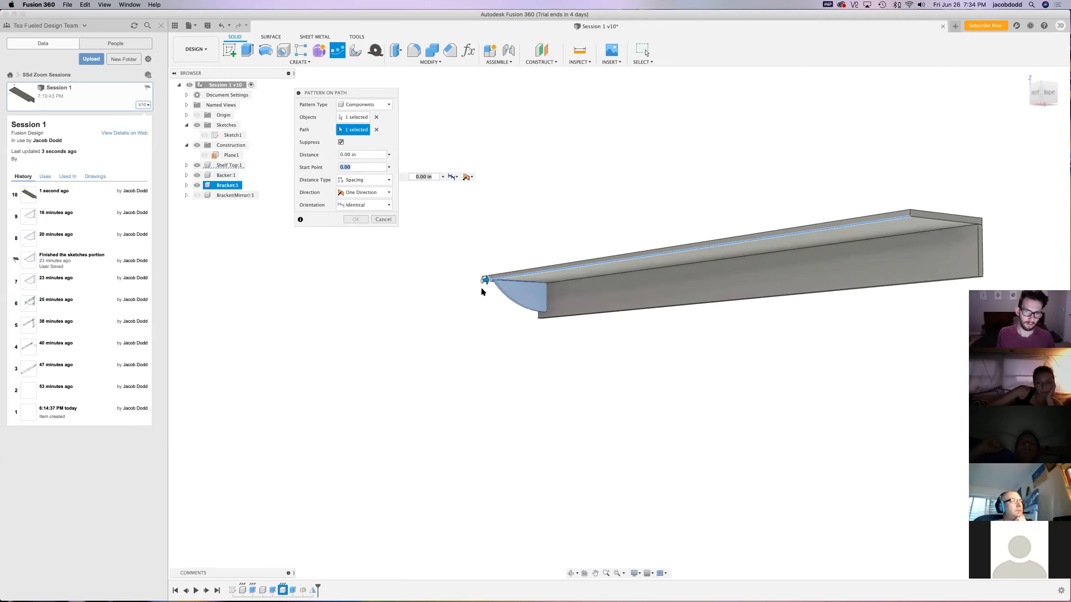
left_click(362, 154)
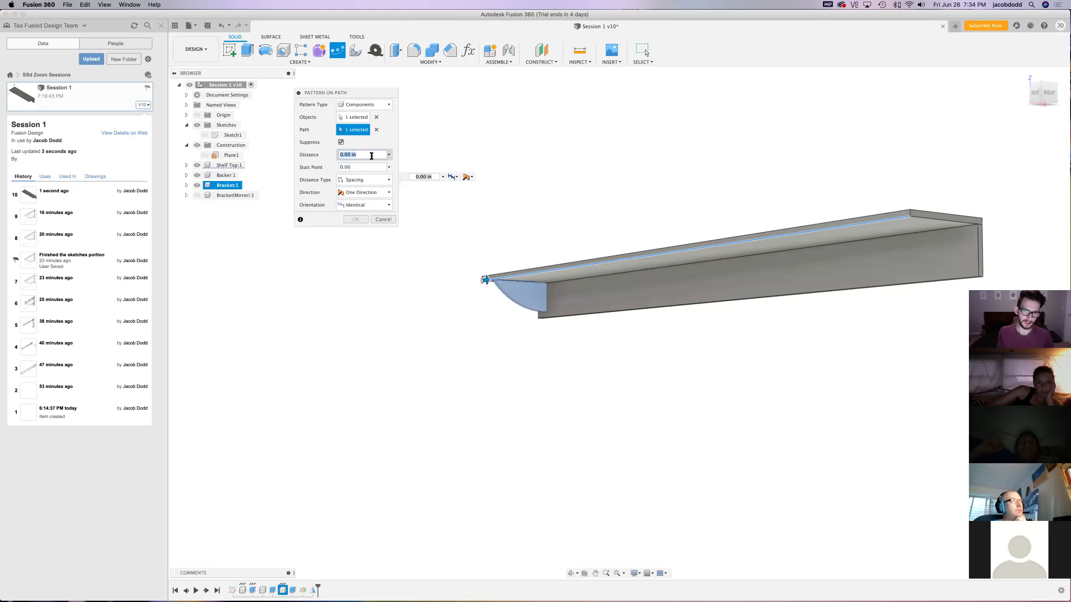
type("shel")
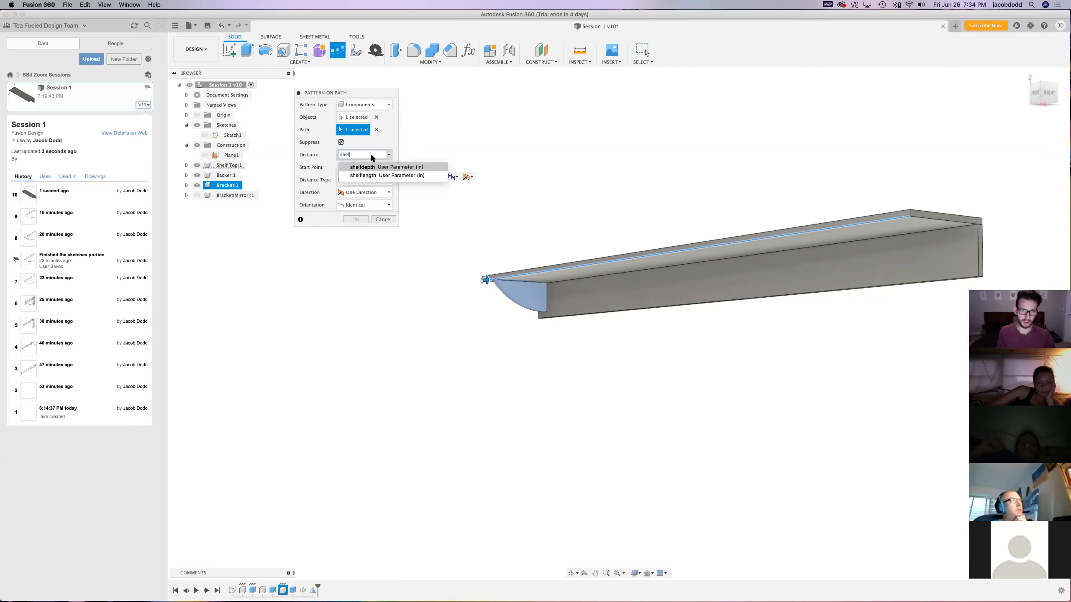
type("flength /")
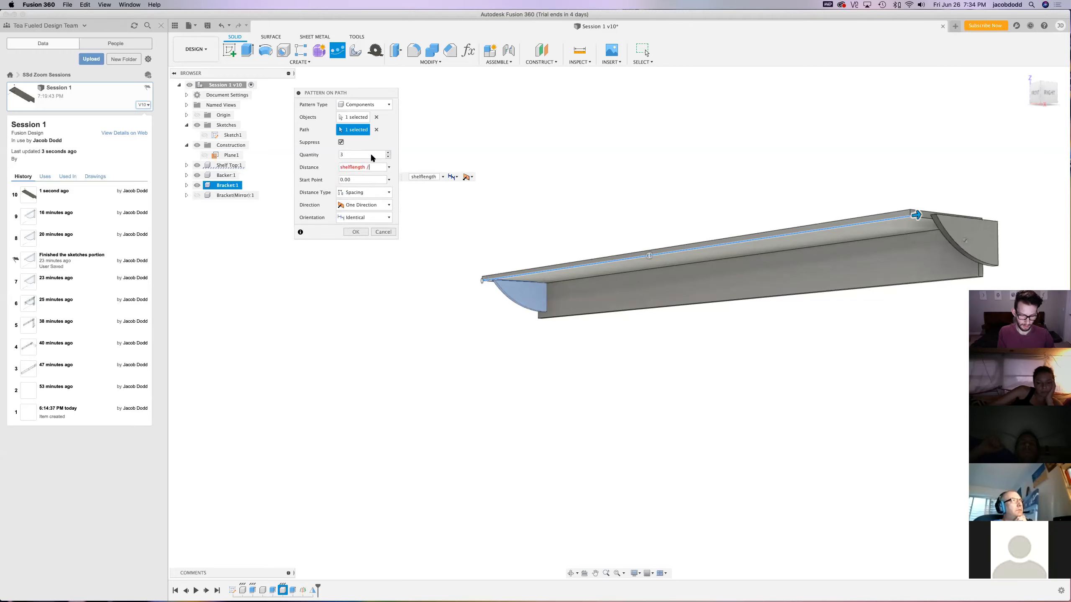
type("bracketcount")
key("Tab")
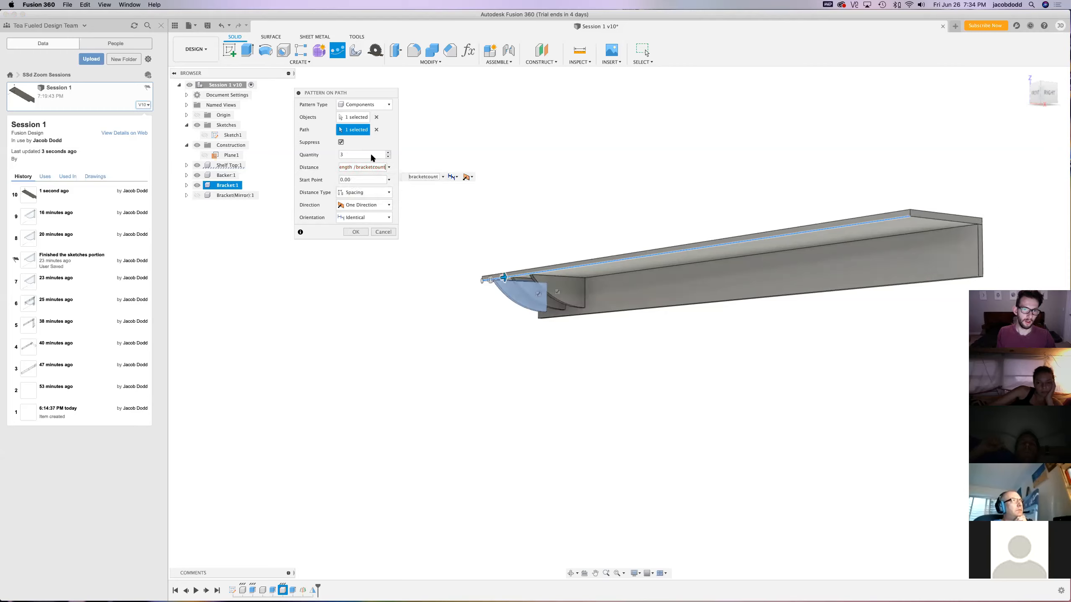
Set the path pattern's quantity to bracketcount and create the bracket pattern
type("brack")
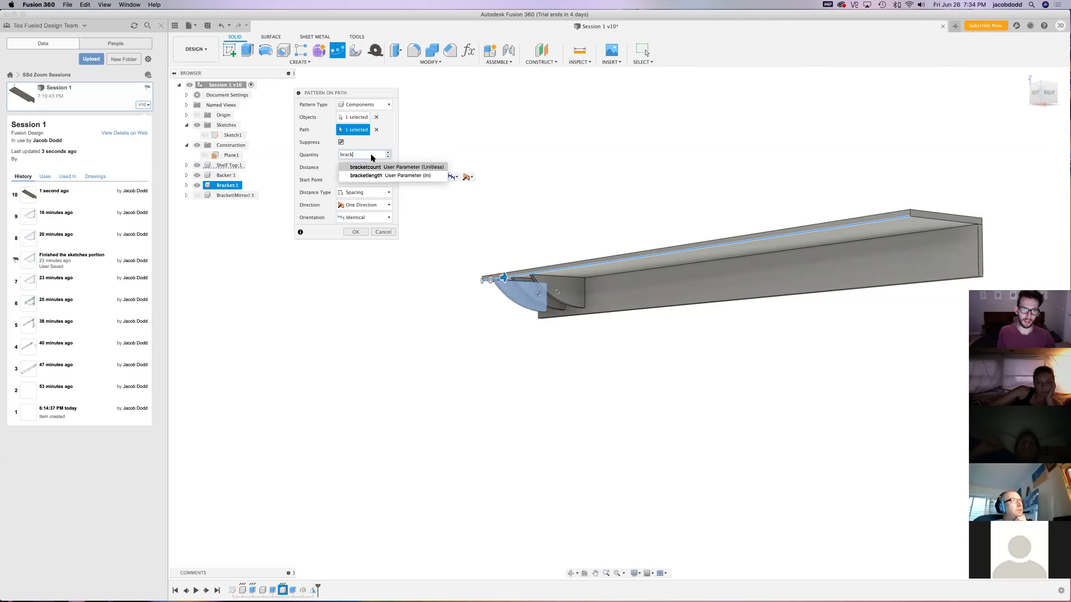
type("etcount")
key("Return")
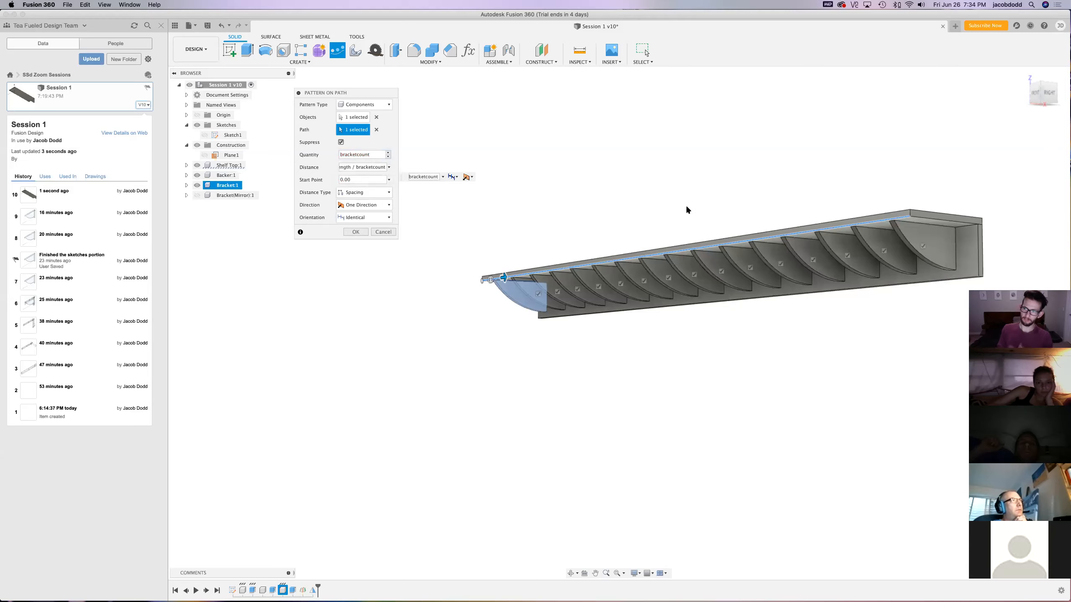
left_click(361, 231)
Measure the distance from the last bracket's front corner to the shelf top's end corner
mouse_move(1043, 74)
left_mouse_down()
mouse_move(1007, 84)
mouse_move(1045, 87)
left_mouse_up()
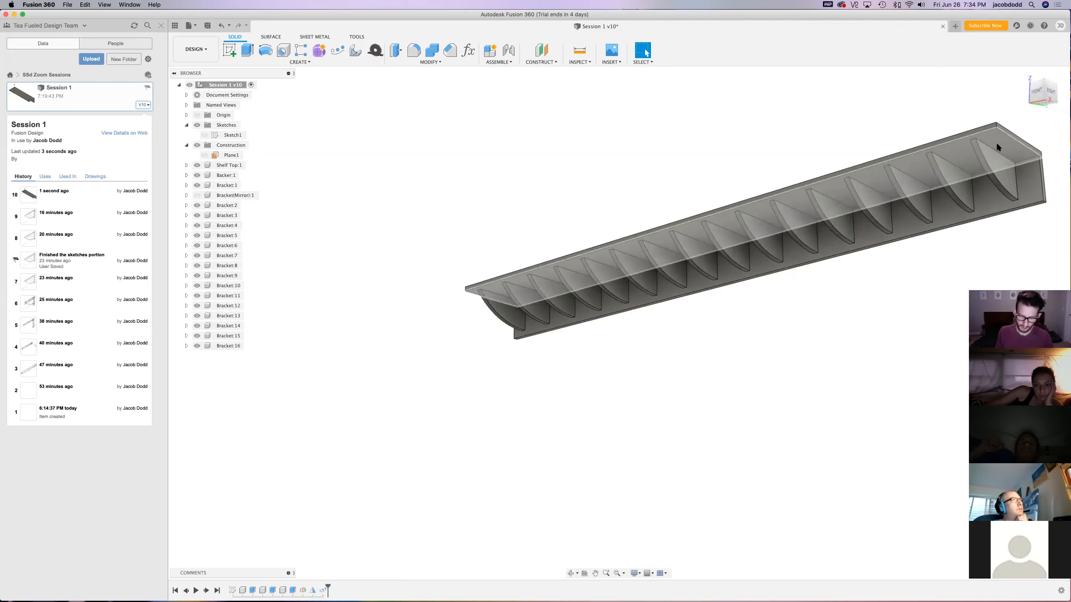
key("i")
left_click(978, 139)
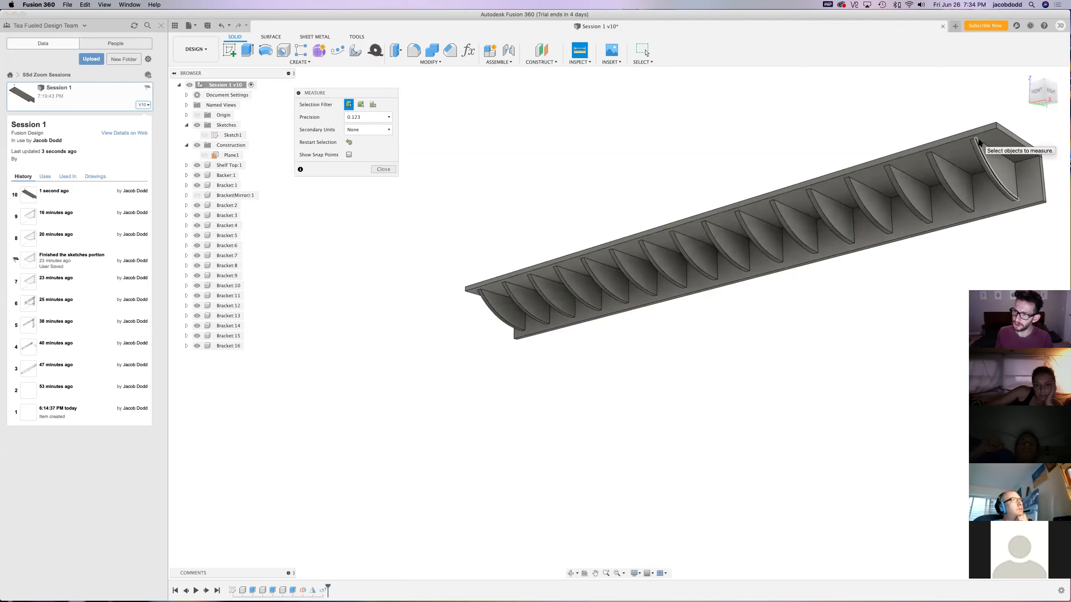
left_click(995, 125)
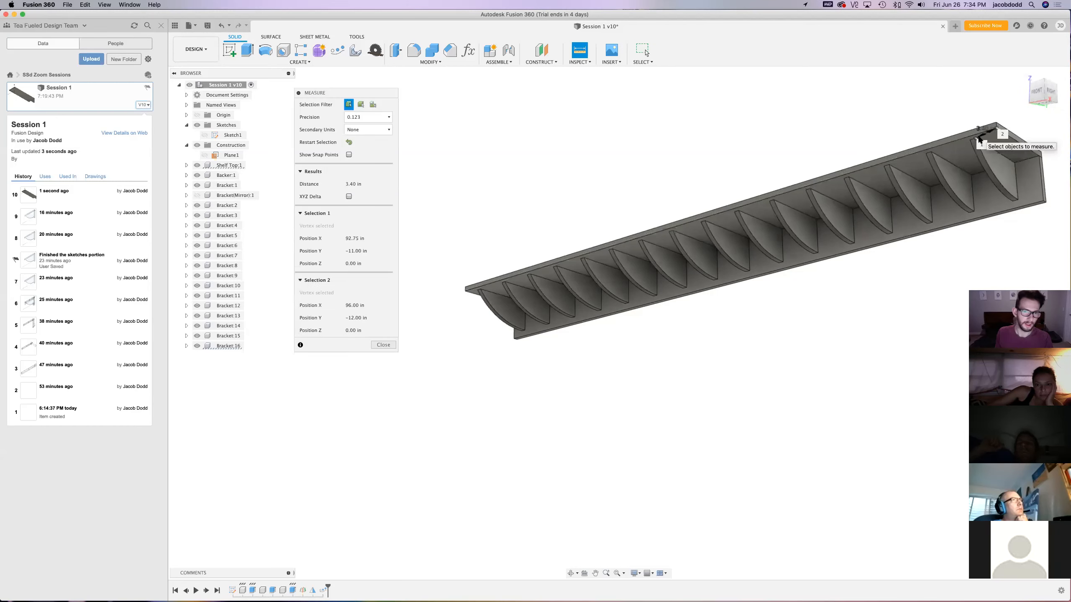
key("Escape")
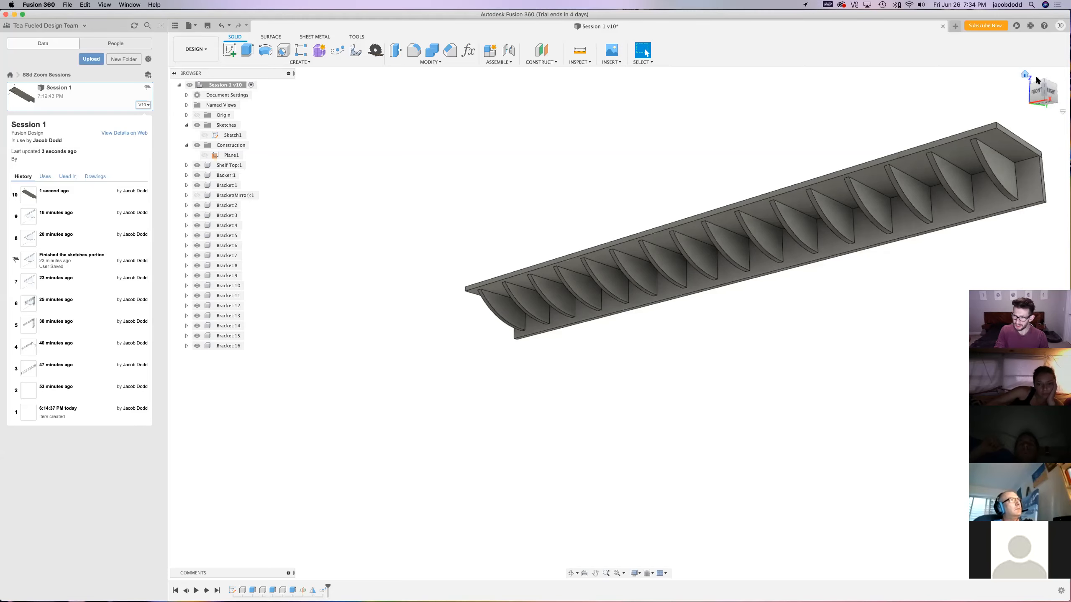
left_click(1050, 85)
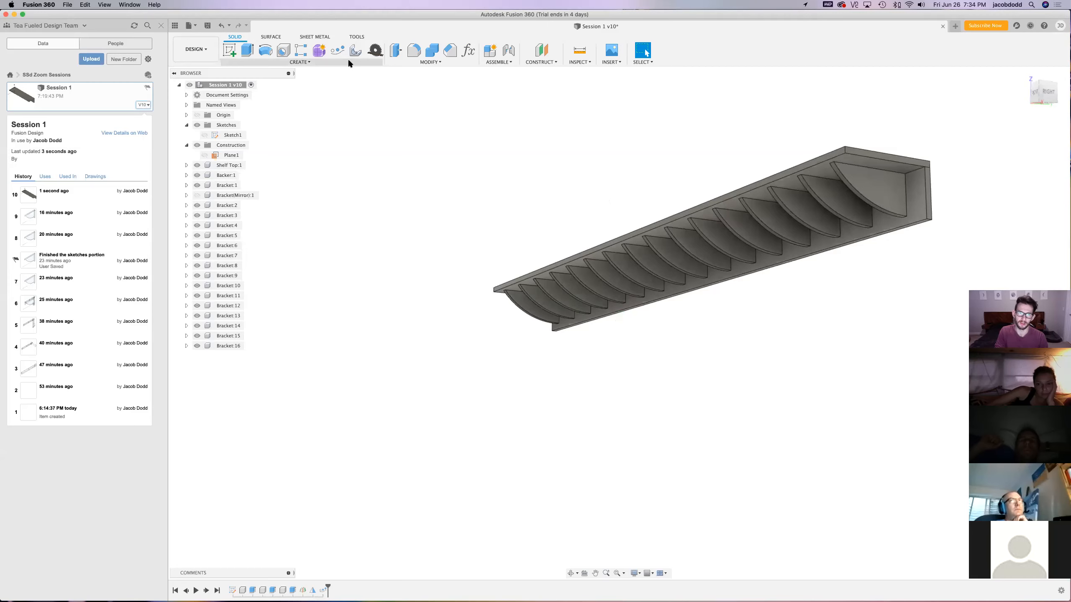
Remove the ceil function from the bracketcount parameter, leaving the expression ( shelflength / 6 in )
left_click(466, 51)
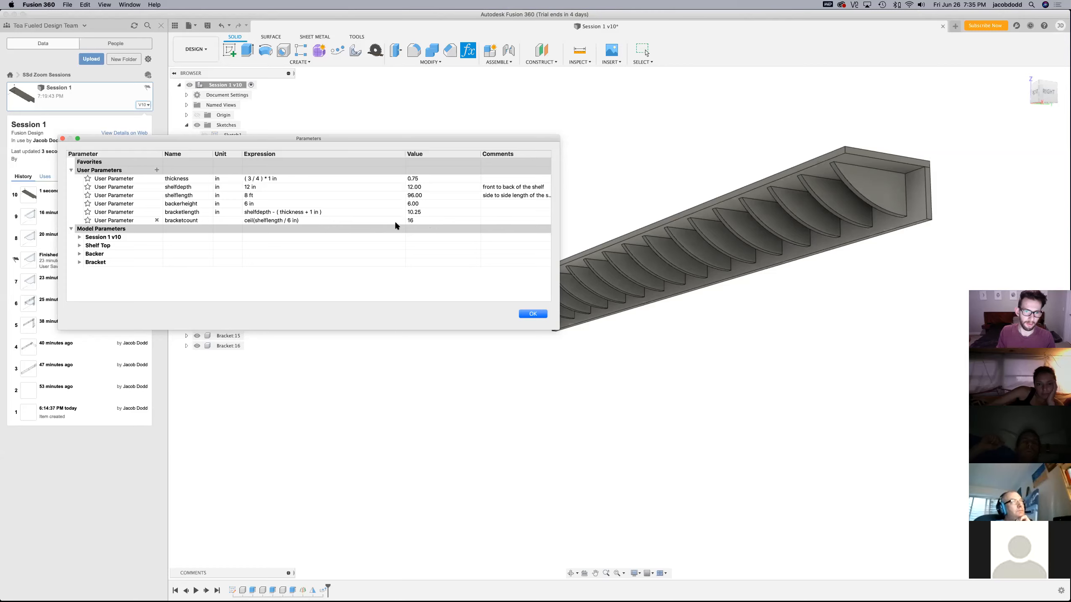
left_click(269, 220)
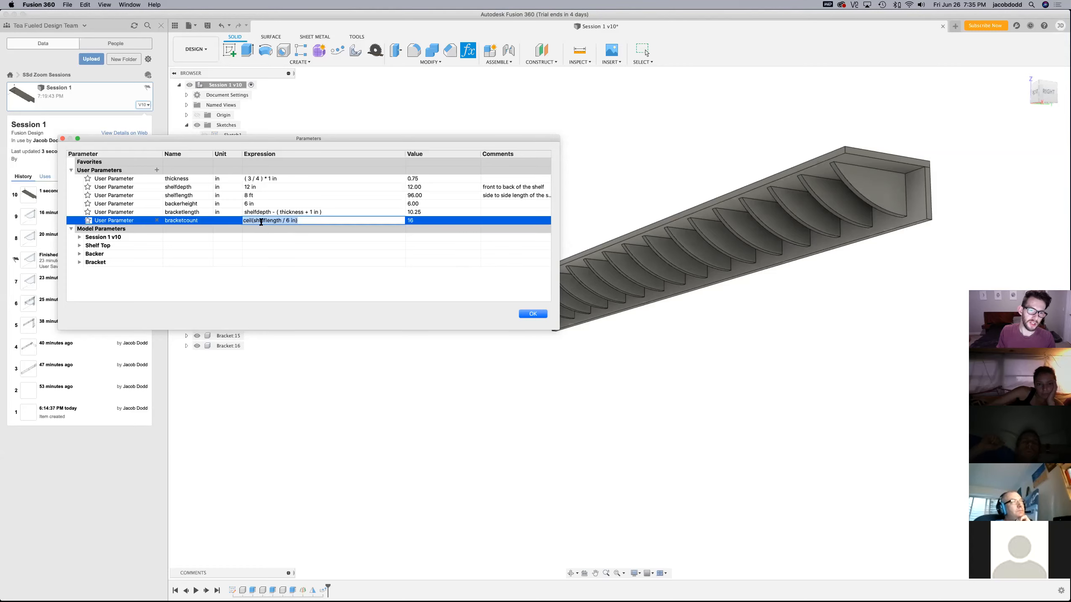
key("Left")
key("BackSpace")
key("BackSpace")
key("BackSpace")
key("BackSpace")
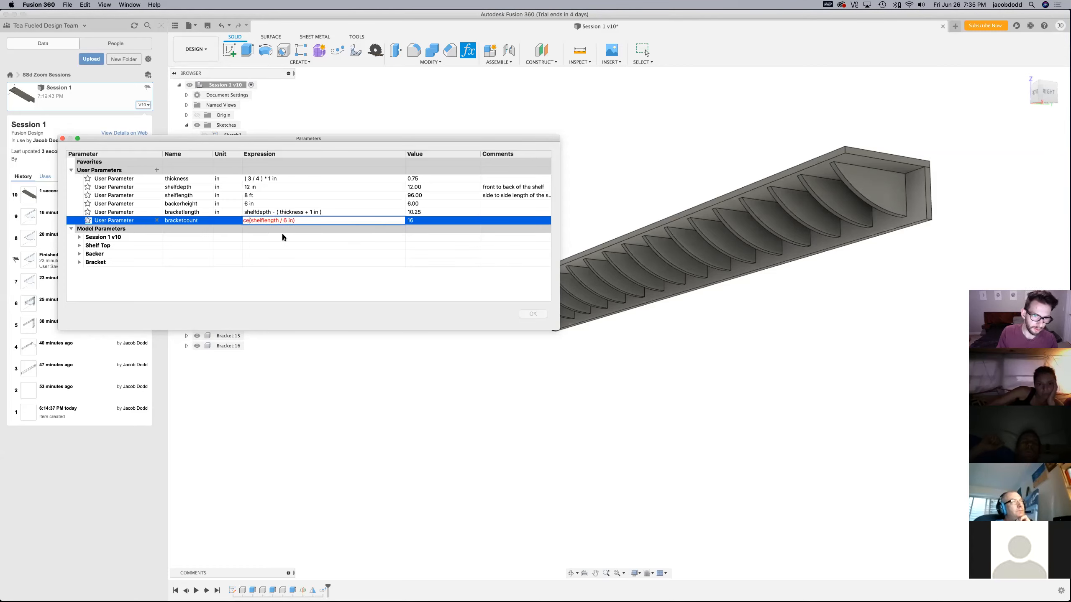
key("Return")
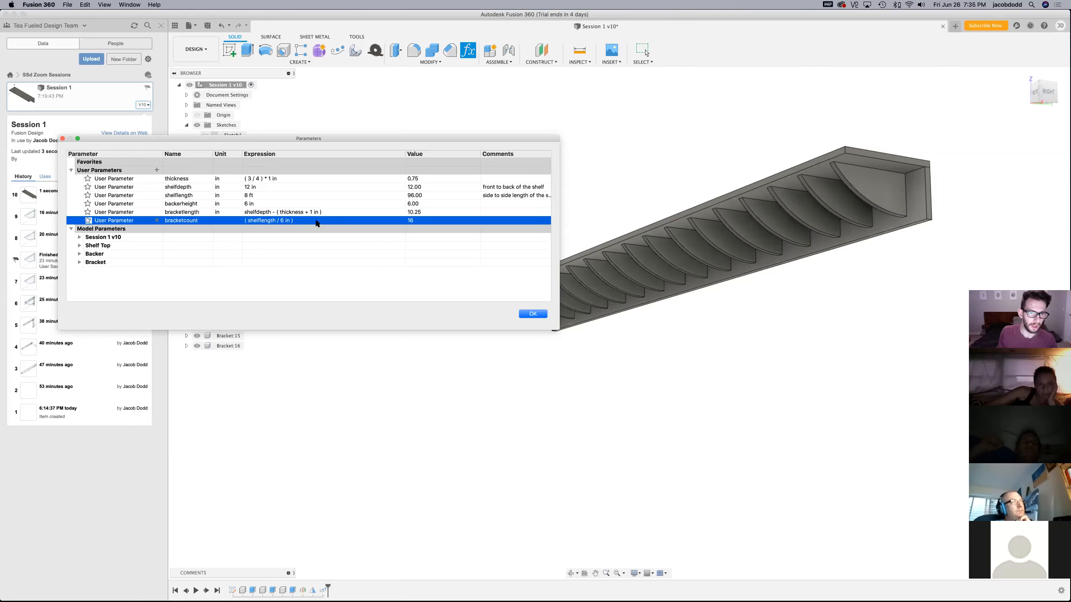
Try moving the inch unit outside the bracketcount expression's parentheses as a multiplier, and restore ( shelflength / 6 in )
left_click(318, 222)
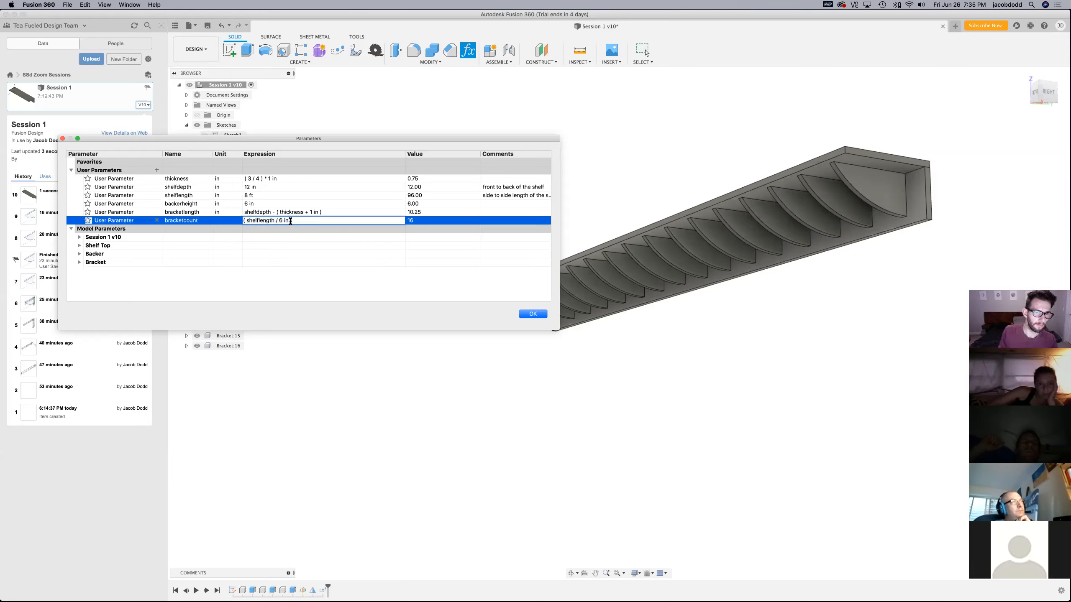
key("BackSpace")
key("BackSpace")
key("BackSpace")
key("BackSpace")
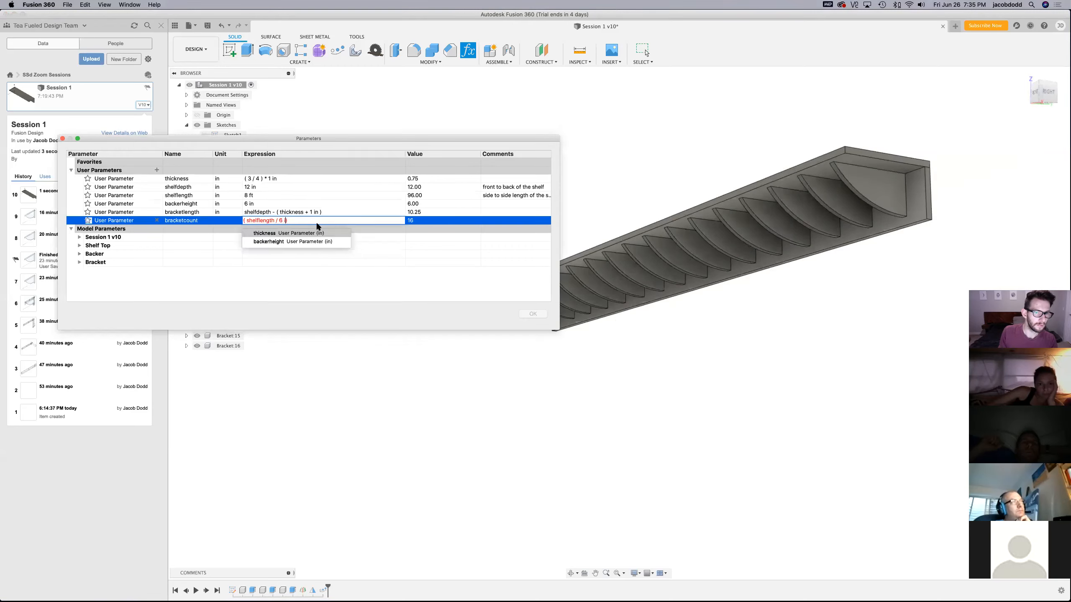
type("*1in")
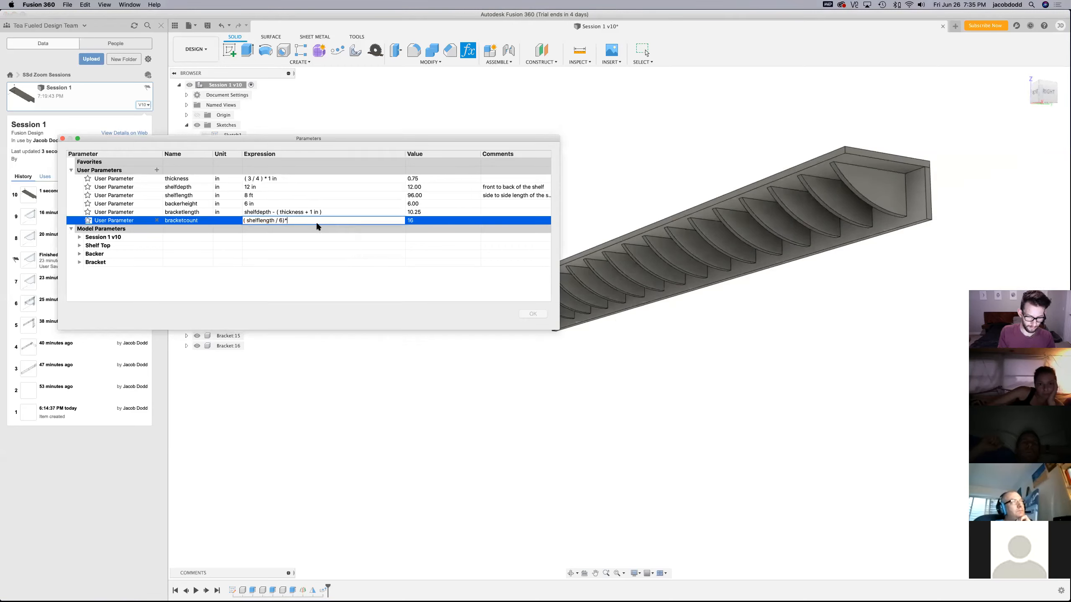
key("BackSpace")
key("BackSpace")
key("BackSpace")
key("BackSpace")
key("BackSpace")
type("in )")
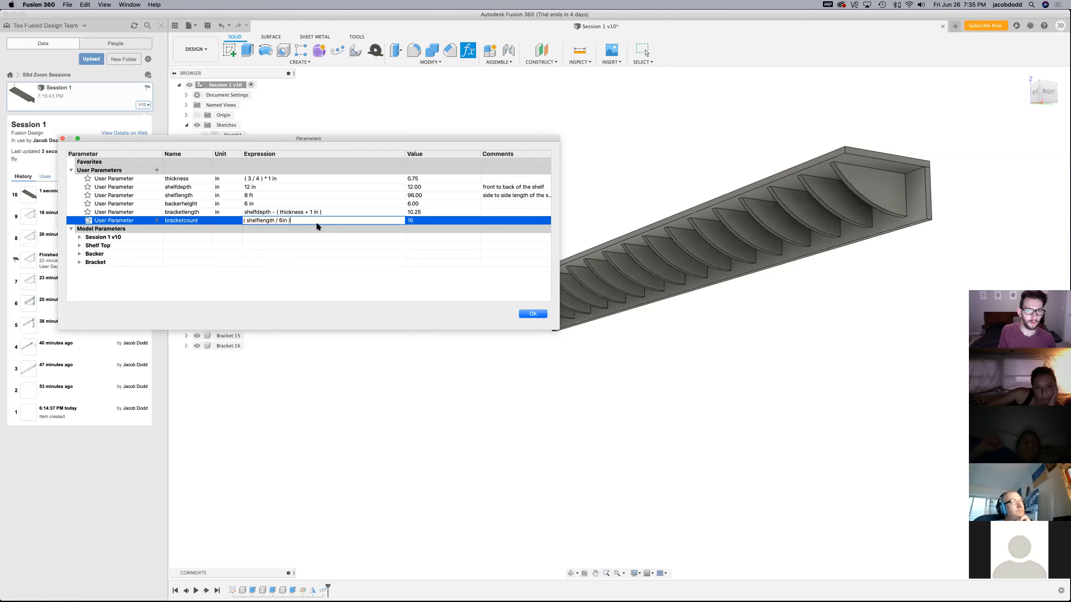
key("Return")
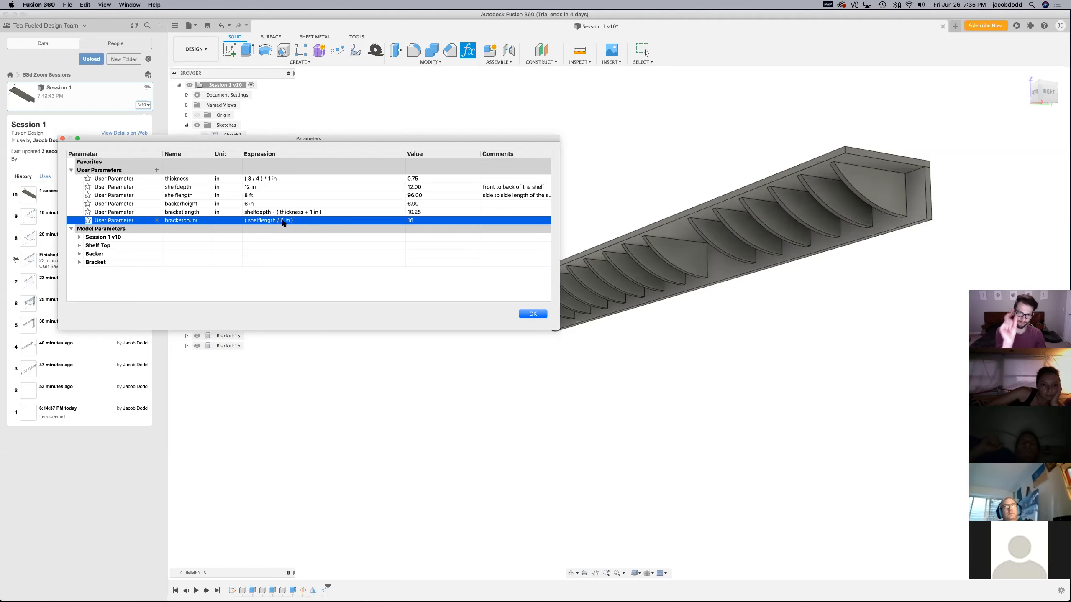
Wrap the bracketcount expression in the ceil function again, as ceil( shelflength / 6 in )
left_click(320, 220)
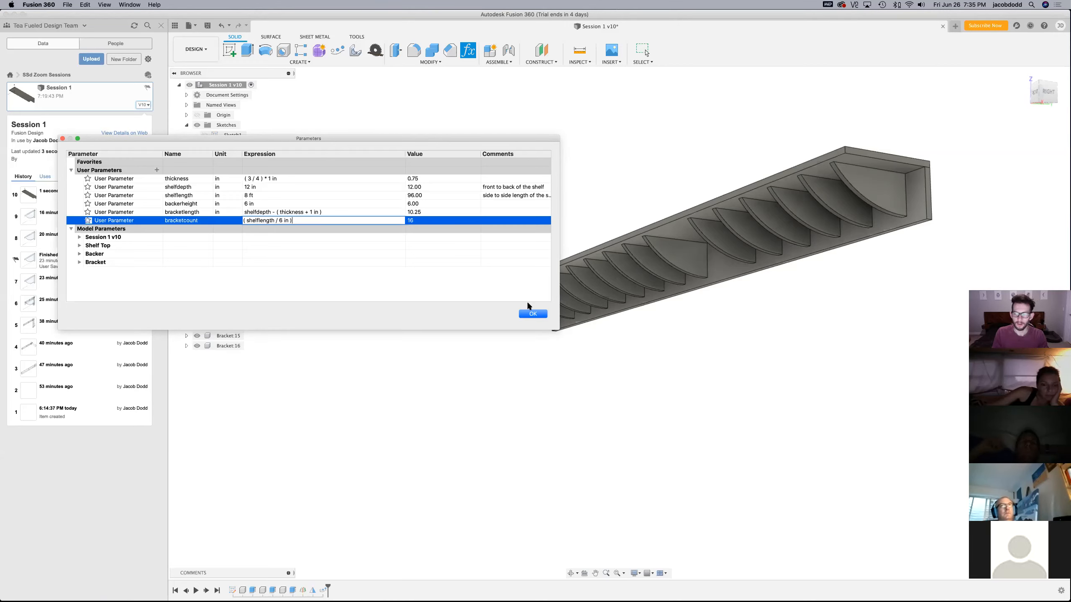
key("Left")
key("Left")
key("Left")
key("Left")
key("Left")
key("Left")
key("Left")
key("Left")
key("Left")
key("Left")
key("Left")
key("Left")
key("Left")
key("Left")
key("Left")
key("Left")
key("Left")
key("Left")
key("Left")
key("Left")
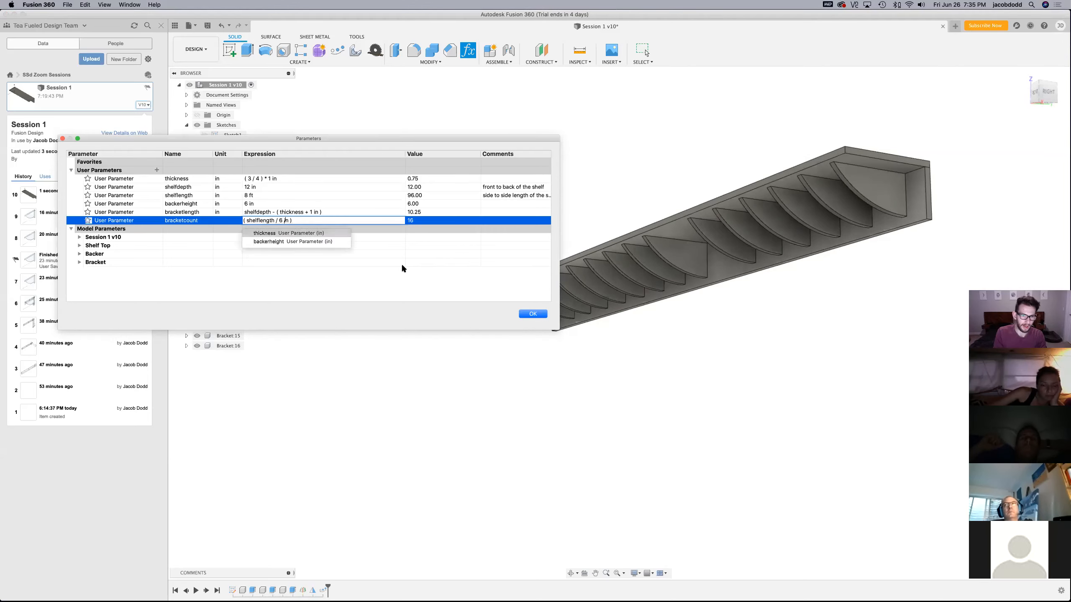
key("BackSpace")
type("ceil(")
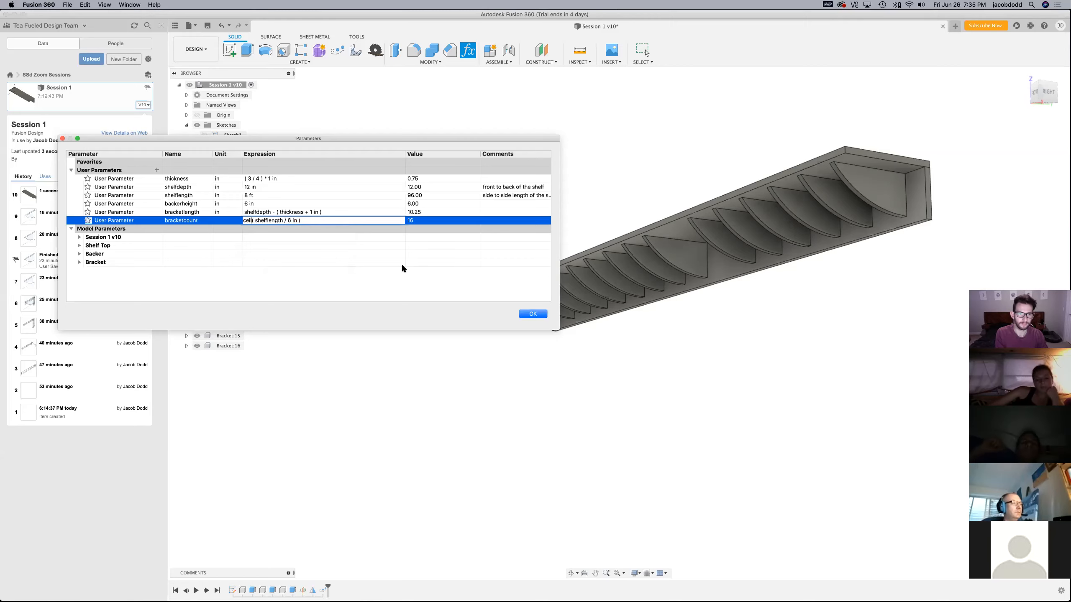
Subtract the thickness parameter after 6 in, inside the ceil parentheses of the bracketcount expression
key("Right")
key("Right")
key("Right")
key("Right")
key("Right")
key("Right")
key("Right")
key("Right")
key("Right")
key("Right")
key("Right")
key("Right")
key("Right")
key("Right")
key("Right")
key("Right")
key("Right")
key("Right")
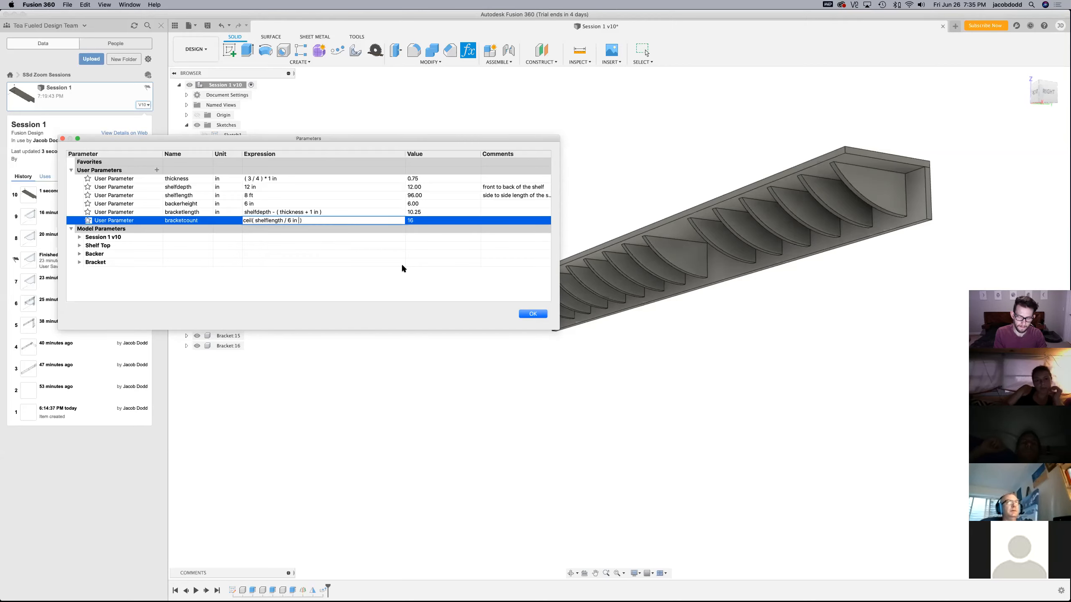
type("-th")
key("Return")
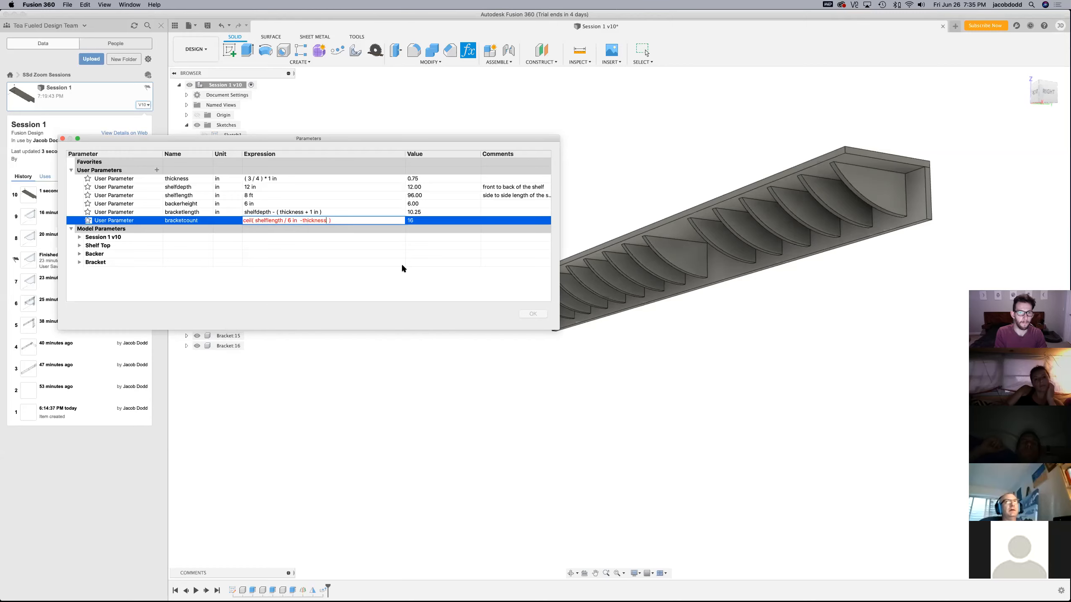
Remove the inch unit after 6 in the bracketcount expression and enclose shelflength / 6 in its own parentheses inside ceil
key("Left")
key("Left")
key("Left")
key("Left")
key("Left")
key("Left")
key("Left")
key("Left")
key("Left")
key("Left")
key("Left")
key("BackSpace")
key("BackSpace")
key("BackSpace")
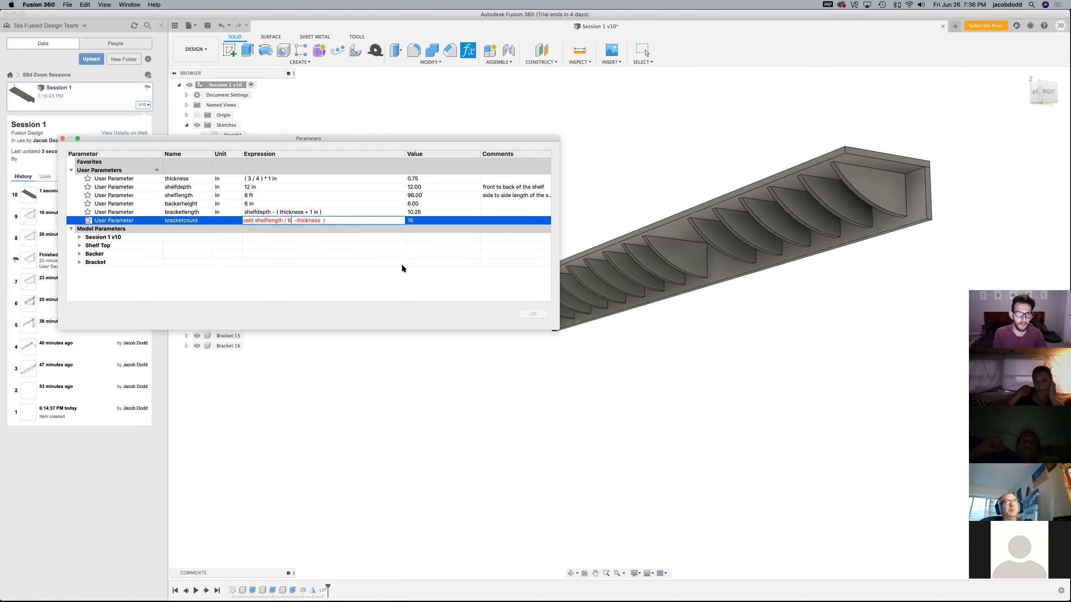
type(")")
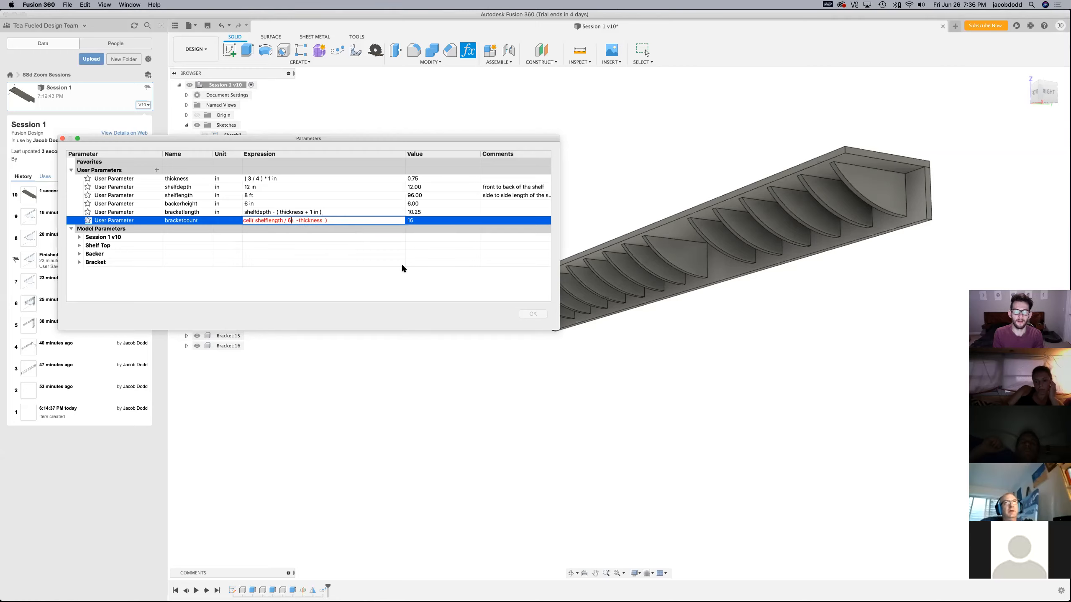
key("Left")
key("Left")
key("Left")
key("Left")
key("Left")
key("Left")
key("Left")
key("Left")
key("Left")
key("Left")
key("Left")
key("Left")
key("Left")
key("Left")
key("Left")
key("Left")
type("(")
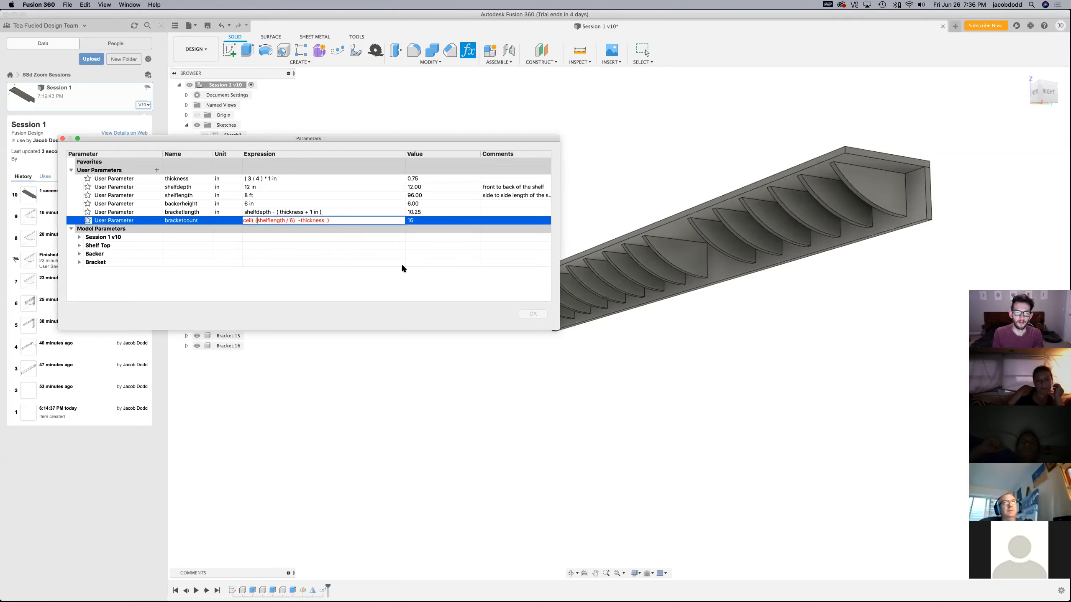
Remove the thickness subtraction from the bracketcount expression and restore the inch unit inside the inner parentheses, giving ceil( (shelflength / 6 in) )
key("Right")
key("Right")
key("Right")
key("Right")
key("Right")
key("Right")
key("Right")
key("Right")
key("Right")
key("Right")
key("Right")
key("Right")
key("Right")
key("Right")
key("Right")
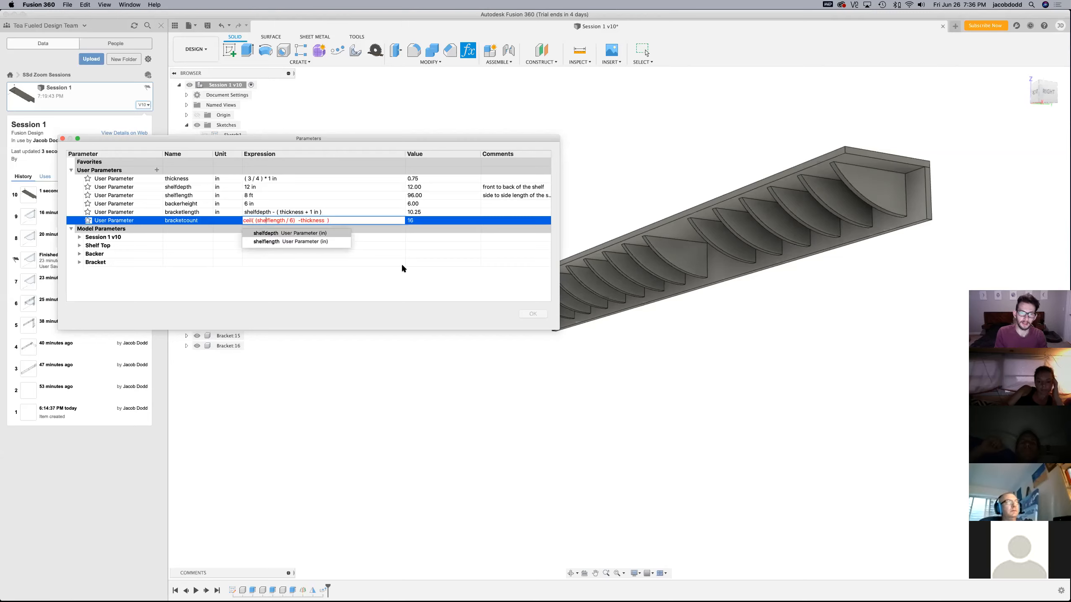
key("Right")
key("Right")
key("Right")
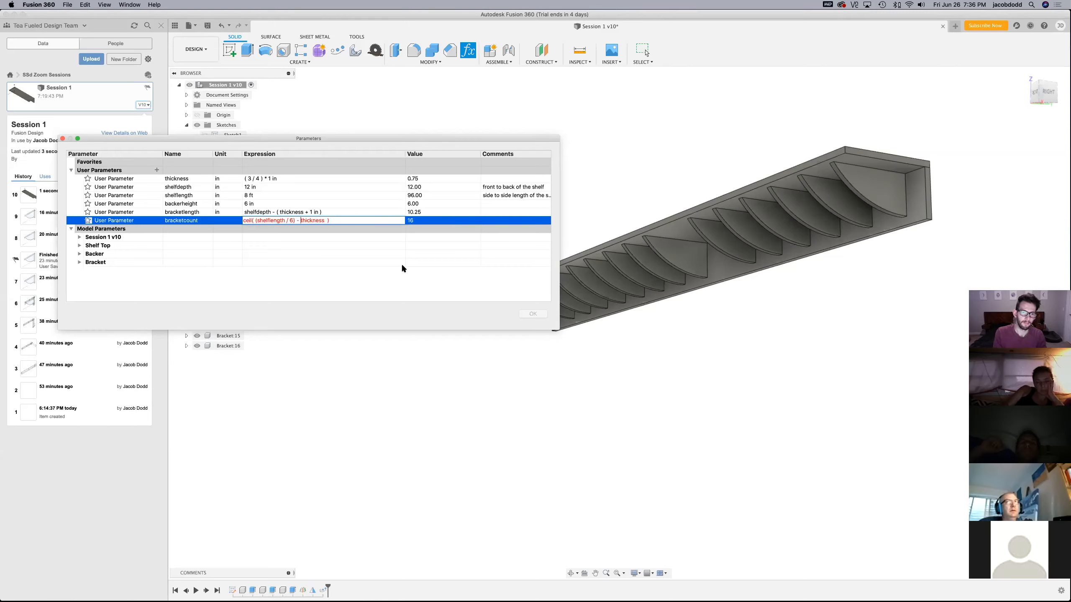
key("Right")
key("Right")
key("Right")
key("Right")
key("Right")
key("Right")
key("Right")
key("Right")
key("Right")
key("BackSpace")
key("BackSpace")
key("BackSpace")
key("BackSpace")
key("BackSpace")
key("BackSpace")
key("BackSpace")
key("BackSpace")
key("BackSpace")
key("BackSpace")
key("BackSpace")
key("BackSpace")
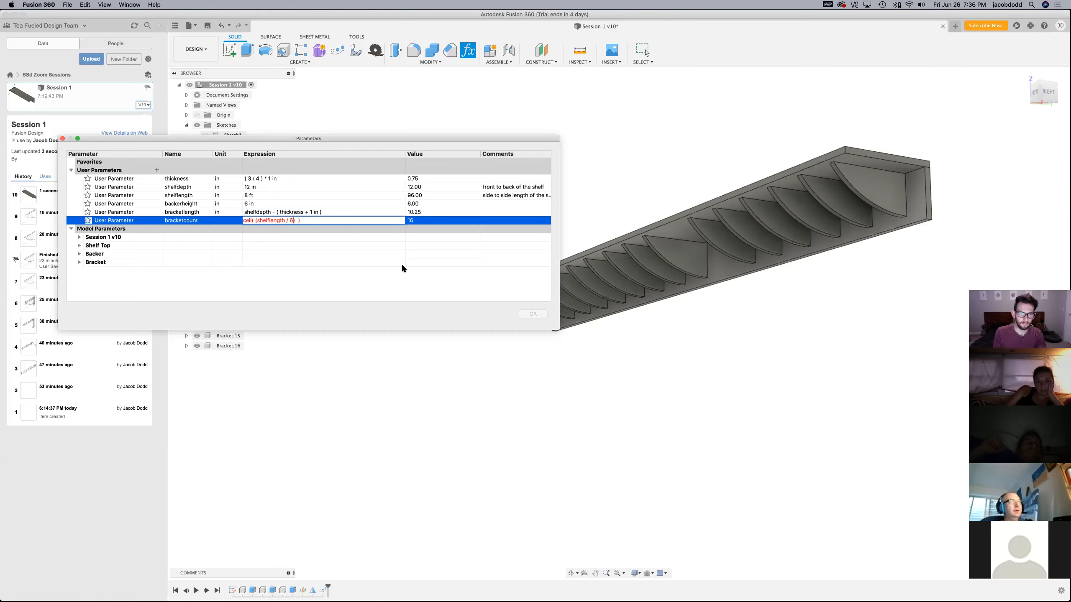
type("in)  ")
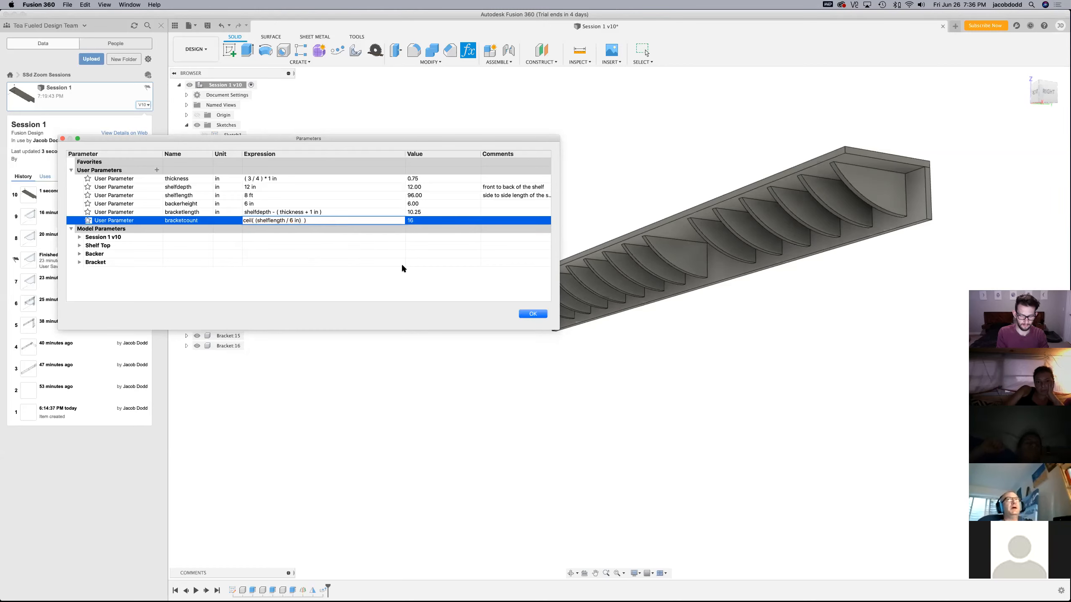
Try subtracting thickness after the inner parentheses but still inside the ceil function, and remove it again
type("-thick")
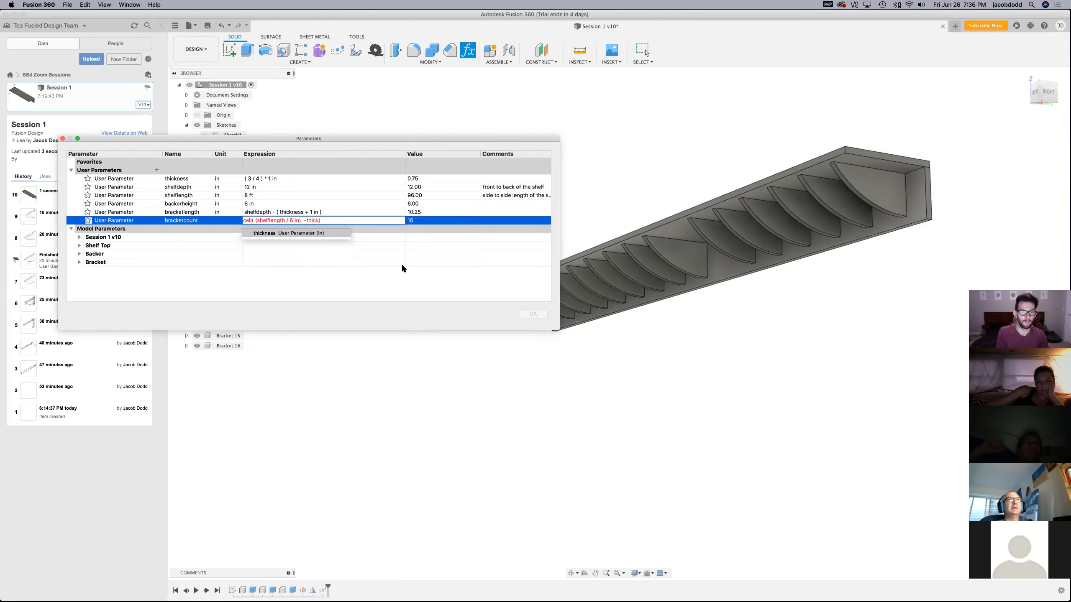
key("Return")
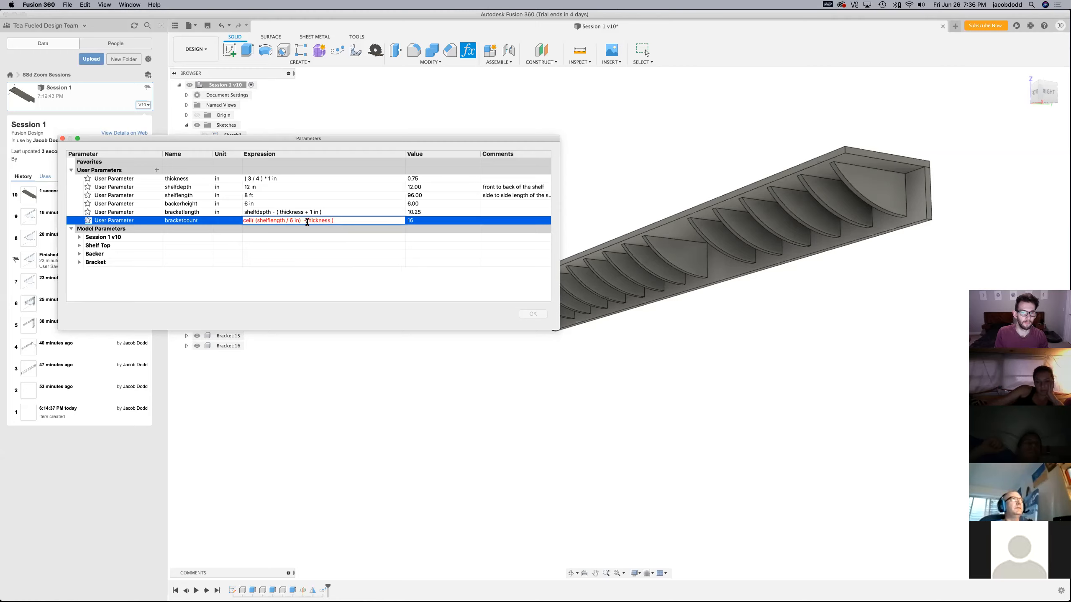
left_click_drag(331, 221, 307, 222)
key("BackSpace")
key("BackSpace")
key("BackSpace")
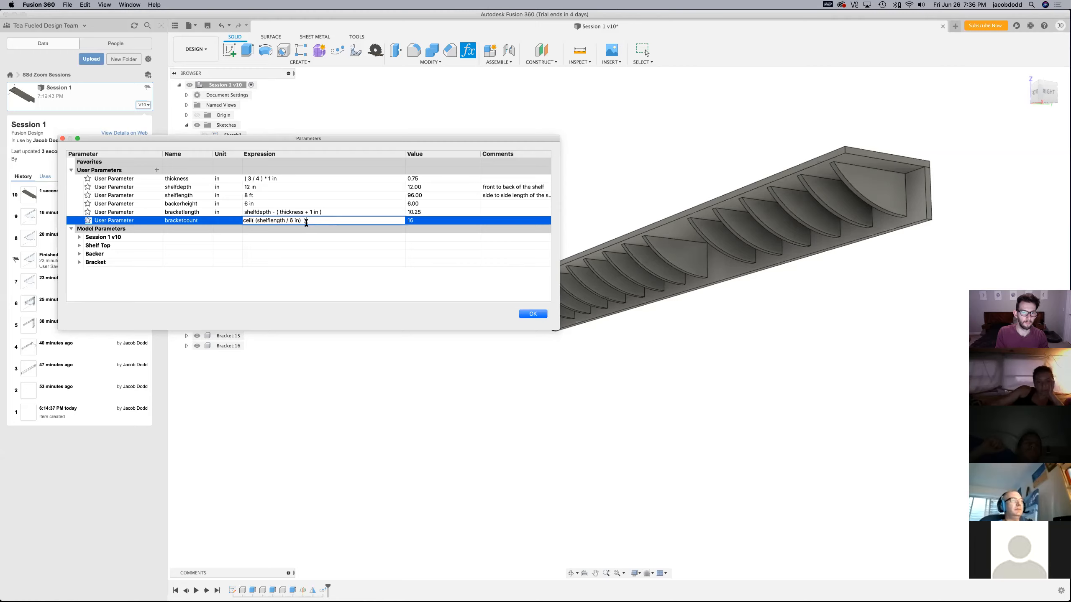
Try subtracting thickness outside the ceil parentheses, remove it again, and apply bracketcount as ceil(( shelflength / 6 in ))
type("-thickness")
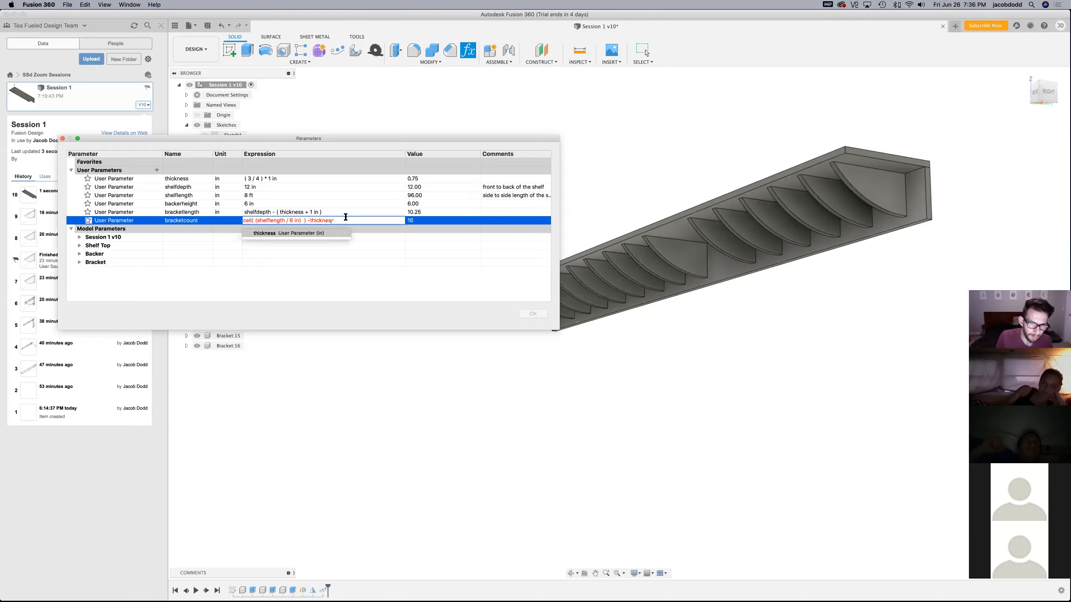
key("BackSpace")
key("BackSpace")
key("BackSpace")
key("BackSpace")
key("BackSpace")
key("BackSpace")
key("BackSpace")
key("BackSpace")
key("BackSpace")
key("BackSpace")
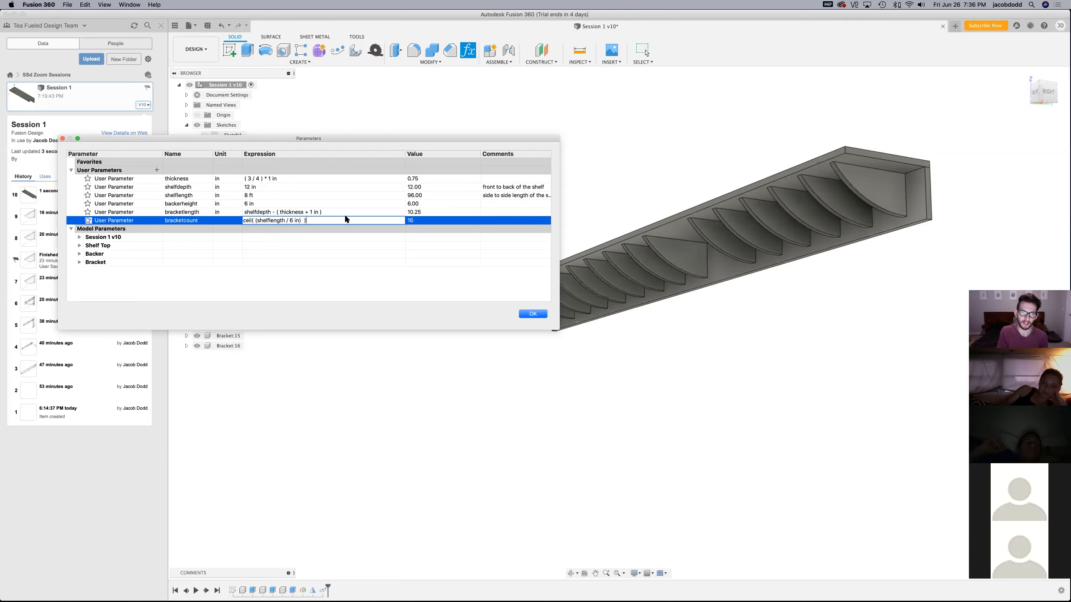
key("Return")
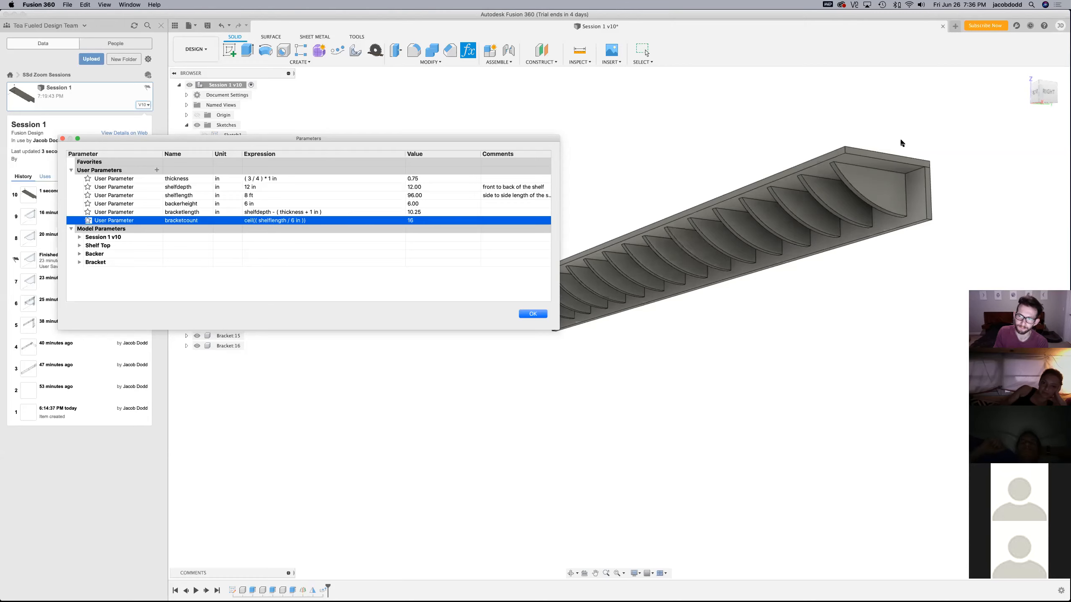
Close the parameters and measure the distance between the last bracket's corner and the end of the backer
left_click(835, 165)
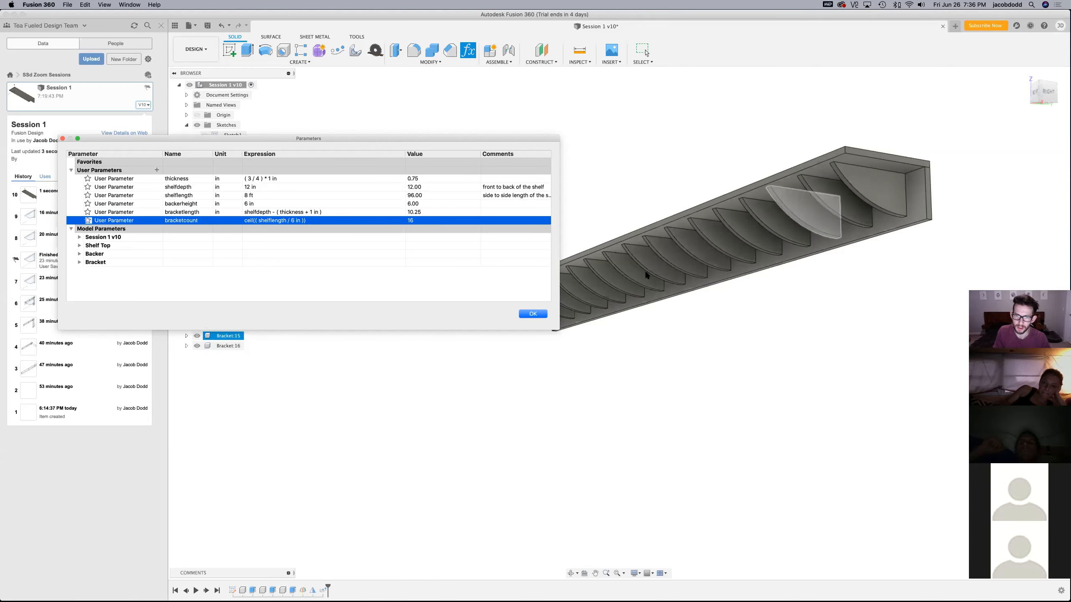
key("Return")
key("i")
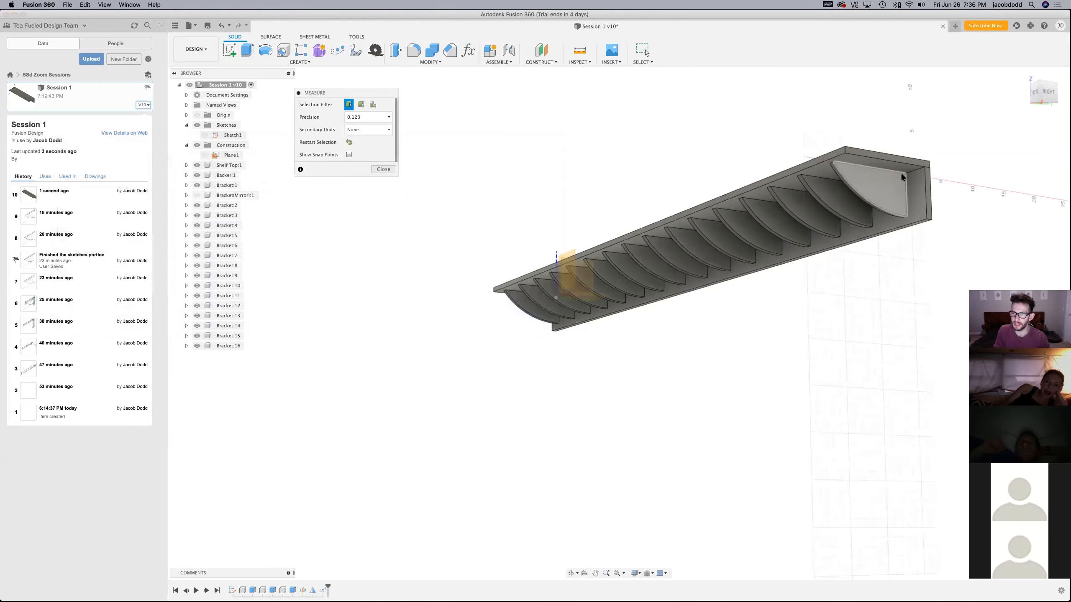
left_click(920, 169)
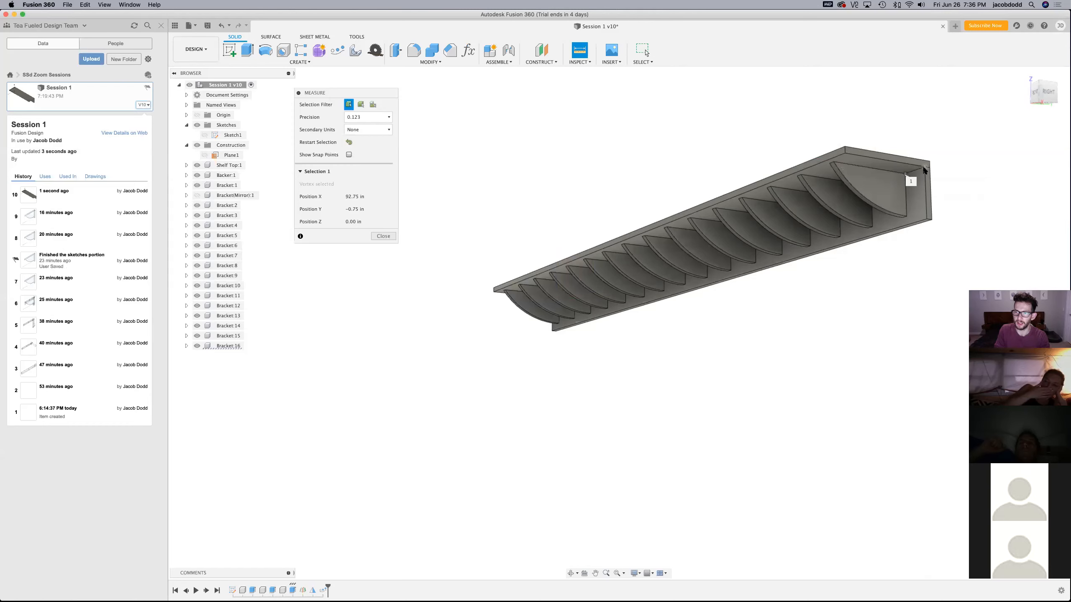
left_click(924, 169)
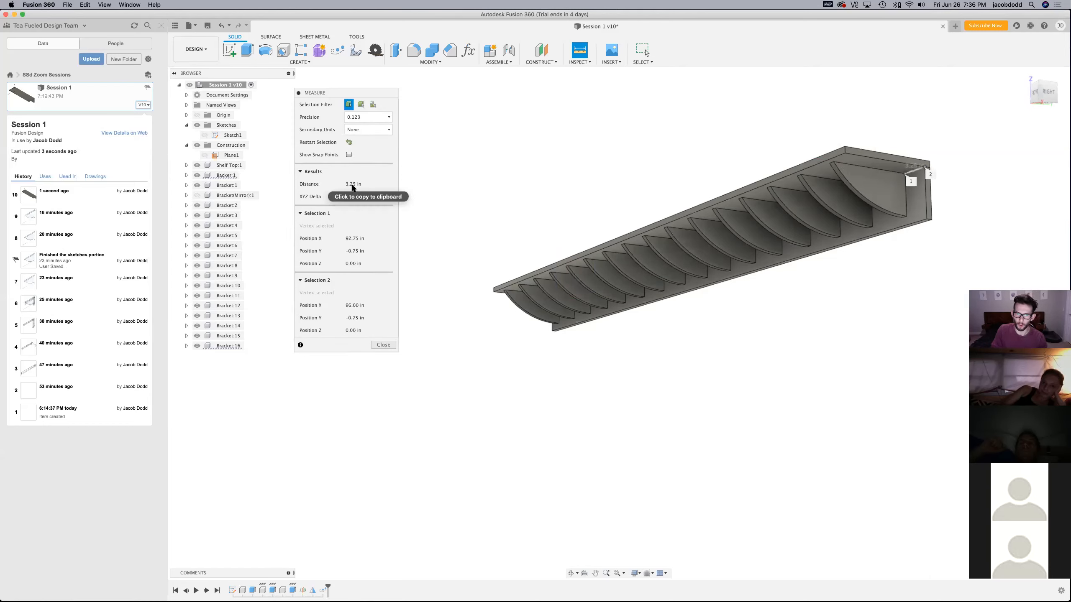
left_click(378, 345)
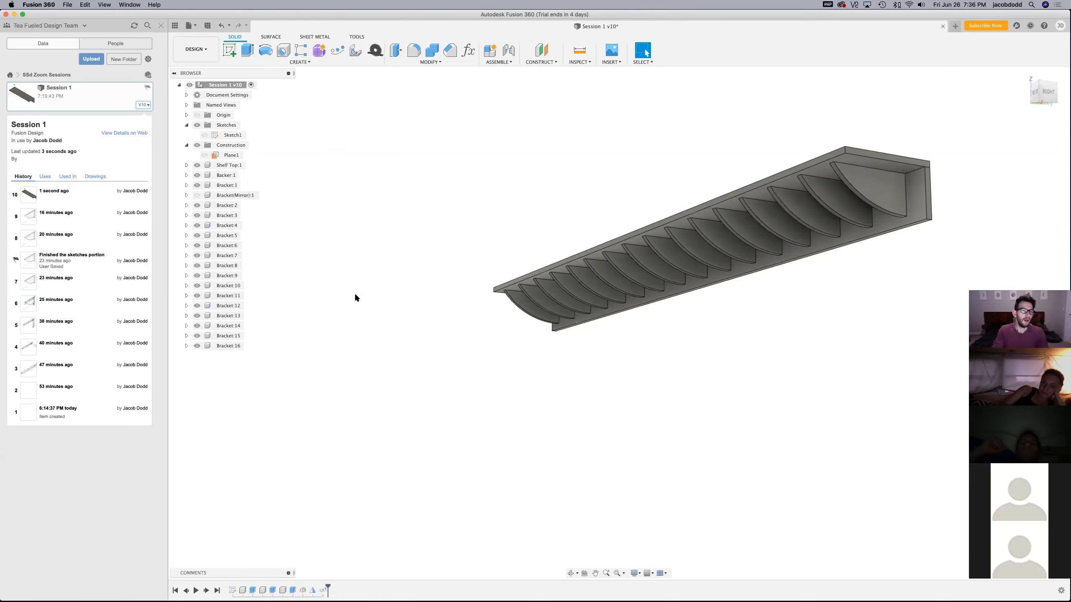
Start the MapBoards add-in for the shelf model and set the 0.750 steel board's width to 49 in
mouse_move(1040, 97)
middle_mouse_down("shift")
mouse_move(1038, 117)
mouse_move(1032, 102)
mouse_move(1025, 110)
mouse_move(1027, 90)
middle_mouse_up("shift")
left_click(1020, 69)
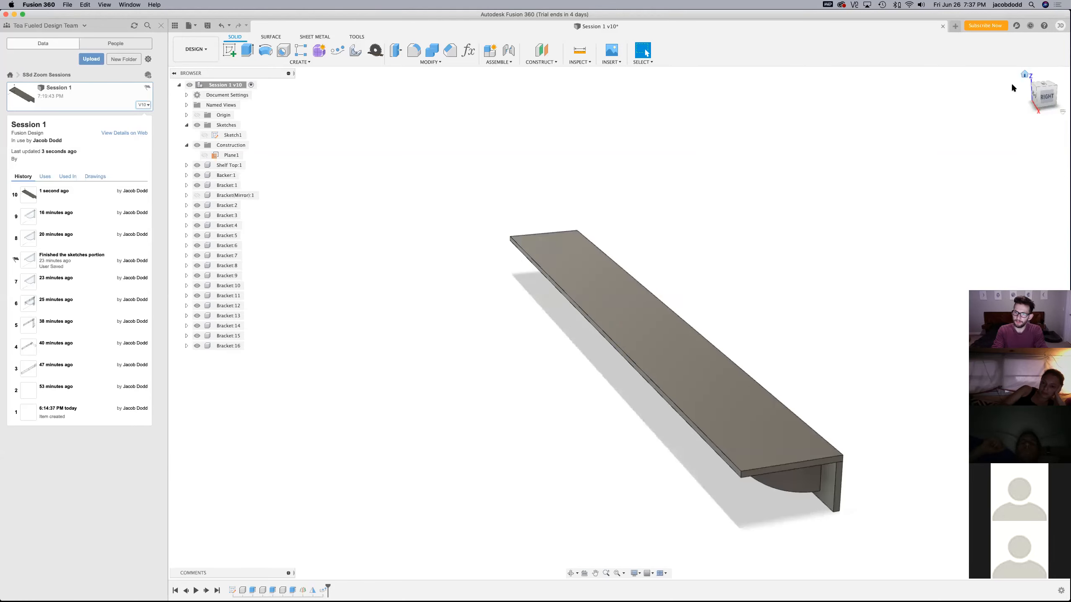
middle_click_drag(1037, 107, 978, 92, "shift")
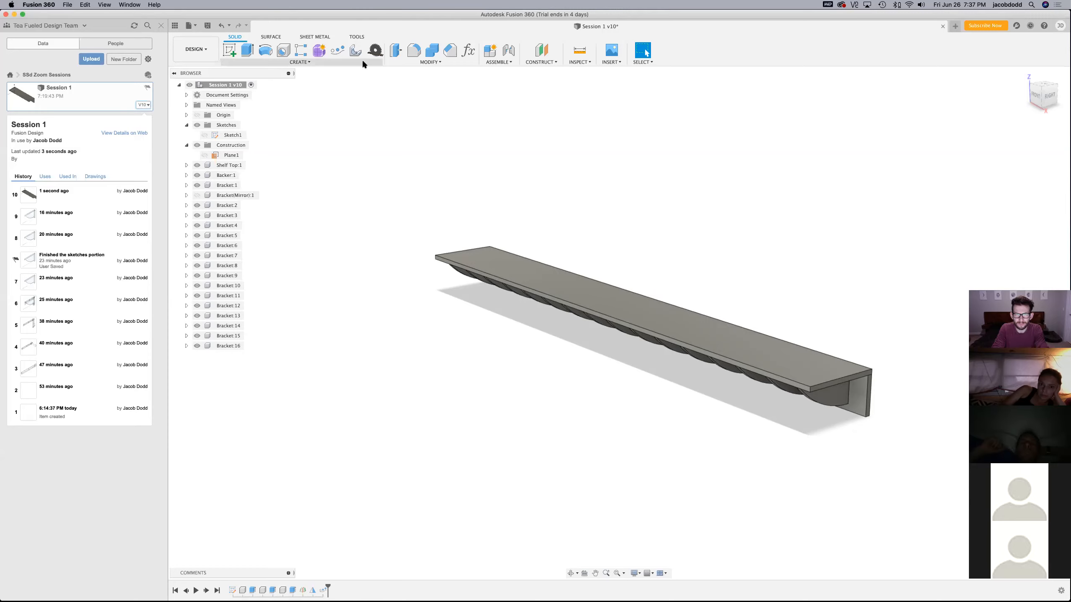
left_click(1037, 94)
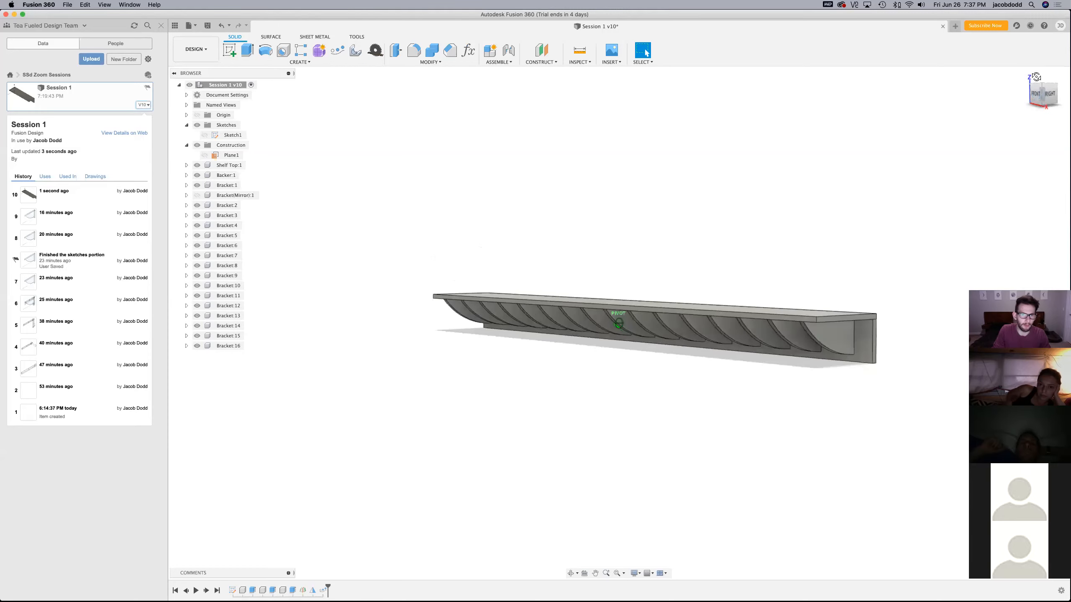
left_click(375, 52)
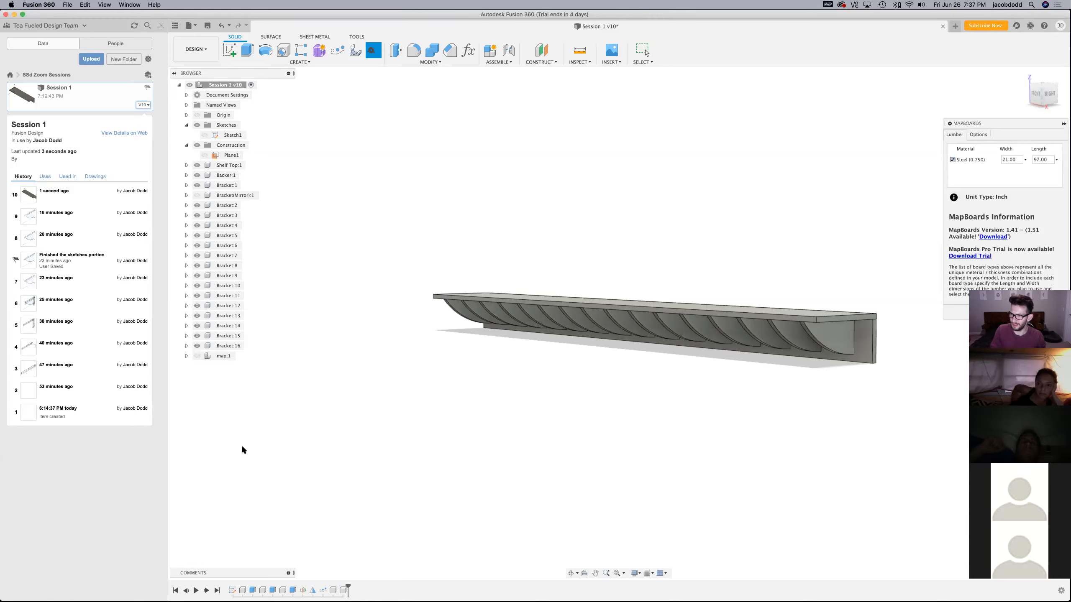
scroll(289, 440, "down", 3)
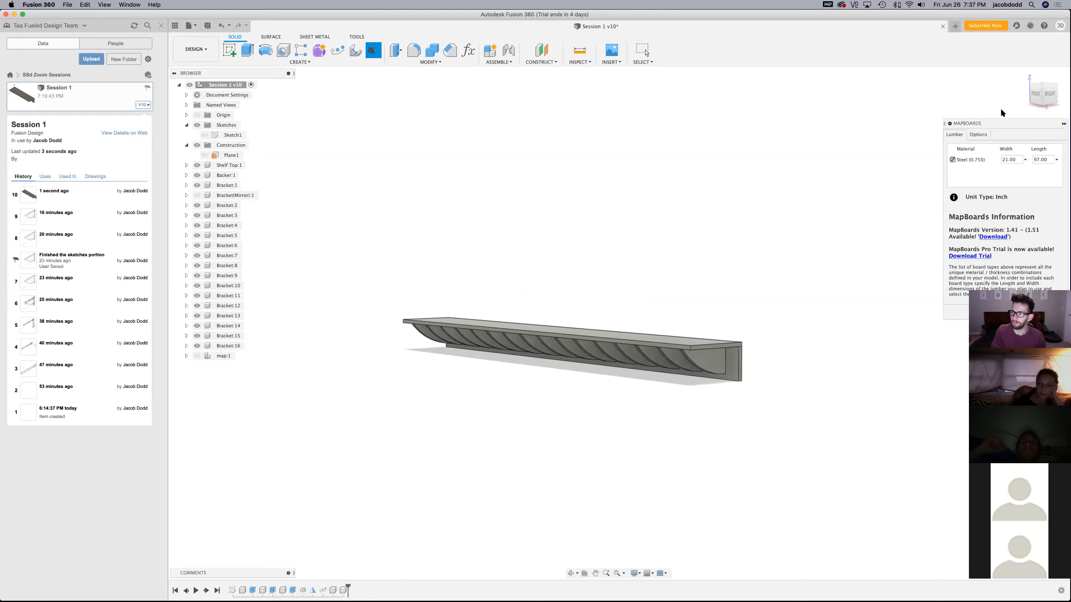
middle_click_drag(1002, 112, 987, 177, "shift")
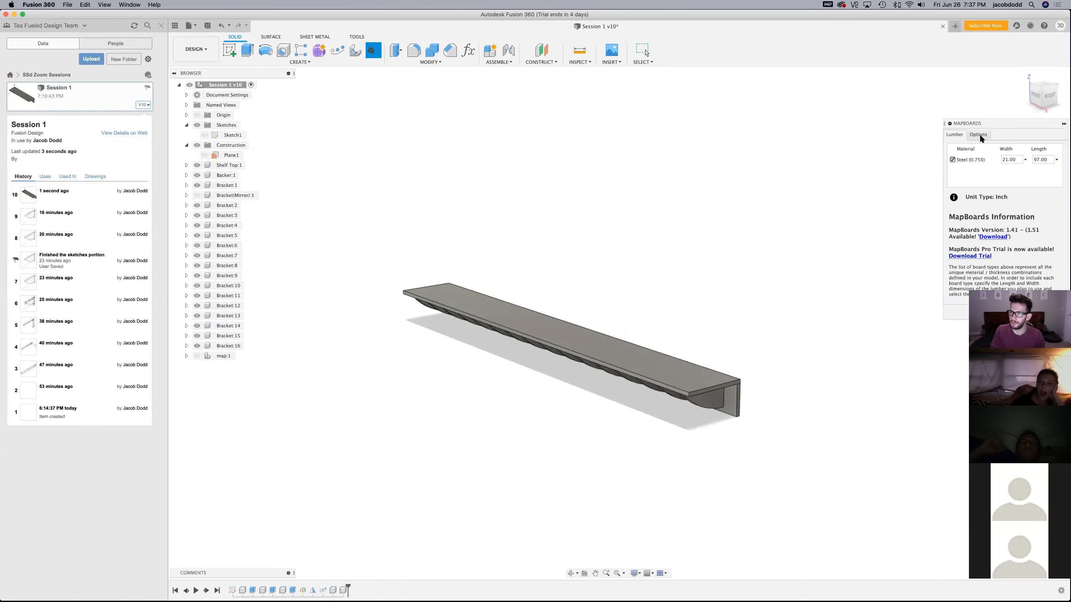
left_click(1016, 159)
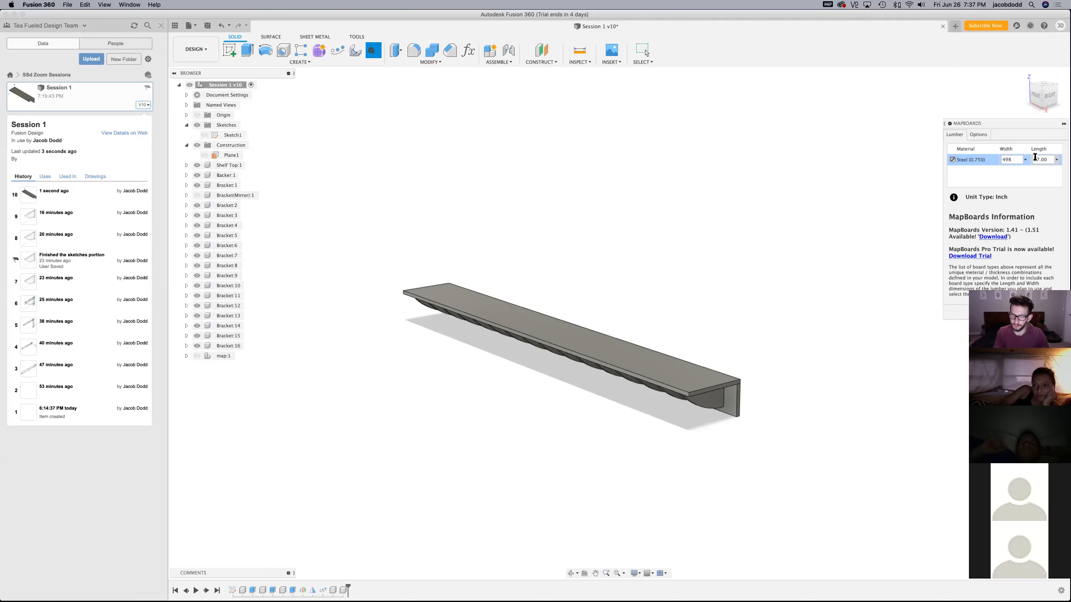
Set the MapBoards arrange type to Fill Boards Diagonally and generate the board layout
left_click(987, 135)
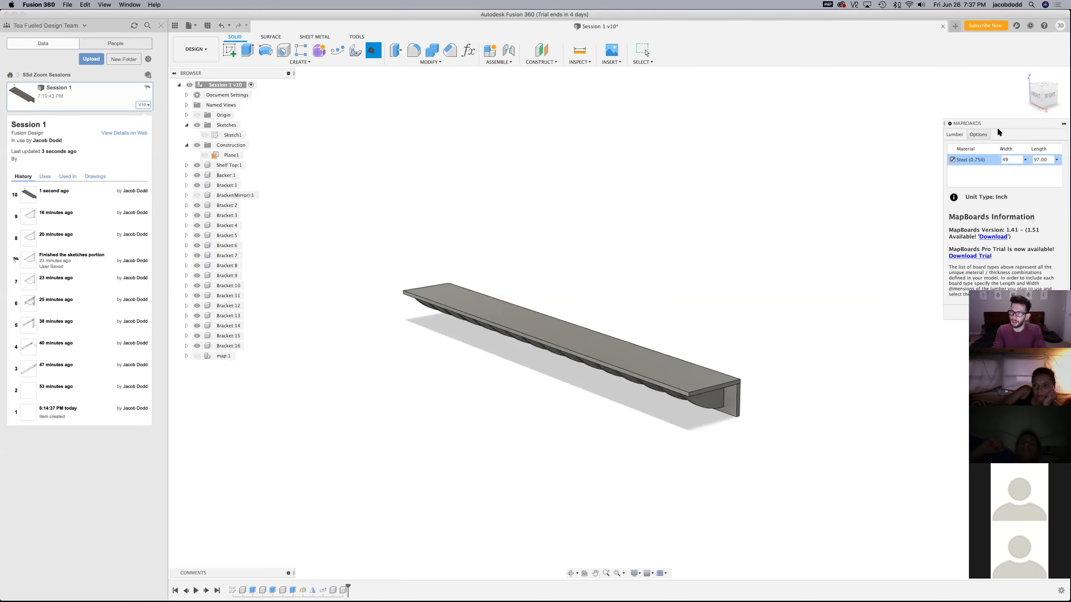
left_click_drag(1000, 118, 893, 82)
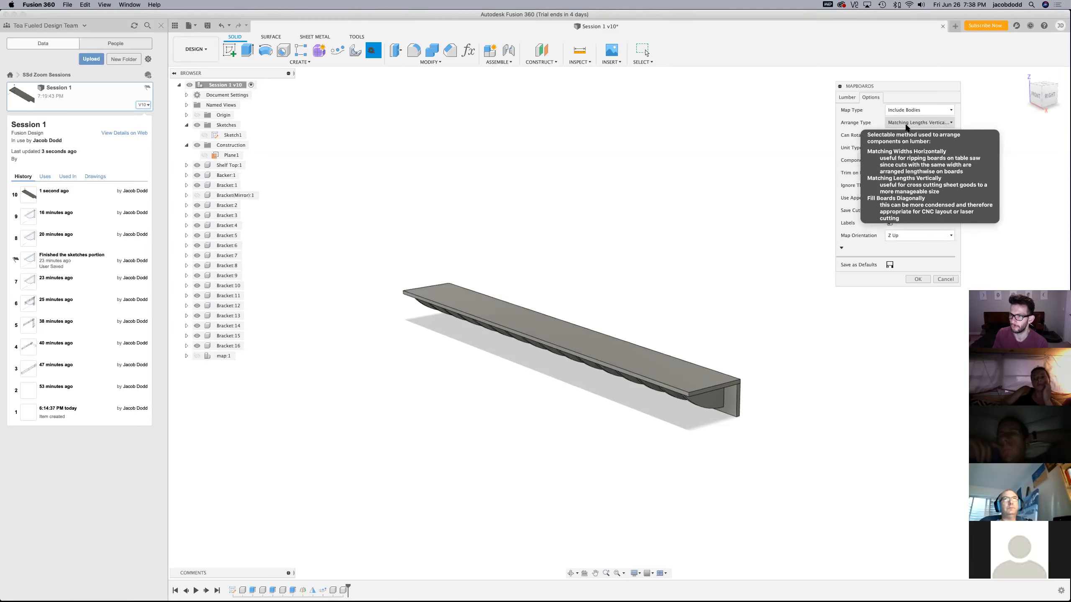
left_click(905, 123)
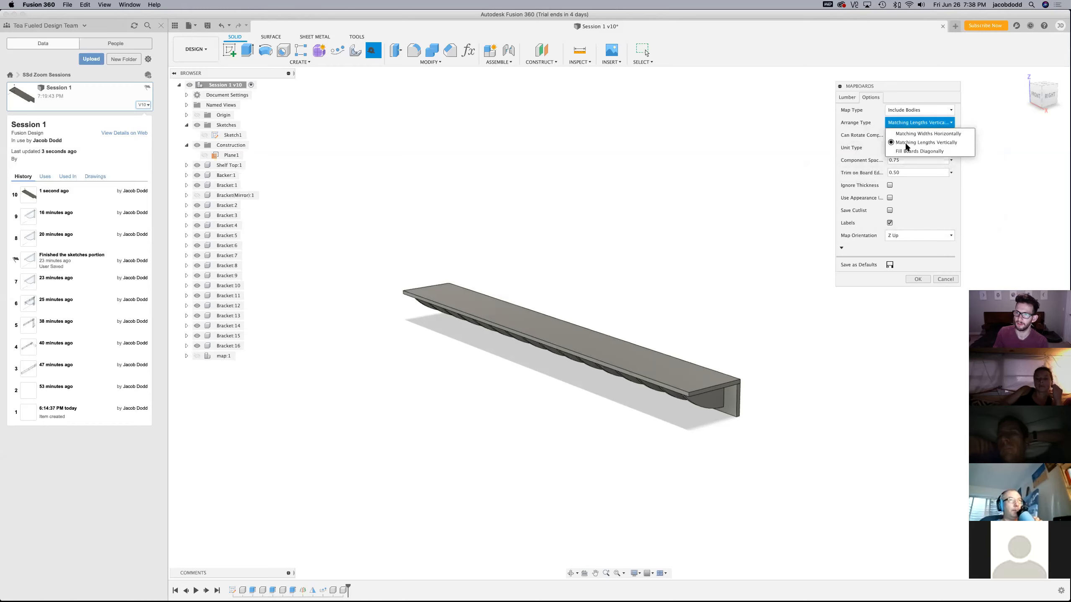
left_click(903, 145)
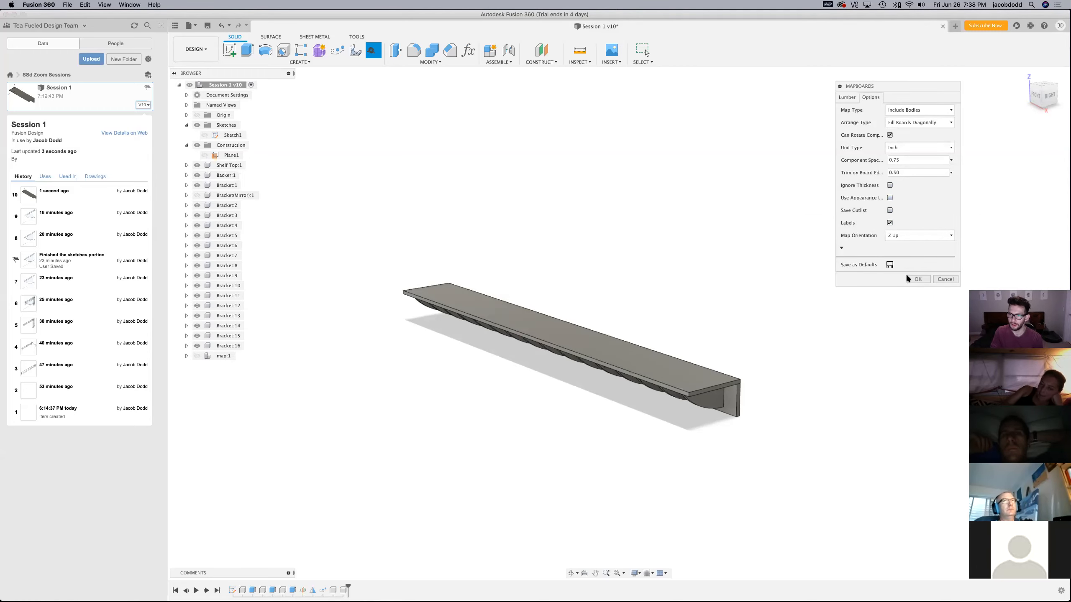
left_click(915, 279)
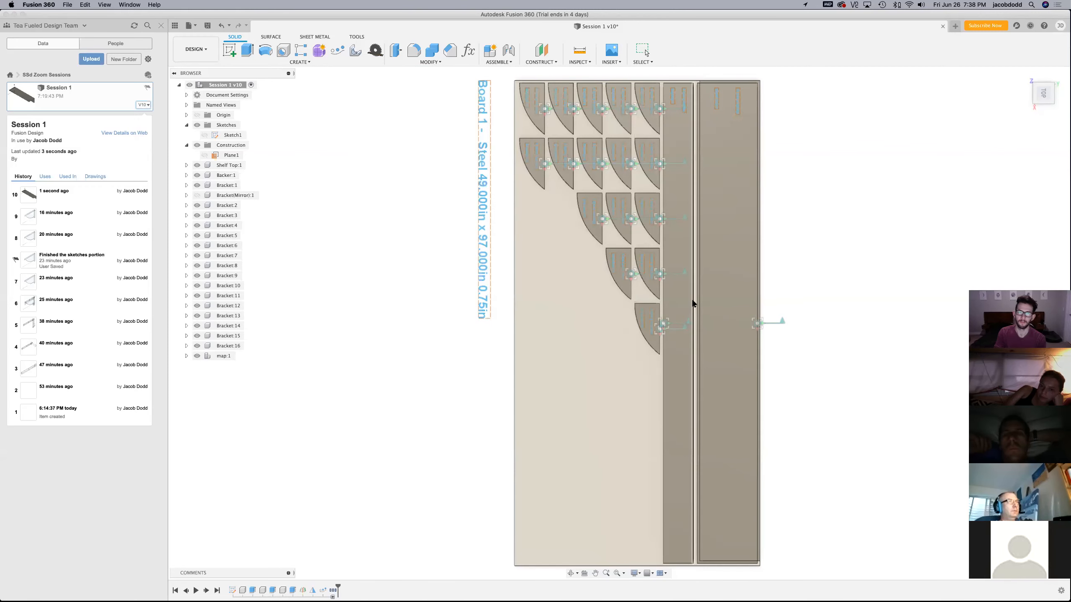
Hide the shelf top, the backer and the first bracket, and undo hiding the bracket
left_click(196, 163)
left_click(197, 175)
left_click(197, 185)
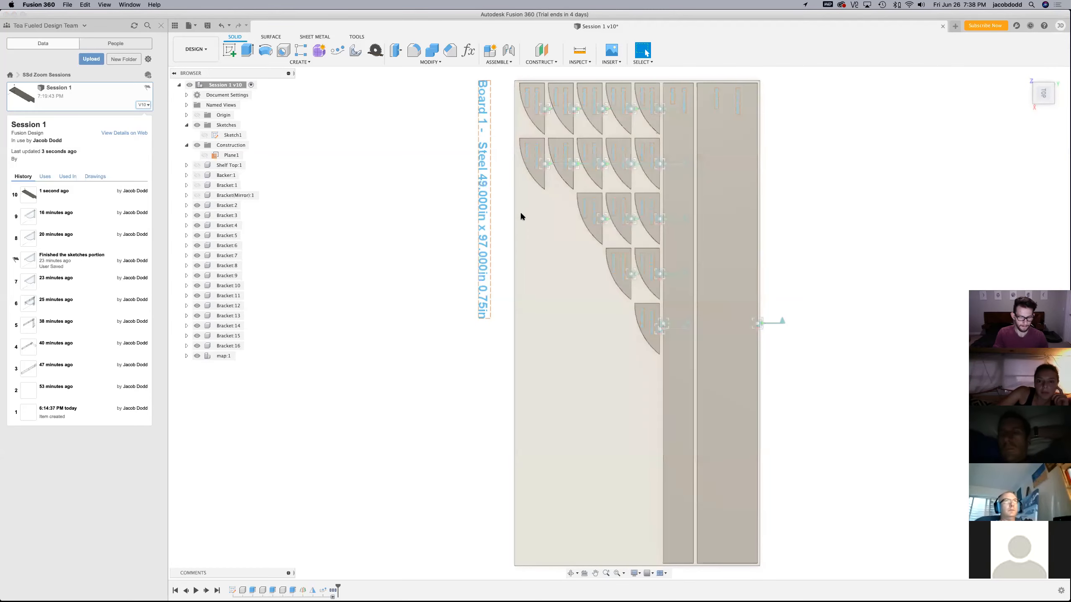
key("super+z")
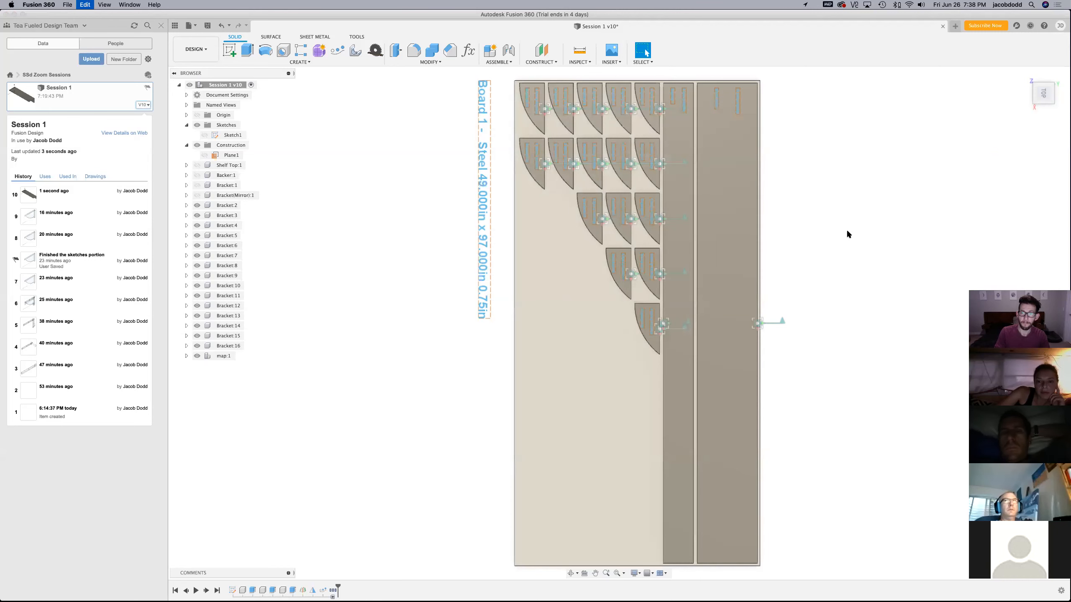
right_click(339, 584)
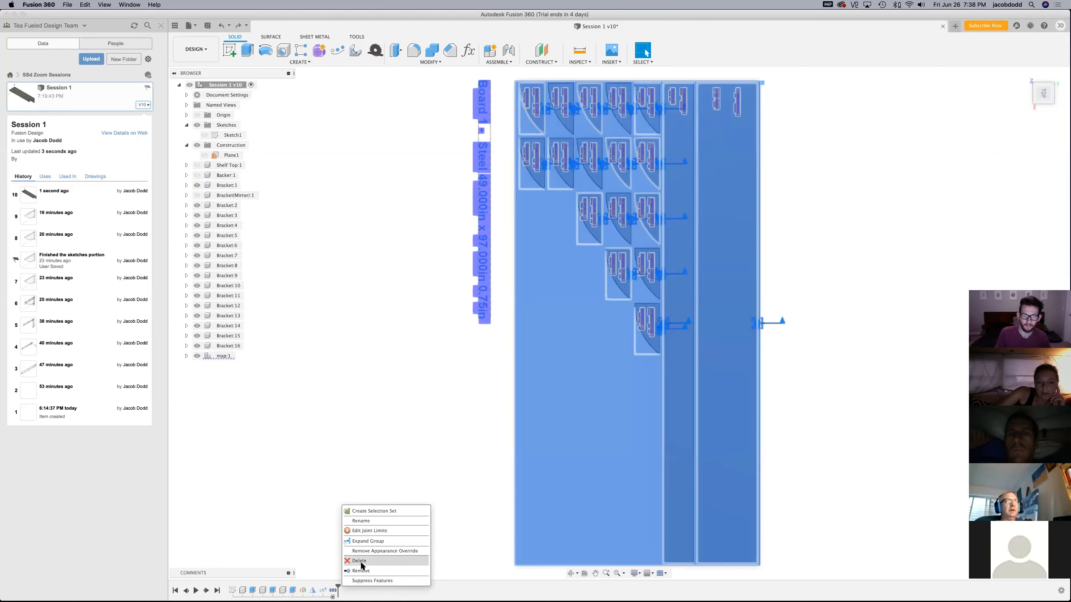
left_click(552, 413)
left_click(486, 361)
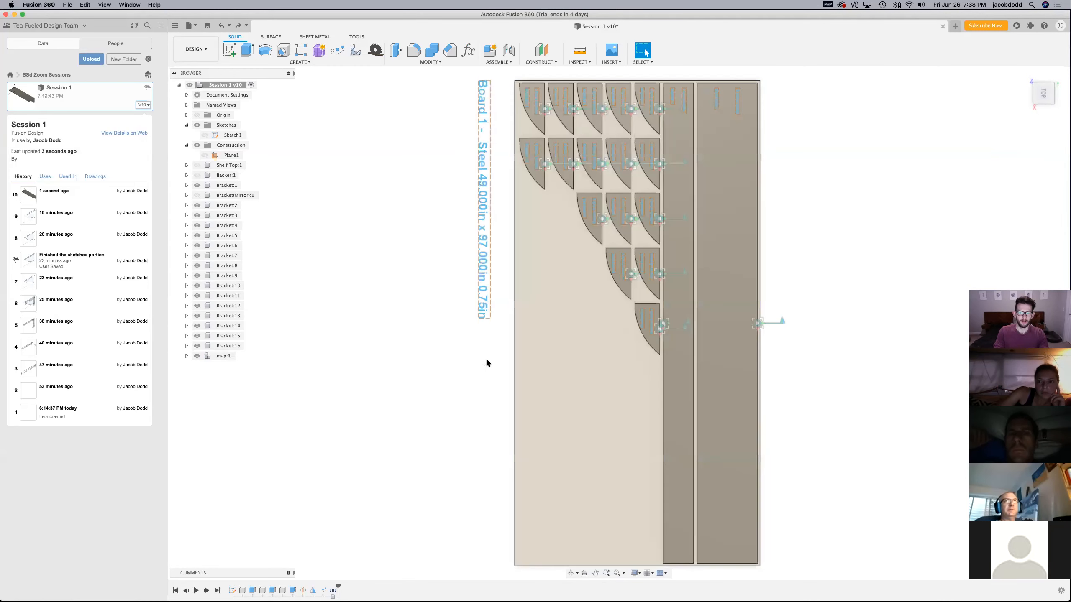
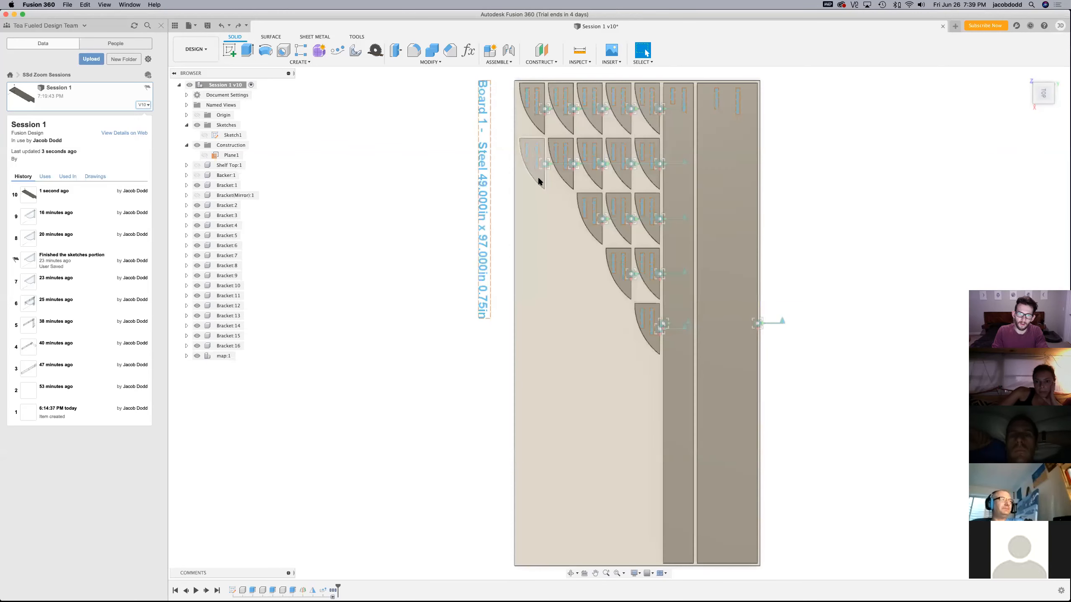
left_click(539, 182)
key("m")
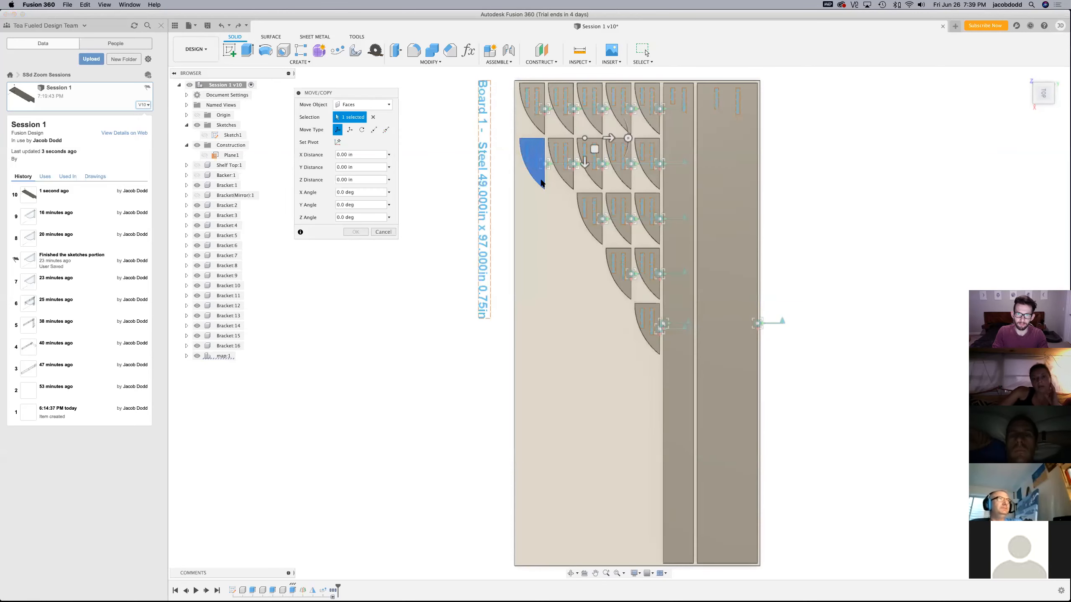
left_click(628, 138)
mouse_move(591, 112)
left_mouse_down()
mouse_move(561, 106)
mouse_move(609, 121)
left_mouse_up()
key("Escape")
Restore the hidden shelf top and backer, and delete the generated map group together with its contents
key("super+z")
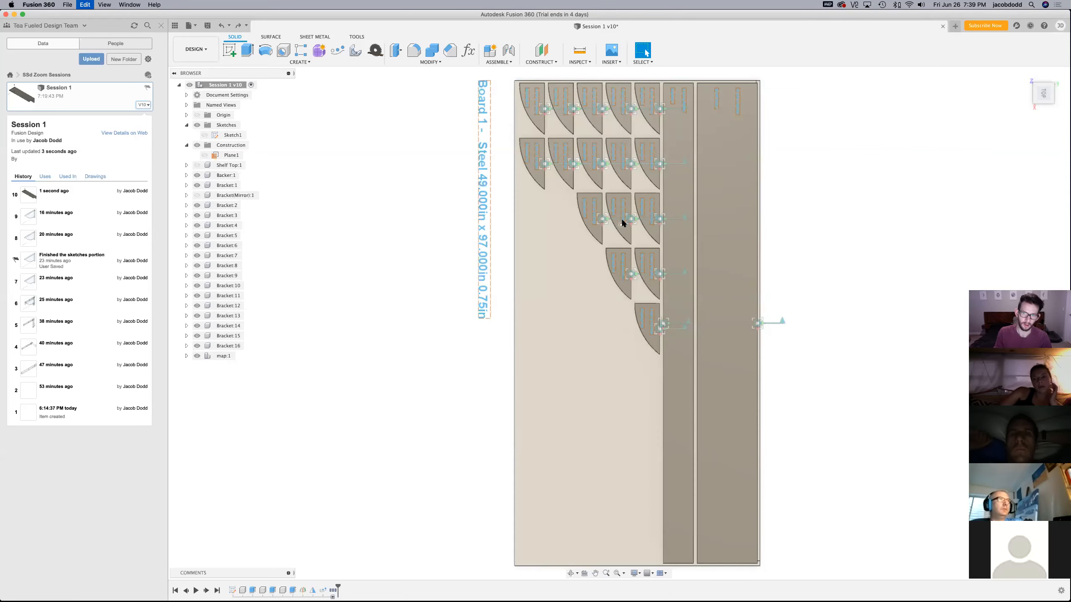
right_click(333, 591)
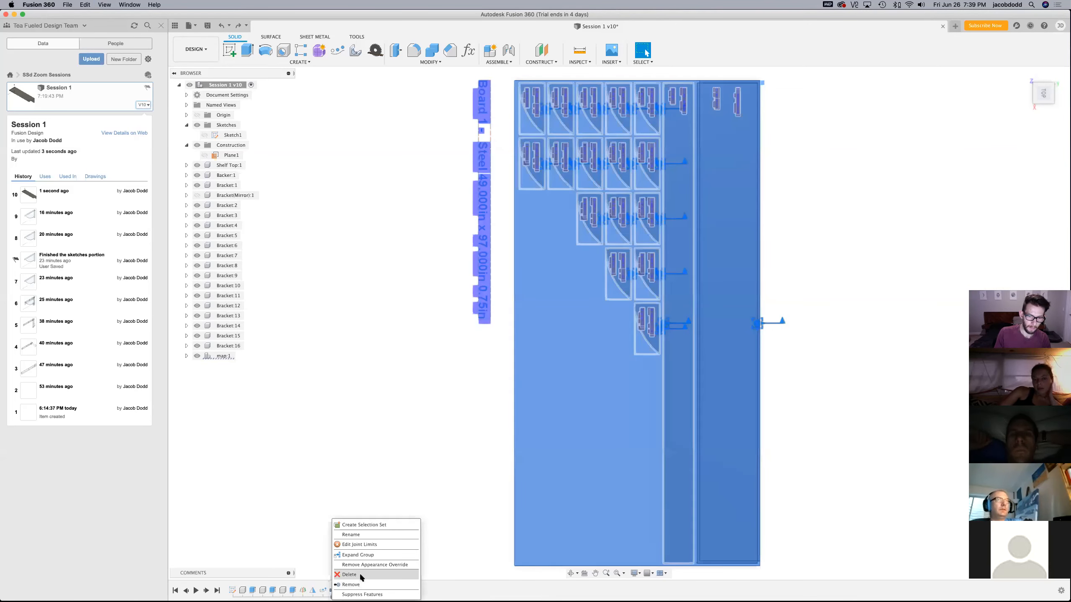
left_click(349, 574)
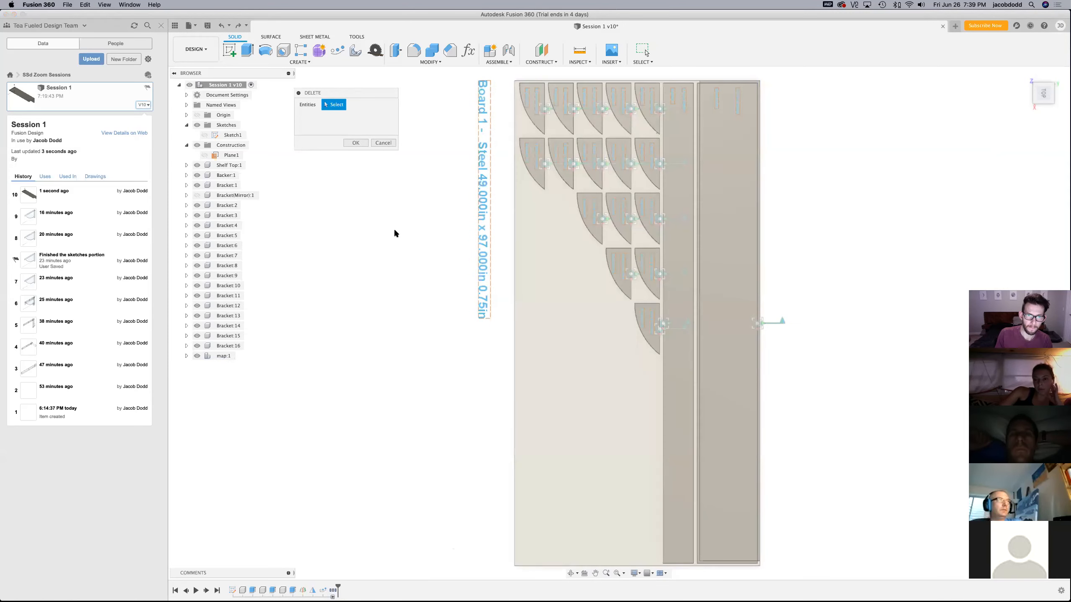
left_click(384, 143)
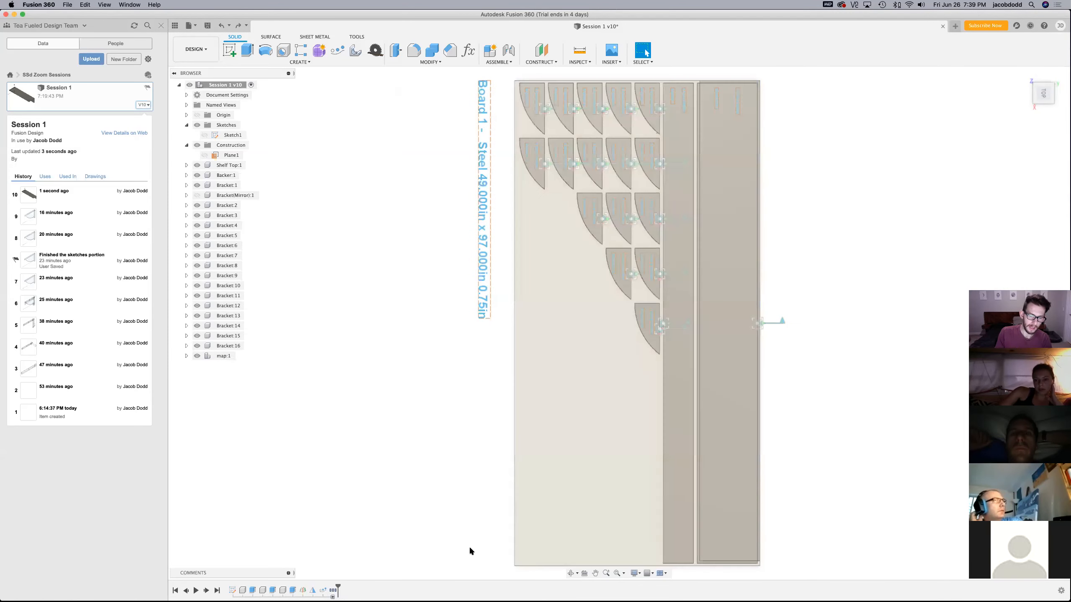
right_click(334, 589)
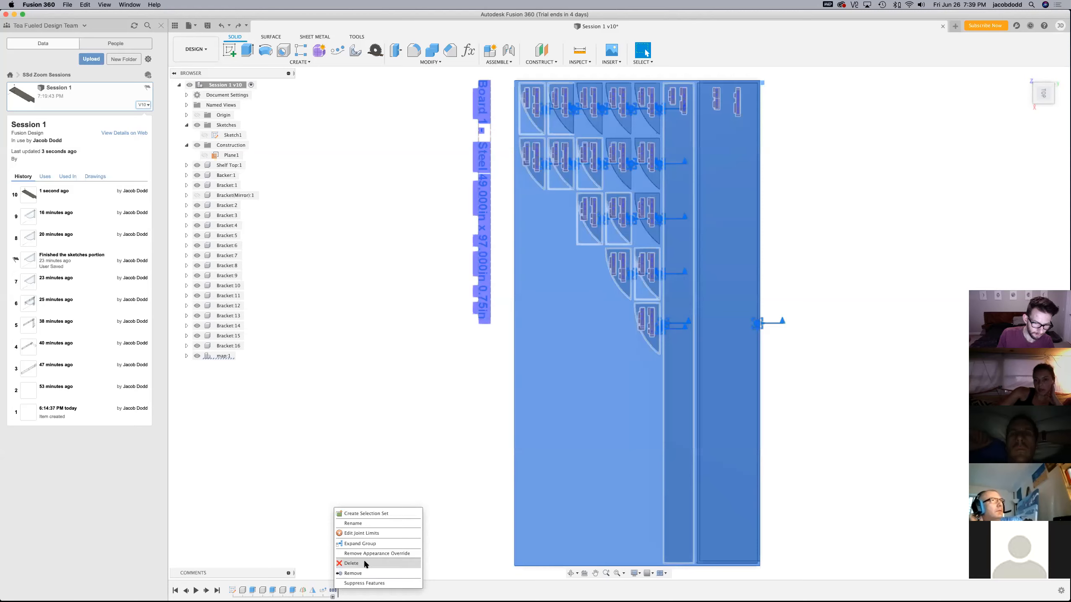
left_click(365, 563)
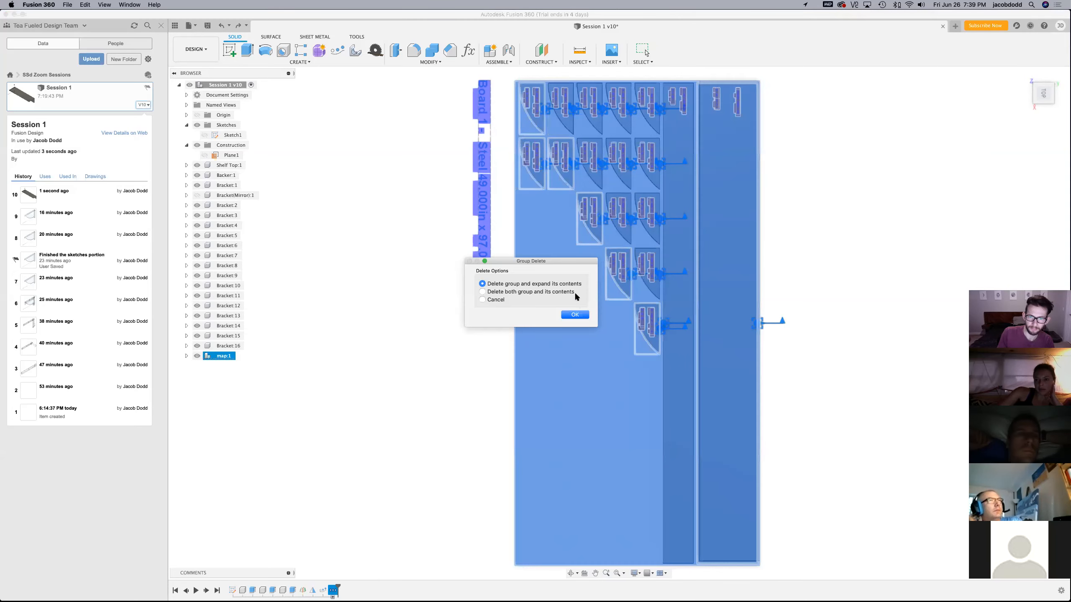
left_click(574, 315)
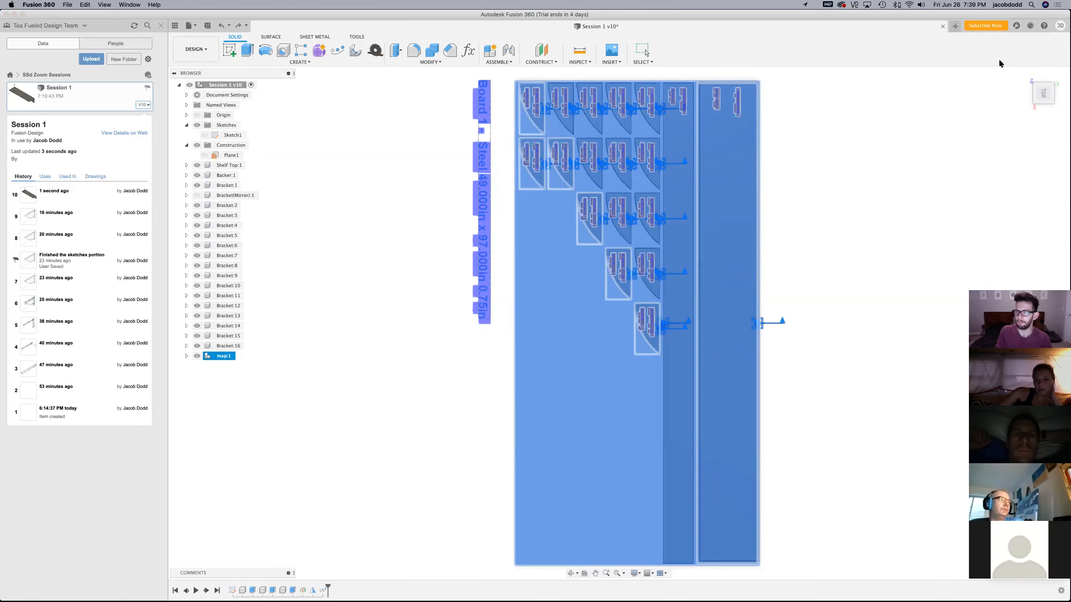
Start MapBoards again for the shelf model, keep Fill Boards Diagonally as the arrange type, and turn on saving a cutlist
left_click(1029, 81)
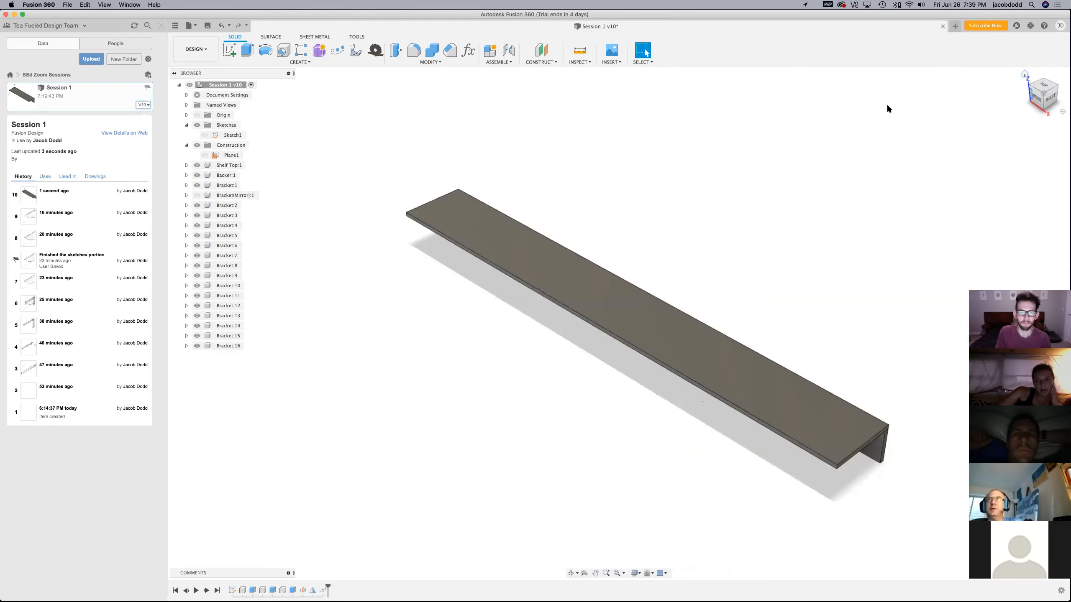
scroll(362, 182, "down", 3)
left_click_drag(1041, 93, 977, 123)
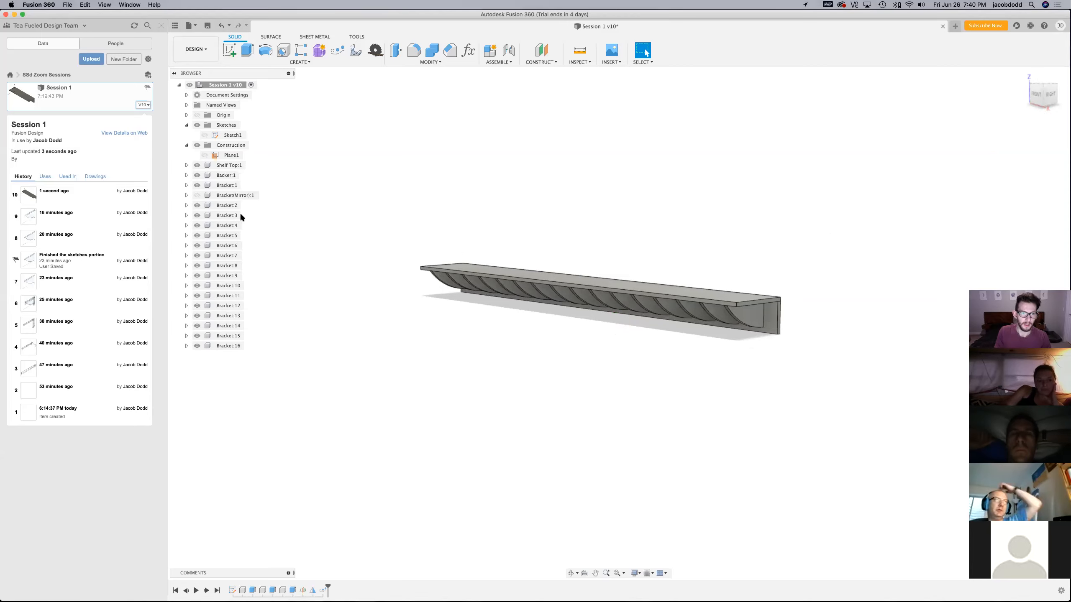
left_click(373, 50)
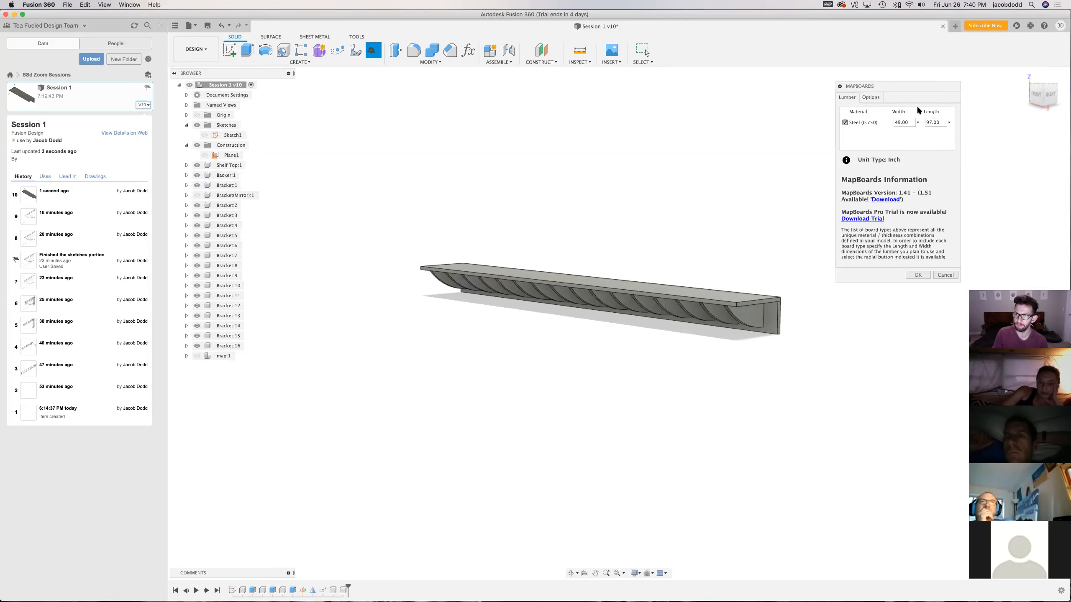
left_click(870, 98)
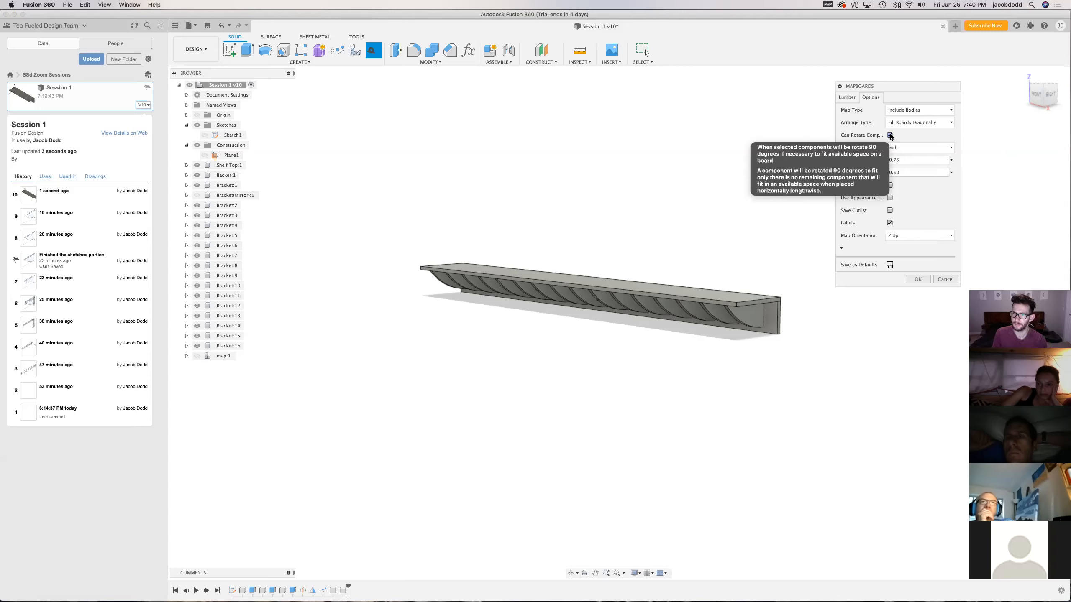
left_click(903, 122)
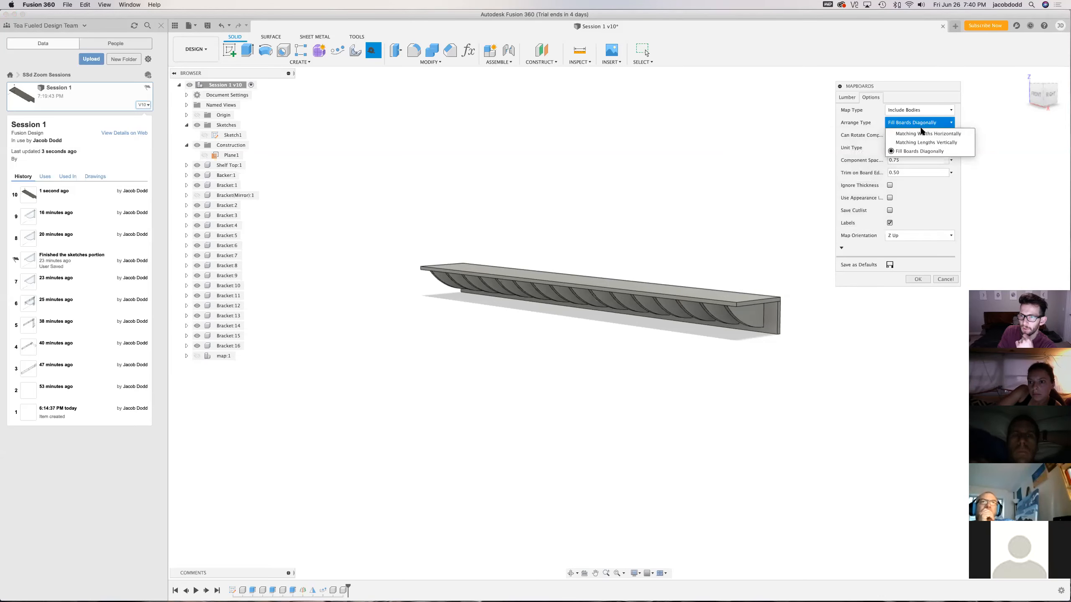
left_click(920, 122)
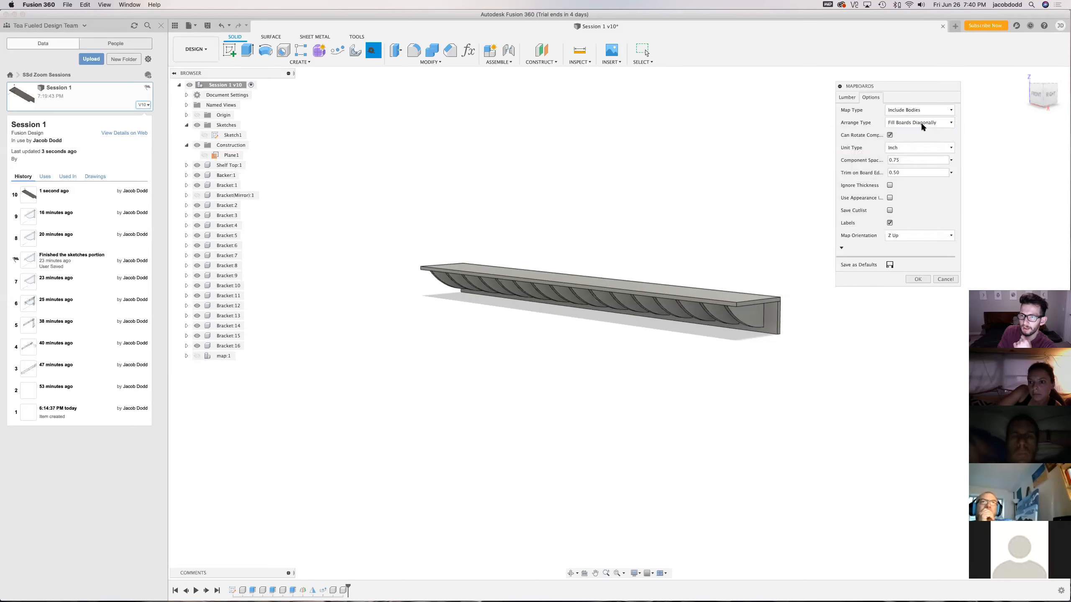
left_click(889, 211)
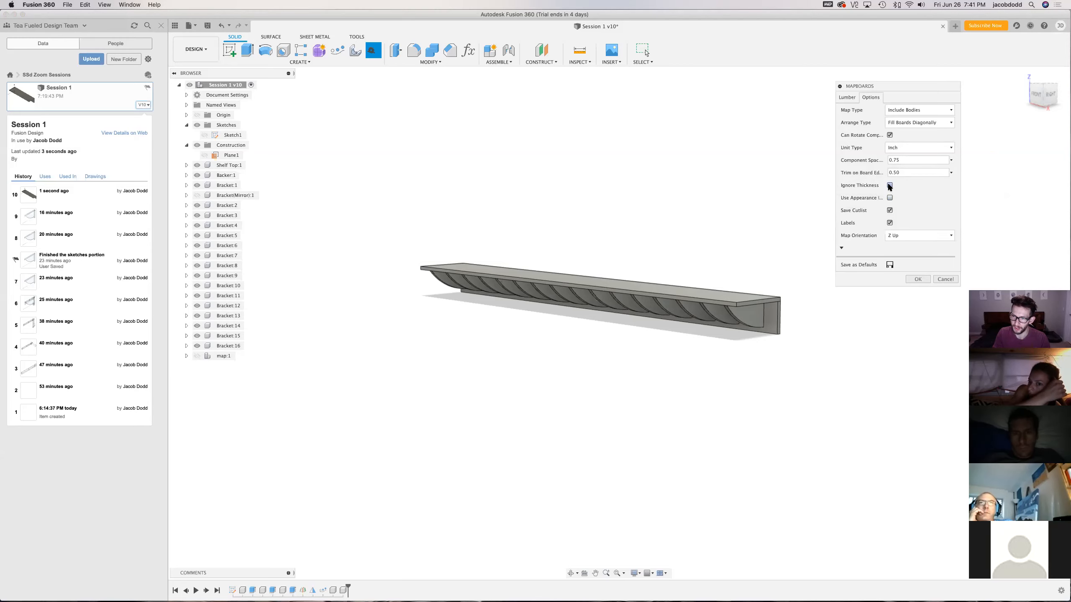
Turn on Ignore Thickness in the MapBoards options
mouse_move(890, 187)
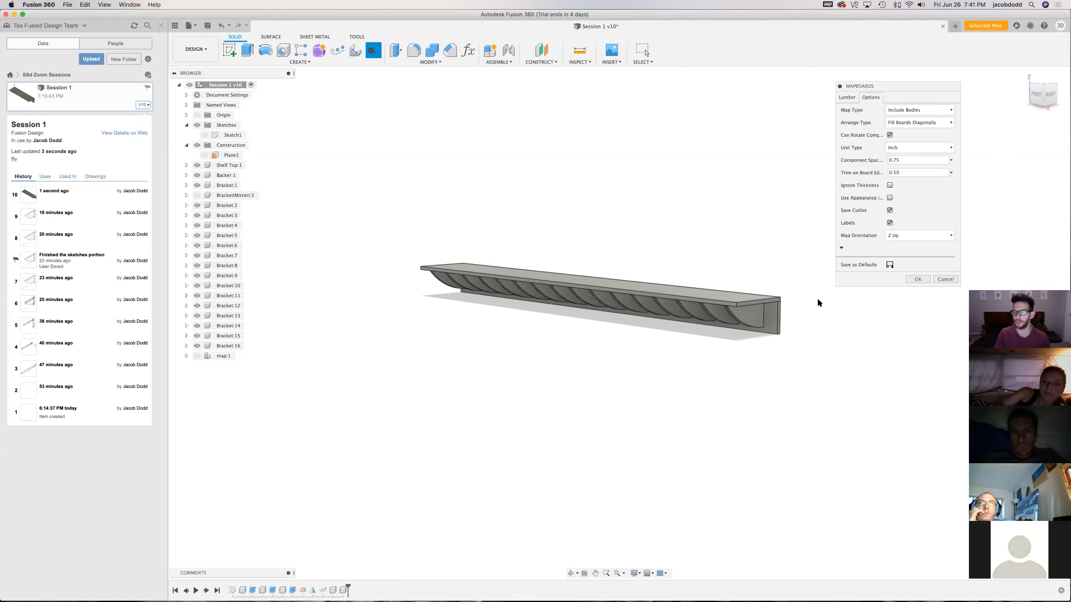
left_click(890, 197)
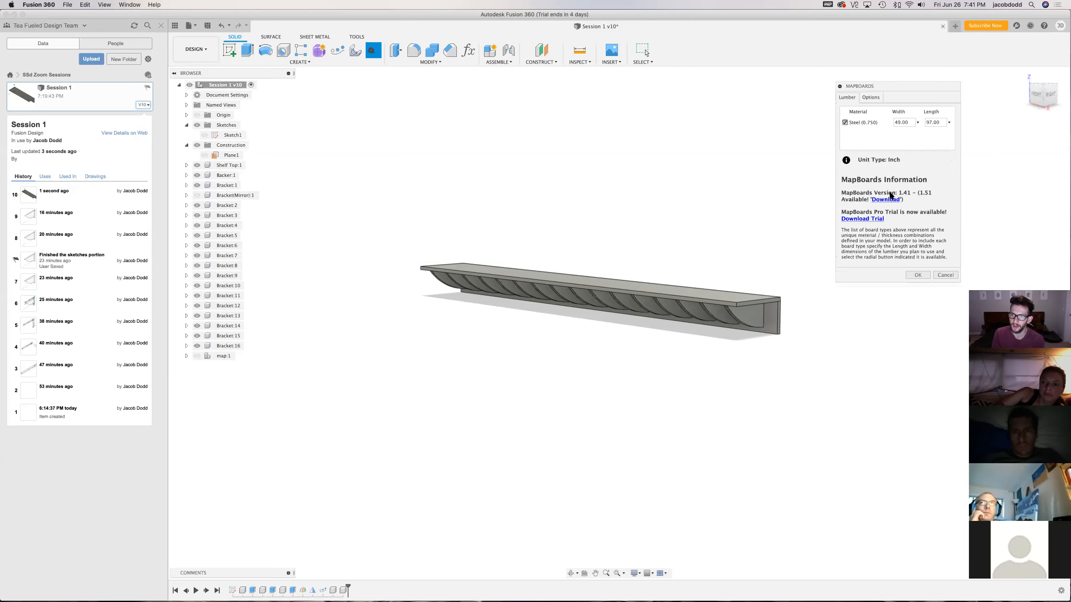
left_click(863, 98)
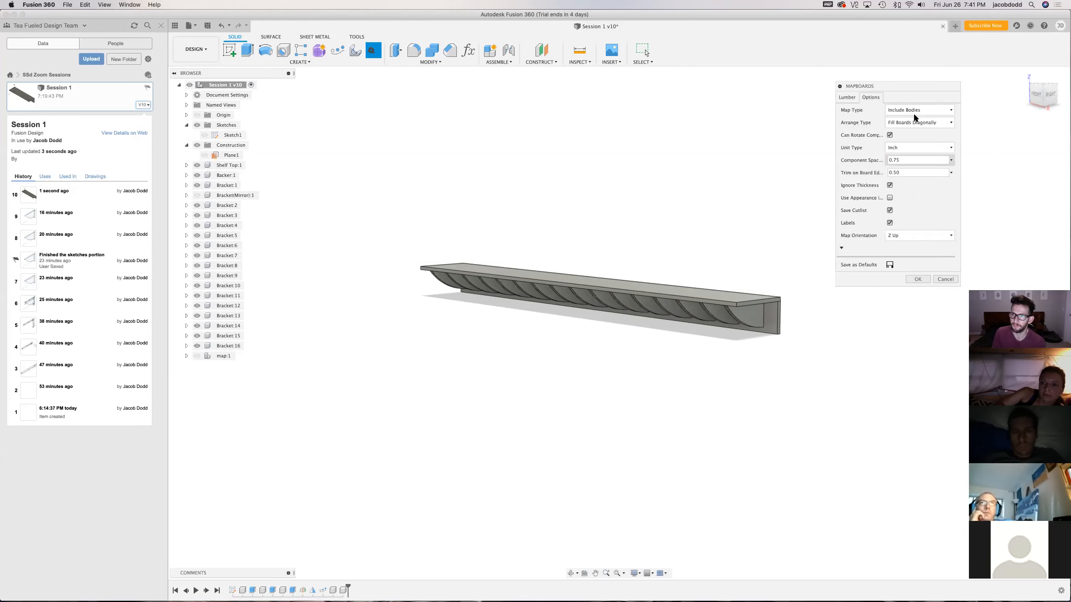
Switch the MapBoards unit type to Millimeter and set it back to Inch
left_click(902, 147)
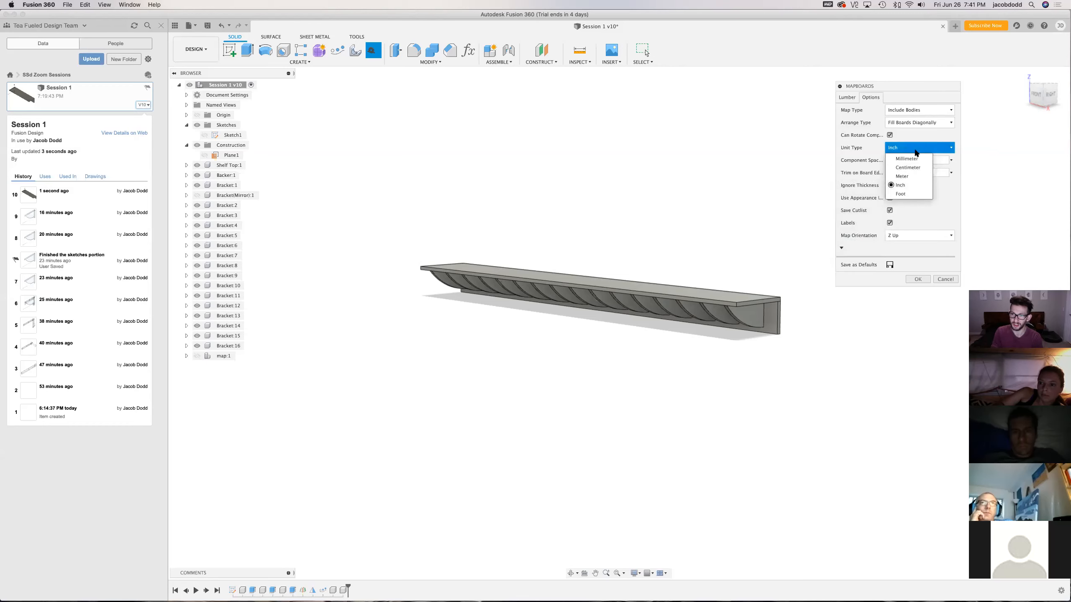
left_click(915, 159)
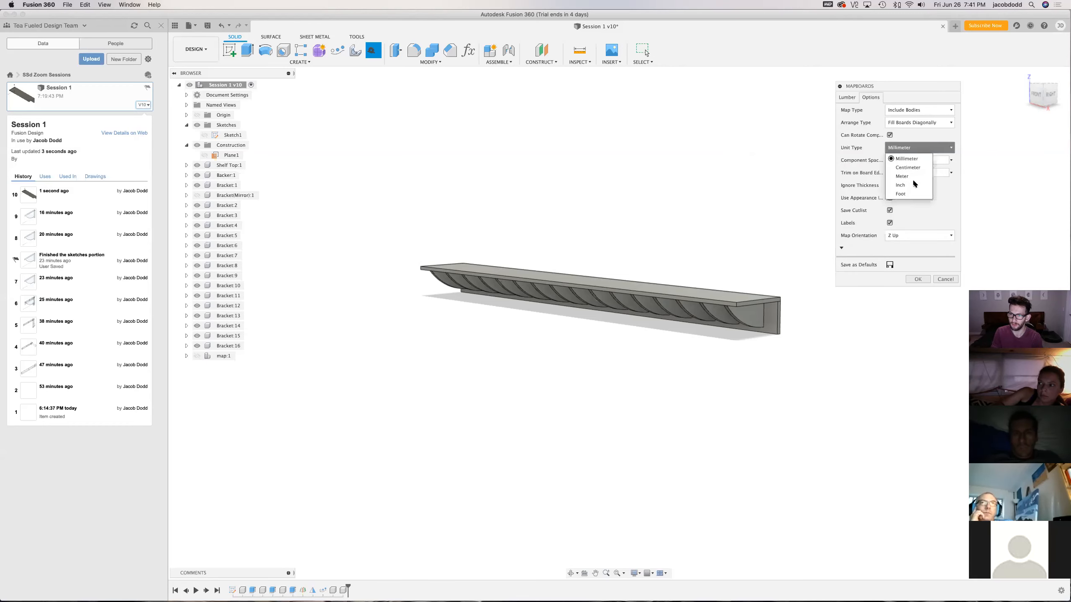
left_click(868, 94)
left_click(903, 148)
left_click(905, 182)
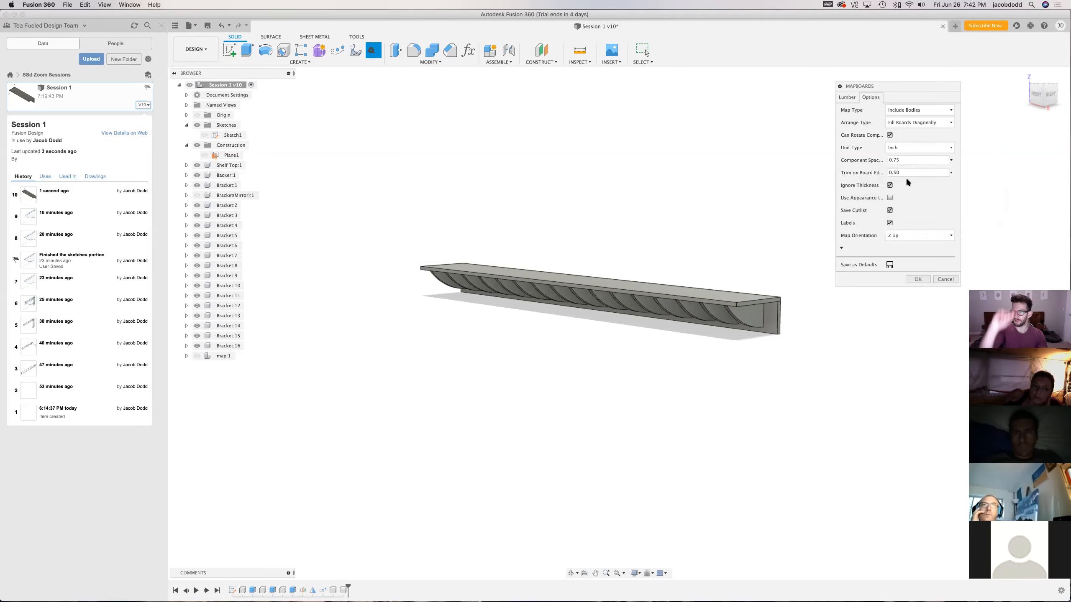
Set the trim on board edge to 0.5 in and the component spacing to 1 in
left_click_drag(908, 172, 856, 168)
type("1")
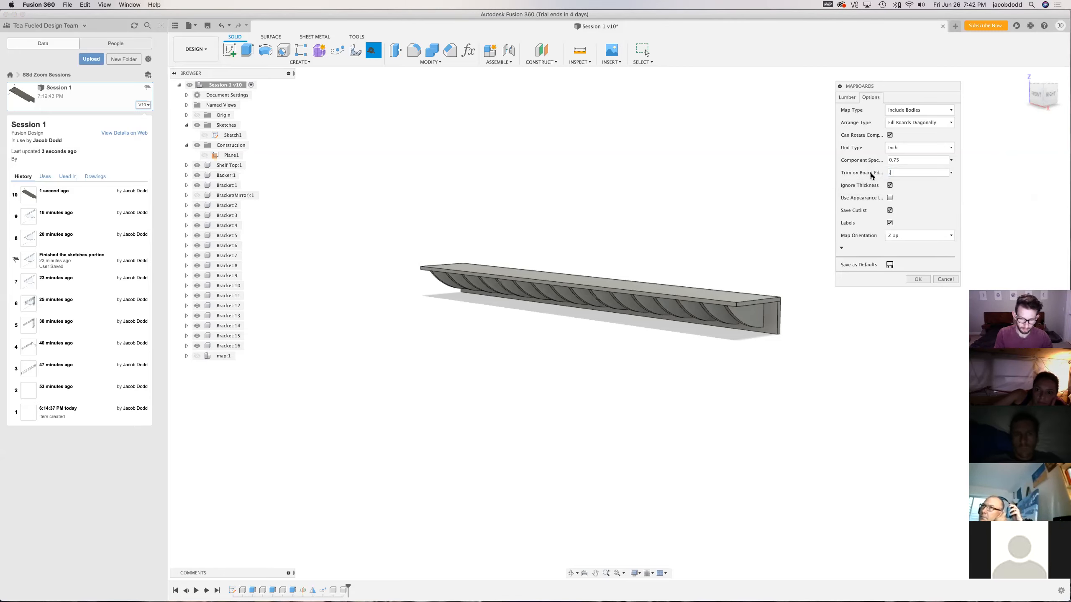
type(".5")
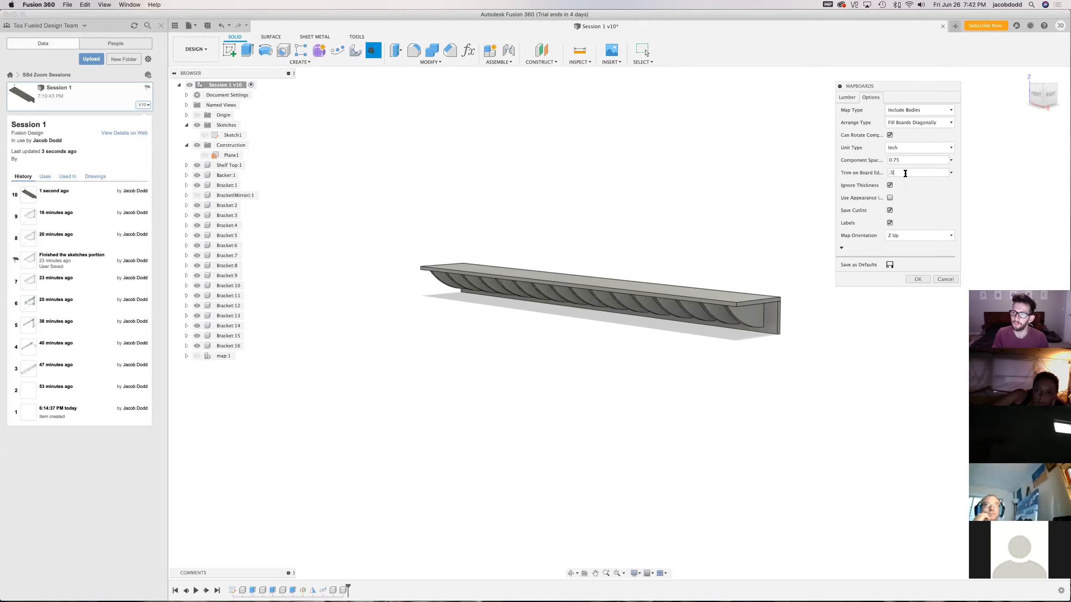
left_click(886, 160)
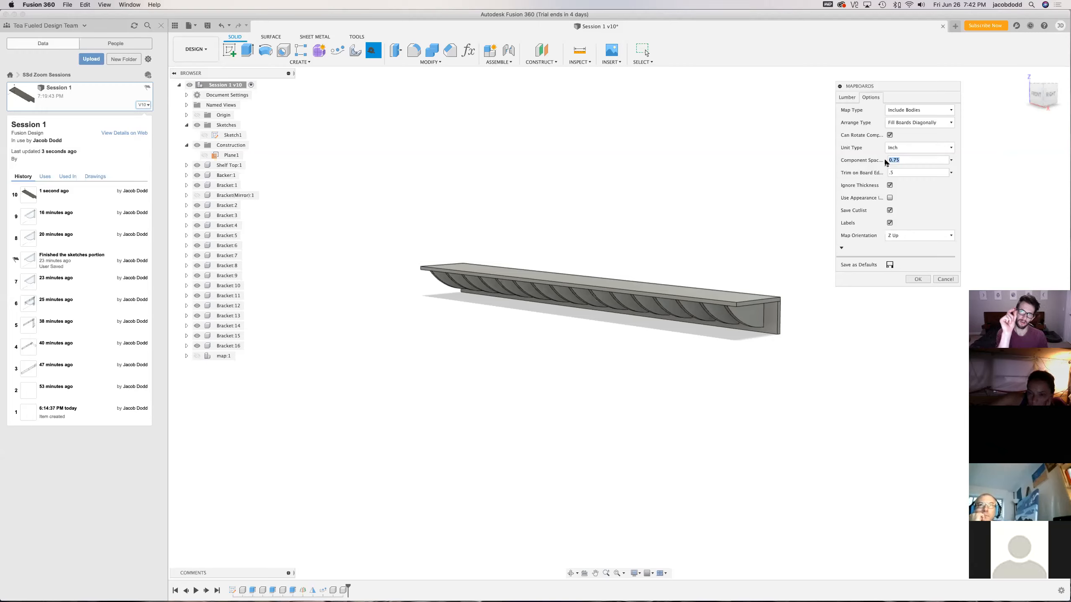
type("1")
left_click(891, 172)
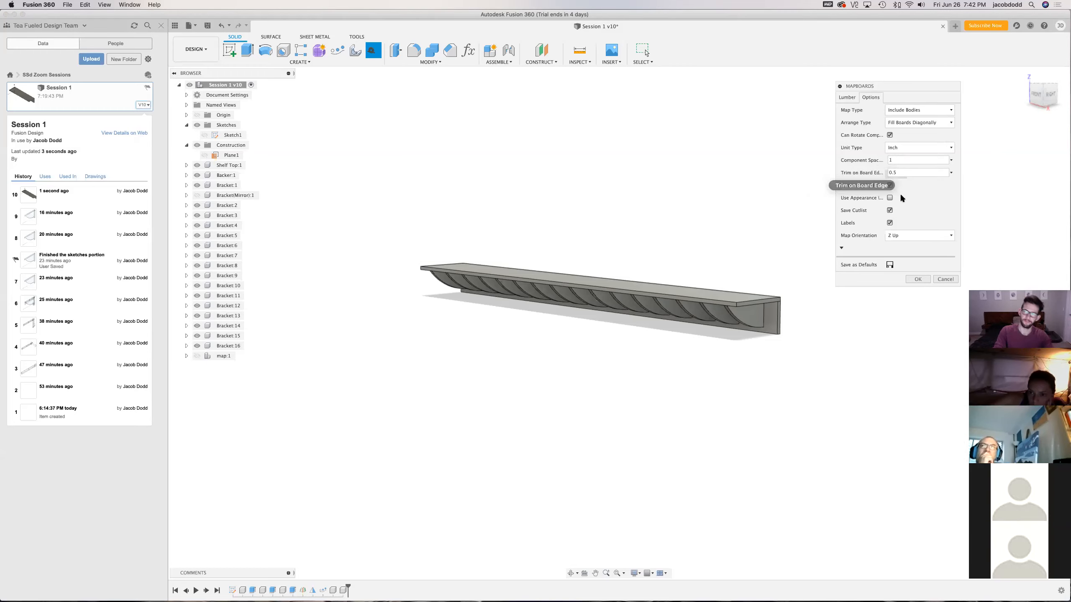
Turn off the labels and save the current MapBoards options as defaults
left_click(890, 222)
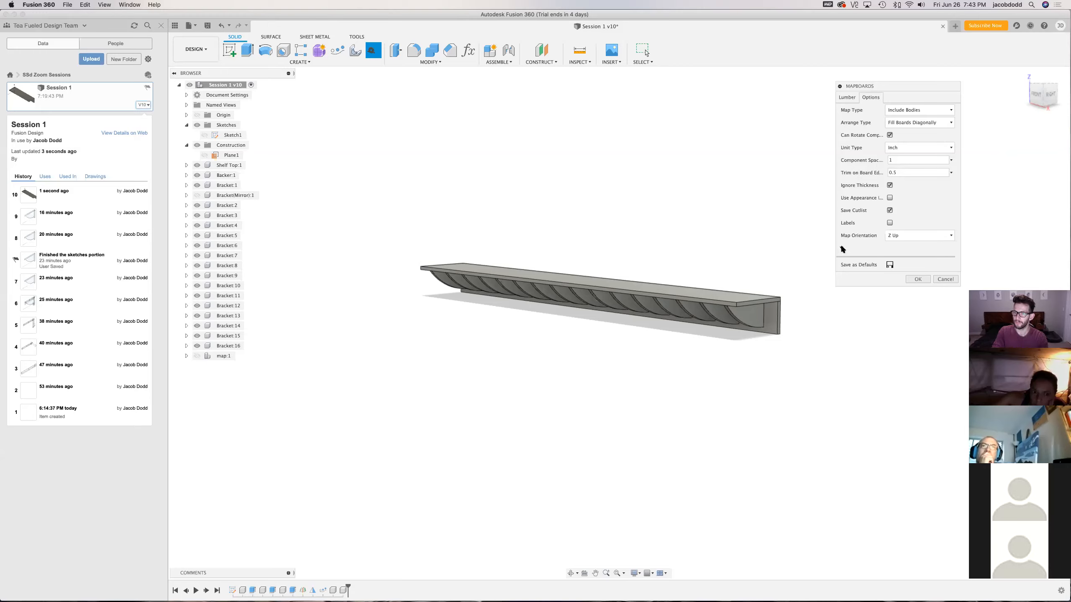
left_click(890, 264)
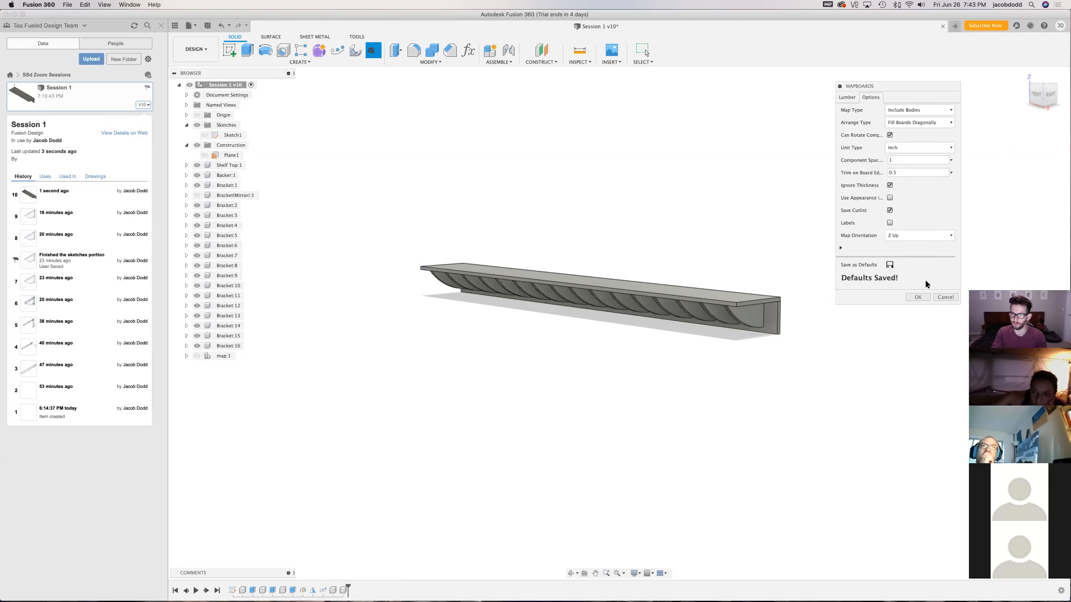
left_click(927, 109)
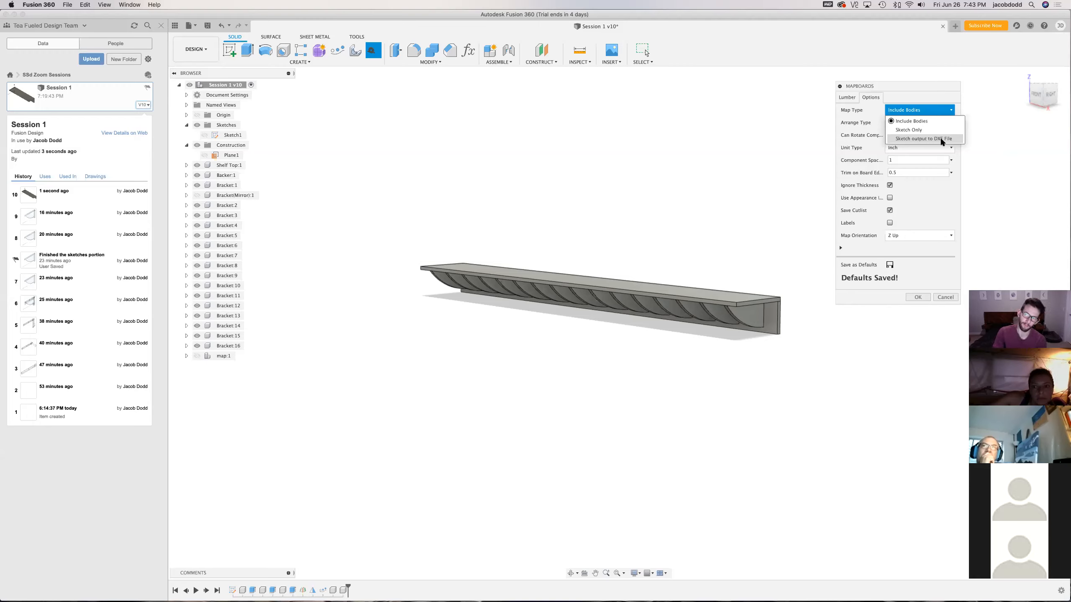
Generate the board layout and save its cutlist as Session 1.csv on the Desktop
left_click(914, 297)
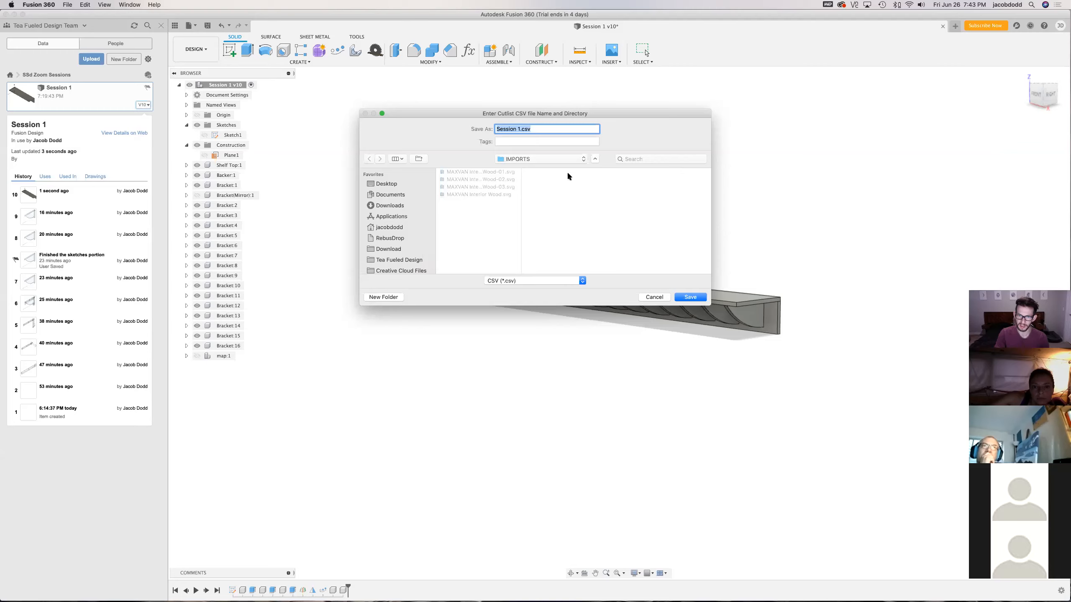
left_click(384, 182)
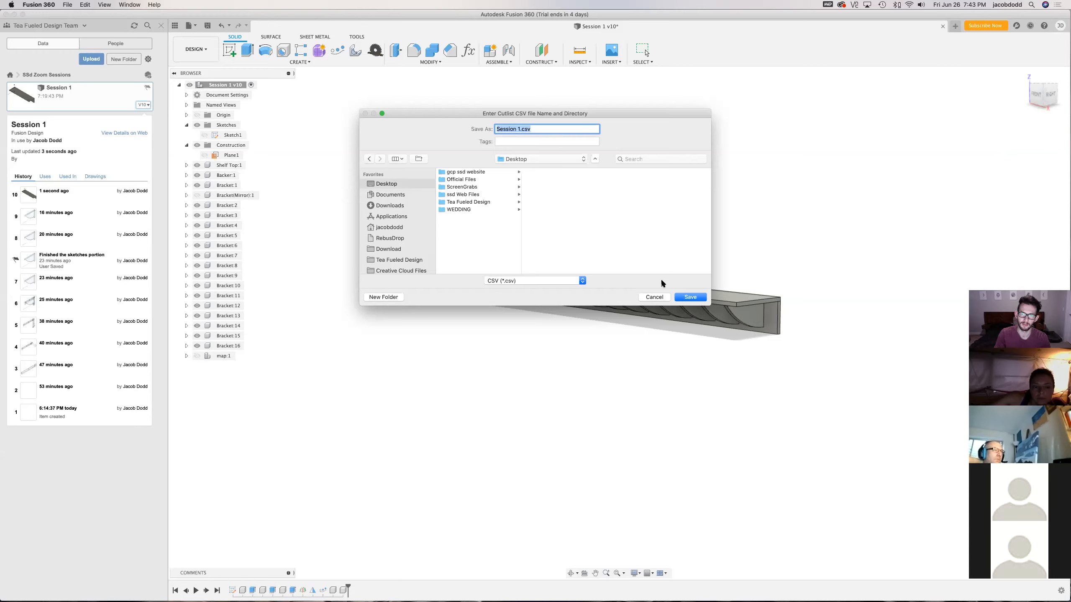
left_click(692, 297)
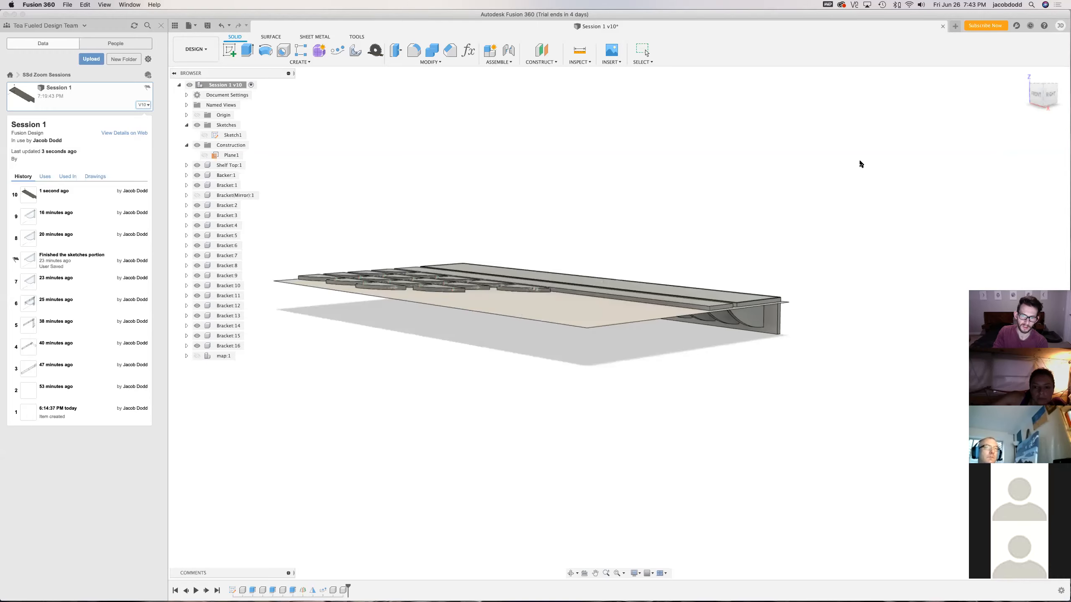
View the new layout from above and hide the shelf top, the backer and the first bracket
left_click(1042, 84)
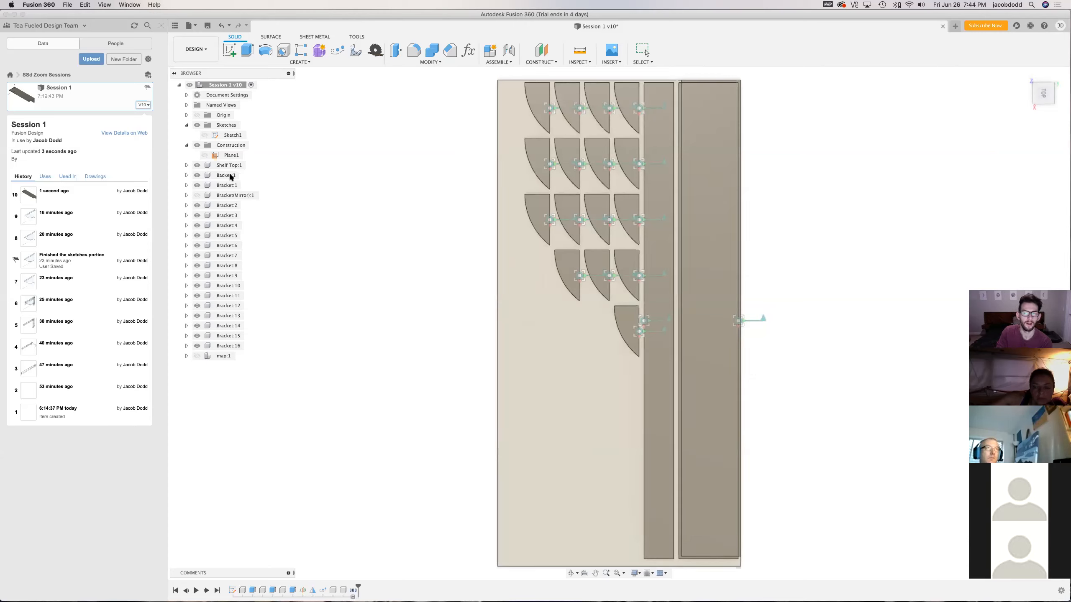
left_click(192, 163)
left_click(195, 174)
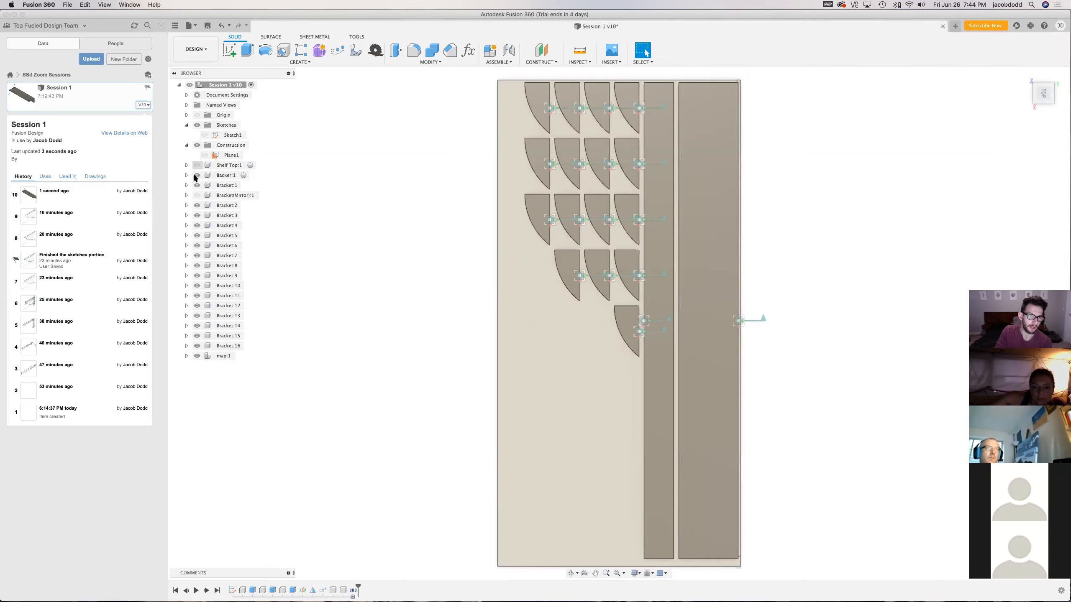
left_click(281, 225)
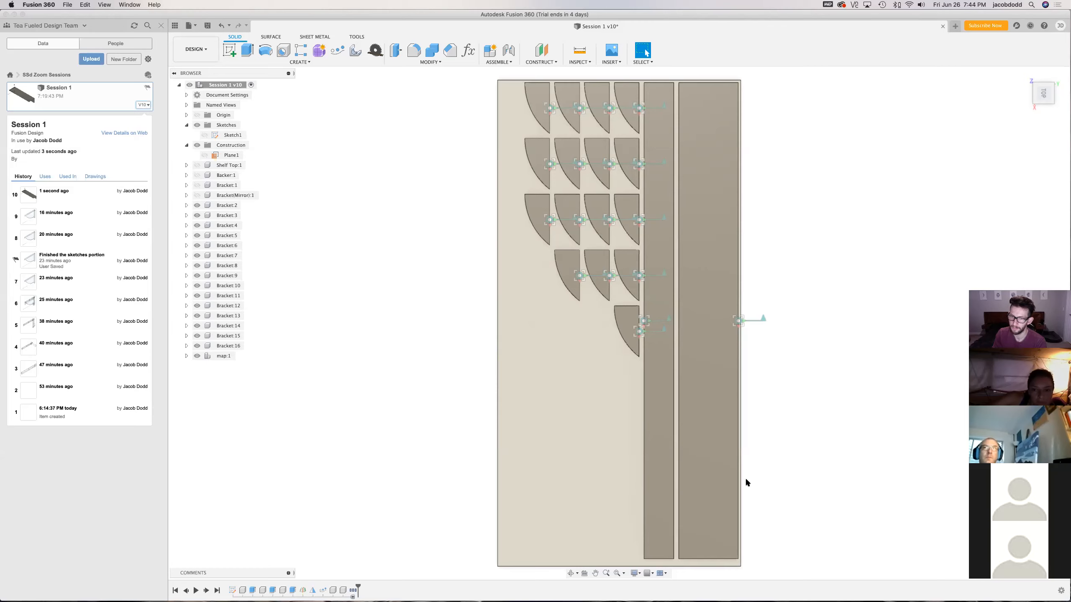
mouse_move(1042, 94)
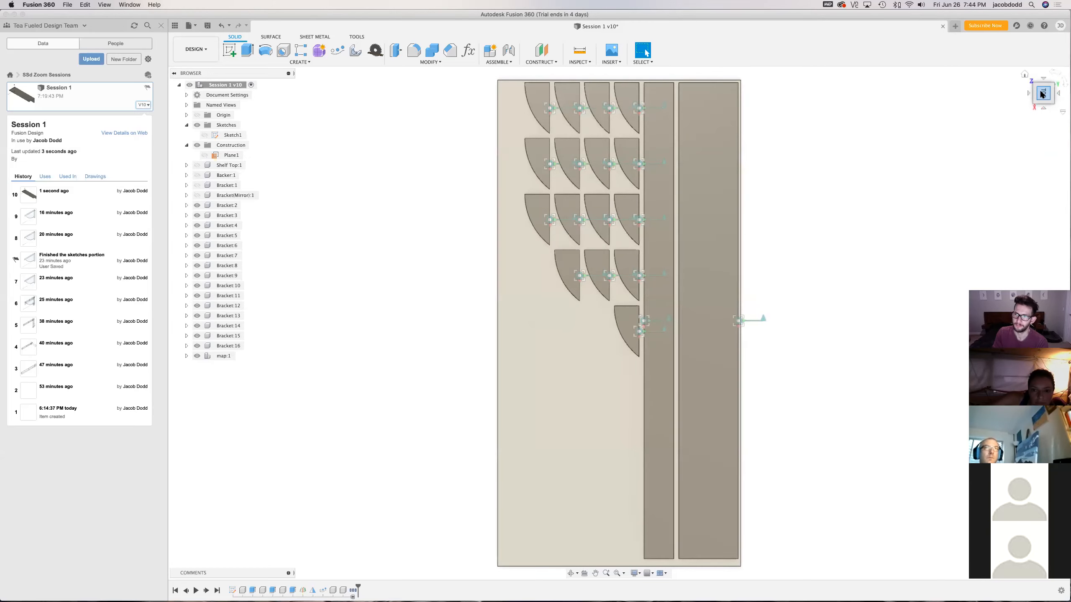
Suppress the features of the board layout group in the timeline
left_click_drag(1057, 80, 1063, 69)
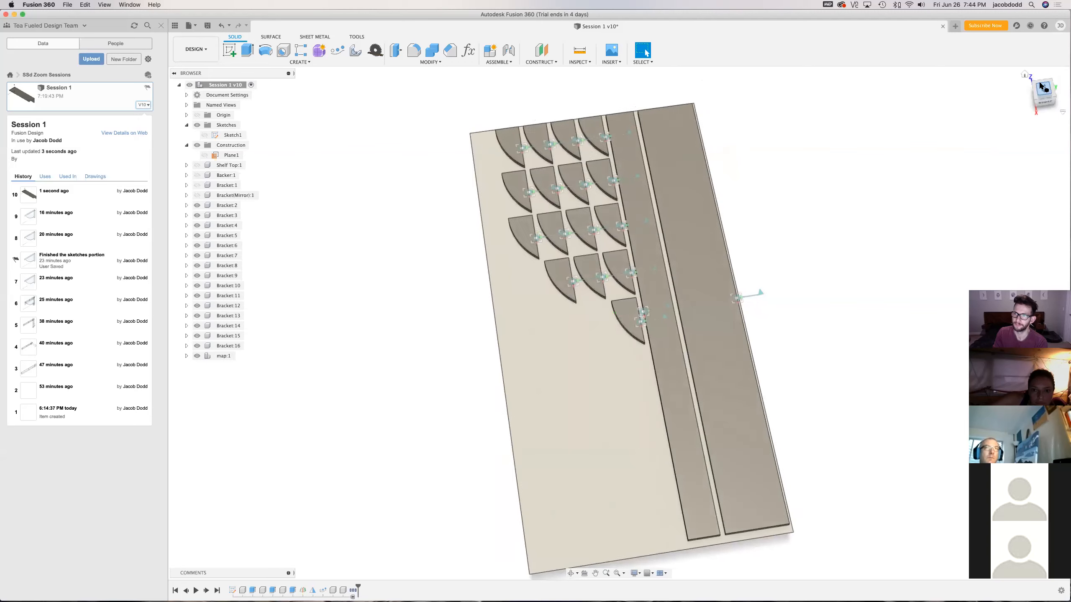
mouse_move(1040, 105)
left_mouse_down()
mouse_move(1048, 88)
mouse_move(1046, 97)
left_mouse_up()
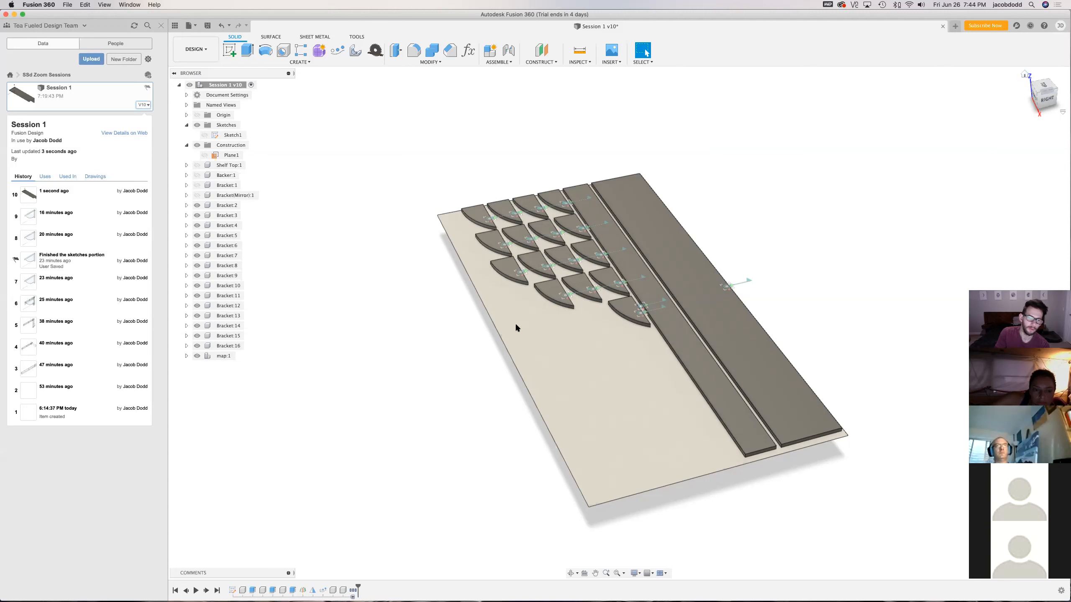
right_click(355, 593)
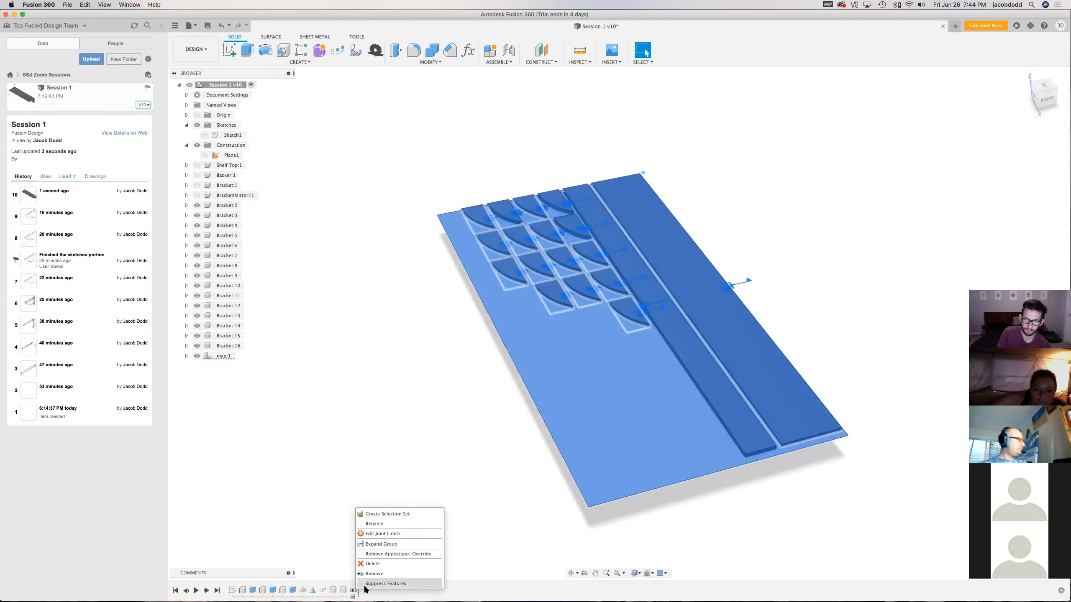
left_click(365, 584)
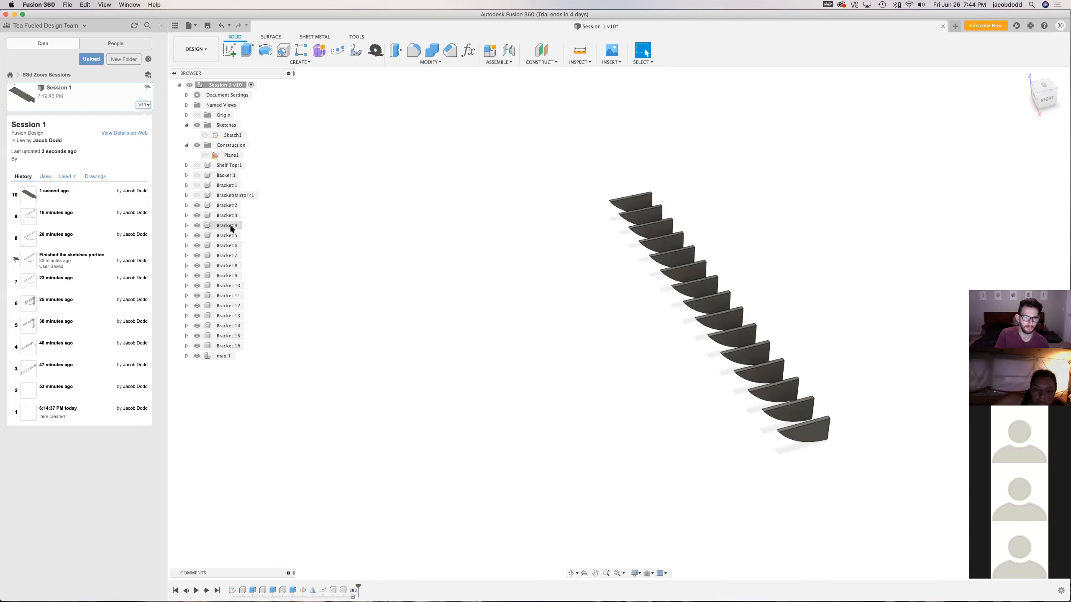
left_click(197, 346)
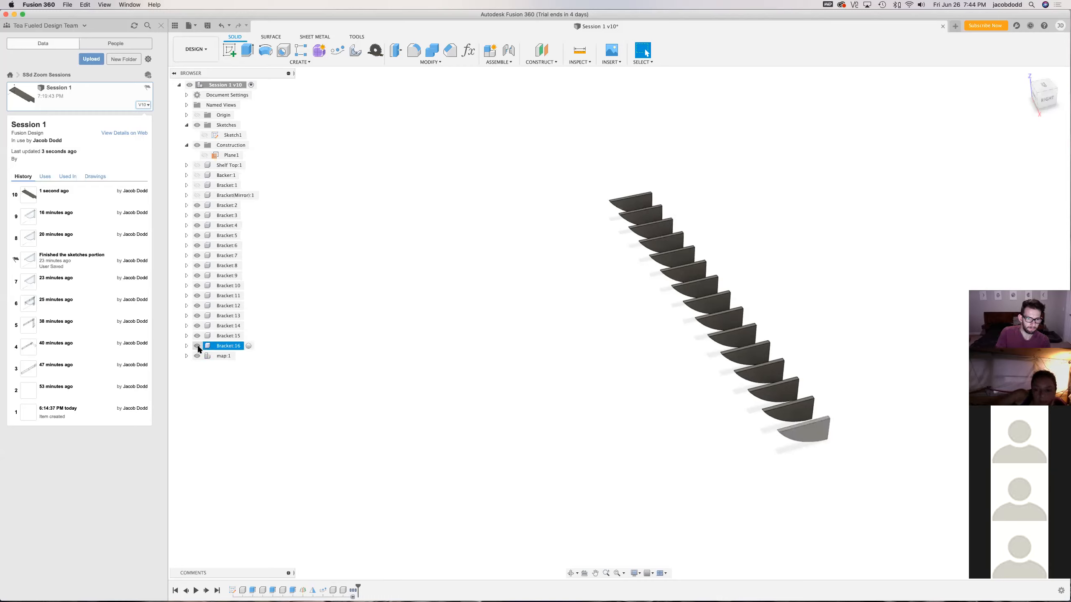
Look through the list of user parameters and close it
left_click(345, 88)
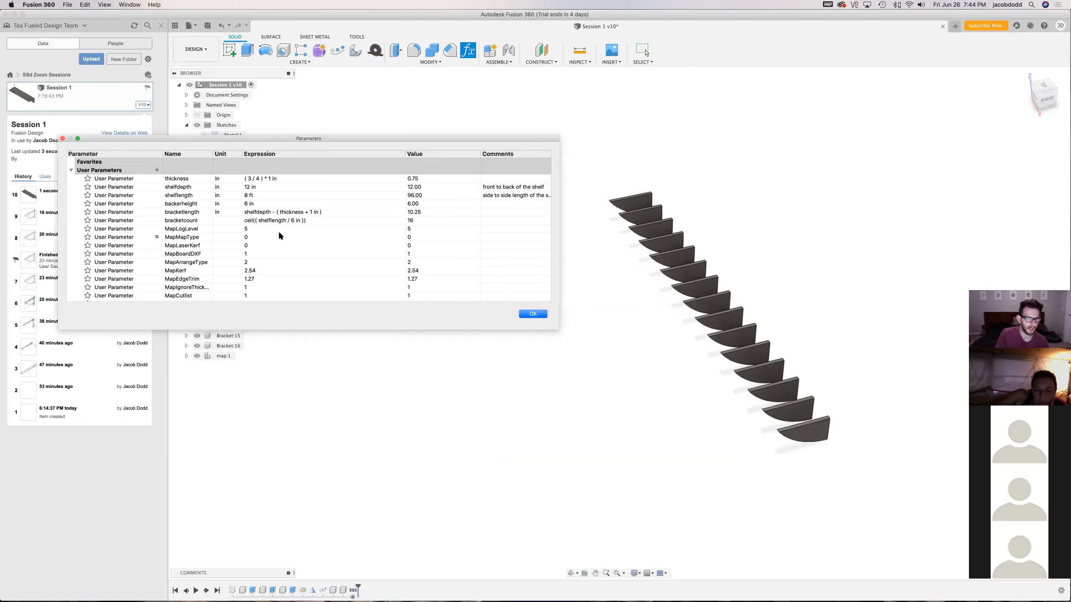
scroll(291, 257, "down", 5)
scroll(291, 251, "up", 10)
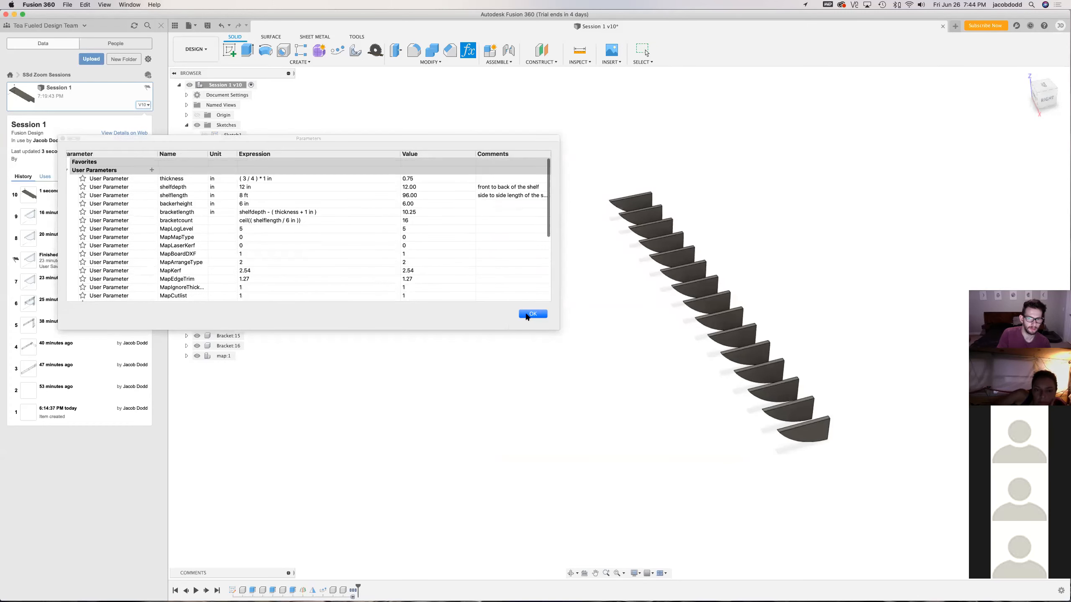
left_click(62, 140)
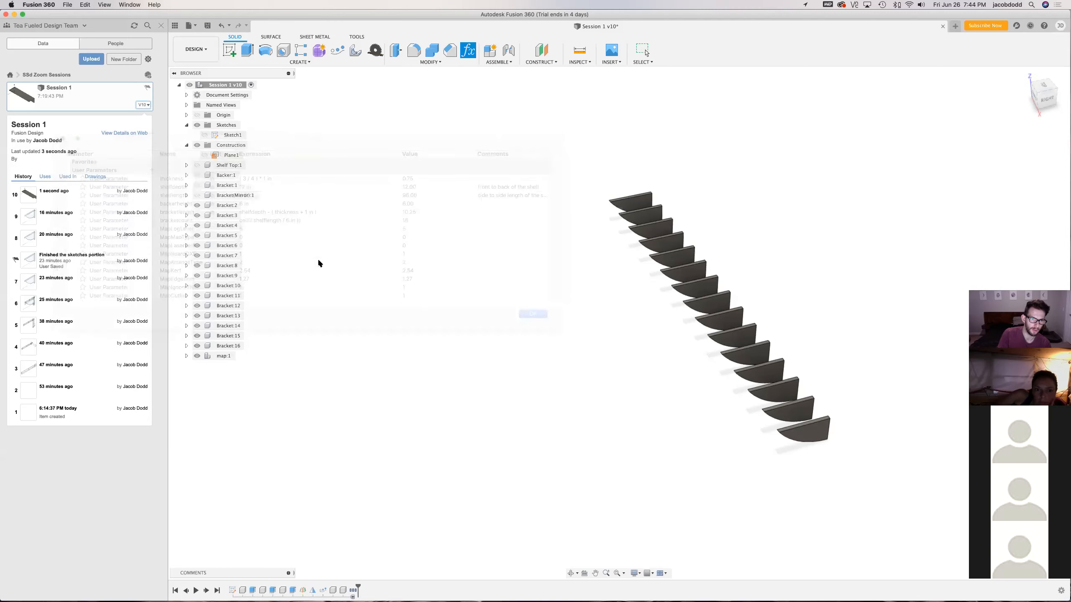
Delete the board layout group together with its contents from the timeline
right_click(354, 591)
left_click(376, 568)
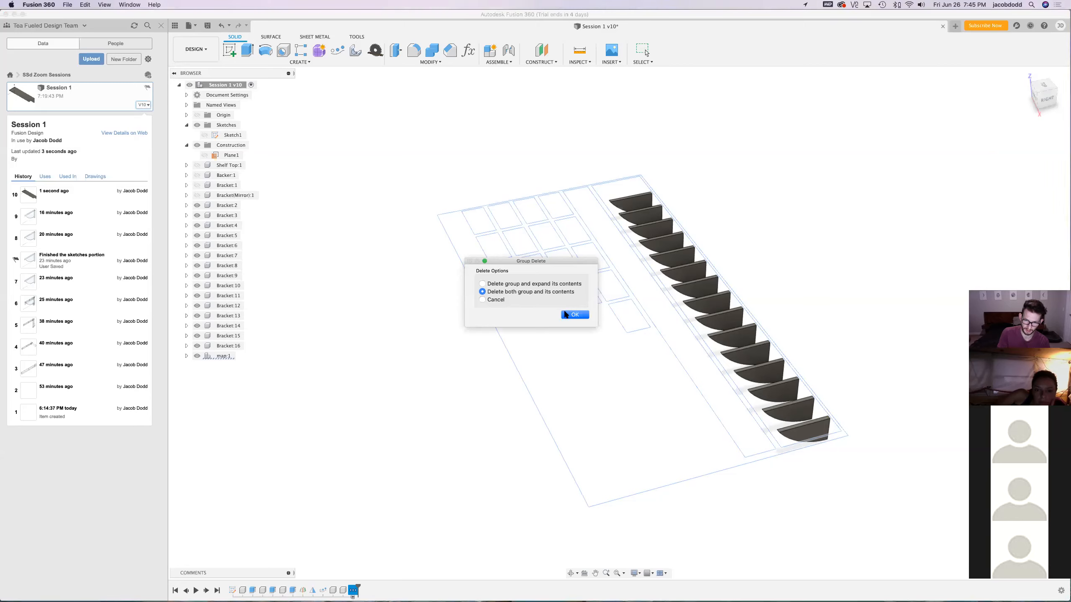
left_click(576, 314)
left_click(474, 316)
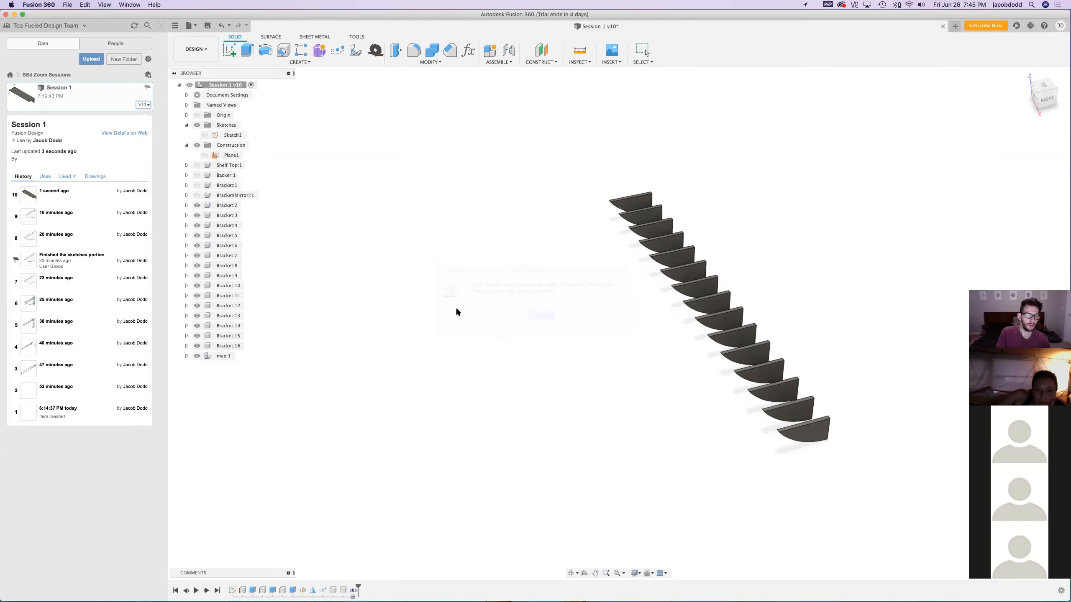
Show the mirrored bracket, the first bracket, the backer and the shelf top again
left_click(197, 195)
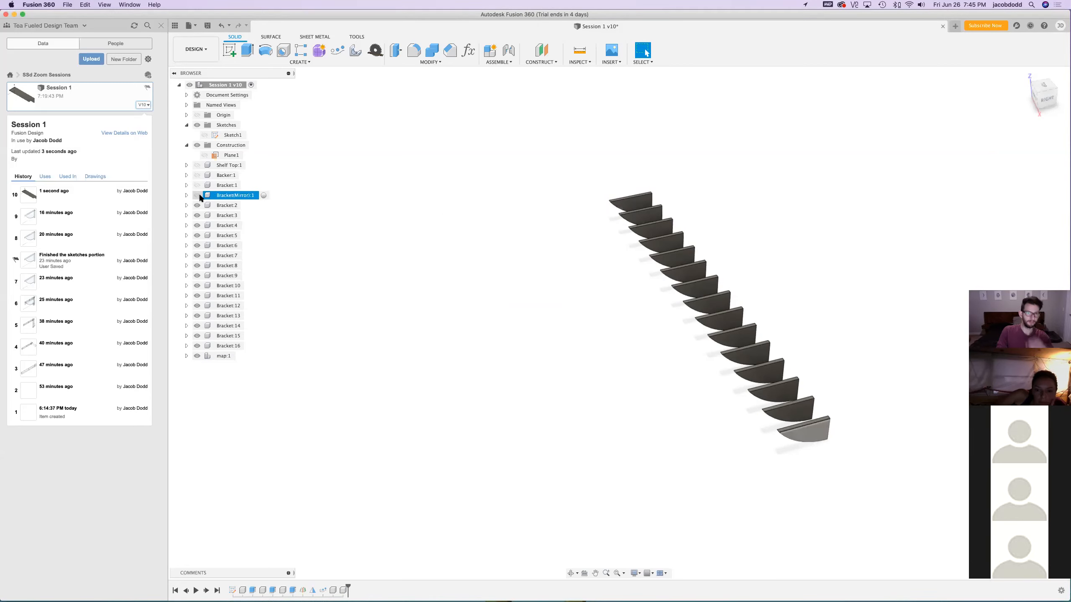
left_click(197, 185)
left_click(197, 175)
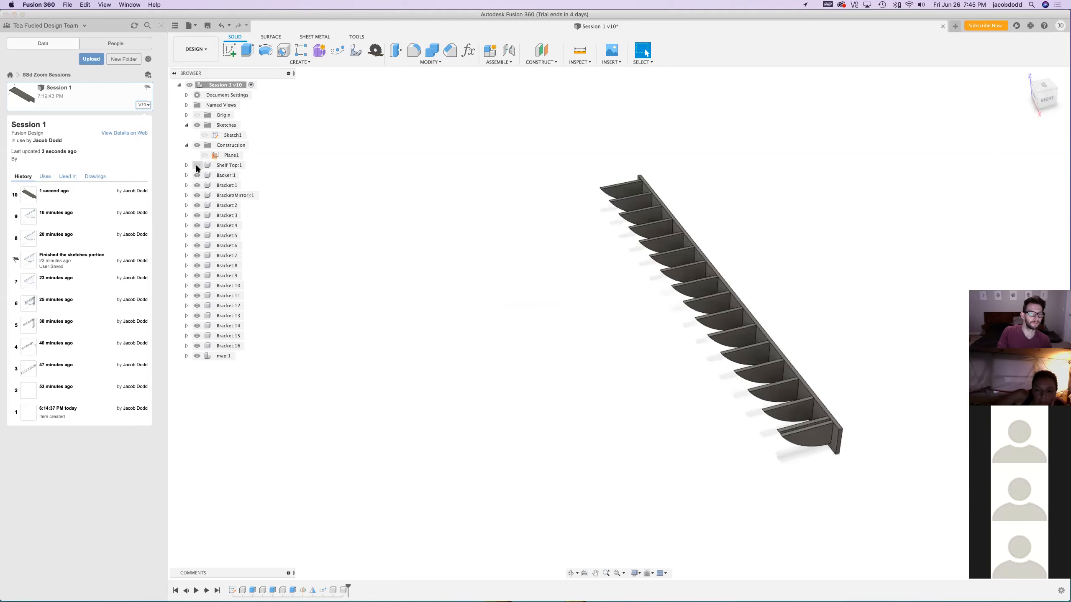
left_click(197, 165)
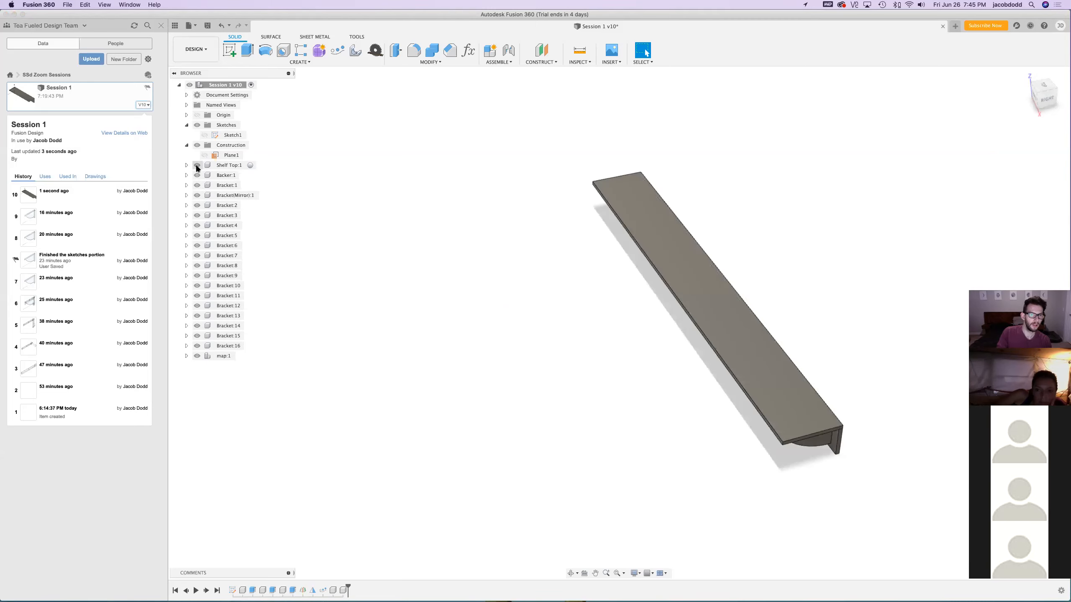
Delete the bracket pattern and the two leftover map component features from the timeline
right_click(332, 591)
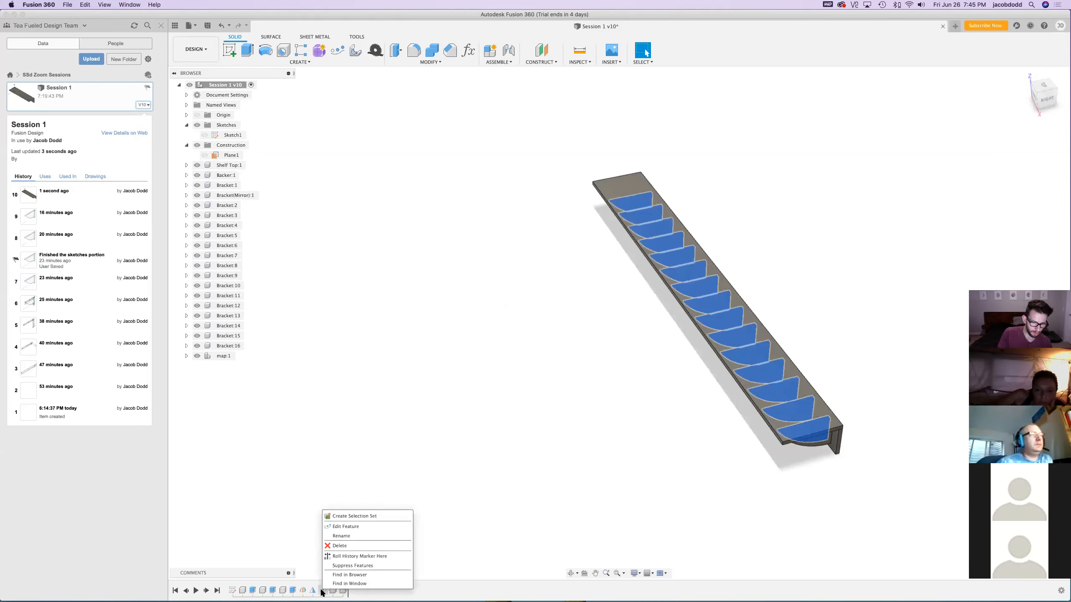
left_click(358, 545)
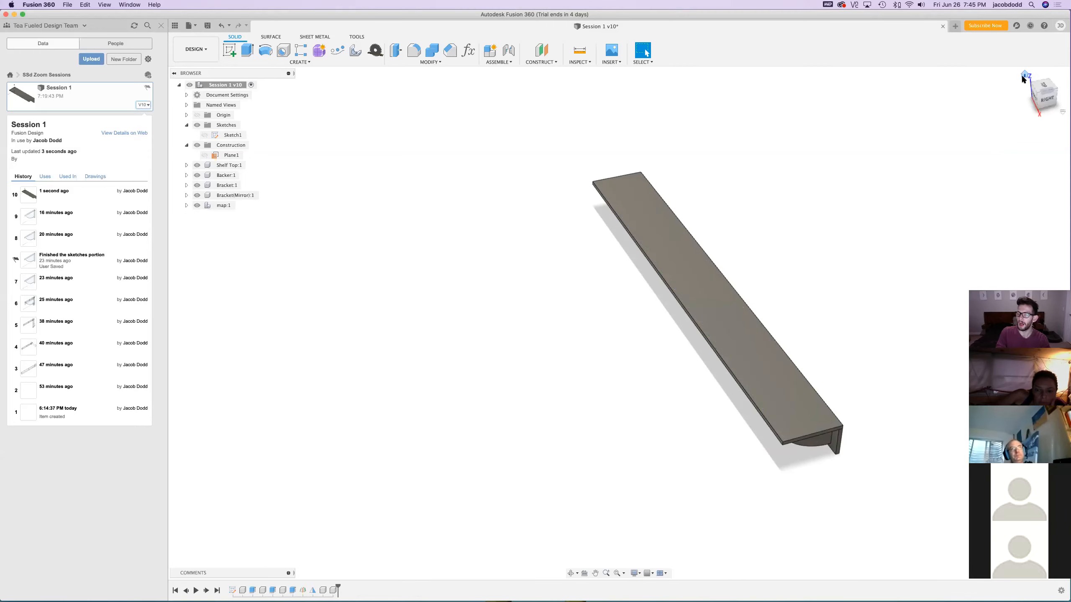
left_click(1023, 75)
mouse_move(1043, 96)
left_mouse_down()
mouse_move(1046, 73)
mouse_move(1012, 118)
left_mouse_up()
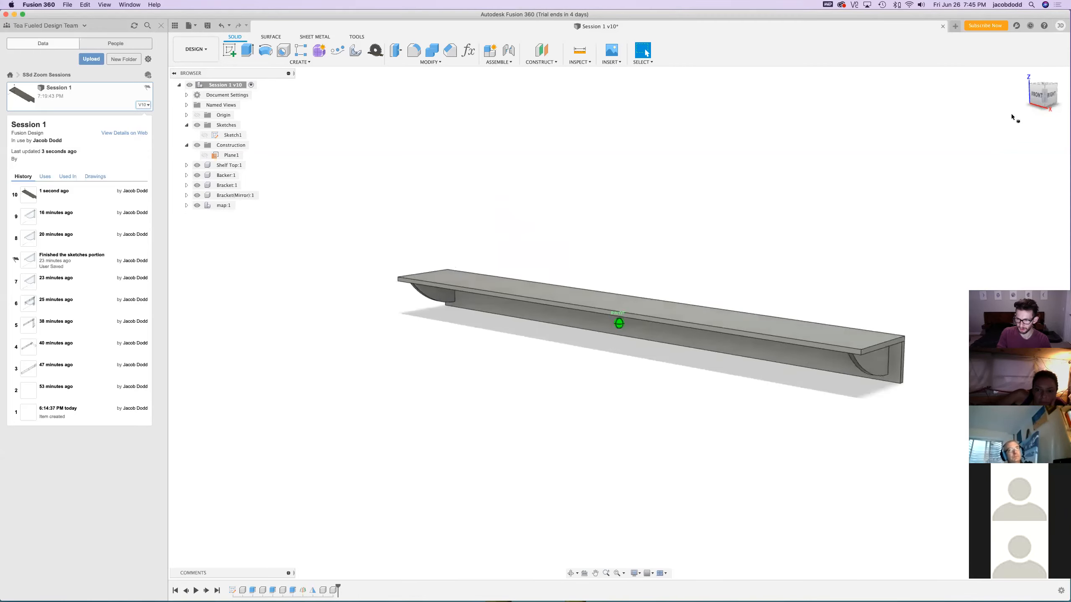
right_click(335, 591)
left_click(363, 560)
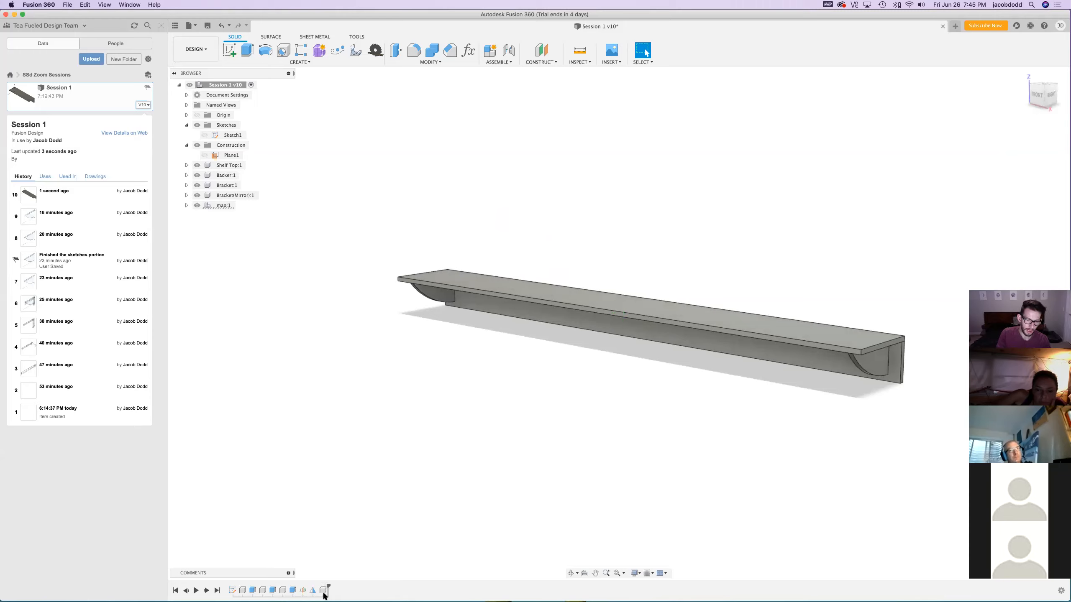
right_click(323, 591)
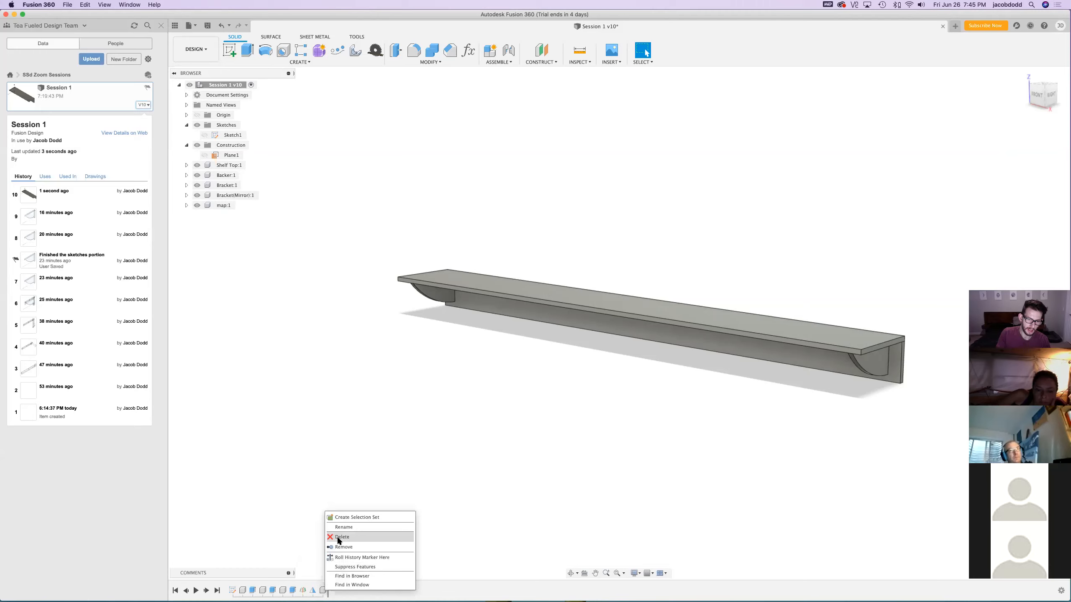
left_click(341, 539)
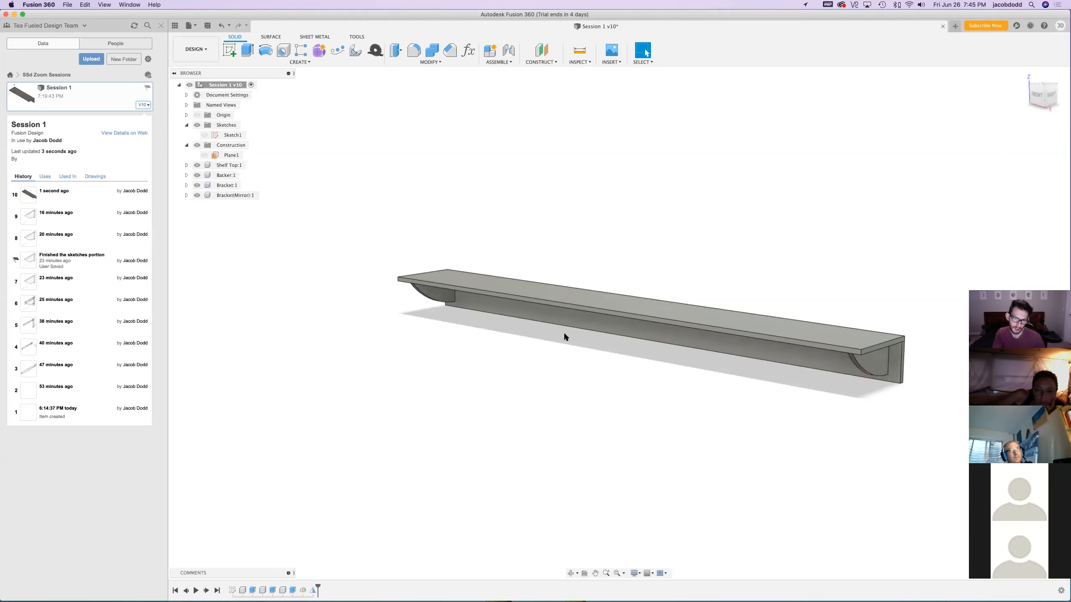
Pull the shelf top, the backer and both brackets freely apart, and revert them to their original positions
left_click_drag(1048, 97, 970, 89)
left_click_drag(615, 290, 554, 203)
left_click_drag(561, 332, 478, 339)
left_click_drag(742, 315, 838, 237)
left_click_drag(755, 320, 757, 539)
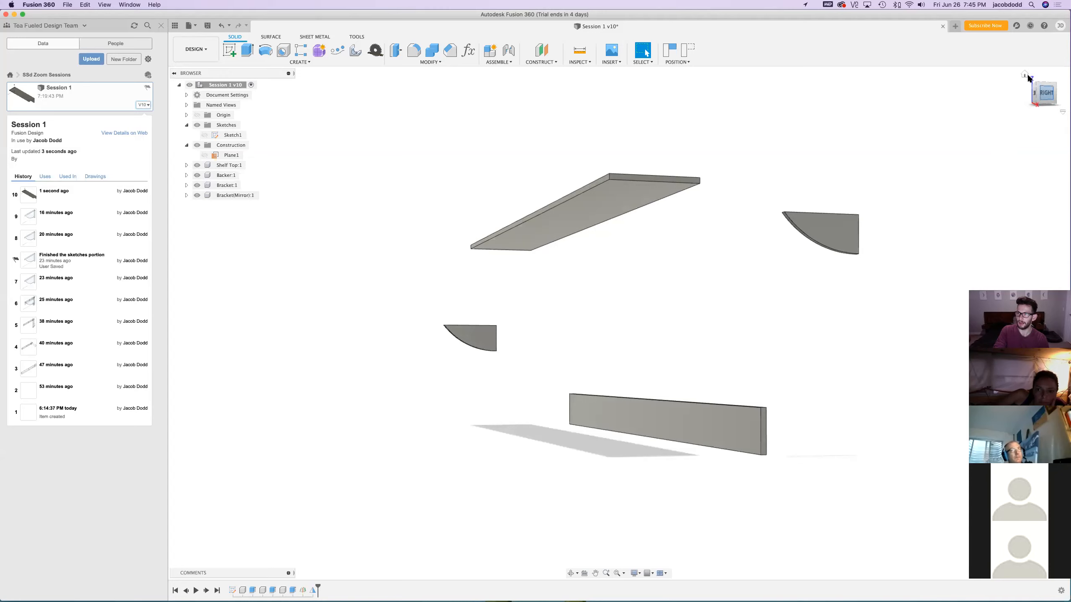
left_click(1024, 75)
left_click(685, 50)
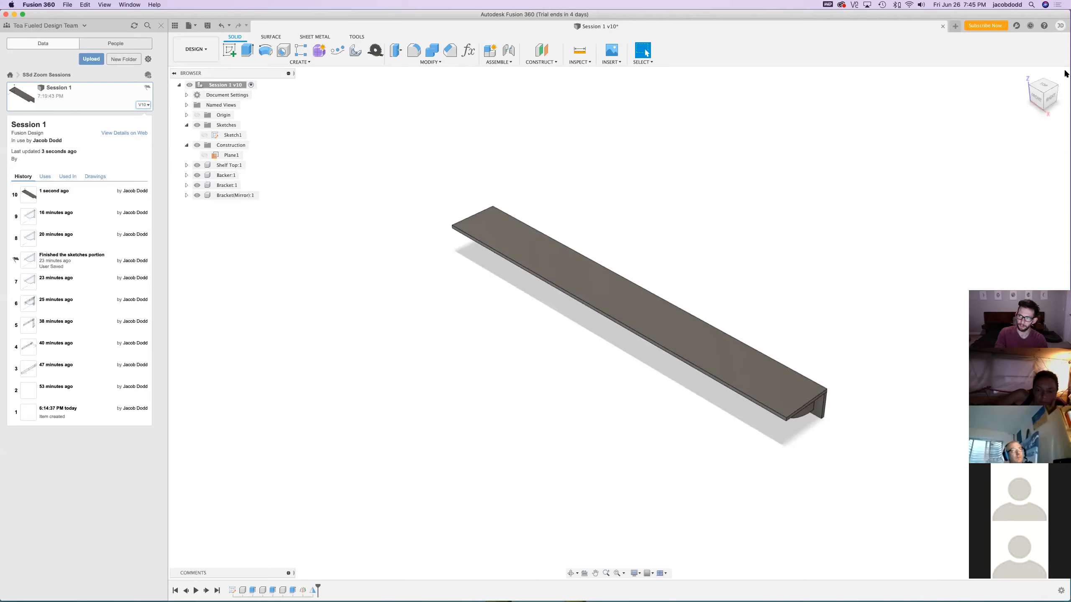
Start Move/Copy for components and select the mirrored bracket at the end of the shelf
left_click_drag(1051, 95, 1048, 82)
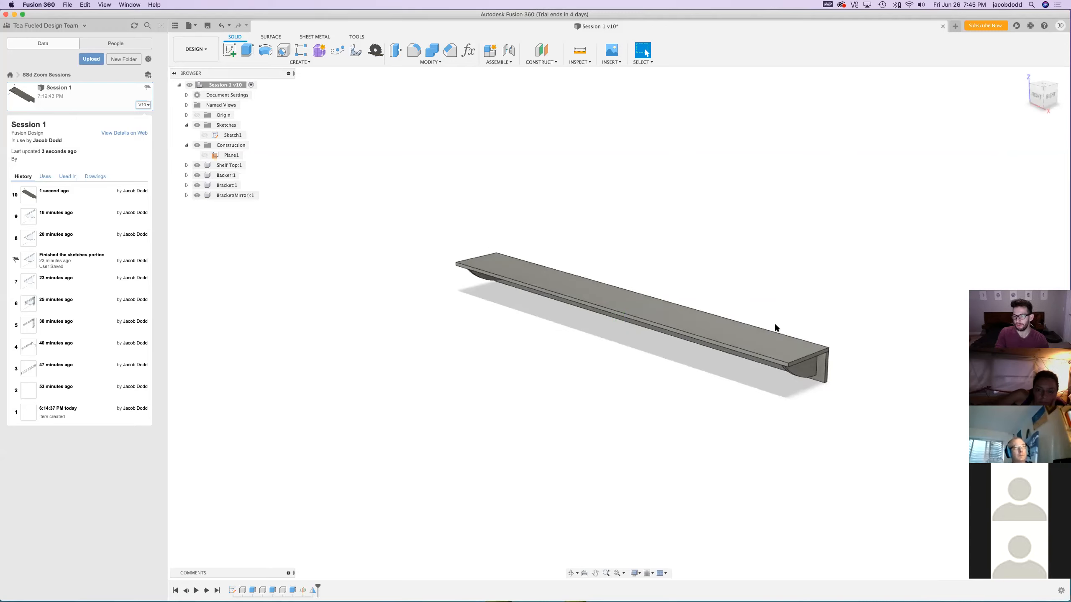
key("m")
left_click(777, 337)
left_click(366, 117)
left_click(477, 262)
left_click(366, 117)
left_click(358, 105)
left_click(354, 114)
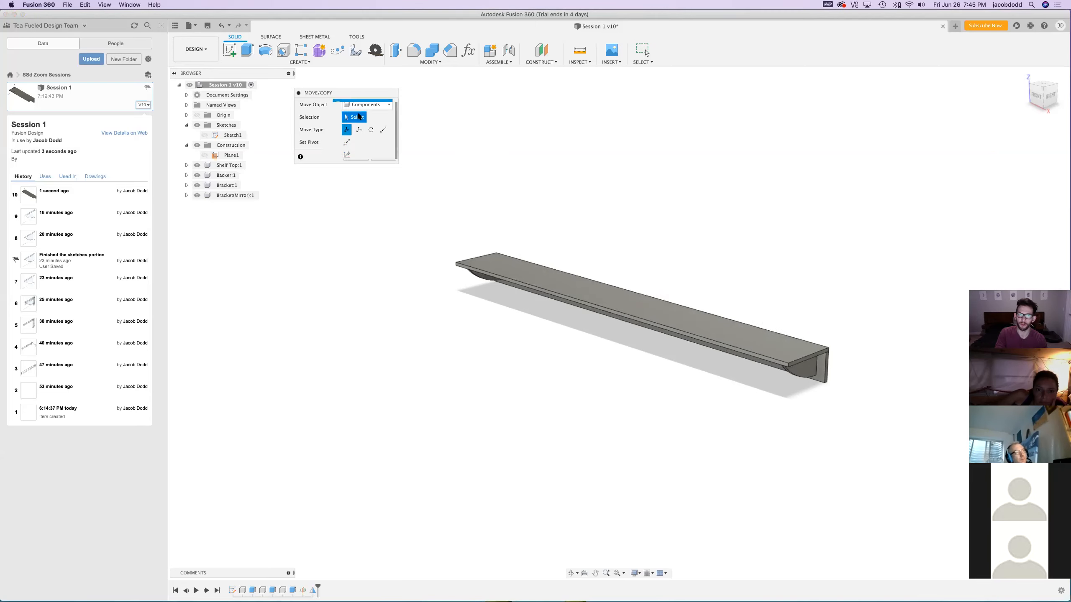
left_click(553, 285)
left_click(821, 391)
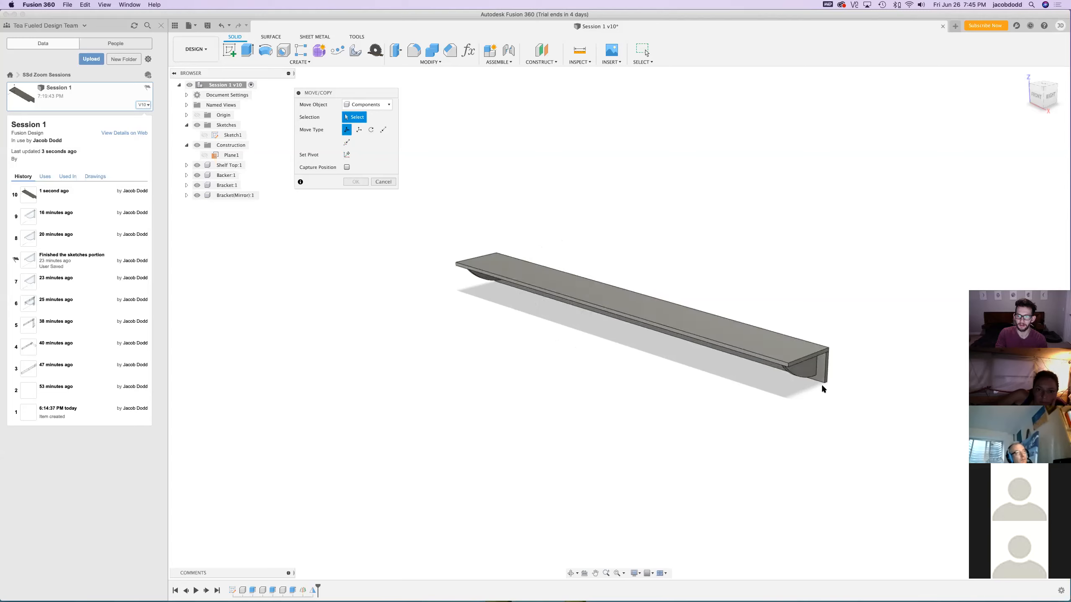
left_click(807, 372)
left_click(807, 370)
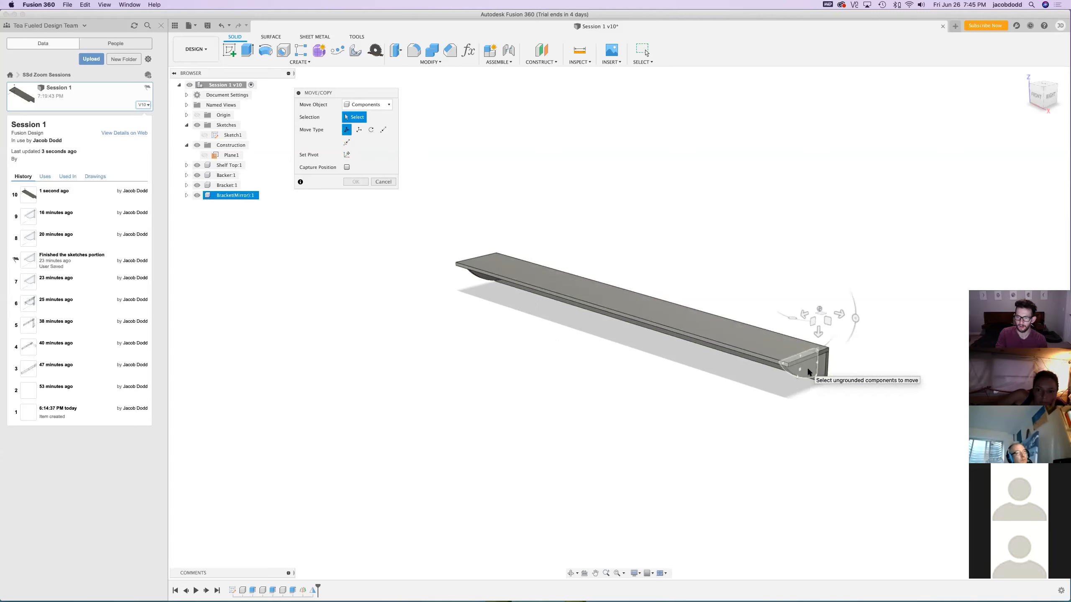
scroll(807, 371, "up", 10)
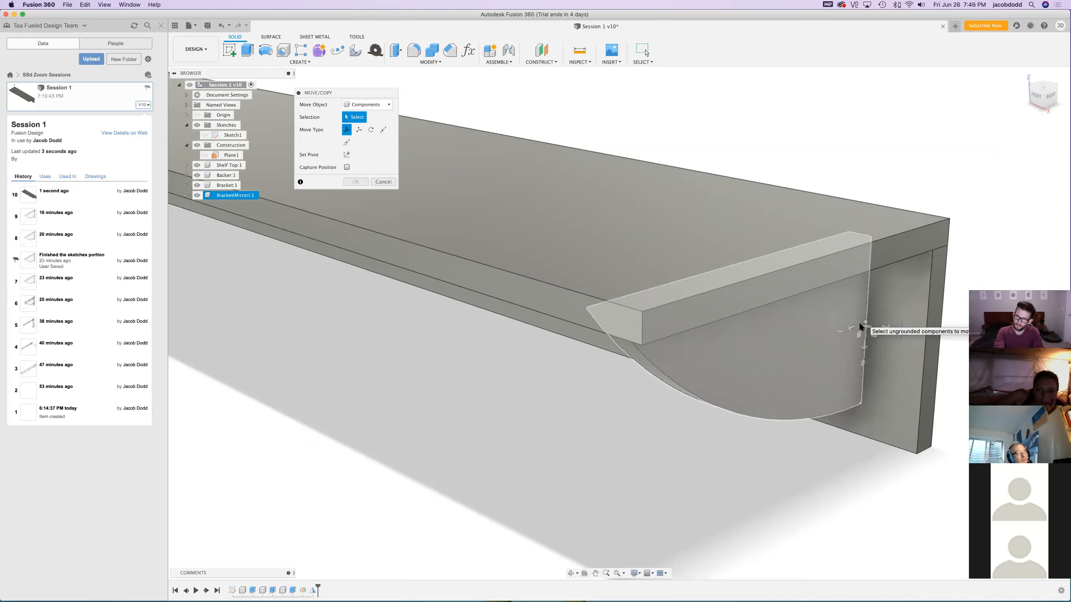
left_click(861, 321)
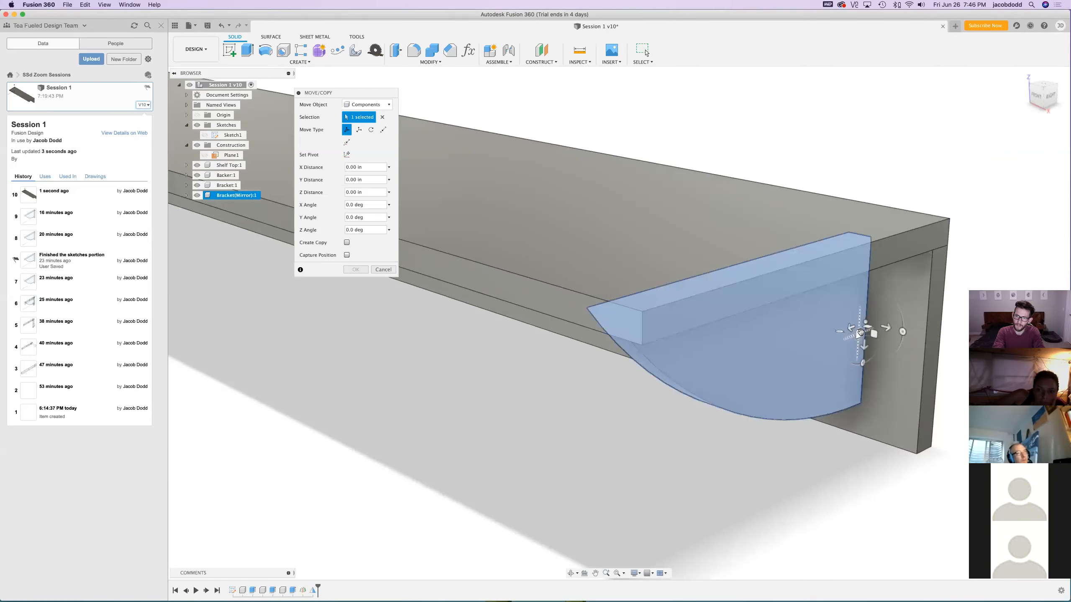
Turn the mirrored bracket flat, place it just off the shelf's front corner, and finish the move with Capture Position enabled
left_click_drag(905, 329, 880, 255)
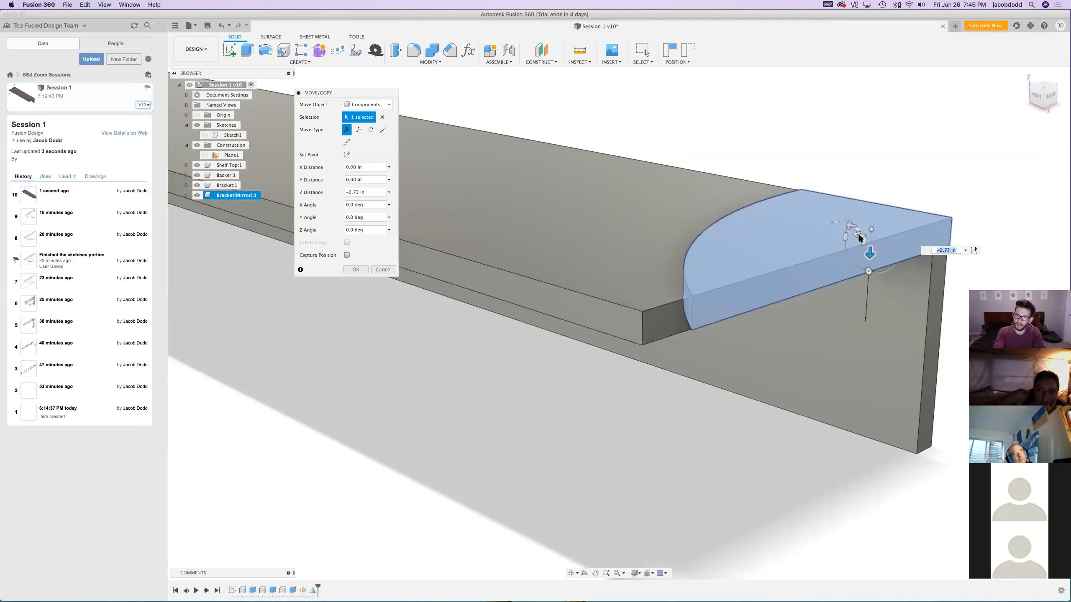
left_click(1046, 95)
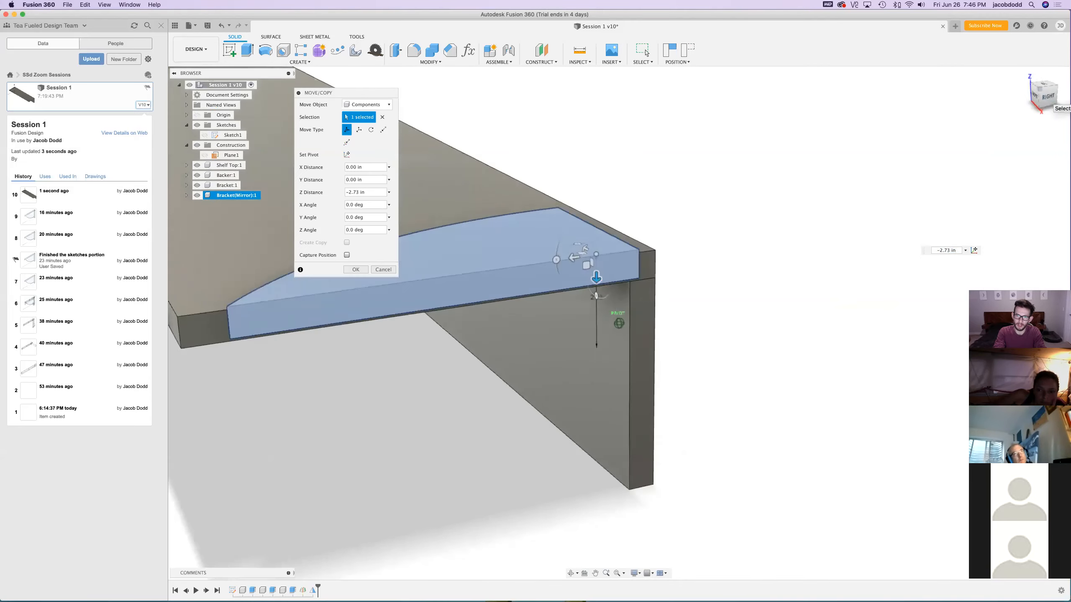
left_click_drag(1045, 93, 1045, 104)
scroll(805, 459, "down", 5)
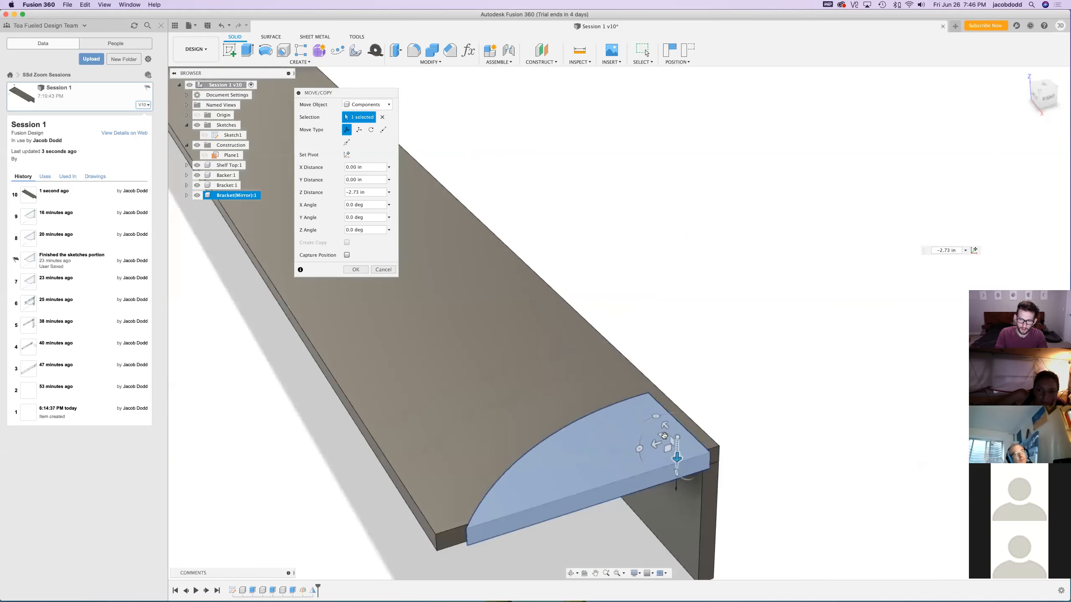
left_click_drag(664, 435, 382, 512)
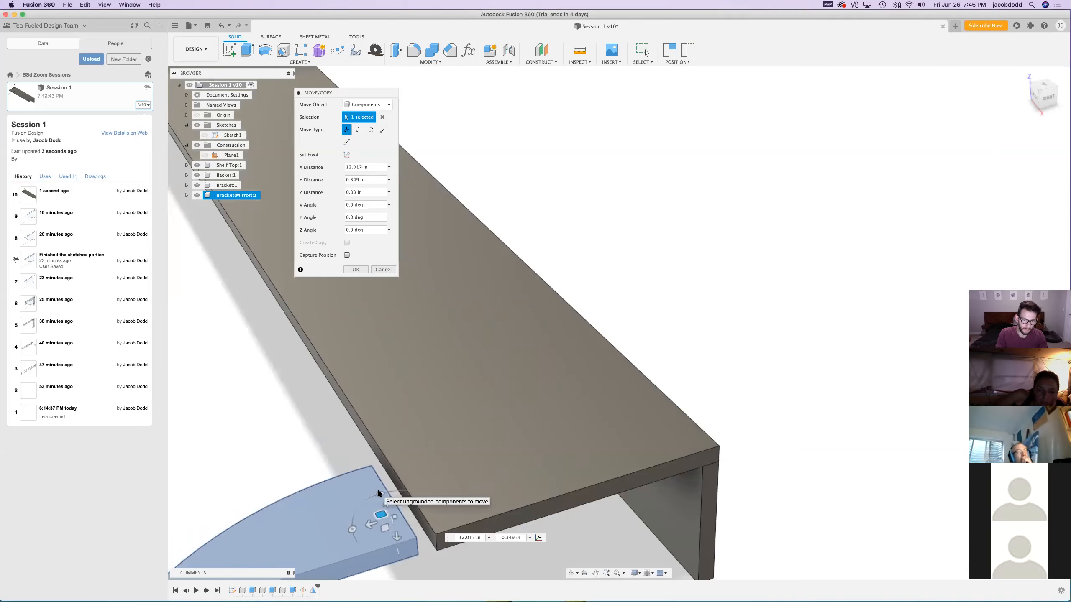
left_click_drag(378, 494, 362, 568)
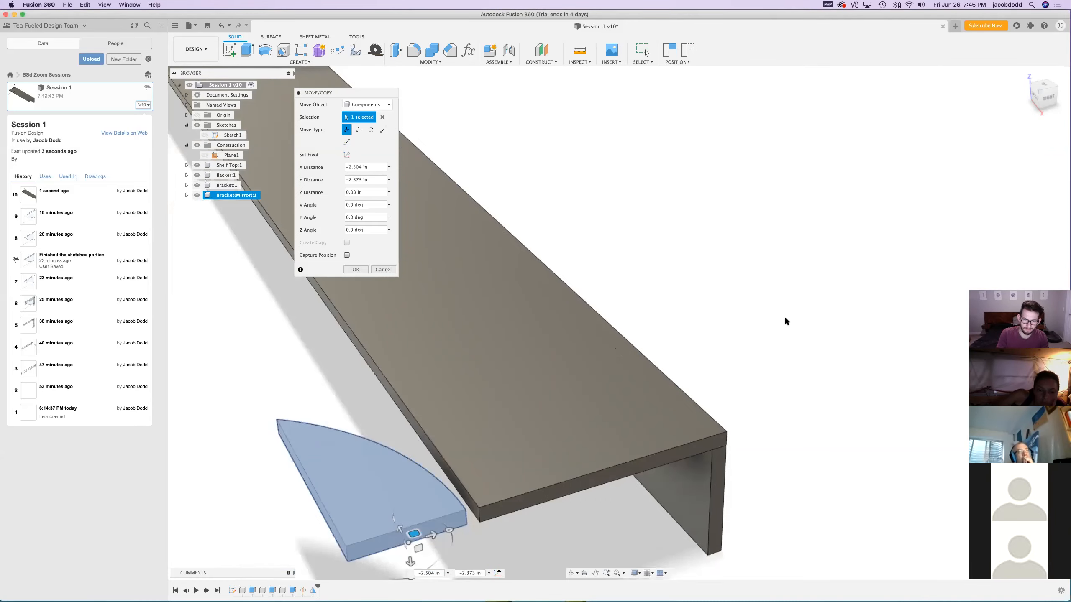
scroll(785, 316, "down", 3)
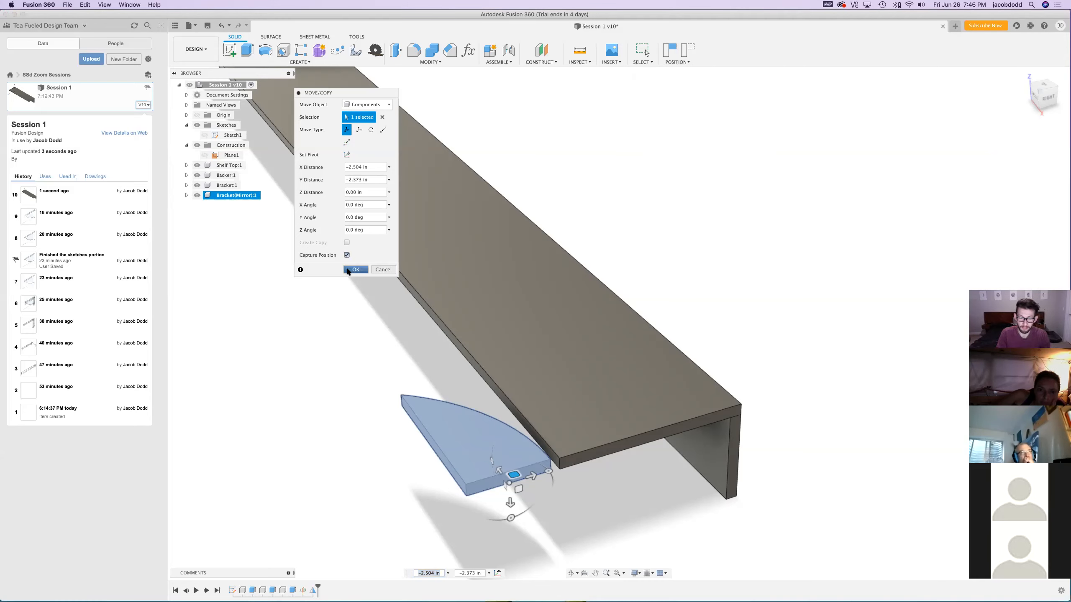
left_click(354, 269)
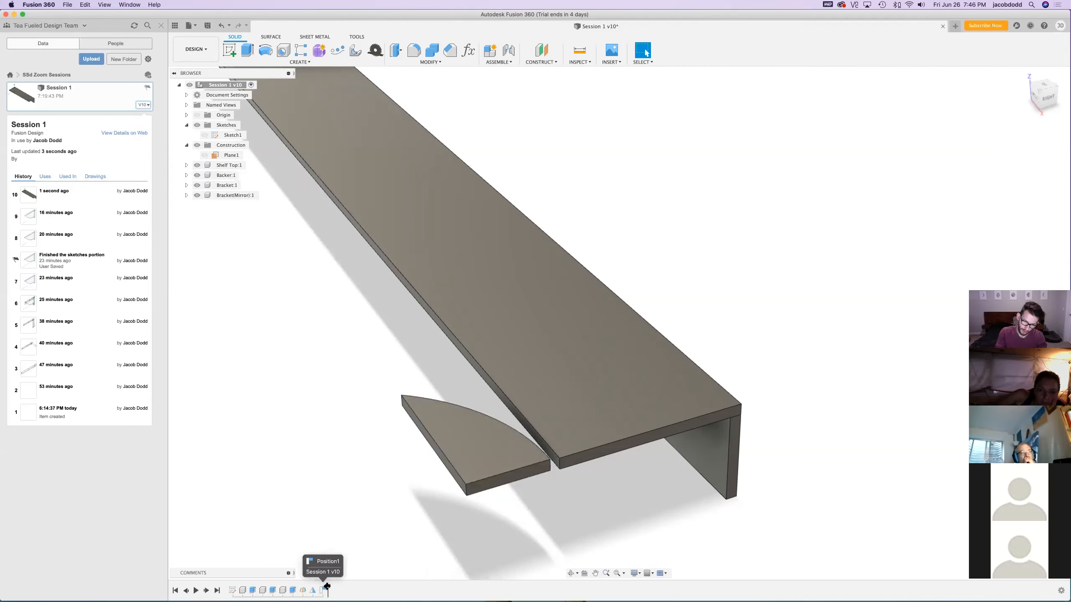
Roll the timeline back to just before the captured bracket position
left_click_drag(318, 593, 317, 592)
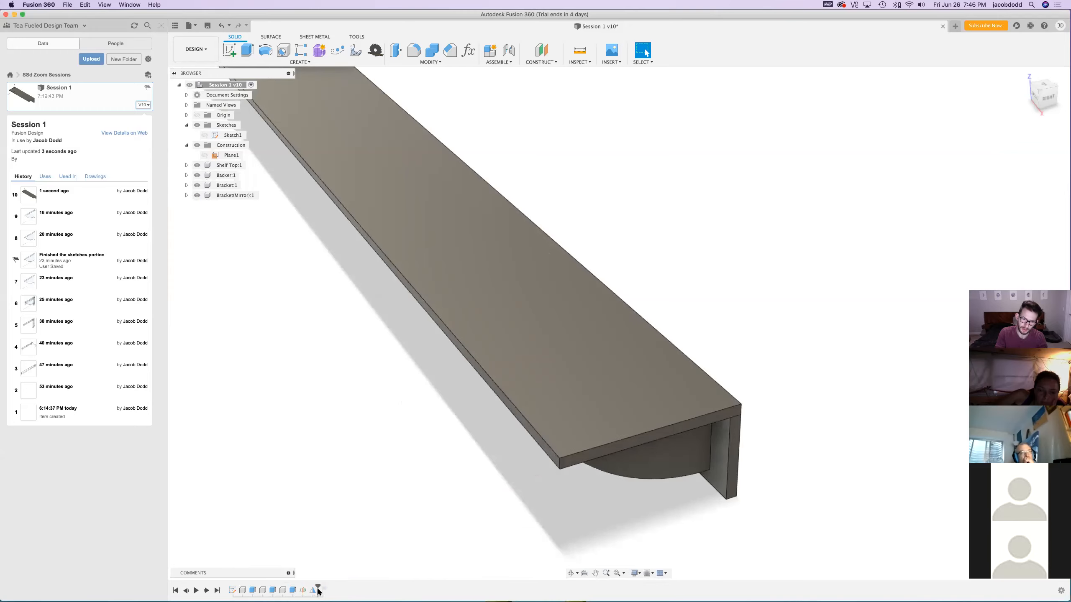
Restore the timeline to its end, turn the backer flat with Move/Copy, and place it just behind the shelf top with Capture Position enabled
left_click_drag(322, 586, 331, 586)
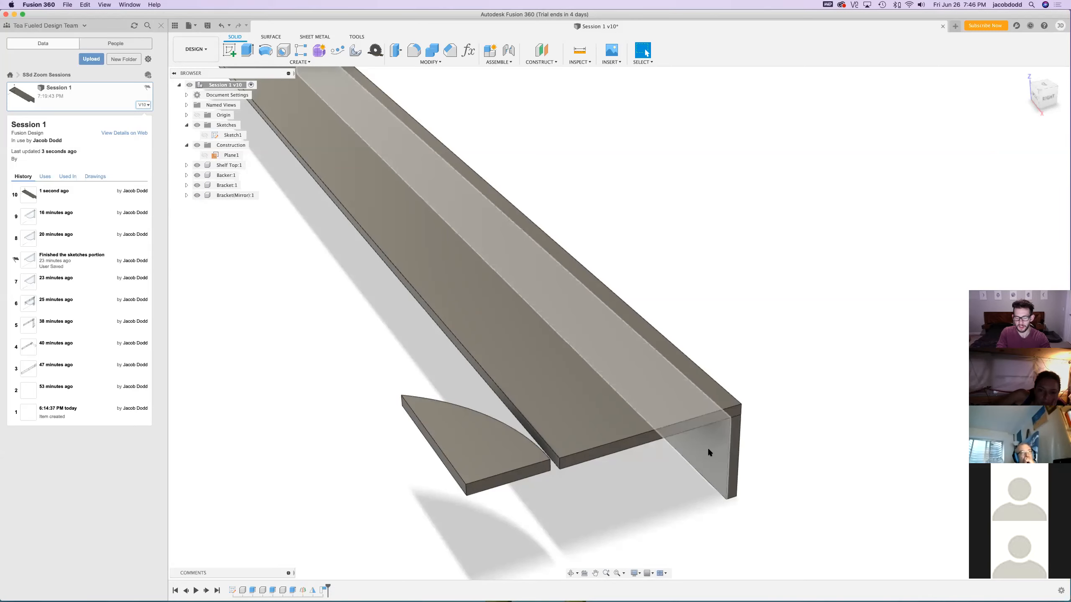
key("m")
left_click(723, 454)
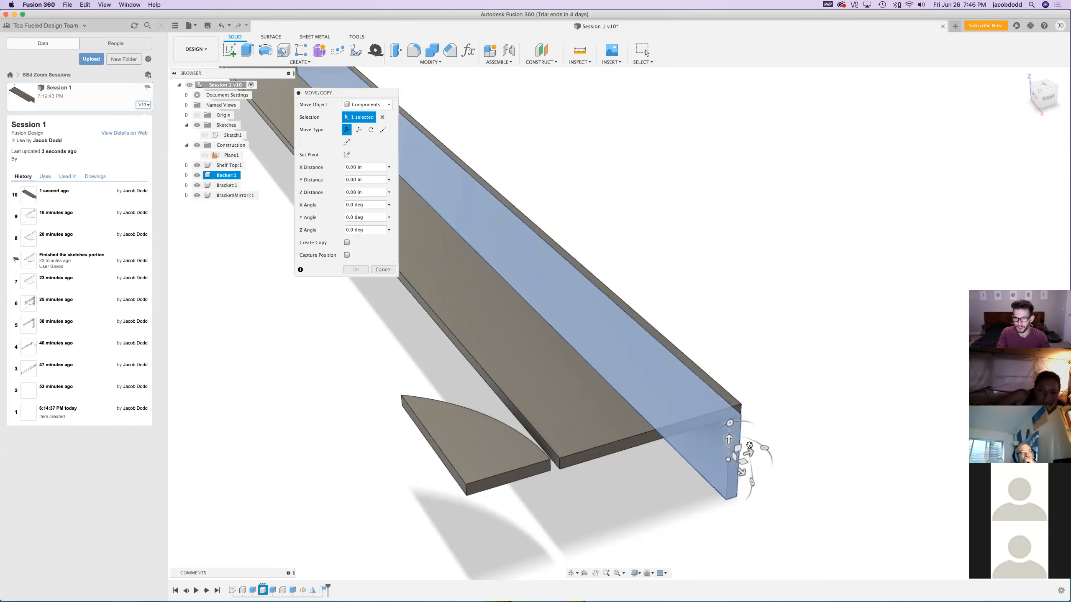
left_click_drag(729, 422, 685, 472)
left_click_drag(731, 439, 769, 407)
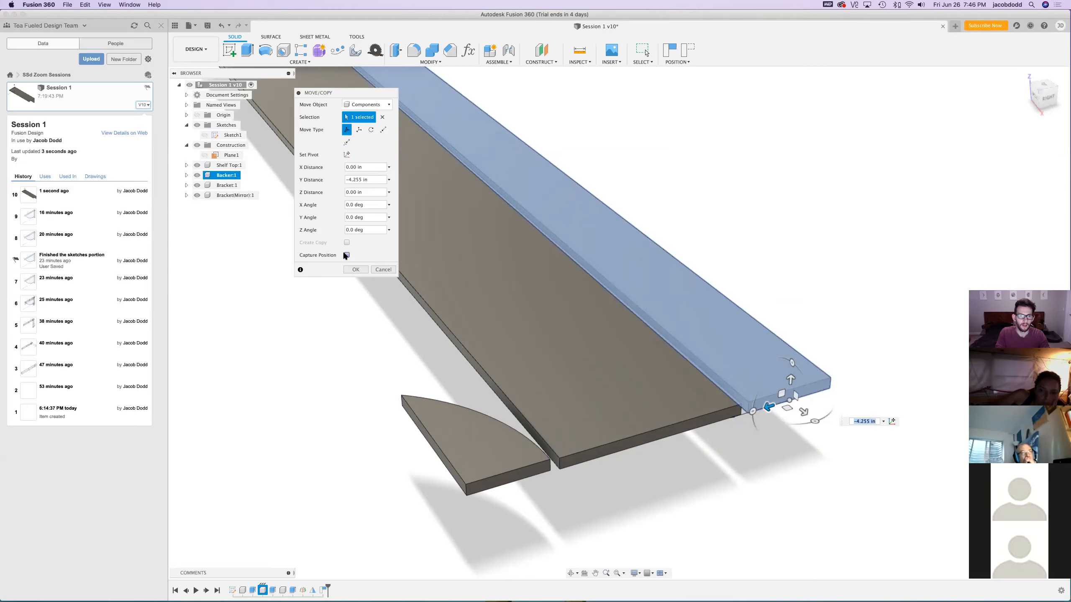
left_click(355, 269)
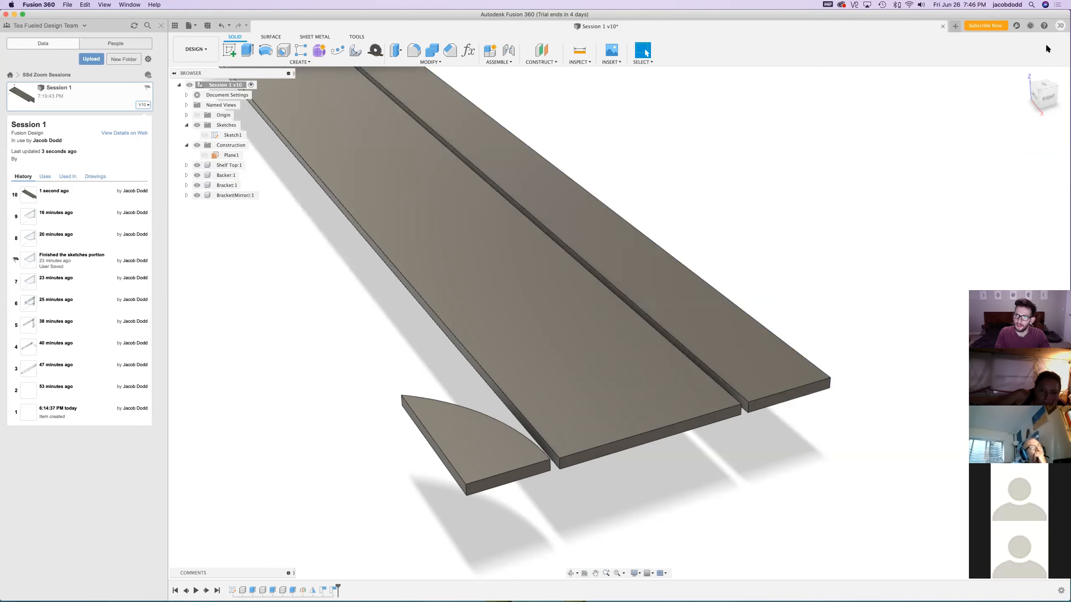
Check the flattened layout from the side and below, and switch to the Manufacture workspace
mouse_move(1048, 101)
left_mouse_down()
mouse_move(1049, 72)
mouse_move(1041, 104)
left_mouse_up()
scroll(777, 373, "down", 3)
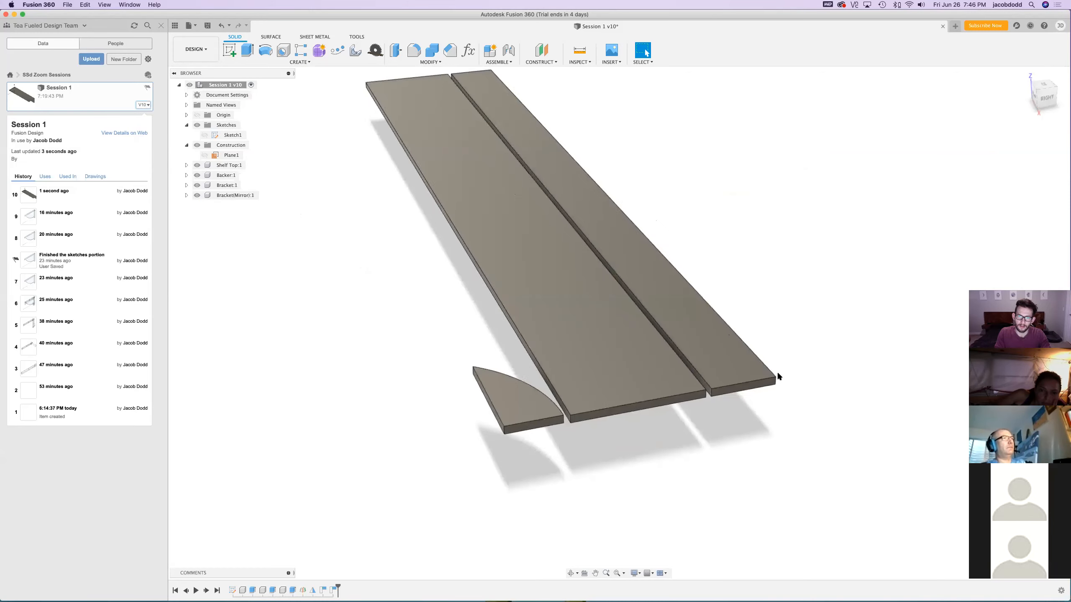
left_click_drag(1045, 100, 1028, 81)
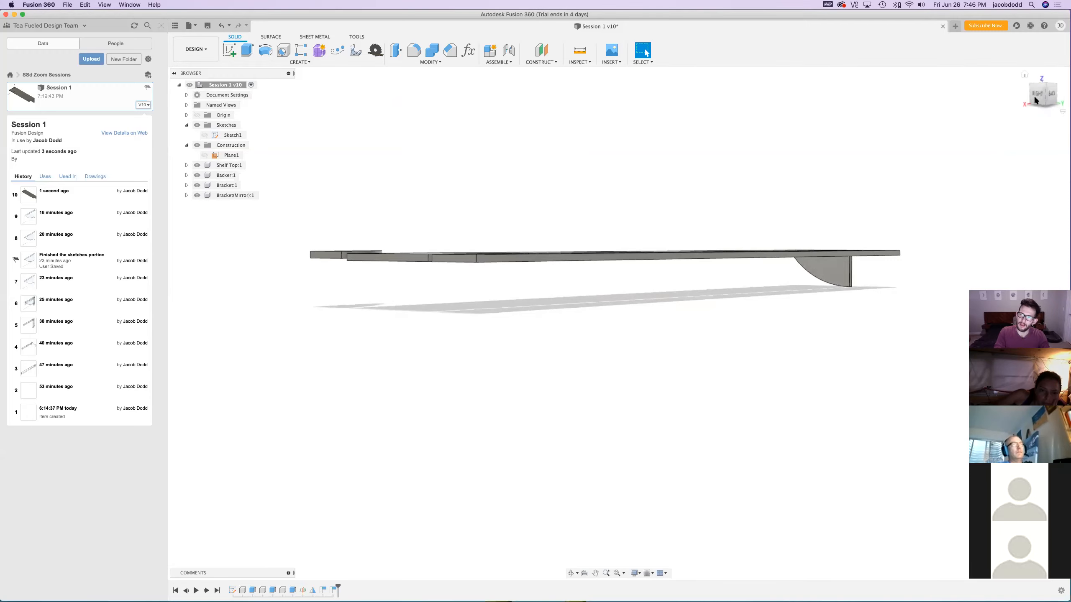
mouse_move(1052, 101)
left_mouse_down()
mouse_move(1036, 94)
mouse_move(1032, 109)
mouse_move(1066, 118)
mouse_move(927, 82)
mouse_move(834, 108)
mouse_move(841, 100)
left_mouse_up()
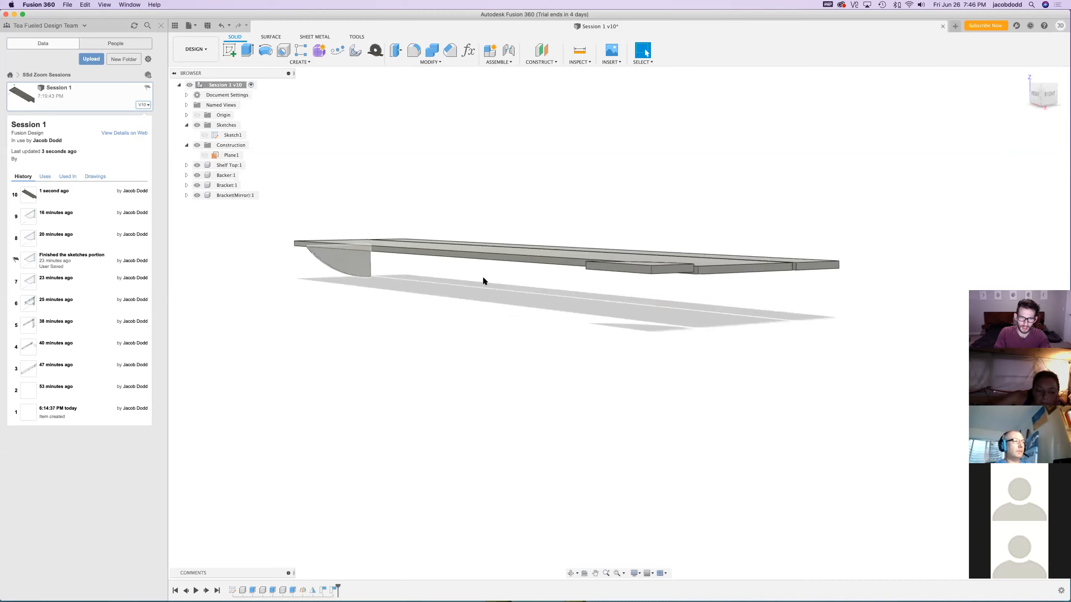
left_click_drag(1030, 83, 1024, 132)
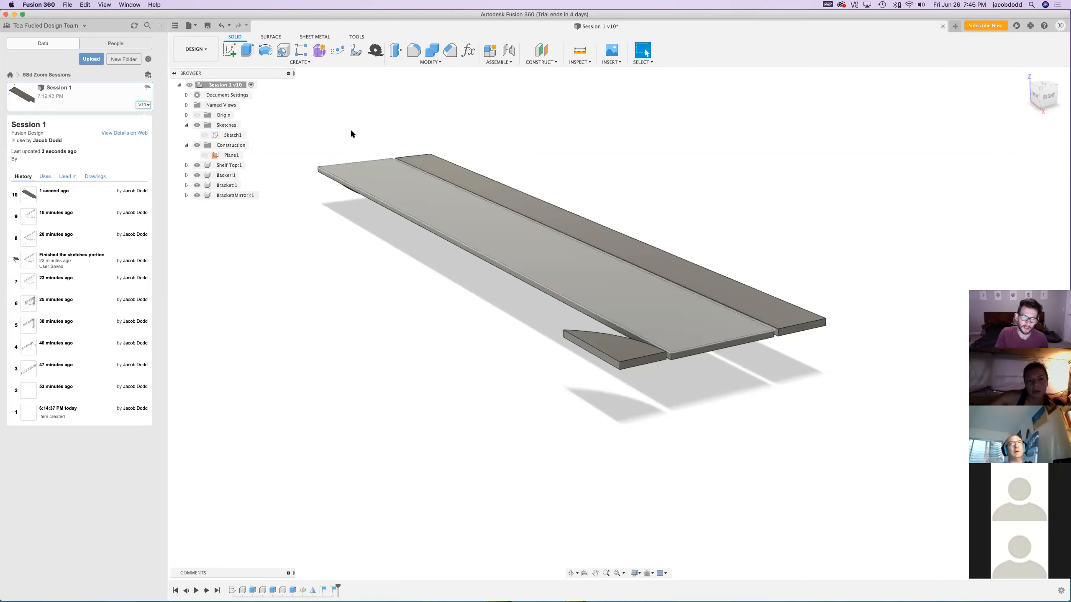
left_click(205, 49)
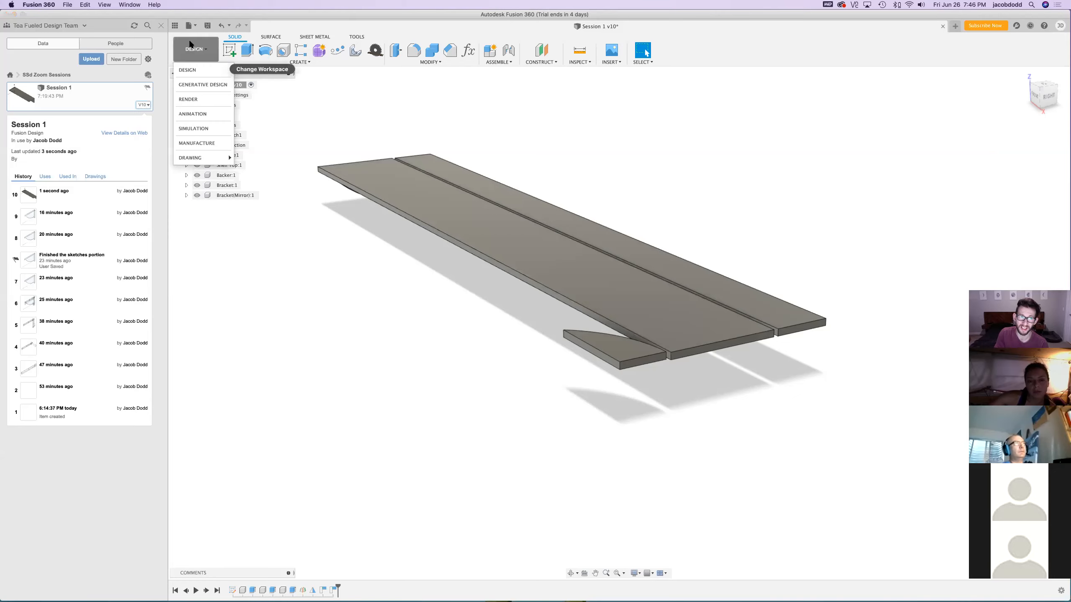
left_click(214, 146)
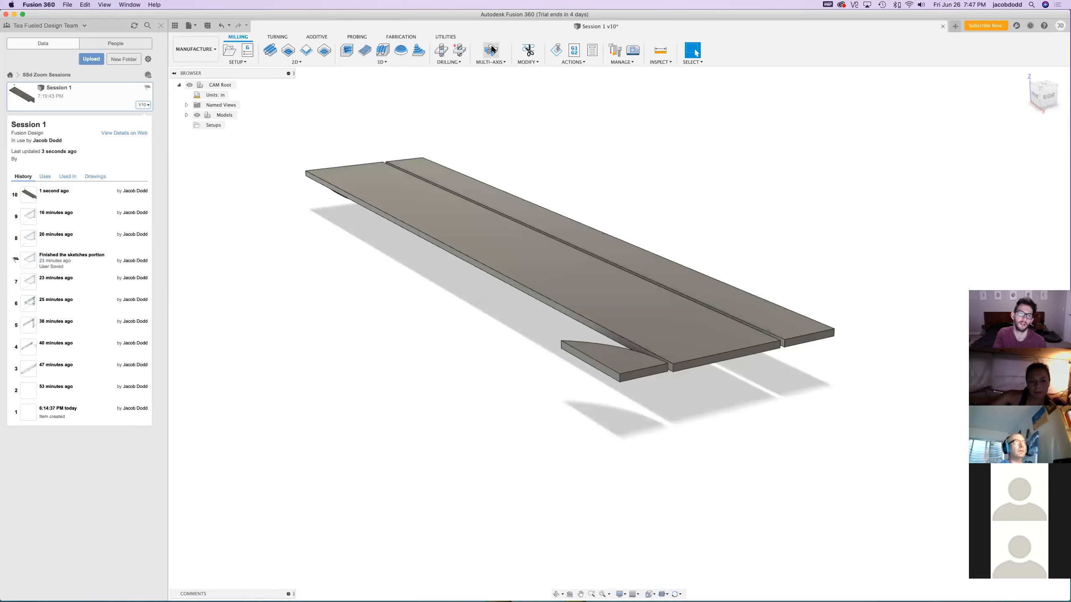
Create a milling setup with fixed size box stock and set the stock height to 3/4 in
left_click(230, 51)
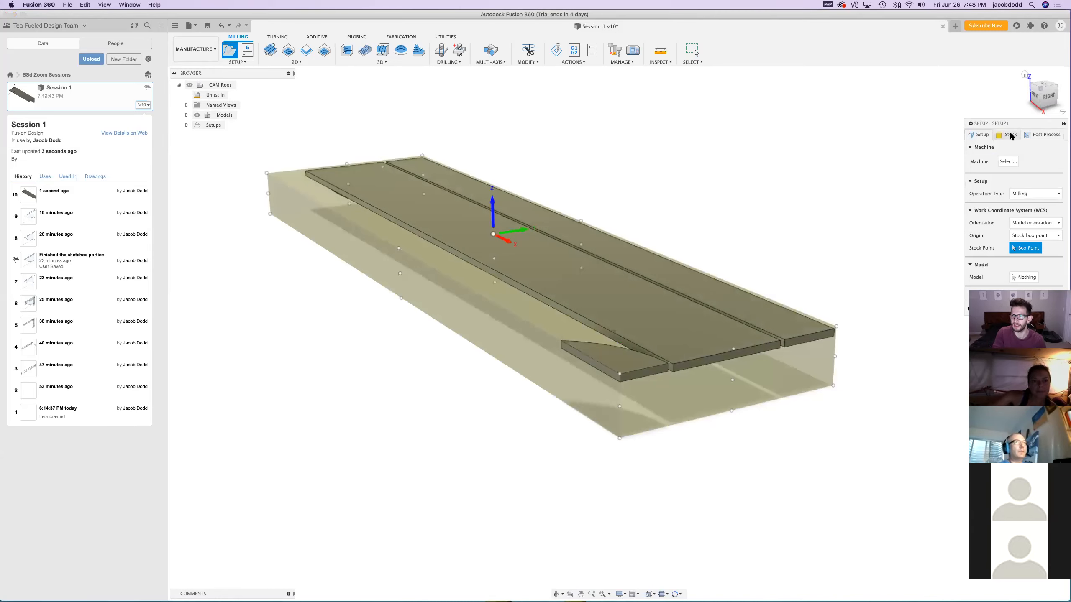
left_click(1014, 135)
left_click_drag(1005, 123, 592, 100)
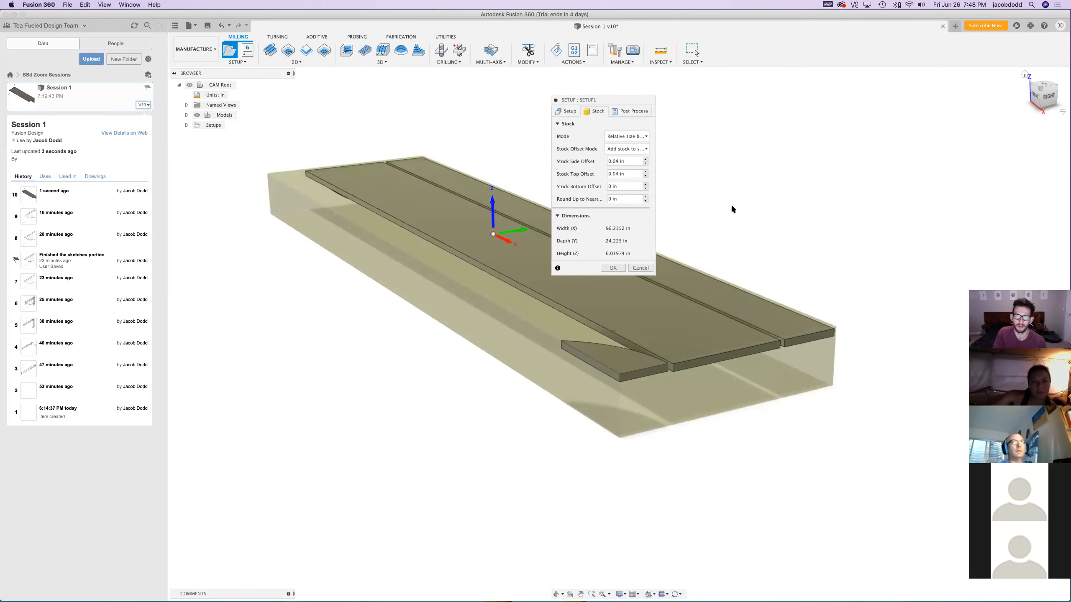
left_click(631, 137)
left_click(630, 146)
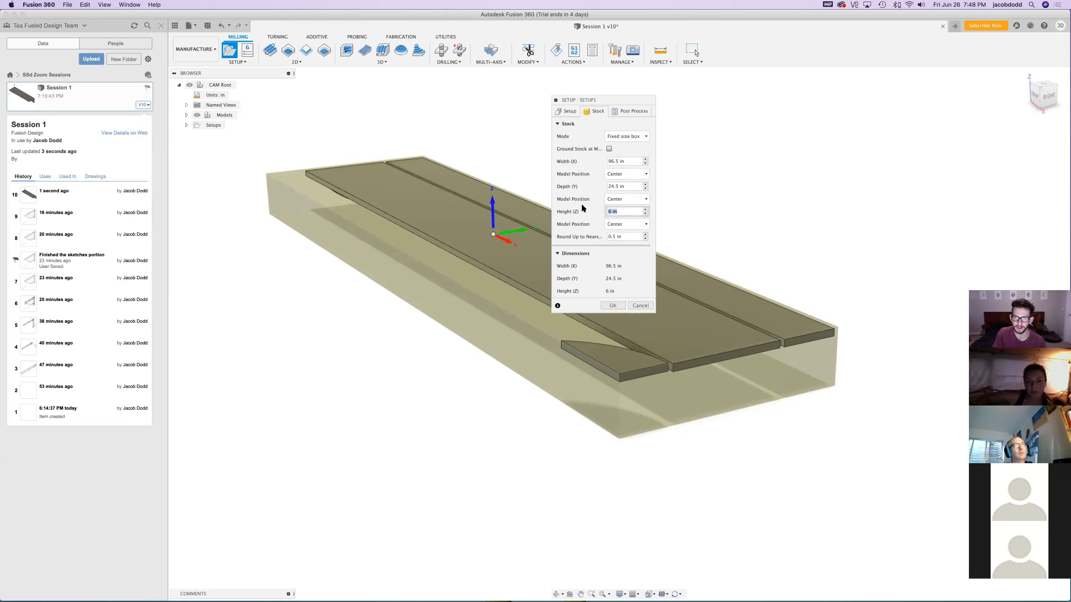
type("3/4")
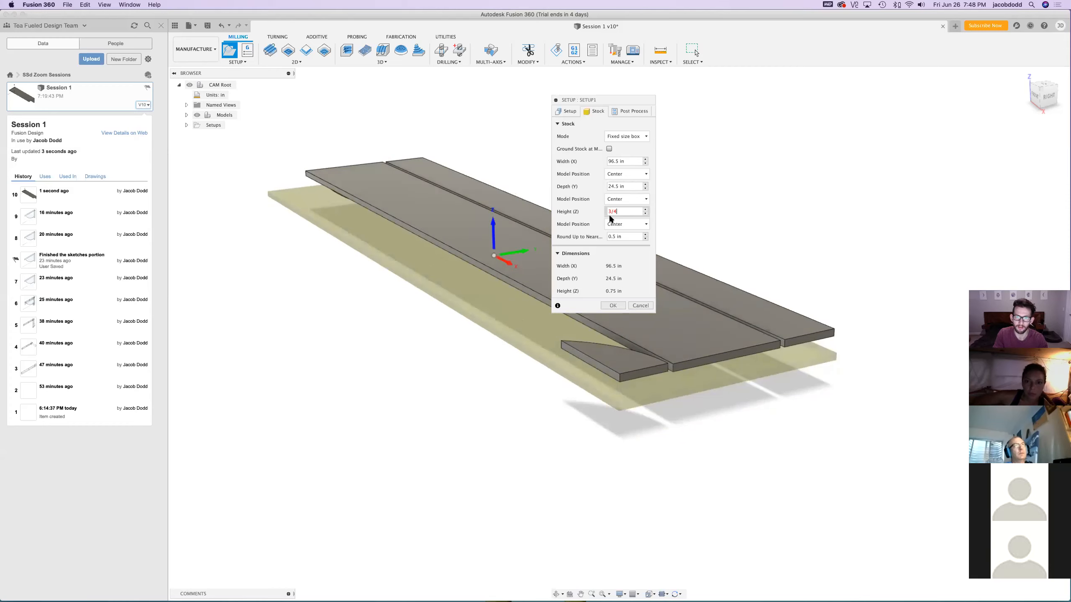
Choose the flat bracket, shelf top and backer as the setup's model, and place the origin at the stock's bottom centre point
left_click(568, 111)
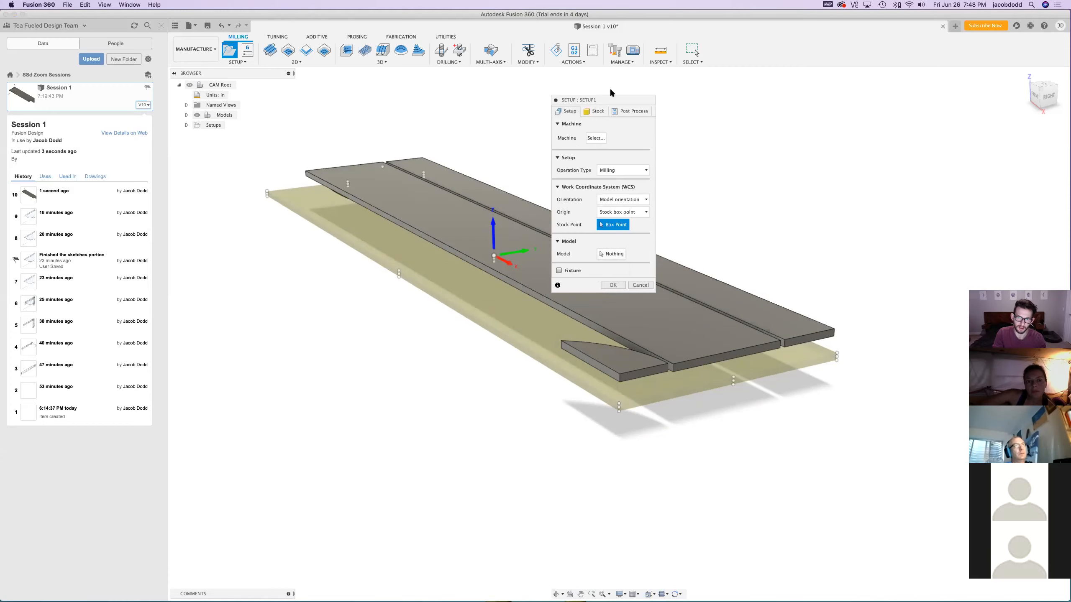
left_click(606, 253)
left_click(643, 350)
left_click(756, 309)
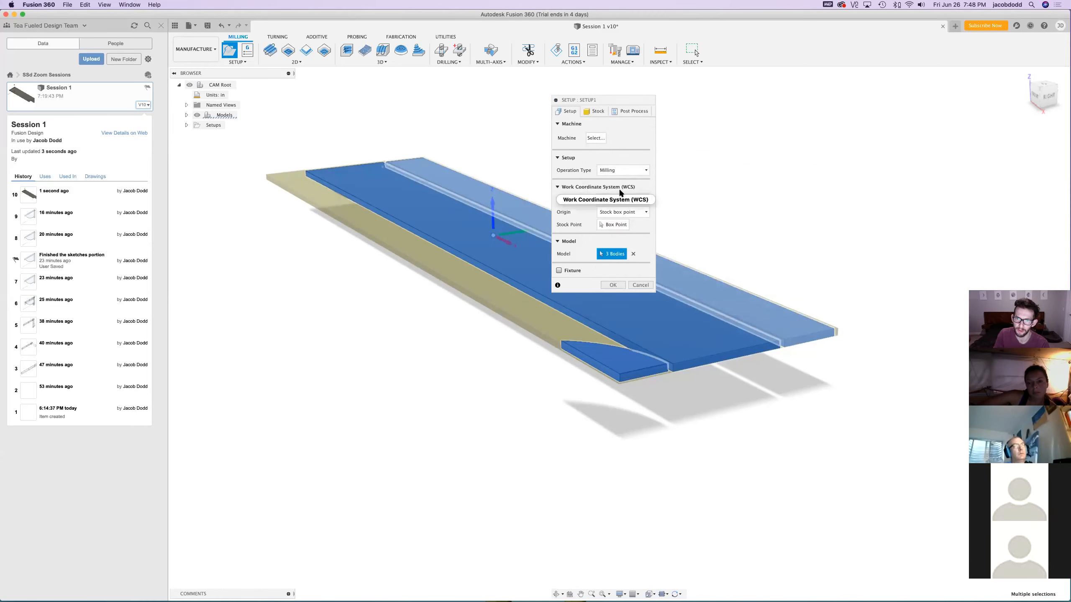
left_click(623, 228)
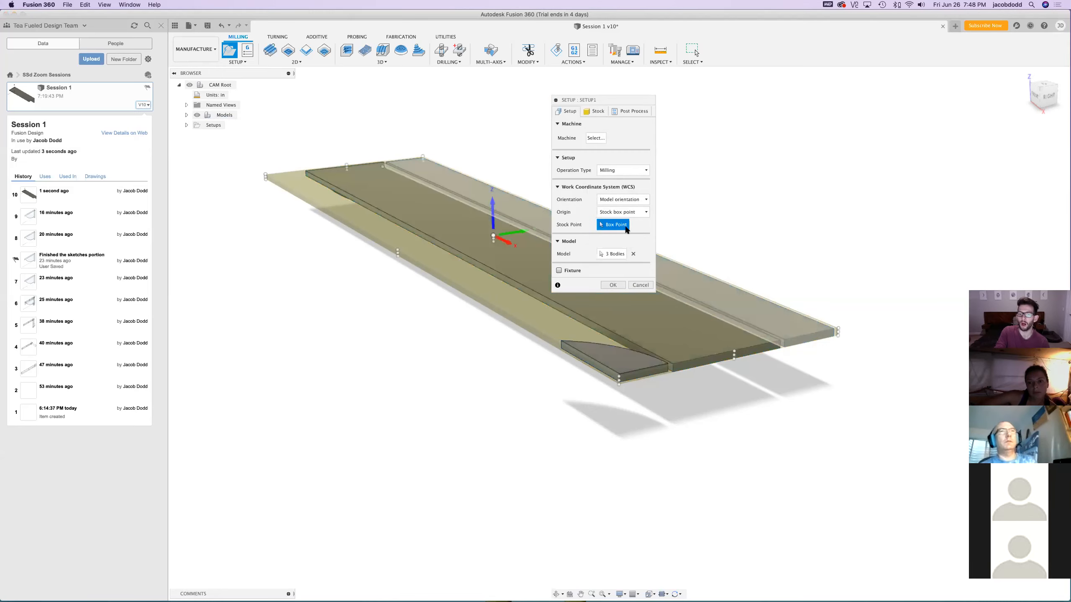
left_click(493, 243)
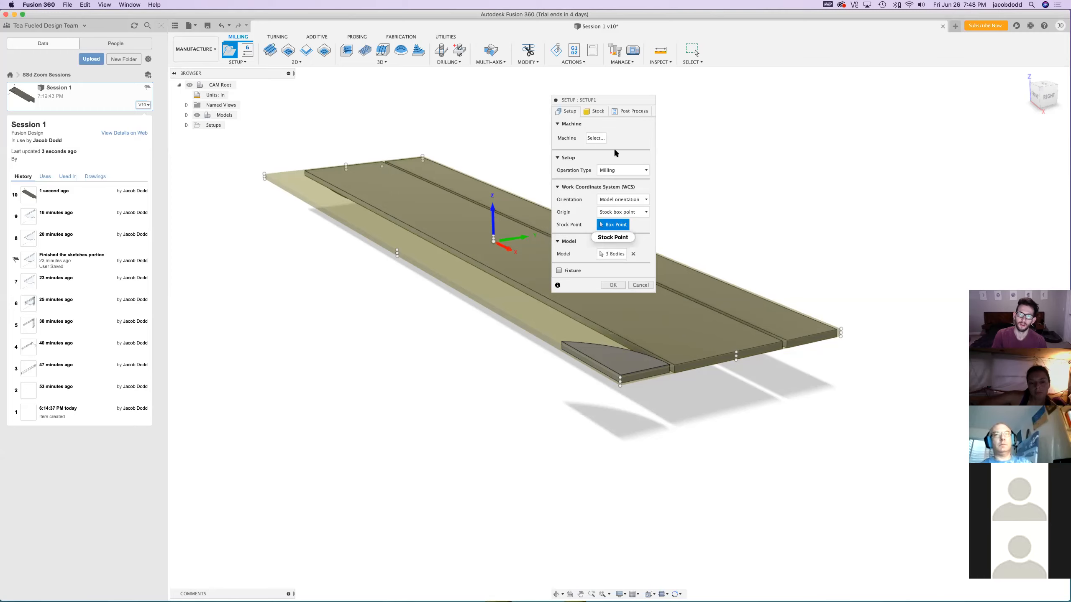
Set the setup's stock width to 97 in
left_click(601, 110)
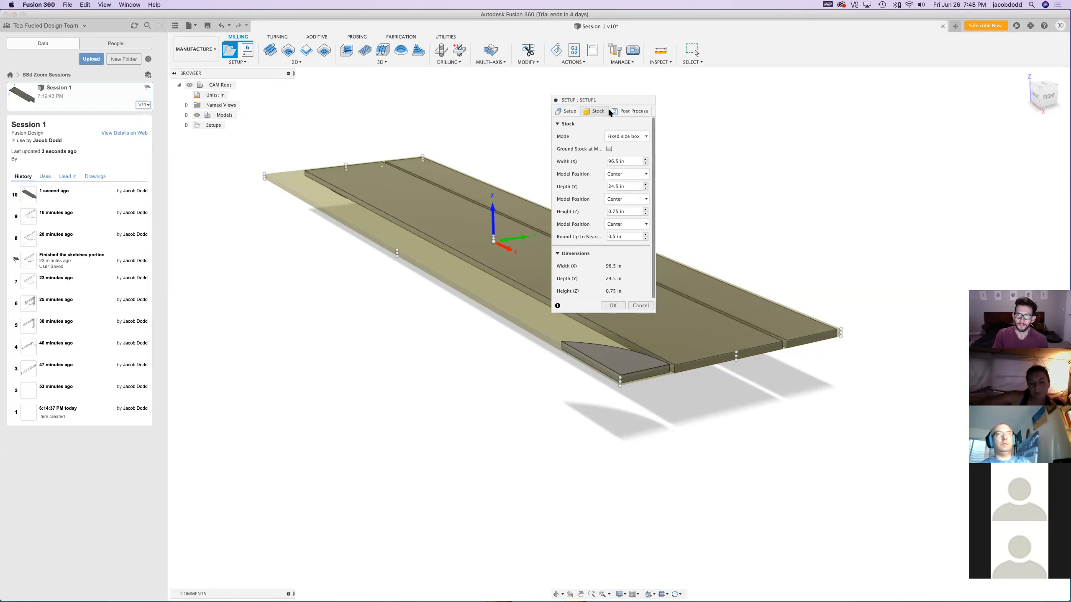
left_click(645, 160)
left_click(644, 163)
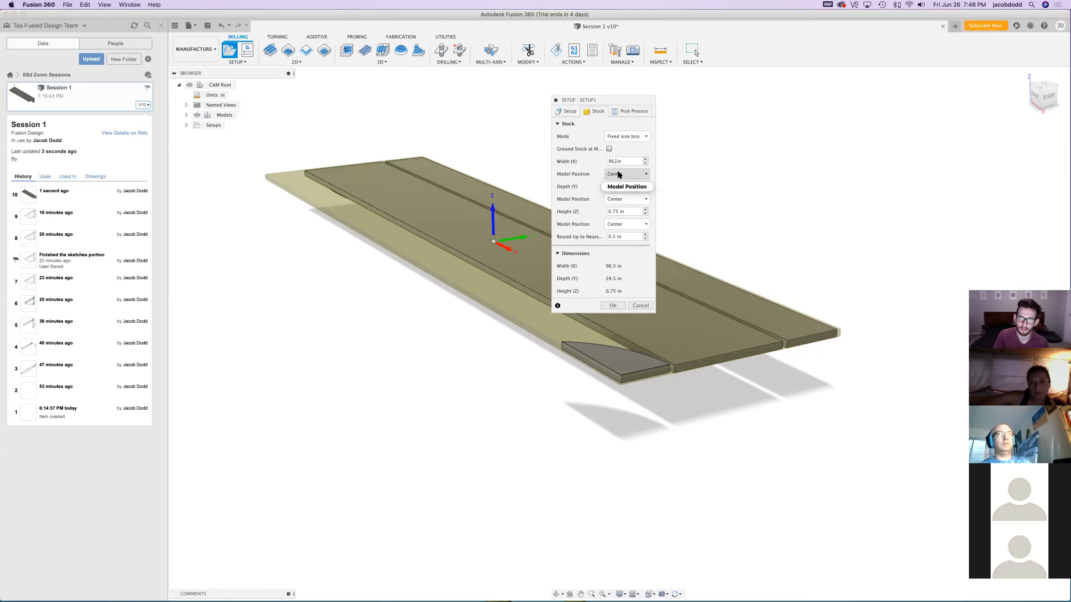
type("9")
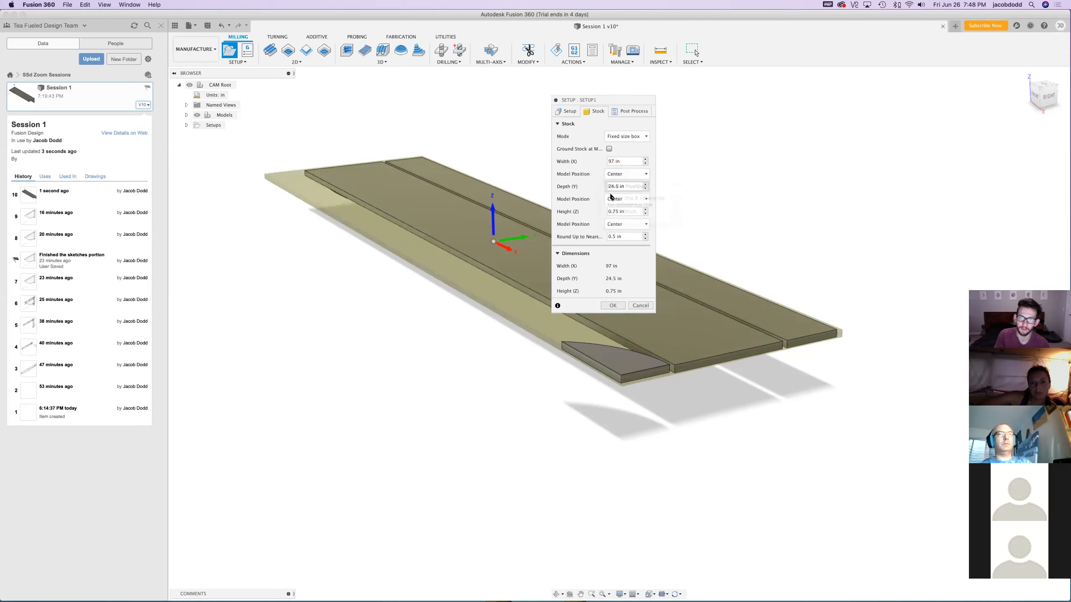
left_click_drag(618, 187, 608, 187)
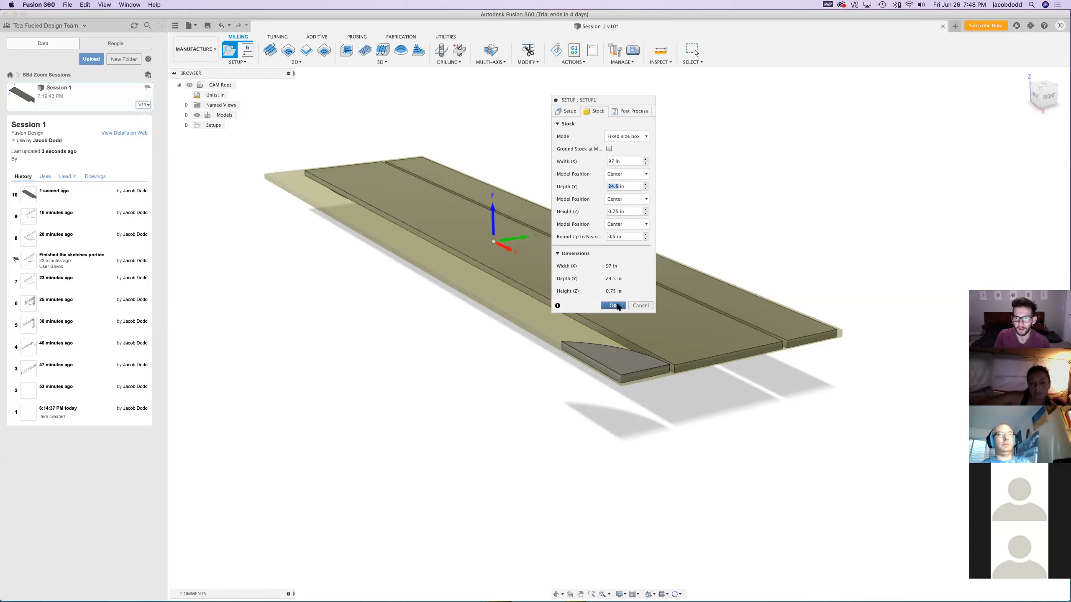
Position the model in the stock height with an offset of 0 from the bottom, and finish the setup despite the height warning
left_click(623, 228)
left_click(628, 255)
left_click(631, 237)
type("0")
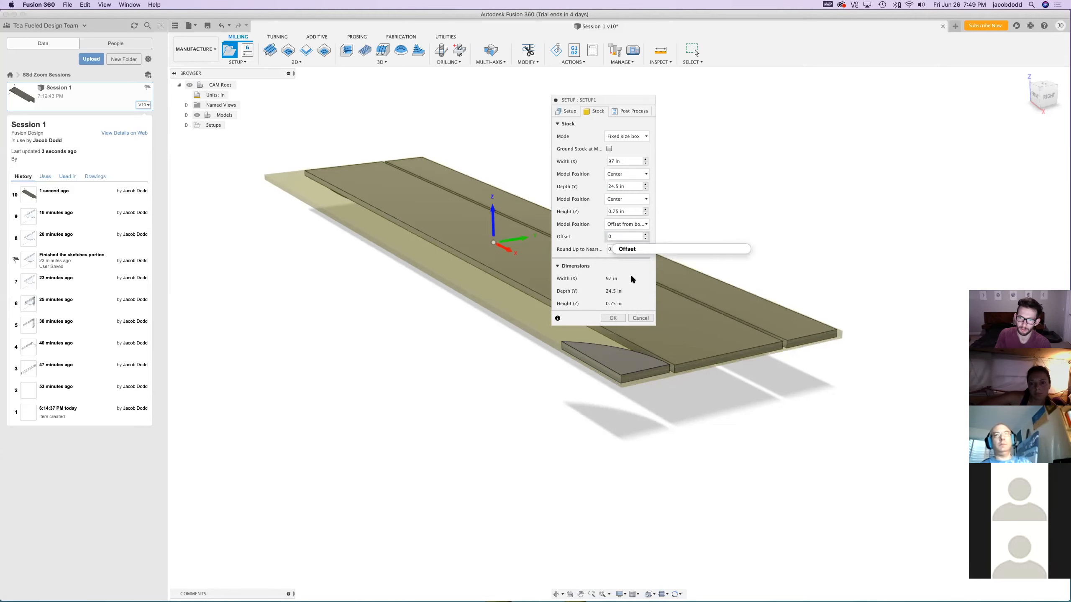
left_click(618, 320)
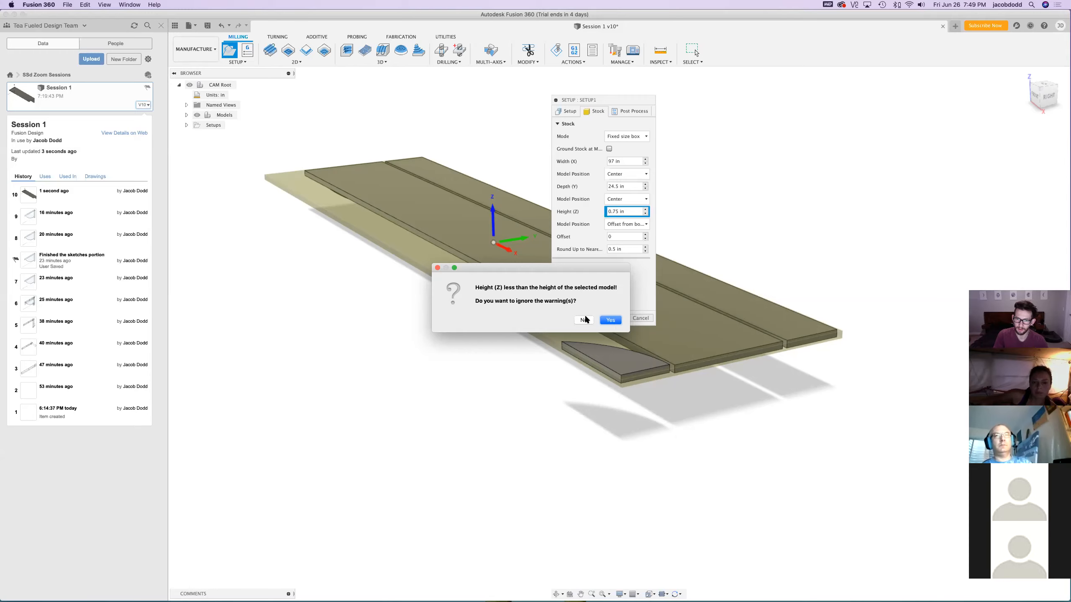
left_click(609, 320)
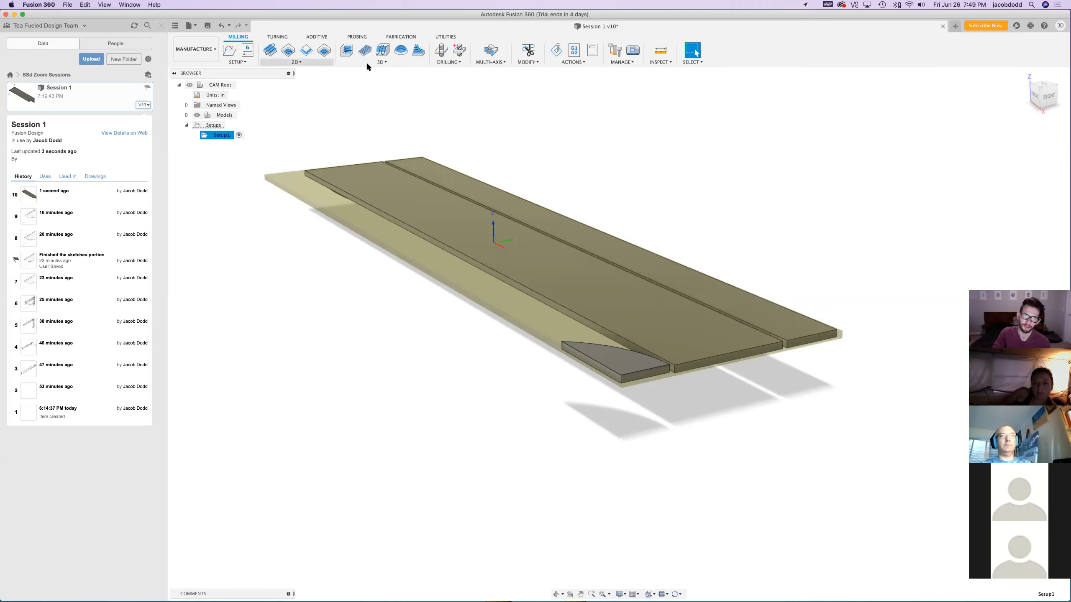
Start a 2D Contour operation and assign the 1/4 in flat end mill, tool 3, from the Flat End cloud library
left_click(320, 63)
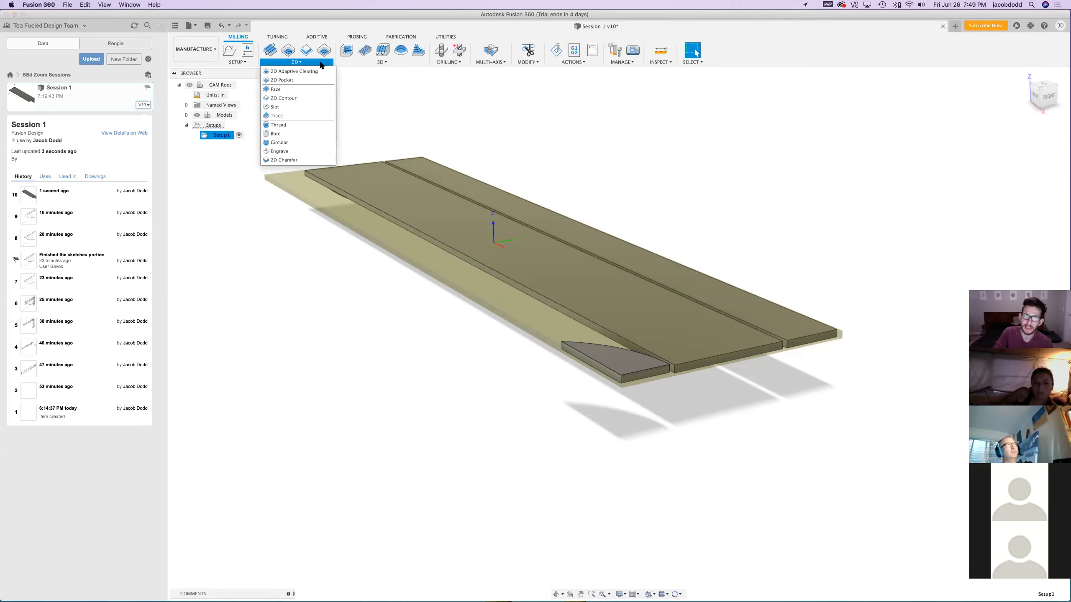
left_click(313, 98)
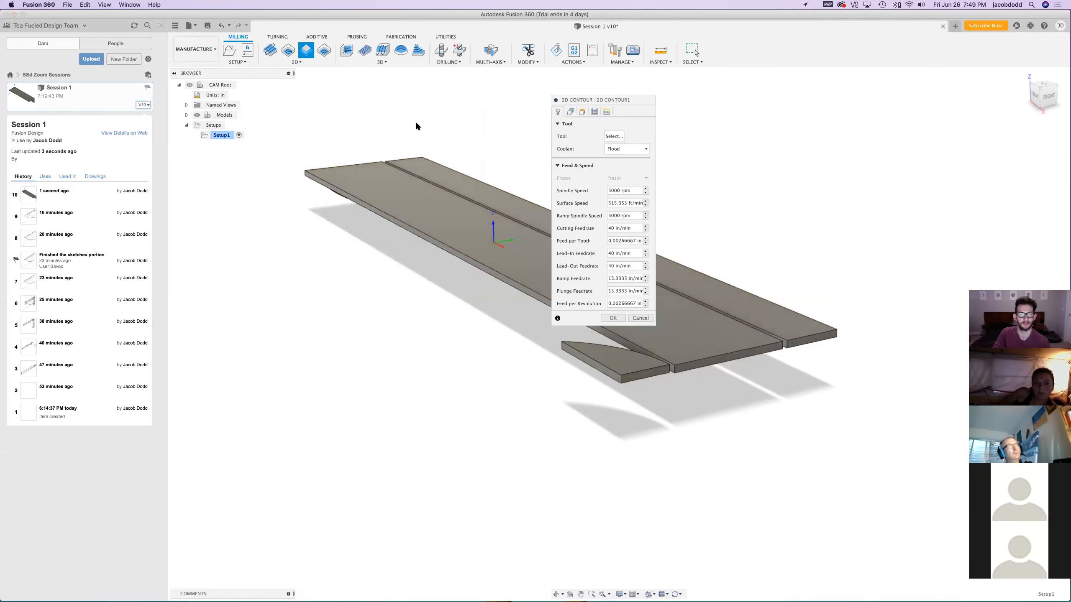
left_click(617, 137)
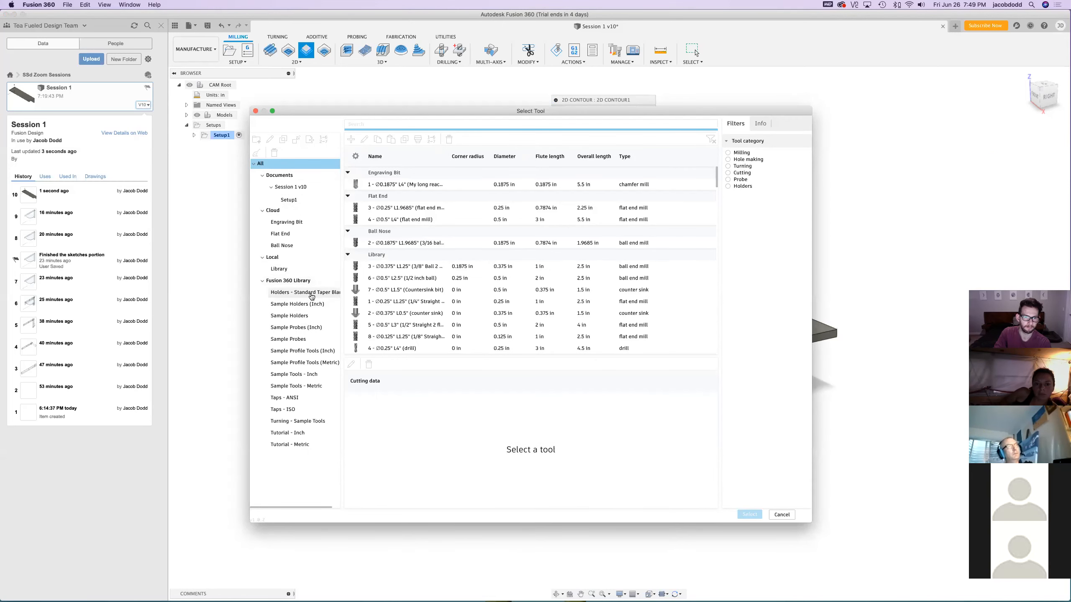
left_click(320, 376)
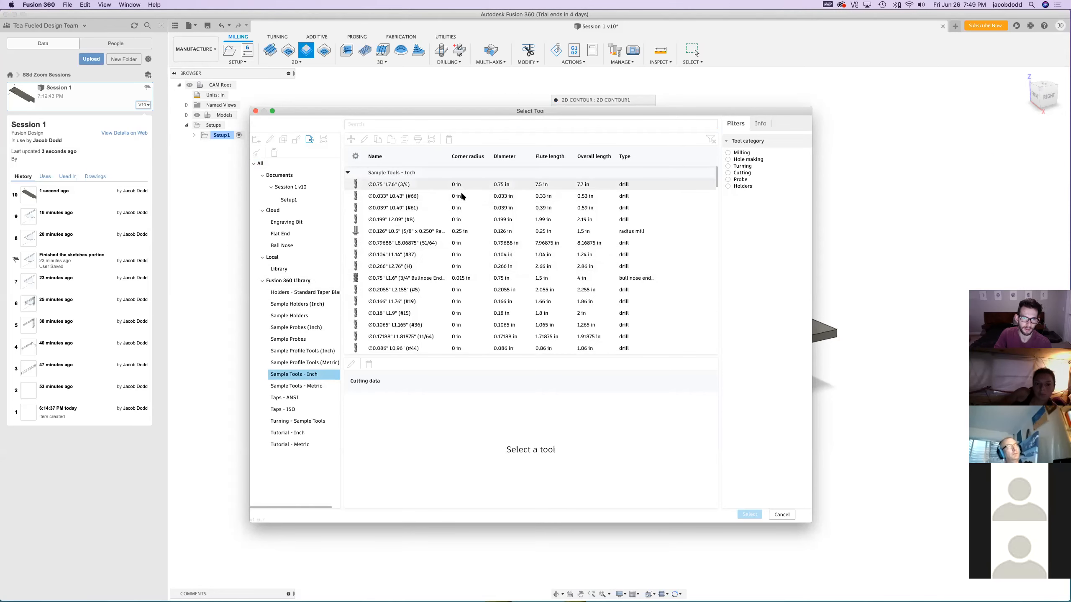
scroll(464, 228, "down", 3)
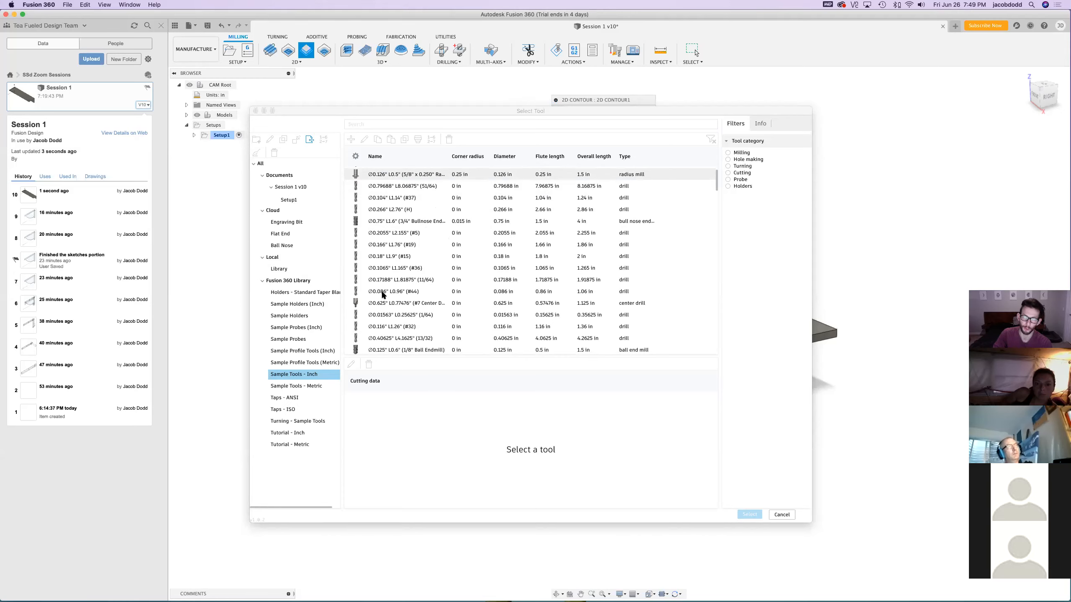
left_click(288, 234)
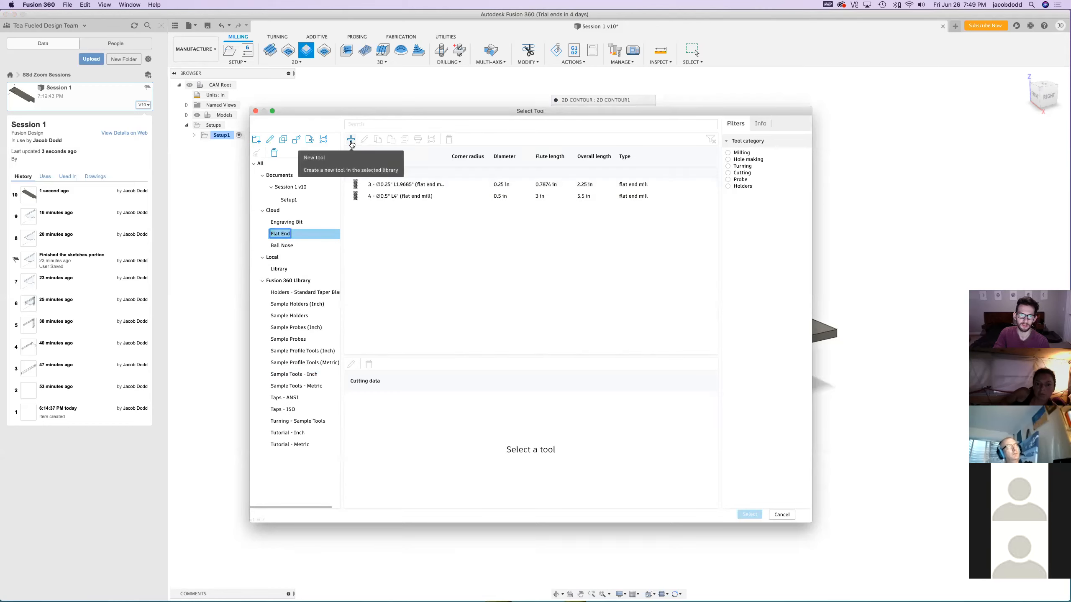
double_click(385, 185)
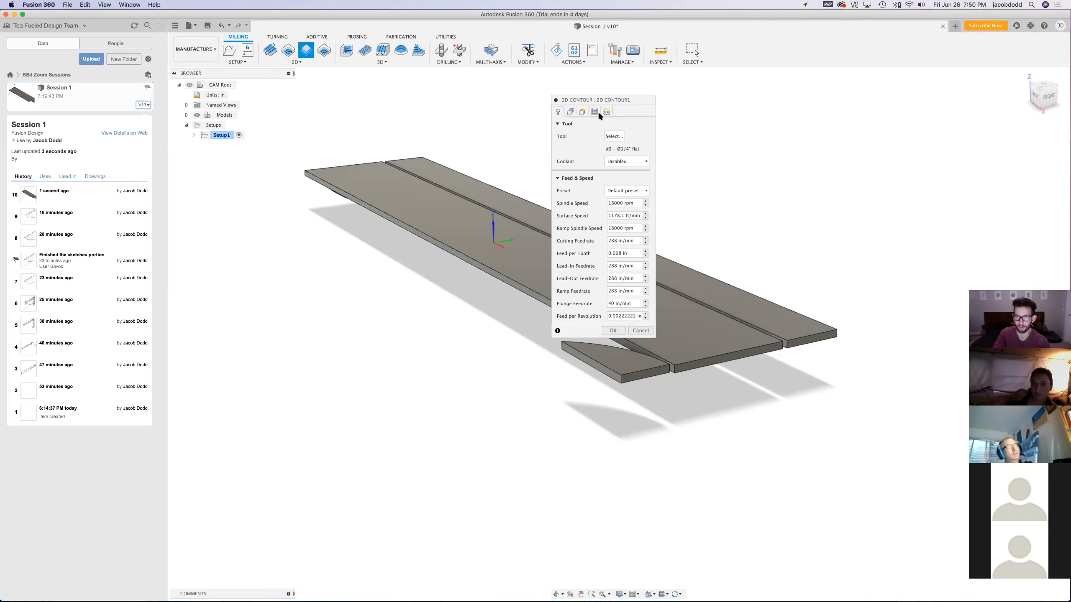
Move the 2D Contour dialog clear of the model and bring up its tool, feed and speed settings
left_click(574, 111)
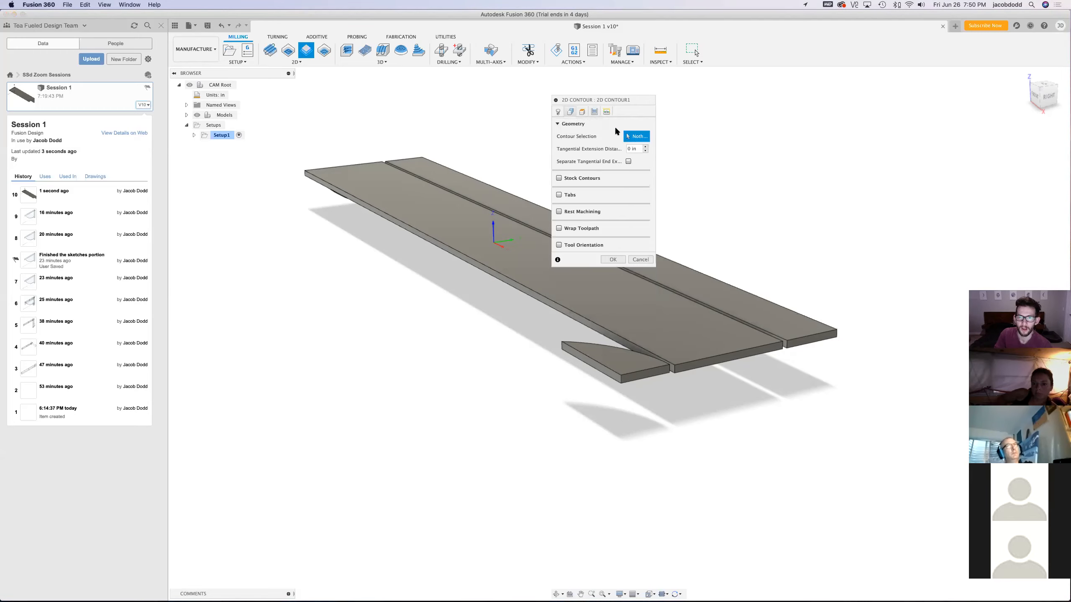
left_click_drag(582, 100, 298, 228)
left_click_drag(339, 73, 314, 248)
left_click(278, 260)
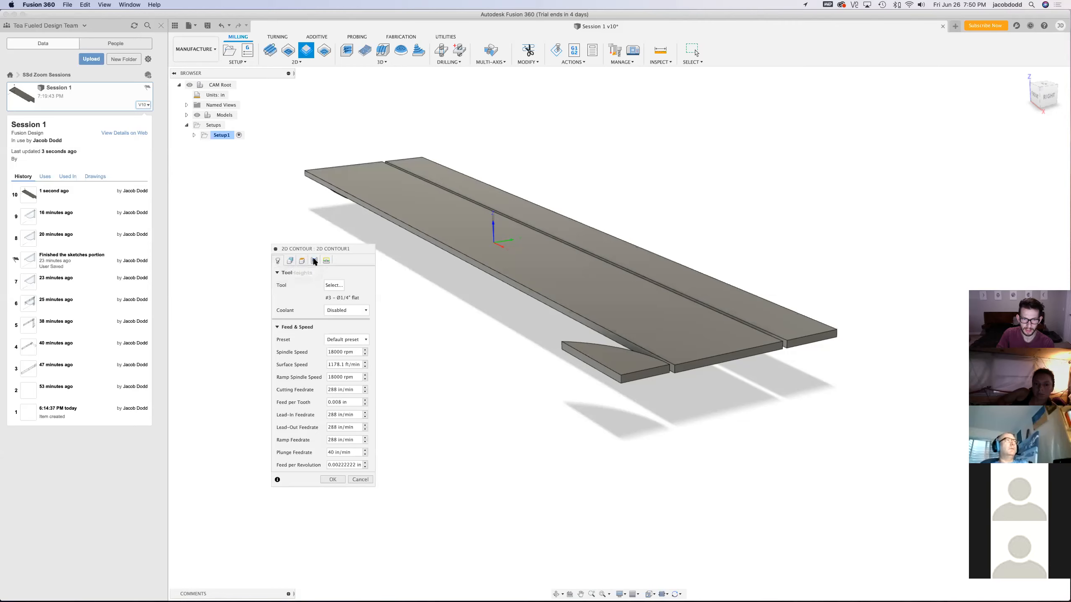
left_click_drag(309, 249, 325, 252)
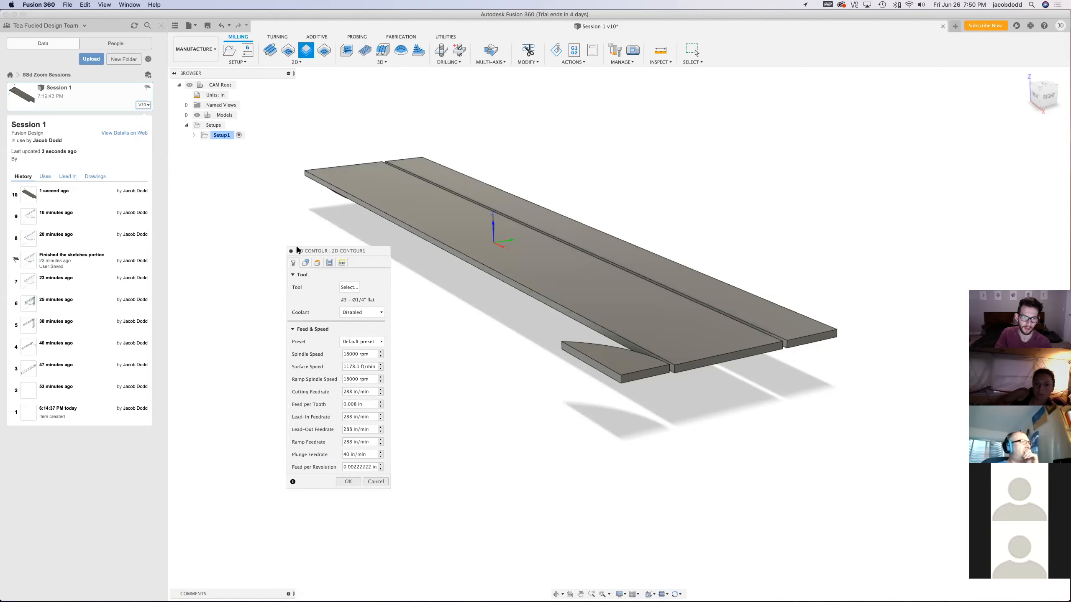